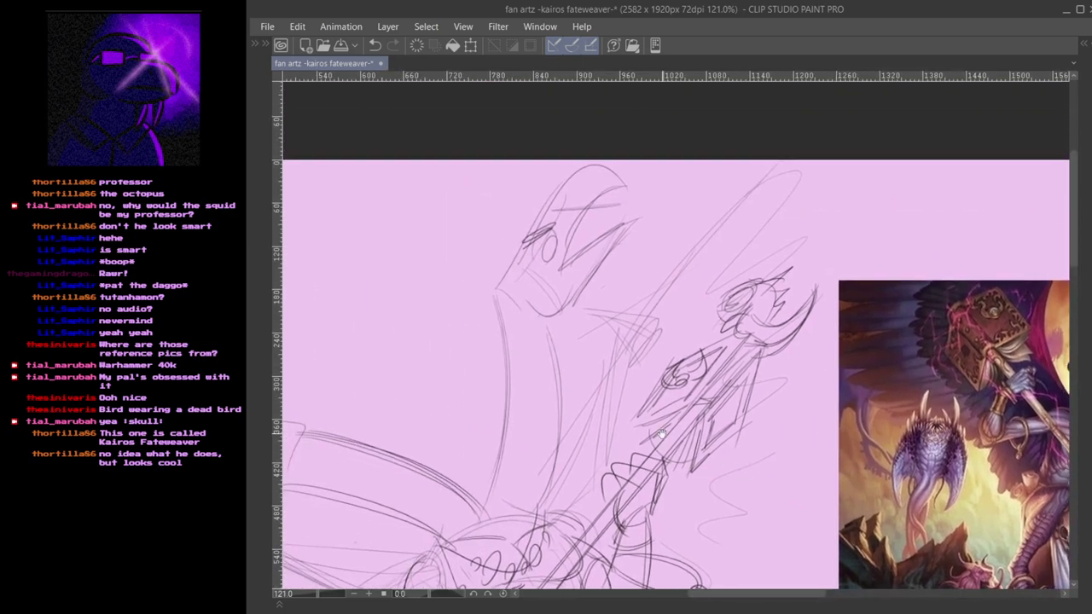
mouse_move(522, 253)
left_mouse_down()
mouse_move(585, 333)
mouse_move(496, 319)
mouse_move(492, 293)
mouse_move(486, 311)
mouse_move(536, 426)
left_mouse_up()
key("ctrl+z")
key("ctrl+z")
key("ctrl+z")
key("ctrl+z")
mouse_move(493, 337)
left_mouse_down()
mouse_move(499, 414)
mouse_move(558, 349)
left_mouse_up()
key("ctrl+z")
left_click_drag(518, 249, 563, 350)
key("ctrl+z")
- Sketch a ragged-edged cloth hanging from behind the upper head's eye down the back of the upright neck
left_click_drag(519, 261, 563, 349)
mouse_move(519, 282)
left_mouse_down()
mouse_move(528, 331)
mouse_move(501, 314)
mouse_move(541, 392)
left_mouse_up()
key("ctrl+z")
key("ctrl+z")
key("ctrl+z")
mouse_move(532, 345)
left_mouse_down()
mouse_move(542, 388)
mouse_move(493, 417)
mouse_move(490, 316)
left_mouse_up()
key("ctrl+z")
mouse_move(493, 415)
left_mouse_down()
mouse_move(490, 322)
mouse_move(515, 259)
left_mouse_up()
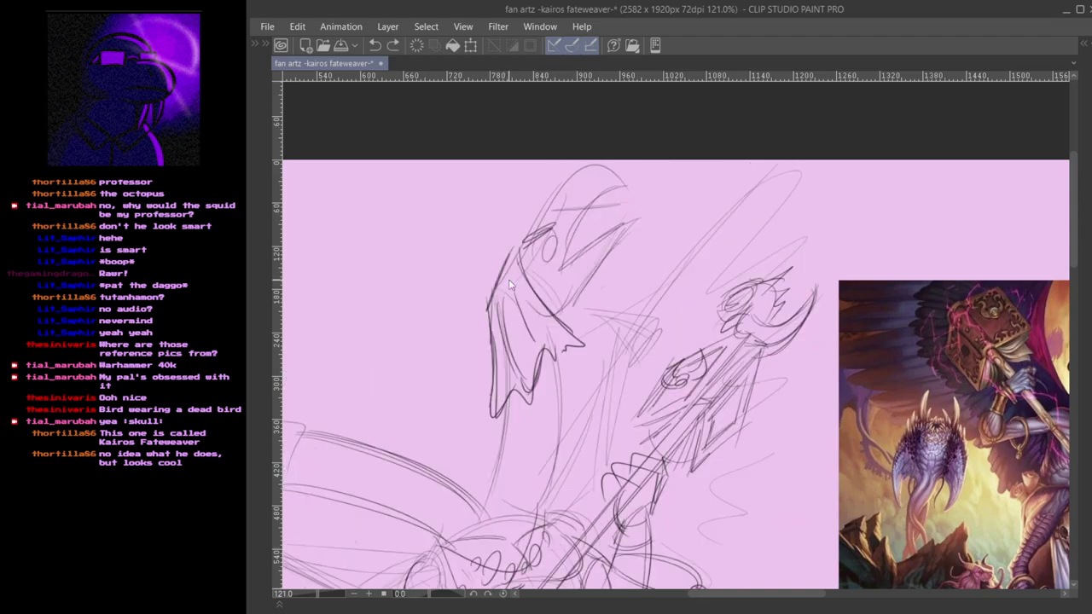
left_click_drag(491, 305, 507, 269)
mouse_move(850, 462)
left_mouse_down()
mouse_move(449, 369)
mouse_move(853, 476)
left_mouse_up()
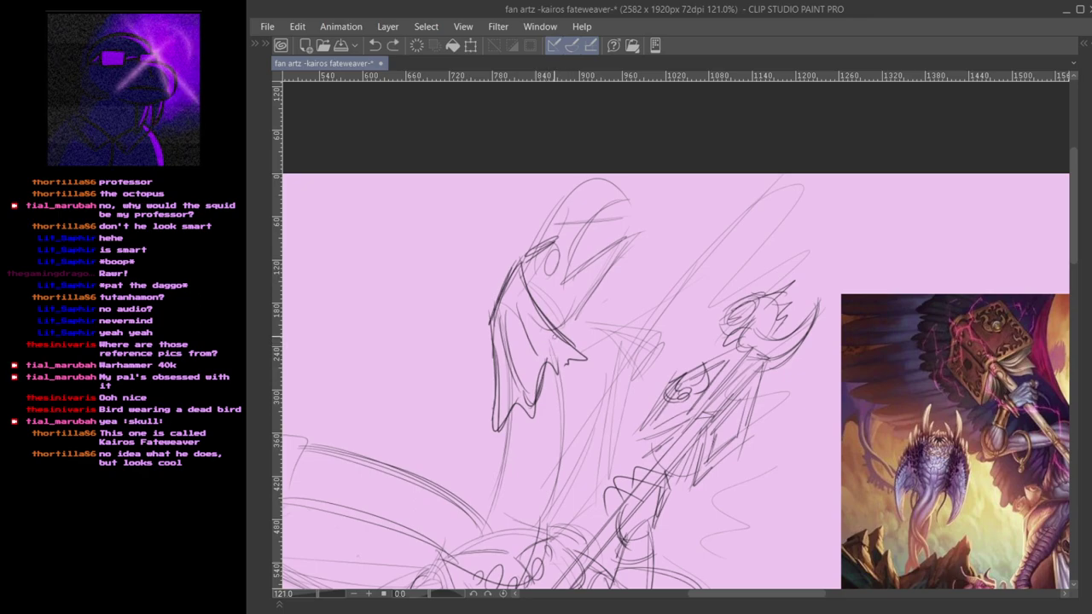
- Add inner fold lines and a jagged inner edge to the cloth hanging behind the upper head
key("ctrl+z")
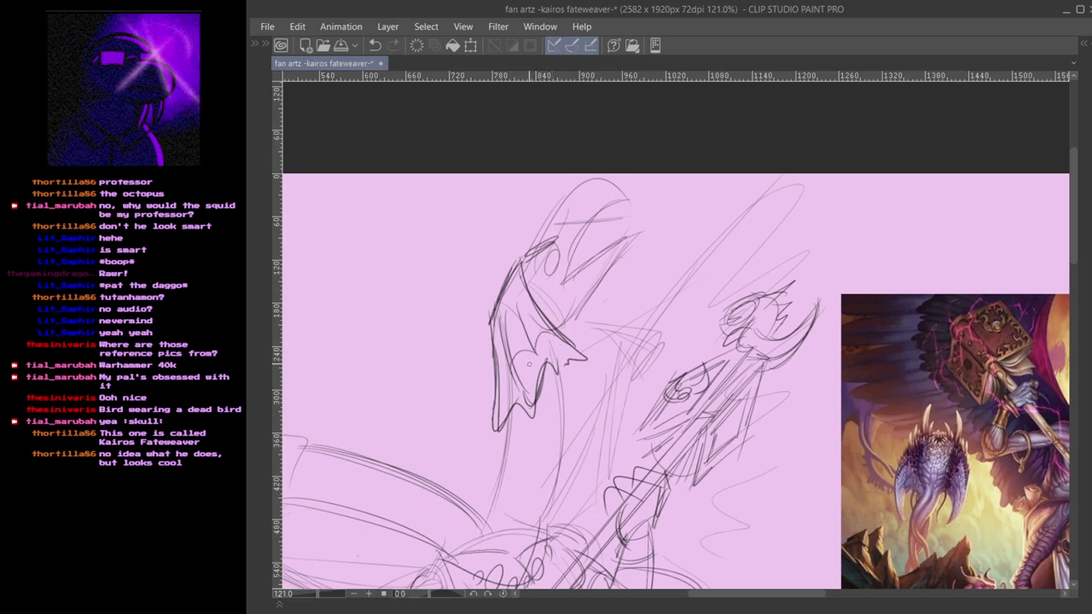
key("ctrl+z")
left_click_drag(541, 343, 504, 384)
key("ctrl+z")
mouse_move(531, 340)
left_mouse_down()
mouse_move(538, 354)
mouse_move(507, 369)
left_mouse_up()
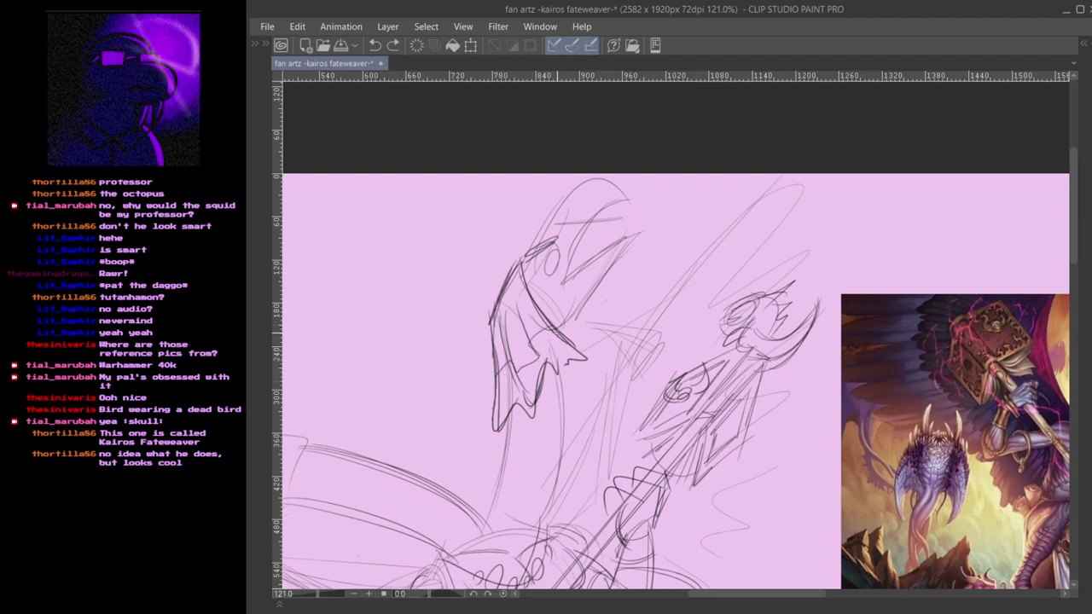
key("ctrl+z")
mouse_move(546, 346)
left_mouse_down()
mouse_move(515, 377)
mouse_move(560, 358)
left_mouse_up()
key("ctrl+z")
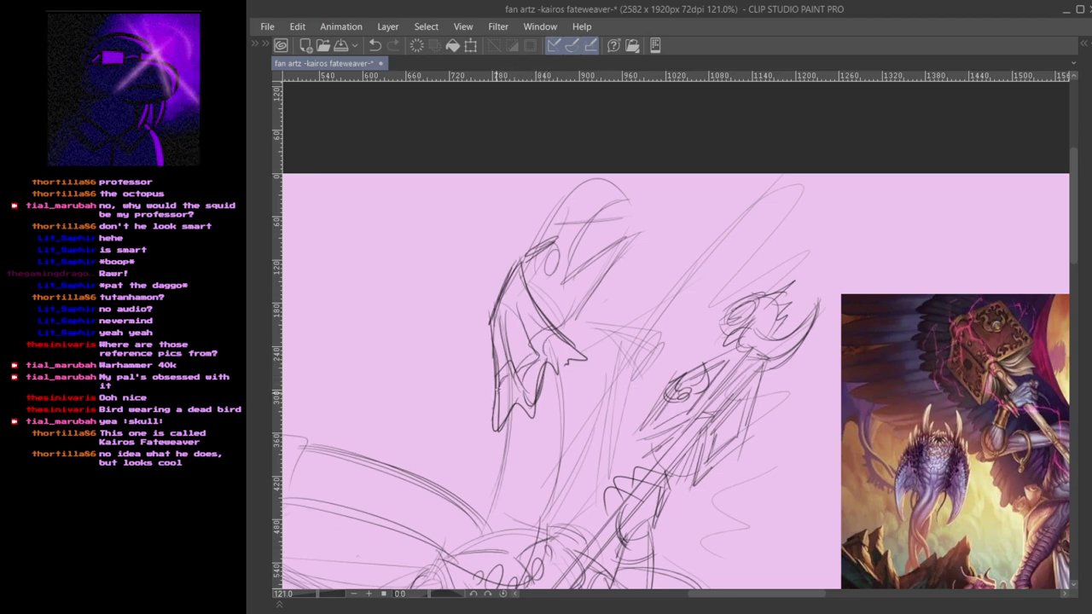
key("ctrl+z")
- Sketch a jagged far edge of the cloth on the other side of the upper head's throat
left_click_drag(588, 314, 609, 347)
key("ctrl+z")
mouse_move(593, 309)
left_mouse_down()
mouse_move(603, 350)
mouse_move(589, 343)
left_mouse_up()
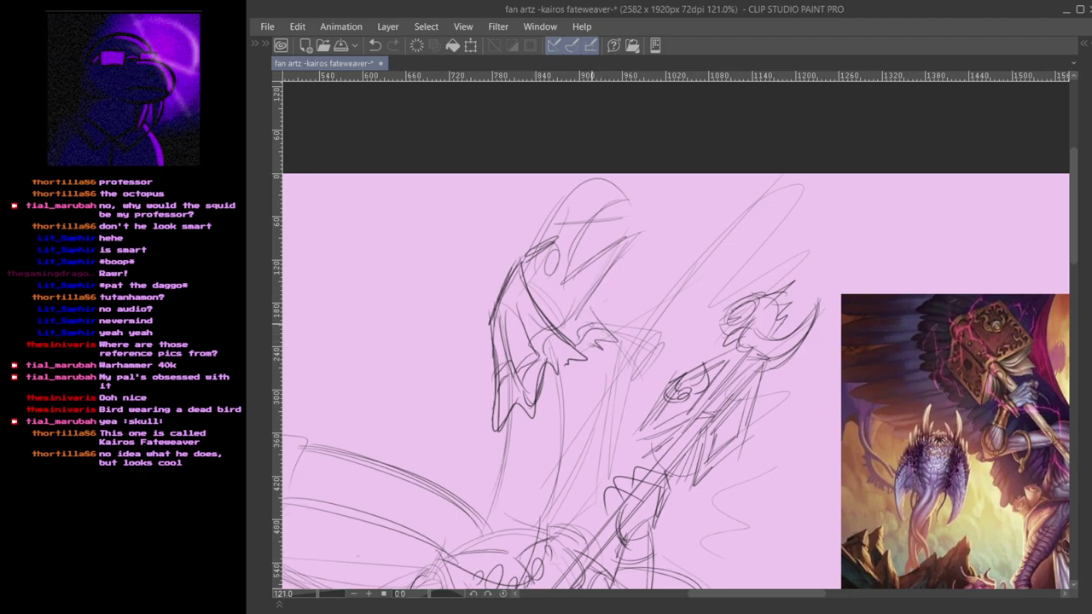
- Examine the reference pictures beside the sketch, focusing on the bird heads, draped cloth and winged figure
left_click_drag(842, 403, 585, 379)
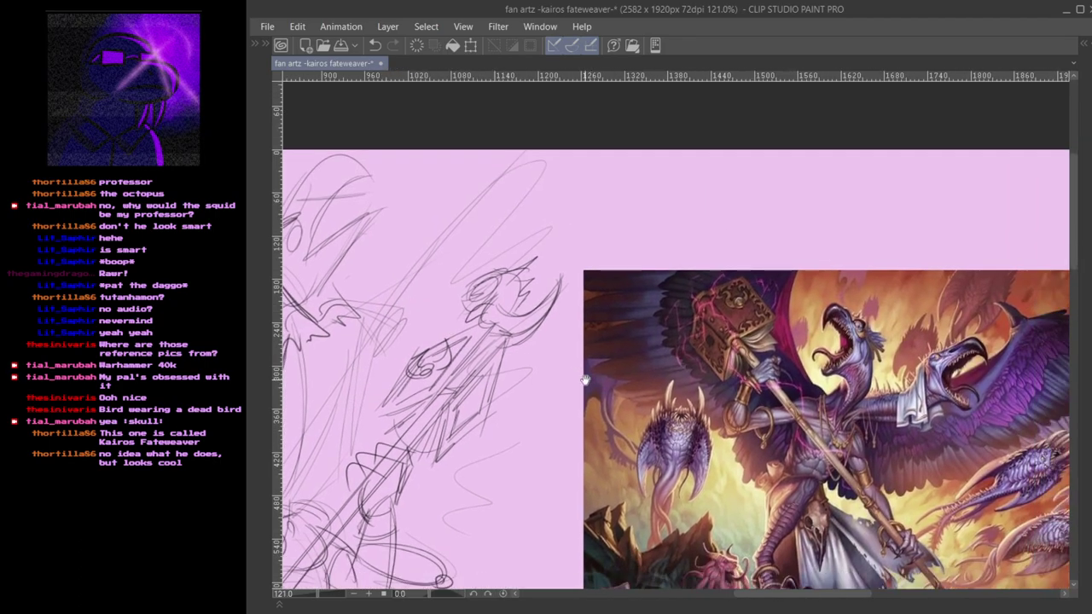
scroll(881, 375, "up", 8)
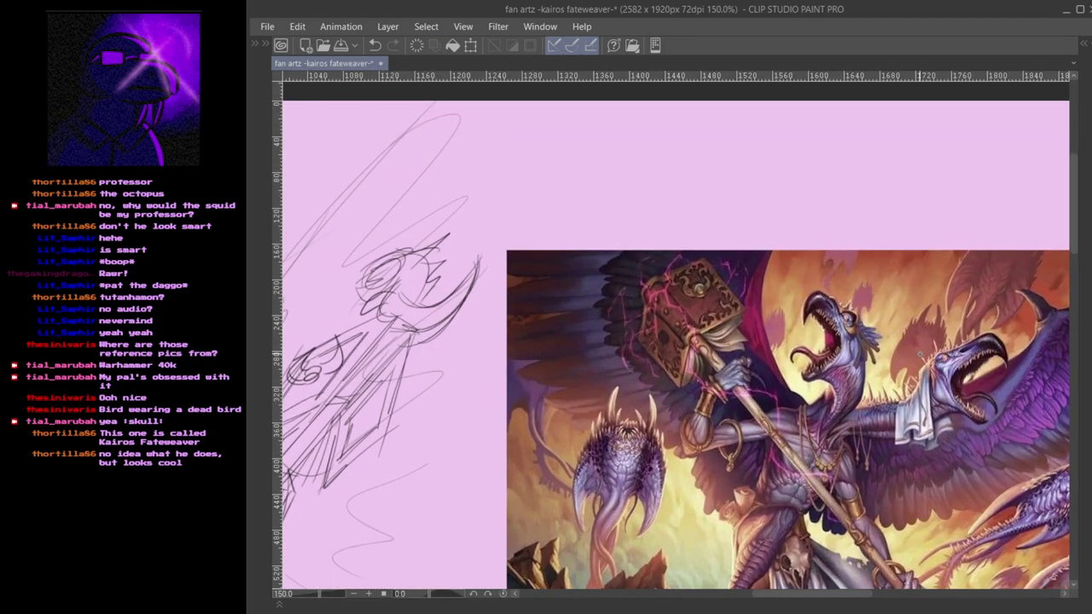
left_click_drag(938, 369, 741, 325)
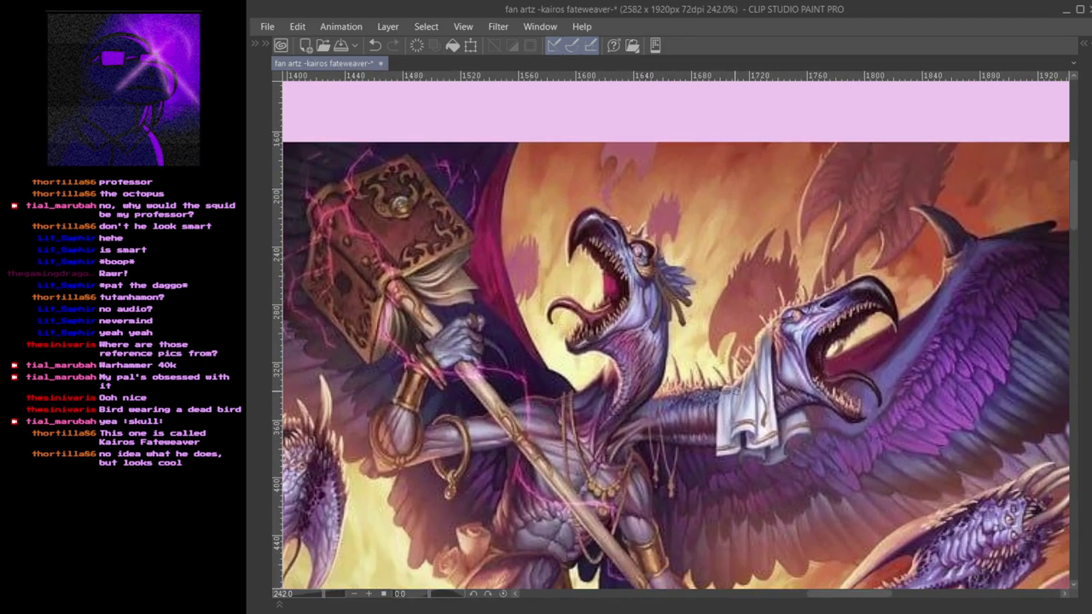
scroll(775, 377, "down", 5)
scroll(725, 380, "up", 8)
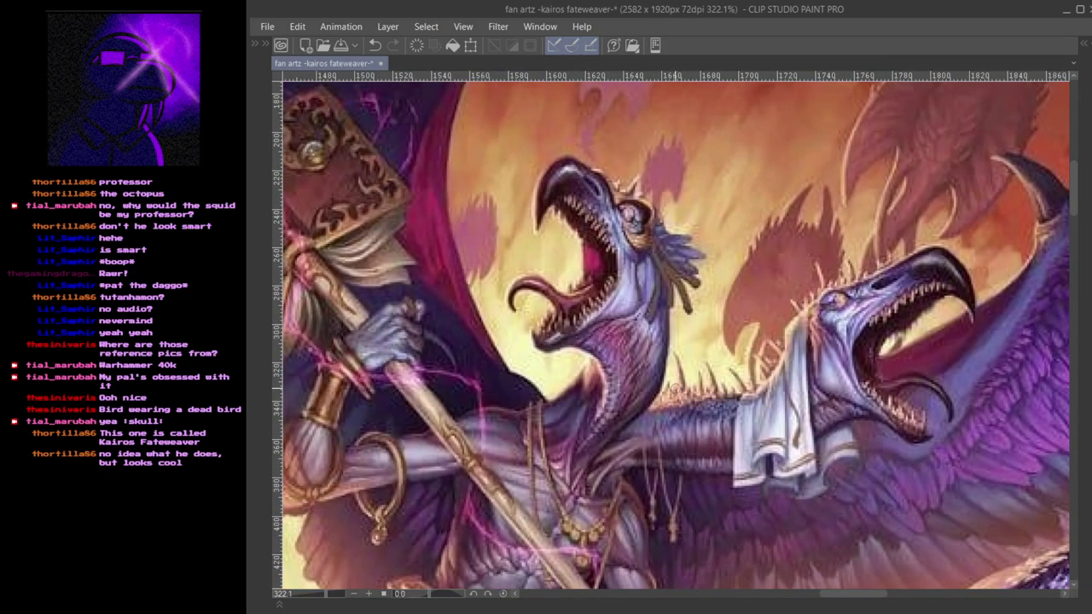
scroll(674, 333, "down", 4)
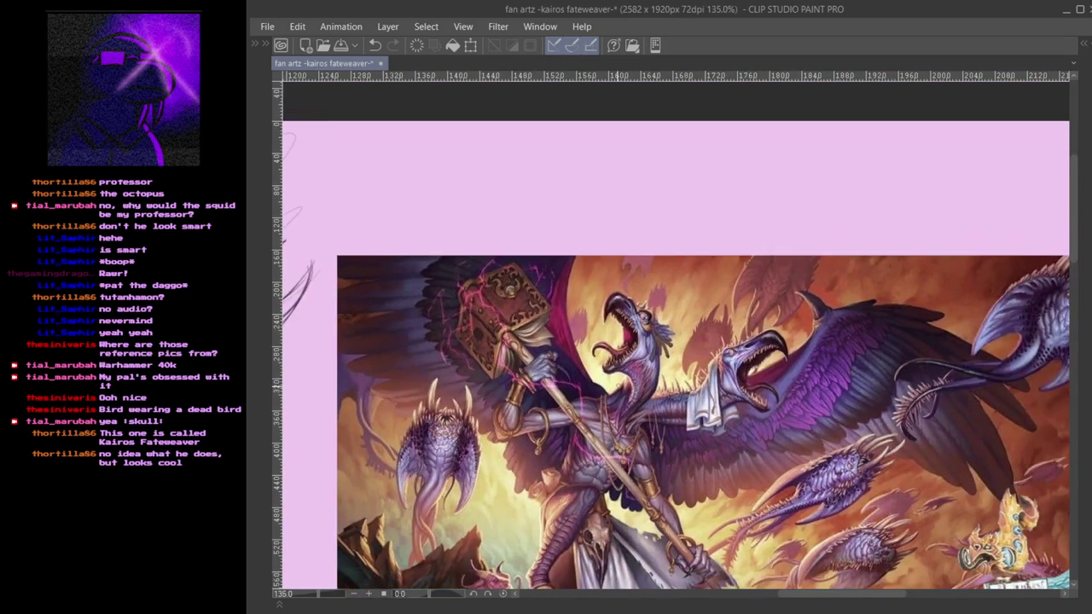
left_click_drag(548, 390, 767, 393)
left_click_drag(573, 358, 400, 313)
left_click_drag(849, 501, 603, 225)
left_click_drag(648, 357, 626, 308)
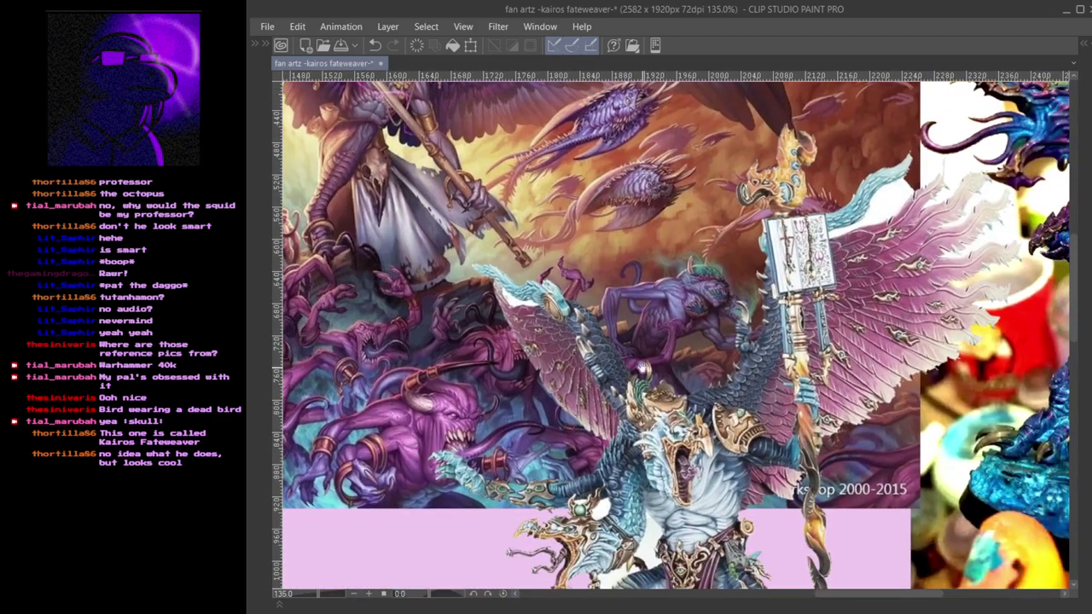
left_click_drag(685, 431, 649, 341)
scroll(650, 342, "up", 1)
scroll(631, 349, "up", 8)
scroll(587, 363, "down", 7)
scroll(585, 364, "down", 1)
- Sketch jagged feather marks beneath the upper head's eye
mouse_move(522, 329)
left_mouse_down()
mouse_move(777, 441)
mouse_move(700, 444)
left_mouse_up()
left_click_drag(593, 354, 668, 421)
left_click_drag(527, 303, 764, 458)
left_click_drag(474, 214, 601, 294)
scroll(597, 296, "up", 4)
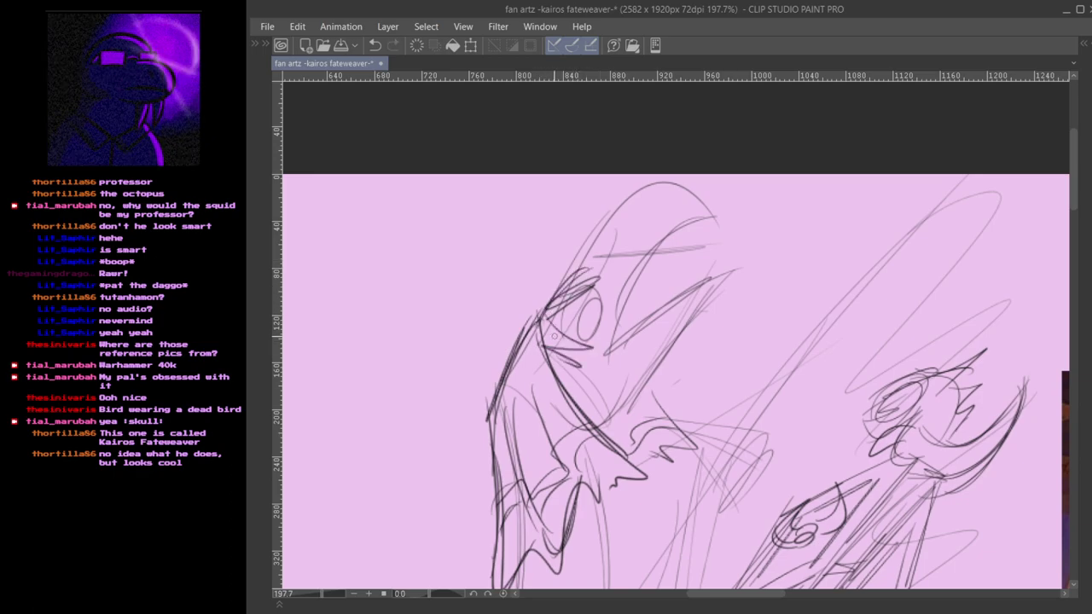
key("ctrl+z")
key("ctrl+z")
key("ctrl+z")
mouse_move(541, 319)
left_mouse_down()
mouse_move(570, 358)
mouse_move(589, 357)
mouse_move(589, 389)
left_mouse_up()
key("ctrl+z")
left_click_drag(541, 318, 590, 373)
- Draw the upper head's eye with a dark pupil and outline the top of its hooked beak
mouse_move(573, 333)
left_mouse_down()
mouse_move(570, 313)
mouse_move(571, 325)
mouse_move(597, 300)
mouse_move(582, 337)
mouse_move(595, 324)
mouse_move(586, 268)
mouse_move(692, 201)
left_mouse_up()
key("ctrl+z")
key("ctrl+z")
key("ctrl+z")
key("ctrl+z")
mouse_move(586, 272)
left_mouse_down()
mouse_move(689, 195)
mouse_move(711, 215)
mouse_move(593, 268)
mouse_move(711, 222)
mouse_move(604, 228)
mouse_move(613, 257)
left_mouse_up()
key("ctrl+z")
key("ctrl+z")
- Add feathery brow strokes above the upper head's eye and a jagged cheek edge beside the beak corner
mouse_move(588, 268)
left_mouse_down()
mouse_move(614, 253)
mouse_move(594, 278)
mouse_move(625, 293)
mouse_move(622, 306)
mouse_move(595, 280)
mouse_move(623, 285)
mouse_move(590, 279)
mouse_move(616, 293)
left_mouse_up()
key("ctrl+z")
key("ctrl+z")
mouse_move(638, 328)
left_mouse_down()
mouse_move(645, 388)
mouse_move(643, 351)
mouse_move(639, 372)
left_mouse_up()
key("ctrl+z")
mouse_move(617, 348)
left_mouse_down()
mouse_move(646, 315)
mouse_move(684, 292)
left_mouse_up()
key("ctrl+z")
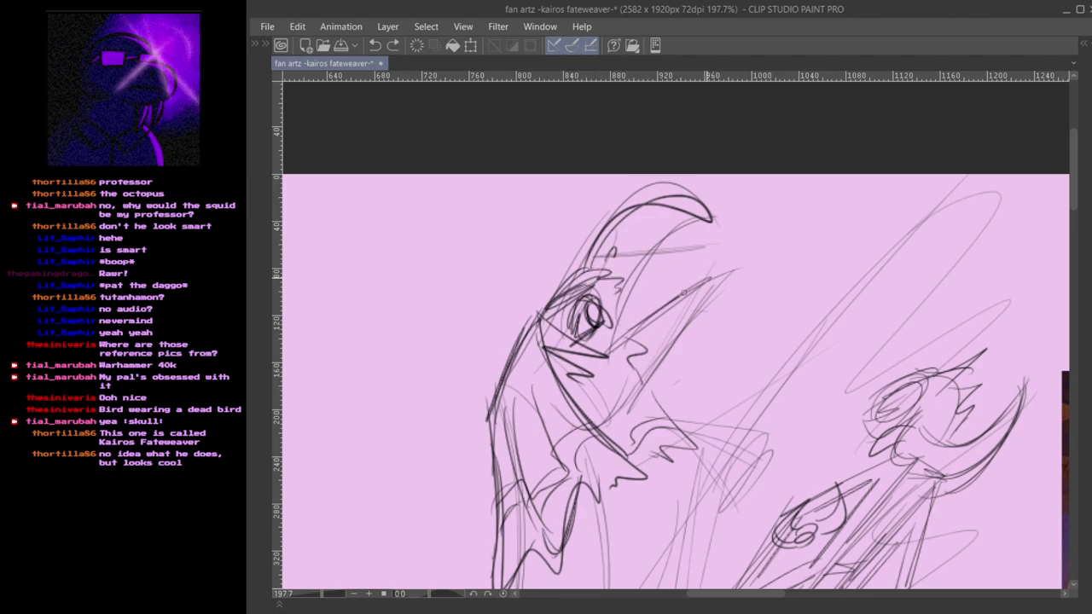
- Sketch the inner edge of the upper head's hooked upper beak, from the tip to the mouth corner
mouse_move(696, 223)
left_mouse_down()
mouse_move(611, 328)
mouse_move(661, 273)
left_mouse_up()
key("ctrl+z")
key("ctrl+z")
left_click_drag(627, 329, 695, 229)
key("ctrl+z")
key("ctrl+z")
left_click_drag(638, 321, 671, 272)
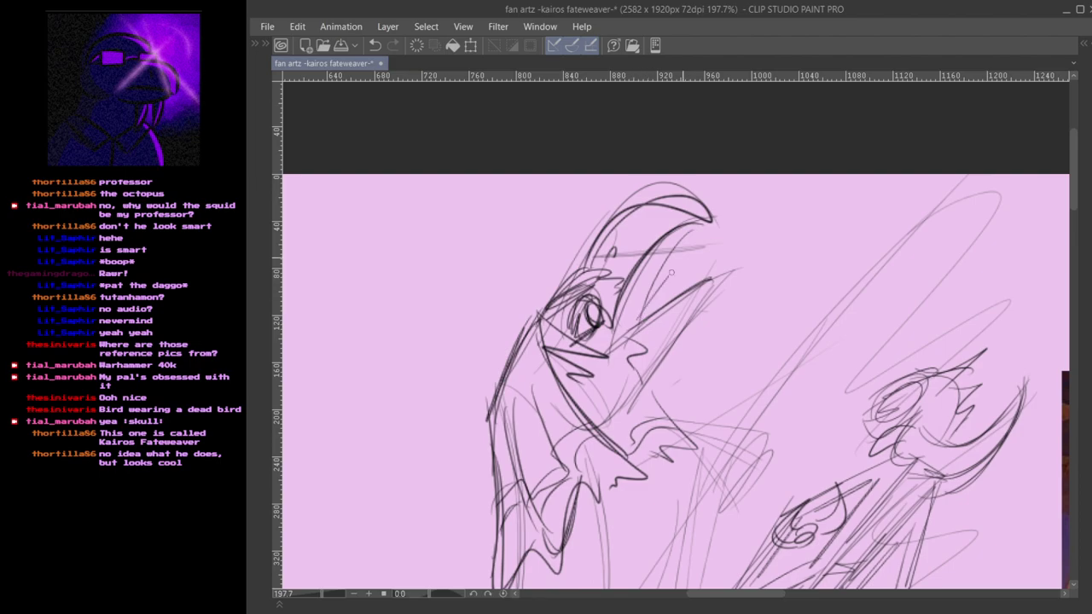
- Sketch the upper head's lower beak and a curled tongue rising out of the open mouth
key("ctrl+z")
mouse_move(631, 319)
left_mouse_down()
mouse_move(717, 238)
mouse_move(701, 276)
left_mouse_up()
key("ctrl+z")
left_click_drag(715, 225, 701, 271)
key("ctrl+z")
key("ctrl+z")
mouse_move(622, 336)
left_mouse_down()
mouse_move(745, 187)
mouse_move(747, 227)
mouse_move(646, 319)
mouse_move(722, 263)
left_mouse_up()
key("ctrl+z")
- Sketch a pointed spike at the back of the upper head
scroll(597, 354, "down", 4)
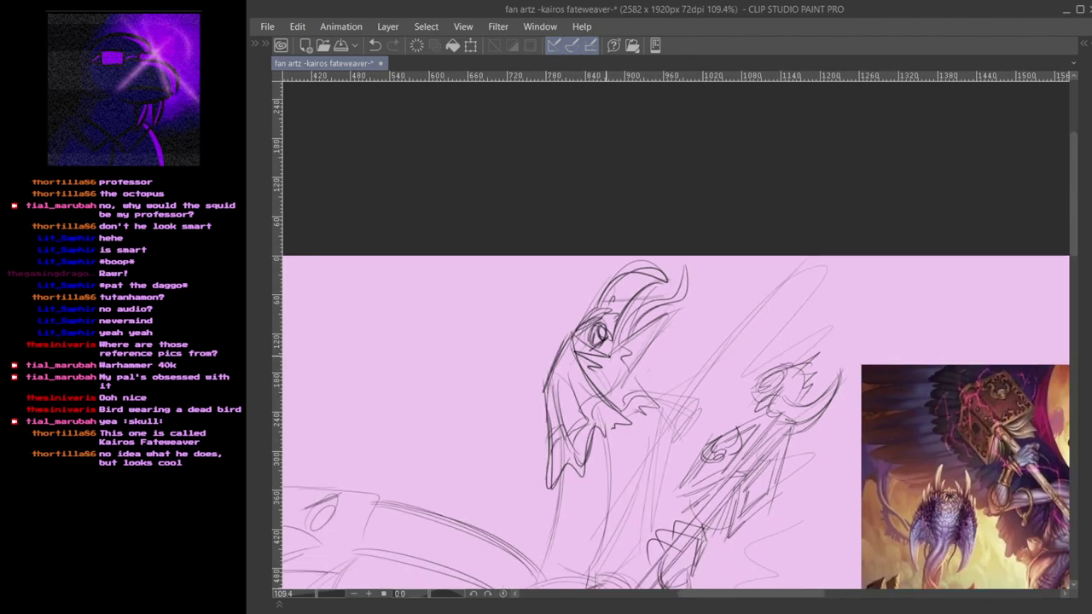
mouse_move(591, 356)
left_mouse_down()
mouse_move(650, 279)
mouse_move(746, 276)
mouse_move(736, 271)
left_mouse_up()
left_click_drag(845, 355, 599, 352)
left_click_drag(693, 374, 591, 377)
left_click_drag(490, 395, 652, 335)
mouse_move(680, 254)
left_mouse_down()
mouse_move(683, 224)
mouse_move(670, 224)
left_mouse_up()
key("ctrl+z")
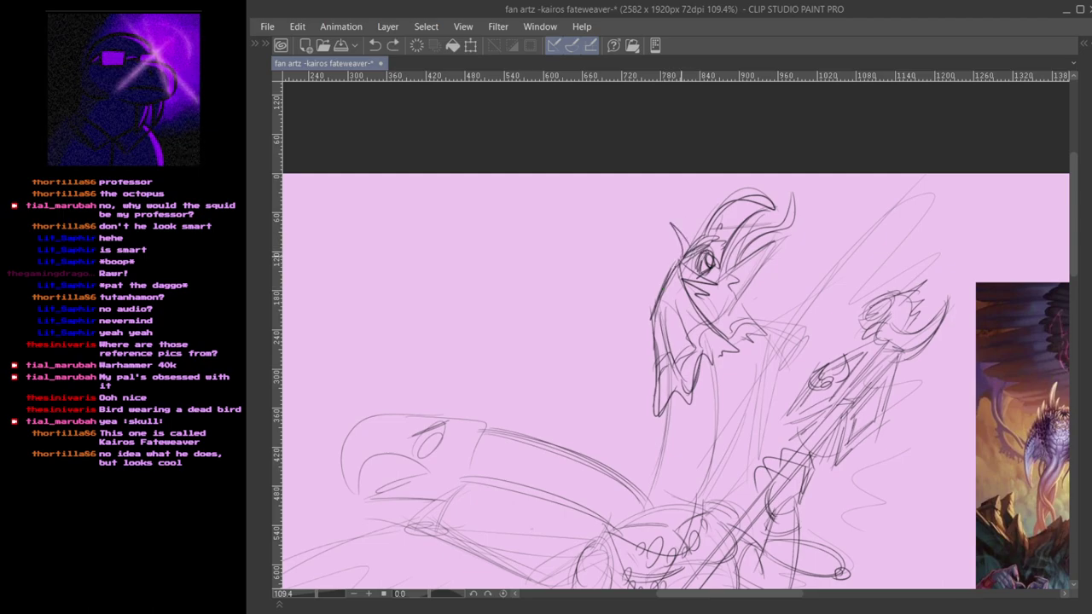
- Sketch spiky feathers down the back of the upright neck and short ridge lines across its throat
mouse_move(669, 374)
left_mouse_down()
mouse_move(654, 237)
mouse_move(639, 229)
mouse_move(653, 251)
mouse_move(625, 285)
mouse_move(657, 299)
mouse_move(617, 337)
mouse_move(623, 355)
left_mouse_up()
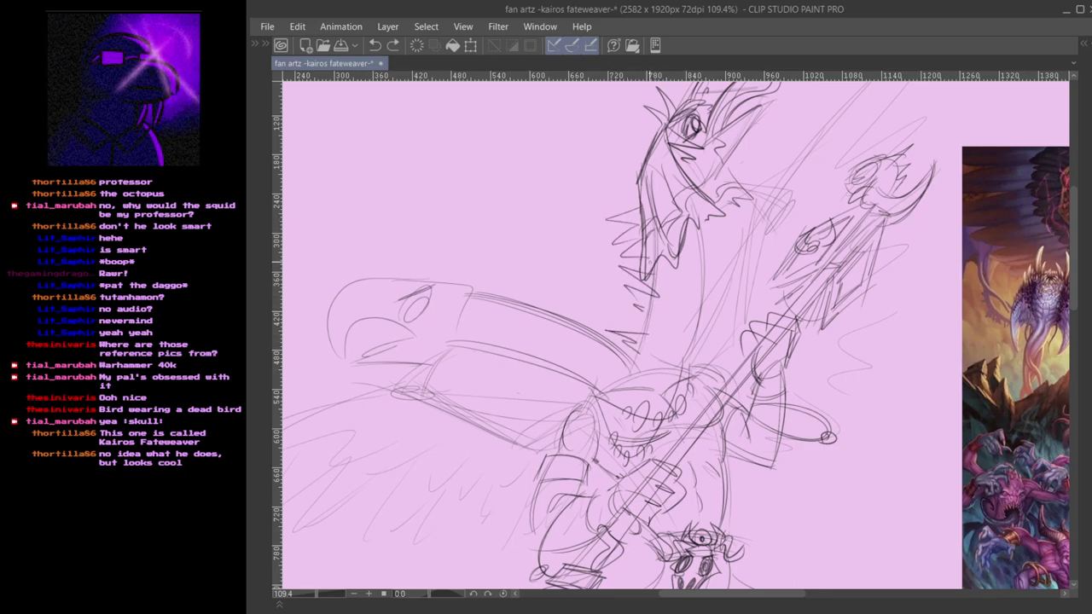
mouse_move(693, 276)
left_mouse_down()
mouse_move(667, 281)
mouse_move(643, 362)
left_mouse_up()
mouse_move(694, 223)
left_mouse_down()
mouse_move(693, 282)
mouse_move(697, 273)
left_mouse_up()
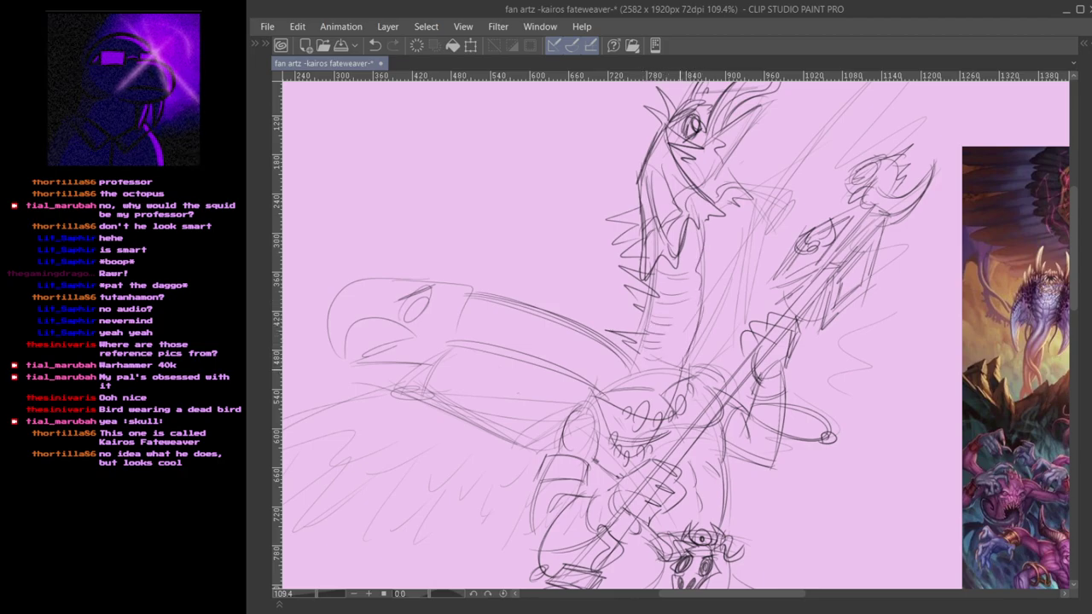
- Sketch spiky crest feathers on top of the left-hand head, using the reference painting as a guide
left_click_drag(813, 411, 606, 356)
left_click_drag(712, 361, 663, 414)
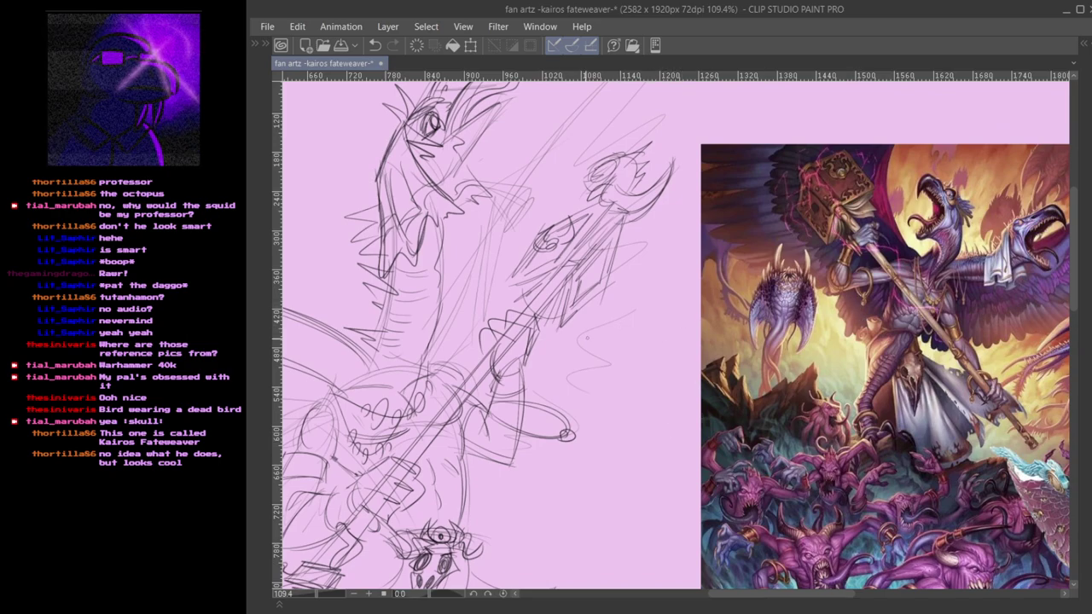
left_click_drag(566, 372, 695, 402)
left_click_drag(401, 364, 699, 383)
scroll(602, 351, "up", 3)
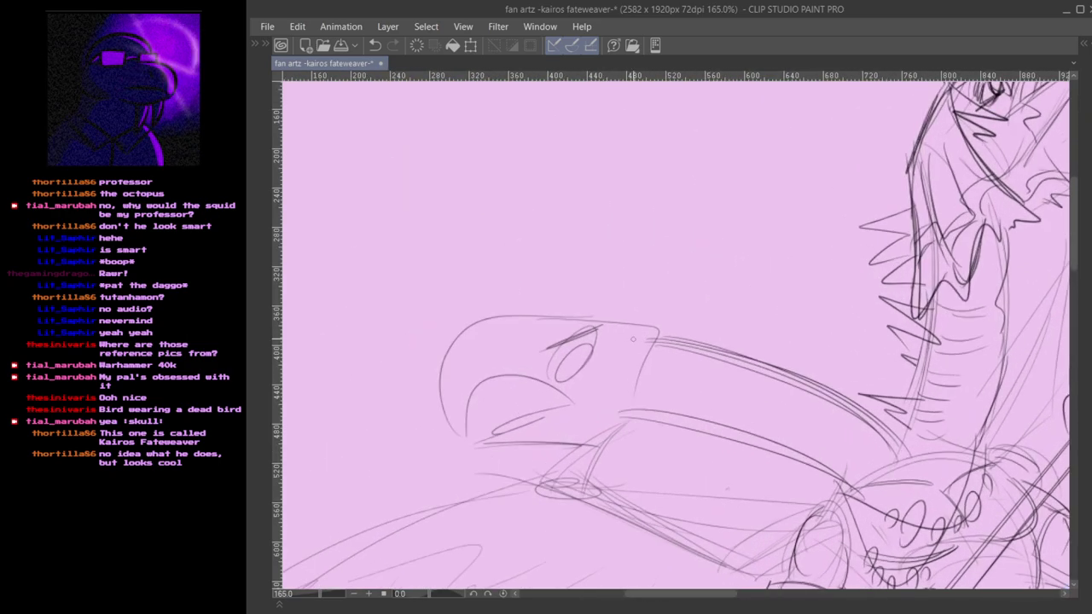
key("ctrl+z")
left_click_drag(584, 263, 637, 312)
left_click_drag(520, 286, 610, 316)
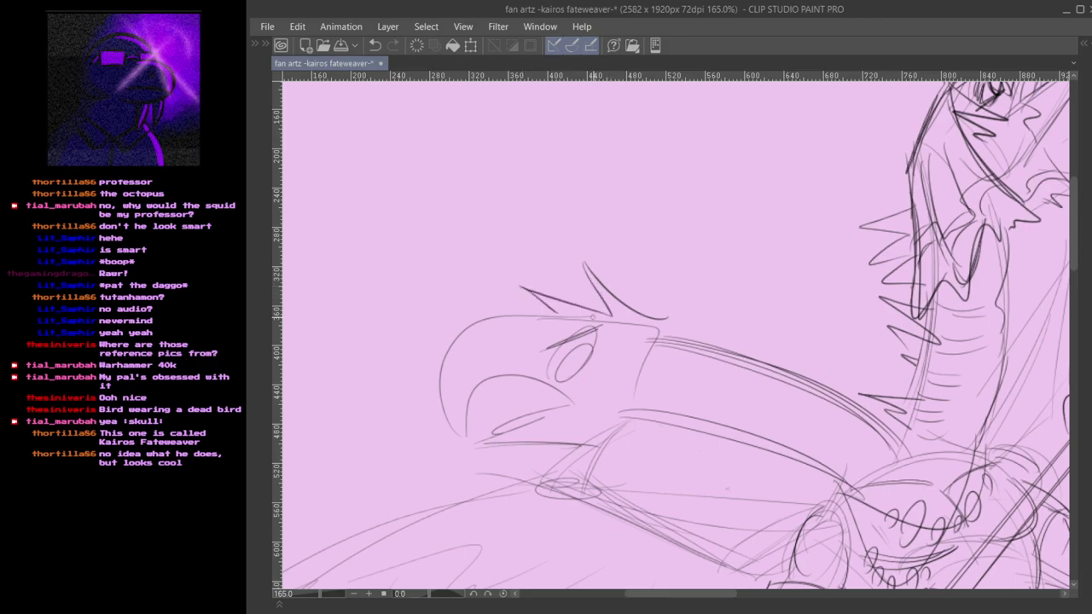
key("ctrl+z")
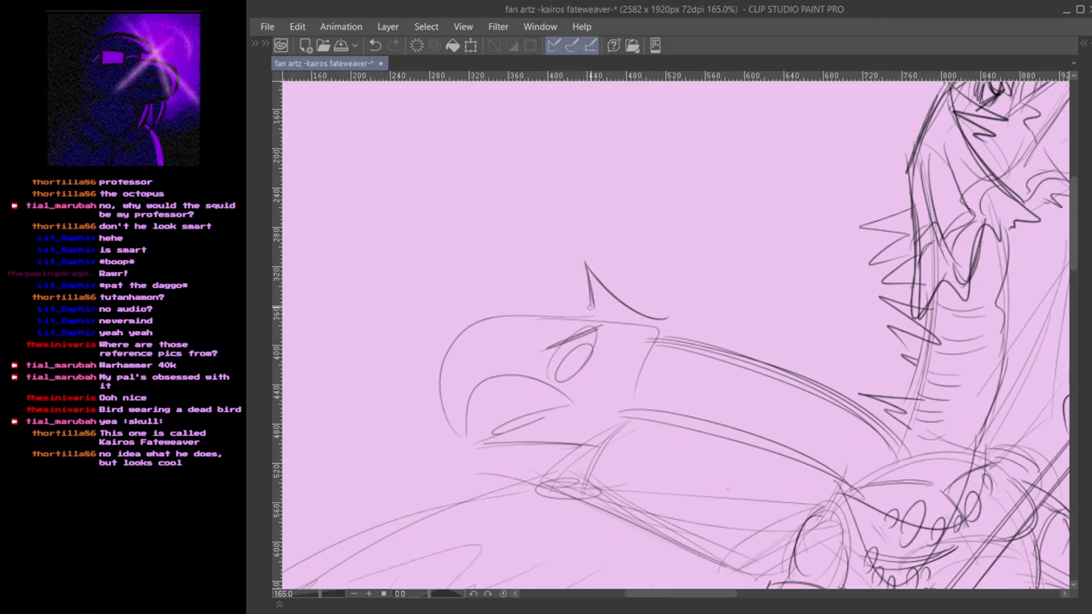
left_click_drag(551, 309, 590, 309)
mouse_move(581, 269)
left_mouse_down()
mouse_move(590, 313)
mouse_move(655, 316)
left_mouse_up()
key("ctrl+z")
left_click_drag(590, 265, 663, 312)
- Sketch the left-hand head's rounded cheek and the feather marks between its eye and beak
left_click_drag(663, 354, 610, 329)
mouse_move(564, 313)
left_mouse_down()
mouse_move(677, 313)
mouse_move(585, 338)
left_mouse_up()
key("ctrl+z")
mouse_move(664, 322)
left_mouse_down()
mouse_move(622, 351)
mouse_move(644, 376)
mouse_move(587, 344)
mouse_move(579, 429)
mouse_move(647, 377)
left_mouse_up()
key("ctrl+z")
key("ctrl+z")
key("ctrl+z")
- Outline the left-hand head's hooked upper beak and draw its angry eye, pupil and nostril
left_click_drag(644, 321, 579, 433)
left_click_drag(578, 431, 581, 411)
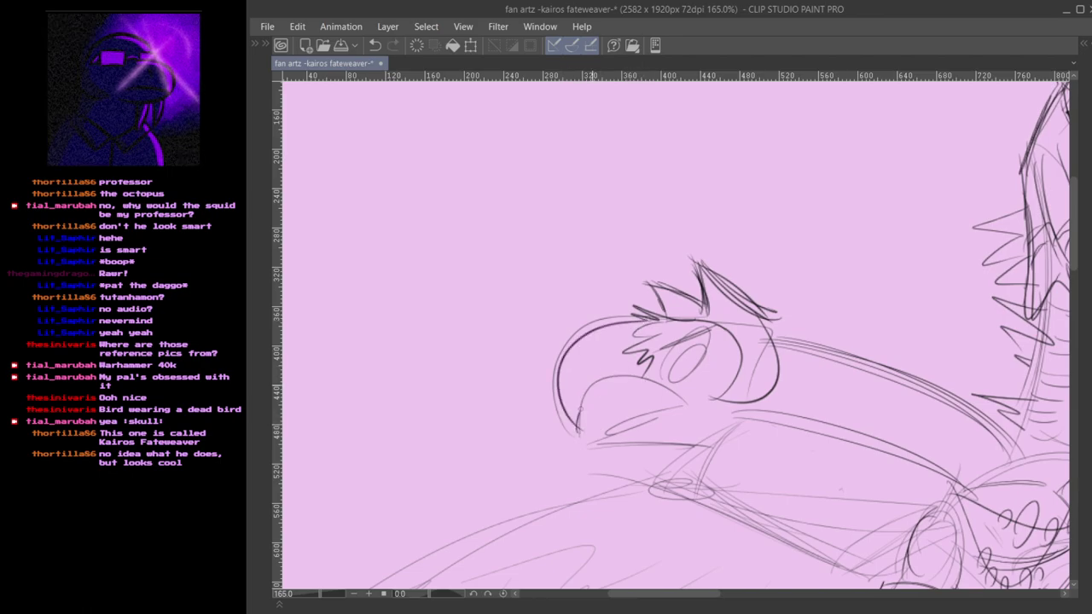
mouse_move(674, 353)
left_mouse_down()
mouse_move(694, 348)
mouse_move(703, 360)
mouse_move(674, 378)
left_mouse_up()
key("ctrl+z")
mouse_move(680, 341)
left_mouse_down()
mouse_move(707, 351)
mouse_move(683, 375)
left_mouse_up()
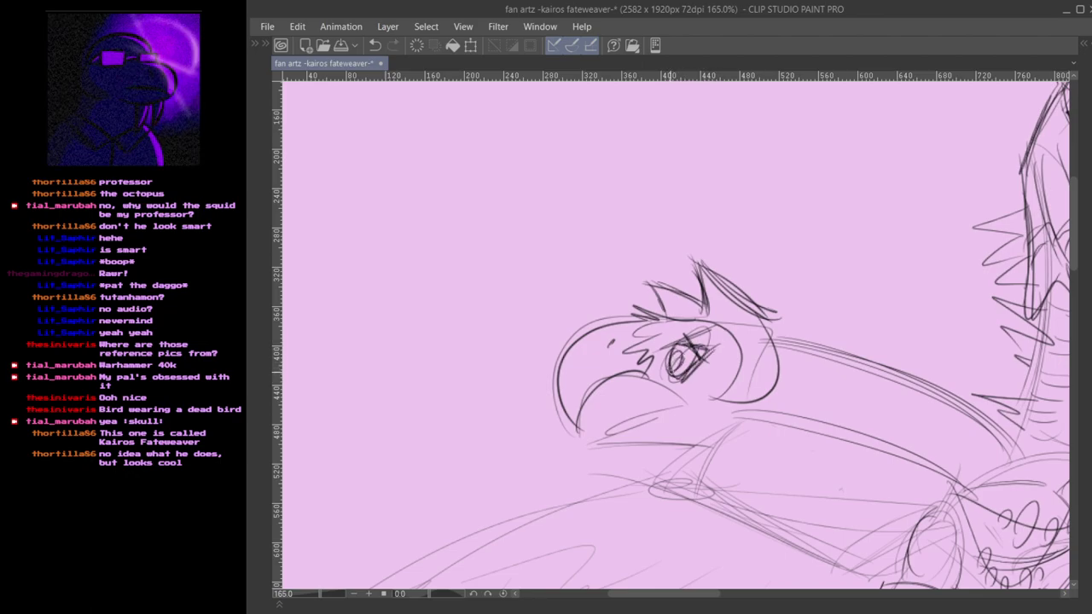
- Add feather marks to the left-hand head's cheek and draw the upper beak's inner edge back to the mouth corner
mouse_move(670, 342)
left_mouse_down()
mouse_move(701, 329)
mouse_move(708, 395)
mouse_move(736, 394)
mouse_move(758, 295)
left_mouse_up()
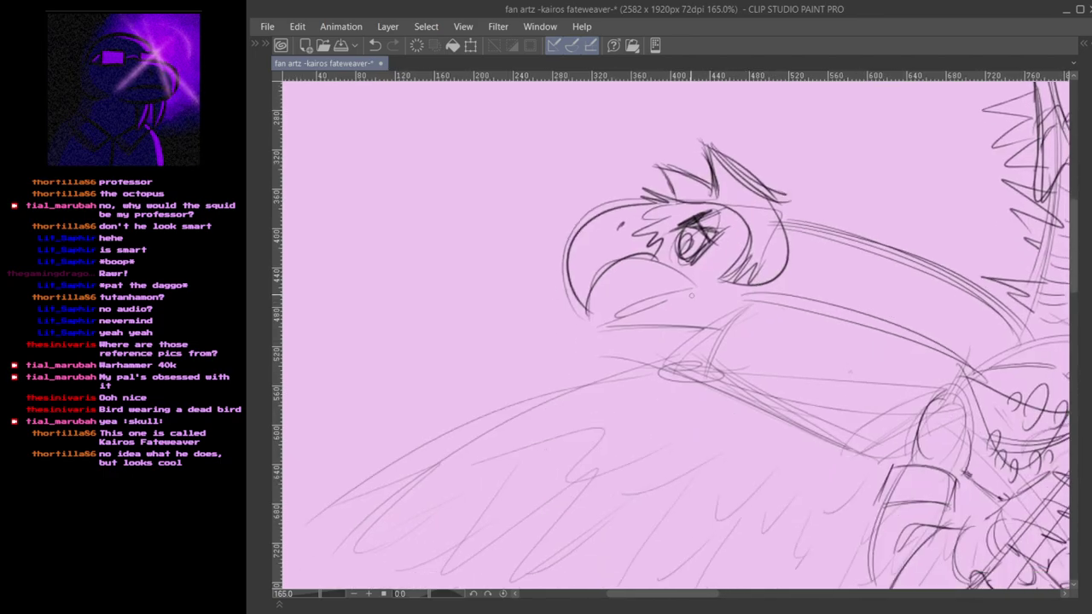
key("ctrl+z")
left_click_drag(642, 262, 718, 297)
left_click_drag(646, 255, 731, 303)
left_click_drag(666, 301, 732, 305)
key("ctrl+z")
- Sketch the left-hand head's lower beak with a jagged feather edge at the jaw
mouse_move(614, 317)
left_mouse_down()
mouse_move(730, 303)
mouse_move(603, 334)
left_mouse_up()
mouse_move(600, 333)
left_mouse_down()
mouse_move(724, 336)
mouse_move(733, 325)
left_mouse_up()
key("ctrl+z")
key("ctrl+z")
left_click_drag(633, 326, 728, 328)
mouse_move(628, 332)
left_mouse_down()
mouse_move(747, 324)
mouse_move(787, 294)
left_mouse_up()
key("ctrl+z")
key("ctrl+z")
mouse_move(741, 326)
left_mouse_down()
mouse_move(782, 302)
mouse_move(739, 328)
left_mouse_up()
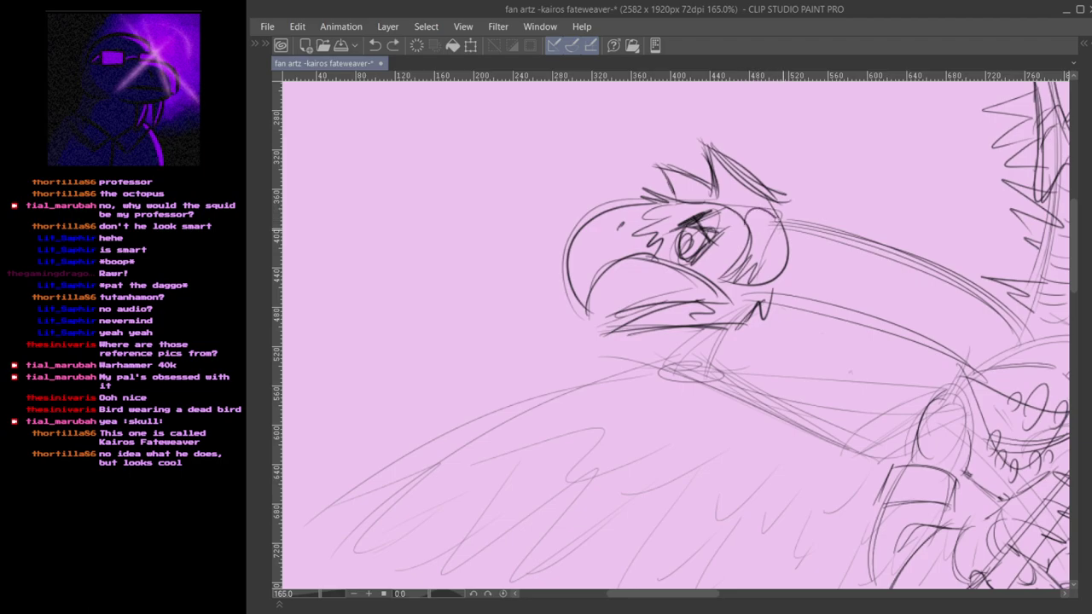
key("ctrl+z")
- Draw a small ring at the back of the left-hand head and spiky feathers along the top of its neck
mouse_move(775, 222)
left_mouse_down()
mouse_move(774, 232)
mouse_move(773, 211)
mouse_move(786, 238)
mouse_move(775, 222)
mouse_move(771, 268)
mouse_move(635, 236)
mouse_move(761, 257)
left_mouse_up()
key("ctrl+z")
key("ctrl+z")
mouse_move(635, 231)
left_mouse_down()
mouse_move(708, 206)
mouse_move(788, 256)
left_mouse_up()
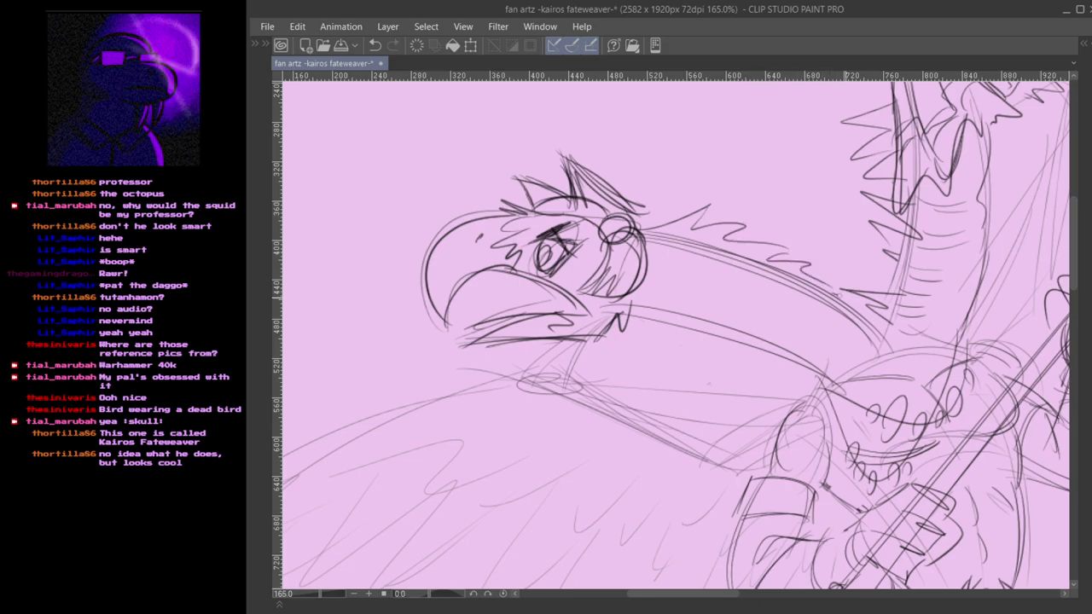
- Sketch short band lines across the left-hand neck and a scalloped edge along its underside
left_click_drag(681, 249, 683, 296)
left_click_drag(748, 255, 728, 304)
mouse_move(770, 281)
left_mouse_down()
mouse_move(756, 301)
mouse_move(825, 382)
mouse_move(746, 347)
mouse_move(627, 323)
left_mouse_up()
key("ctrl+z")
key("ctrl+z")
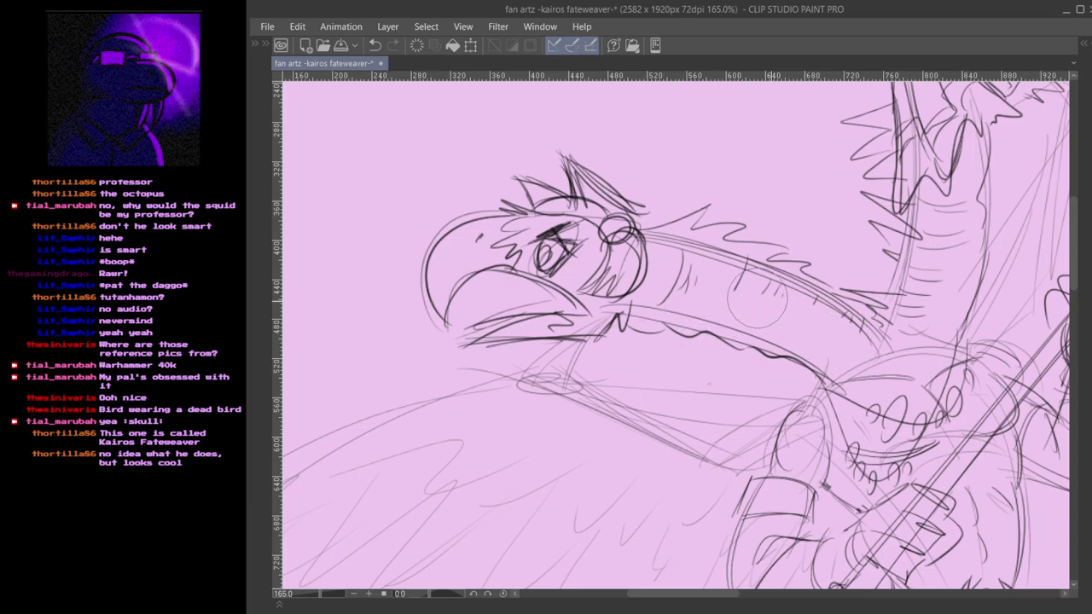
key("ctrl+z")
- Draw a lengthwise contour line along the left-hand neck to mark off its underside
key("p")
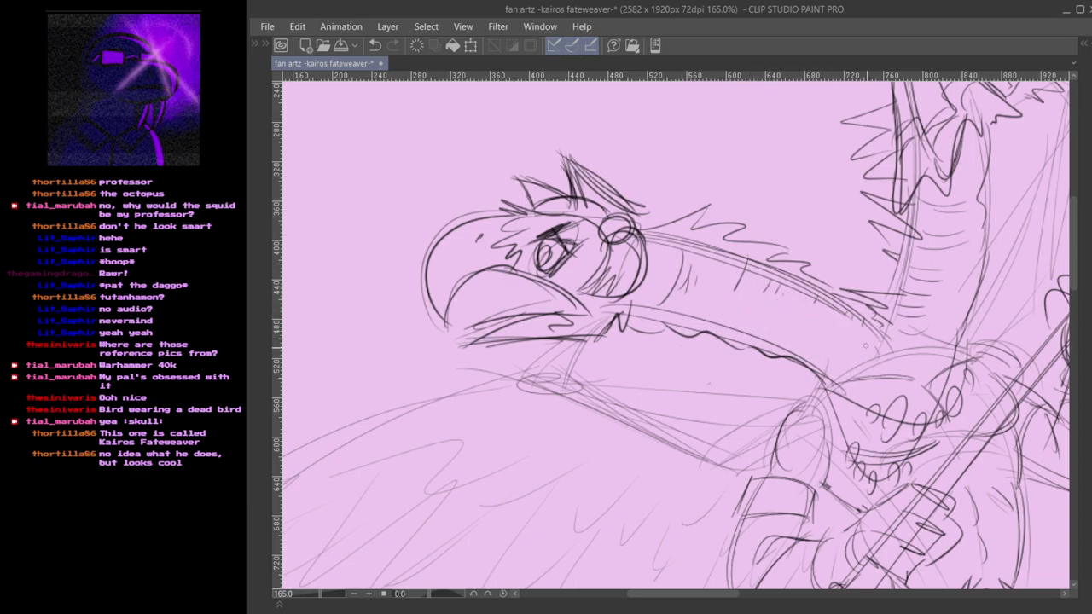
left_click_drag(661, 302, 800, 310)
key("ctrl+z")
left_click_drag(673, 301, 843, 330)
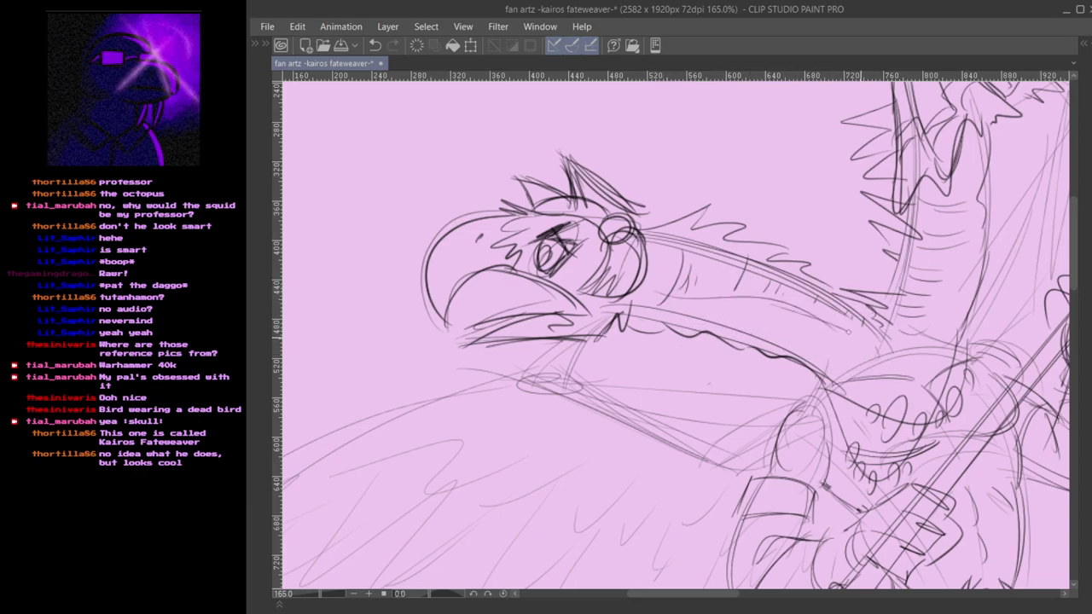
- Draw a lengthwise contour line down the upright neck towards the shoulders
mouse_move(960, 223)
left_mouse_down()
mouse_move(816, 284)
mouse_move(762, 390)
left_mouse_up()
key("e")
key("p")
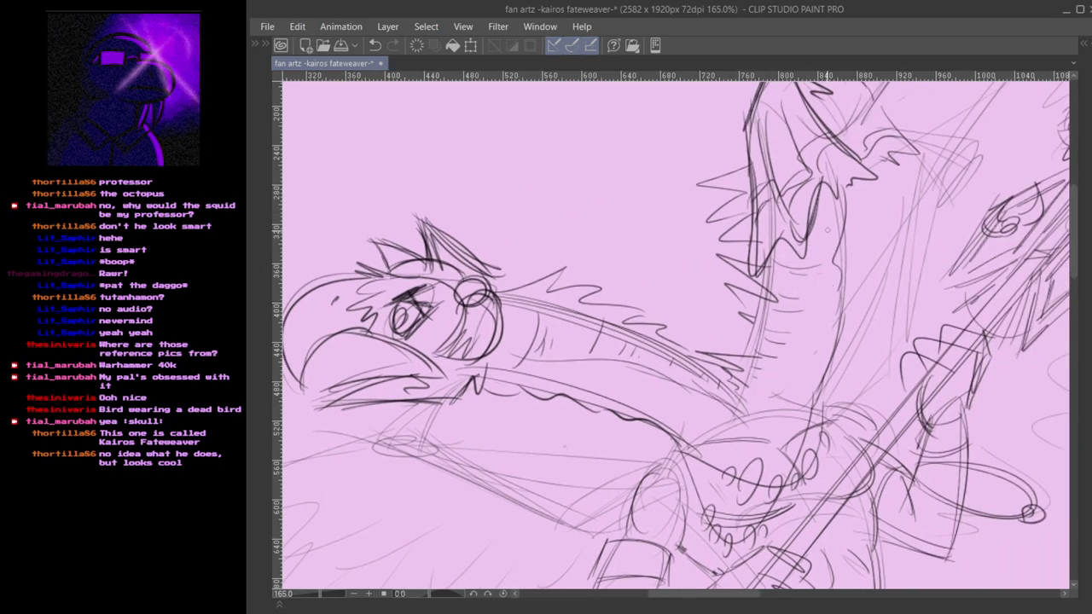
left_click_drag(794, 353, 749, 417)
key("ctrl+z")
left_click_drag(786, 363, 764, 399)
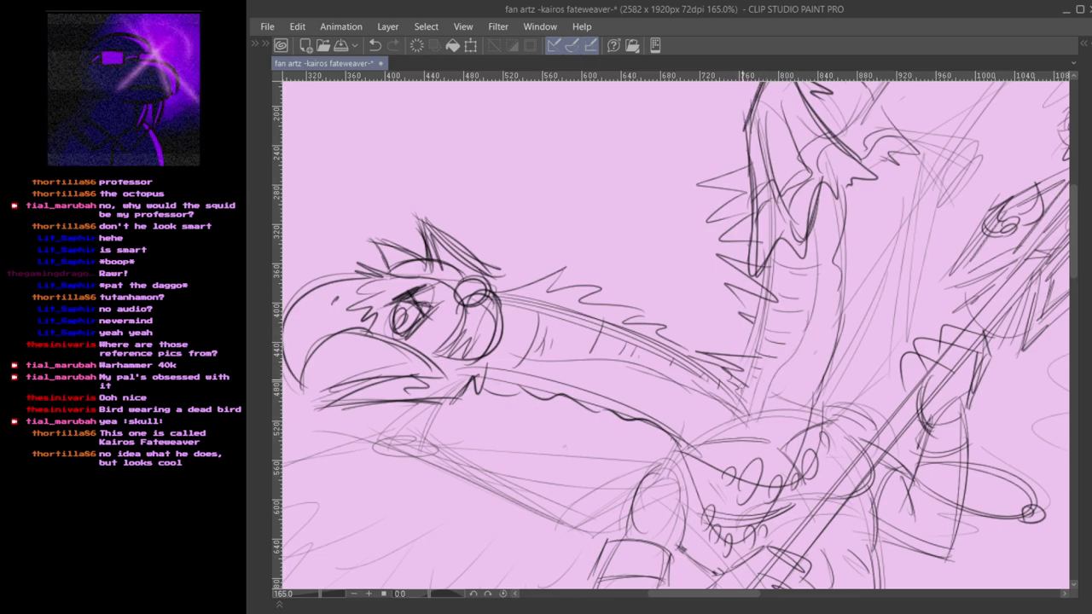
- Compare the whole figure sketch with the reference artwork, checking the creature's wings, staff and overall pose
scroll(644, 388, "down", 4)
mouse_move(710, 444)
left_mouse_down()
mouse_move(655, 348)
mouse_move(707, 415)
left_mouse_up()
left_click_drag(816, 433, 586, 361)
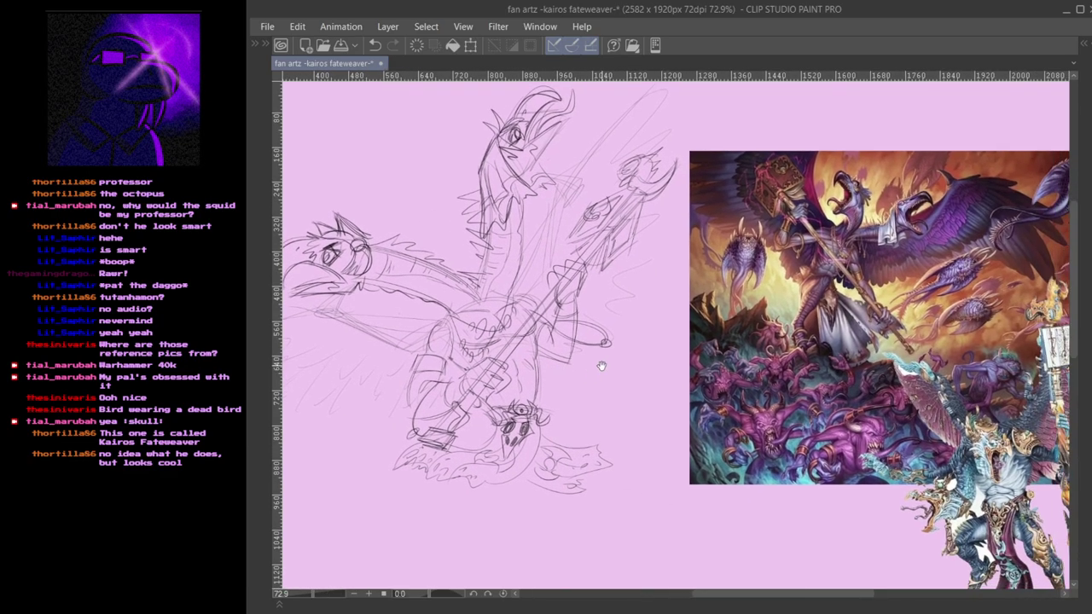
scroll(909, 259, "up", 7)
scroll(772, 359, "down", 4)
scroll(764, 356, "down", 1)
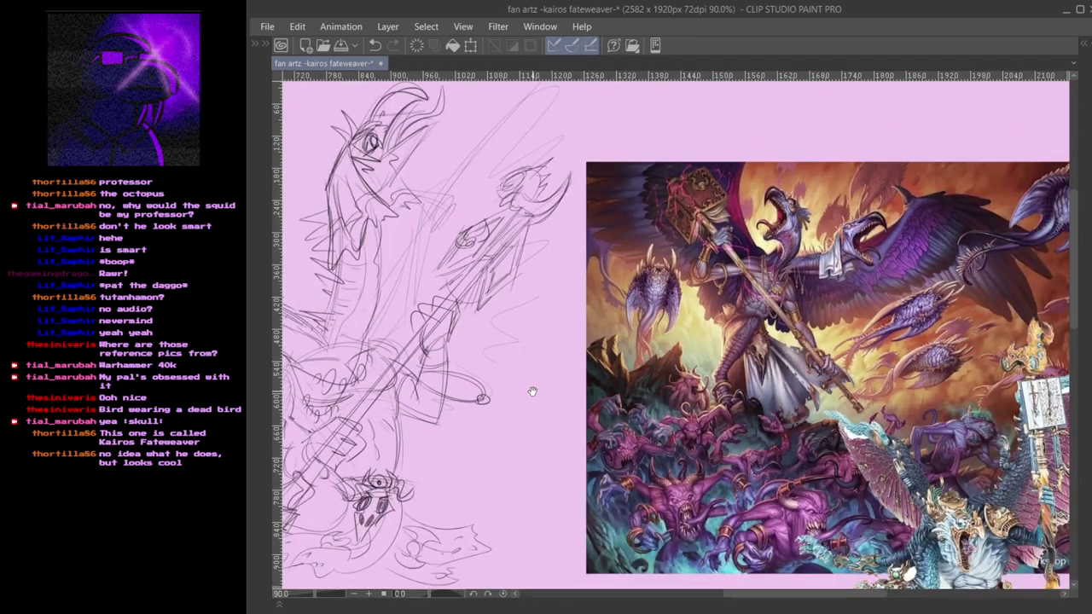
left_click_drag(533, 390, 777, 346)
left_click_drag(475, 369, 634, 360)
scroll(652, 341, "down", 1)
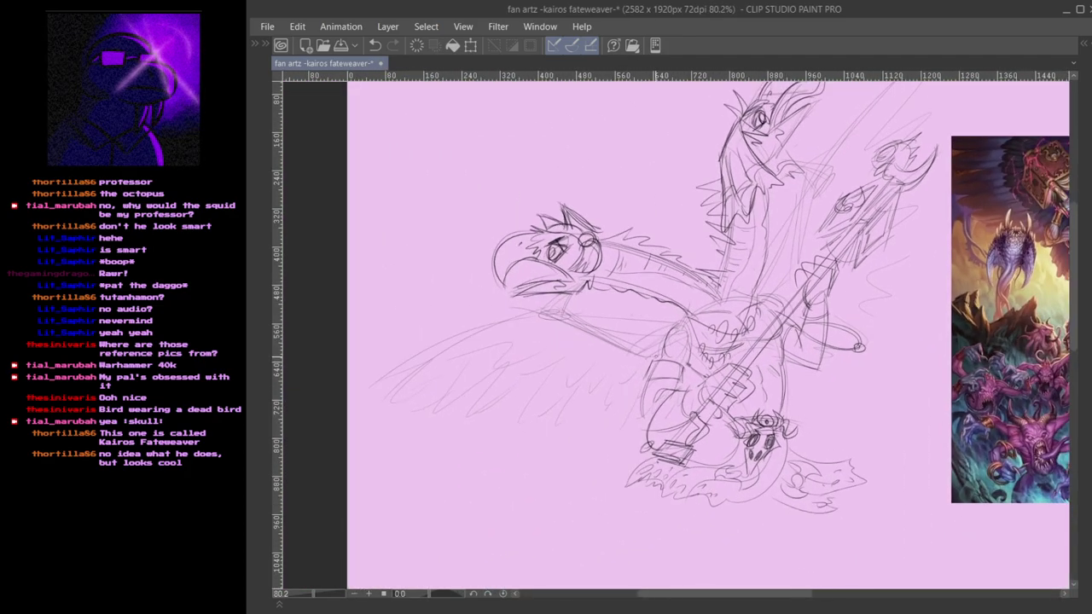
scroll(704, 327, "down", 4)
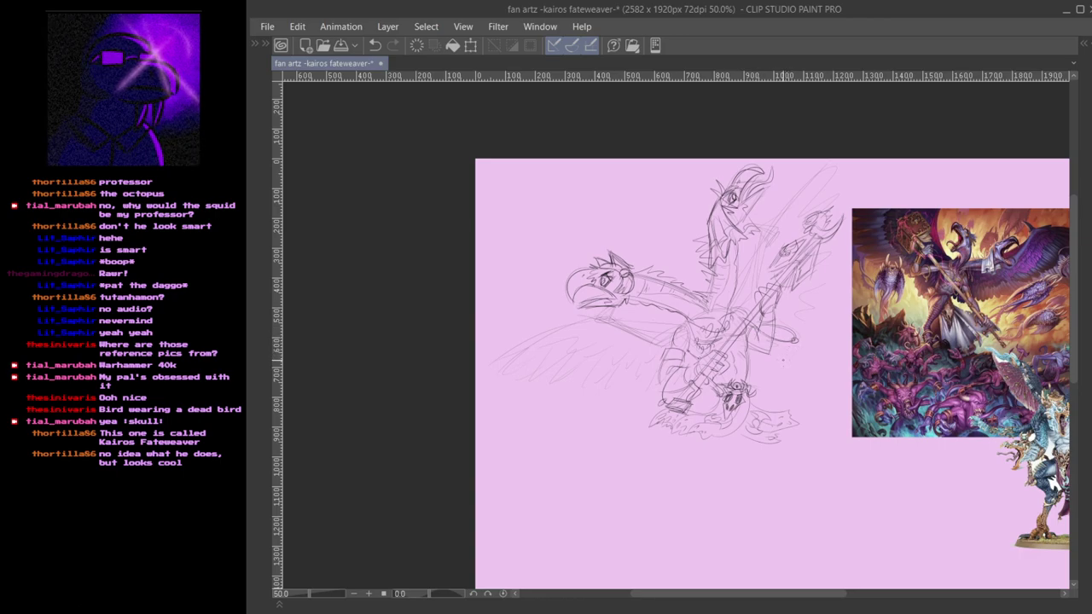
- Rotate the whole sketch slightly clockwise about the figure with a free transform
key("ctrl+t")
mouse_move(853, 350)
left_mouse_down()
mouse_move(833, 396)
mouse_move(868, 380)
mouse_move(872, 362)
left_mouse_up()
left_click_drag(740, 363, 752, 365)
key("Return")
scroll(629, 358, "up", 2)
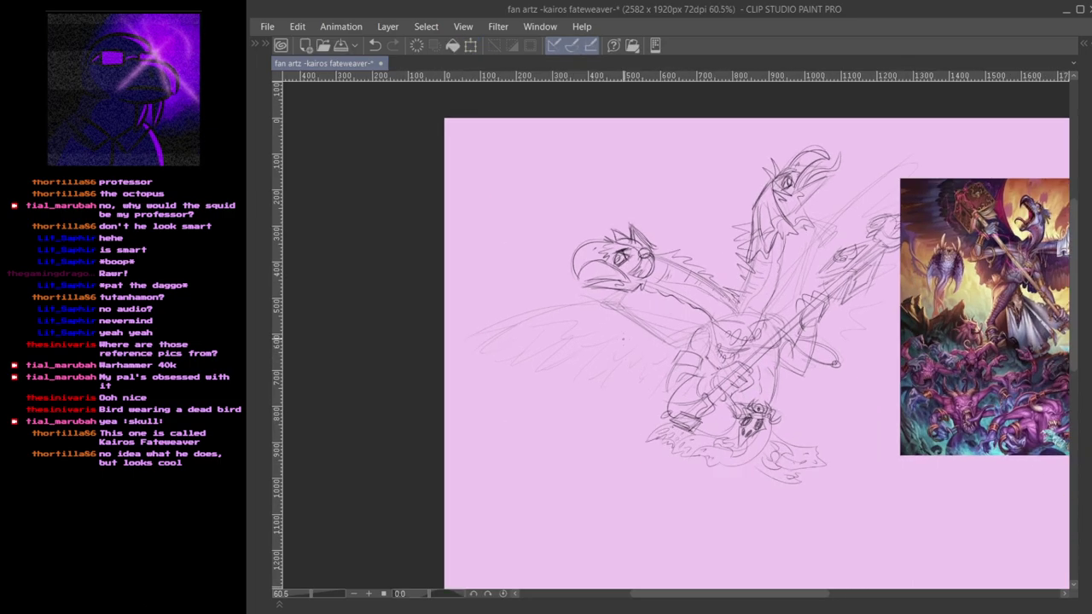
- Sketch the left-hand wing's arm bones, from the shoulder out to the elbow, up to the wrist and on to the canvas edge
mouse_move(688, 340)
left_mouse_down()
mouse_move(743, 354)
mouse_move(748, 343)
left_mouse_up()
key("ctrl+z")
left_click_drag(672, 371, 735, 351)
left_click_drag(641, 312, 684, 358)
key("ctrl+z")
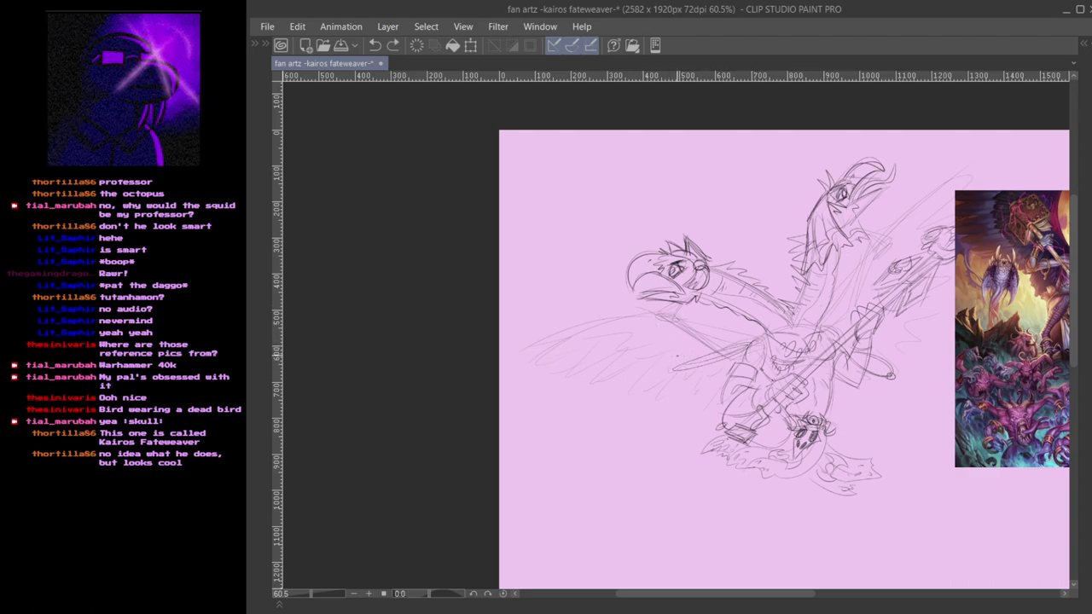
mouse_move(674, 370)
left_mouse_down()
mouse_move(592, 285)
mouse_move(675, 351)
left_mouse_up()
key("ctrl+z")
left_click_drag(604, 293, 685, 362)
key("ctrl+z")
mouse_move(609, 296)
left_mouse_down()
mouse_move(523, 298)
mouse_move(565, 290)
mouse_move(506, 273)
mouse_move(499, 284)
mouse_move(584, 289)
mouse_move(505, 284)
mouse_move(551, 296)
mouse_move(529, 302)
mouse_move(651, 365)
left_mouse_up()
key("ctrl+z")
key("ctrl+z")
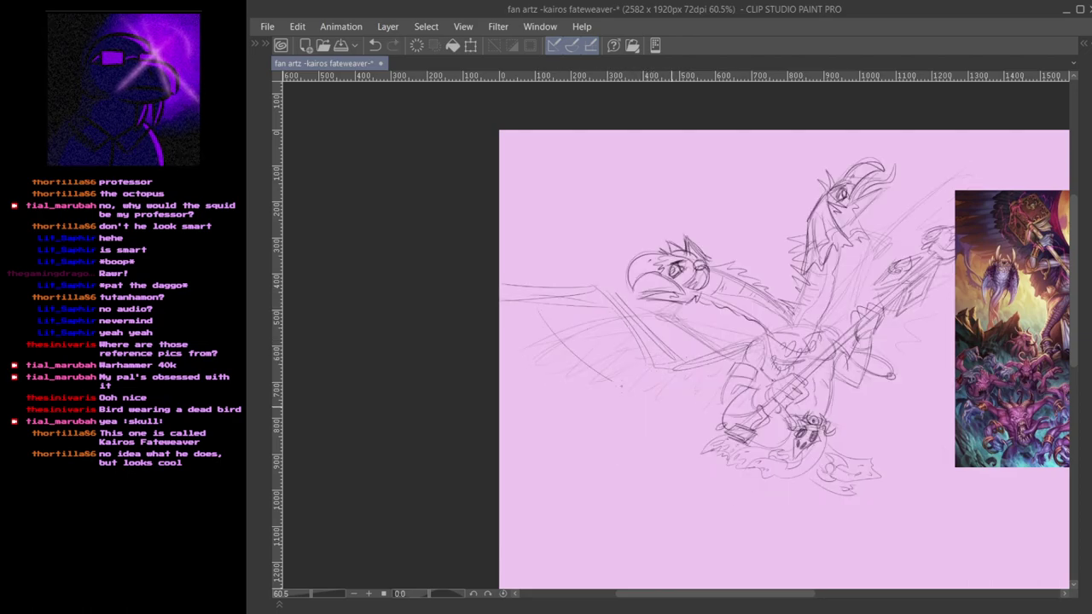
- Sketch a curved inner feather line under the left-hand wing and try out long lower edges below it
left_click_drag(513, 368, 678, 428)
key("ctrl+z")
mouse_move(518, 416)
left_mouse_down()
mouse_move(534, 426)
mouse_move(701, 424)
mouse_move(634, 401)
left_mouse_up()
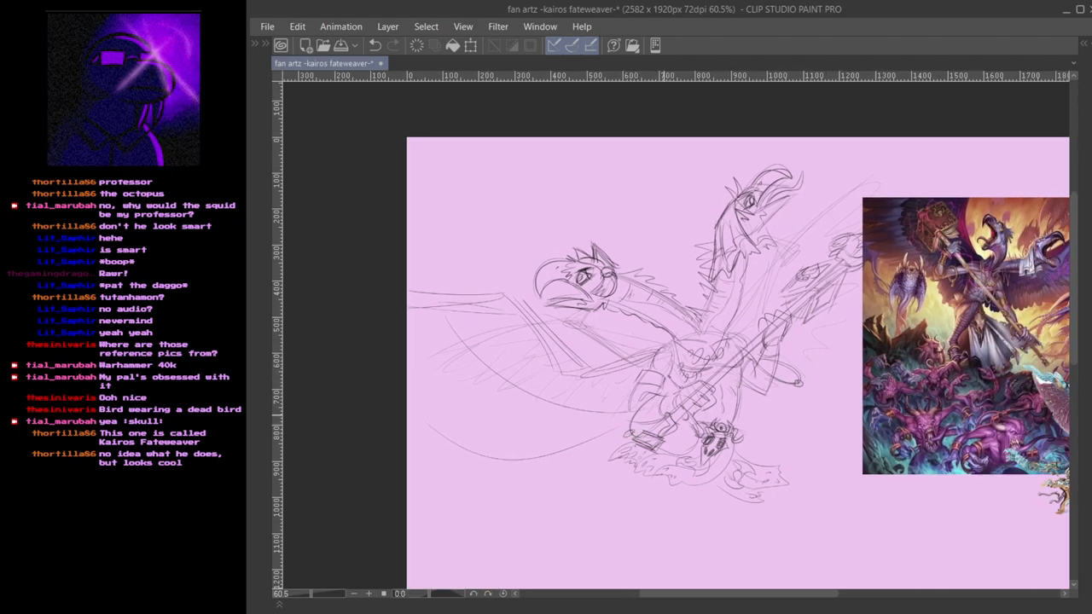
key("ctrl+z")
left_click_drag(449, 417, 602, 436)
key("ctrl+z")
left_click_drag(444, 442, 633, 425)
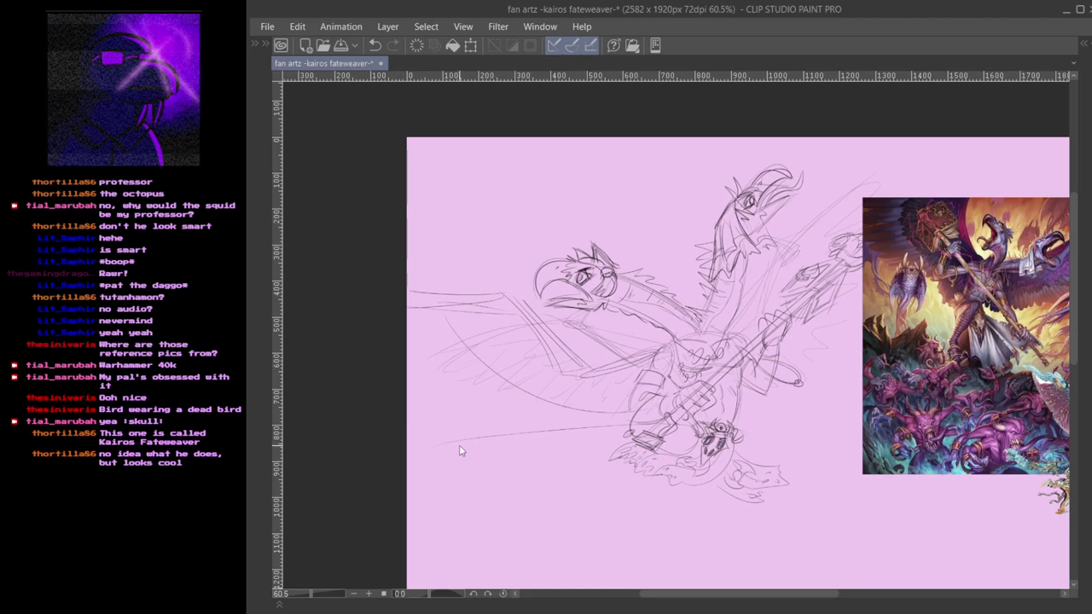
key("ctrl+z")
left_click_drag(410, 406, 643, 445)
key("ctrl+z")
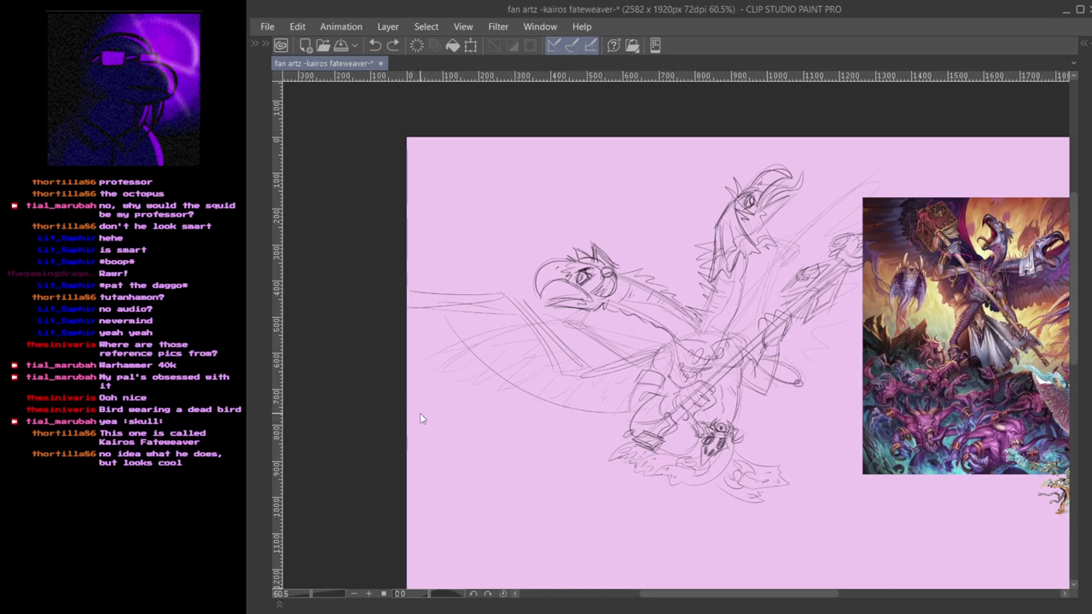
- Redraw the left-hand wing's forearm and upper arm with a rounded elbow, adding a curved claw at the wrist
mouse_move(510, 297)
left_mouse_down()
mouse_move(481, 308)
mouse_move(507, 299)
mouse_move(488, 309)
mouse_move(530, 341)
mouse_move(519, 339)
mouse_move(549, 375)
mouse_move(595, 374)
mouse_move(590, 360)
left_mouse_up()
key("ctrl+z")
key("ctrl+z")
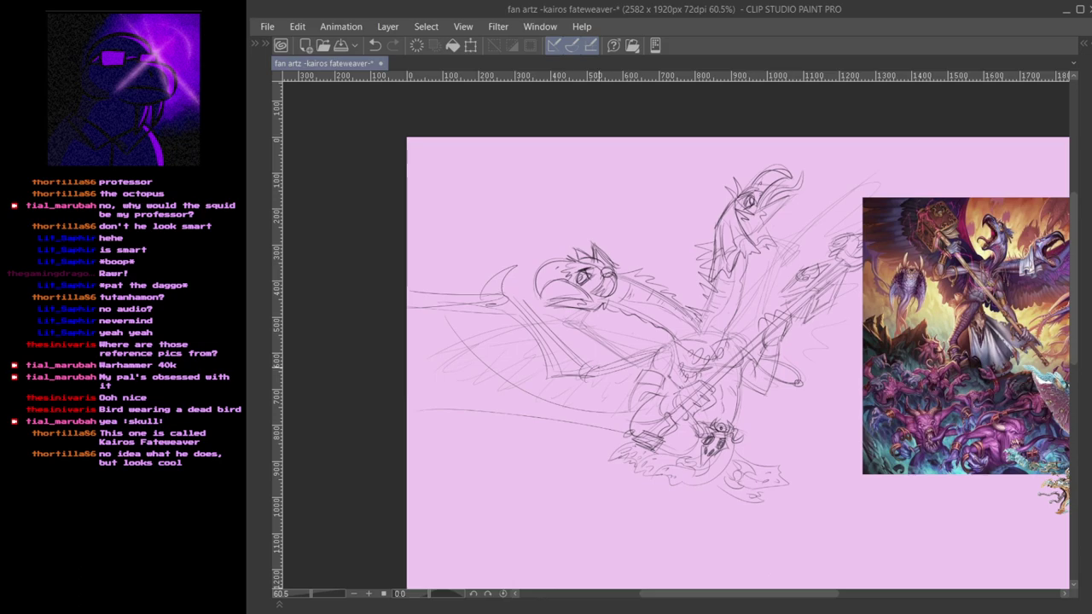
left_click_drag(656, 380, 585, 376)
left_click_drag(815, 359, 914, 373)
left_click_drag(690, 334, 698, 358)
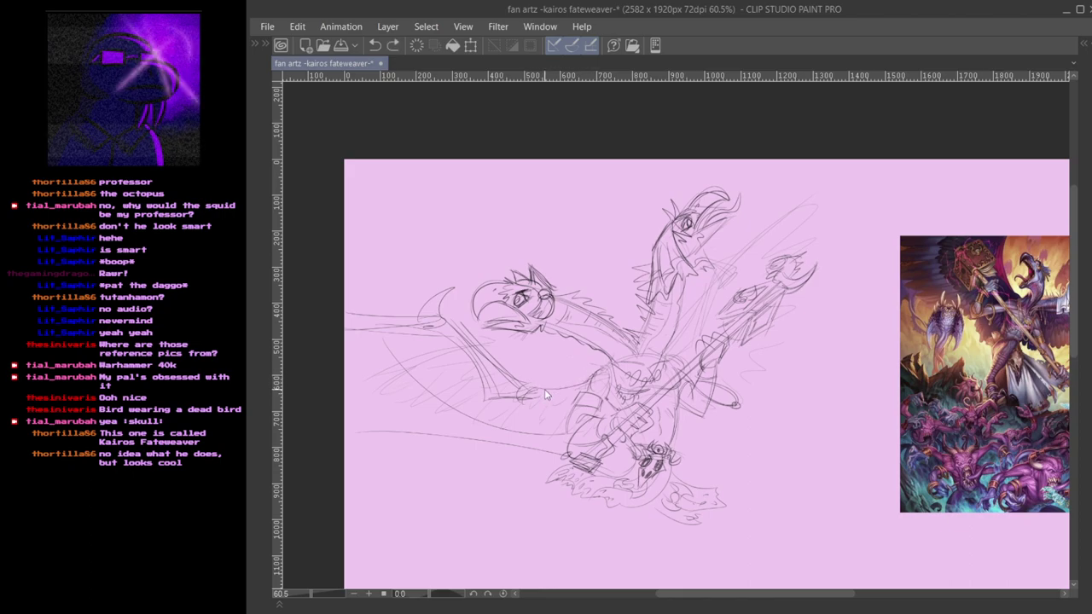
key("ctrl+z")
key("ctrl+y")
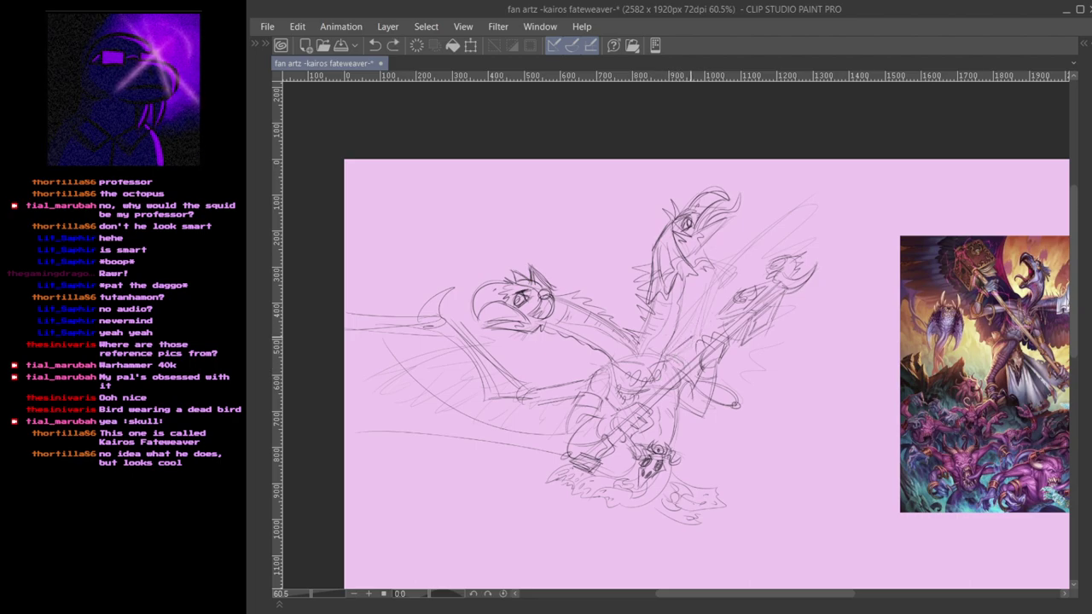
key("ctrl+z")
left_click_drag(690, 351, 704, 365)
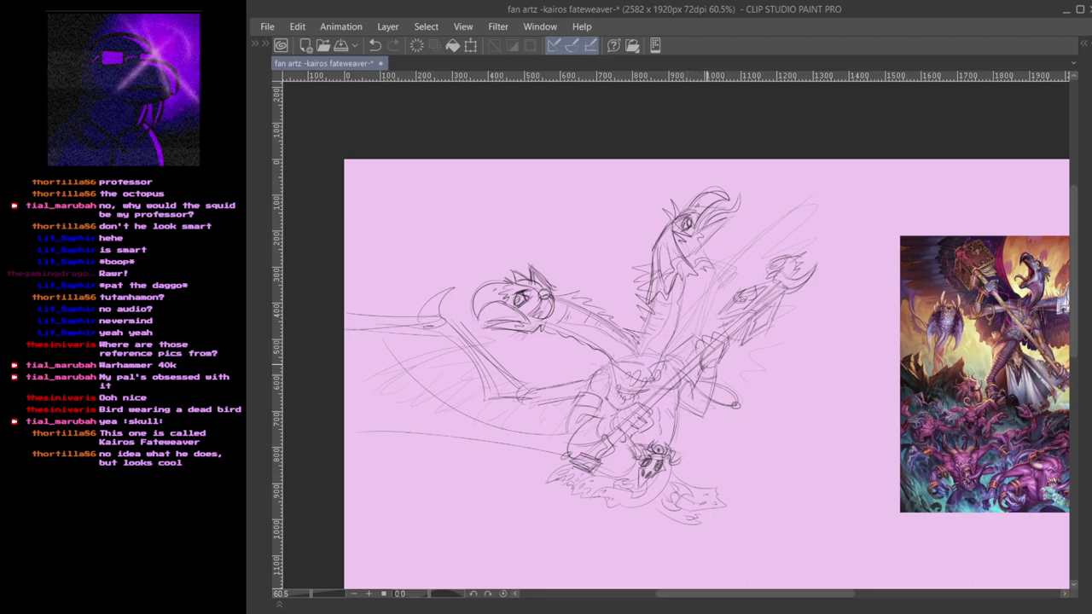
key("ctrl+z")
left_click_drag(816, 204, 738, 405)
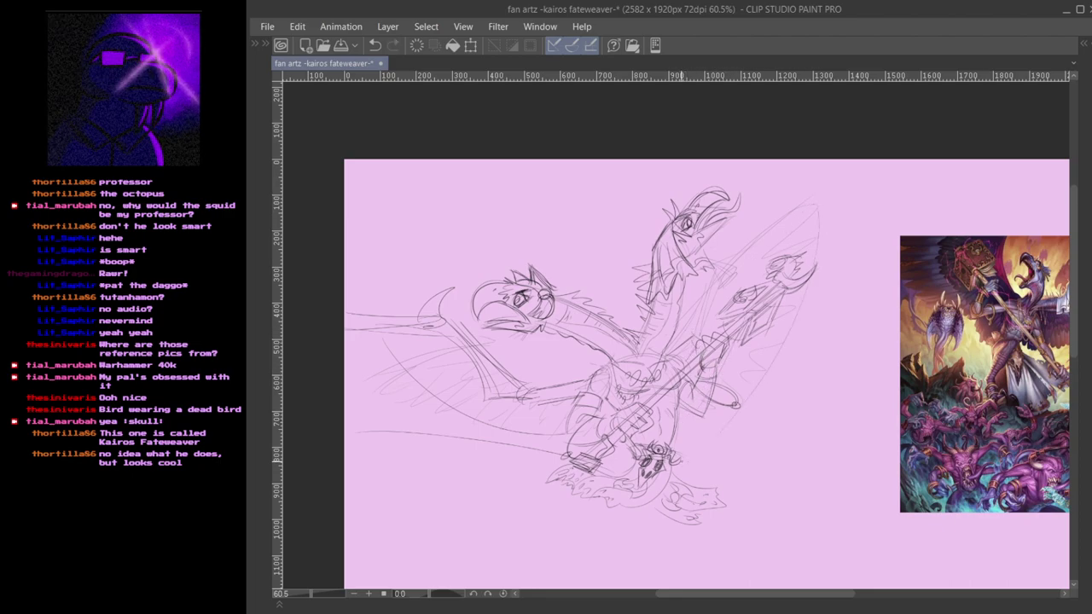
key("ctrl+z")
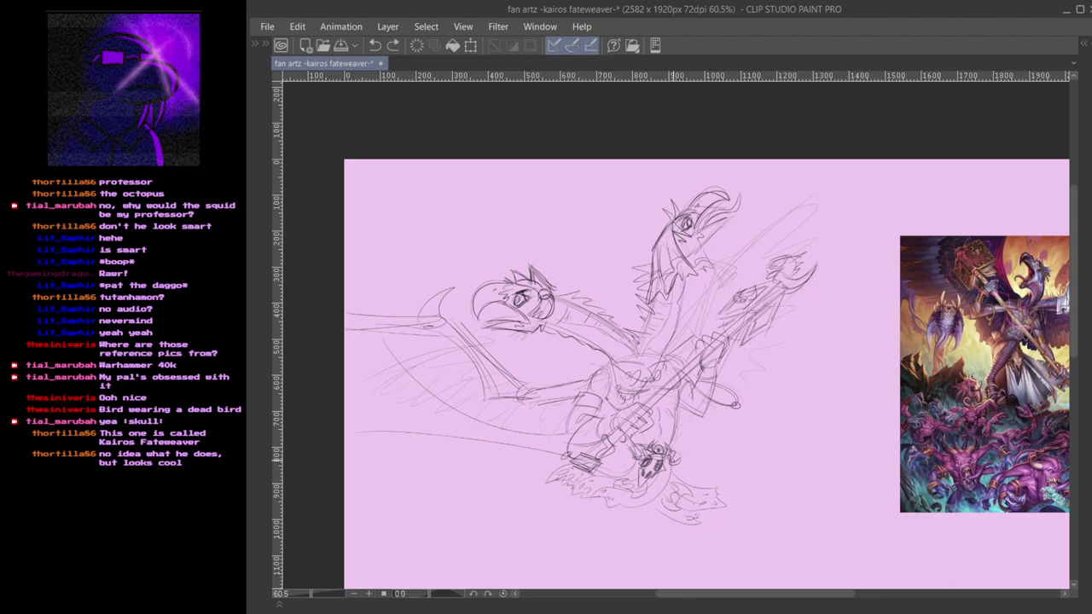
- Shift the sketch down on the canvas and draw the right-hand wing's upper edge sweeping outward above the staff, with long feather strokes beneath
mouse_move(758, 309)
left_mouse_down()
mouse_move(715, 310)
mouse_move(716, 259)
mouse_move(730, 258)
mouse_move(737, 279)
left_mouse_up()
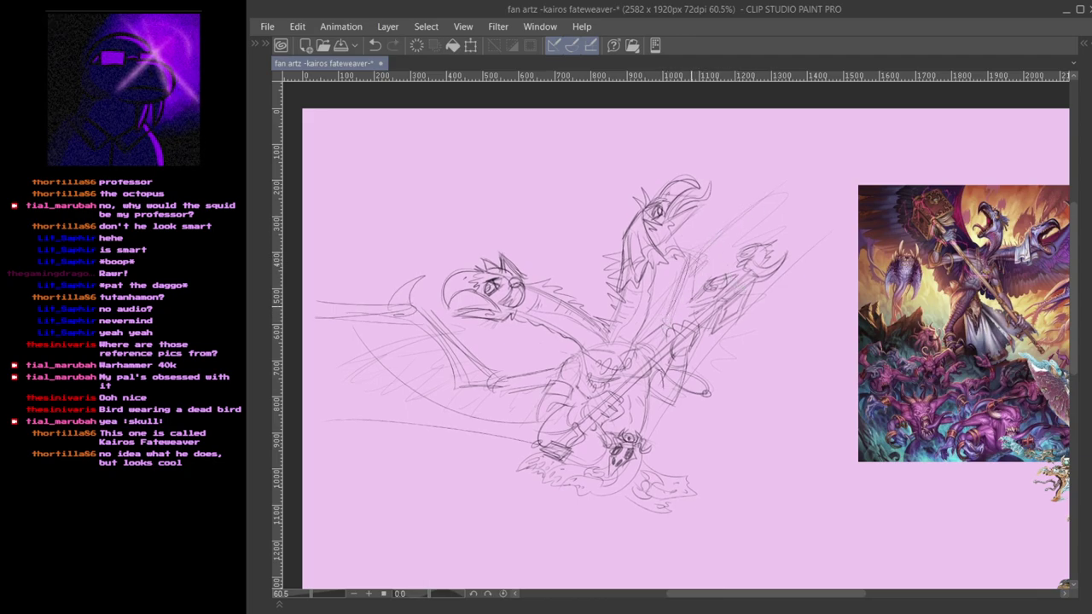
key("ctrl+z")
left_click_drag(697, 239, 815, 162)
key("ctrl+z")
mouse_move(692, 237)
left_mouse_down()
mouse_move(807, 168)
mouse_move(716, 242)
mouse_move(852, 147)
left_mouse_up()
key("ctrl+z")
left_click_drag(822, 166, 722, 237)
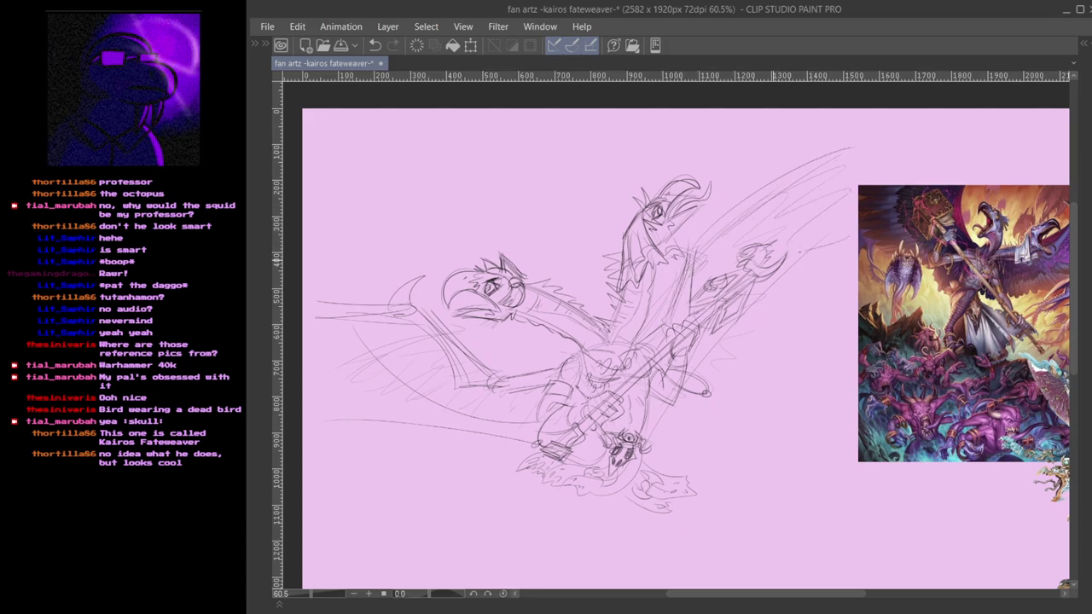
- Sketch zigzag feather tips along the outer edges of both wings and shift the sketch slightly up on the canvas
mouse_move(836, 303)
left_mouse_down()
mouse_move(780, 344)
mouse_move(741, 441)
mouse_move(701, 461)
left_mouse_up()
left_click_drag(555, 458, 677, 468)
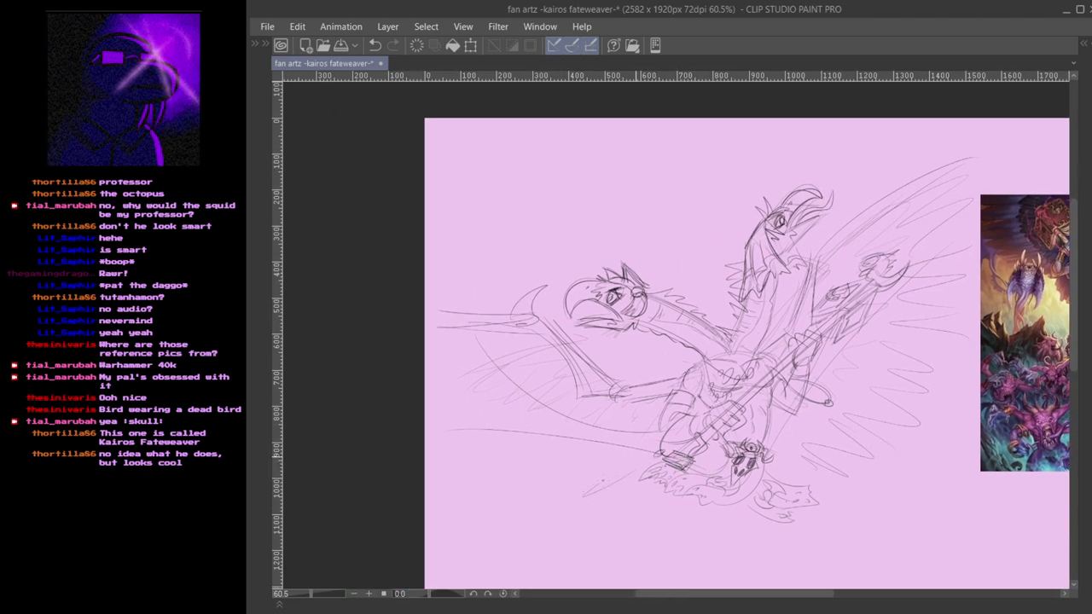
left_click_drag(503, 461, 428, 418)
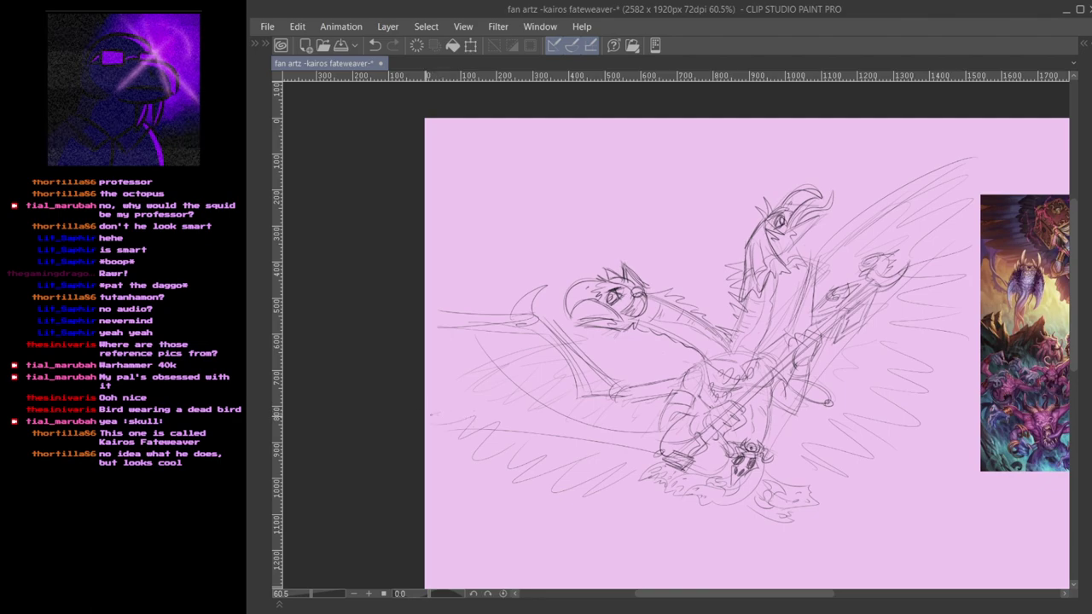
mouse_move(625, 295)
left_mouse_down()
mouse_move(634, 263)
mouse_move(616, 253)
mouse_move(626, 247)
mouse_move(614, 257)
mouse_move(636, 256)
mouse_move(630, 272)
left_mouse_up()
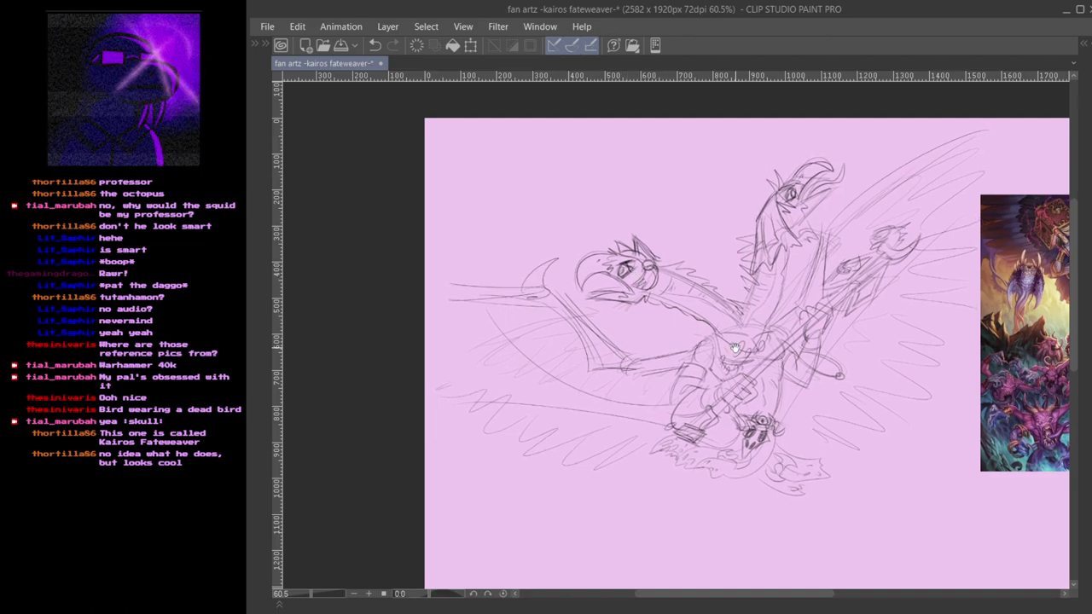
- Lower the sk layer's opacity to 34% and make the lin layer active for line art
left_click_drag(762, 297, 668, 290)
left_click_drag(994, 396, 773, 340)
left_click_drag(627, 348, 803, 377)
key("Tab")
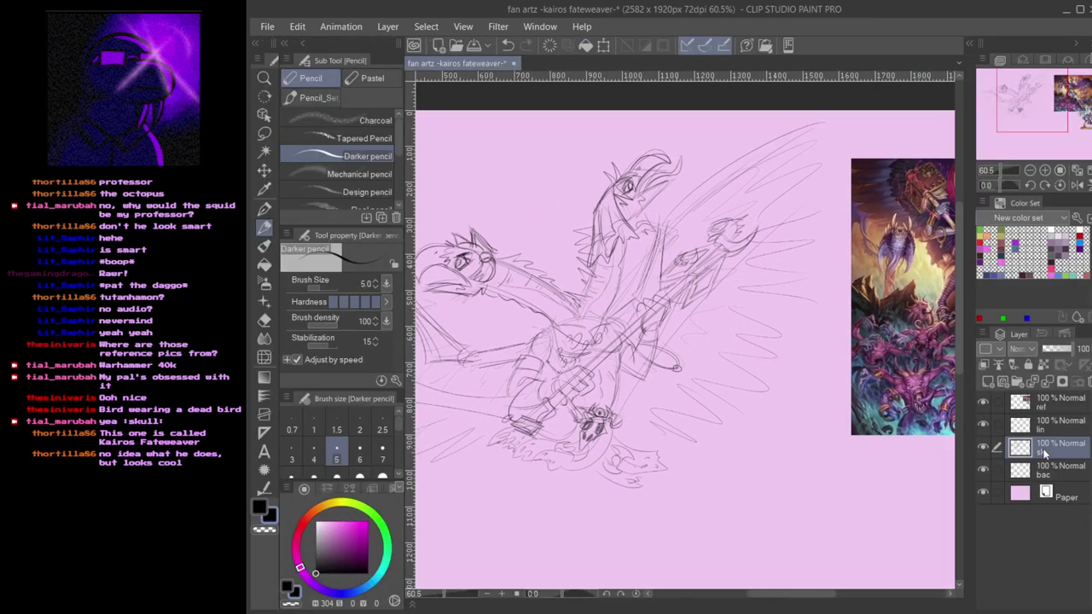
left_click_drag(1049, 349, 1055, 353)
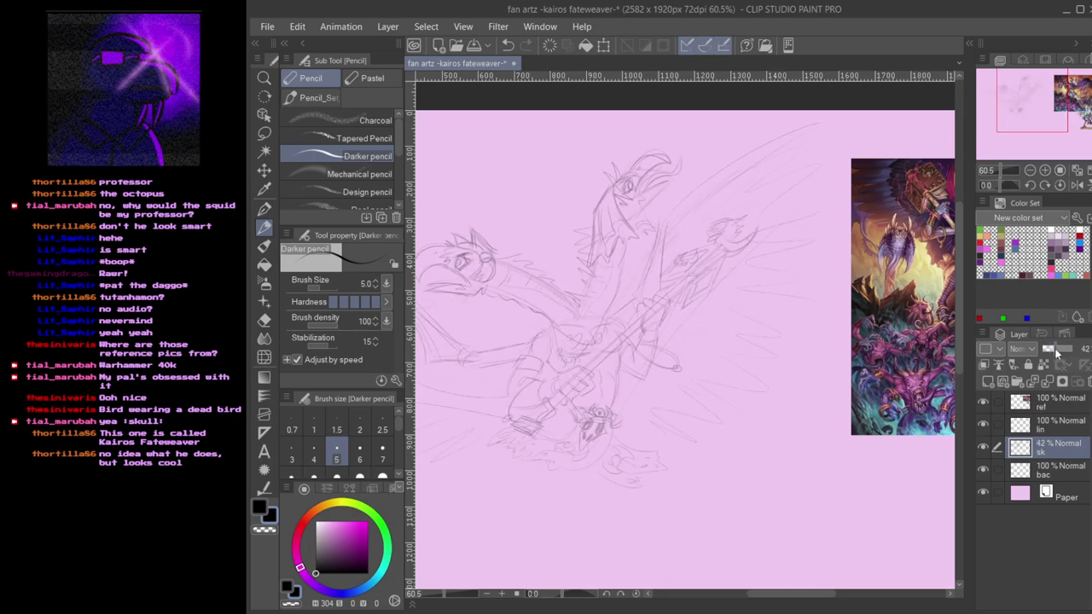
left_click(1041, 427)
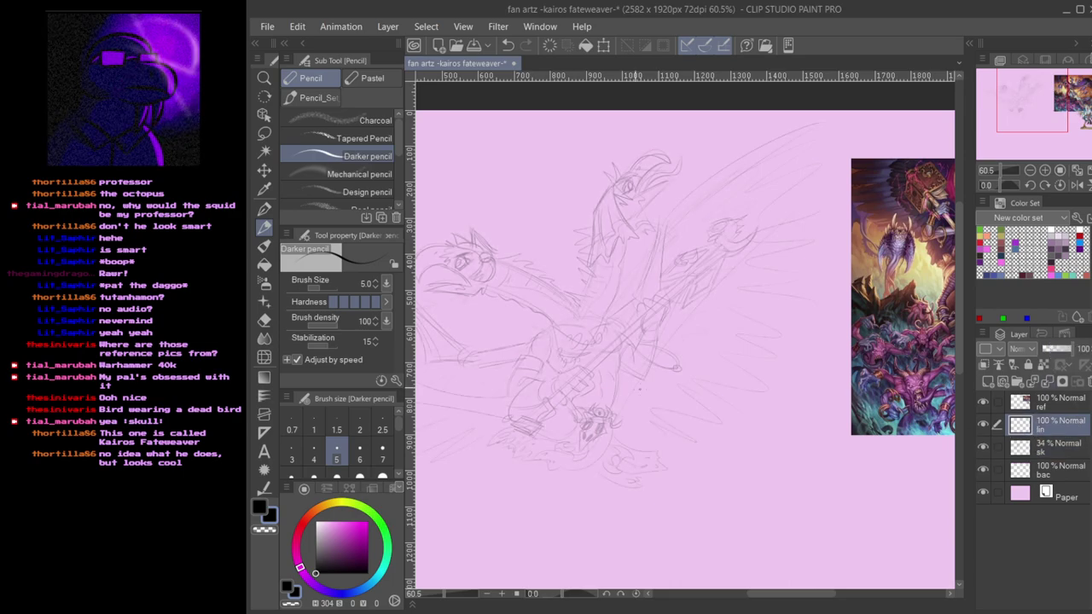
- Choose the ザッサラ絵筆油彩風 watercolor brush and reduce its size to 17.4
key("p")
scroll(654, 336, "up", 3)
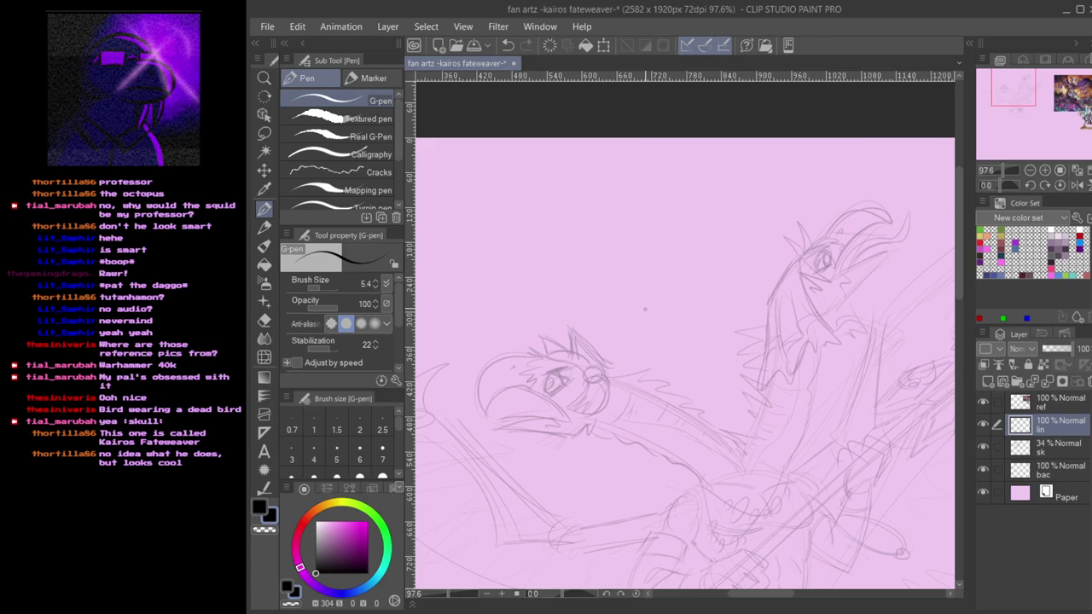
key("b")
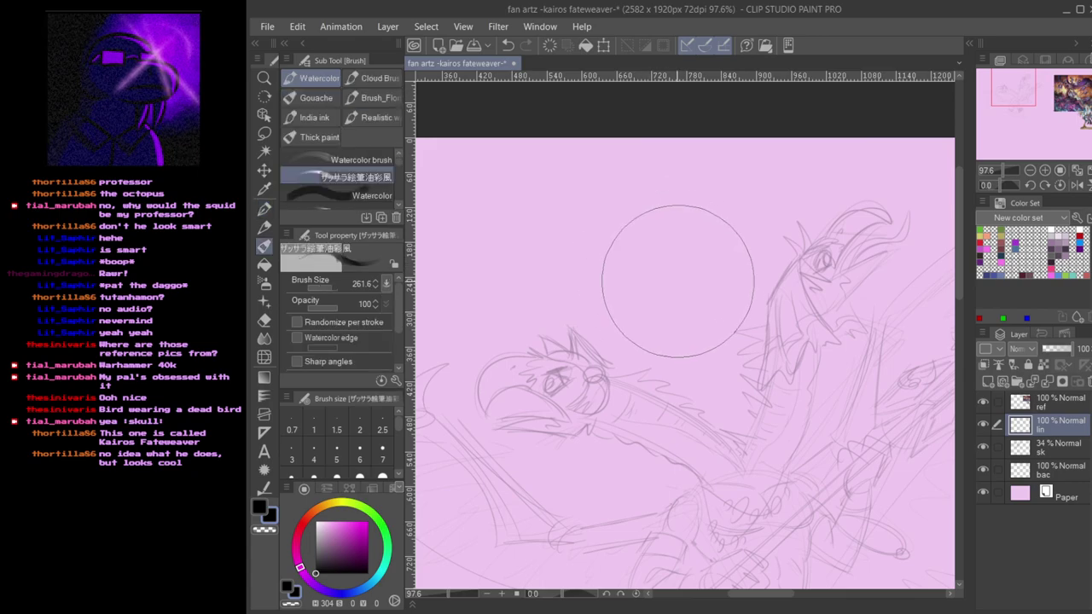
mouse_move(661, 286)
left_mouse_down()
mouse_move(626, 256)
mouse_move(623, 225)
left_mouse_up()
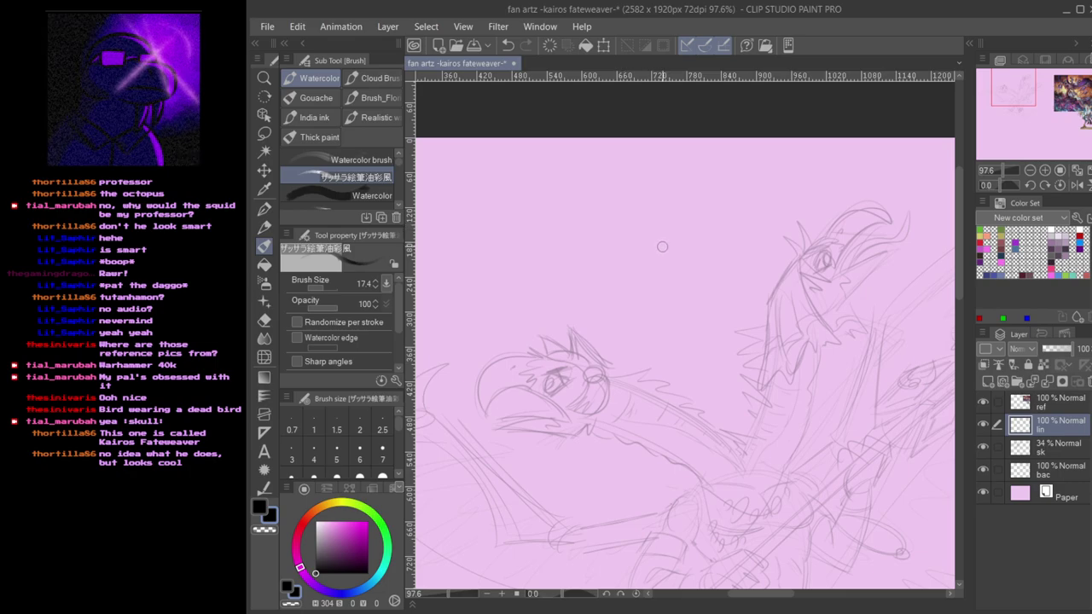
left_click_drag(697, 313, 674, 228)
key("alt+Tab")
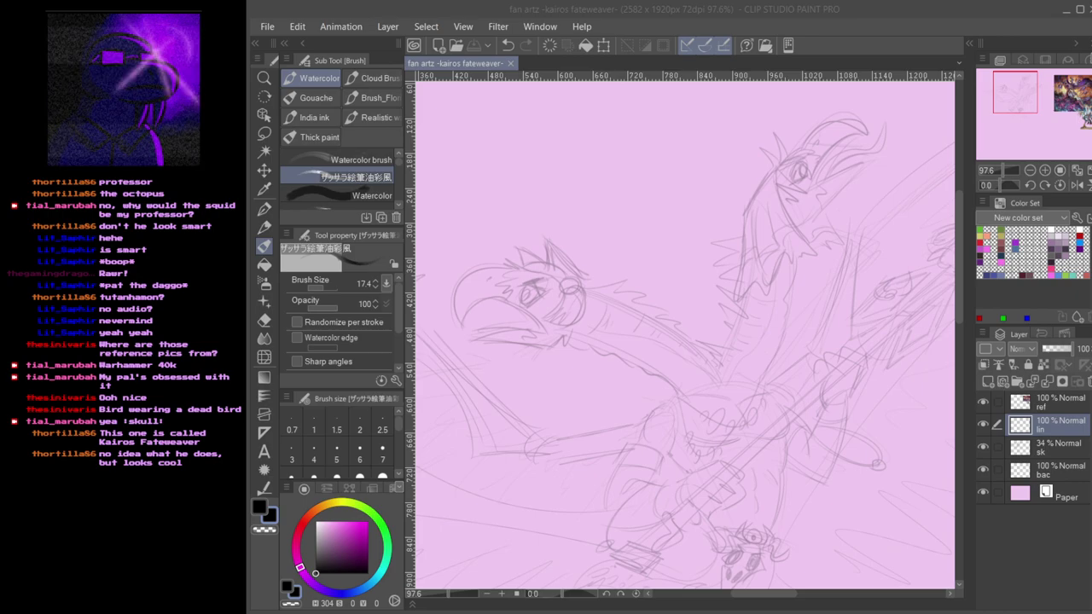
key("alt+Tab")
- Test the brush with squiggles between the two heads, set its size to 7, test again and undo the strokes
mouse_move(623, 185)
left_mouse_down()
mouse_move(630, 216)
mouse_move(657, 209)
mouse_move(667, 271)
left_mouse_up()
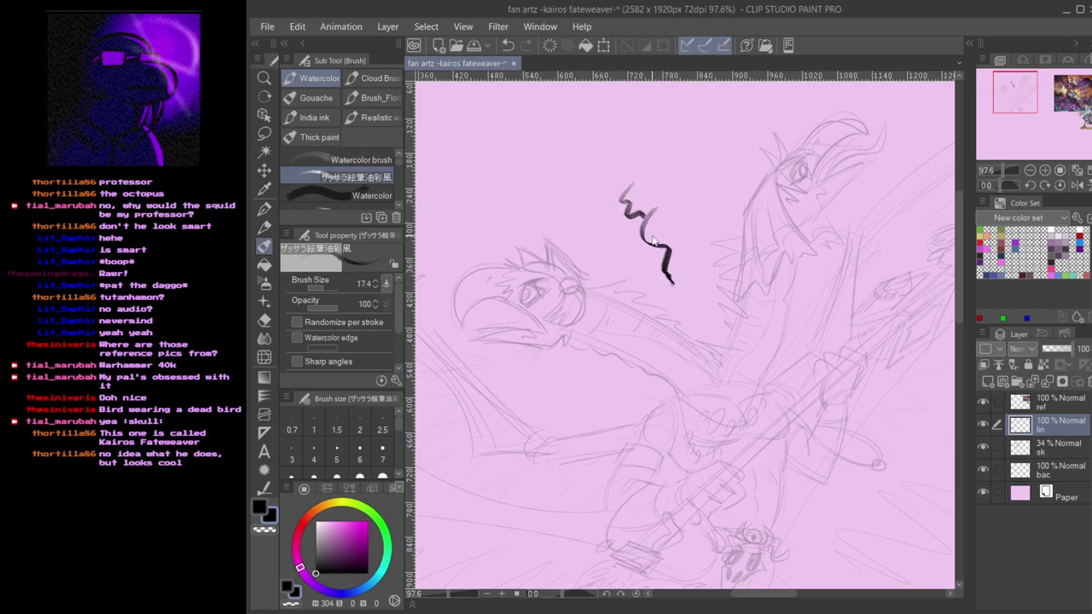
key("ctrl+z")
left_click(382, 460)
left_click_drag(634, 189, 659, 236)
scroll(620, 239, "up", 3)
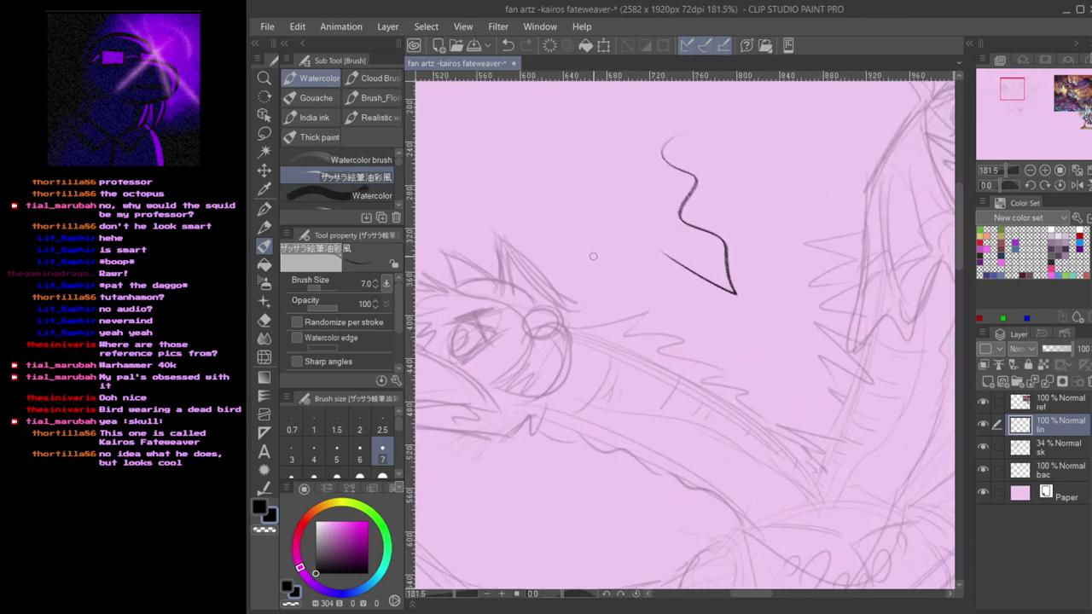
scroll(608, 238, "up", 1)
key("ctrl+z")
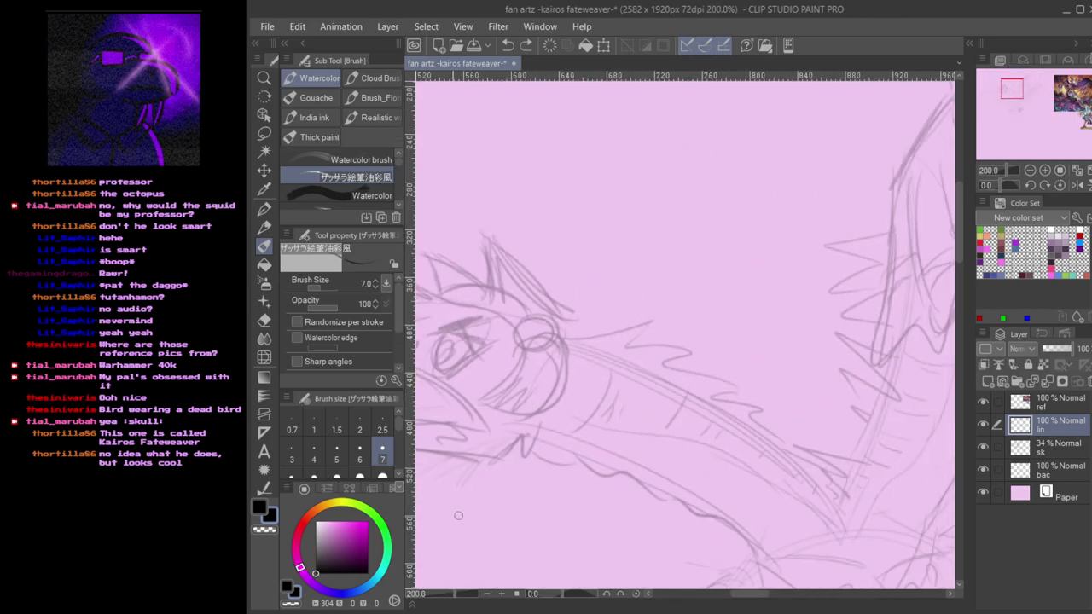
- Set the brush size to 10 and try out test strokes in the empty area above the left-hand neck
scroll(358, 452, "down", 2)
left_click(314, 417)
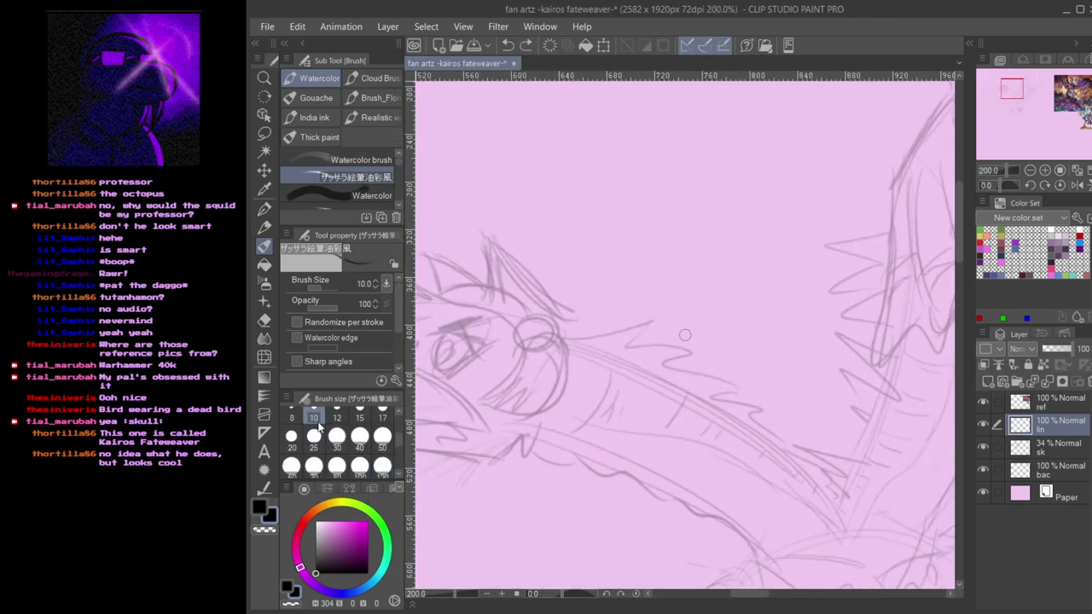
mouse_move(655, 224)
left_mouse_down()
mouse_move(700, 242)
mouse_move(691, 284)
mouse_move(747, 343)
left_mouse_up()
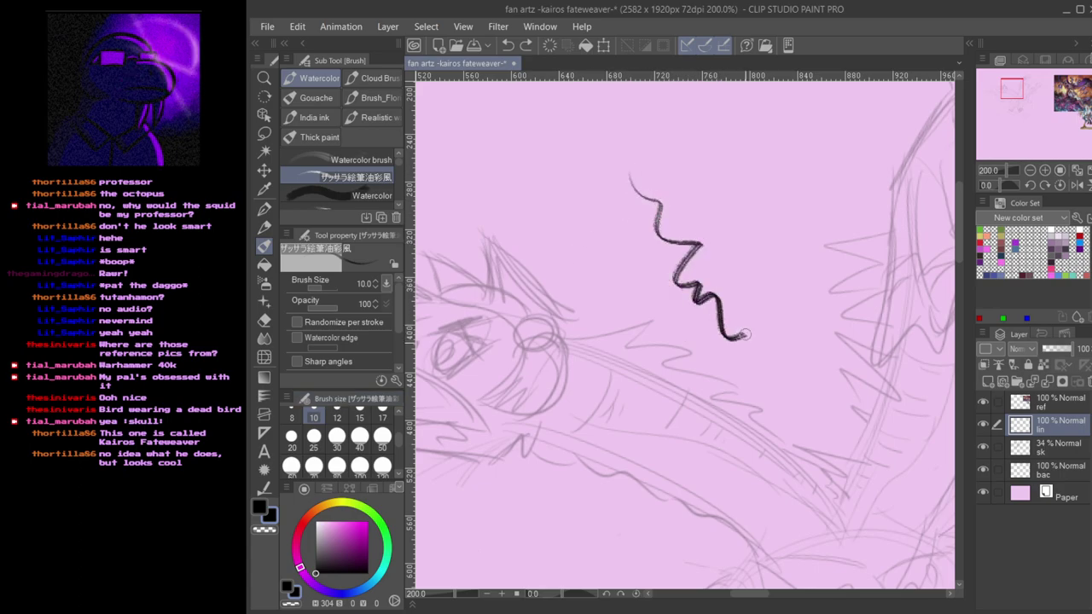
key("ctrl+z")
mouse_move(682, 166)
left_mouse_down()
mouse_move(746, 228)
mouse_move(720, 198)
left_mouse_up()
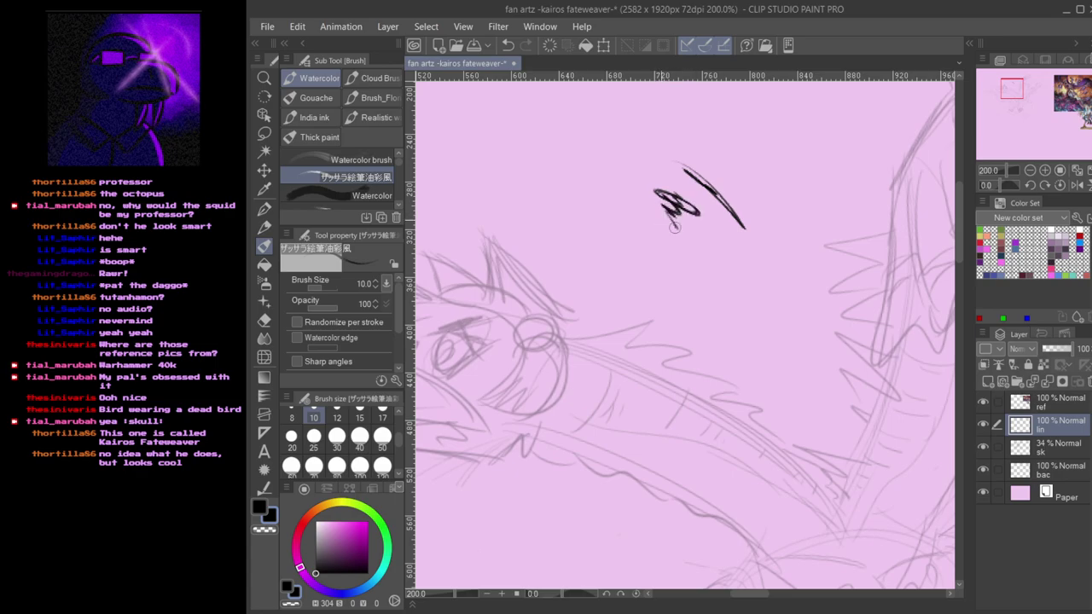
key("ctrl+z")
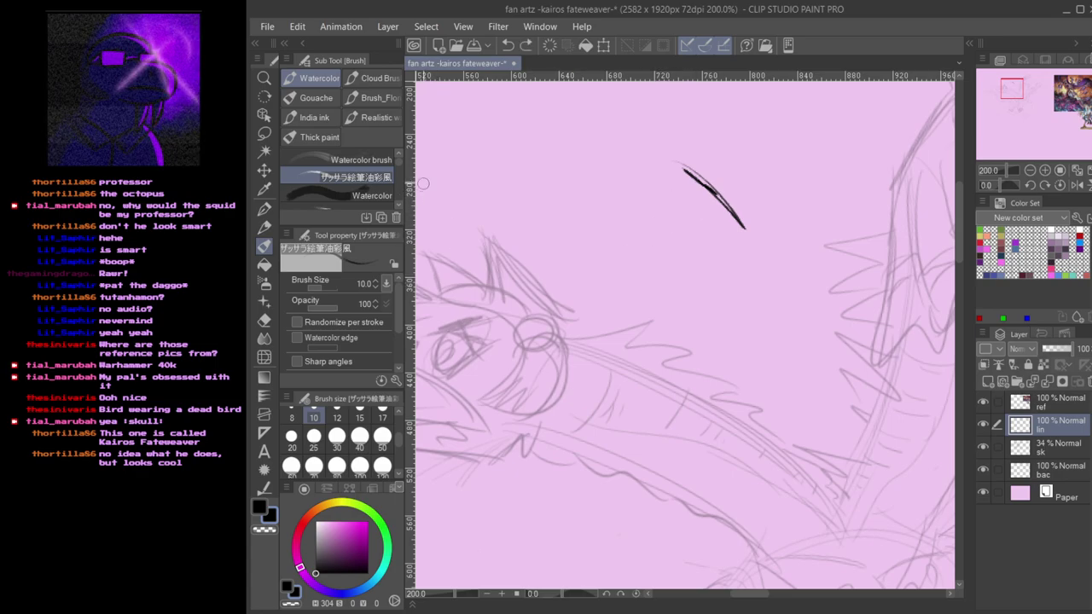
- Undo the last test stroke, choose the Dry ink watercolor brush and try it at size 10
key("ctrl+z")
scroll(397, 183, "down", 3)
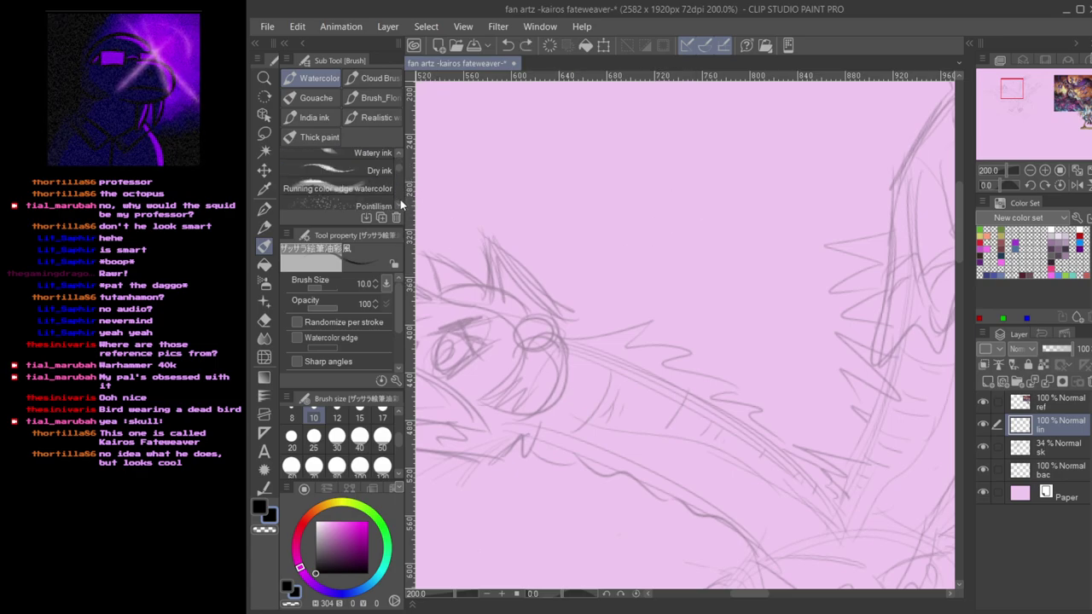
left_click(375, 170)
mouse_move(597, 149)
left_mouse_down()
mouse_move(654, 195)
mouse_move(673, 232)
left_mouse_up()
key("ctrl+z")
left_click(313, 418)
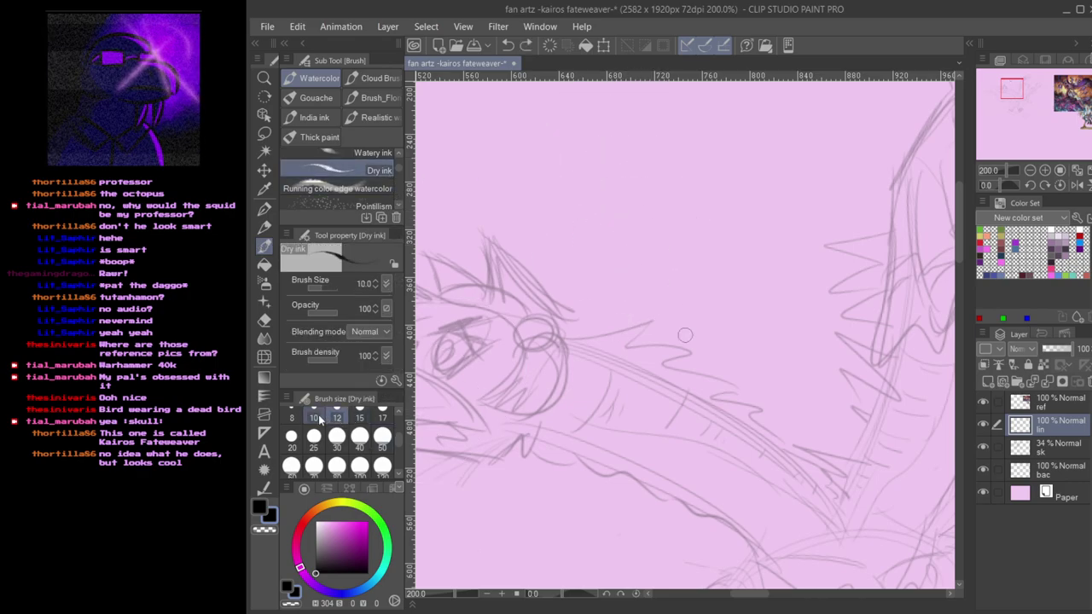
key("ctrl+z")
- Test Dry ink at sizes 17, 20 and 25 above the neck, undoing each stroke and leaving the size at 25
left_click(382, 417)
left_click_drag(645, 162, 689, 282)
key("ctrl+z")
left_click(292, 436)
mouse_move(626, 164)
left_mouse_down()
mouse_move(668, 215)
mouse_move(729, 288)
left_mouse_up()
key("ctrl+z")
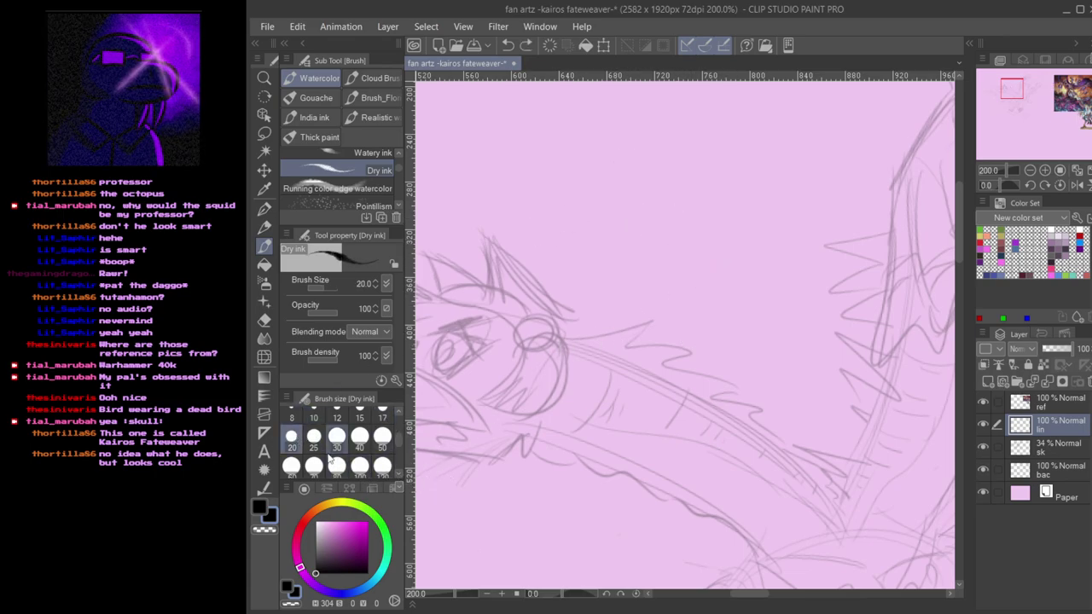
left_click(313, 447)
mouse_move(614, 189)
left_mouse_down()
mouse_move(628, 258)
mouse_move(698, 292)
left_mouse_up()
key("ctrl+z")
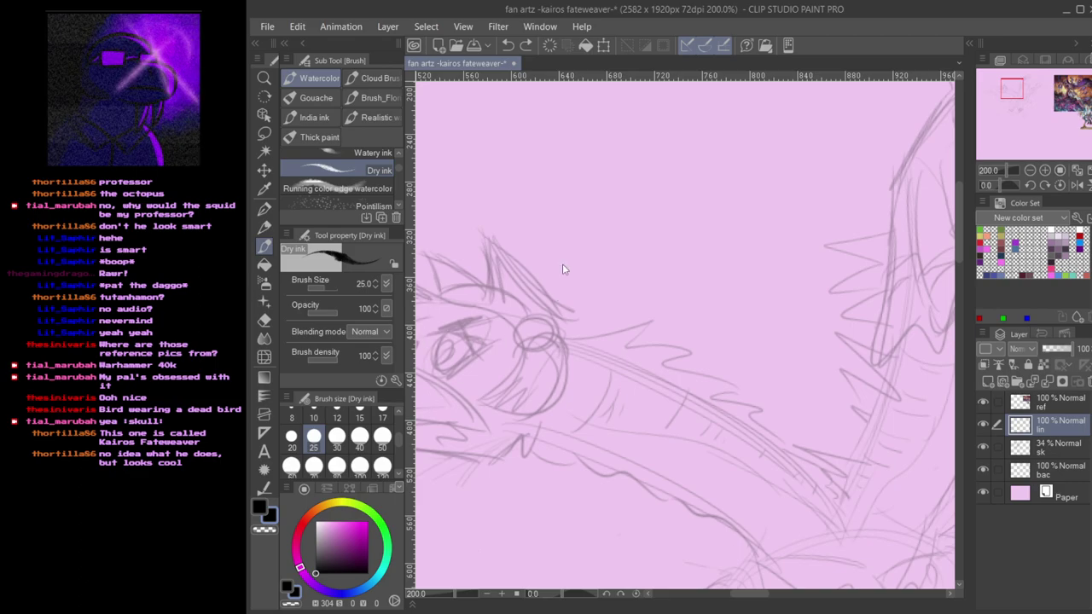
- Show the brush's Stabilization setting in the tool properties, set it to 14 and undo a test stroke
left_click(492, 228)
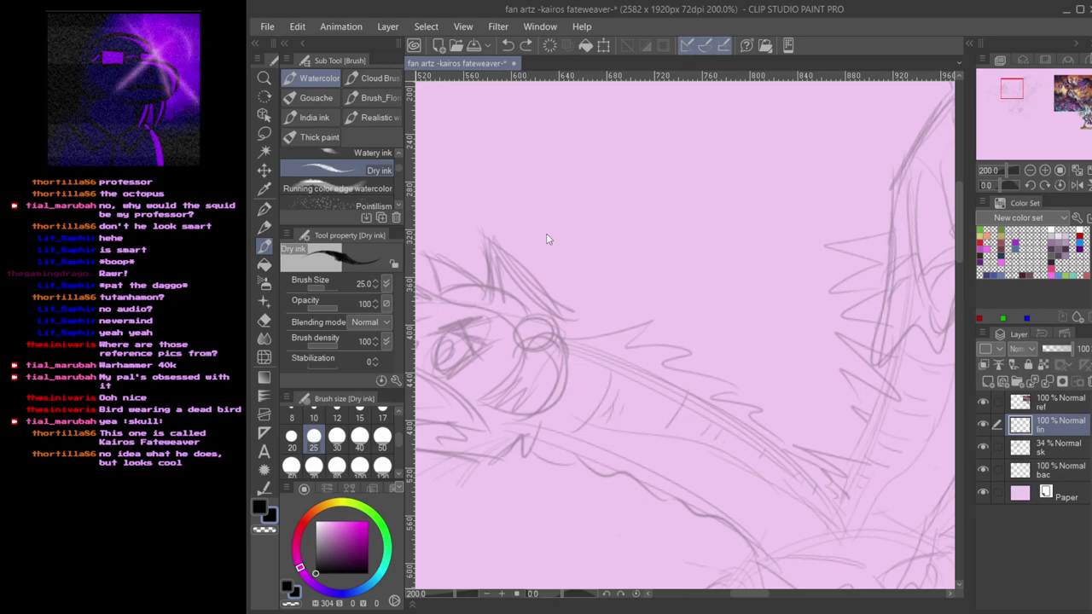
left_click(659, 229)
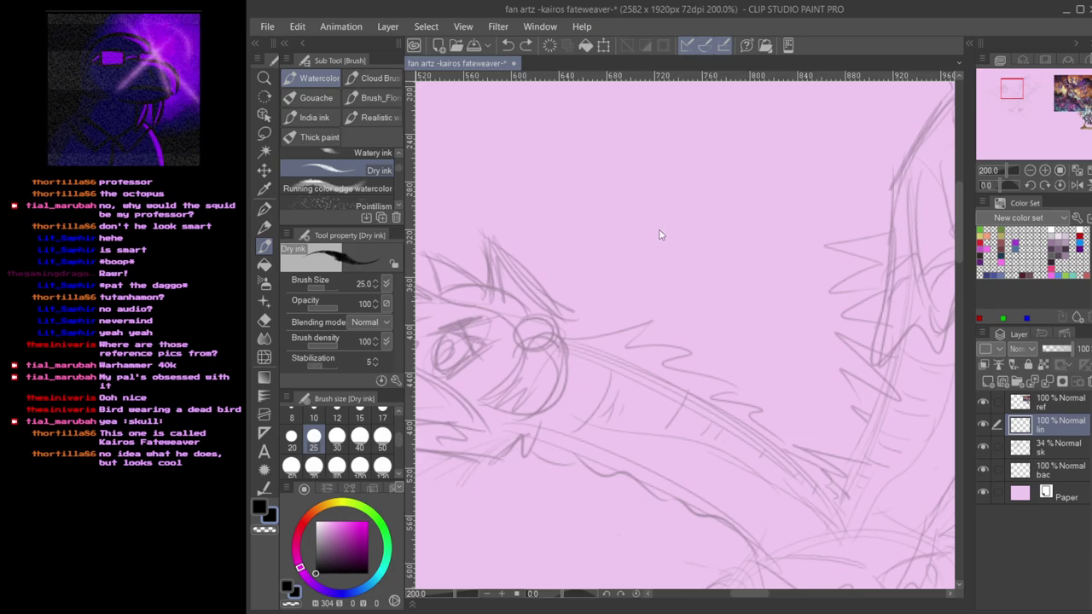
left_click(660, 230)
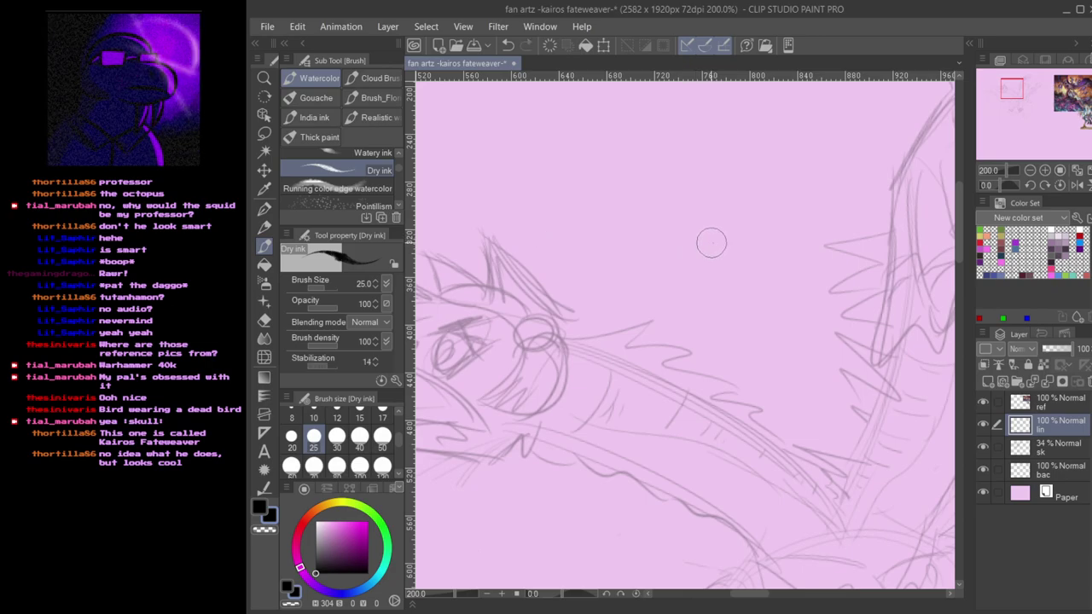
mouse_move(581, 181)
left_mouse_down()
mouse_move(636, 250)
mouse_move(721, 318)
mouse_move(709, 339)
left_mouse_up()
key("ctrl+z")
- Reduce the brush size to 21 and ink the curved mouth edge of the left-hand head's upper beak, undoing unsatisfactory strokes
mouse_move(519, 315)
left_mouse_down()
mouse_move(661, 293)
mouse_move(661, 323)
left_mouse_up()
key("bracketleft")
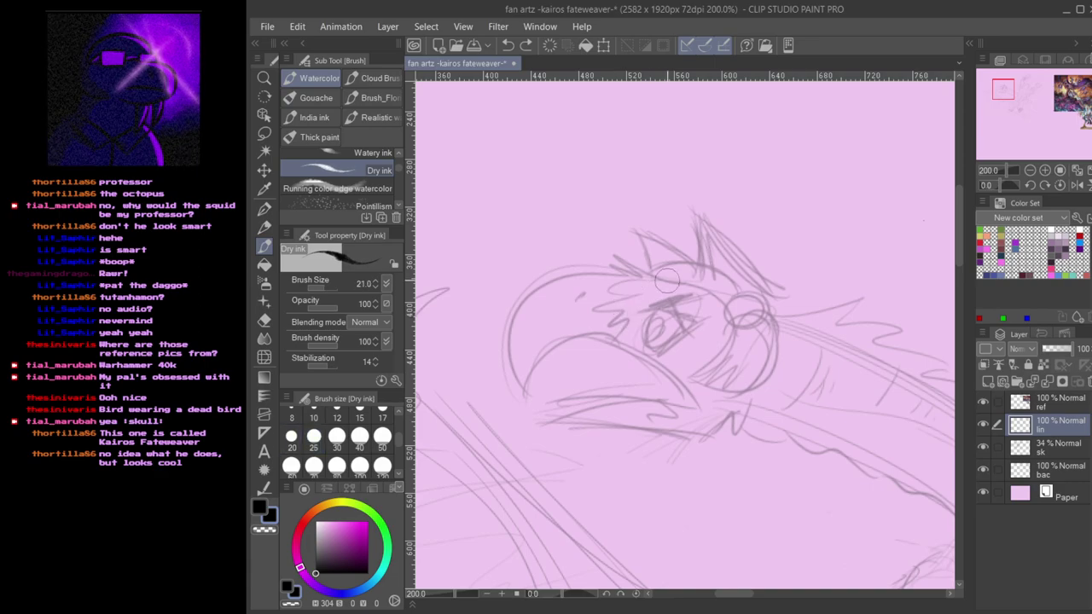
left_click_drag(620, 317, 668, 281)
left_click_drag(650, 327, 563, 387)
key("ctrl+z")
mouse_move(659, 327)
left_mouse_down()
mouse_move(563, 378)
mouse_move(646, 336)
mouse_move(563, 362)
mouse_move(565, 378)
left_mouse_up()
key("ctrl+z")
key("ctrl+z")
key("ctrl+z")
key("ctrl+z")
mouse_move(656, 331)
left_mouse_down()
mouse_move(556, 375)
mouse_move(642, 325)
mouse_move(561, 376)
mouse_move(660, 329)
left_mouse_up()
key("ctrl+z")
mouse_move(659, 329)
left_mouse_down()
mouse_move(579, 340)
mouse_move(563, 371)
left_mouse_up()
key("ctrl+z")
- Ink the beak's upper curve and the small feather marks between the beak and the eye
mouse_move(643, 326)
left_mouse_down()
mouse_move(563, 372)
mouse_move(577, 329)
mouse_move(546, 371)
mouse_move(599, 283)
left_mouse_up()
key("ctrl+z")
mouse_move(655, 264)
left_mouse_down()
mouse_move(546, 348)
mouse_move(557, 307)
mouse_move(550, 341)
left_mouse_up()
key("ctrl+z")
mouse_move(631, 279)
left_mouse_down()
mouse_move(612, 290)
mouse_move(650, 278)
left_mouse_up()
mouse_move(669, 279)
left_mouse_down()
mouse_move(641, 303)
mouse_move(664, 315)
mouse_move(643, 336)
mouse_move(687, 344)
mouse_move(701, 368)
left_mouse_up()
key("ctrl+z")
- Undo the heavy strokes behind the beak and redraw the mouth line down to the jaw corner
mouse_move(659, 331)
left_mouse_down()
mouse_move(688, 360)
mouse_move(661, 342)
mouse_move(692, 352)
mouse_move(640, 335)
left_mouse_up()
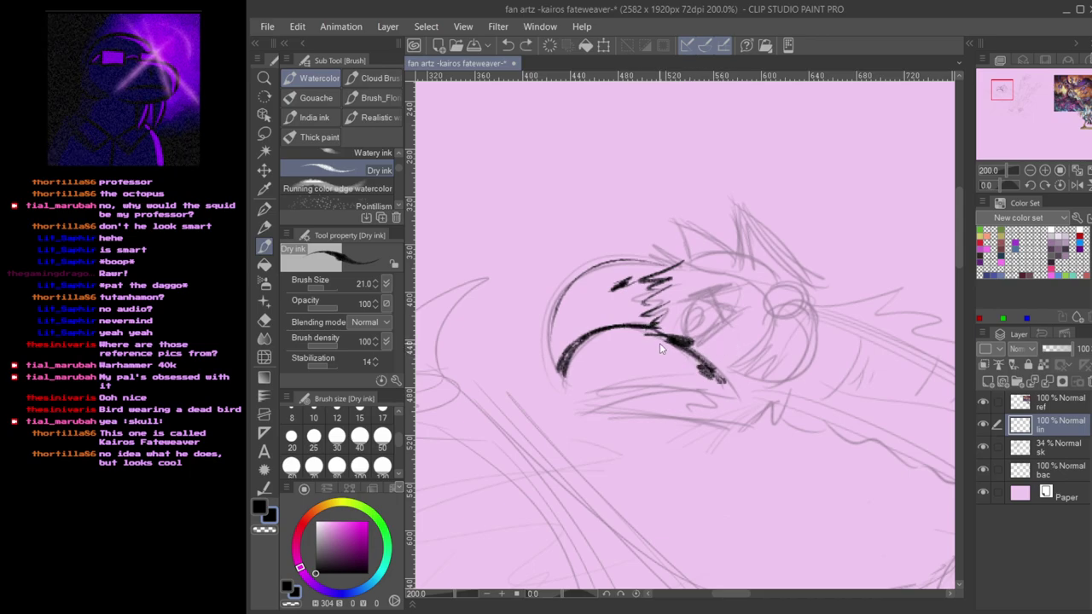
key("ctrl+z")
key("ctrl+z")
key("ctrl+z")
key("ctrl+z")
mouse_move(650, 327)
left_mouse_down()
mouse_move(701, 350)
mouse_move(685, 354)
mouse_move(723, 386)
left_mouse_up()
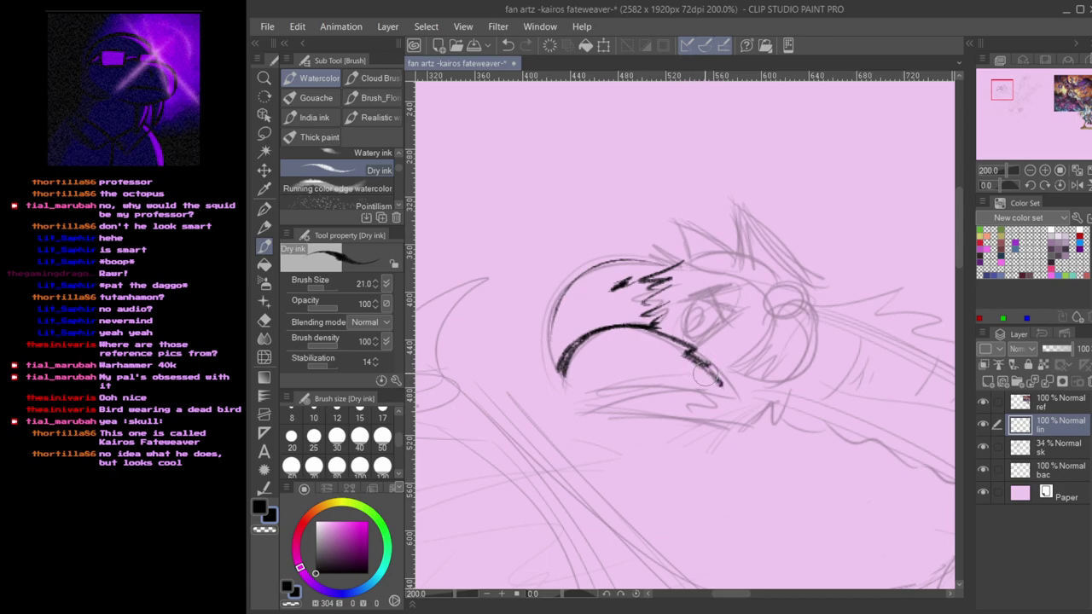
- Ink a dark, pointed nostril just above the mouth edge of the upper beak
left_click_drag(636, 322, 688, 358)
key("ctrl+z")
mouse_move(648, 326)
left_mouse_down()
mouse_move(677, 347)
mouse_move(617, 313)
mouse_move(621, 304)
mouse_move(579, 311)
mouse_move(608, 302)
mouse_move(621, 319)
mouse_move(617, 307)
mouse_move(578, 315)
mouse_move(627, 316)
left_mouse_up()
key("ctrl+z")
key("ctrl+z")
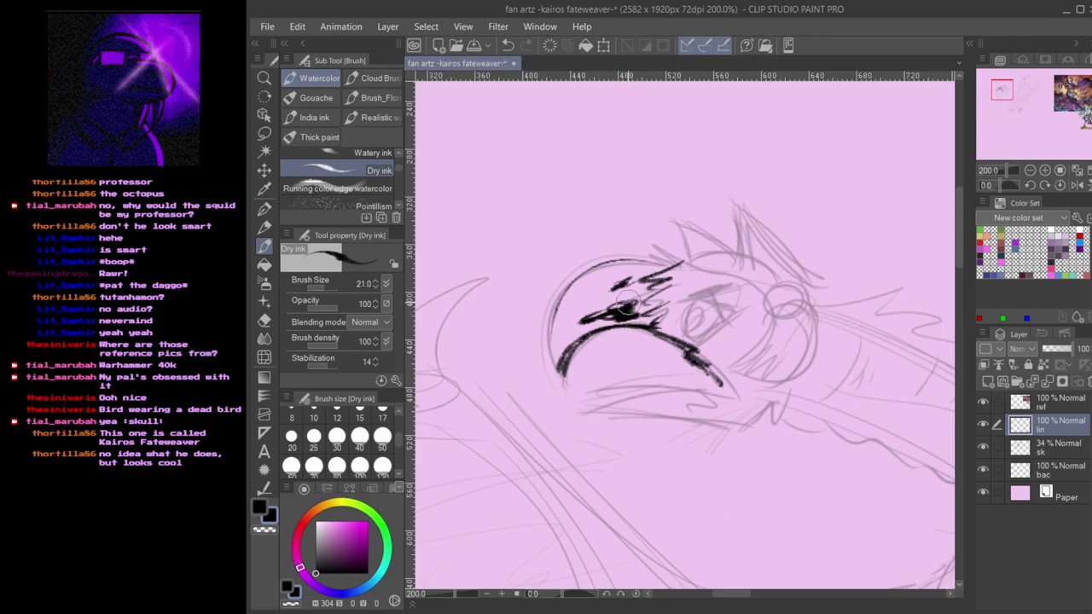
- Ink the lower beak with a thick underside and ragged feathers at the jaw corner
mouse_move(697, 375)
left_mouse_down()
mouse_move(577, 400)
mouse_move(592, 396)
mouse_move(564, 418)
mouse_move(679, 414)
left_mouse_up()
key("ctrl+z")
key("ctrl+z")
key("ctrl+z")
key("ctrl+z")
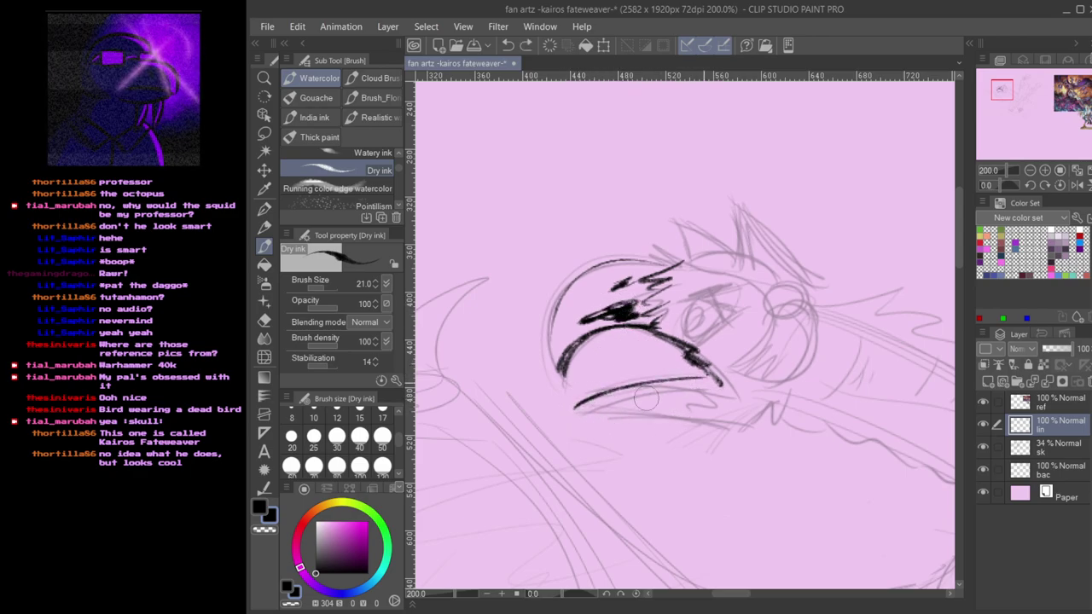
key("ctrl+z")
mouse_move(704, 377)
left_mouse_down()
mouse_move(599, 402)
mouse_move(678, 411)
left_mouse_up()
key("ctrl+z")
mouse_move(605, 406)
left_mouse_down()
mouse_move(693, 416)
mouse_move(595, 408)
mouse_move(780, 422)
mouse_move(774, 382)
mouse_move(750, 395)
mouse_move(756, 386)
mouse_move(740, 385)
mouse_move(738, 400)
mouse_move(709, 408)
left_mouse_up()
key("ctrl+z")
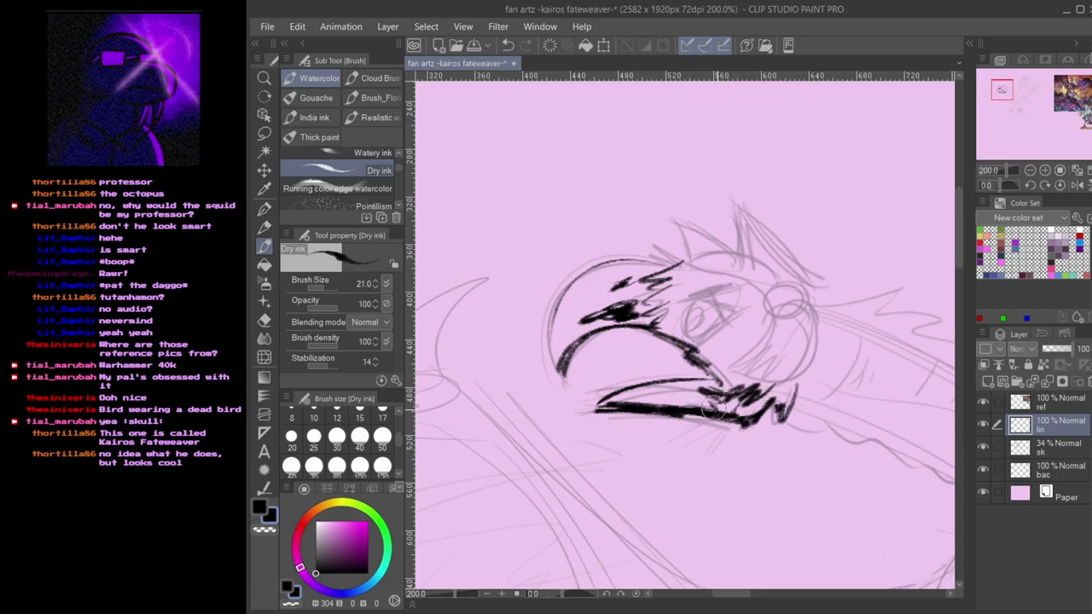
- Ink the left-hand head's eye with its pupil and a heavy dark brow above it
mouse_move(696, 305)
left_mouse_down()
mouse_move(736, 317)
mouse_move(716, 324)
mouse_move(711, 297)
mouse_move(747, 297)
mouse_move(712, 293)
mouse_move(699, 330)
mouse_move(697, 299)
mouse_move(689, 324)
mouse_move(731, 316)
mouse_move(695, 328)
mouse_move(735, 318)
mouse_move(703, 338)
mouse_move(735, 316)
mouse_move(704, 333)
mouse_move(735, 300)
mouse_move(734, 316)
mouse_move(716, 300)
mouse_move(699, 327)
left_mouse_up()
key("ctrl+z")
key("ctrl+z")
mouse_move(705, 311)
left_mouse_down()
mouse_move(724, 282)
mouse_move(682, 292)
mouse_move(746, 266)
left_mouse_up()
left_click_drag(666, 288, 739, 273)
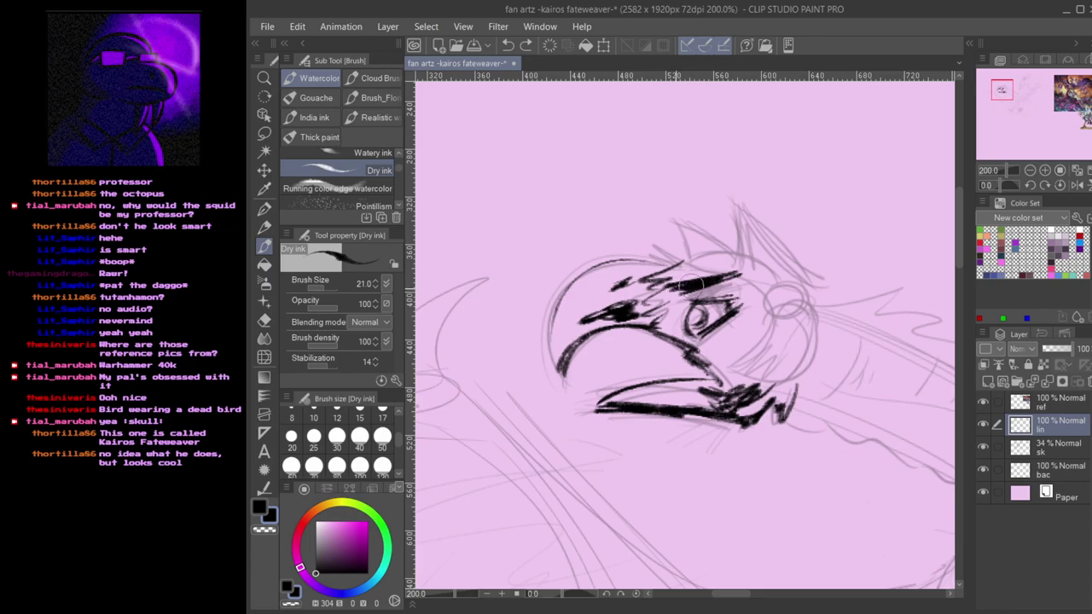
- Strengthen the beak's upper outline and add dark feather strokes where it meets the forehead
mouse_move(695, 303)
left_mouse_down()
mouse_move(689, 334)
mouse_move(699, 324)
mouse_move(691, 265)
mouse_move(658, 249)
mouse_move(565, 300)
left_mouse_up()
key("ctrl+z")
key("ctrl+z")
left_click_drag(668, 262, 565, 290)
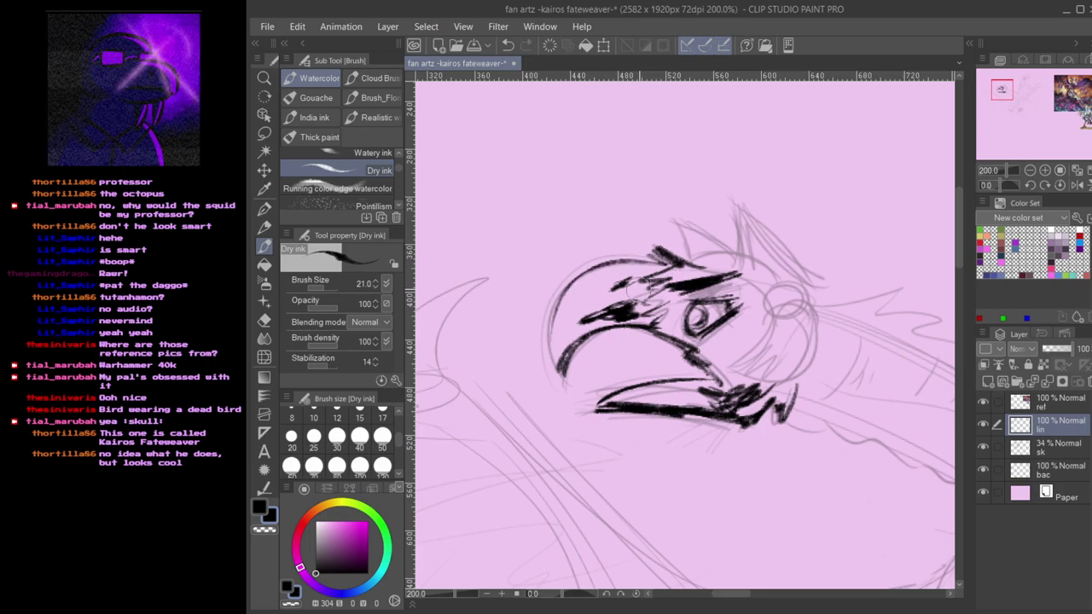
- Ink the spiky crest feathers on top of the left-hand head, including the tall rear spike
mouse_move(690, 260)
left_mouse_down()
mouse_move(688, 237)
mouse_move(691, 246)
mouse_move(735, 190)
mouse_move(742, 255)
left_mouse_up()
key("ctrl+z")
left_click_drag(737, 193, 818, 274)
left_click_drag(742, 213, 797, 266)
left_click_drag(746, 243, 772, 271)
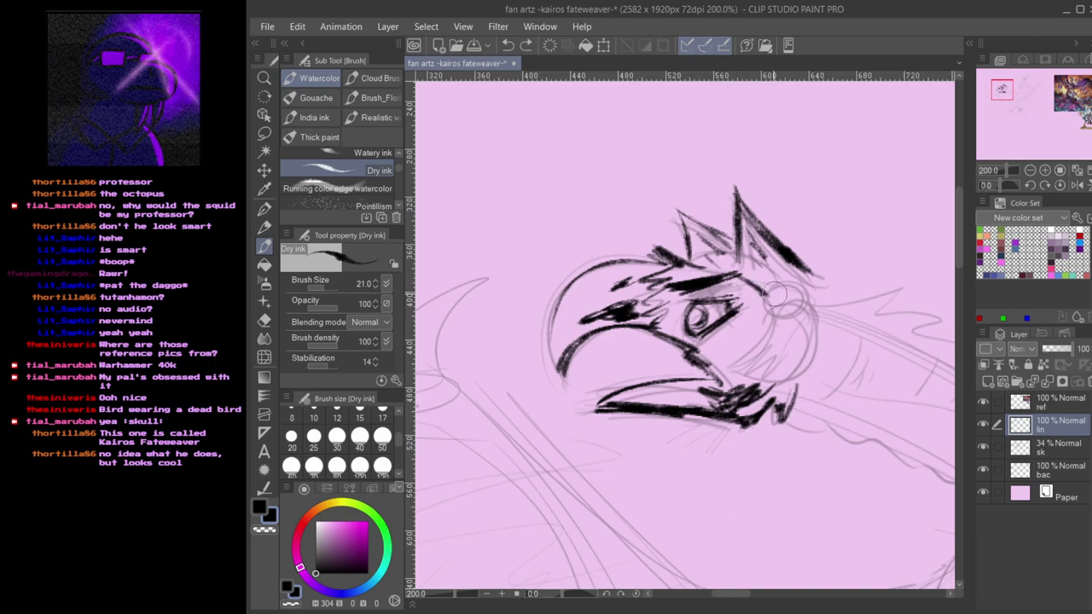
- Ink the curved cheek line, the cheek feathers and the rounded back of the left-hand head
key("ctrl+z")
mouse_move(770, 312)
left_mouse_down()
mouse_move(721, 356)
mouse_move(762, 343)
mouse_move(719, 366)
left_mouse_up()
mouse_move(719, 366)
left_mouse_down()
mouse_move(765, 369)
mouse_move(761, 355)
mouse_move(768, 365)
left_mouse_up()
key("ctrl+z")
left_click_drag(806, 290, 789, 384)
mouse_move(819, 307)
left_mouse_down()
mouse_move(806, 358)
mouse_move(781, 389)
left_mouse_up()
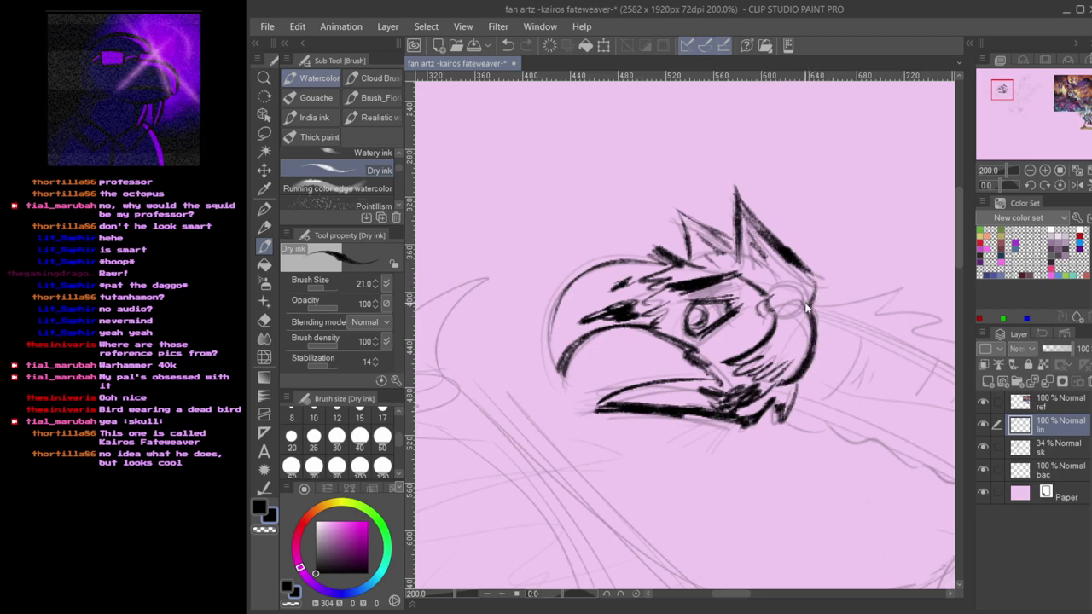
- Trim the lower end of the tall crest spike's rear line and return to the Dry ink brush
key("ctrl+z")
left_click_drag(768, 241, 833, 299)
key("ctrl+z")
key("c")
left_click_drag(768, 219, 797, 254)
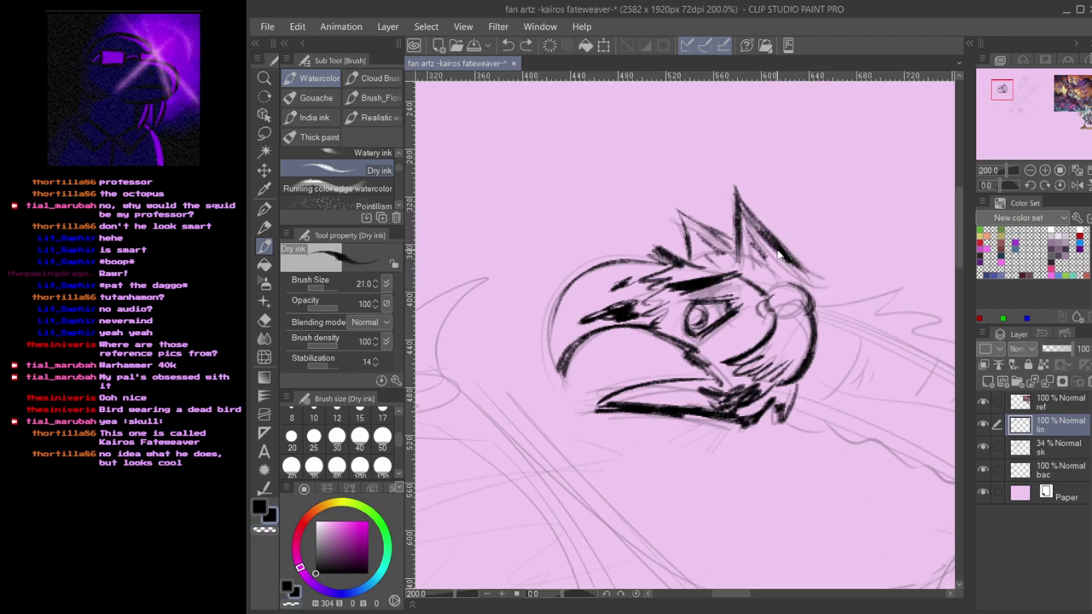
key("e")
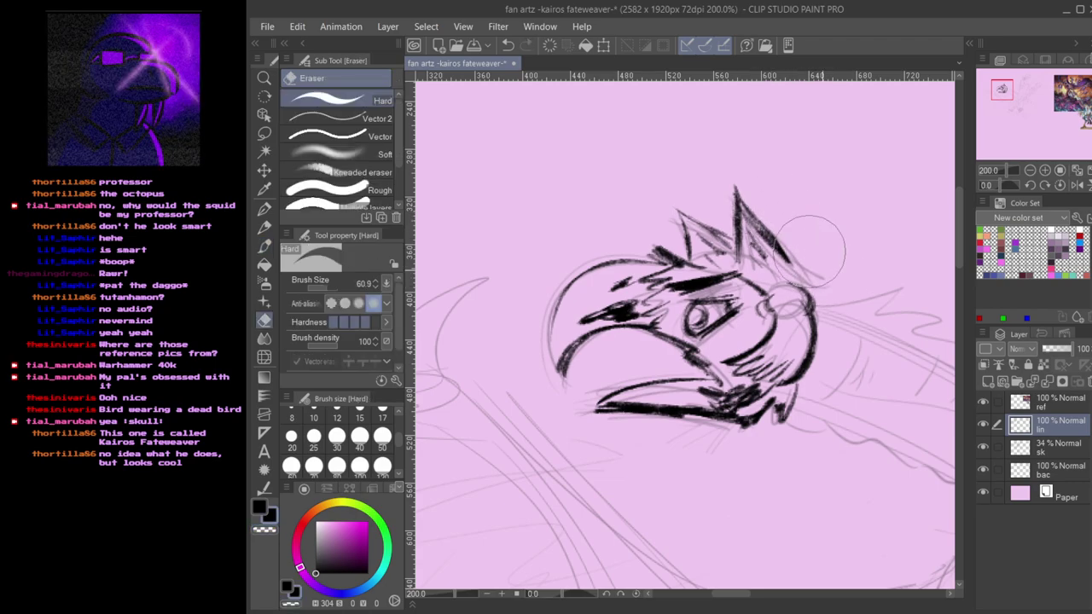
key("b")
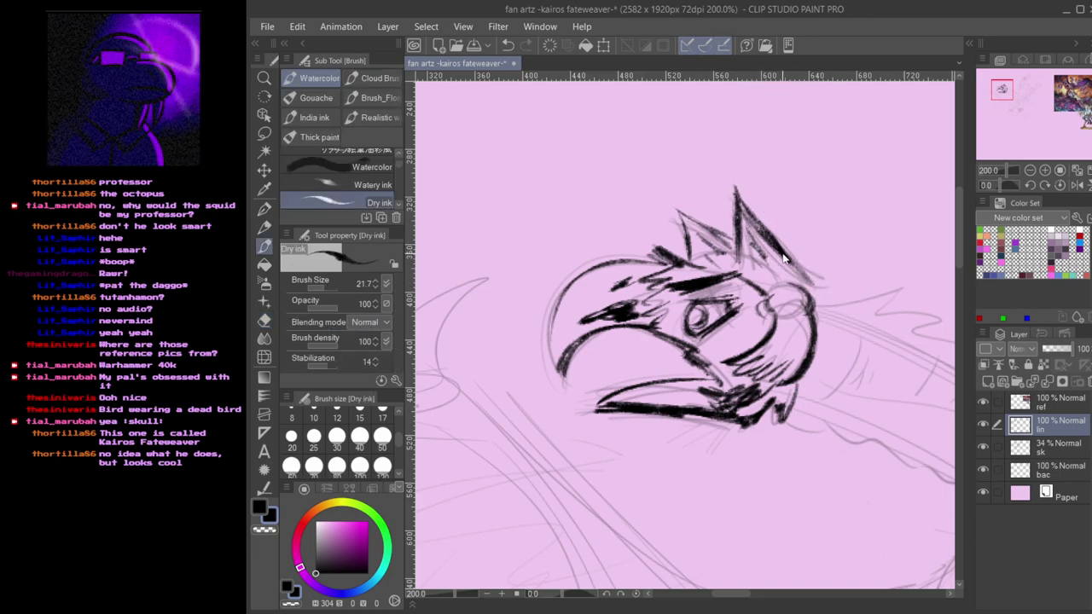
- Redraw the crest's rear edge down to the back of the head and thicken the head's rear outline
key("ctrl+z")
left_click_drag(738, 198, 809, 281)
left_click_drag(756, 223, 812, 285)
key("ctrl+z")
mouse_move(734, 187)
left_mouse_down()
mouse_move(814, 279)
mouse_move(816, 300)
left_mouse_up()
key("ctrl+z")
key("ctrl+z")
mouse_move(811, 347)
left_mouse_down()
mouse_move(716, 317)
mouse_move(803, 406)
left_mouse_up()
mouse_move(692, 324)
left_mouse_down()
mouse_move(718, 335)
mouse_move(673, 298)
left_mouse_up()
key("ctrl+z")
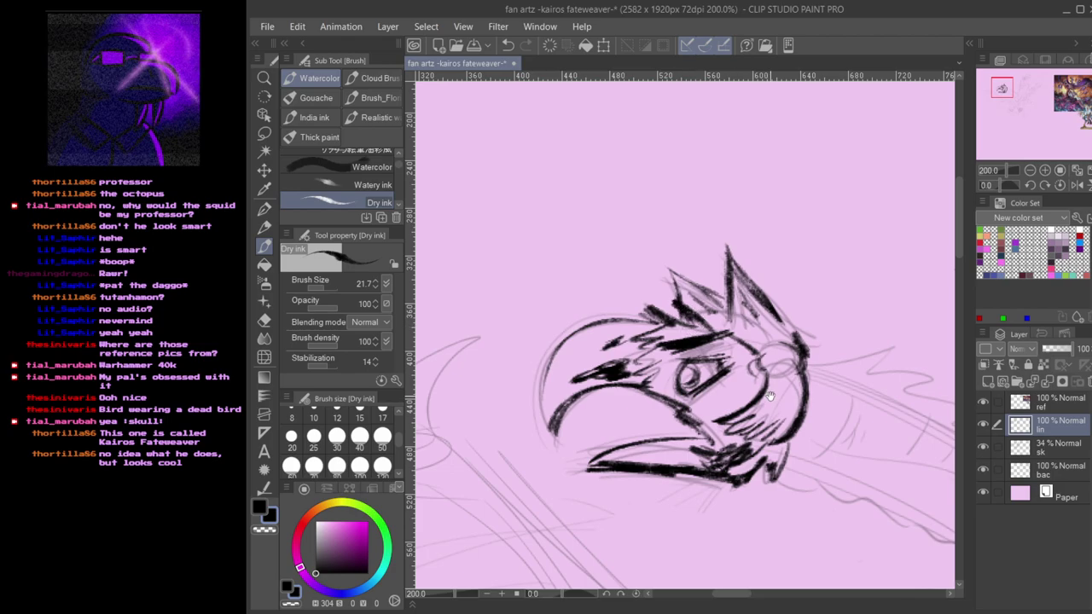
- Fill the cheek below and behind the eye with dark feather patches and thicken the crest's rear edge
left_click_drag(764, 387, 644, 301)
scroll(623, 324, "down", 5)
scroll(576, 351, "up", 4)
scroll(578, 351, "up", 1)
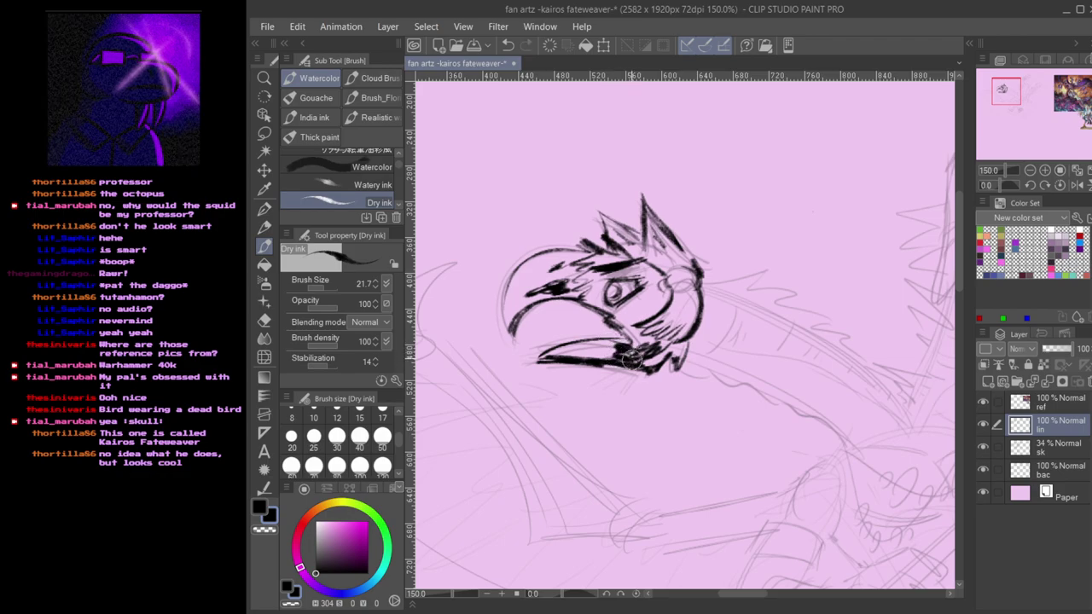
mouse_move(662, 294)
left_mouse_down()
mouse_move(639, 317)
mouse_move(624, 314)
mouse_move(633, 324)
left_mouse_up()
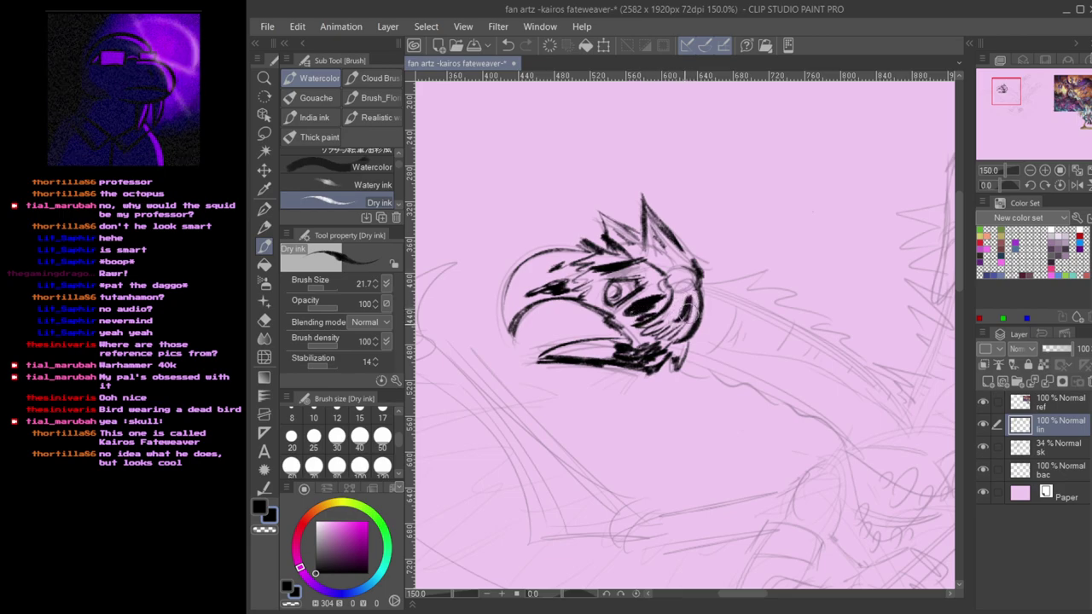
left_click_drag(700, 297, 681, 326)
mouse_move(691, 275)
left_mouse_down()
mouse_move(667, 292)
mouse_move(674, 313)
left_mouse_up()
left_click_drag(692, 288, 671, 314)
mouse_move(684, 247)
left_mouse_down()
mouse_move(660, 264)
mouse_move(681, 278)
mouse_move(672, 271)
mouse_move(699, 269)
left_mouse_up()
left_click_drag(661, 227, 679, 250)
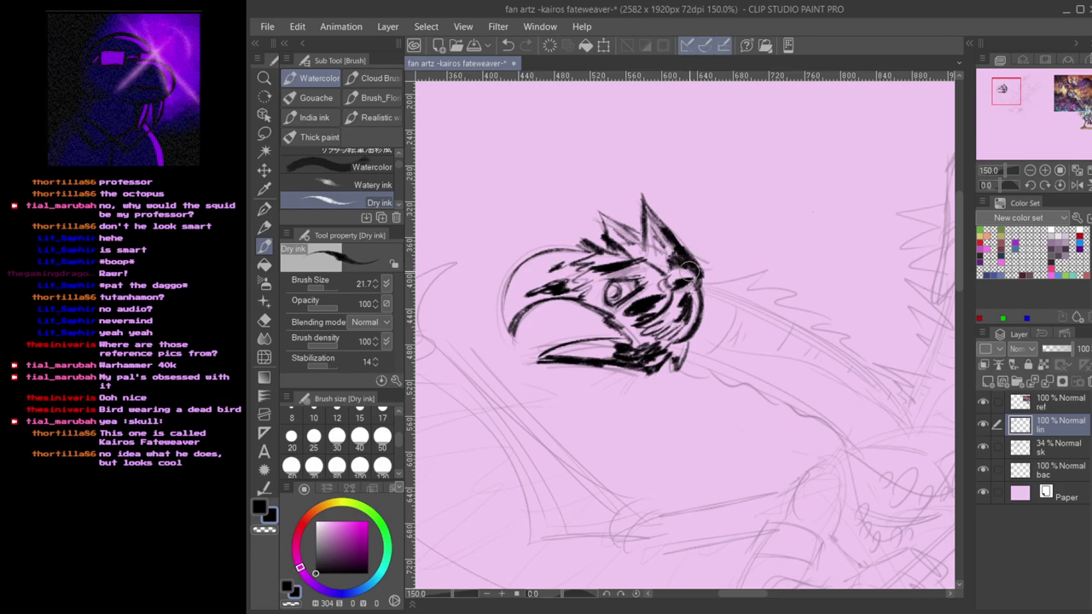
- Ink jagged feather tufts along the upper edge of the left-hand neck
mouse_move(709, 387)
left_mouse_down()
mouse_move(709, 373)
mouse_move(716, 380)
mouse_move(636, 358)
left_mouse_up()
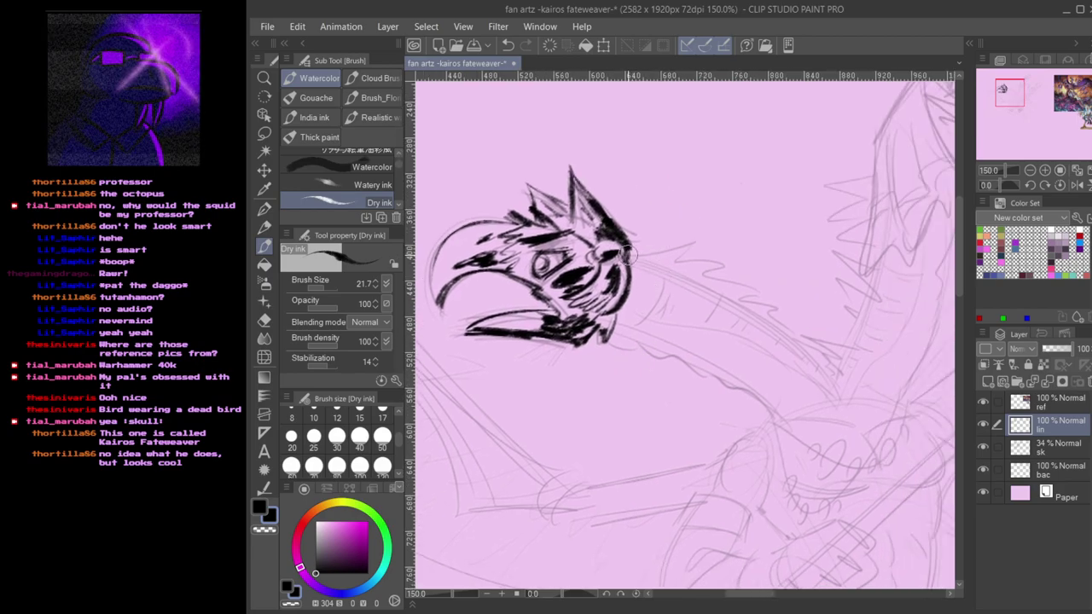
left_click_drag(698, 242, 636, 256)
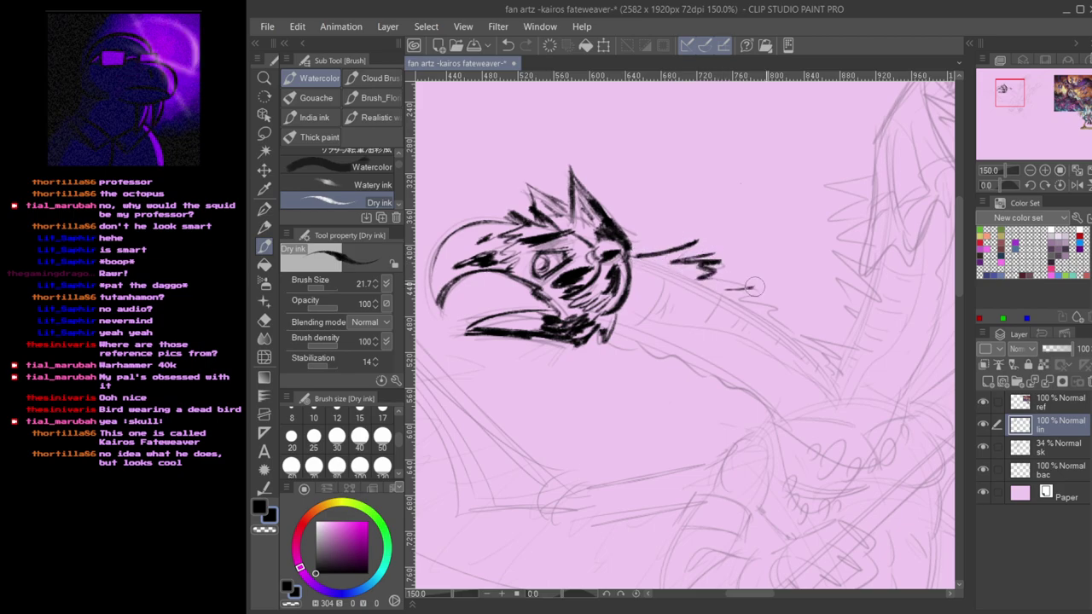
mouse_move(750, 301)
left_mouse_down()
mouse_move(784, 320)
mouse_move(822, 368)
mouse_move(811, 351)
left_mouse_up()
- Ink the wavy underside of the left-hand neck from the jaw to the body
left_click_drag(689, 361, 682, 335)
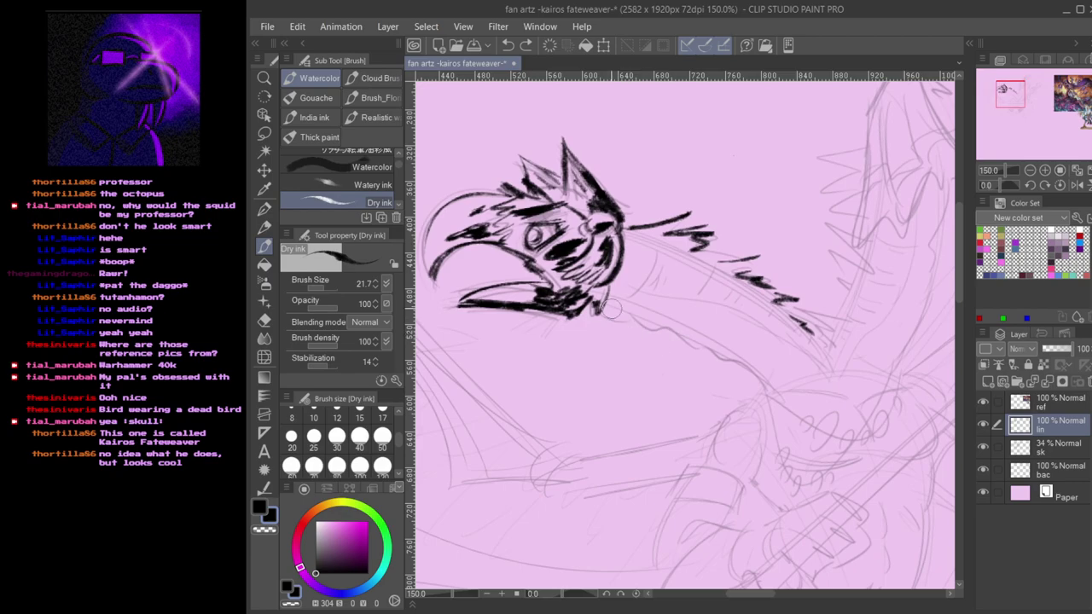
left_click_drag(612, 299, 742, 371)
key("ctrl+z")
key("ctrl+z")
mouse_move(648, 318)
left_mouse_down()
mouse_move(708, 339)
mouse_move(760, 401)
left_mouse_up()
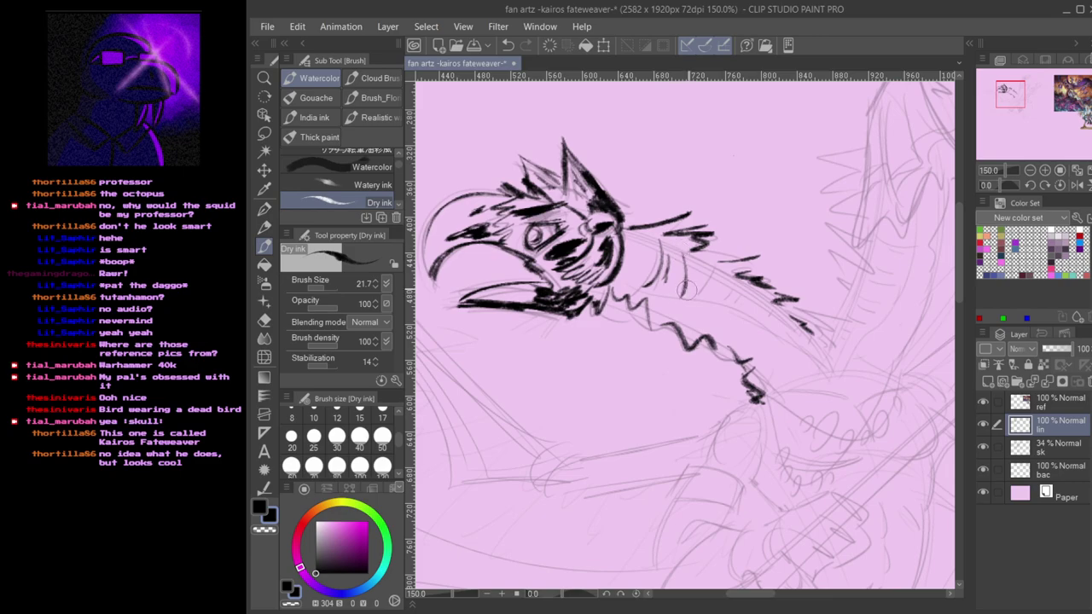
- Add short curved strokes along the left-hand neck and dark feather tufts behind the head and upper edge
left_click_drag(706, 290, 829, 375)
mouse_move(755, 295)
left_mouse_down()
mouse_move(770, 314)
mouse_move(759, 295)
left_mouse_up()
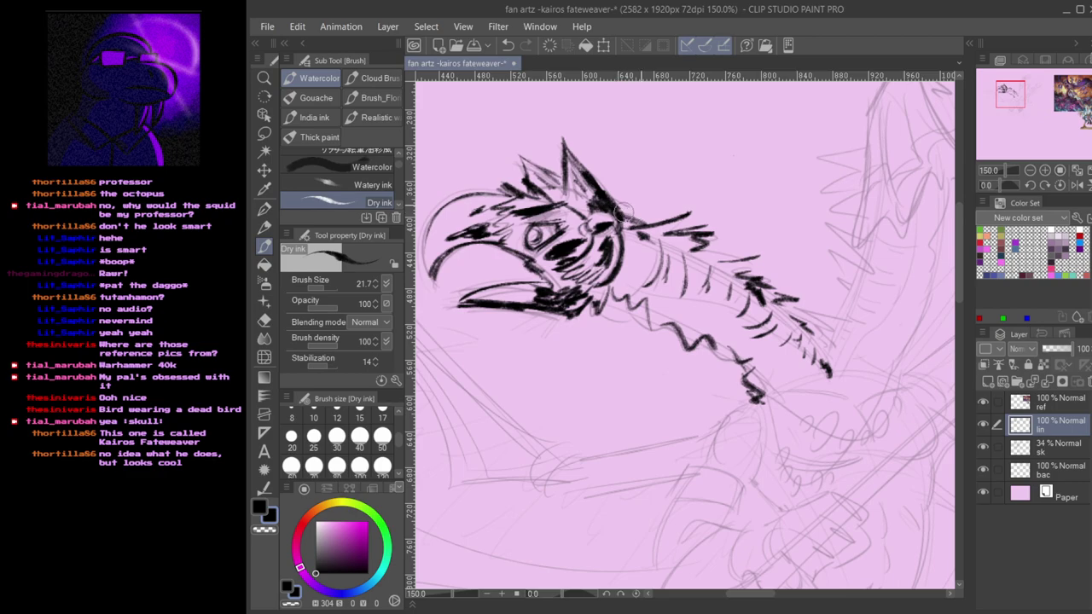
mouse_move(624, 218)
left_mouse_down()
mouse_move(645, 250)
mouse_move(638, 244)
left_mouse_up()
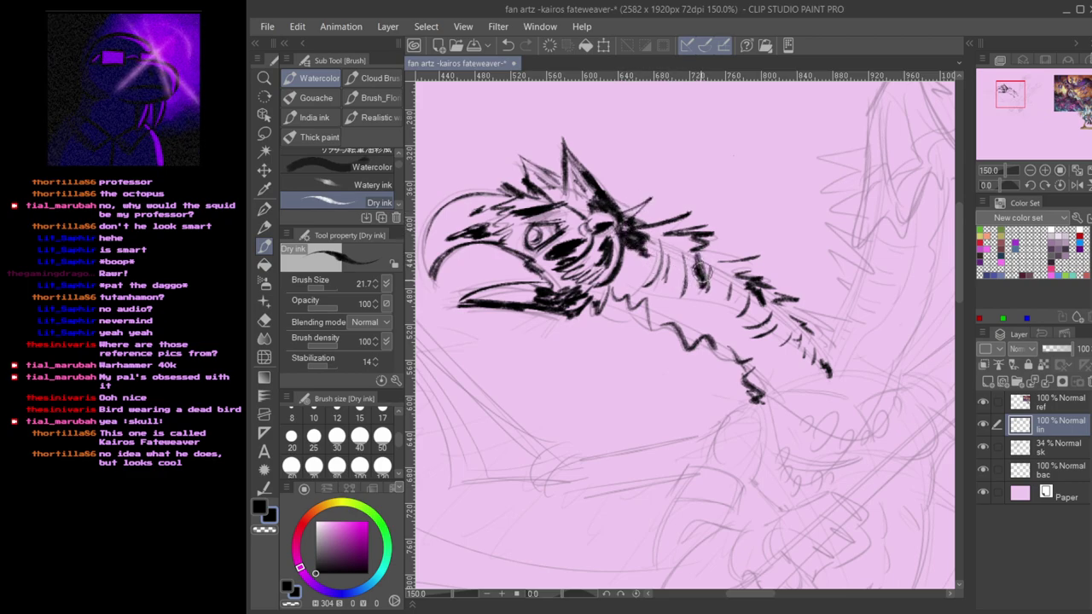
mouse_move(711, 296)
left_mouse_down()
mouse_move(735, 292)
mouse_move(736, 315)
left_mouse_up()
- Ink the front spine and rear edge of the frill behind the right-hand head
mouse_move(855, 303)
left_mouse_down()
mouse_move(695, 302)
mouse_move(663, 340)
mouse_move(683, 392)
mouse_move(700, 358)
mouse_move(715, 312)
mouse_move(646, 421)
left_mouse_up()
left_click_drag(711, 255, 697, 291)
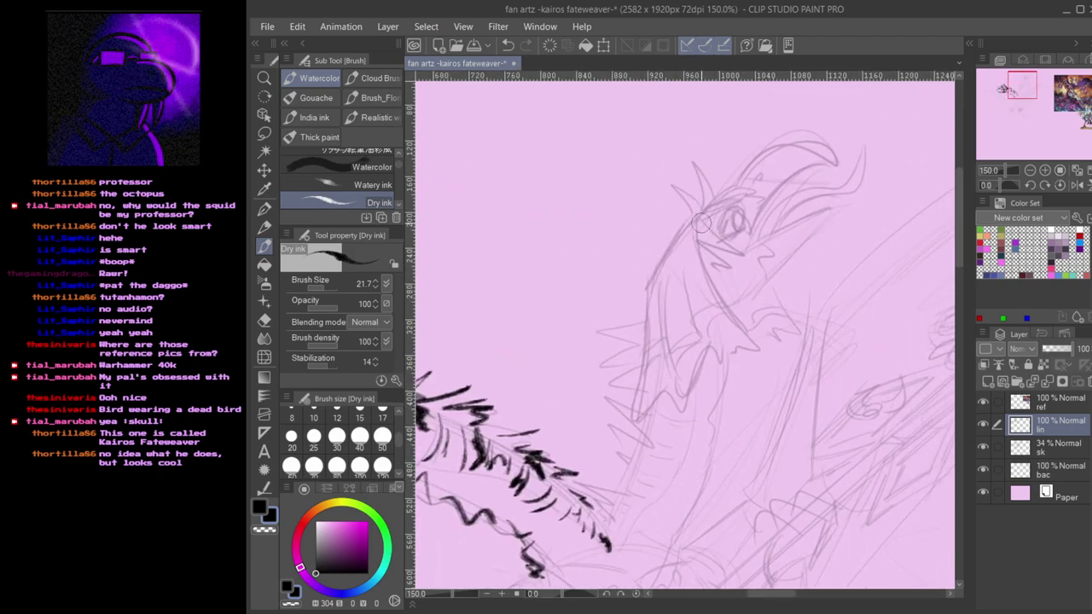
left_click_drag(697, 217, 752, 341)
key("ctrl+z")
mouse_move(697, 214)
left_mouse_down()
mouse_move(752, 340)
mouse_move(707, 278)
mouse_move(696, 217)
mouse_move(651, 279)
left_mouse_up()
left_click_drag(651, 279, 644, 351)
key("ctrl+z")
mouse_move(647, 284)
left_mouse_down()
mouse_move(634, 390)
mouse_move(668, 405)
left_mouse_up()
key("ctrl+z")
- Ink the inner ribs and the scalloped lower edge of the right-hand head's frill
left_click_drag(687, 249, 669, 360)
left_click_drag(733, 308, 637, 372)
key("ctrl+z")
key("ctrl+z")
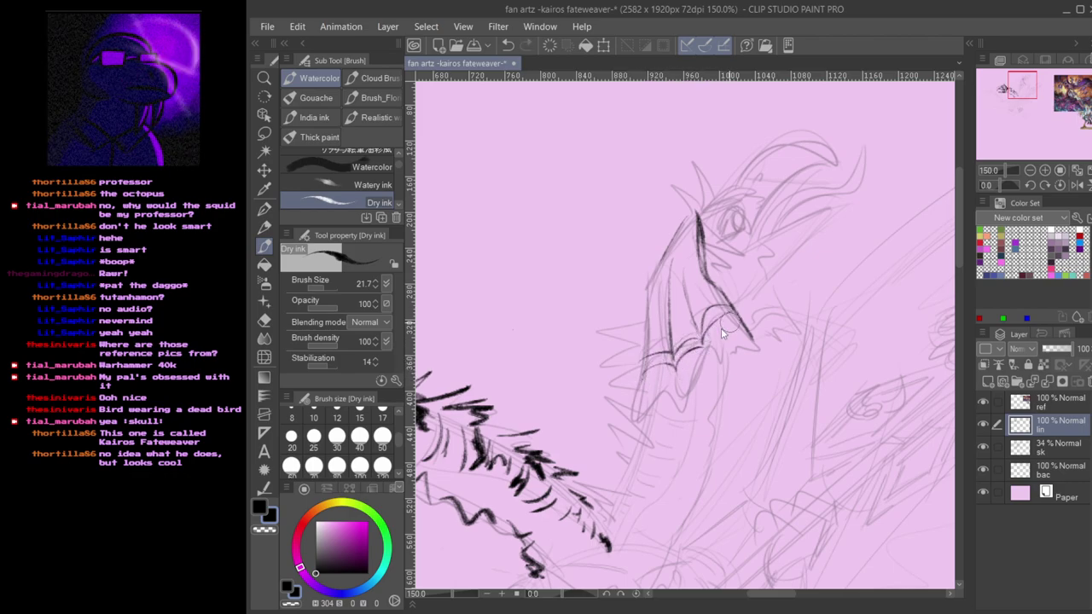
mouse_move(736, 317)
left_mouse_down()
mouse_move(703, 343)
mouse_move(748, 350)
mouse_move(704, 358)
left_mouse_up()
key("ctrl+z")
key("ctrl+z")
- Thicken the scalloped lower edge of the right-hand head's frill and darken its front spine
mouse_move(703, 363)
left_mouse_down()
mouse_move(674, 394)
mouse_move(653, 387)
mouse_move(637, 414)
mouse_move(697, 365)
mouse_move(744, 348)
mouse_move(719, 287)
mouse_move(777, 307)
mouse_move(795, 328)
mouse_move(768, 339)
left_mouse_up()
key("ctrl+z")
key("ctrl+z")
key("ctrl+z")
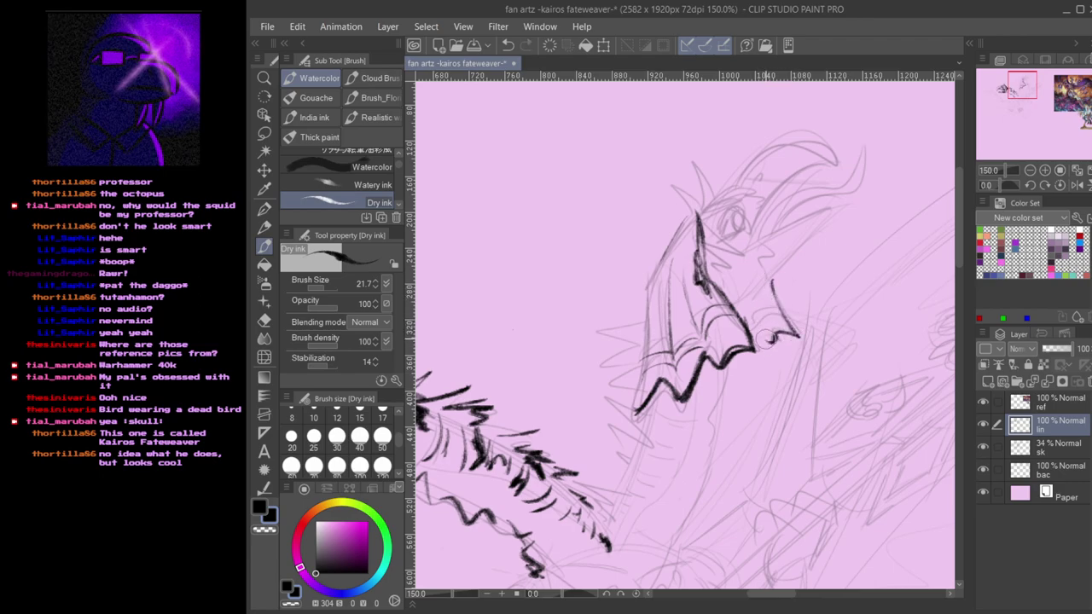
- Ink the small frill under the right-hand head's jaw, with feather tufts above it and the lower beak
key("ctrl+z")
mouse_move(773, 279)
left_mouse_down()
mouse_move(794, 325)
mouse_move(755, 330)
left_mouse_up()
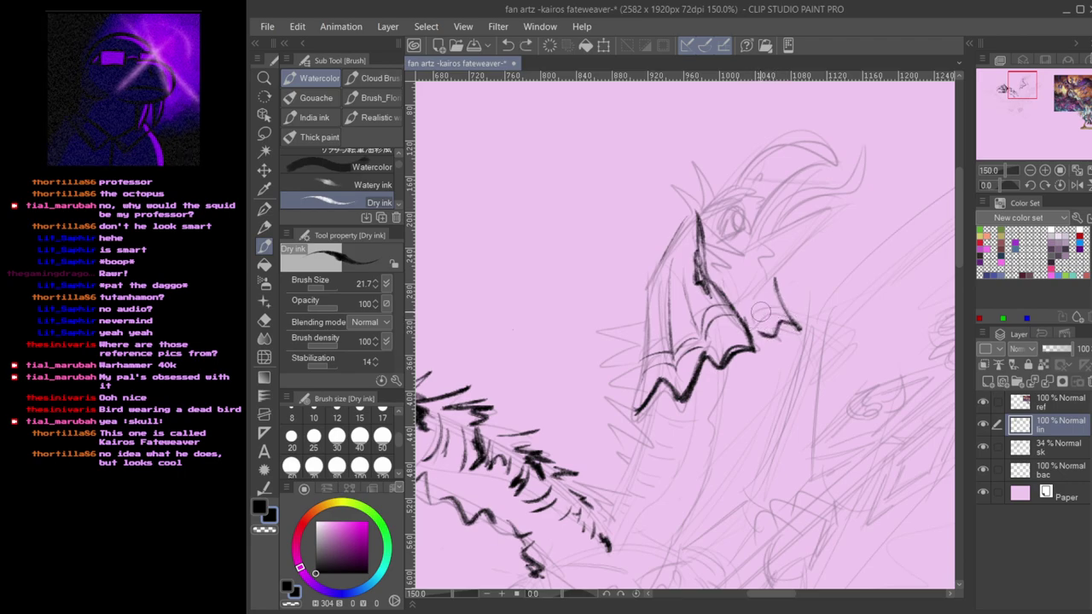
mouse_move(754, 314)
left_mouse_down()
mouse_move(768, 334)
mouse_move(759, 326)
left_mouse_up()
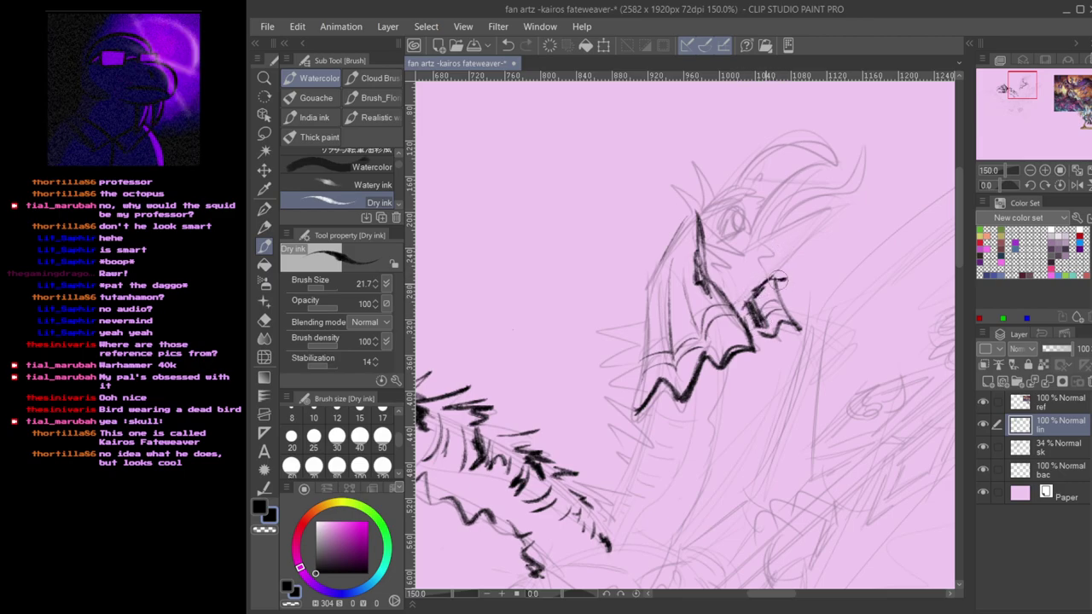
mouse_move(745, 307)
left_mouse_down()
mouse_move(810, 249)
mouse_move(766, 299)
mouse_move(804, 267)
left_mouse_up()
mouse_move(735, 298)
left_mouse_down()
mouse_move(805, 264)
mouse_move(738, 328)
mouse_move(726, 322)
left_mouse_up()
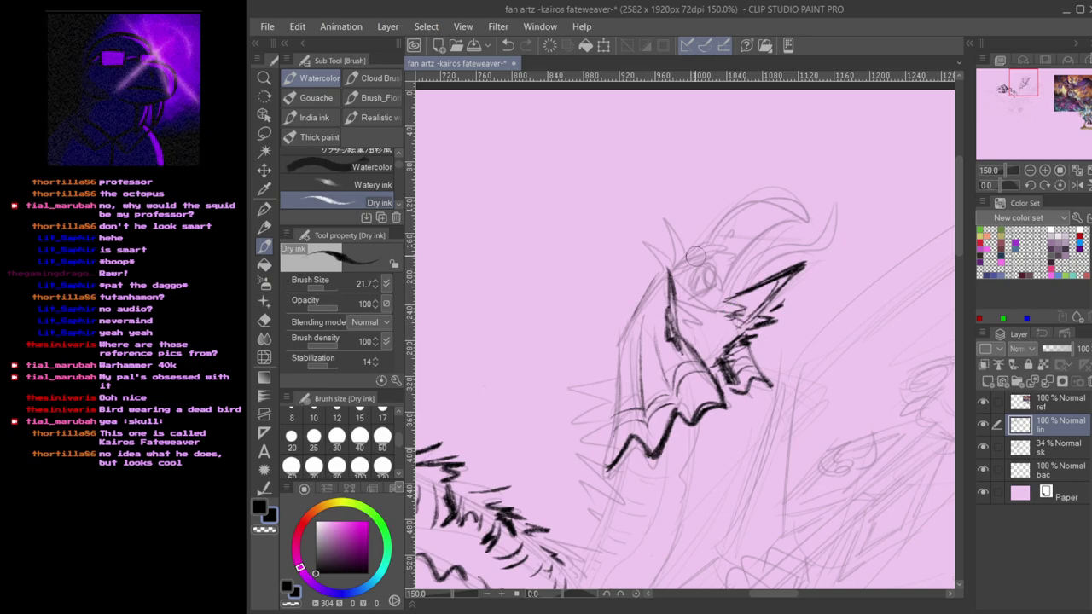
- Ink the right-hand head's eye, heavy brow, spiky crest and curved upper beak
mouse_move(670, 265)
left_mouse_down()
mouse_move(718, 301)
mouse_move(727, 281)
mouse_move(713, 290)
mouse_move(770, 227)
left_mouse_up()
key("ctrl+z")
mouse_move(723, 294)
left_mouse_down()
mouse_move(772, 224)
mouse_move(806, 221)
mouse_move(727, 295)
mouse_move(805, 223)
mouse_move(797, 215)
mouse_move(709, 248)
mouse_move(779, 205)
left_mouse_up()
key("ctrl+z")
key("ctrl+z")
key("ctrl+z")
mouse_move(737, 241)
left_mouse_down()
mouse_move(729, 254)
mouse_move(741, 233)
left_mouse_up()
mouse_move(693, 270)
left_mouse_down()
mouse_move(724, 271)
mouse_move(695, 220)
left_mouse_up()
mouse_move(696, 220)
left_mouse_down()
mouse_move(708, 260)
mouse_move(697, 265)
mouse_move(682, 244)
mouse_move(719, 237)
left_mouse_up()
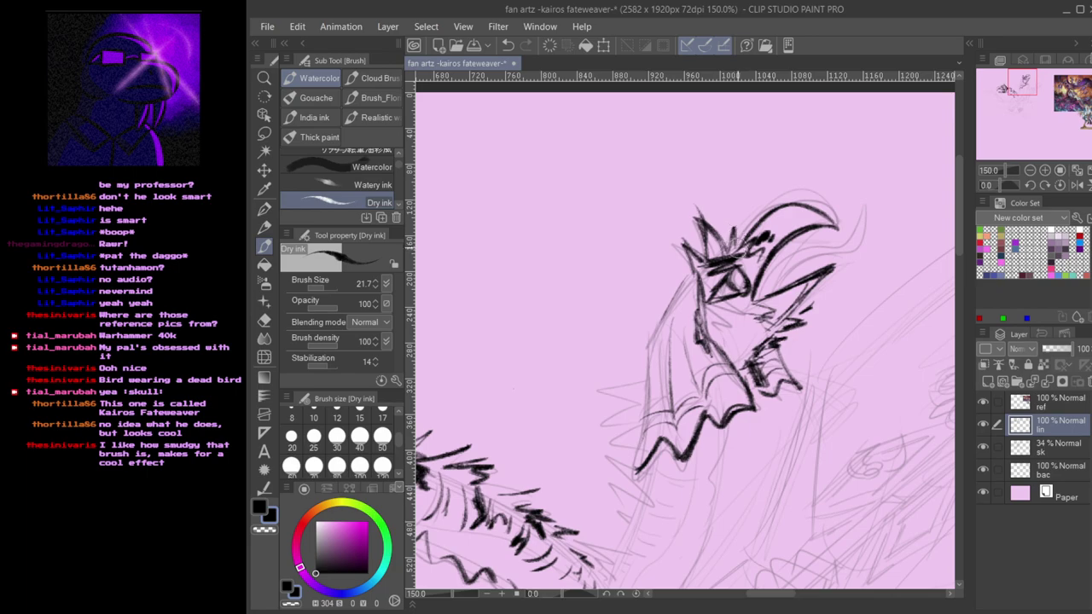
- Ink long spikes behind the right-hand frill and short feather tufts down the neck's rear edge
left_click_drag(685, 380, 721, 253)
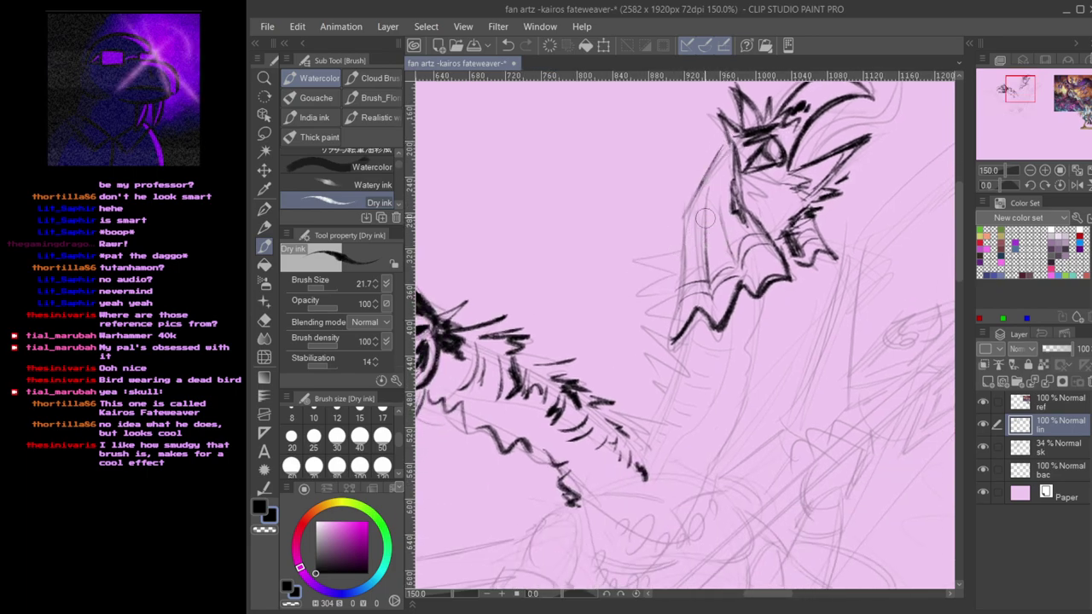
left_click_drag(681, 249, 602, 266)
mouse_move(679, 275)
left_mouse_down()
mouse_move(650, 272)
mouse_move(670, 285)
mouse_move(660, 313)
mouse_move(636, 303)
mouse_move(685, 348)
mouse_move(642, 301)
mouse_move(675, 339)
mouse_move(673, 370)
mouse_move(646, 365)
mouse_move(657, 378)
mouse_move(631, 398)
mouse_move(633, 444)
left_mouse_up()
mouse_move(692, 340)
left_mouse_down()
mouse_move(711, 357)
mouse_move(682, 415)
mouse_move(653, 436)
mouse_move(644, 464)
left_mouse_up()
left_click_drag(680, 401, 658, 423)
left_click_drag(689, 374, 708, 391)
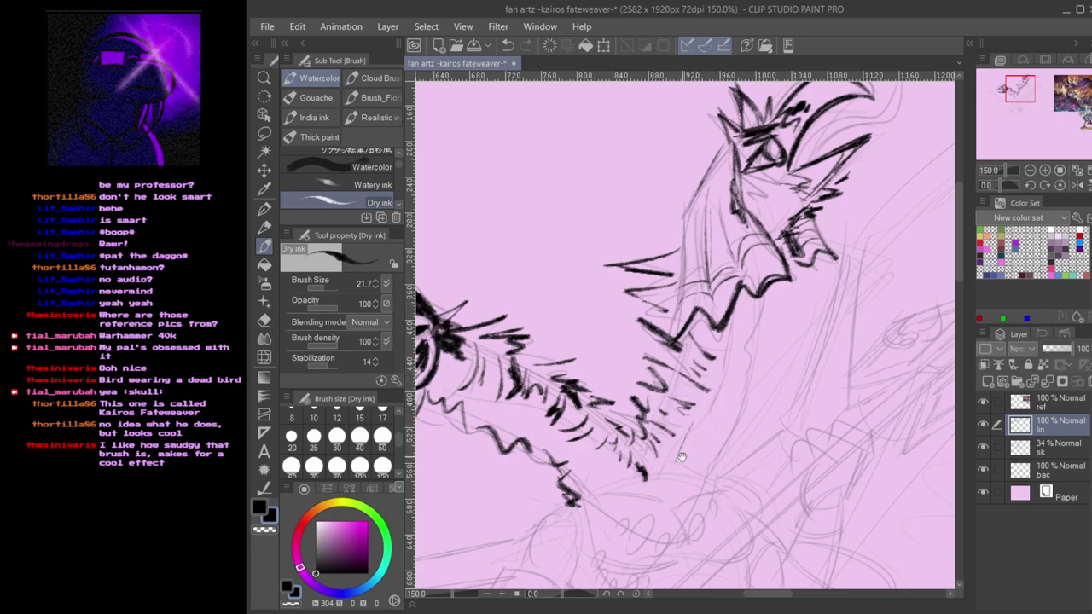
- Ink the wavy front edge of the right-hand neck from the frill down to the body
left_click_drag(681, 459, 775, 399)
left_click_drag(599, 317, 625, 331)
left_click_drag(665, 354, 692, 377)
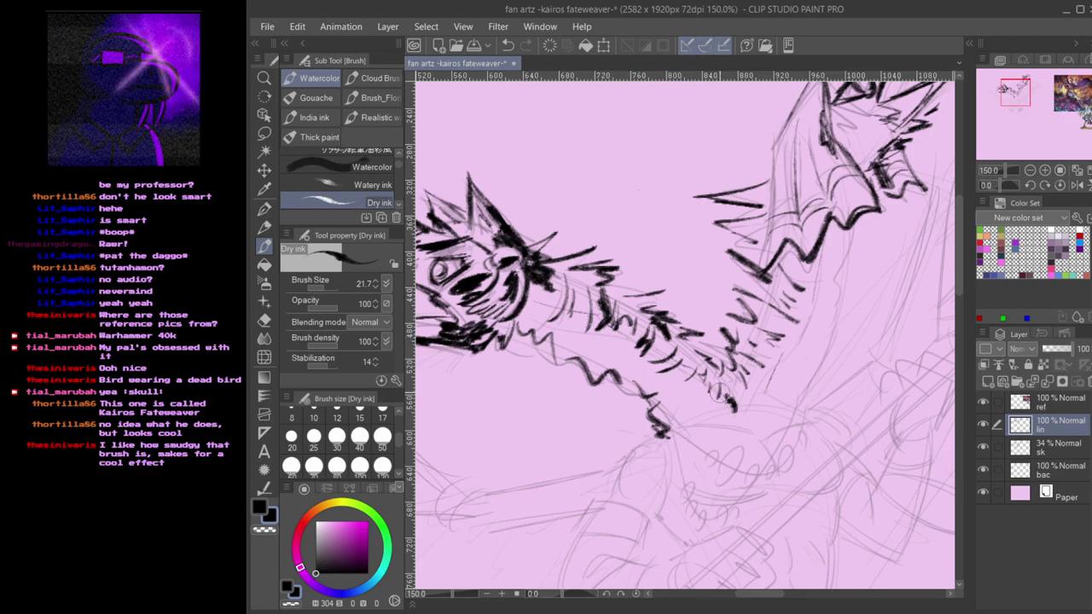
left_click_drag(767, 359, 698, 365)
mouse_move(785, 227)
left_mouse_down()
mouse_move(771, 315)
mouse_move(718, 430)
left_mouse_up()
mouse_move(732, 359)
left_mouse_down()
mouse_move(822, 267)
mouse_move(742, 345)
mouse_move(719, 427)
left_mouse_up()
left_click_drag(599, 390, 695, 411)
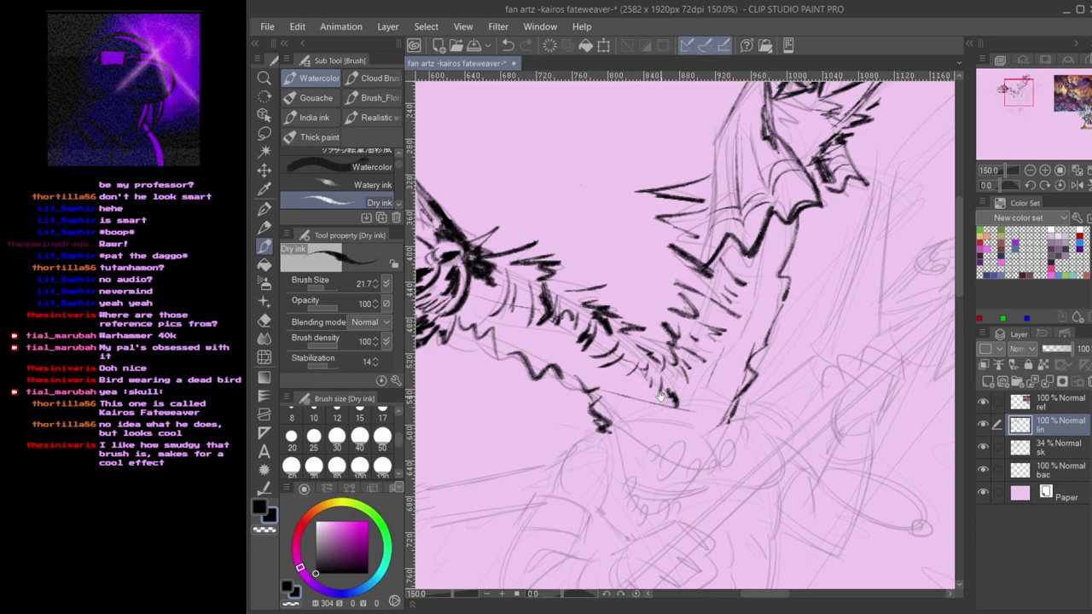
- Add dark tufts under the left-hand jaw and shade the front and base of the right-hand neck
left_click_drag(502, 334, 622, 341)
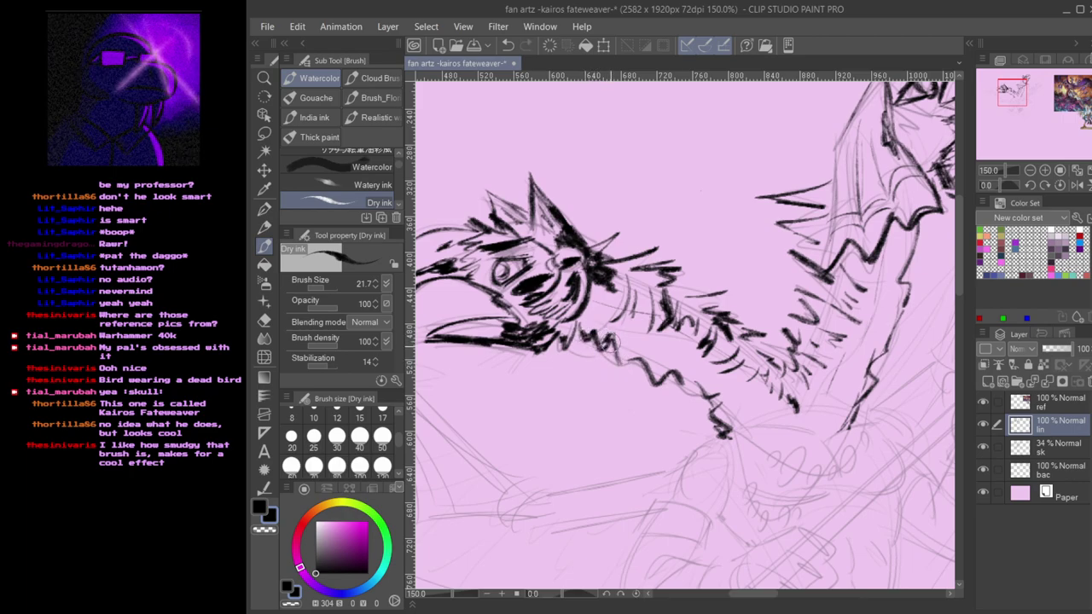
left_click_drag(701, 359, 534, 360)
mouse_move(732, 236)
left_mouse_down()
mouse_move(693, 375)
mouse_move(648, 409)
left_mouse_up()
scroll(684, 370, "down", 5)
scroll(685, 369, "up", 3)
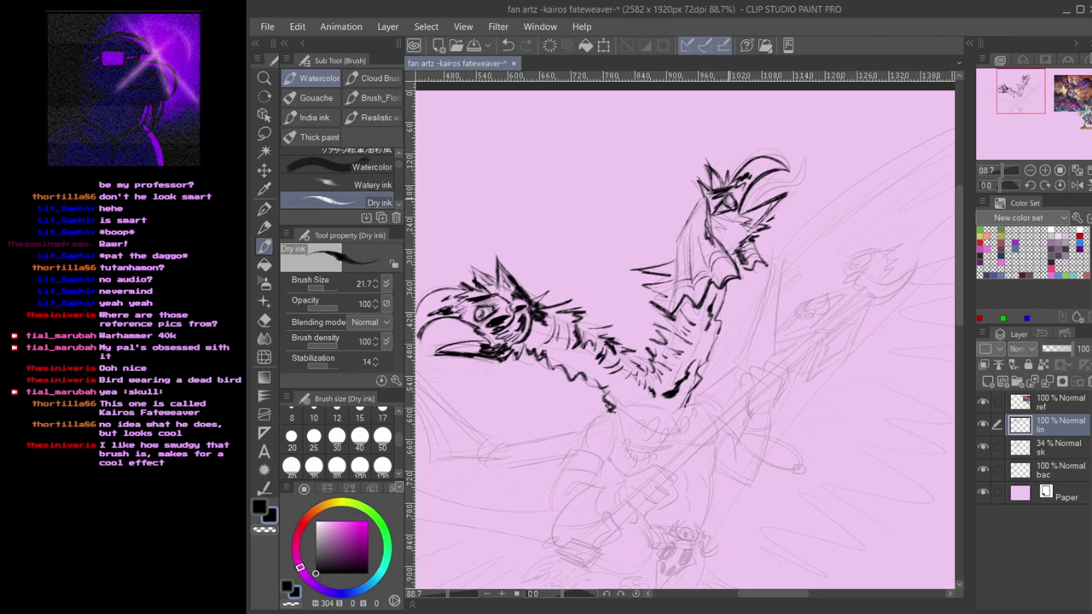
scroll(674, 273, "up", 3)
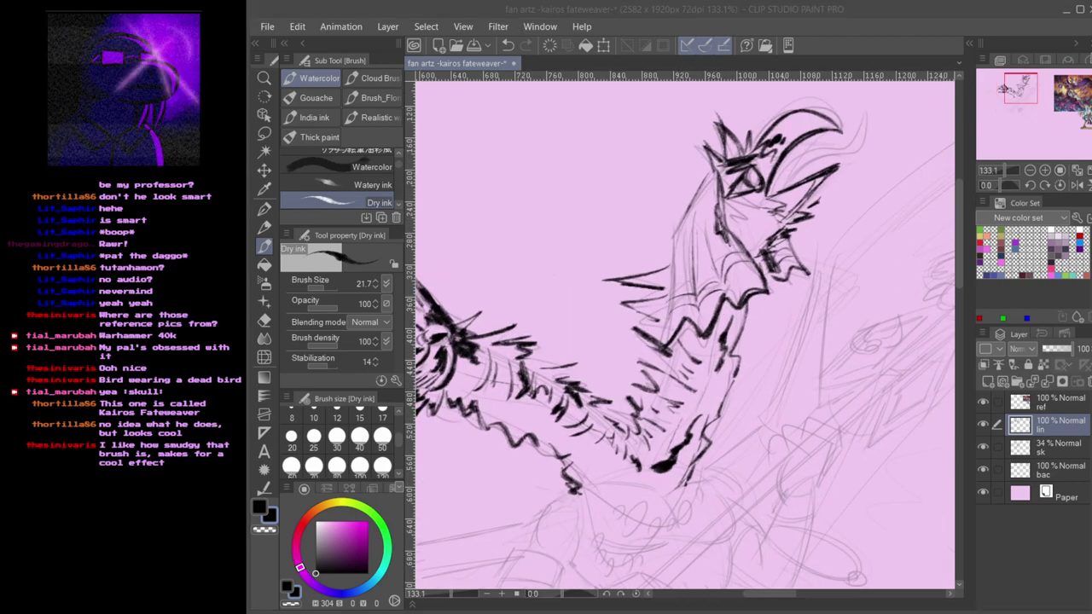
- Add short dark strokes to the right-hand head's cheek below the eye and save the file
left_click(589, 410)
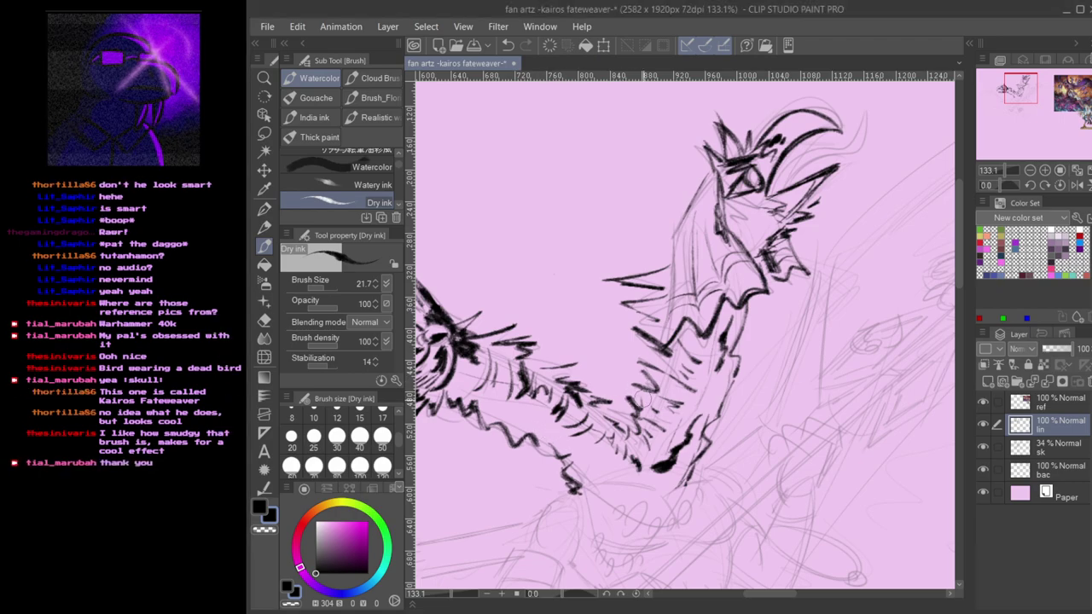
left_click_drag(663, 371, 684, 406)
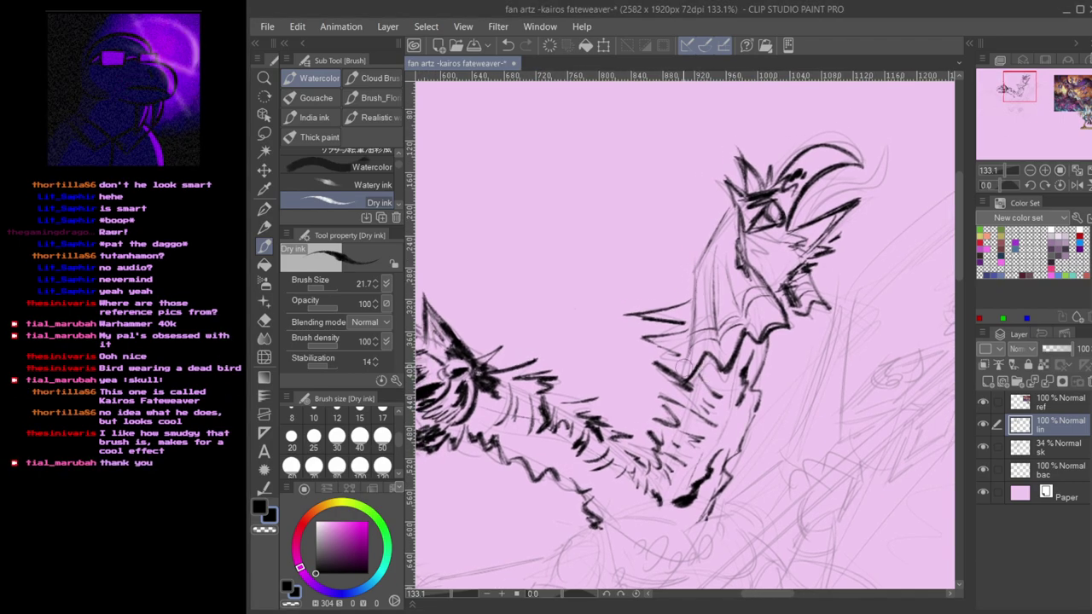
mouse_move(695, 292)
left_mouse_down()
mouse_move(683, 381)
mouse_move(725, 372)
mouse_move(661, 302)
left_mouse_up()
mouse_move(671, 224)
left_mouse_down()
mouse_move(665, 313)
mouse_move(656, 267)
mouse_move(671, 311)
mouse_move(673, 273)
mouse_move(656, 285)
mouse_move(667, 281)
left_mouse_up()
key("e")
key("p")
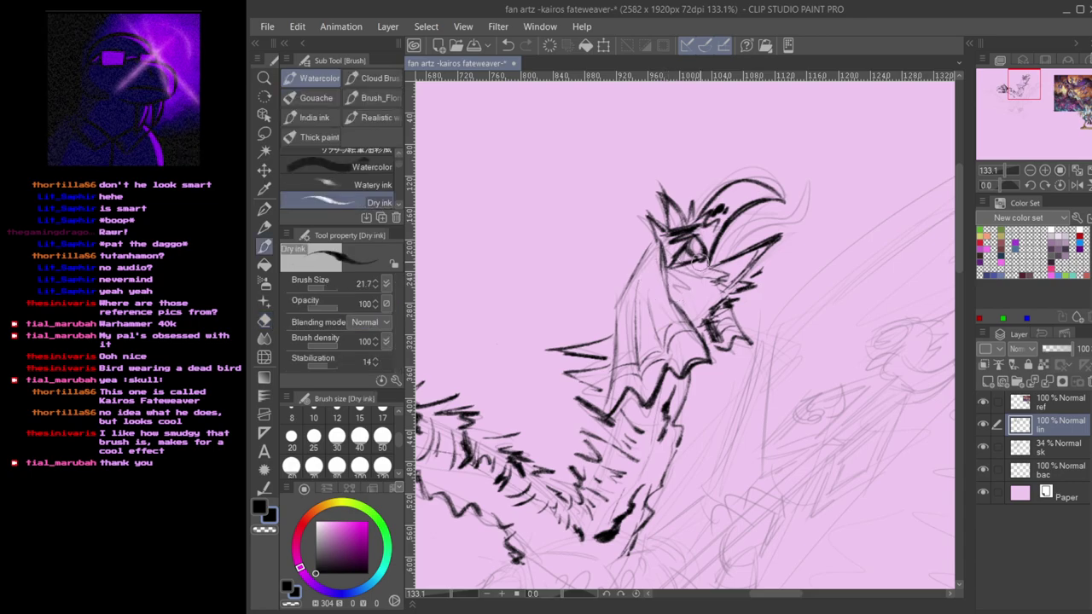
mouse_move(686, 271)
left_mouse_down()
mouse_move(695, 300)
mouse_move(733, 336)
left_mouse_up()
key("ctrl+z")
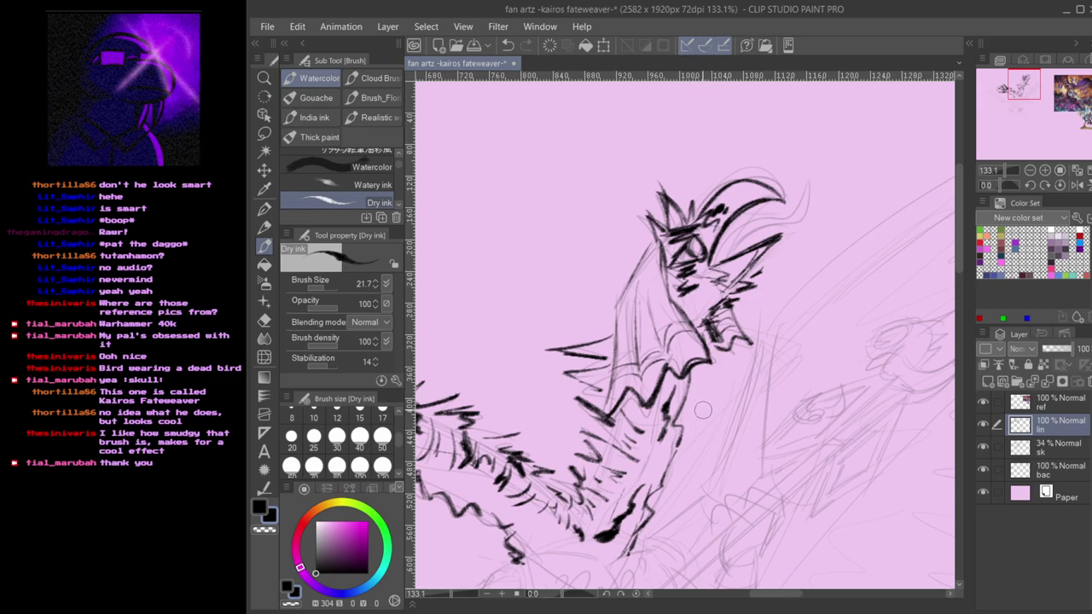
key("ctrl+s")
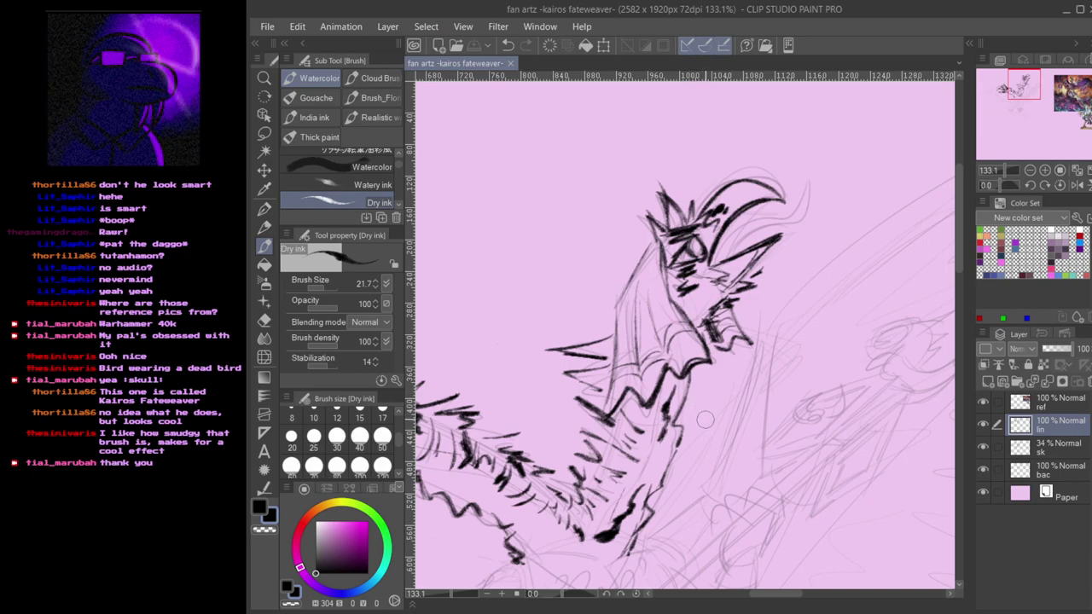
- Fill the right-hand head's cheek and throat with dense dark hatching between the frill and lower beak
mouse_move(719, 419)
left_mouse_down()
mouse_move(680, 394)
mouse_move(675, 365)
left_mouse_up()
mouse_move(568, 416)
left_mouse_down()
mouse_move(595, 383)
mouse_move(619, 384)
mouse_move(741, 443)
mouse_move(610, 508)
left_mouse_up()
mouse_move(798, 203)
left_mouse_down()
mouse_move(769, 244)
mouse_move(757, 234)
mouse_move(778, 223)
mouse_move(738, 270)
left_mouse_up()
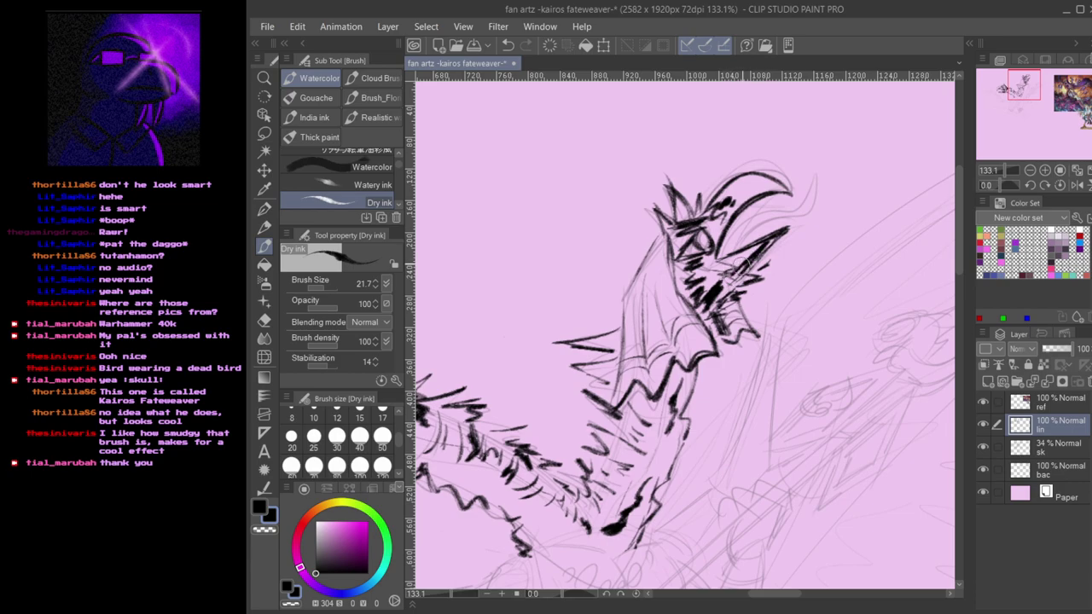
- Hatch the right-hand head's upper beak and ink its hooked outer tip
mouse_move(784, 176)
left_mouse_down()
mouse_move(740, 205)
mouse_move(734, 232)
mouse_move(745, 218)
left_mouse_up()
mouse_move(762, 192)
left_mouse_down()
mouse_move(684, 289)
mouse_move(729, 248)
left_mouse_up()
key("ctrl+z")
mouse_move(681, 284)
left_mouse_down()
mouse_move(769, 212)
mouse_move(690, 293)
mouse_move(723, 248)
mouse_move(683, 285)
mouse_move(703, 255)
left_mouse_up()
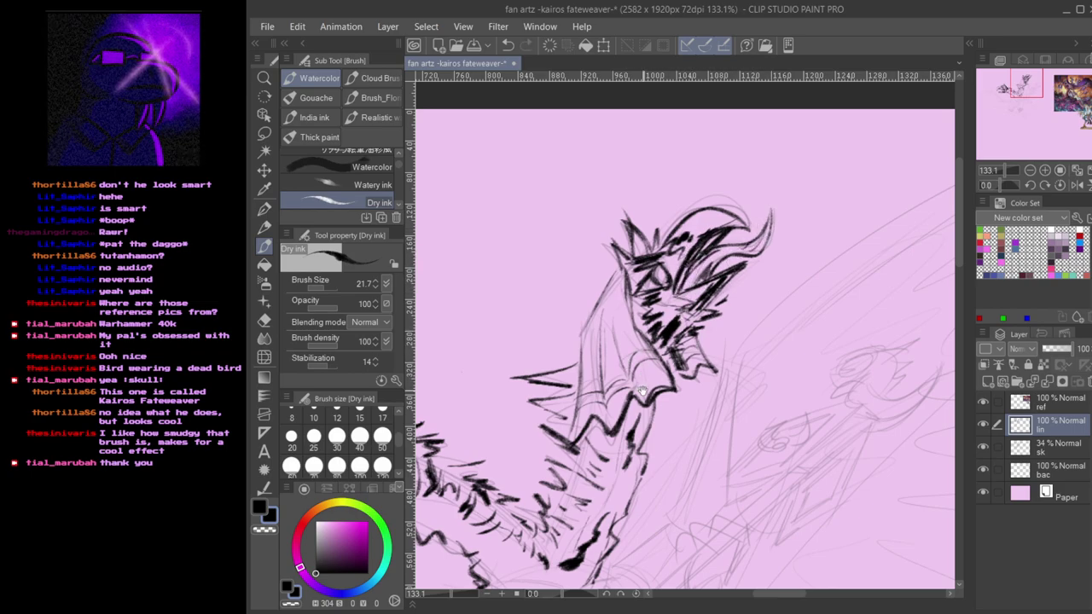
- Ink the curved line across the top of the chest joining the bases of the two necks
left_click_drag(638, 392, 748, 273)
left_click_drag(607, 399, 710, 361)
left_click_drag(704, 486, 617, 414)
mouse_move(634, 376)
left_mouse_down()
mouse_move(654, 339)
mouse_move(701, 316)
left_mouse_up()
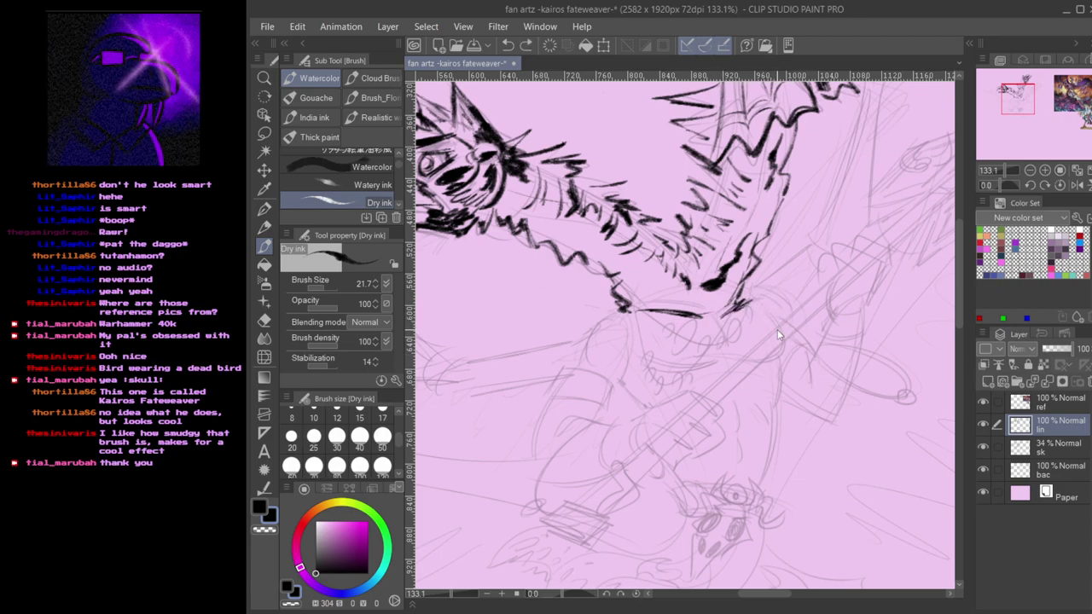
left_click_drag(773, 344, 861, 446)
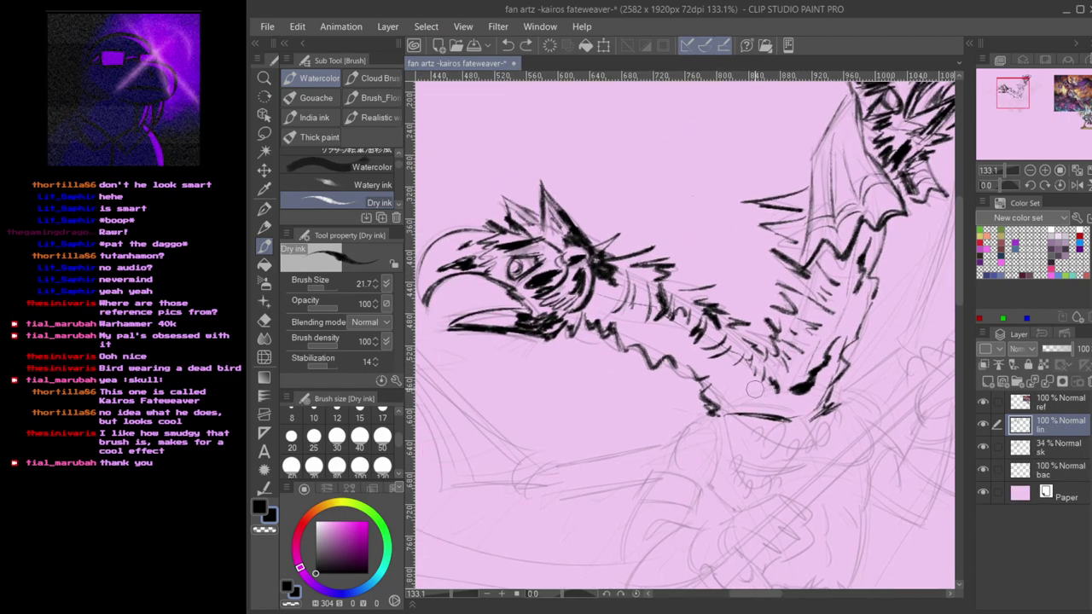
- Duplicate the lin layer and make the original lin layer active again
key("ctrl+v")
key("ctrl+z")
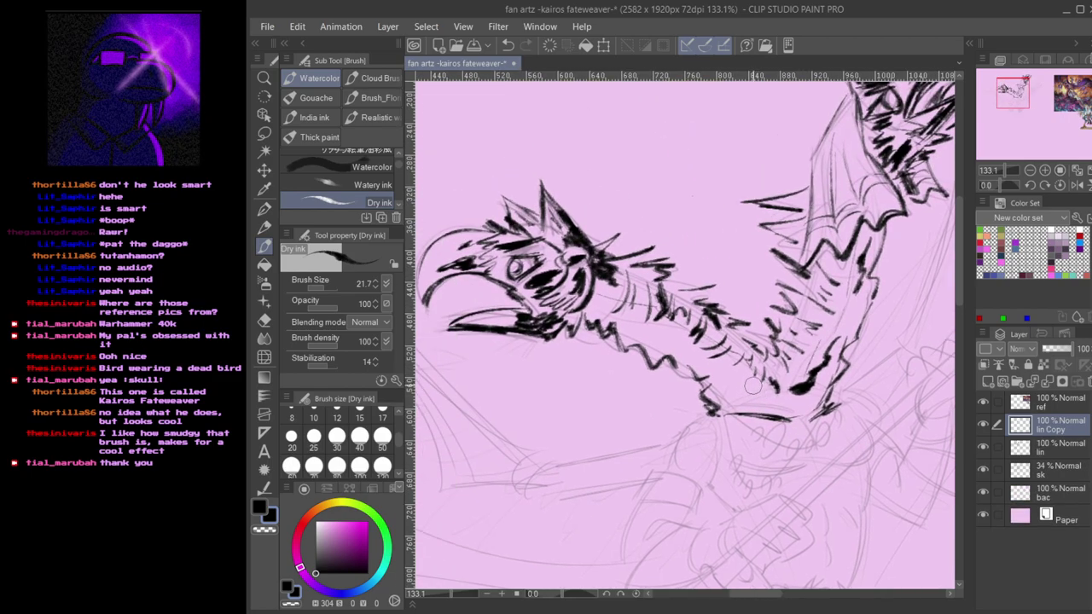
left_click(1052, 447)
- Ink the left-hand shoulder and upper arm with its armband and dark shading strokes
mouse_move(700, 409)
left_mouse_down()
mouse_move(667, 386)
mouse_move(694, 288)
mouse_move(665, 331)
left_mouse_up()
key("ctrl+z")
mouse_move(704, 293)
left_mouse_down()
mouse_move(654, 346)
mouse_move(701, 362)
mouse_move(693, 351)
mouse_move(691, 390)
left_mouse_up()
key("ctrl+z")
mouse_move(629, 375)
left_mouse_down()
mouse_move(682, 394)
mouse_move(646, 350)
mouse_move(690, 359)
left_mouse_up()
key("ctrl+z")
key("ctrl+z")
key("ctrl+z")
left_click_drag(708, 293, 658, 331)
key("ctrl+z")
mouse_move(687, 402)
left_mouse_down()
mouse_move(711, 303)
mouse_move(661, 322)
mouse_move(668, 306)
mouse_move(709, 308)
left_mouse_up()
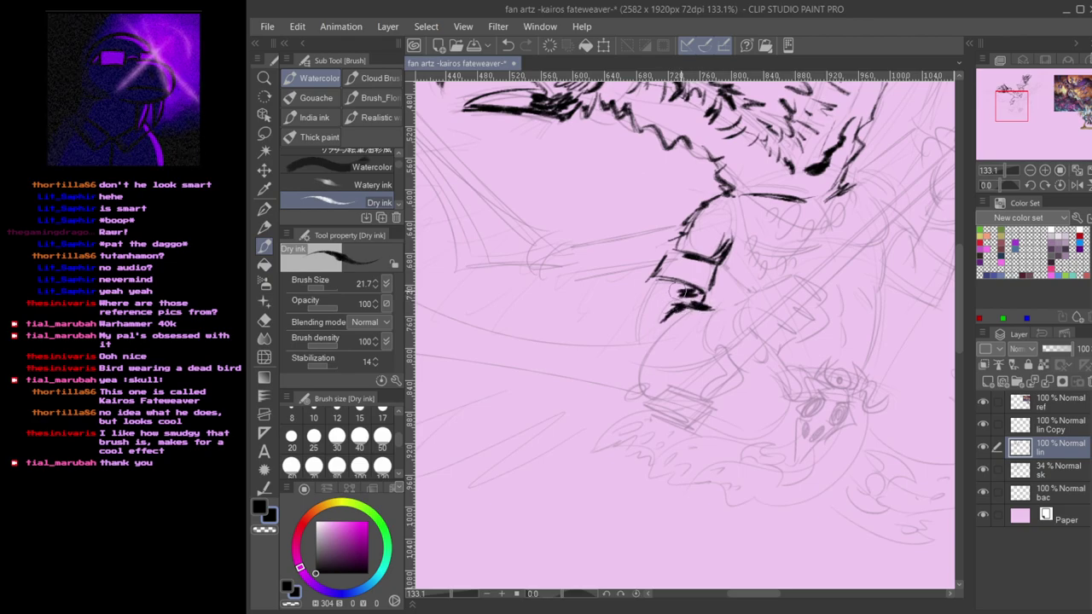
- Ink the outer edge of the left-hand arm down to the elbow with thick feathery strokes
left_click_drag(719, 238, 712, 249)
key("ctrl+z")
mouse_move(656, 283)
left_mouse_down()
mouse_move(663, 319)
mouse_move(641, 314)
mouse_move(637, 348)
left_mouse_up()
key("ctrl+z")
key("ctrl+z")
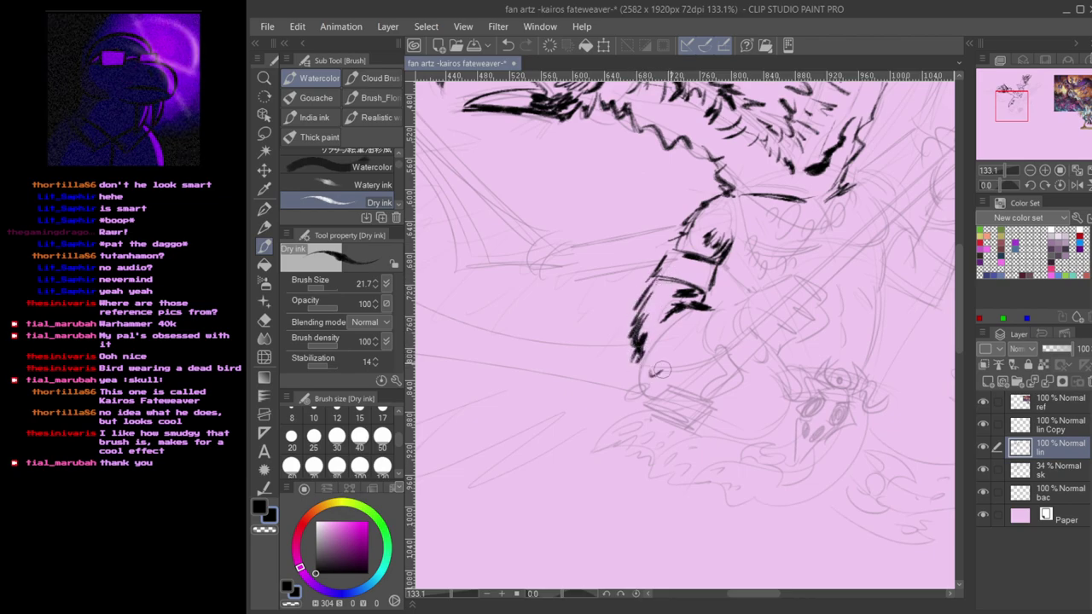
- Ink the shaggy underside of the left-hand elbow and shade the feathers inside it
left_click_drag(713, 349, 668, 374)
left_click_drag(716, 326, 667, 351)
left_click_drag(723, 301, 710, 355)
key("ctrl+z")
mouse_move(712, 318)
left_mouse_down()
mouse_move(740, 296)
mouse_move(744, 341)
mouse_move(678, 363)
mouse_move(719, 309)
left_mouse_up()
key("ctrl+z")
- Ink the left-hand forearm and its clenched fist with dark finger lines
left_click_drag(664, 334, 715, 311)
mouse_move(713, 312)
left_mouse_down()
mouse_move(687, 326)
mouse_move(713, 312)
left_mouse_up()
mouse_move(713, 312)
left_mouse_down()
mouse_move(750, 330)
mouse_move(747, 344)
left_mouse_up()
mouse_move(716, 324)
left_mouse_down()
mouse_move(747, 344)
mouse_move(706, 364)
mouse_move(711, 384)
mouse_move(691, 389)
mouse_move(701, 365)
mouse_move(732, 365)
mouse_move(703, 441)
left_mouse_up()
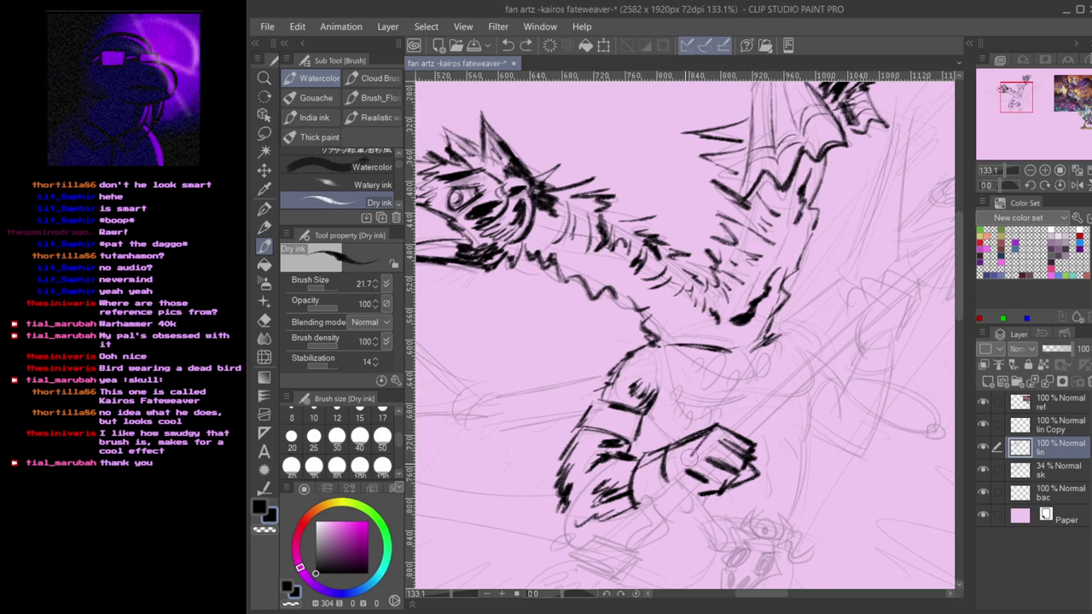
left_click_drag(713, 434, 676, 463)
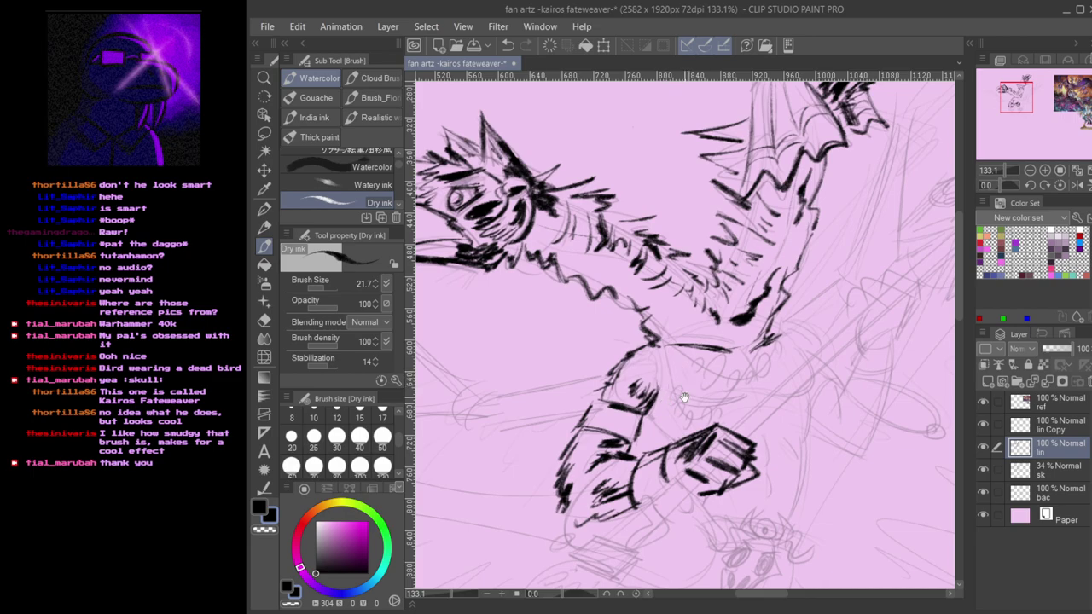
left_click_drag(684, 398, 743, 368)
left_click_drag(725, 414, 684, 337)
mouse_move(656, 413)
left_mouse_down()
mouse_move(633, 394)
mouse_move(653, 407)
mouse_move(654, 429)
left_mouse_up()
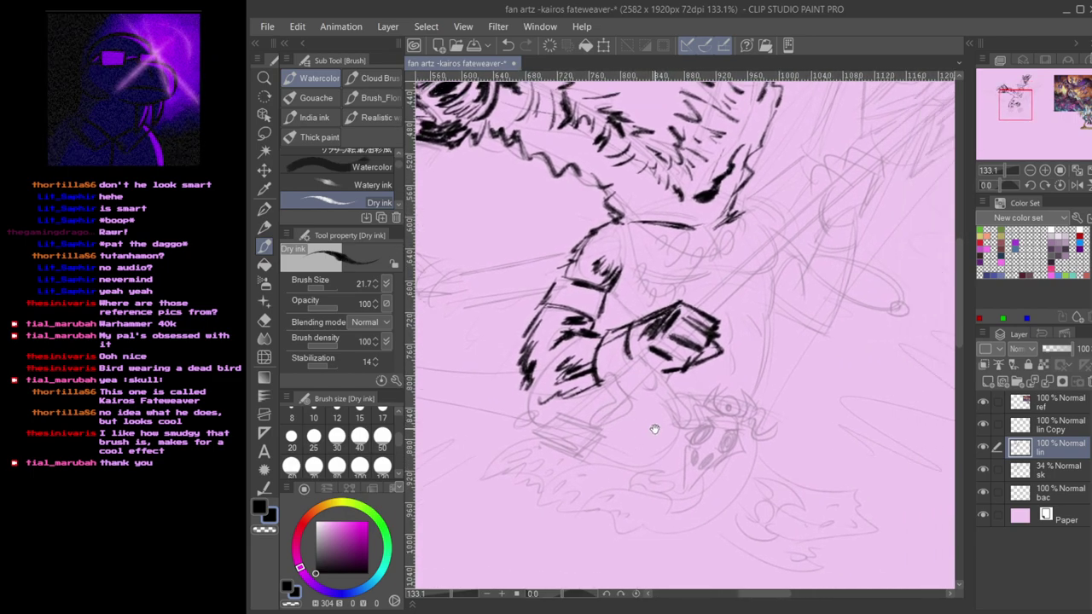
mouse_move(715, 394)
left_mouse_down()
mouse_move(650, 441)
mouse_move(631, 493)
left_mouse_up()
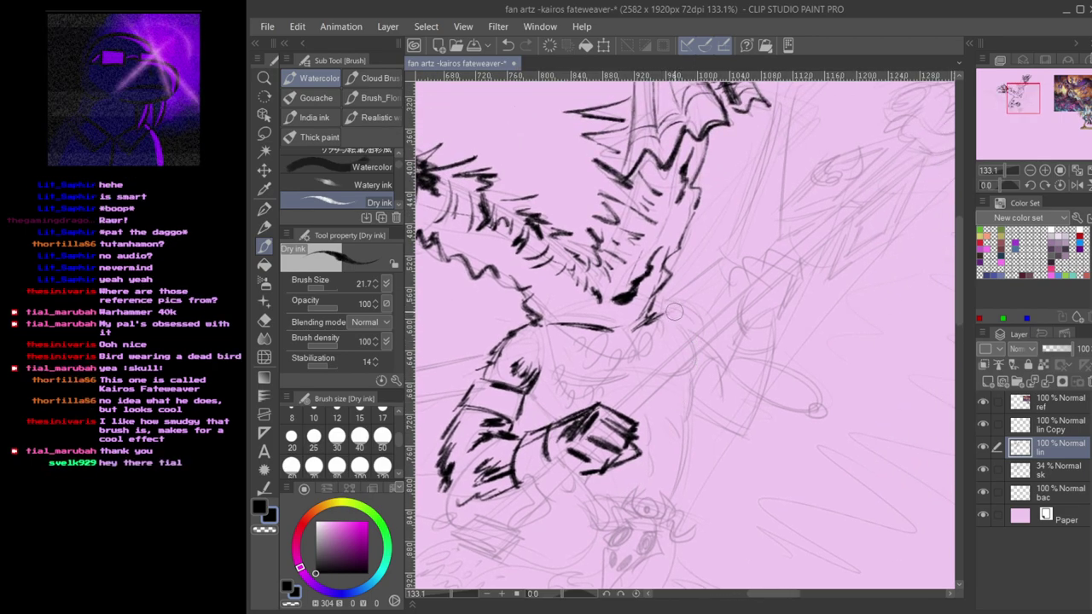
key("alt+Tab")
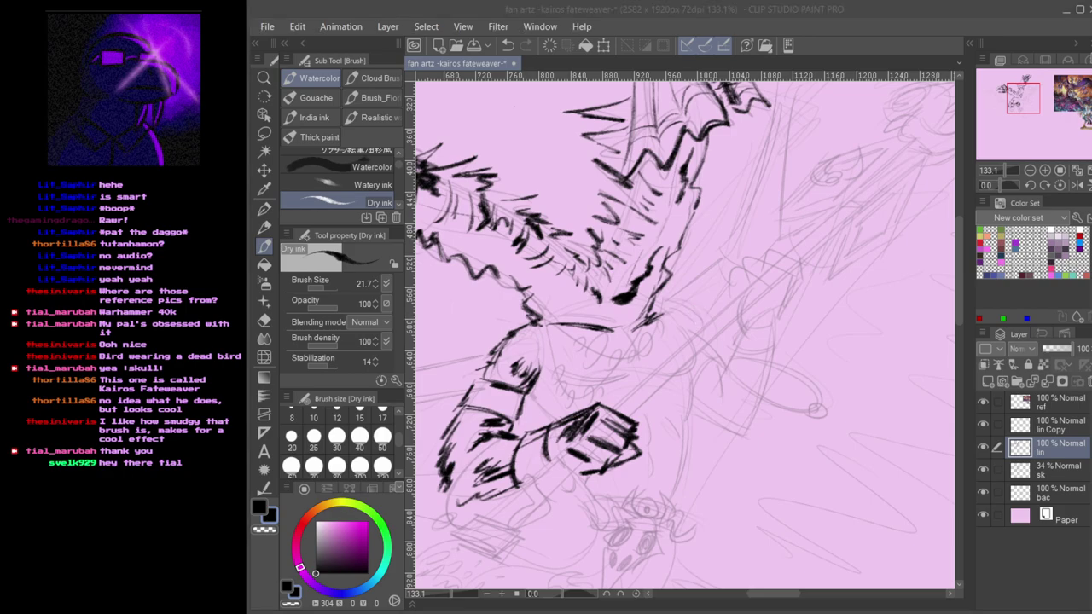
left_click_drag(654, 292, 843, 337)
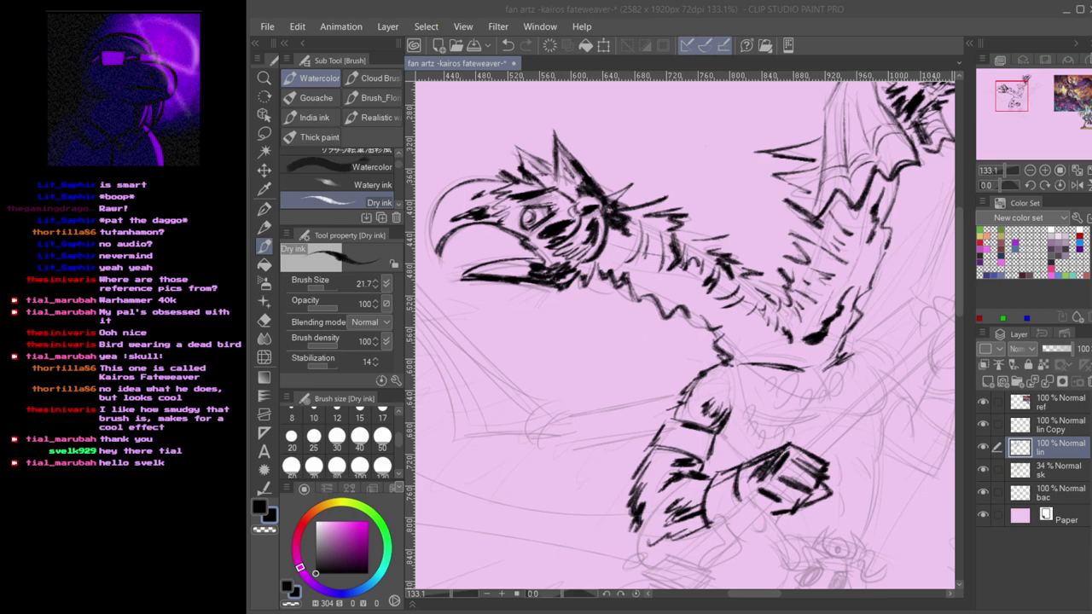
left_click(640, 342)
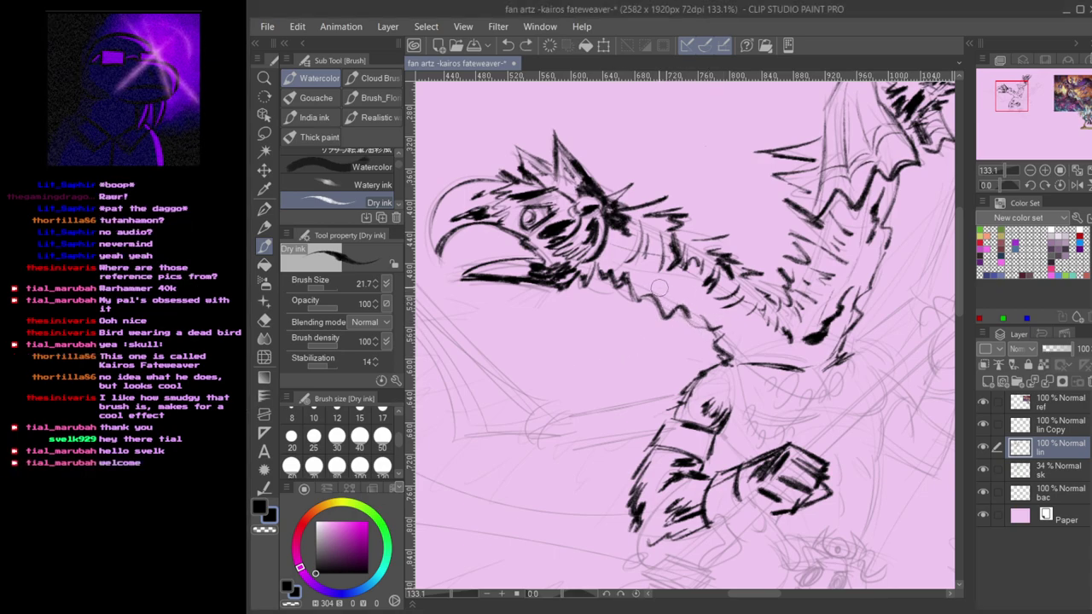
- Add feather tufts at the base of the left-hand neck and ink the right-hand shoulder and chest curve
mouse_move(725, 329)
left_mouse_down()
mouse_move(774, 338)
mouse_move(800, 356)
mouse_move(798, 400)
mouse_move(709, 340)
left_mouse_up()
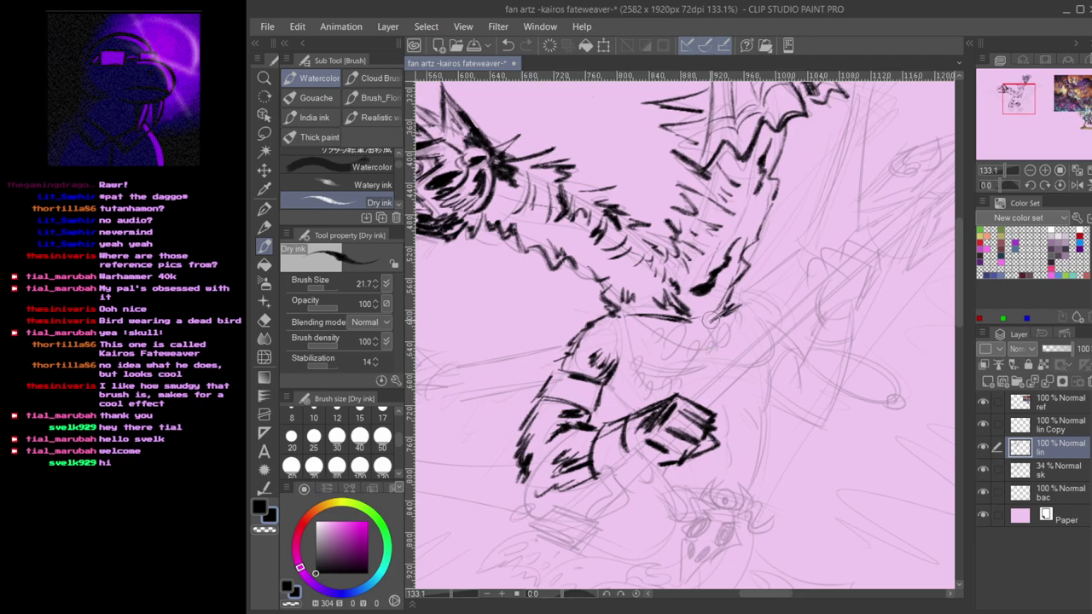
key("ctrl+z")
mouse_move(755, 308)
left_mouse_down()
mouse_move(786, 353)
mouse_move(760, 380)
mouse_move(776, 362)
mouse_move(731, 377)
mouse_move(741, 380)
mouse_move(689, 385)
left_mouse_up()
key("ctrl+z")
key("ctrl+z")
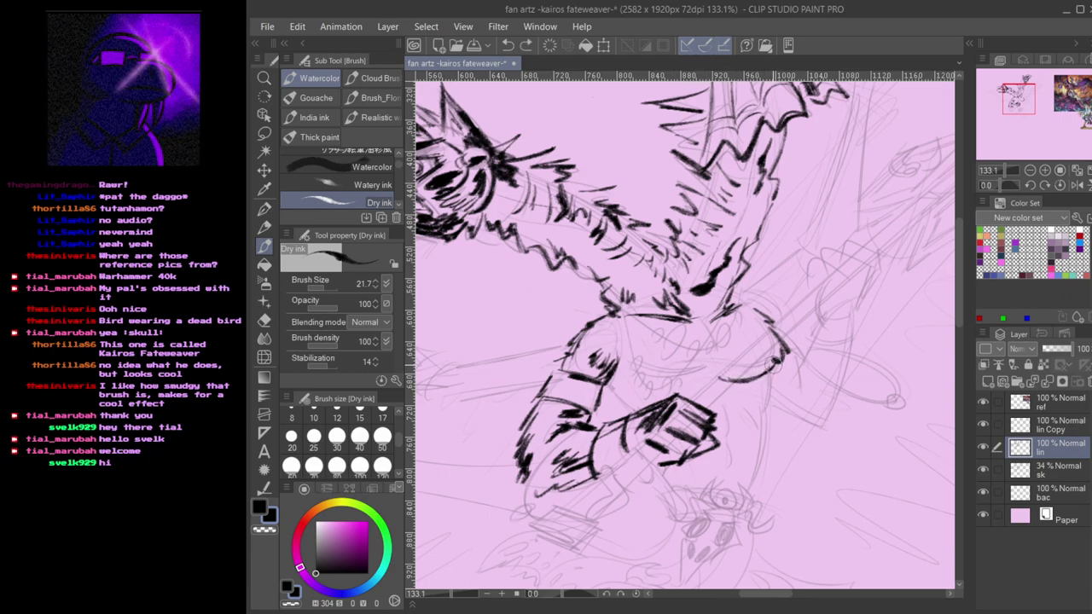
key("ctrl+z")
- Ink the lower curve of the left-hand chest muscle and darken its inner edge at the chest's middle
mouse_move(776, 367)
left_mouse_down()
mouse_move(719, 369)
mouse_move(781, 358)
mouse_move(669, 387)
mouse_move(625, 365)
left_mouse_up()
key("ctrl+z")
key("ctrl+z")
key("ctrl+z")
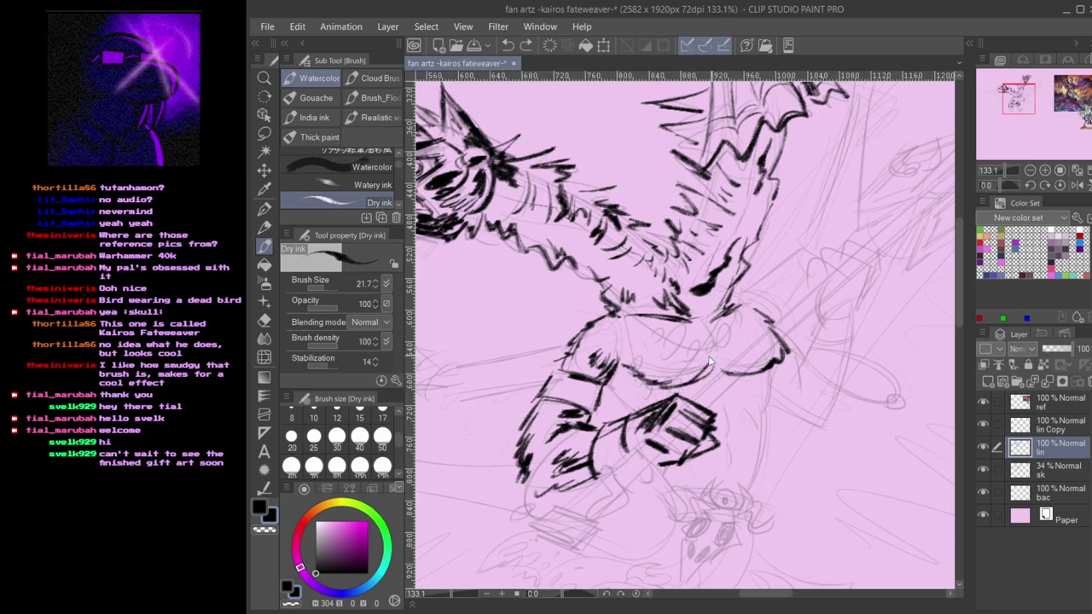
mouse_move(627, 369)
left_mouse_down()
mouse_move(663, 383)
mouse_move(714, 370)
left_mouse_up()
key("ctrl+z")
key("ctrl+z")
key("ctrl+z")
key("ctrl+z")
mouse_move(625, 367)
left_mouse_down()
mouse_move(655, 383)
mouse_move(700, 380)
mouse_move(688, 380)
mouse_move(716, 351)
left_mouse_up()
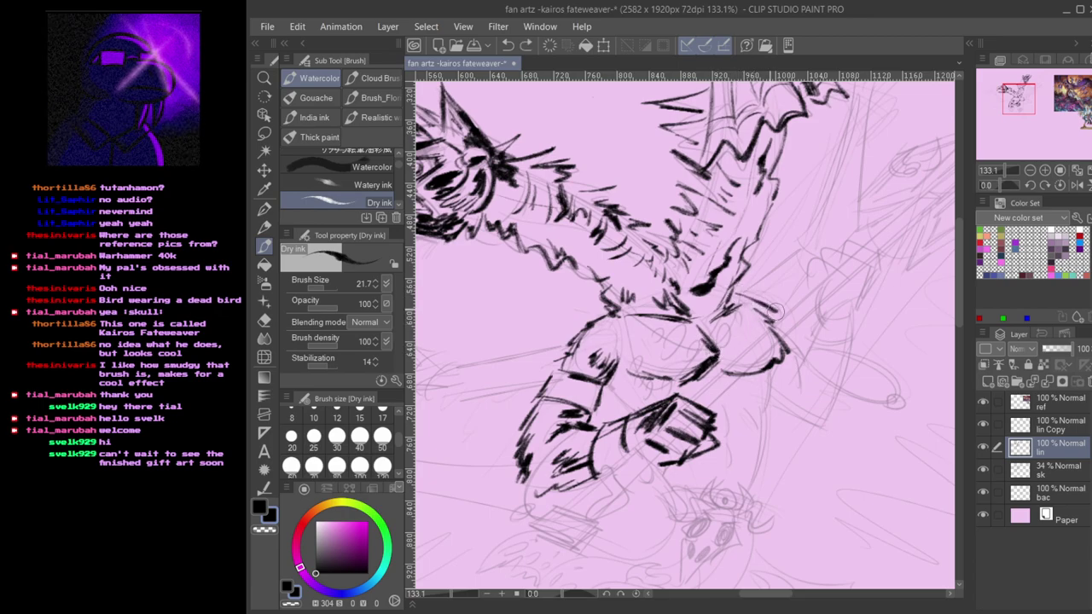
- Ink the right-hand upper arm and bent elbow up to the wrist cuff, and shade the forearm with dark strokes
left_click_drag(776, 305, 807, 348)
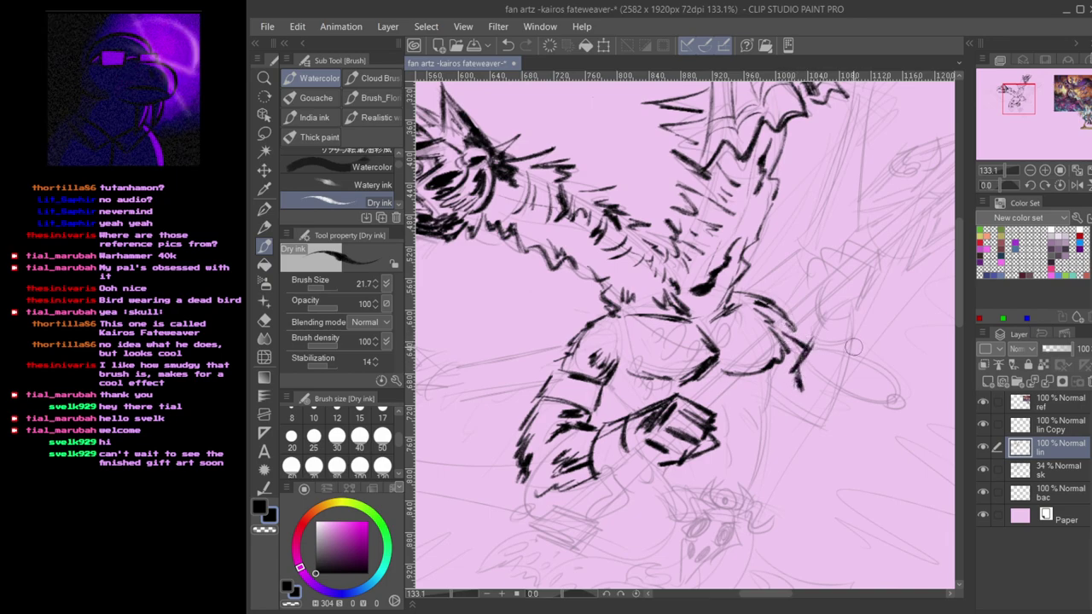
left_click_drag(854, 339, 821, 429)
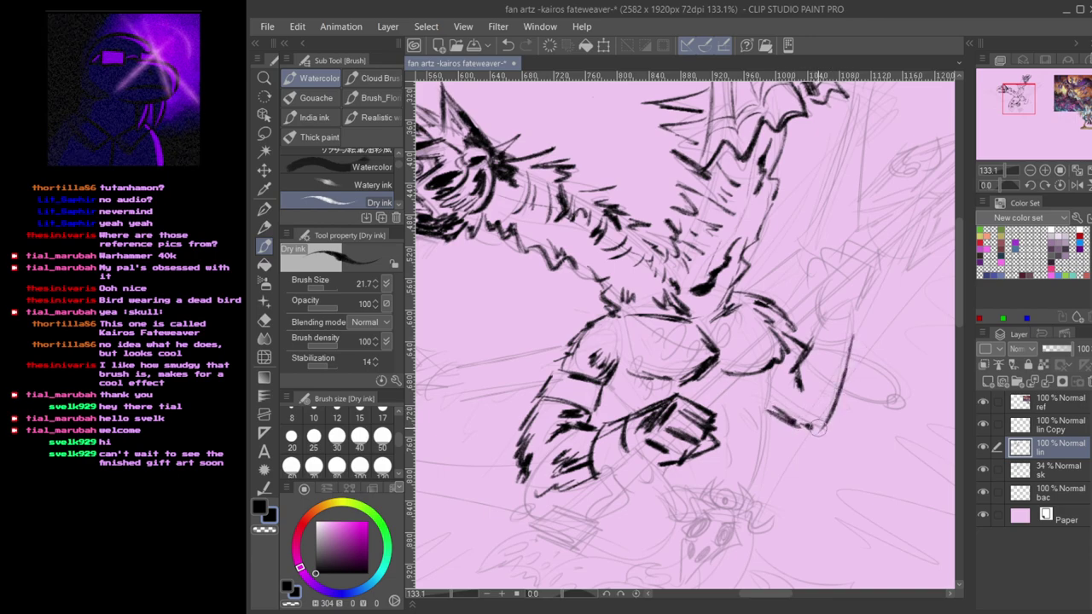
key("ctrl+z")
key("ctrl+z")
mouse_move(772, 416)
left_mouse_down()
mouse_move(795, 434)
mouse_move(785, 419)
mouse_move(793, 400)
left_mouse_up()
mouse_move(813, 328)
left_mouse_down()
mouse_move(735, 371)
mouse_move(773, 384)
mouse_move(744, 359)
mouse_move(775, 367)
mouse_move(778, 356)
left_mouse_up()
mouse_move(776, 356)
left_mouse_down()
mouse_move(758, 377)
mouse_move(773, 378)
mouse_move(770, 401)
mouse_move(737, 460)
left_mouse_up()
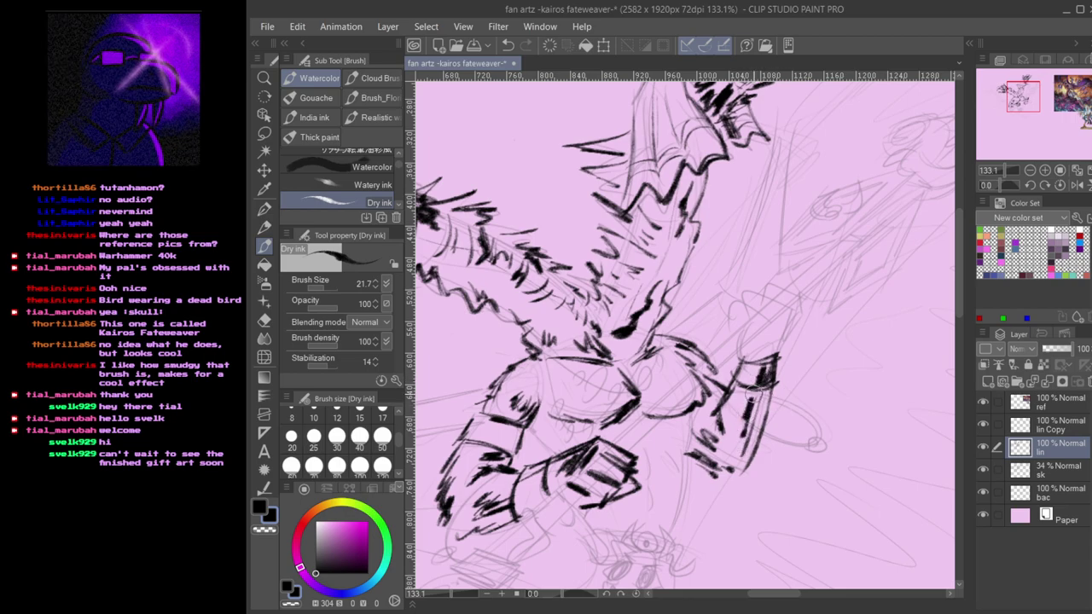
mouse_move(773, 406)
left_mouse_down()
mouse_move(744, 455)
mouse_move(751, 446)
left_mouse_up()
mouse_move(776, 385)
left_mouse_down()
mouse_move(743, 464)
mouse_move(751, 433)
mouse_move(744, 454)
left_mouse_up()
- Trim the underside of the left-hand head's lower beak and try a new jaw line there
mouse_move(589, 291)
left_mouse_down()
mouse_move(704, 353)
mouse_move(694, 394)
mouse_move(719, 390)
left_mouse_up()
left_click_drag(701, 376, 724, 406)
left_click_drag(577, 344, 720, 380)
key("e")
mouse_move(653, 371)
left_mouse_down()
mouse_move(601, 367)
mouse_move(619, 367)
left_mouse_up()
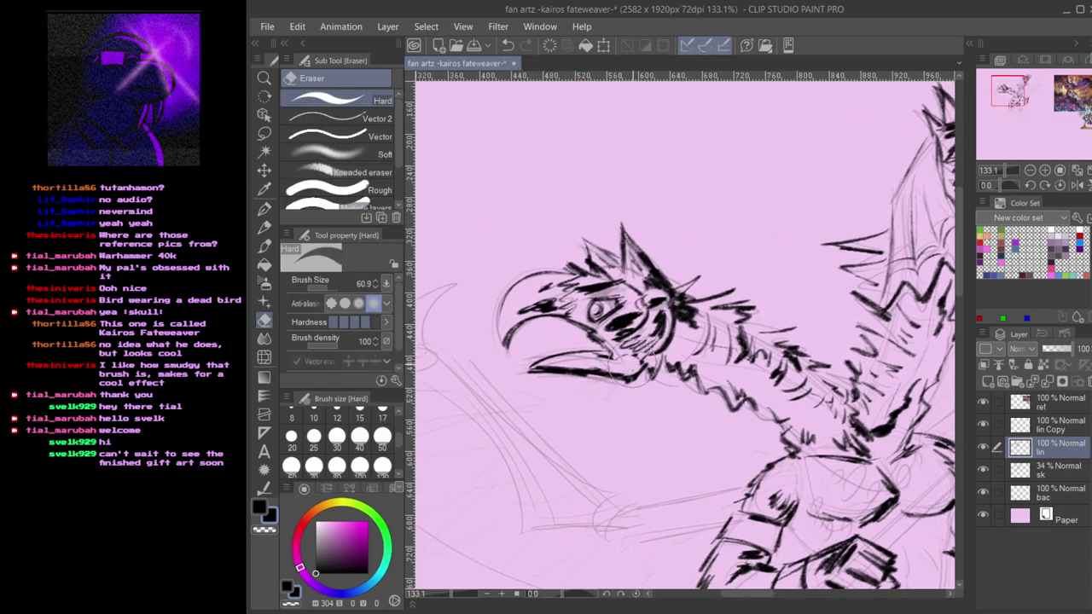
key("p")
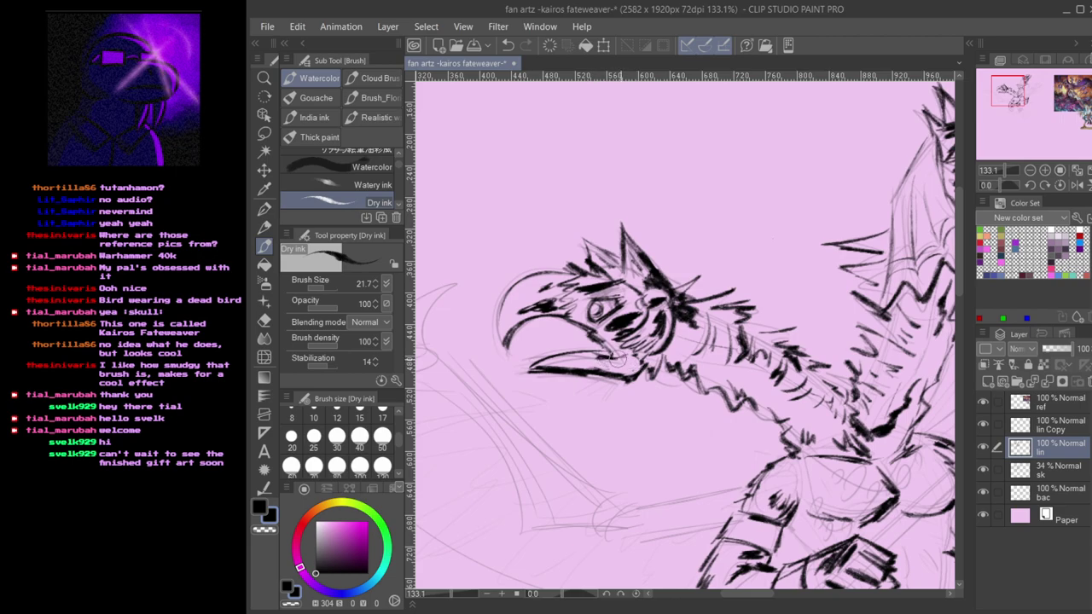
left_click_drag(601, 373, 655, 374)
key("ctrl+z")
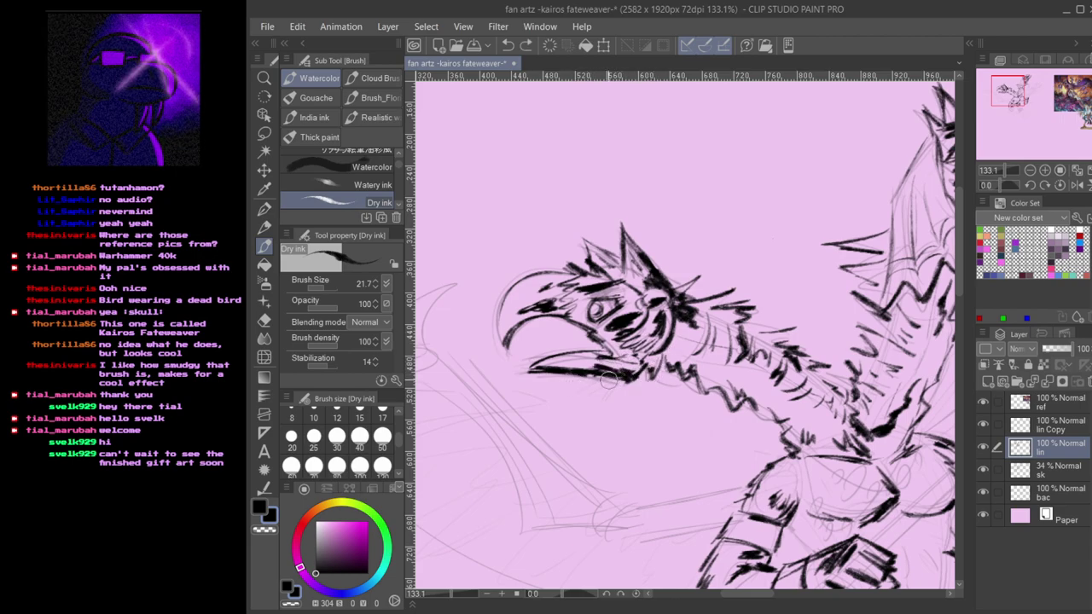
- Thicken and connect the dark outer edge at the base of the right-hand neck
left_click_drag(793, 348, 652, 318)
mouse_move(781, 251)
left_mouse_down()
mouse_move(676, 316)
mouse_move(711, 341)
left_mouse_up()
mouse_move(728, 297)
left_mouse_down()
mouse_move(705, 371)
mouse_move(707, 358)
mouse_move(708, 372)
mouse_move(714, 366)
mouse_move(683, 415)
mouse_move(671, 455)
left_mouse_up()
key("ctrl+z")
mouse_move(686, 442)
left_mouse_down()
mouse_move(653, 486)
mouse_move(705, 312)
left_mouse_up()
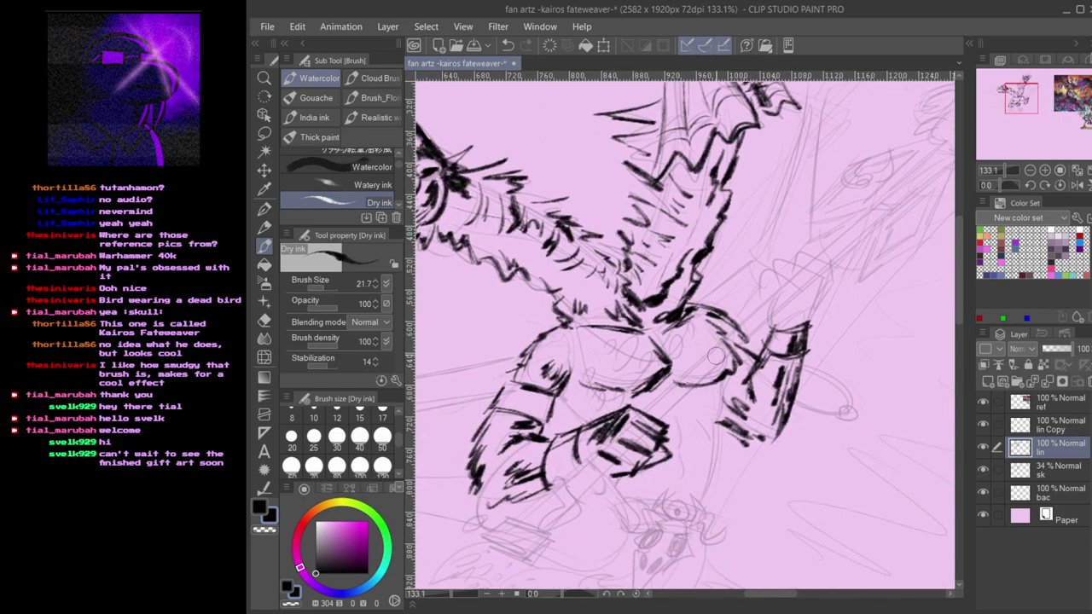
- Erase the lower curve of the right-hand chest muscle and redraw it as a ragged feathered edge with dark tufts inside
key("e")
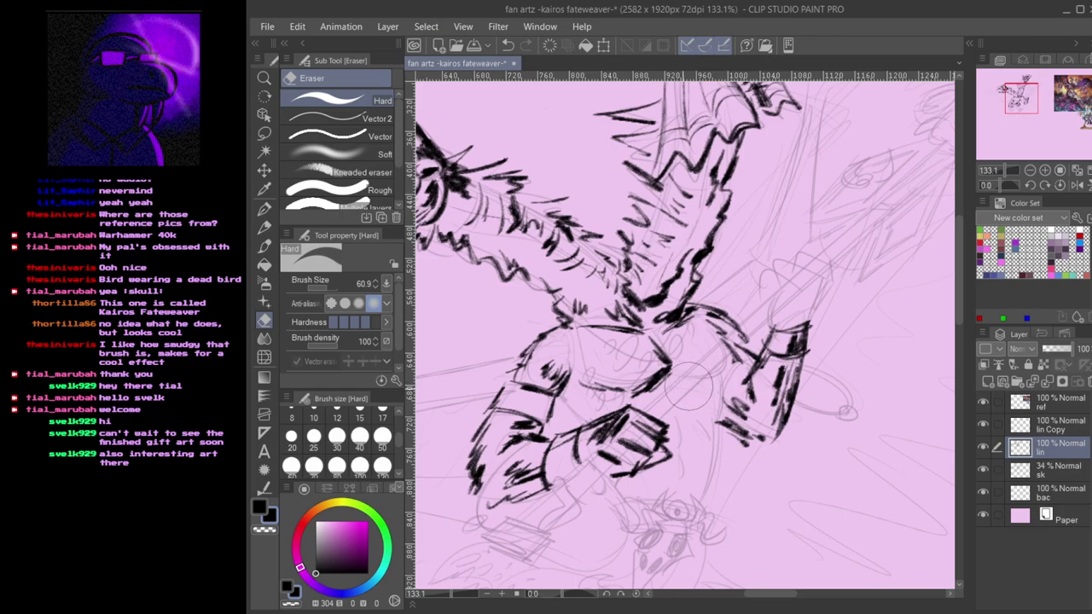
key("b")
key("ctrl+z")
left_click_drag(733, 351, 726, 365)
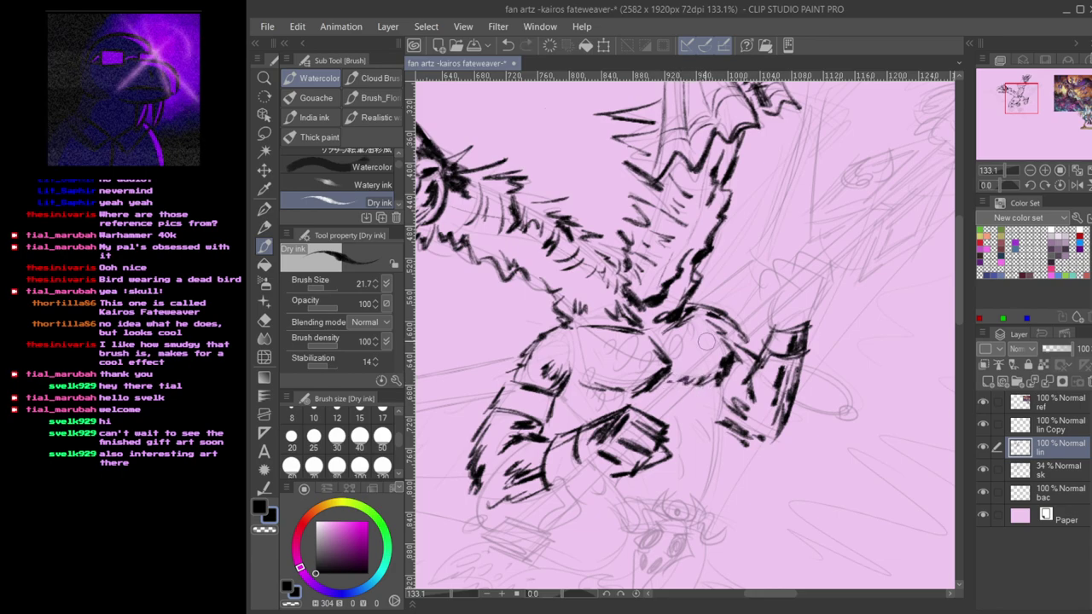
left_click_drag(706, 341, 699, 366)
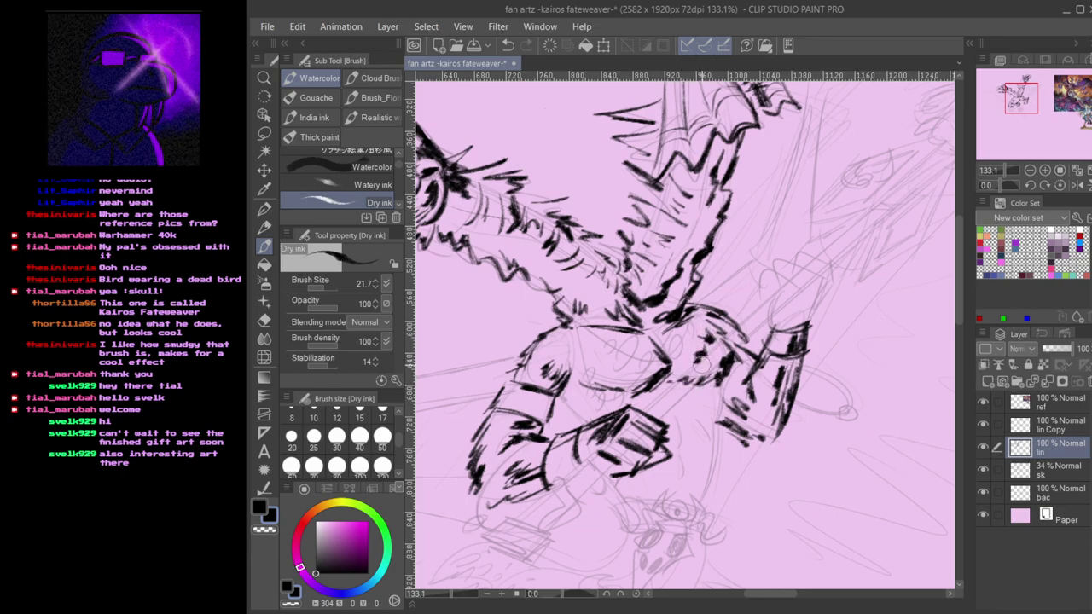
key("alt+Tab")
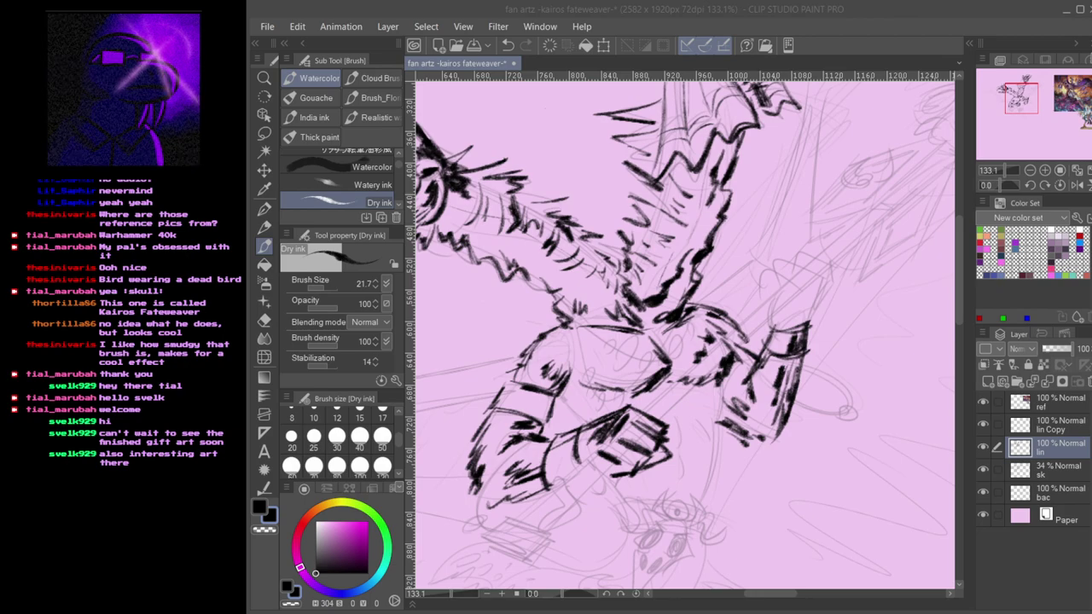
- Ink the raised right-hand fist above the wrist cuff, with separate knuckles and short finger lines
mouse_move(811, 327)
left_mouse_down()
mouse_move(750, 356)
mouse_move(764, 309)
left_mouse_up()
key("ctrl+z")
mouse_move(748, 356)
left_mouse_down()
mouse_move(763, 307)
mouse_move(736, 330)
mouse_move(755, 295)
mouse_move(767, 296)
mouse_move(735, 294)
left_mouse_up()
mouse_move(751, 299)
left_mouse_down()
mouse_move(715, 291)
mouse_move(730, 313)
left_mouse_up()
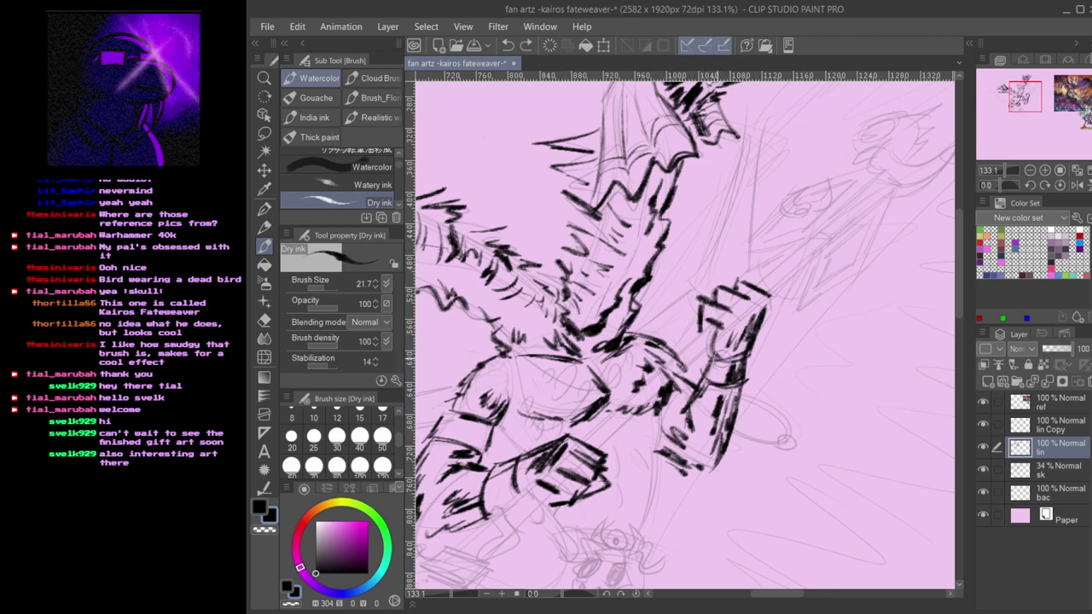
mouse_move(709, 357)
left_mouse_down()
mouse_move(725, 363)
mouse_move(709, 354)
left_mouse_up()
- Examine the two Kairos Fateweaver reference pictures and compare them with the inked figure
mouse_move(772, 248)
left_mouse_down()
mouse_move(704, 325)
mouse_move(803, 180)
left_mouse_up()
mouse_move(600, 334)
left_mouse_down()
mouse_move(715, 301)
mouse_move(749, 411)
left_mouse_up()
left_click_drag(674, 327, 713, 359)
scroll(770, 378, "down", 4)
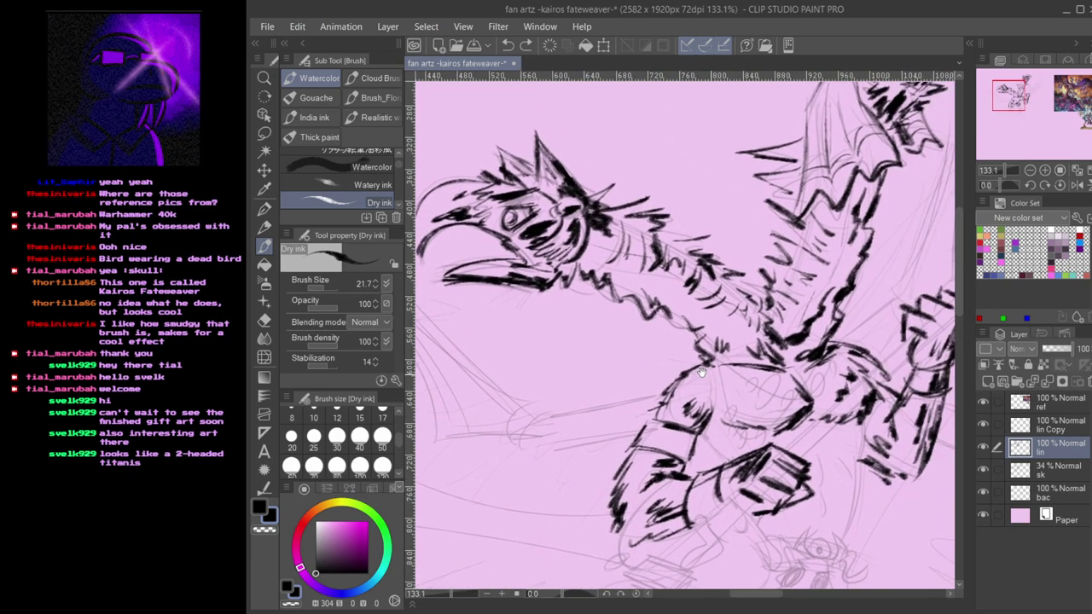
mouse_move(904, 369)
left_mouse_down()
mouse_move(768, 364)
mouse_move(523, 398)
left_mouse_up()
mouse_move(869, 373)
left_mouse_down()
mouse_move(654, 372)
mouse_move(680, 348)
mouse_move(684, 320)
left_mouse_up()
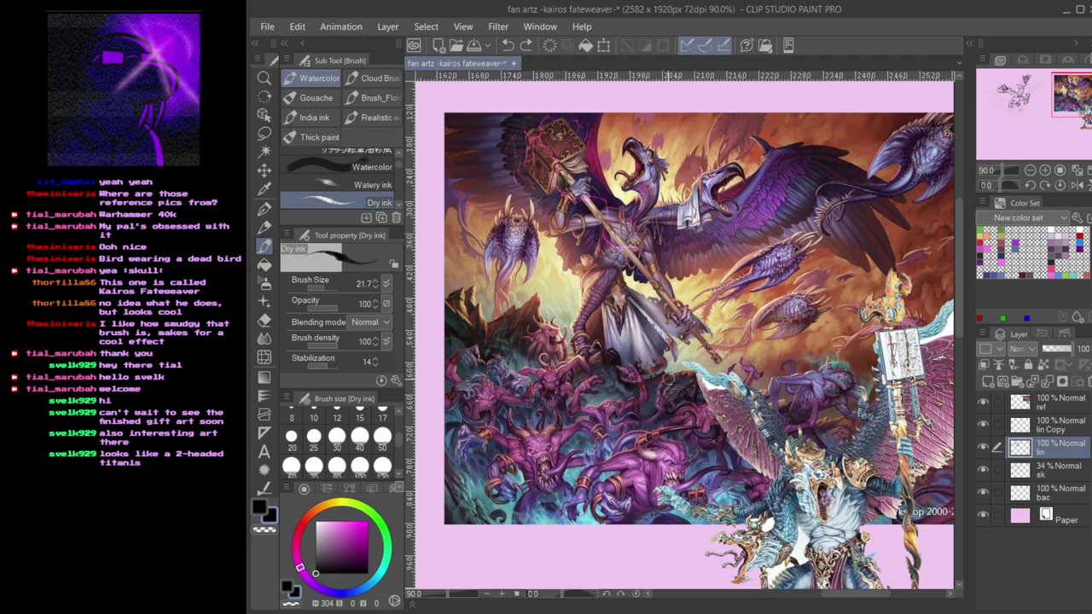
left_click_drag(577, 389, 770, 385)
mouse_move(624, 373)
left_mouse_down()
mouse_move(806, 389)
mouse_move(803, 348)
left_mouse_up()
left_click_drag(641, 342, 689, 399)
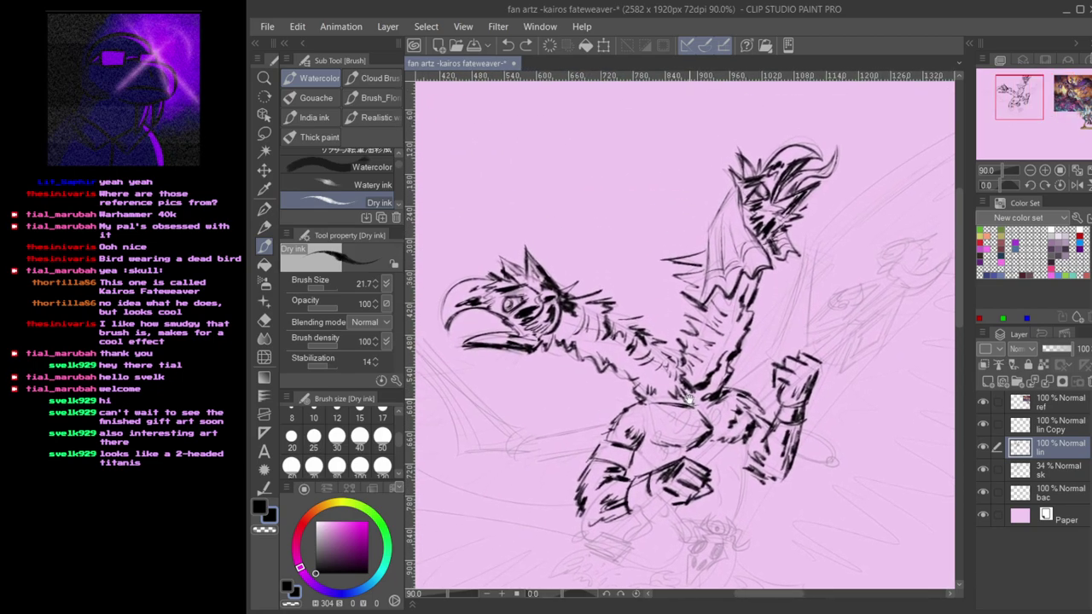
left_click_drag(616, 376, 696, 393)
left_click_drag(598, 393, 685, 398)
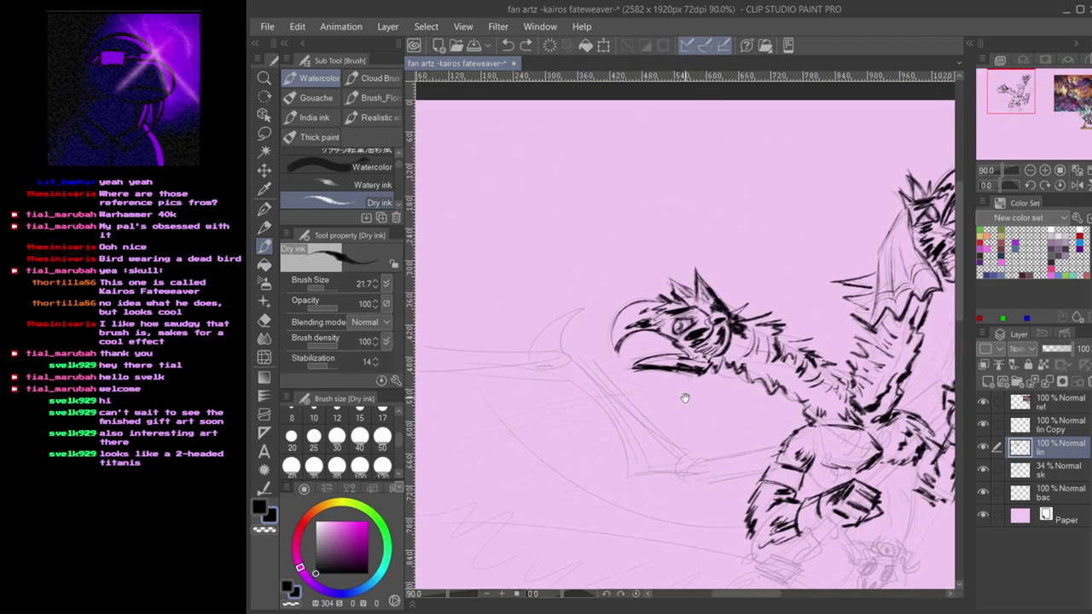
- Erase the thick underside of the left-hand head's lower beak and redraw it as a thinner, nearly straight line
key("e")
scroll(685, 397, "up", 3)
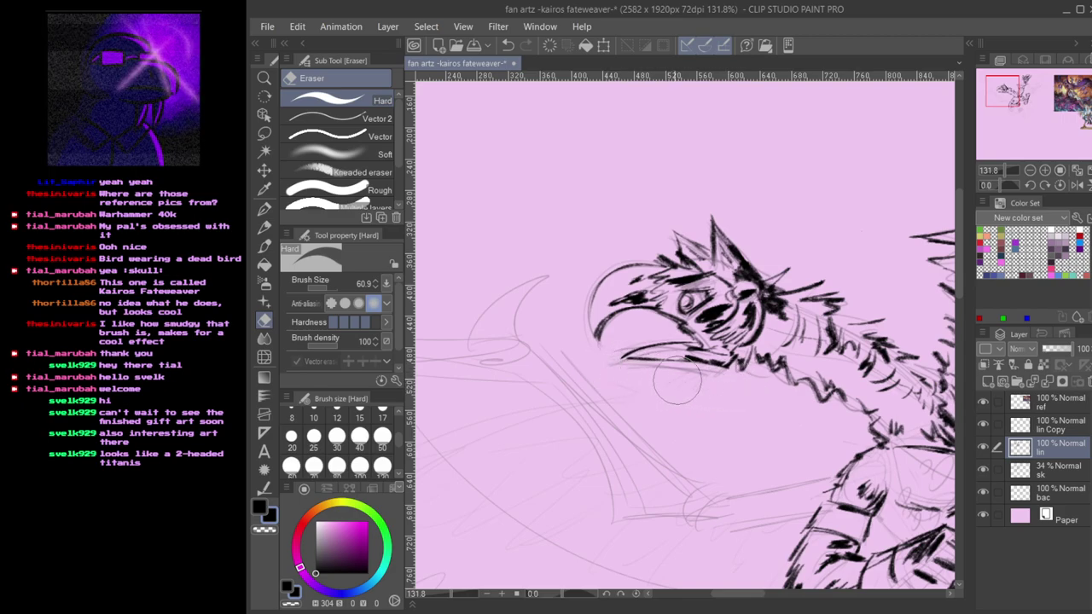
key("b")
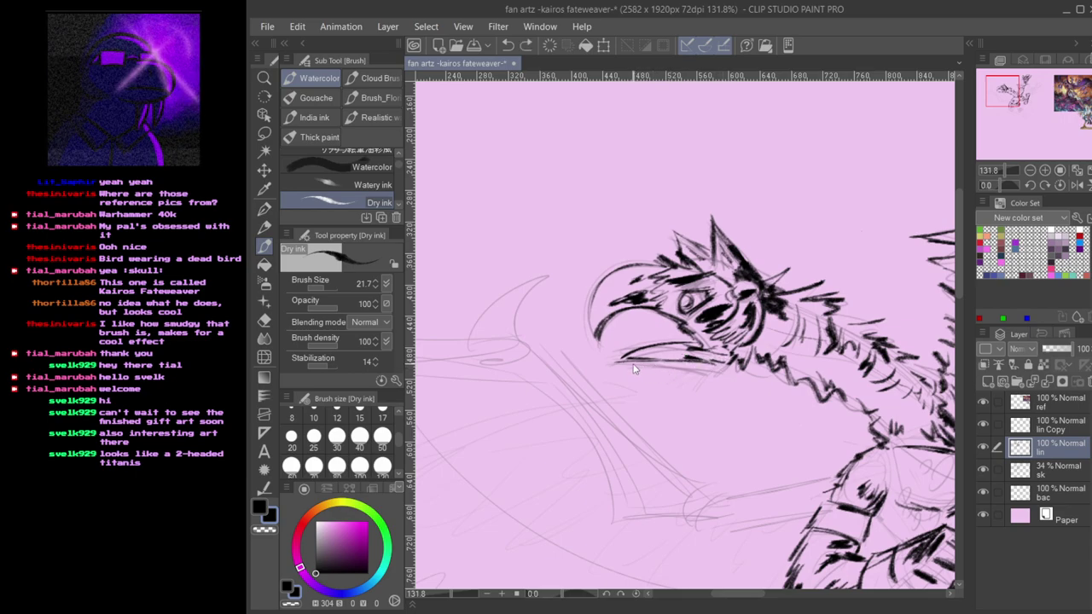
left_click_drag(626, 365, 725, 365)
key("ctrl+z")
left_click_drag(615, 363, 739, 368)
key("ctrl+z")
mouse_move(619, 358)
left_mouse_down()
mouse_move(730, 362)
mouse_move(680, 342)
left_mouse_up()
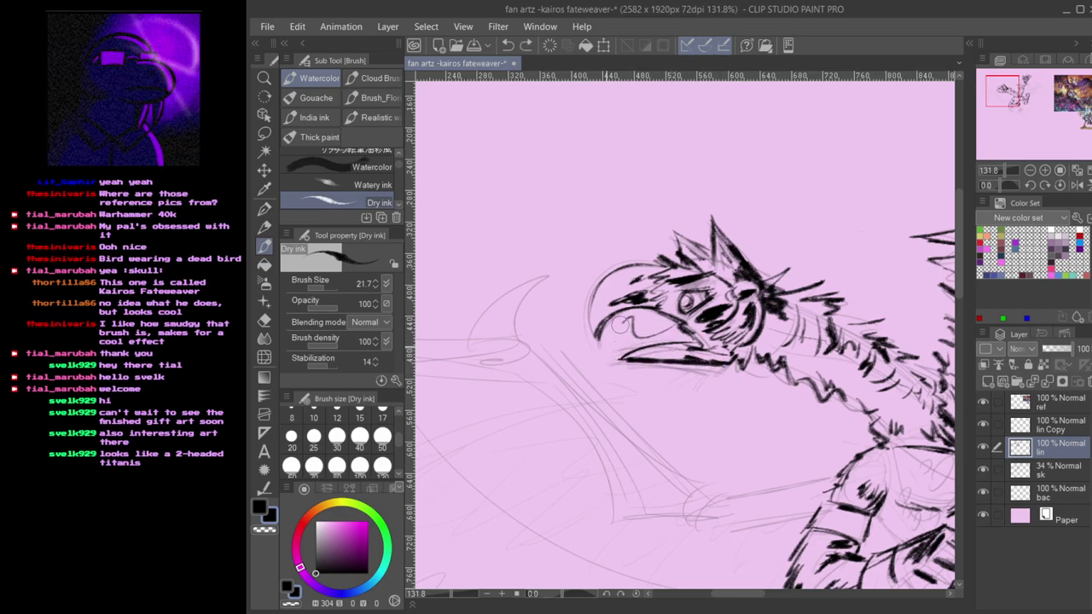
left_click_drag(611, 328, 587, 372)
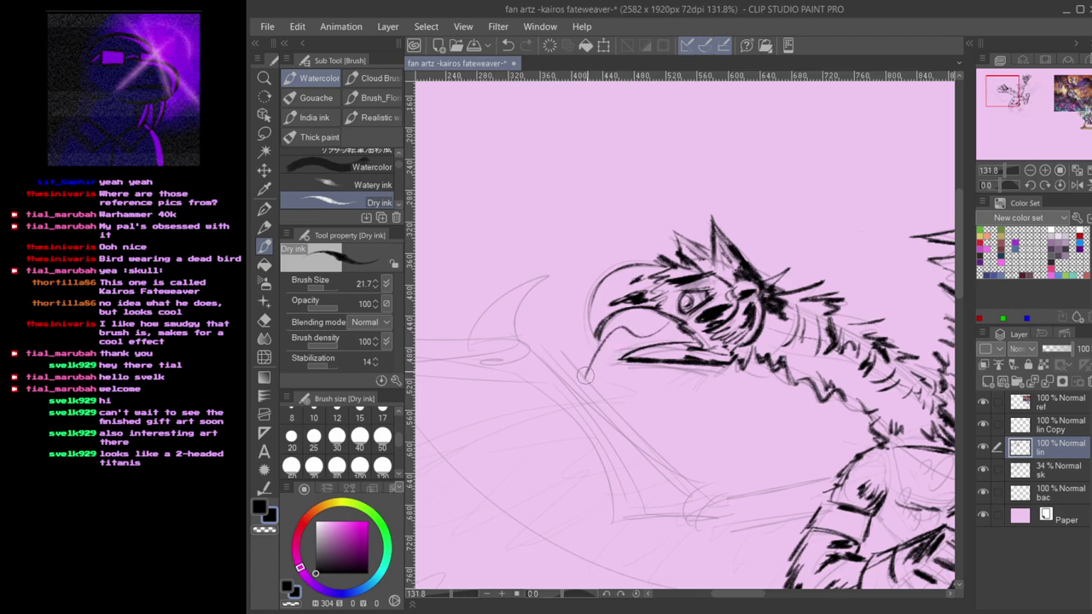
key("ctrl+z")
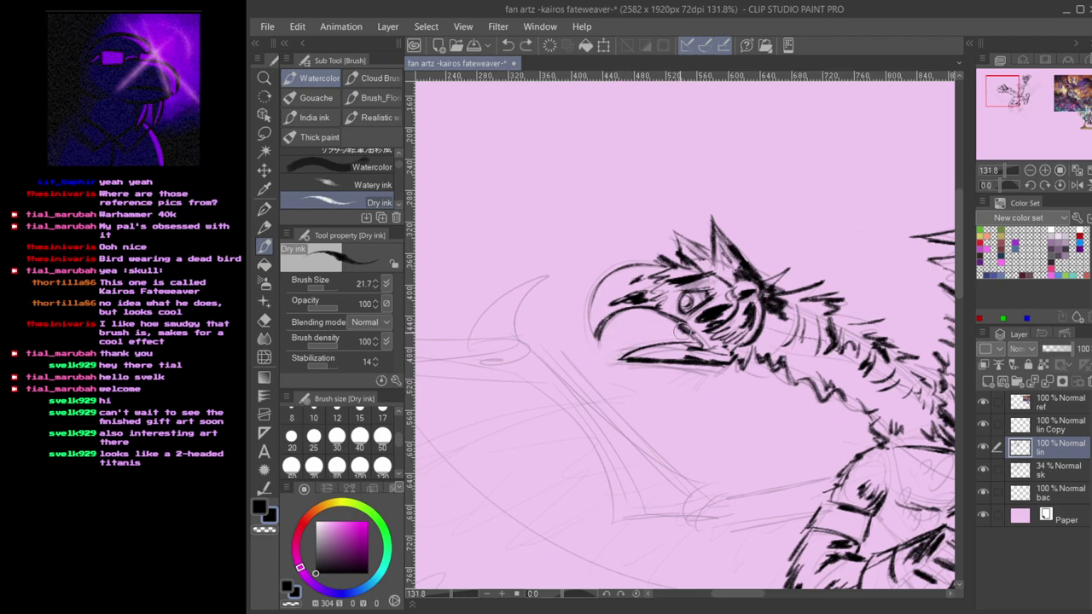
key("ctrl+z")
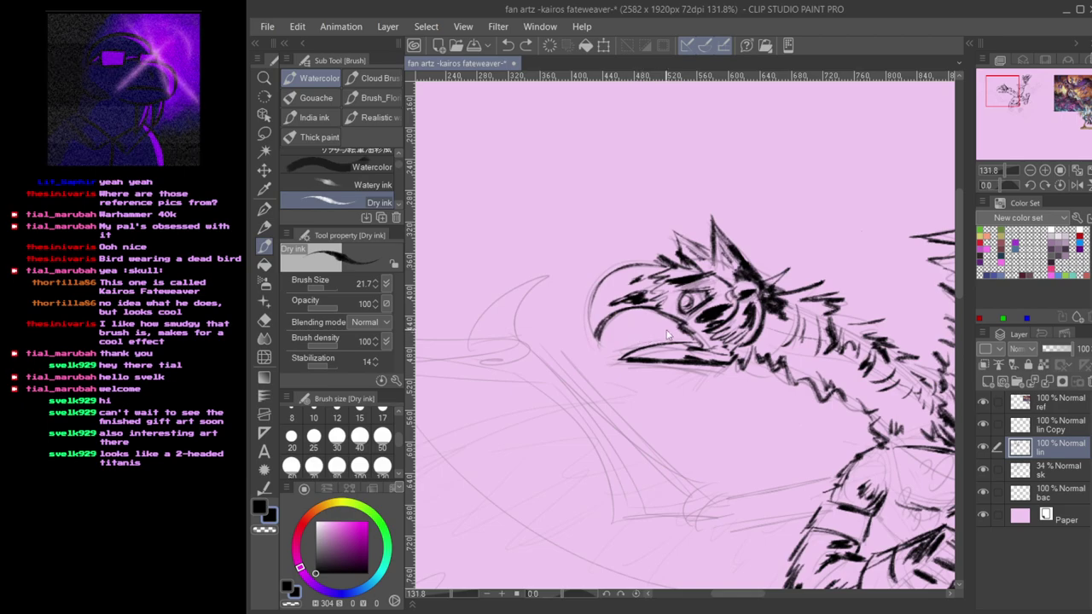
left_click_drag(645, 335, 589, 383)
key("ctrl+z")
mouse_move(608, 334)
left_mouse_down()
mouse_move(589, 384)
mouse_move(633, 359)
mouse_move(592, 361)
mouse_move(640, 352)
mouse_move(648, 337)
mouse_move(593, 364)
left_mouse_up()
key("ctrl+z")
- Make the lin Copy layer active and rotate the canvas view to -2.6 degrees
left_click_drag(791, 404, 585, 359)
left_click_drag(933, 305, 704, 391)
left_click_drag(748, 434, 733, 383)
left_click_drag(631, 427, 876, 300)
left_click_drag(833, 400, 756, 359)
left_click(1012, 430)
left_click_drag(999, 184, 999, 184)
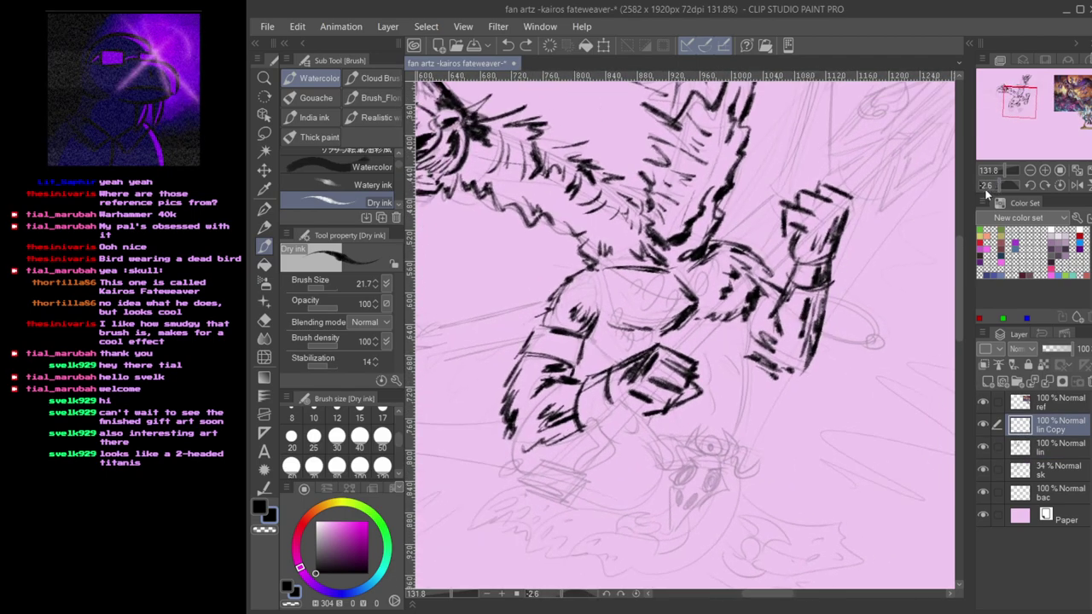
left_click_drag(798, 341, 770, 349)
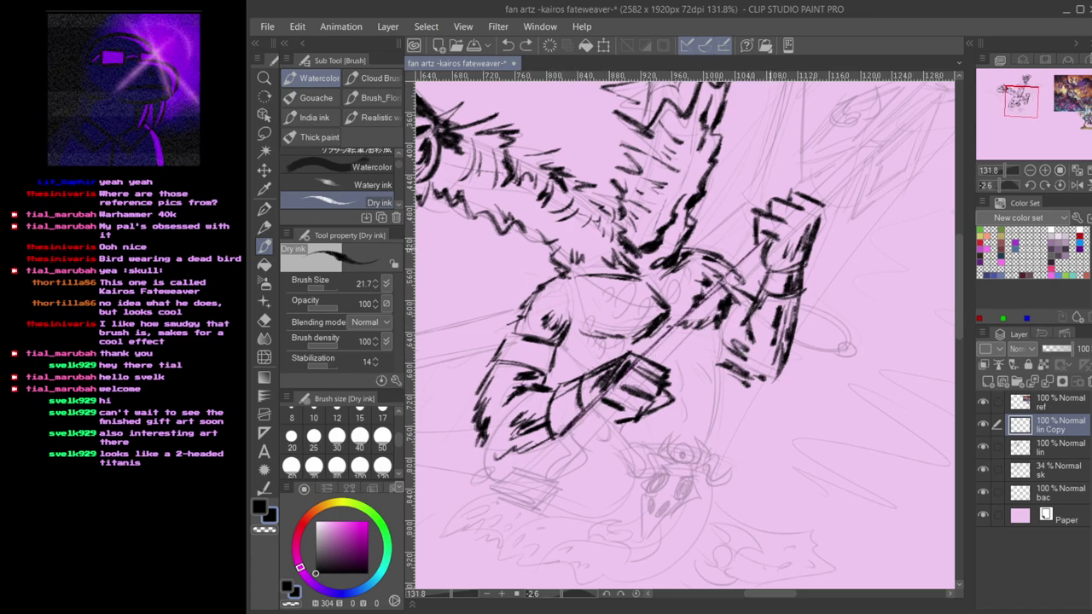
key("ctrl+z")
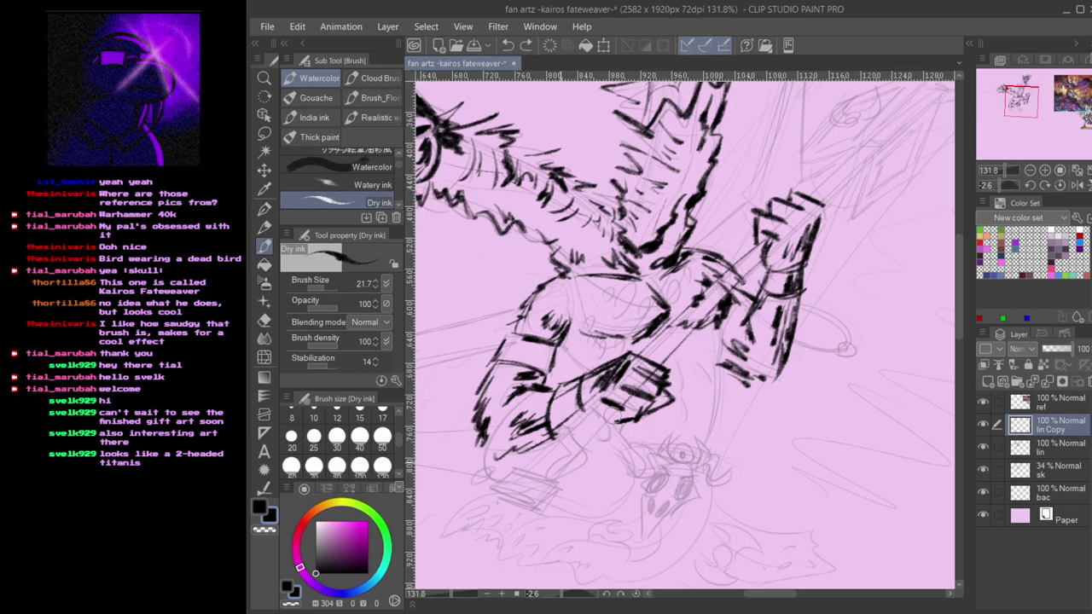
left_click_drag(753, 267, 559, 445)
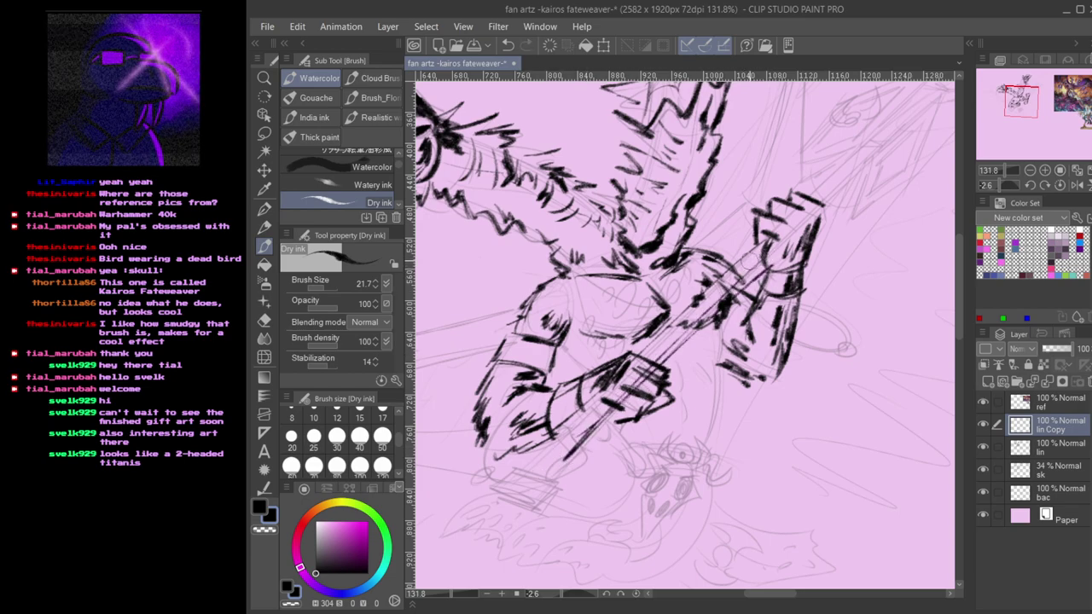
key("ctrl+z")
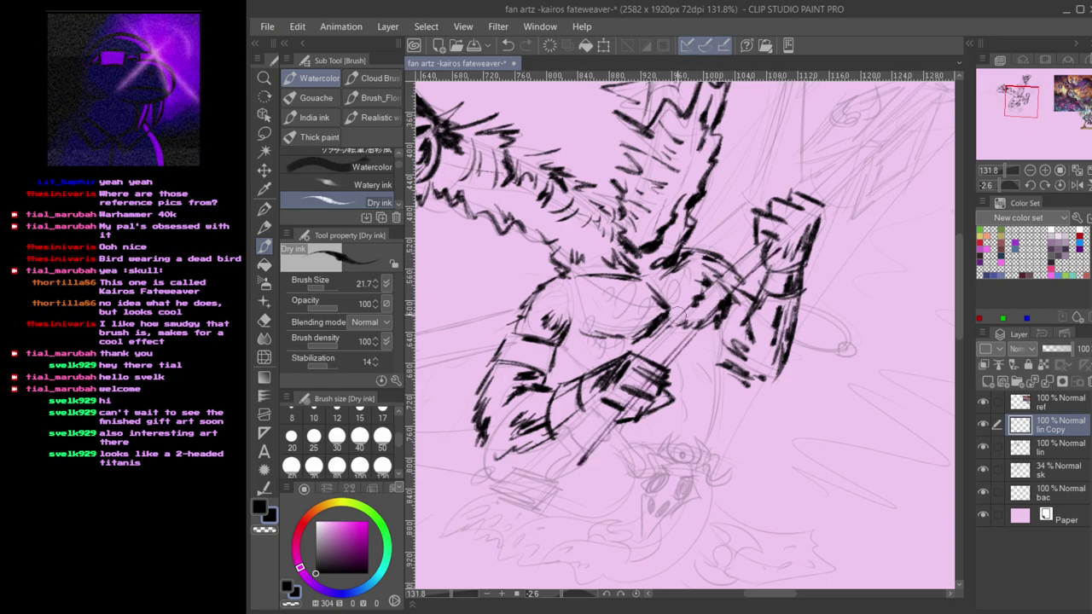
mouse_move(764, 249)
left_mouse_down()
mouse_move(560, 454)
mouse_move(759, 254)
left_mouse_up()
key("ctrl+z")
mouse_move(560, 476)
left_mouse_down()
mouse_move(753, 268)
mouse_move(570, 445)
left_mouse_up()
key("ctrl+z")
key("ctrl+z")
left_click_drag(767, 260, 580, 452)
left_click_drag(697, 328, 565, 466)
key("ctrl+z")
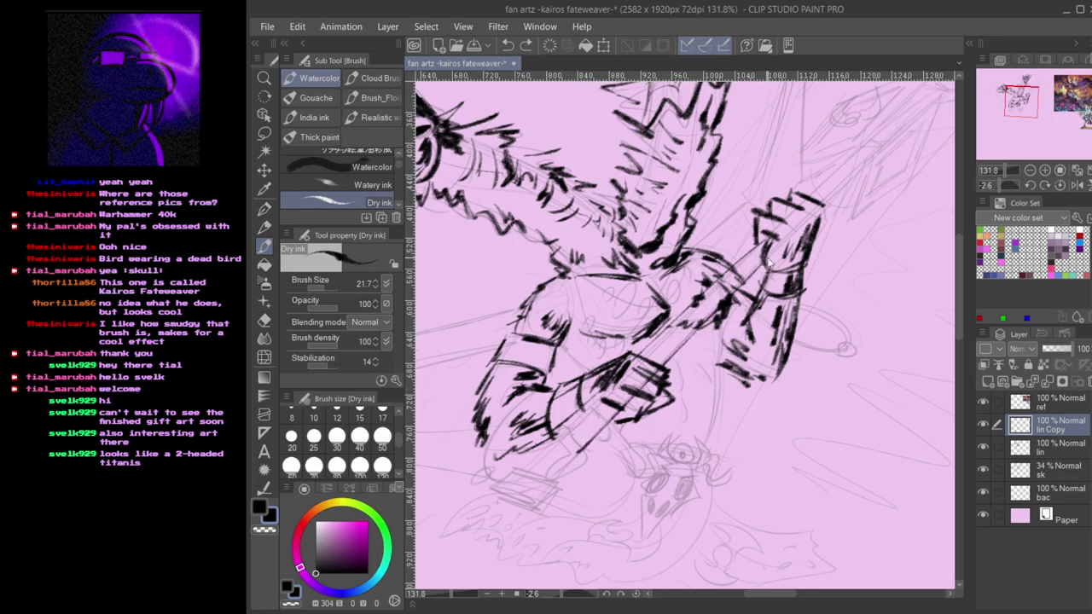
key("ctrl+z")
scroll(802, 232, "down", 2)
key("ctrl+z")
- Ink a short dark cap above the raised fist and the first long edge of the staff's shaft down across both hands
left_click_drag(856, 163, 825, 208)
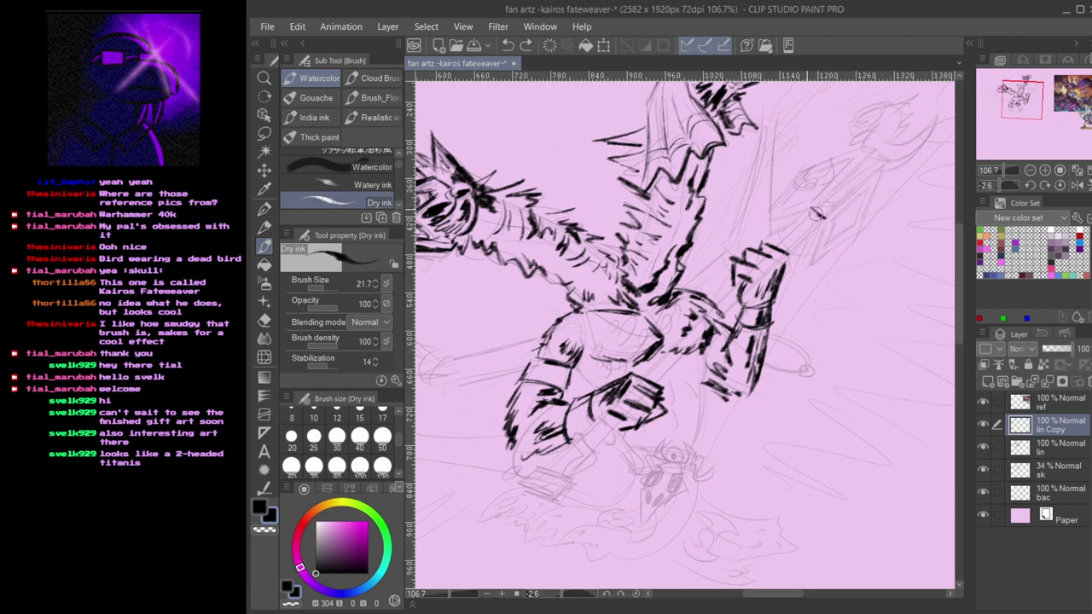
mouse_move(808, 207)
left_mouse_down()
mouse_move(825, 217)
mouse_move(702, 308)
mouse_move(724, 300)
mouse_move(558, 469)
left_mouse_up()
key("ctrl+z")
key("ctrl+z")
key("ctrl+z")
left_click_drag(812, 213, 551, 462)
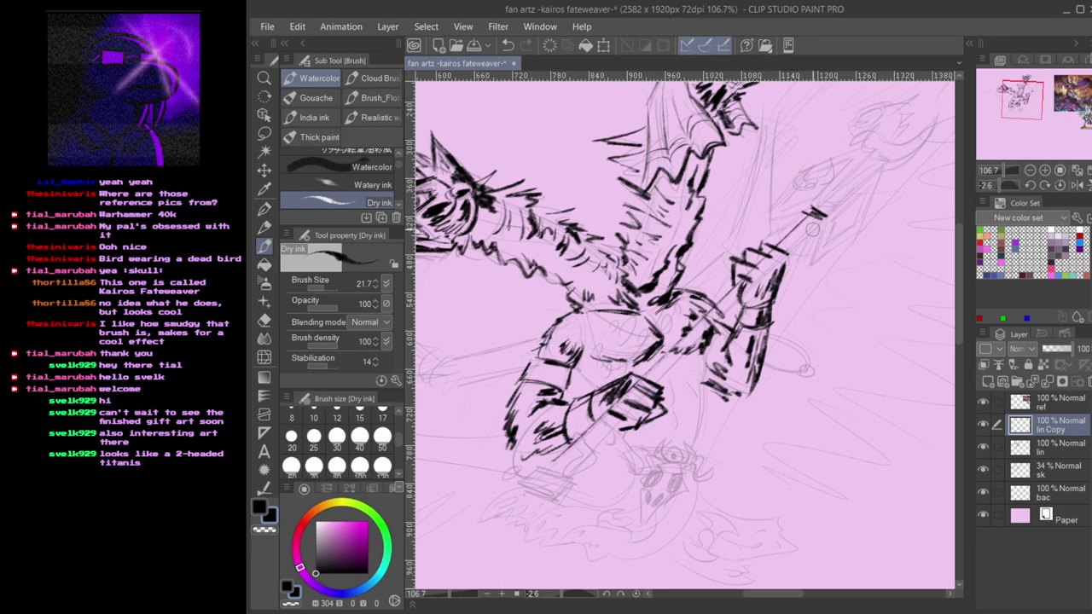
- Ink the second long edge of the staff's shaft parallel to the first, from the cap down past the lower fist
left_click_drag(823, 217, 581, 492)
key("ctrl+z")
mouse_move(823, 217)
left_mouse_down()
mouse_move(631, 379)
mouse_move(550, 484)
left_mouse_up()
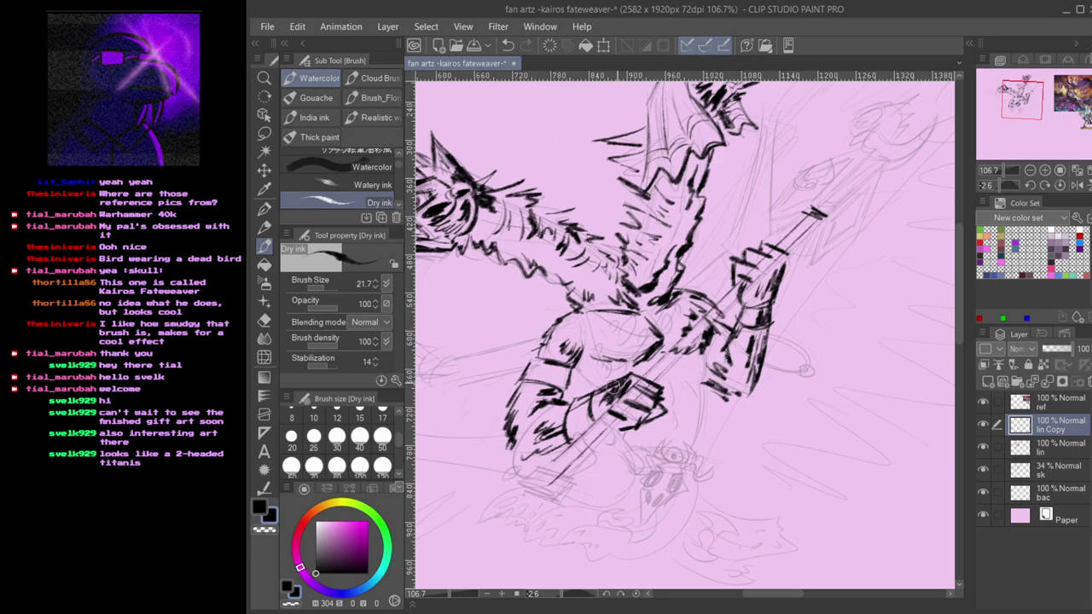
key("ctrl+z")
left_click_drag(822, 218, 554, 489)
key("ctrl+z")
left_click_drag(823, 220, 573, 467)
key("ctrl+z")
left_click_drag(821, 212, 668, 368)
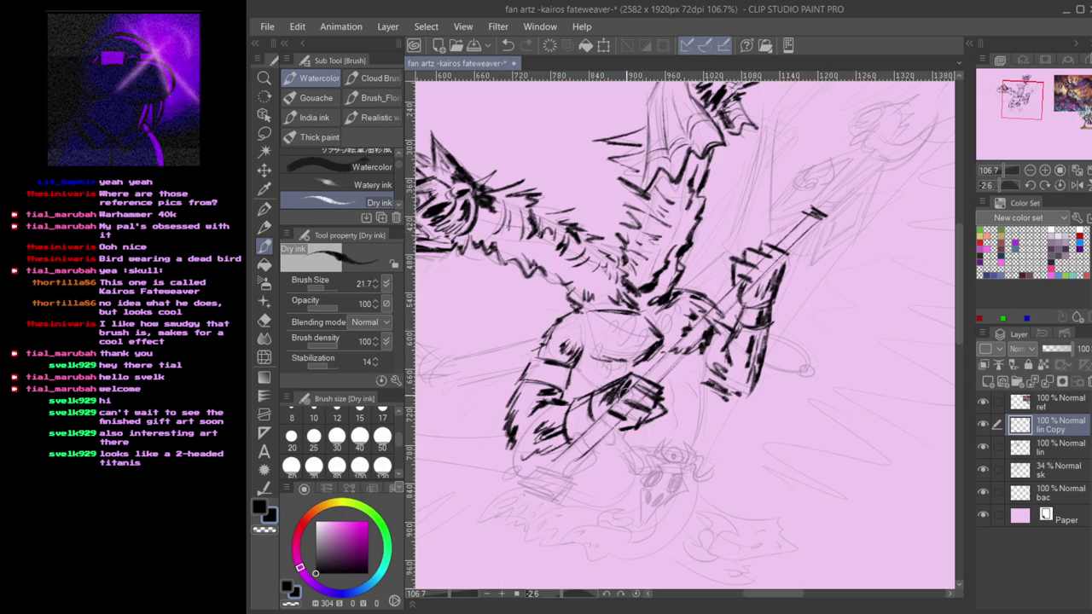
- Erase the overrunning ends of the staff's shaft below the left-hand forearm
scroll(620, 439, "up", 5)
mouse_move(620, 439)
left_mouse_down()
mouse_move(683, 374)
mouse_move(747, 341)
left_mouse_up()
key("e")
left_click_drag(673, 390, 681, 377)
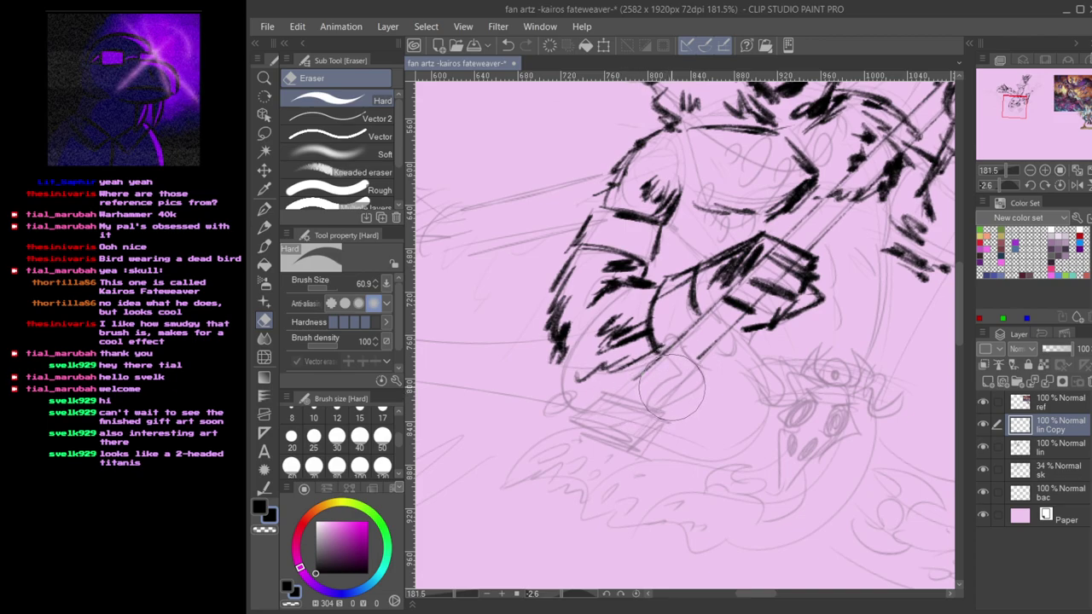
- Ink the ragged contour below the left-hand forearm and the banded cuff beneath it with heavy dark shading
key("b")
mouse_move(667, 344)
left_mouse_down()
mouse_move(684, 391)
mouse_move(686, 337)
mouse_move(695, 370)
mouse_move(682, 391)
mouse_move(685, 340)
mouse_move(694, 374)
mouse_move(653, 418)
mouse_move(642, 409)
mouse_move(670, 349)
left_mouse_up()
key("ctrl+z")
key("ctrl+z")
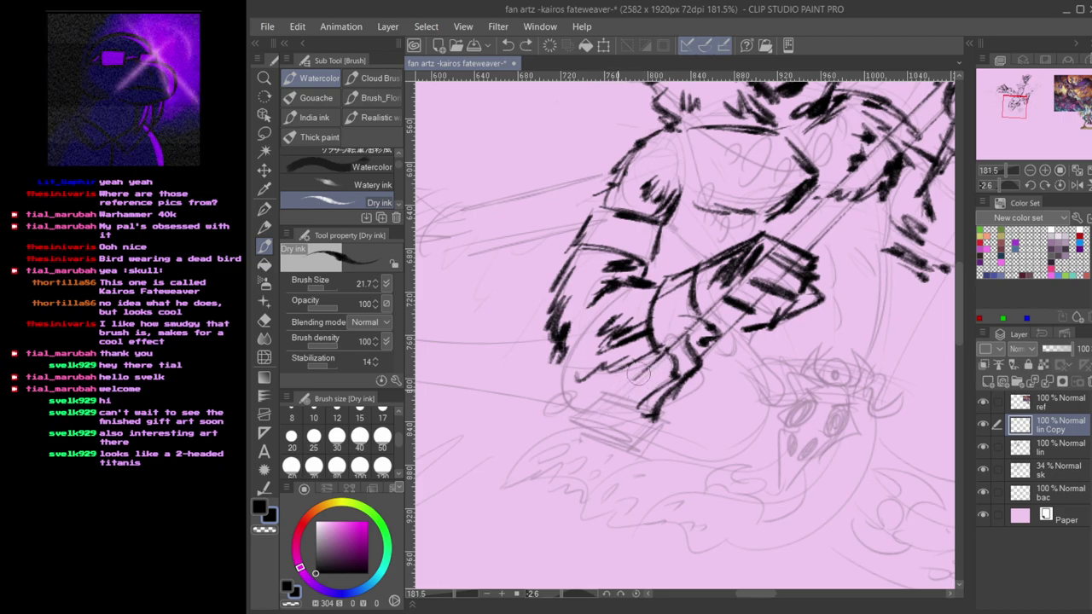
mouse_move(595, 395)
left_mouse_down()
mouse_move(644, 405)
mouse_move(593, 402)
mouse_move(613, 406)
mouse_move(573, 420)
mouse_move(640, 442)
left_mouse_up()
key("ctrl+z")
mouse_move(578, 420)
left_mouse_down()
mouse_move(635, 441)
mouse_move(607, 423)
mouse_move(575, 431)
mouse_move(631, 449)
mouse_move(643, 427)
mouse_move(634, 457)
mouse_move(628, 444)
mouse_move(573, 428)
mouse_move(572, 397)
left_mouse_up()
key("ctrl+z")
left_click_drag(735, 304, 631, 395)
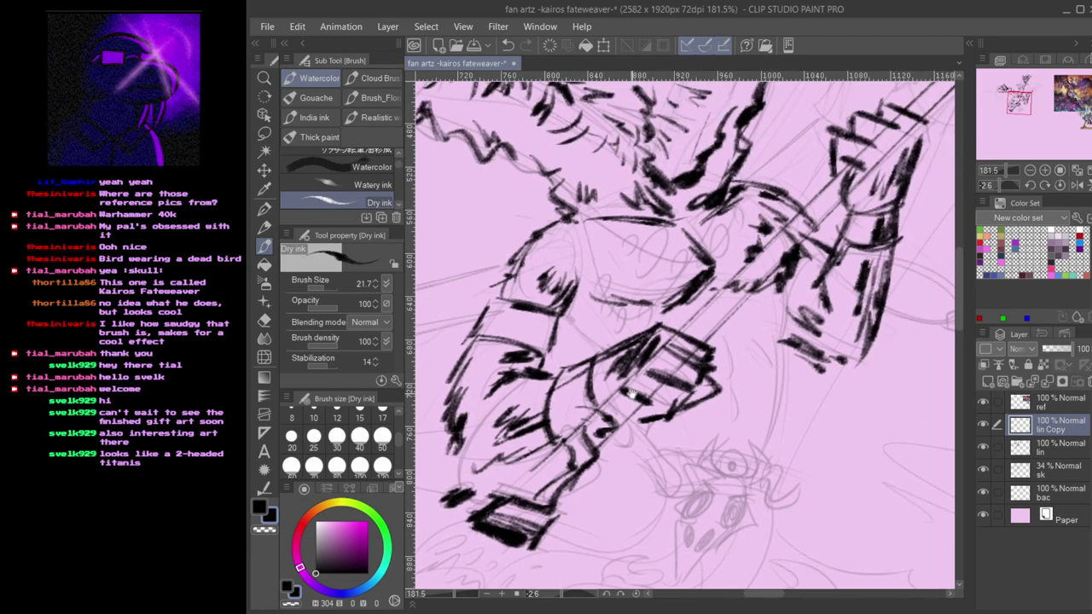
- Ink dark shading along the staff's shaft between the raised fist and the right-hand shoulder
left_click_drag(564, 328, 602, 357)
key("ctrl+z")
left_click_drag(693, 330, 651, 375)
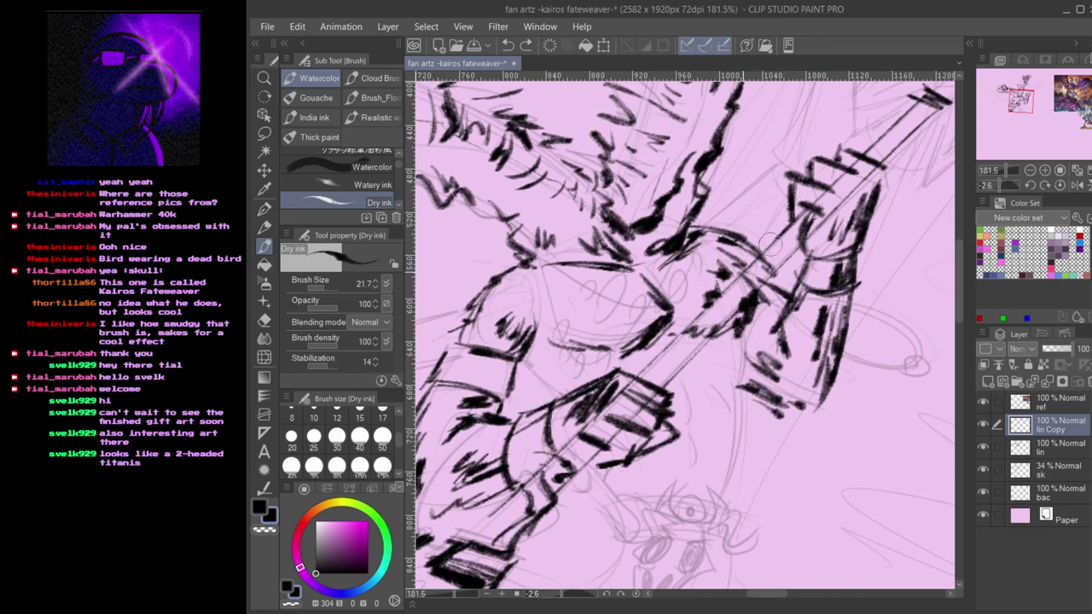
key("ctrl+z")
left_click_drag(804, 210, 641, 375)
key("ctrl+z")
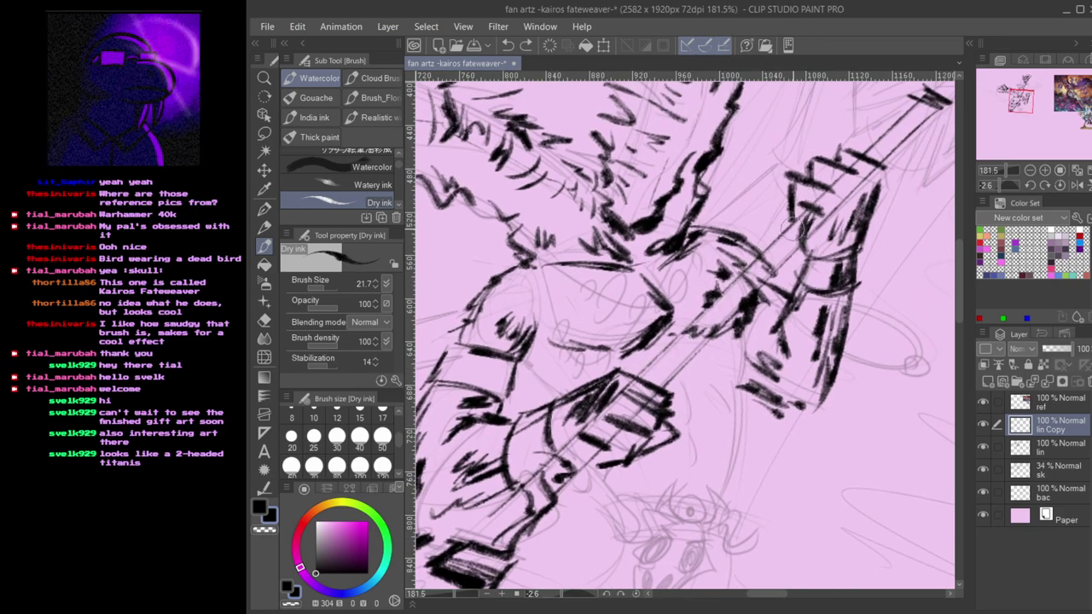
left_click_drag(804, 236, 656, 380)
key("ctrl+z")
left_click_drag(795, 241, 712, 326)
key("ctrl+z")
left_click_drag(793, 242, 725, 295)
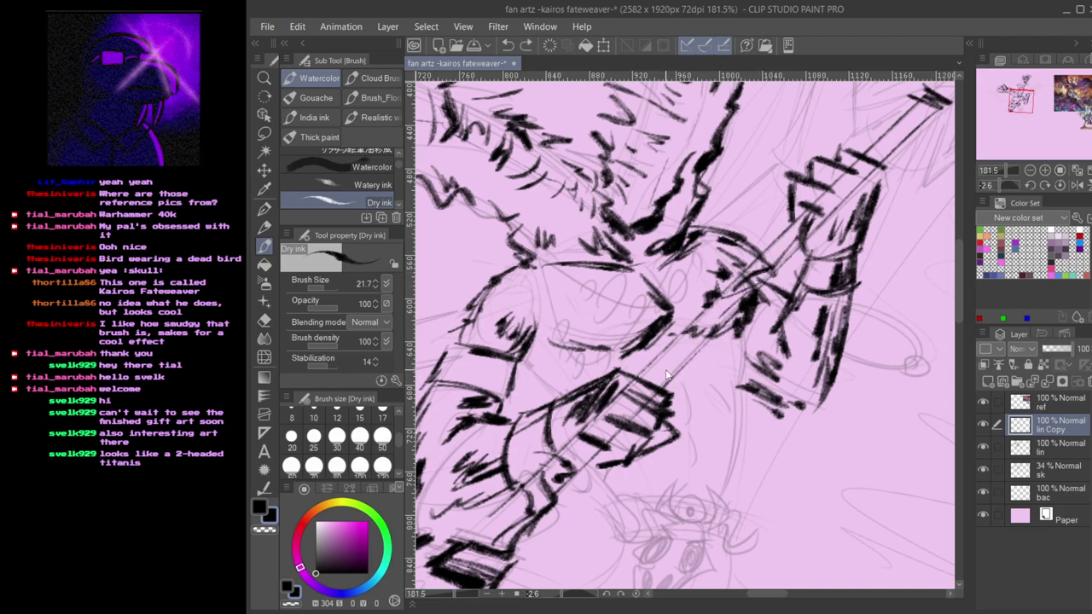
mouse_move(678, 344)
left_mouse_down()
mouse_move(649, 358)
mouse_move(696, 359)
mouse_move(658, 371)
mouse_move(692, 364)
mouse_move(661, 384)
left_mouse_up()
- Ink diagonal dark bands on the short section of shaft between the raised fist and its cap
mouse_move(720, 330)
left_mouse_down()
mouse_move(699, 351)
mouse_move(808, 220)
left_mouse_up()
key("ctrl+z")
mouse_move(887, 150)
left_mouse_down()
mouse_move(724, 314)
mouse_move(755, 287)
left_mouse_up()
key("ctrl+z")
mouse_move(711, 334)
left_mouse_down()
mouse_move(768, 280)
mouse_move(721, 328)
left_mouse_up()
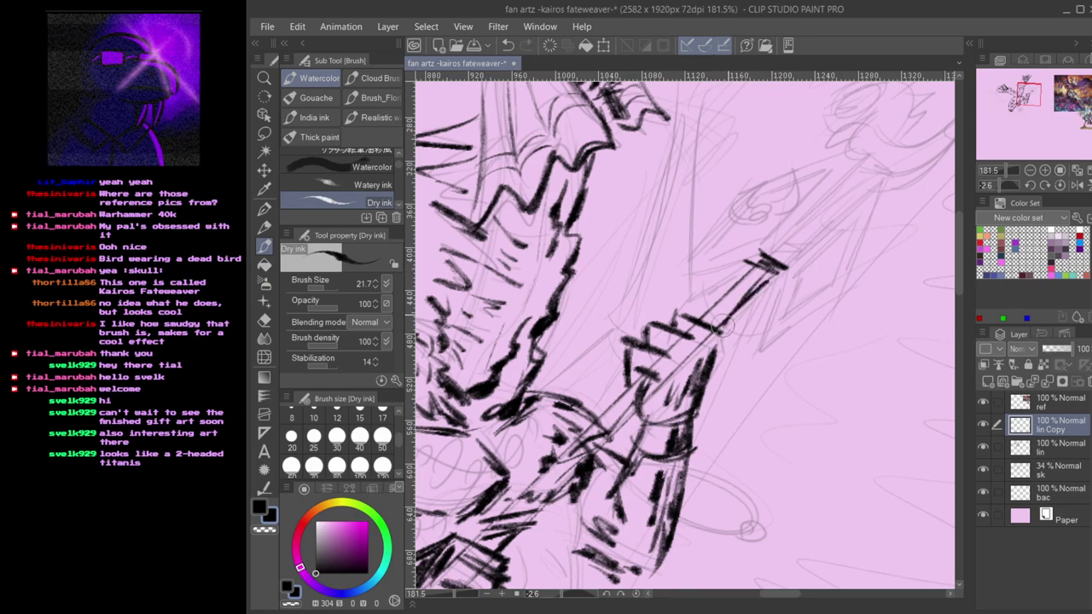
key("ctrl+z")
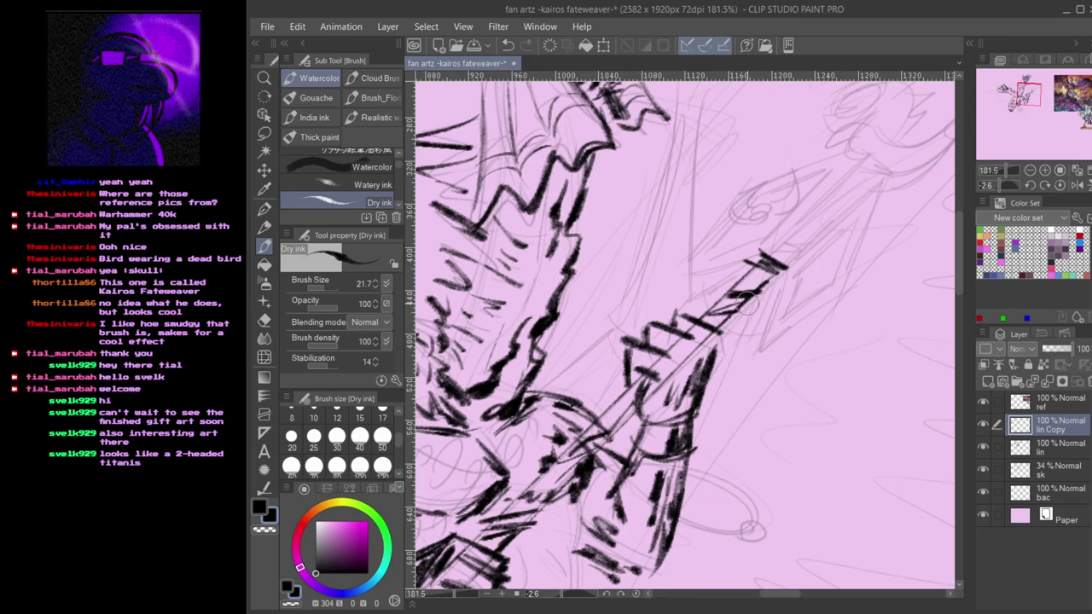
left_click_drag(748, 284, 767, 280)
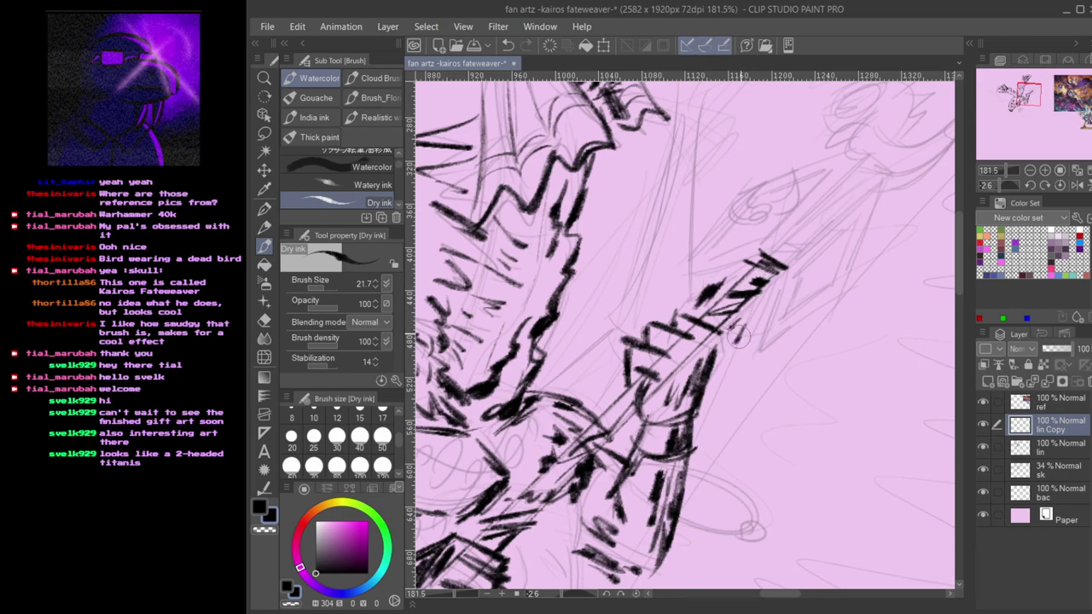
- Add short dark shading marks along the staff's shaft below the raised fist down to the lower fist
left_click_drag(644, 426, 687, 368)
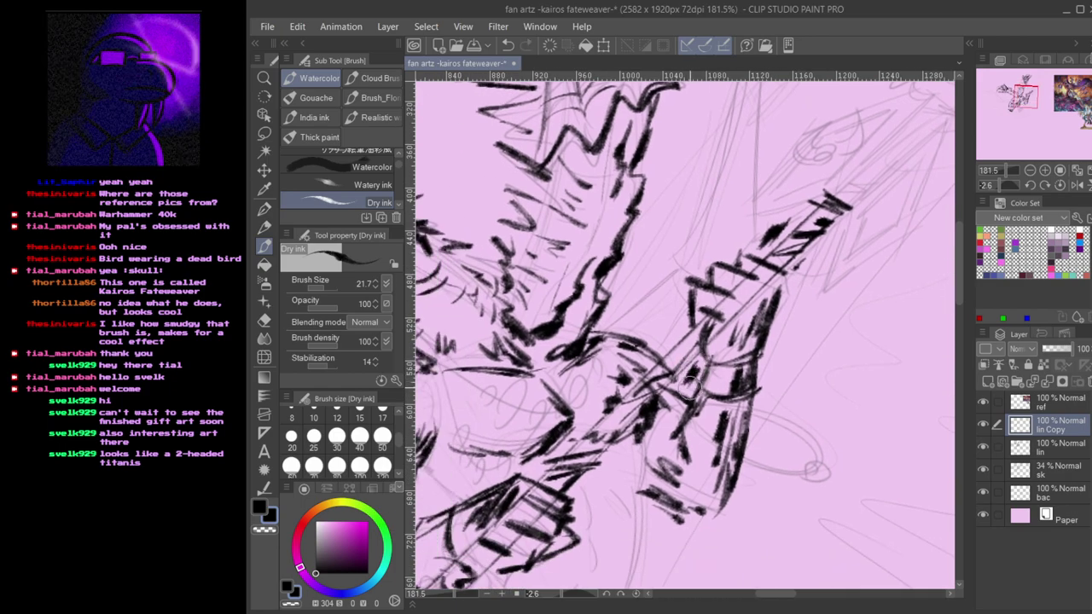
left_click_drag(629, 453, 708, 341)
left_click_drag(644, 433, 723, 370)
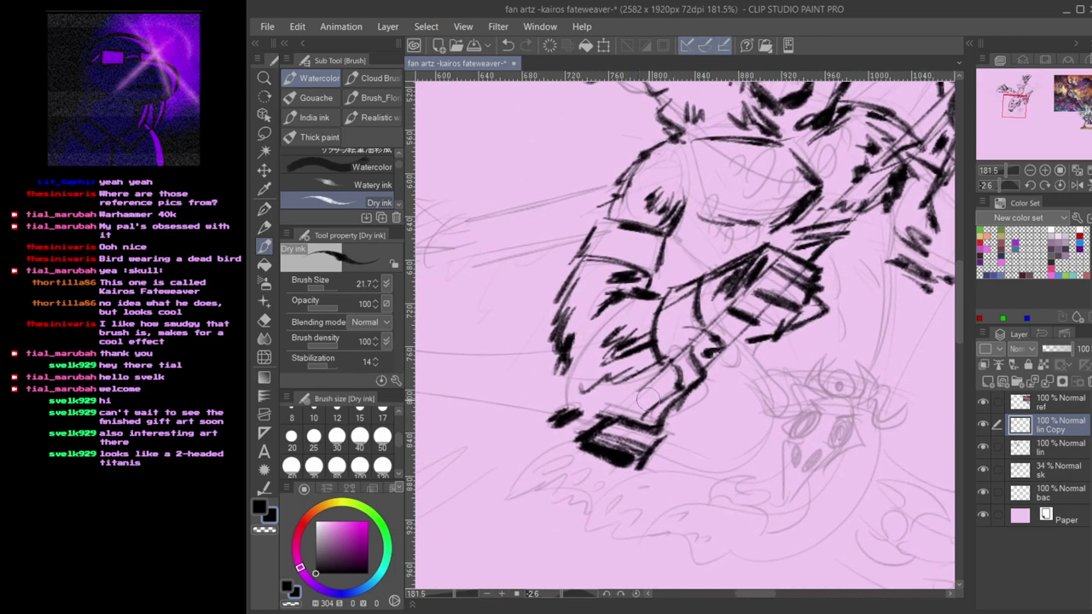
mouse_move(759, 302)
left_mouse_down()
mouse_move(652, 413)
mouse_move(682, 427)
mouse_move(707, 405)
mouse_move(686, 388)
mouse_move(559, 469)
left_mouse_up()
- Erase excess ink around the staff's shaft between the fists, working on the lin layer with the Hard eraser at size 24.5
key("e")
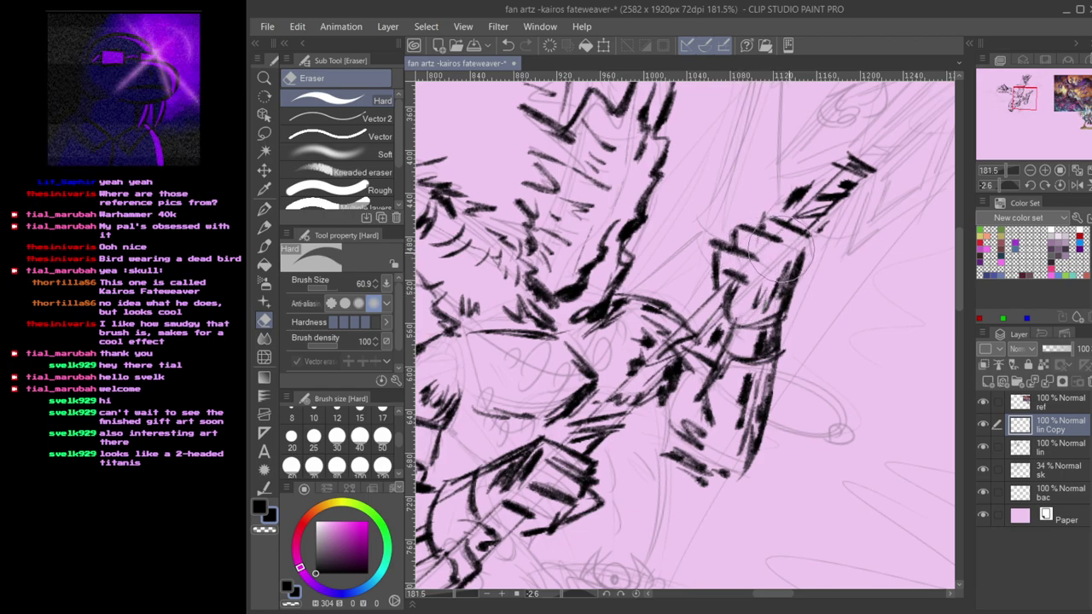
mouse_move(683, 319)
left_mouse_down()
mouse_move(684, 307)
mouse_move(755, 301)
mouse_move(737, 319)
mouse_move(777, 296)
left_mouse_up()
left_click(701, 309, "ctrl+shift")
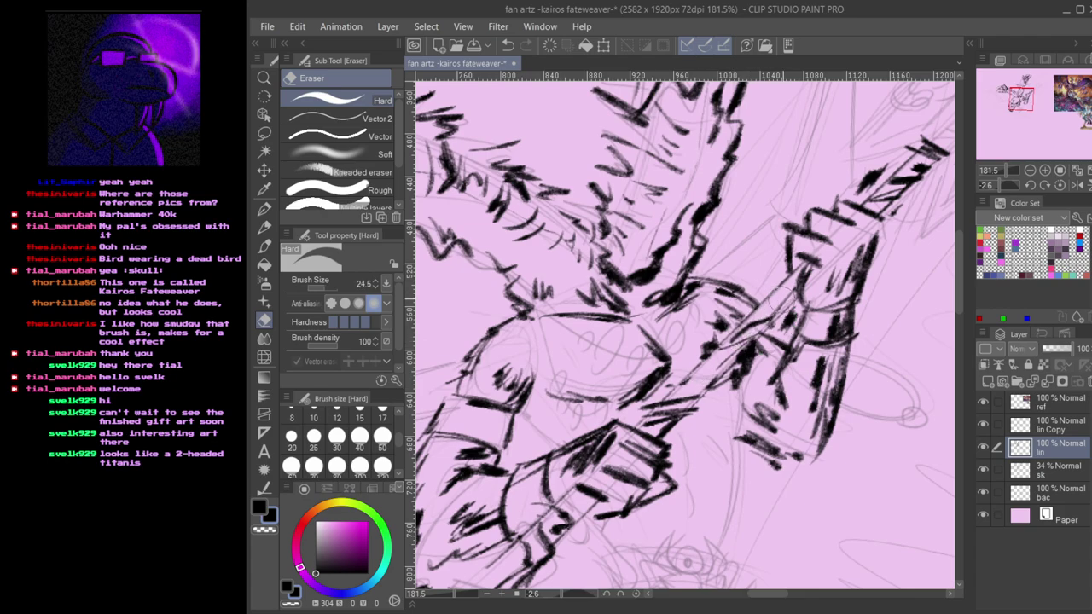
mouse_move(750, 337)
left_mouse_down()
mouse_move(724, 340)
mouse_move(699, 381)
mouse_move(721, 355)
mouse_move(647, 424)
left_mouse_up()
left_click_drag(756, 300, 702, 370)
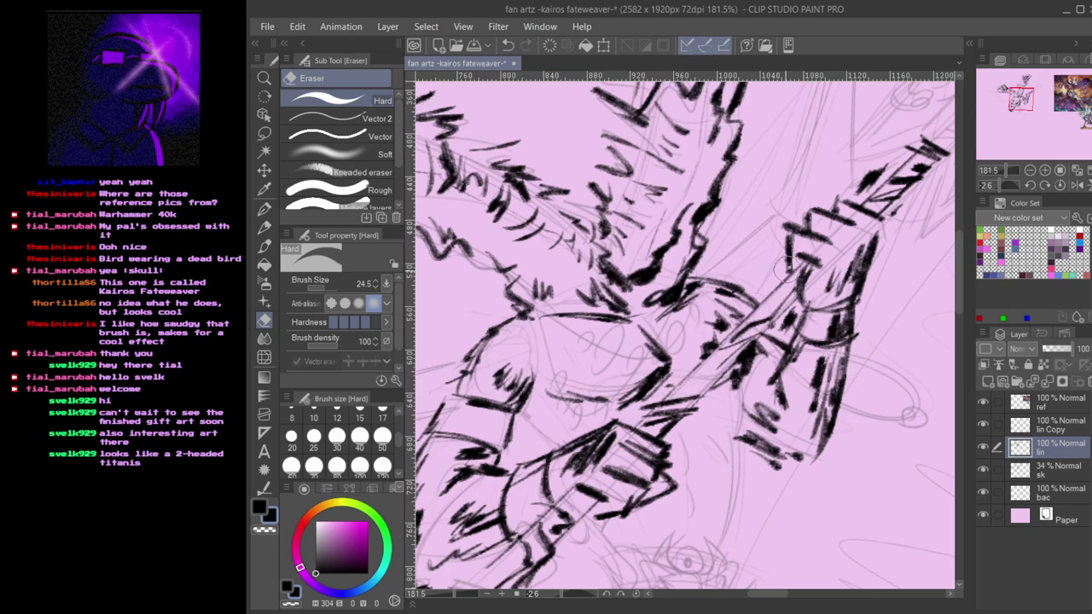
mouse_move(758, 305)
left_mouse_down()
mouse_move(645, 432)
mouse_move(673, 405)
mouse_move(646, 418)
left_mouse_up()
key("ctrl+z")
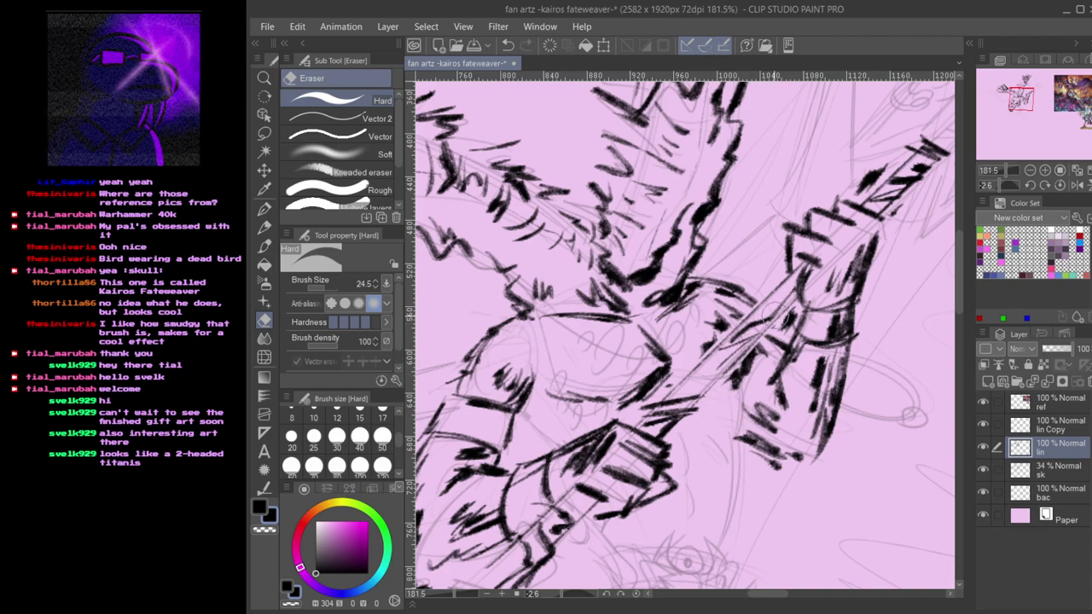
left_click_drag(630, 463, 736, 344)
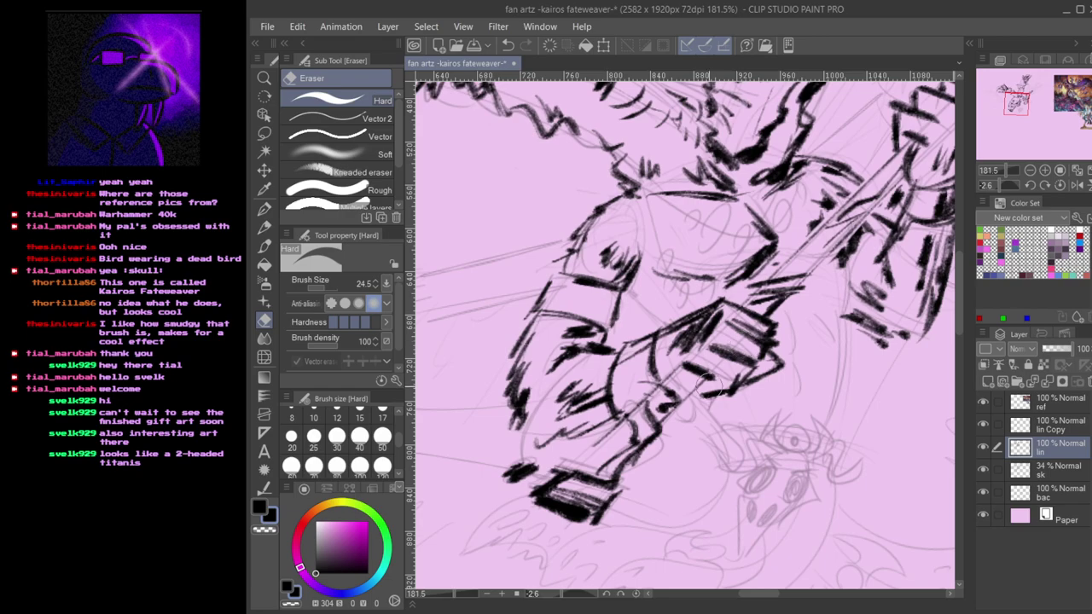
mouse_move(669, 372)
left_mouse_down()
mouse_move(622, 419)
mouse_move(659, 410)
left_mouse_up()
left_click_drag(734, 392, 538, 522)
left_click_drag(784, 234, 723, 325)
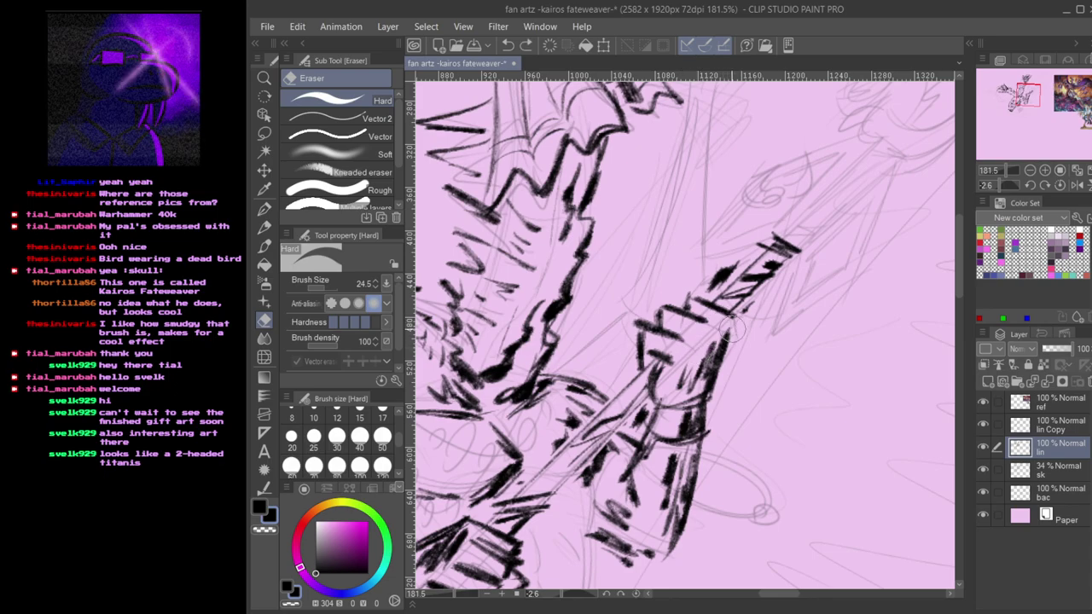
- On the lin Copy layer, ink the two long parallel edges of the staff's head above the cap with the Dry ink brush
key("b")
left_click(1056, 424)
left_click_drag(829, 181, 741, 301)
mouse_move(685, 358)
left_mouse_down()
mouse_move(779, 261)
mouse_move(723, 352)
mouse_move(819, 270)
mouse_move(725, 351)
left_mouse_up()
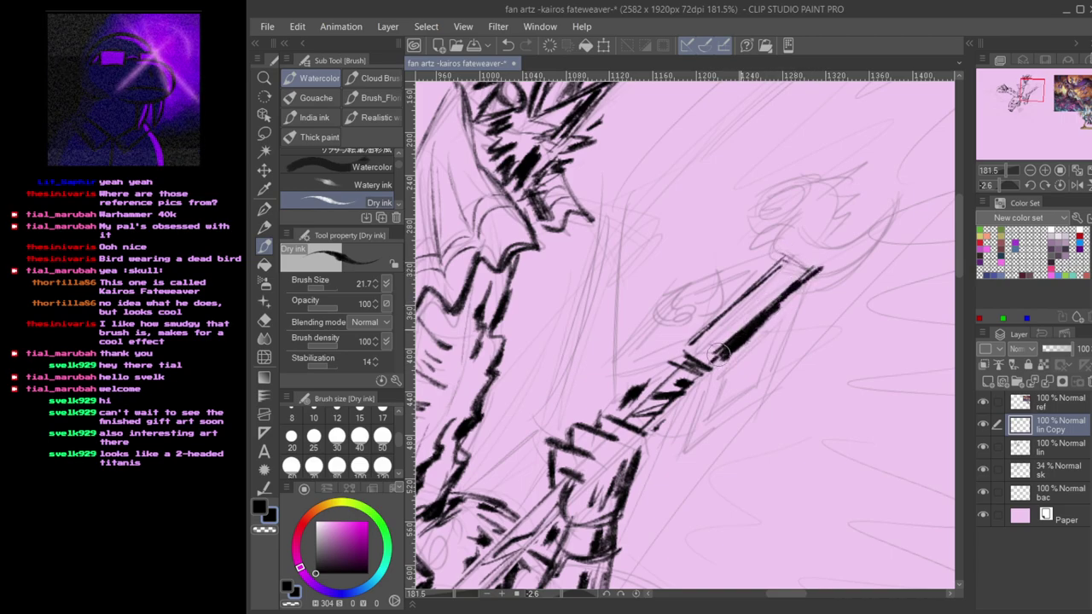
key("ctrl+z")
mouse_move(799, 272)
left_mouse_down()
mouse_move(703, 368)
mouse_move(737, 345)
mouse_move(694, 449)
left_mouse_up()
key("ctrl+z")
key("ctrl+z")
- Ink the pointed lower tip of the staff head's right-hand blade, starting from the cap
mouse_move(717, 364)
left_mouse_down()
mouse_move(680, 454)
mouse_move(707, 387)
mouse_move(687, 432)
left_mouse_up()
key("ctrl+z")
mouse_move(764, 358)
left_mouse_down()
mouse_move(679, 454)
mouse_move(770, 363)
mouse_move(707, 429)
mouse_move(755, 372)
left_mouse_up()
key("ctrl+z")
key("ctrl+z")
mouse_move(674, 470)
left_mouse_down()
mouse_move(771, 377)
mouse_move(693, 454)
left_mouse_up()
mouse_move(768, 368)
left_mouse_down()
mouse_move(706, 414)
mouse_move(727, 366)
mouse_move(703, 418)
mouse_move(772, 362)
mouse_move(699, 435)
left_mouse_up()
key("ctrl+z")
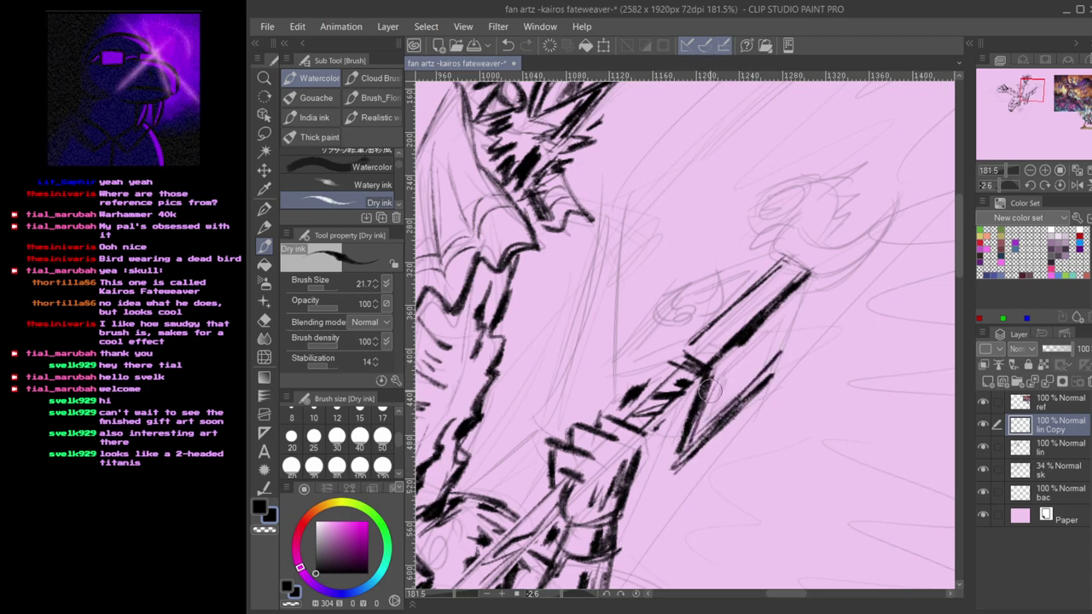
- Ink the outer edge of the right-hand blade up to the top of the staff's head
mouse_move(719, 368)
left_mouse_down()
mouse_move(786, 308)
mouse_move(768, 372)
left_mouse_up()
left_click_drag(800, 295, 759, 393)
key("ctrl+z")
left_click_drag(816, 274, 742, 431)
key("ctrl+z")
key("ctrl+z")
- Hatch a band of heavy dark strokes outside the right-hand blade's lower edge, ending in a small fleck
left_click_drag(782, 388, 744, 444)
left_click_drag(778, 410, 692, 496)
key("ctrl+z")
key("ctrl+z")
key("ctrl+z")
key("ctrl+z")
left_click_drag(790, 385, 725, 453)
left_click_drag(778, 414, 706, 485)
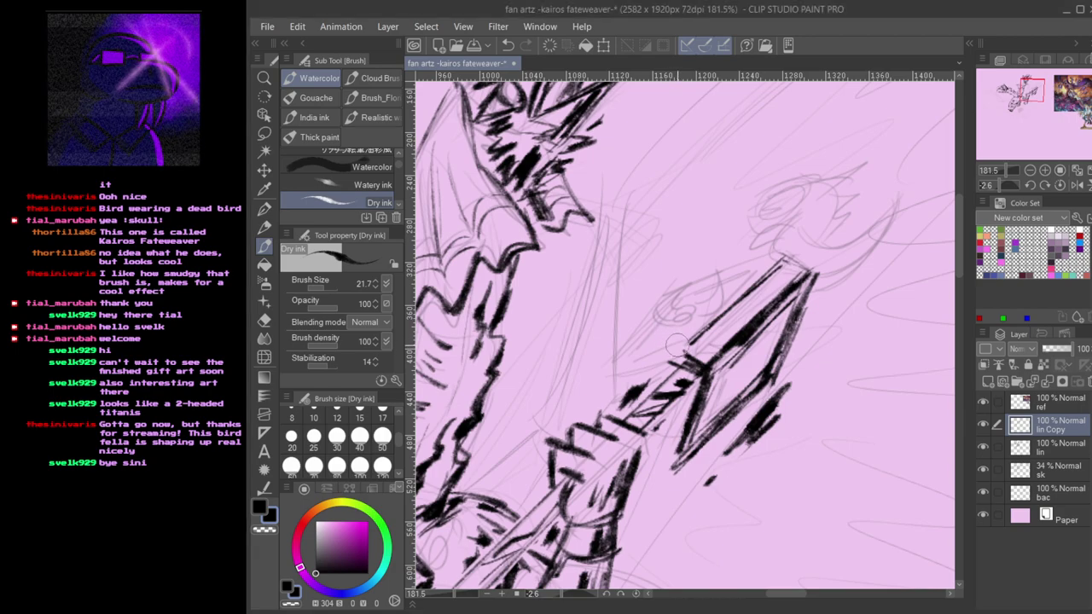
- Add dark shading strokes inside the right-hand blade and between the long edges of the staff's head
left_click_drag(708, 479, 687, 421)
mouse_move(731, 337)
left_mouse_down()
mouse_move(682, 417)
mouse_move(748, 402)
left_mouse_up()
mouse_move(791, 272)
left_mouse_down()
mouse_move(717, 350)
mouse_move(772, 290)
mouse_move(701, 350)
left_mouse_up()
key("ctrl+z")
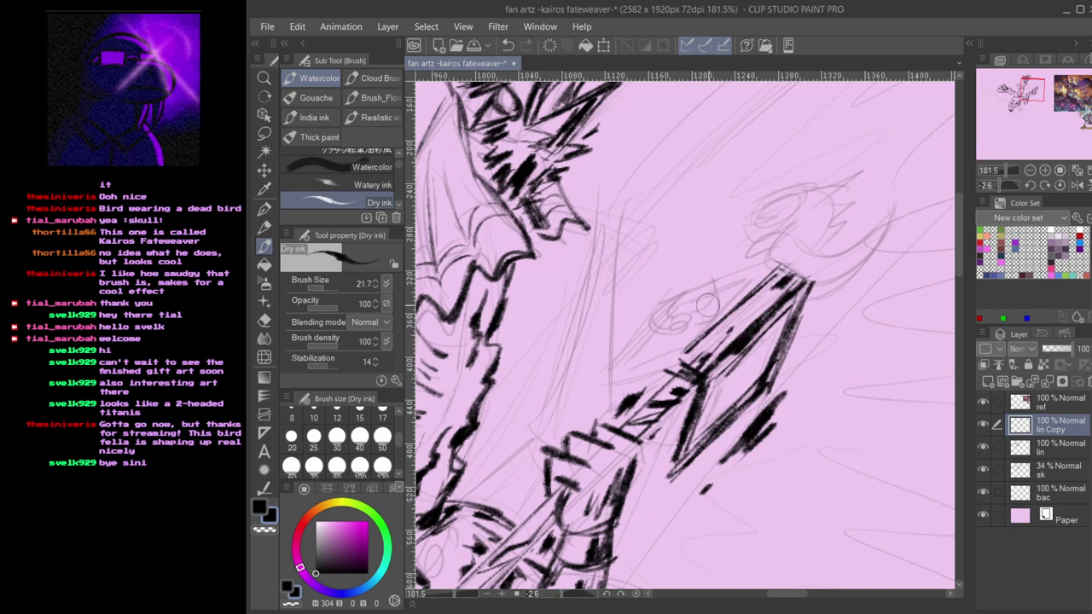
left_click_drag(678, 310, 638, 326)
key("ctrl+z")
mouse_move(775, 265)
left_mouse_down()
mouse_move(647, 321)
mouse_move(650, 308)
left_mouse_up()
key("ctrl+z")
key("ctrl+z")
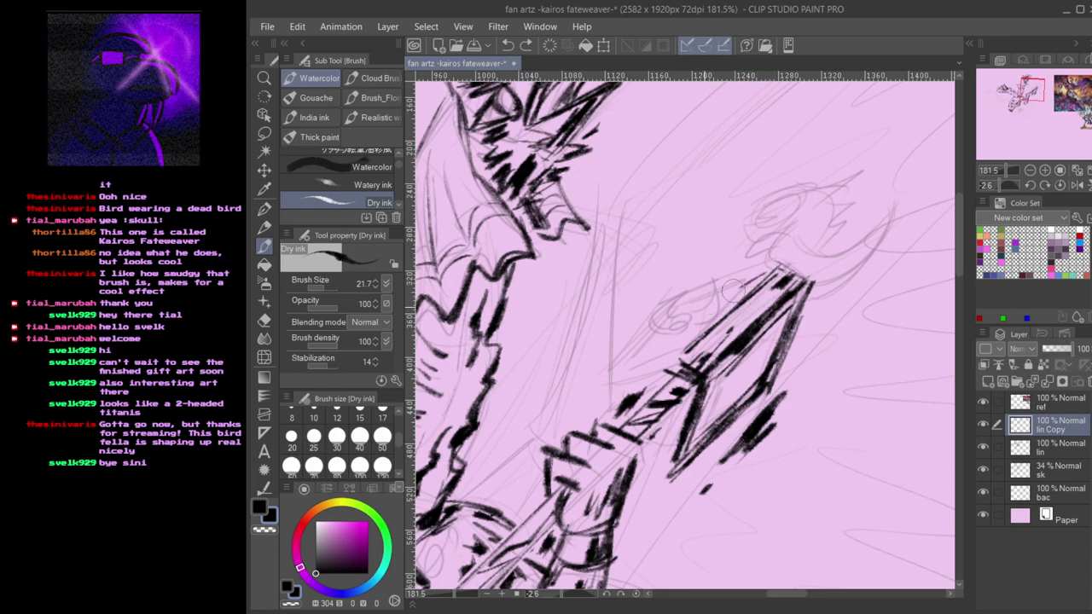
left_click_drag(745, 284, 651, 321)
key("ctrl+z")
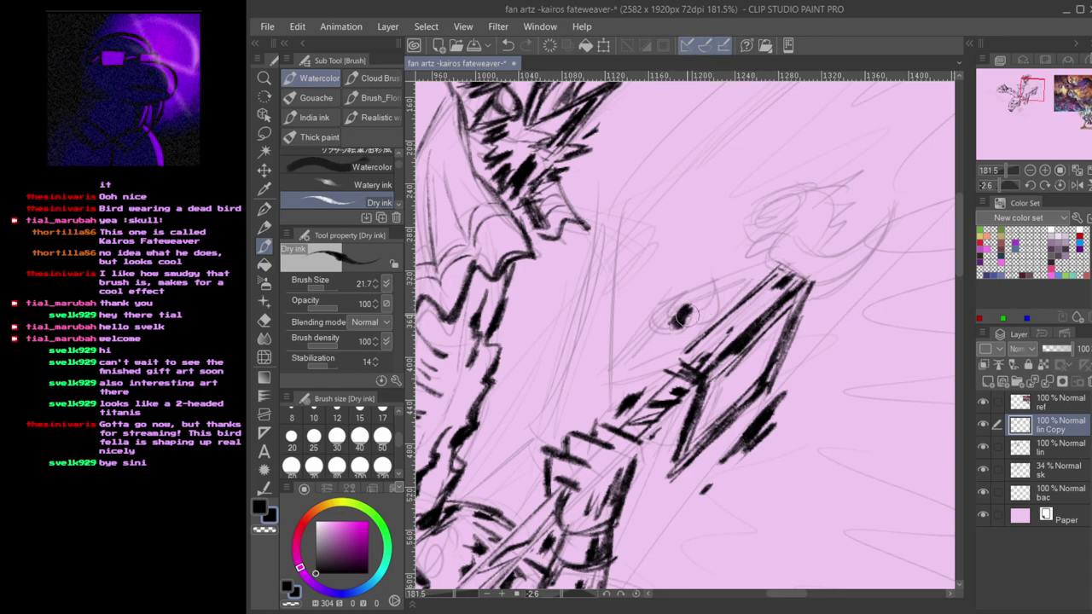
left_click_drag(682, 287, 686, 323)
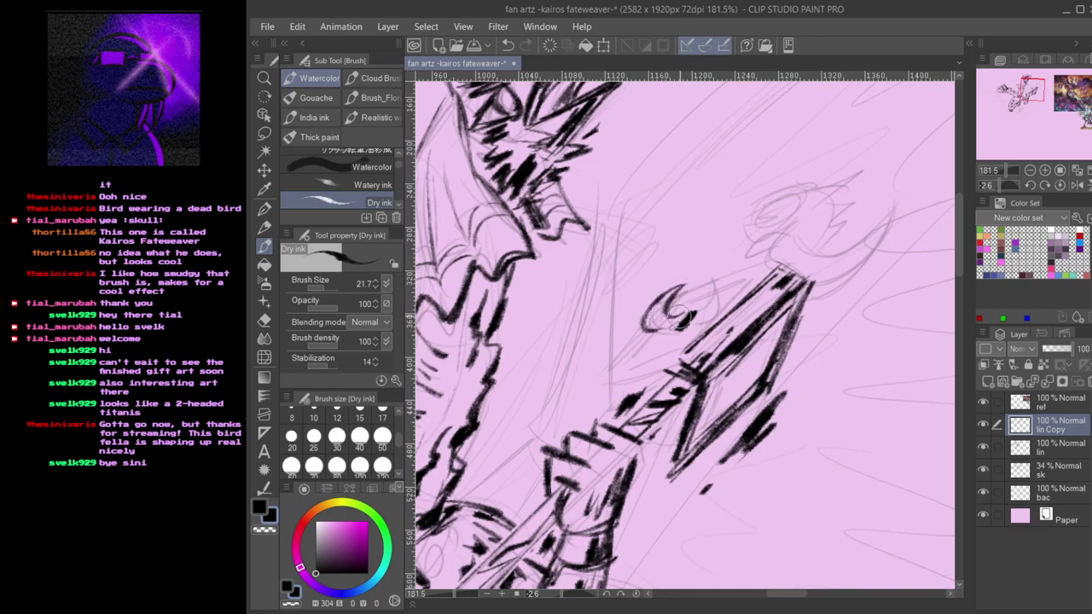
key("ctrl+z")
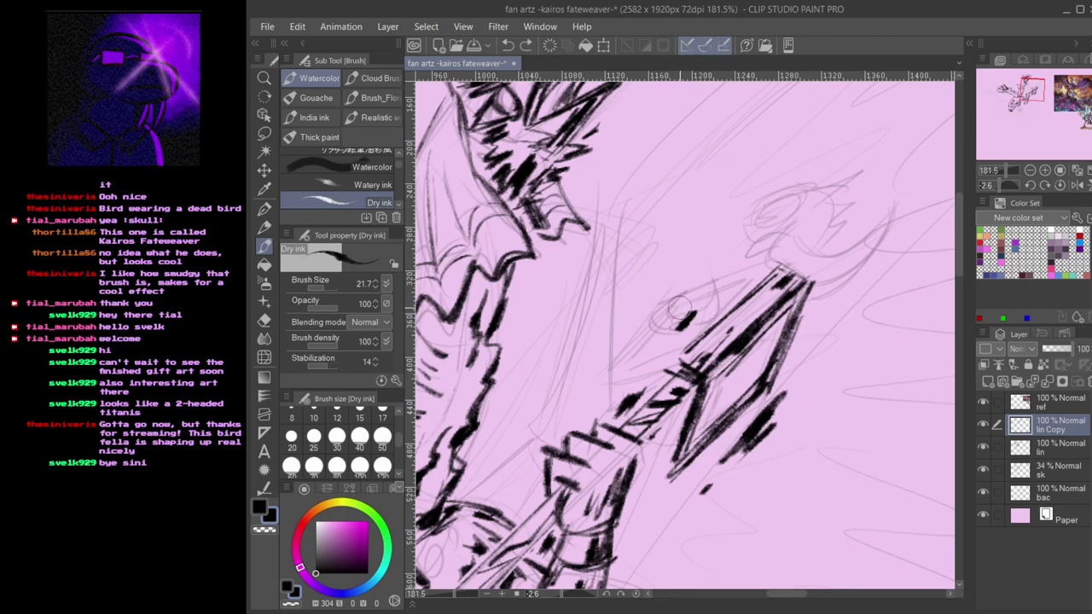
mouse_move(657, 319)
left_mouse_down()
mouse_move(682, 296)
mouse_move(685, 322)
left_mouse_up()
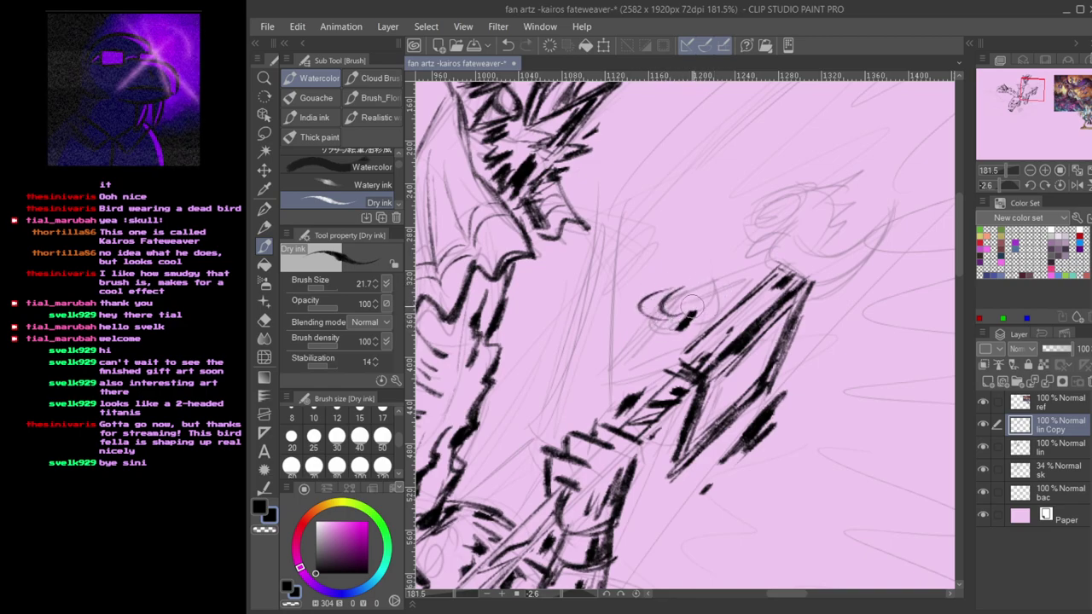
key("ctrl+z")
mouse_move(683, 285)
left_mouse_down()
mouse_move(671, 320)
mouse_move(722, 302)
mouse_move(712, 310)
mouse_move(677, 288)
mouse_move(713, 296)
mouse_move(685, 326)
mouse_move(663, 318)
mouse_move(674, 331)
mouse_move(733, 300)
mouse_move(675, 315)
mouse_move(675, 325)
mouse_move(719, 310)
mouse_move(690, 307)
left_mouse_up()
key("ctrl+z")
key("ctrl+z")
key("ctrl+z")
key("ctrl+z")
key("ctrl+z")
key("ctrl+z")
key("ctrl+z")
key("ctrl+z")
key("ctrl+z")
key("ctrl+z")
key("ctrl+z")
key("ctrl+z")
key("ctrl+z")
key("ctrl+z")
key("ctrl+z")
key("ctrl+z")
key("ctrl+z")
- Ink the spiked upper edge of the staff head's left-hand blade with small dark marks beneath the spikes
mouse_move(683, 325)
left_mouse_down()
mouse_move(641, 317)
mouse_move(682, 307)
mouse_move(678, 275)
mouse_move(705, 285)
mouse_move(765, 267)
left_mouse_up()
key("ctrl+z")
key("ctrl+z")
key("ctrl+z")
mouse_move(677, 301)
left_mouse_down()
mouse_move(774, 259)
mouse_move(718, 297)
left_mouse_up()
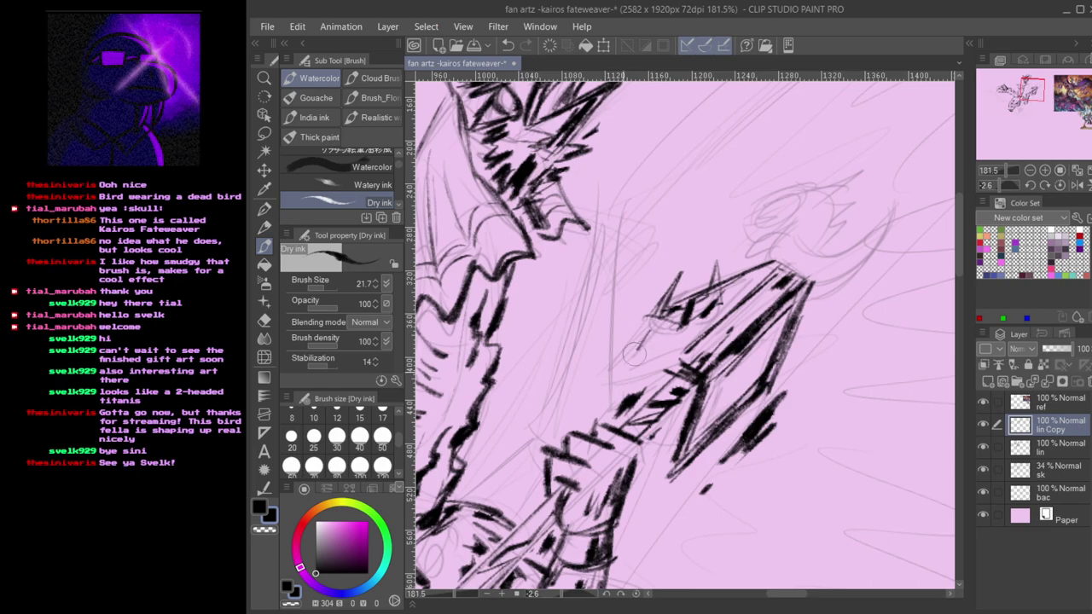
- Ink the left-hand blade's sharp lower point and bottom edge, and shade the shaft section beneath it
left_click_drag(635, 346, 604, 385)
mouse_move(613, 377)
left_mouse_down()
mouse_move(651, 368)
mouse_move(617, 387)
mouse_move(687, 350)
left_mouse_up()
left_click_drag(636, 395, 624, 410)
mouse_move(679, 403)
left_mouse_down()
mouse_move(647, 424)
mouse_move(674, 452)
left_mouse_up()
left_click_drag(606, 409, 645, 433)
key("ctrl+z")
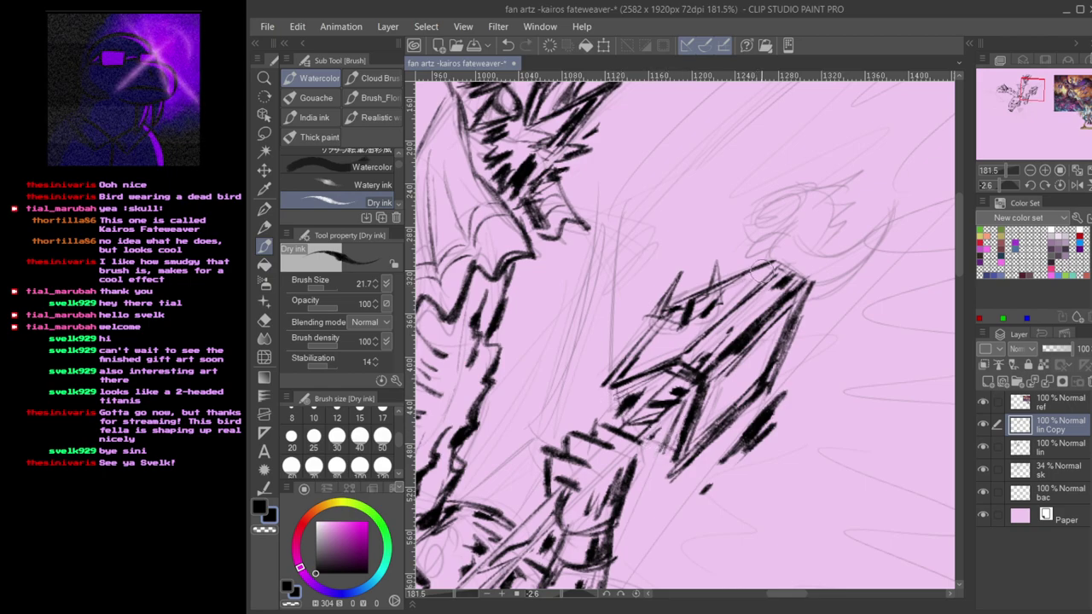
- Thicken the long inner edge of the left-hand blade with heavy dark strokes
mouse_move(667, 304)
left_mouse_down()
mouse_move(780, 267)
mouse_move(703, 331)
left_mouse_up()
key("ctrl+z")
mouse_move(778, 269)
left_mouse_down()
mouse_move(681, 353)
mouse_move(716, 326)
left_mouse_up()
key("ctrl+z")
mouse_move(759, 277)
left_mouse_down()
mouse_move(673, 357)
mouse_move(641, 368)
left_mouse_up()
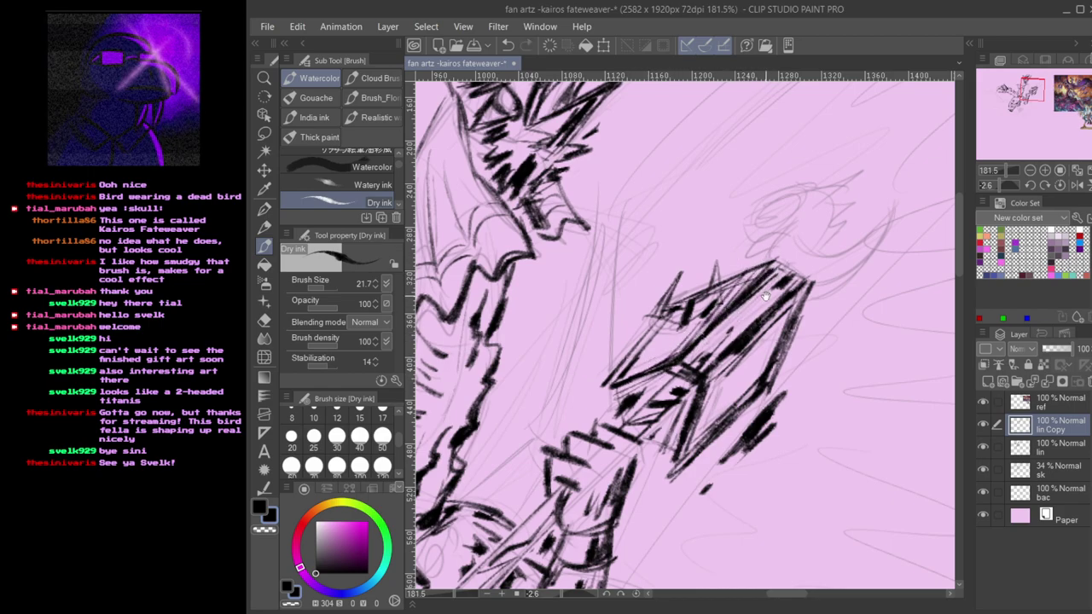
- Ink the small beaked head at the top of the staff with its eye, swept-back crest and long rear spike
left_click_drag(765, 270, 731, 304)
mouse_move(754, 254)
left_mouse_down()
mouse_move(730, 285)
mouse_move(710, 271)
left_mouse_up()
mouse_move(747, 252)
left_mouse_down()
mouse_move(695, 287)
mouse_move(730, 271)
mouse_move(706, 296)
mouse_move(814, 229)
mouse_move(790, 266)
mouse_move(793, 301)
mouse_move(848, 250)
mouse_move(806, 334)
left_mouse_up()
key("ctrl+z")
mouse_move(845, 289)
left_mouse_down()
mouse_move(798, 340)
mouse_move(756, 349)
mouse_move(802, 340)
mouse_move(792, 339)
mouse_move(818, 302)
left_mouse_up()
key("ctrl+z")
mouse_move(720, 328)
left_mouse_down()
mouse_move(739, 287)
mouse_move(700, 315)
mouse_move(713, 318)
mouse_move(691, 322)
left_mouse_up()
key("ctrl+z")
key("ctrl+z")
left_click_drag(724, 281, 708, 292)
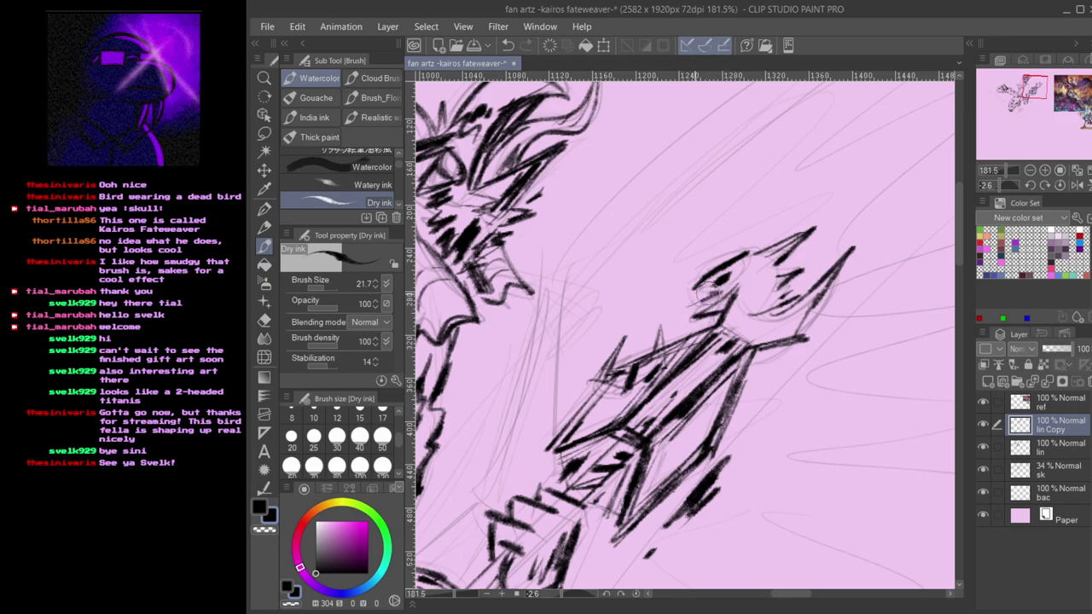
- Hatch short feather marks on the cheek and neck of the staff's beaked head
mouse_move(783, 295)
left_mouse_down()
mouse_move(761, 315)
mouse_move(799, 306)
left_mouse_up()
mouse_move(766, 271)
left_mouse_down()
mouse_move(755, 293)
mouse_move(779, 295)
mouse_move(762, 340)
left_mouse_up()
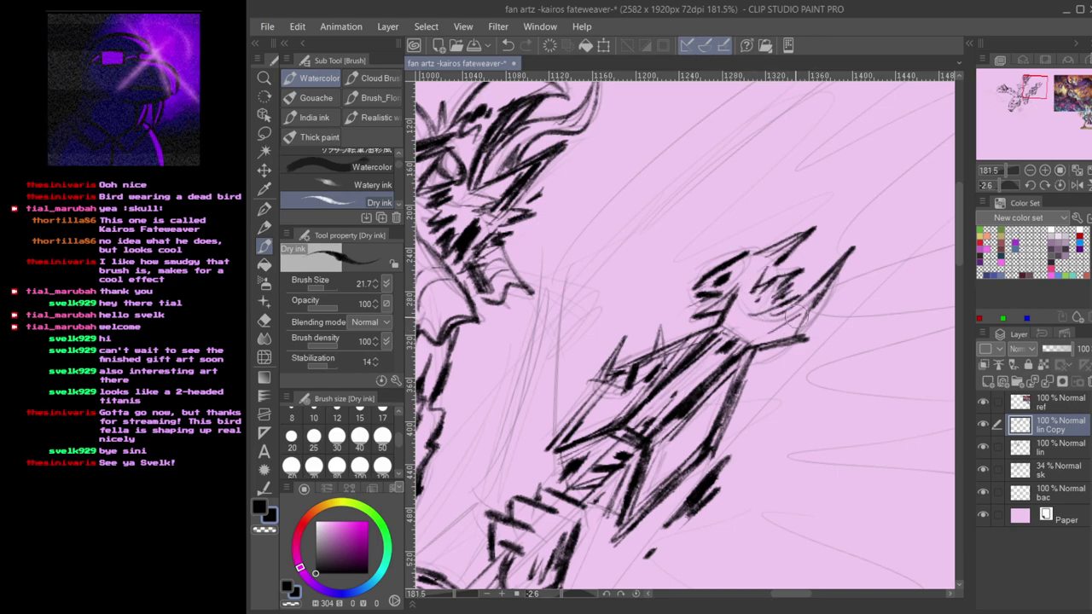
left_click_drag(802, 307, 776, 338)
- Re-ink the upper edge of the staff's shaft in a long straight stroke between the raised and lower fists
scroll(793, 320, "down", 4)
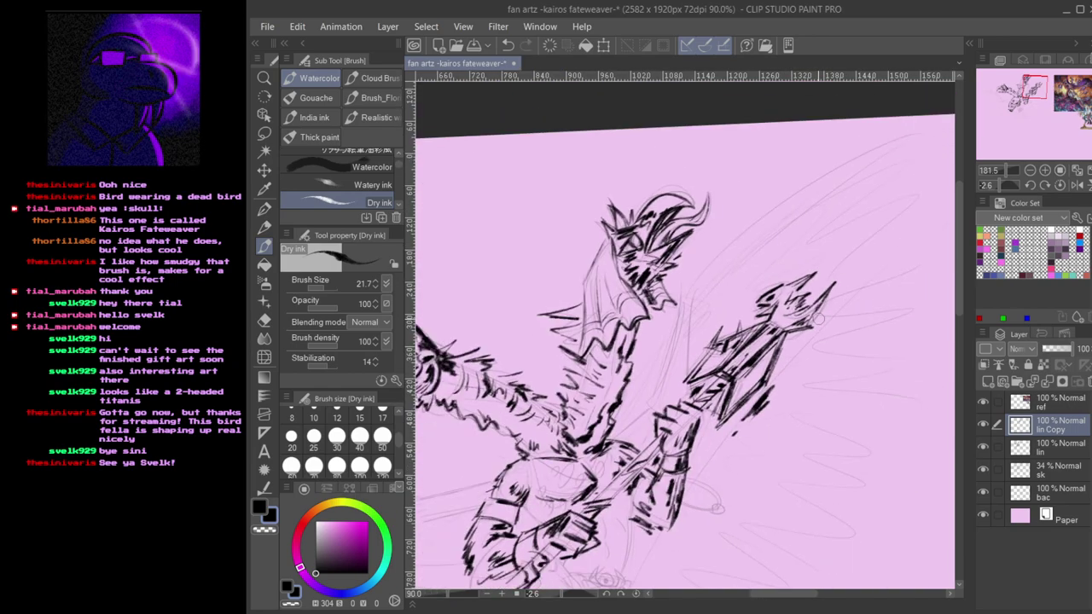
left_click_drag(642, 400, 682, 341)
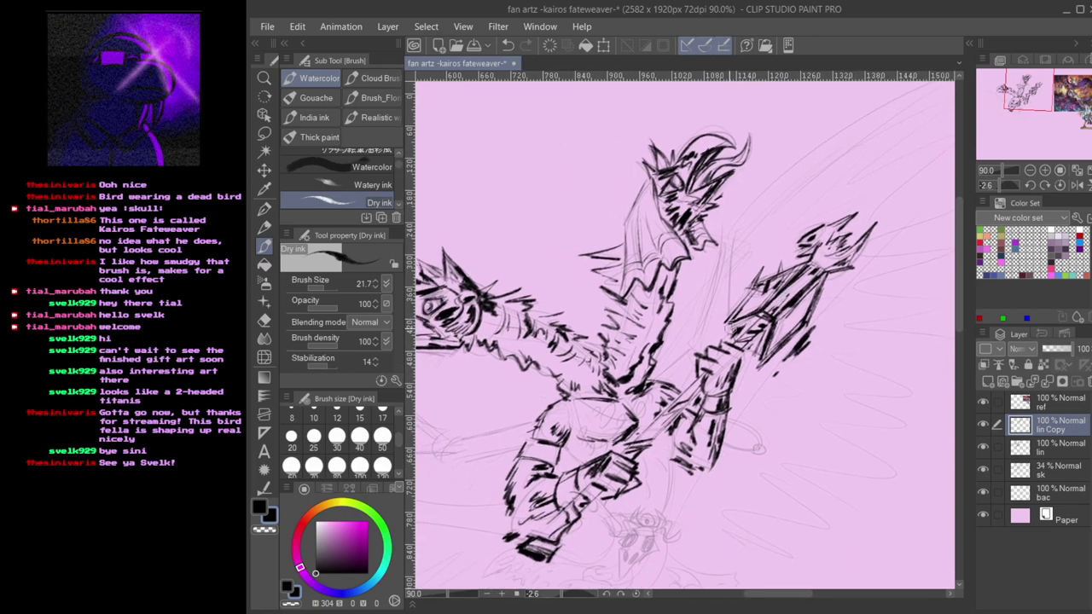
scroll(650, 335, "down", 1)
scroll(746, 436, "up", 3)
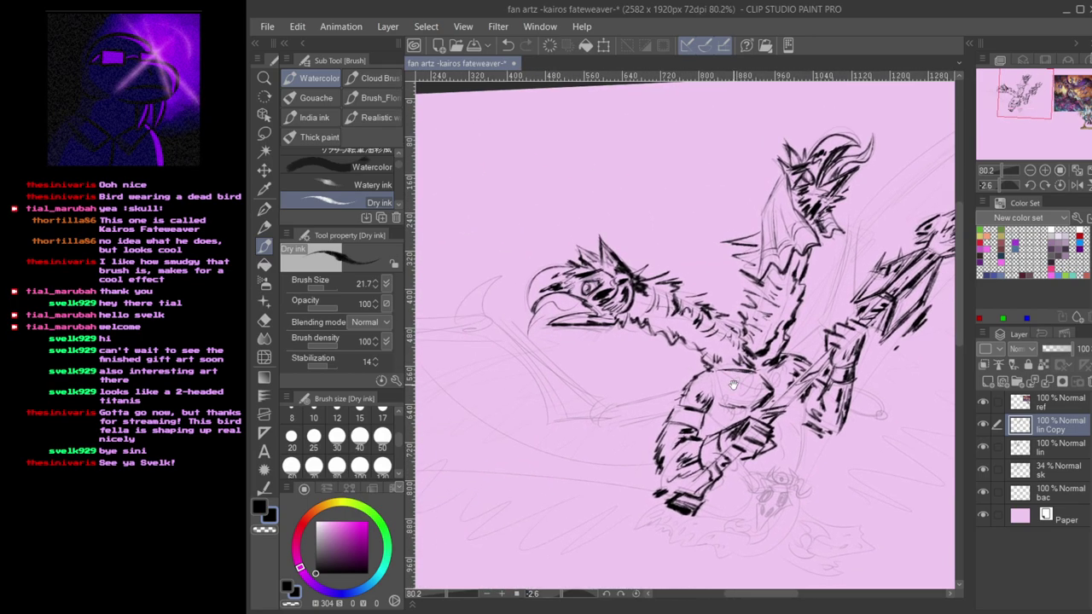
scroll(734, 383, "up", 2)
left_click_drag(820, 401, 658, 317)
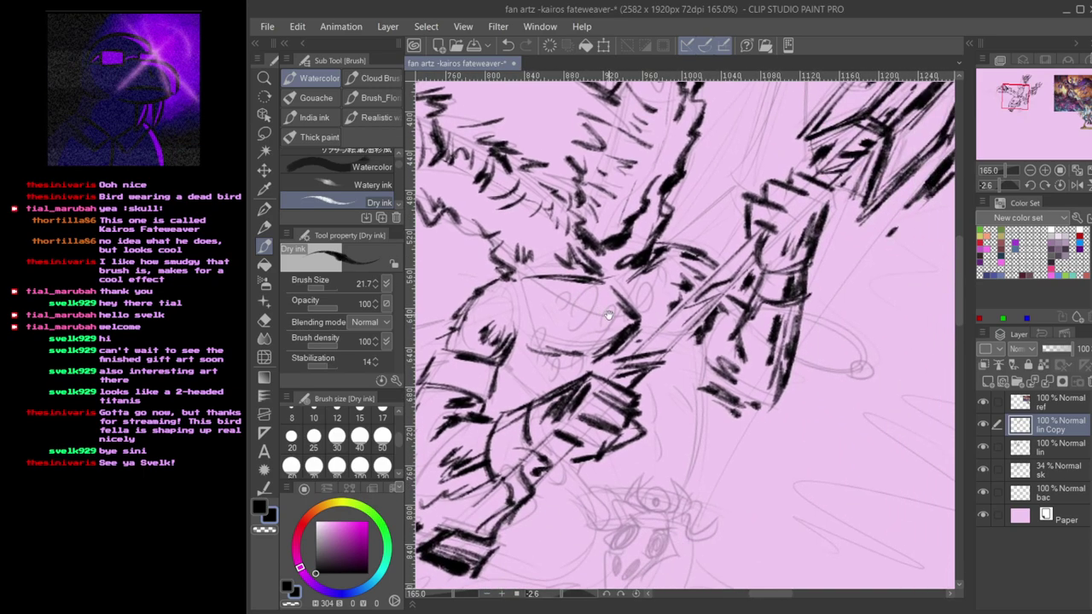
key("ctrl+z")
mouse_move(755, 255)
left_mouse_down()
mouse_move(661, 355)
mouse_move(675, 347)
left_mouse_up()
key("ctrl+z")
left_click_drag(757, 256, 646, 368)
key("ctrl+z")
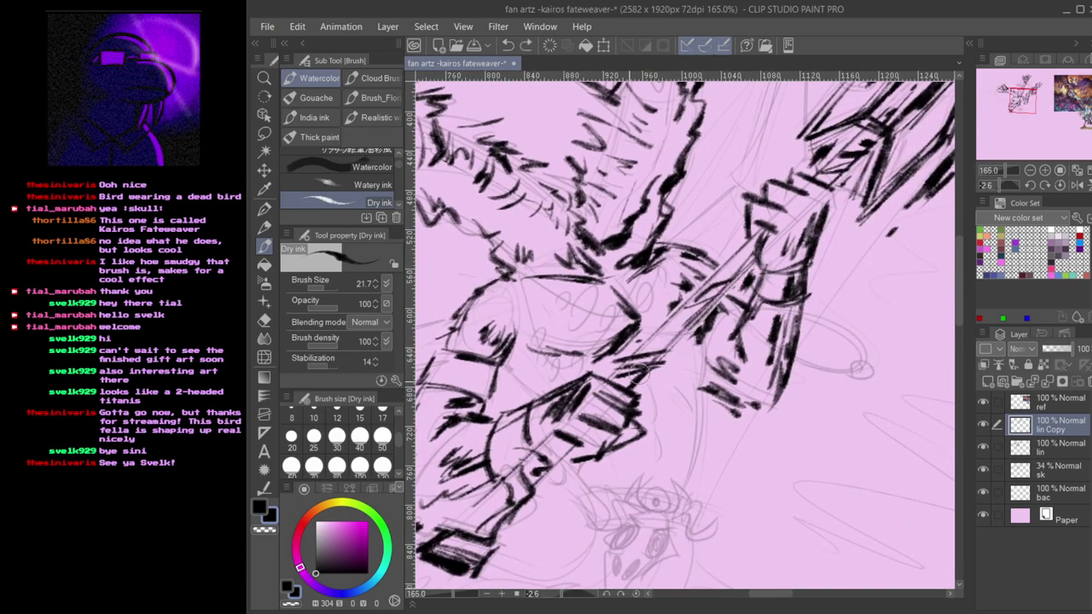
left_click_drag(752, 258, 638, 370)
key("ctrl+z")
left_click_drag(752, 257, 655, 359)
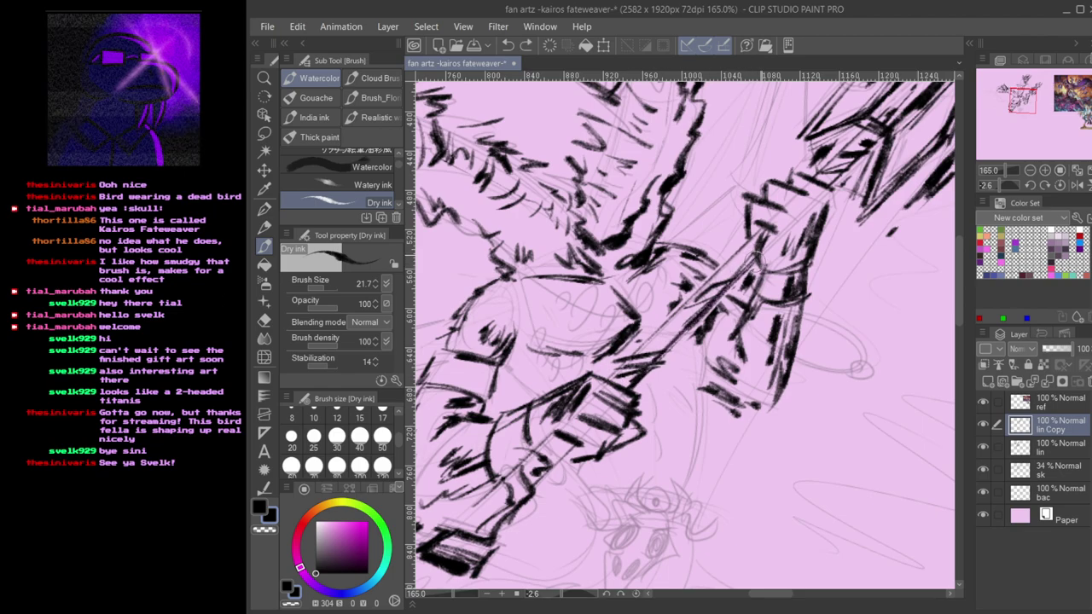
left_click_drag(751, 256, 661, 348)
- Darken the opposite edge of the shaft between the fists and reinforce the shaft below the lower fist
left_click_drag(777, 248, 679, 355)
left_click_drag(588, 477, 766, 277)
left_click_drag(650, 346, 624, 380)
key("ctrl+z")
mouse_move(663, 347)
left_mouse_down()
mouse_move(614, 394)
mouse_move(679, 399)
left_mouse_up()
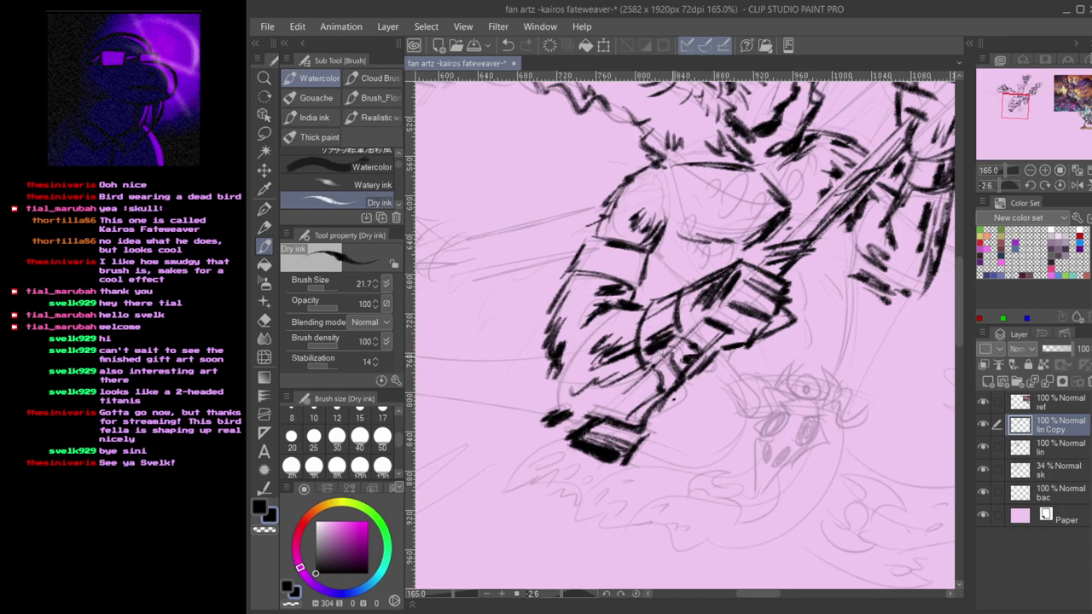
- Ink the underside of the bent forearm's feathered sleeve down to the staff's butt end
left_click_drag(629, 402, 689, 407)
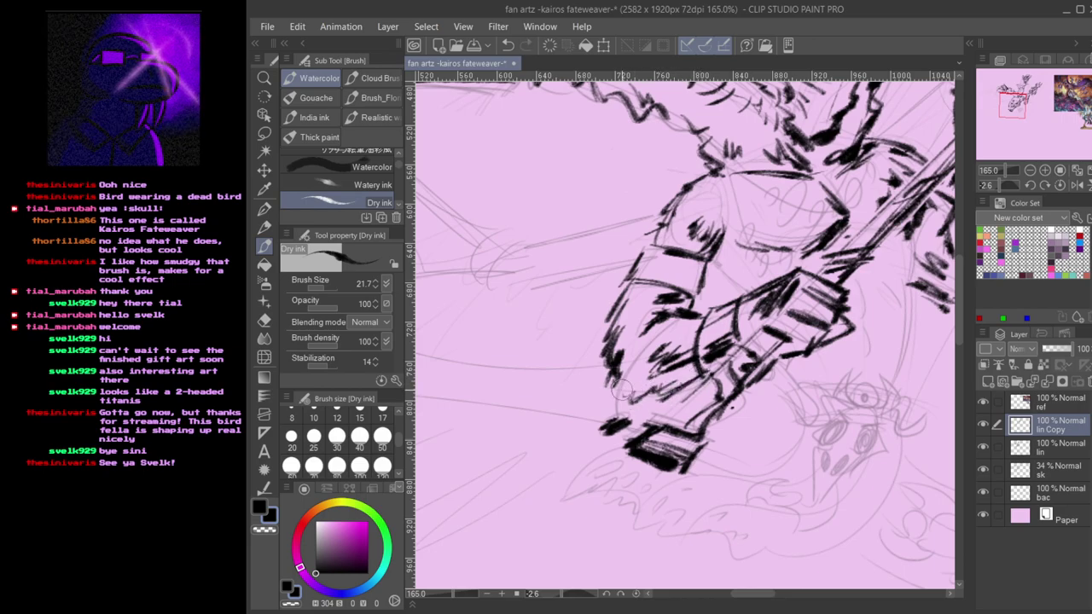
mouse_move(664, 412)
left_mouse_down()
mouse_move(659, 319)
mouse_move(693, 396)
left_mouse_up()
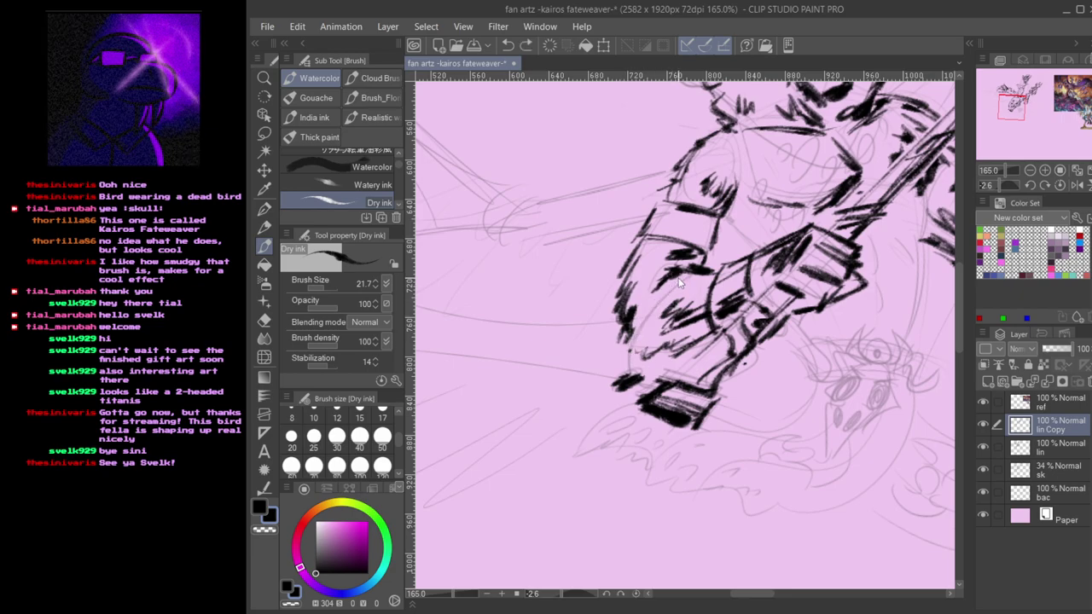
mouse_move(683, 280)
left_mouse_down()
mouse_move(634, 358)
mouse_move(690, 338)
mouse_move(645, 373)
left_mouse_up()
key("ctrl+z")
mouse_move(691, 342)
left_mouse_down()
mouse_move(640, 384)
mouse_move(623, 382)
left_mouse_up()
left_click_drag(682, 284, 637, 361)
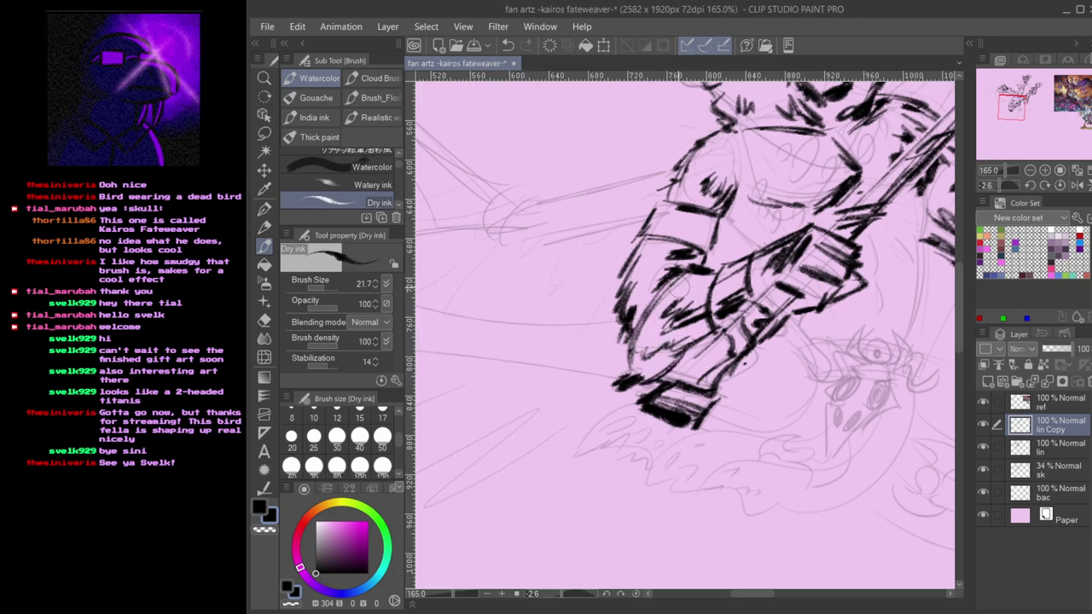
key("ctrl+z")
left_click_drag(677, 275, 638, 350)
- Ink the curved spike projecting from the raised arm's elbow, with a solid black tip
left_click_drag(762, 302, 443, 505)
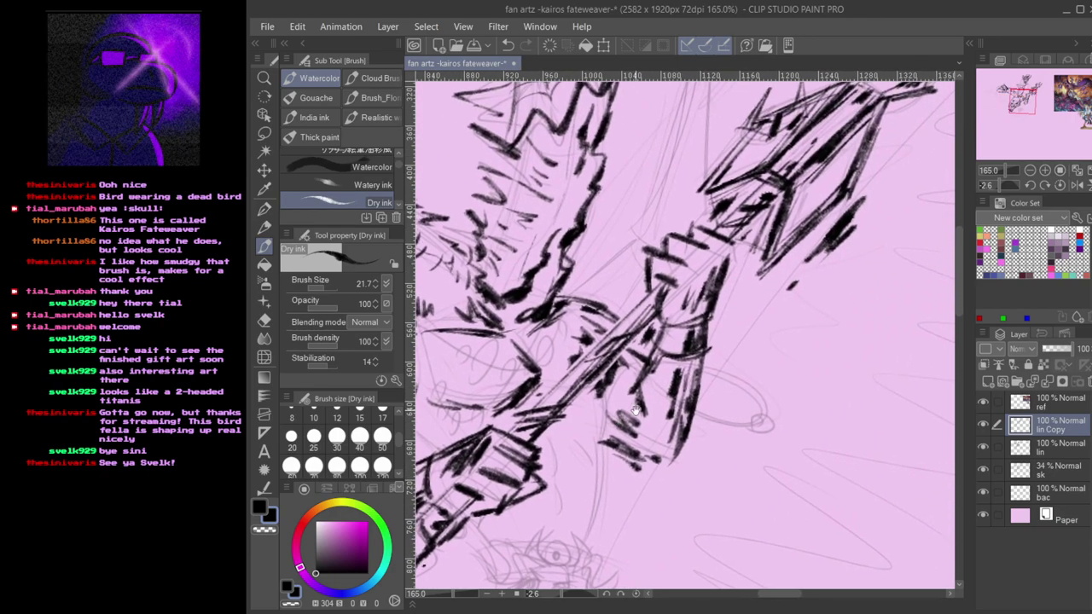
mouse_move(652, 373)
left_mouse_down()
mouse_move(702, 417)
mouse_move(737, 422)
left_mouse_up()
key("ctrl+z")
key("ctrl+z")
mouse_move(650, 381)
left_mouse_down()
mouse_move(738, 424)
mouse_move(684, 414)
mouse_move(746, 424)
left_mouse_up()
key("ctrl+z")
mouse_move(745, 424)
left_mouse_down()
mouse_move(662, 396)
mouse_move(739, 380)
mouse_move(758, 410)
mouse_move(745, 423)
mouse_move(761, 425)
mouse_move(746, 424)
left_mouse_up()
key("ctrl+z")
key("ctrl+z")
key("ctrl+z")
key("ctrl+z")
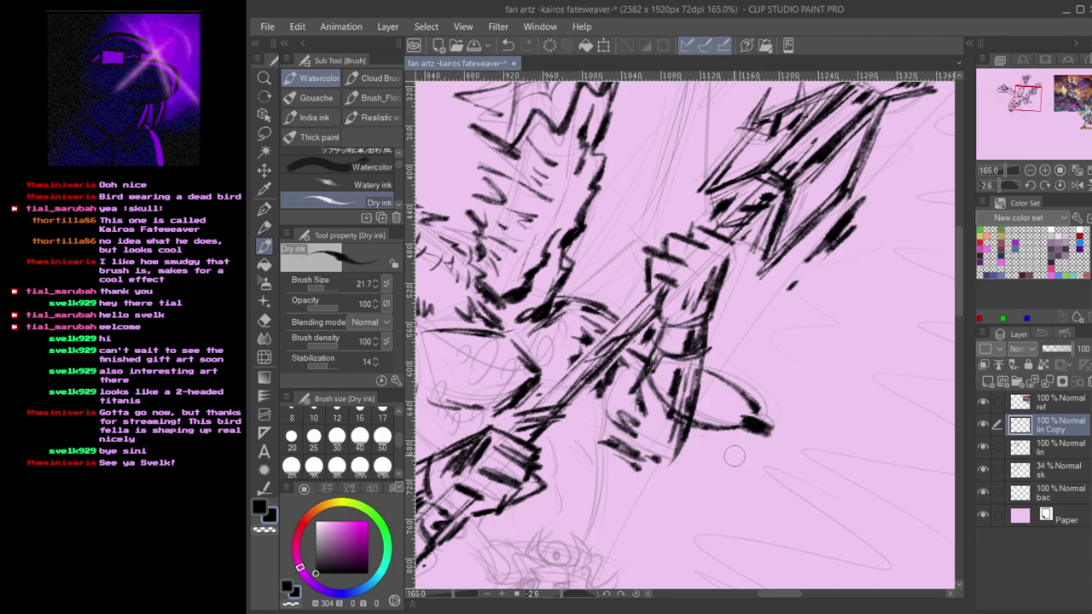
- Toggle the lin Copy layer's visibility to compare the inking, and merge it into the lin layer
scroll(691, 440, "down", 3)
left_click_drag(600, 478, 723, 389)
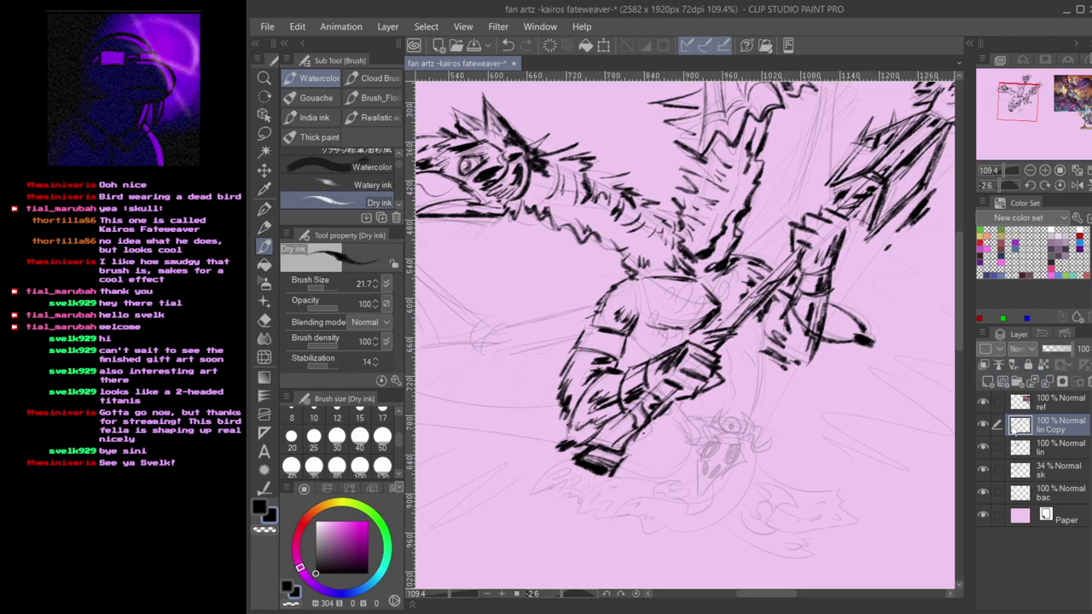
left_click(985, 426)
left_click(986, 429)
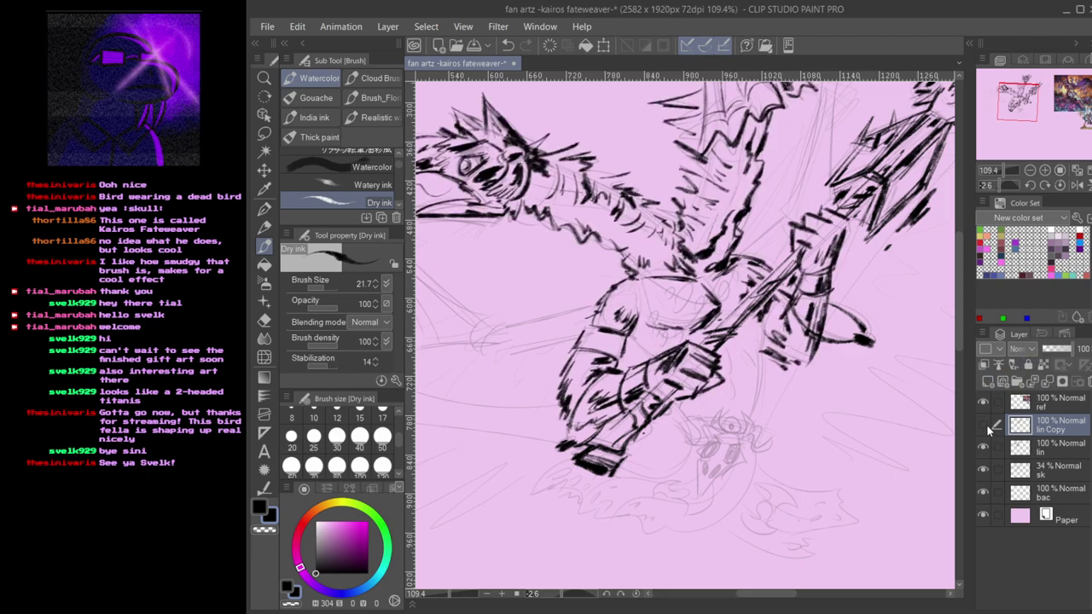
left_click(985, 427)
left_click(988, 431)
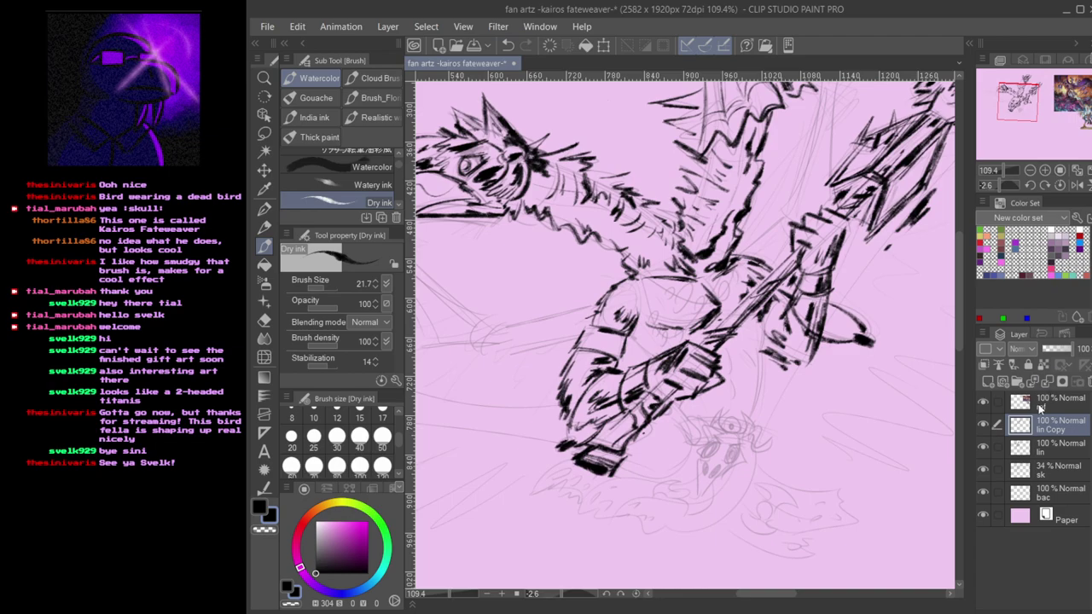
left_click(1047, 386)
- Ink thin curved contour lines across the upper chest, below the base of the necks
scroll(693, 351, "up", 2)
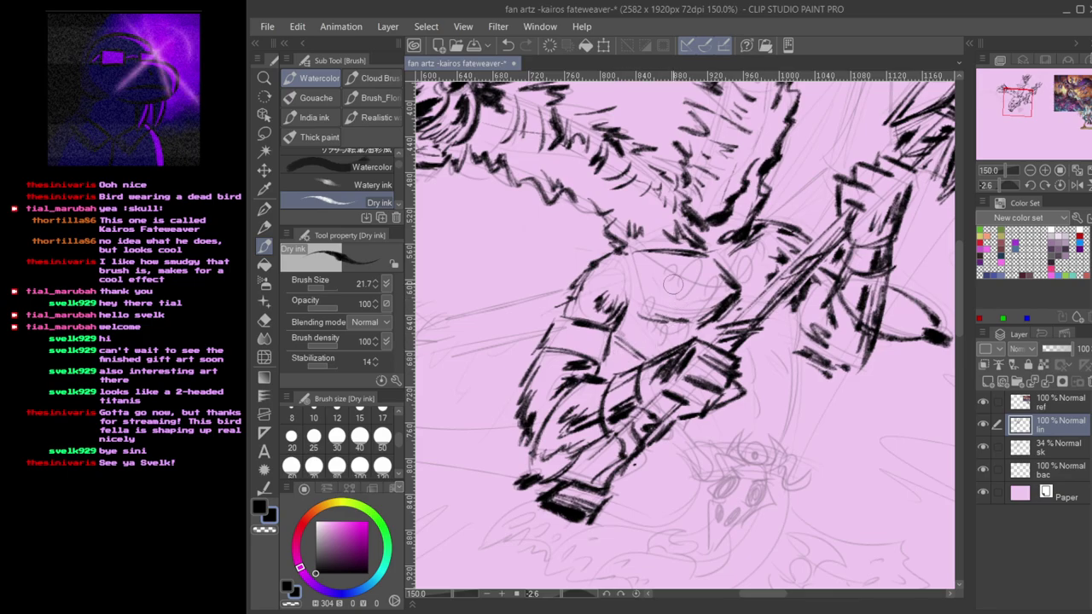
scroll(620, 214, "up", 1)
scroll(707, 269, "down", 1)
left_click_drag(683, 284, 669, 309)
scroll(669, 310, "up", 3)
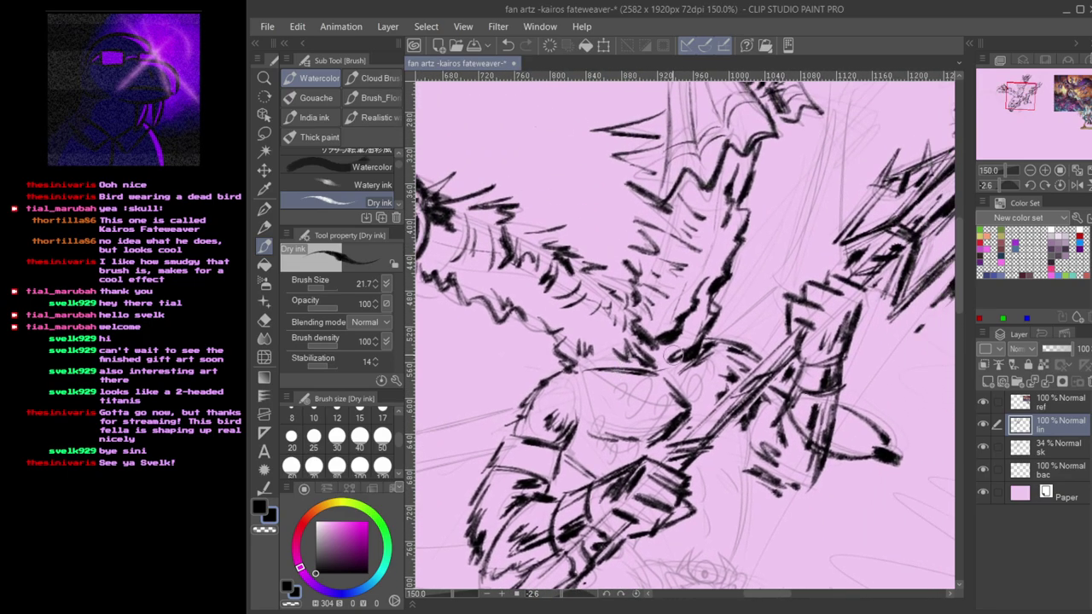
key("ctrl+z")
mouse_move(750, 282)
left_mouse_down()
mouse_move(680, 381)
mouse_move(793, 250)
mouse_move(615, 288)
mouse_move(755, 259)
left_mouse_up()
key("ctrl+z")
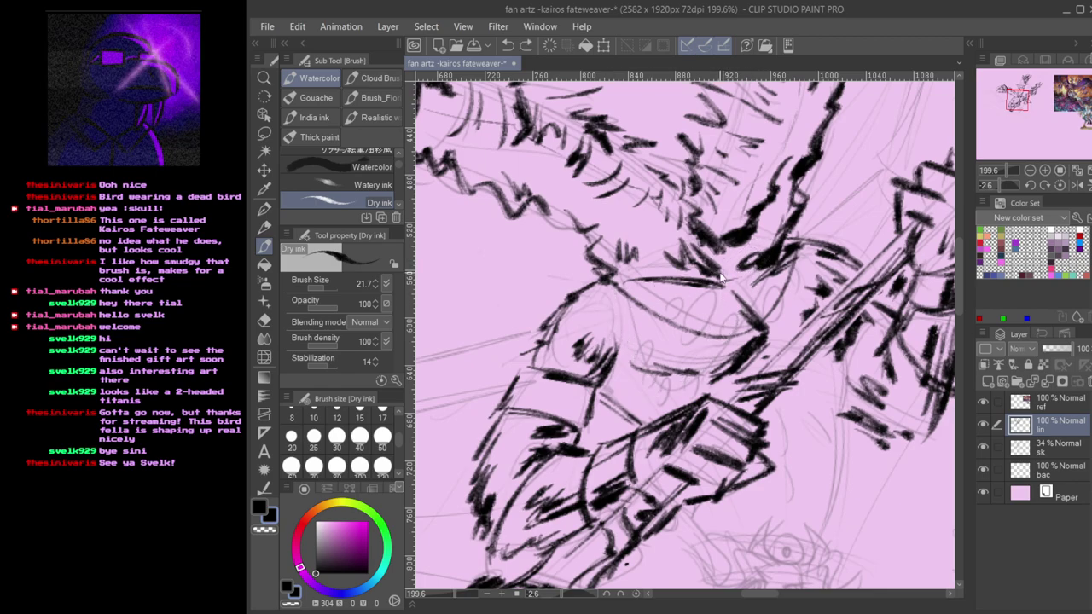
mouse_move(726, 259)
left_mouse_down()
mouse_move(628, 297)
mouse_move(665, 401)
mouse_move(730, 261)
left_mouse_up()
key("ctrl+z")
key("ctrl+z")
mouse_move(609, 281)
left_mouse_down()
mouse_move(629, 328)
mouse_move(732, 266)
mouse_move(732, 316)
mouse_move(688, 388)
left_mouse_up()
key("ctrl+z")
left_click_drag(733, 271, 697, 363)
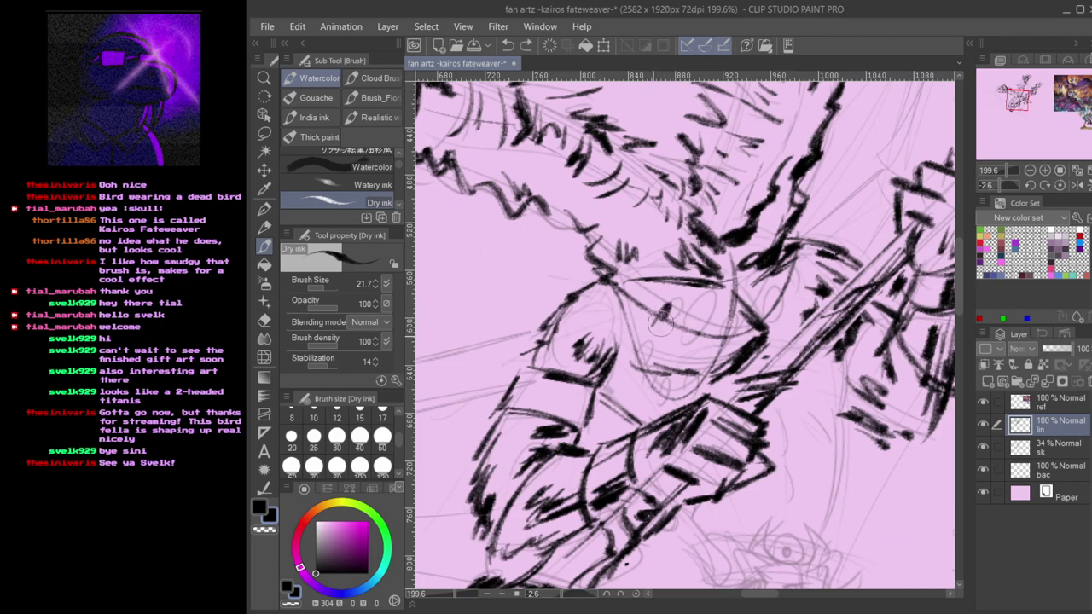
- Hatch the upper chest with short slanted feather strokes, trimming their edges with the hard eraser
left_click_drag(674, 310, 660, 331)
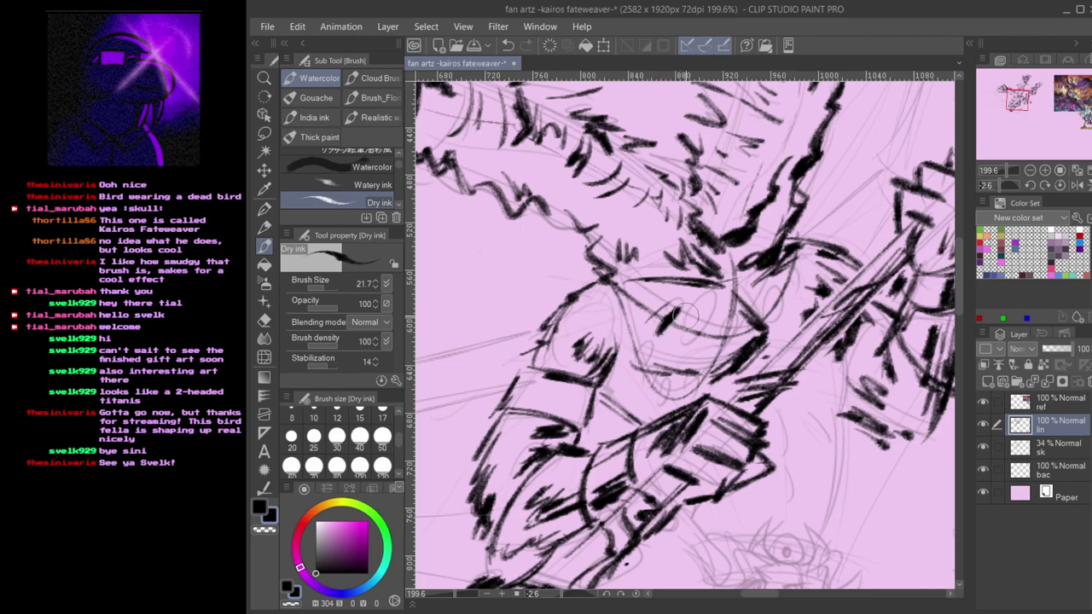
left_click_drag(717, 296, 697, 343)
key("ctrl+z")
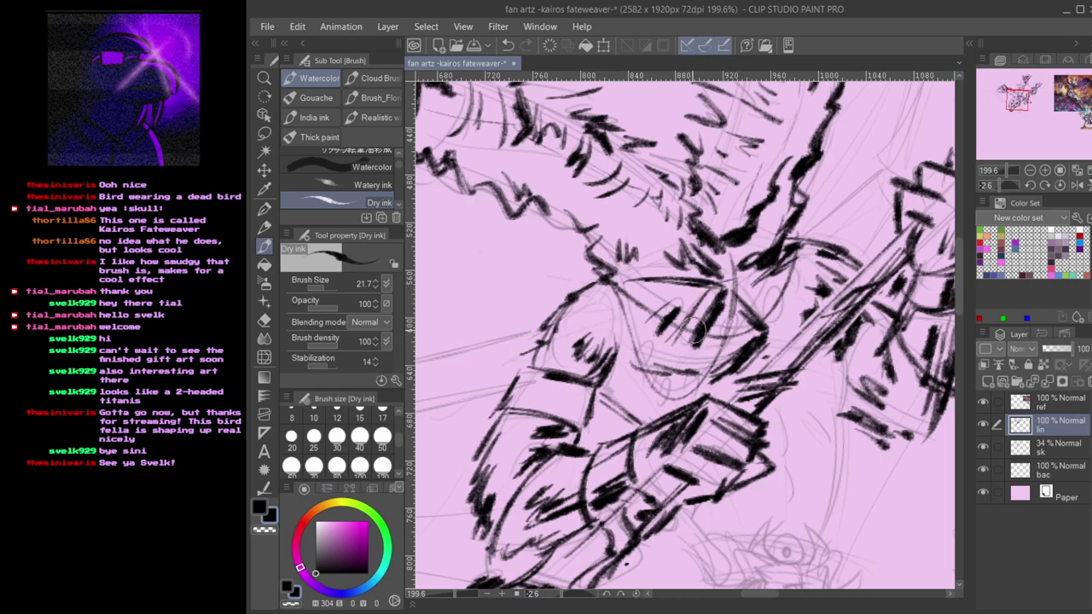
key("e")
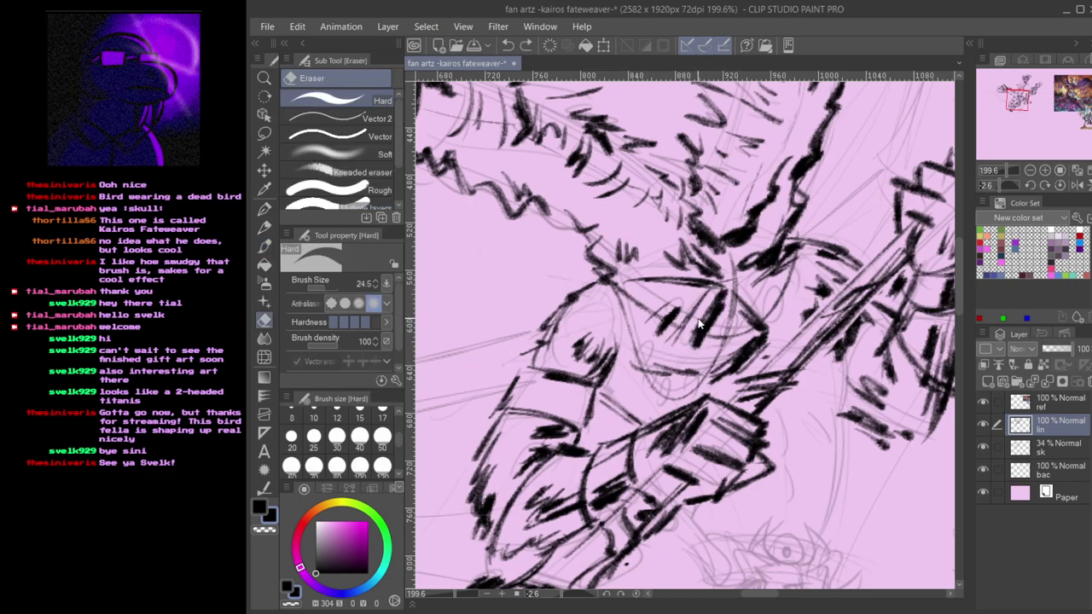
mouse_move(661, 317)
left_mouse_down()
mouse_move(654, 321)
mouse_move(664, 319)
left_mouse_up()
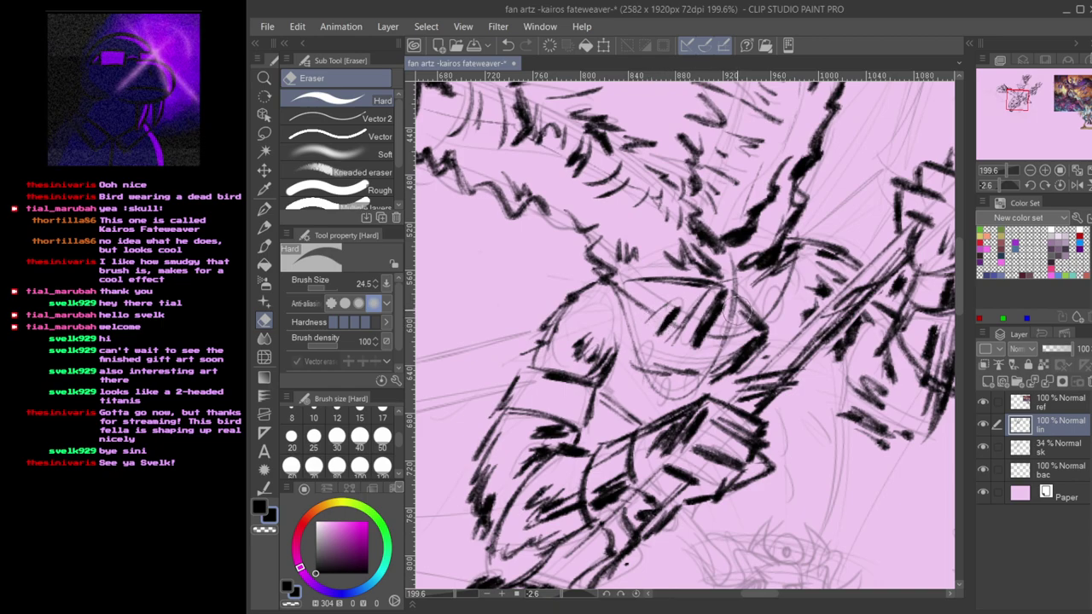
key("b")
mouse_move(765, 288)
left_mouse_down()
mouse_move(736, 341)
mouse_move(733, 327)
mouse_move(711, 352)
mouse_move(713, 334)
mouse_move(715, 354)
left_mouse_up()
key("e")
left_click_drag(735, 297, 727, 339)
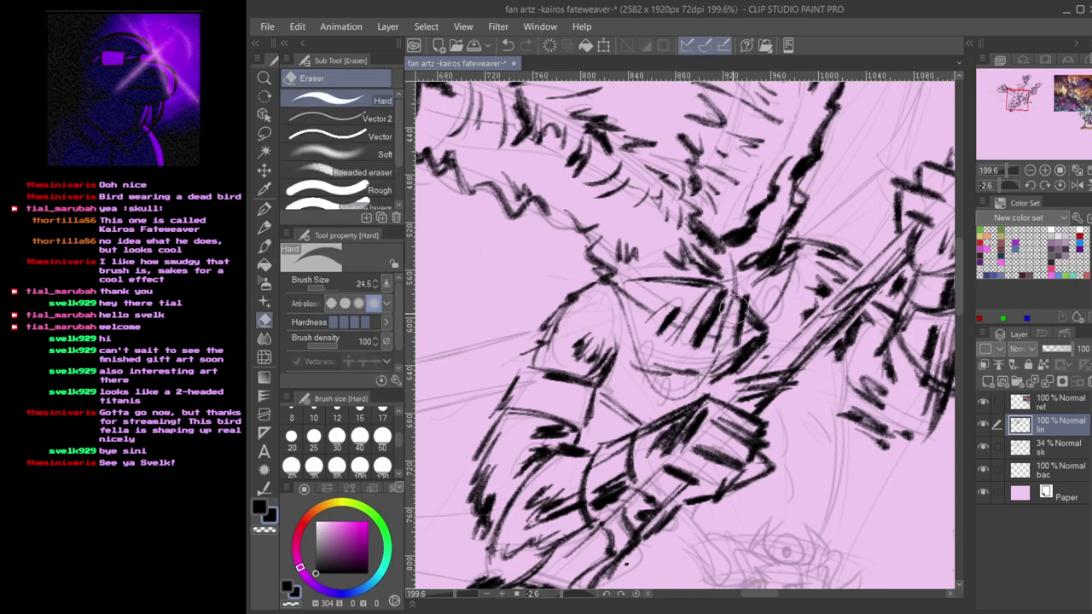
- Thicken the chest's edge near the staff and hatch feather strokes on the shoulder behind the shaft
key("b")
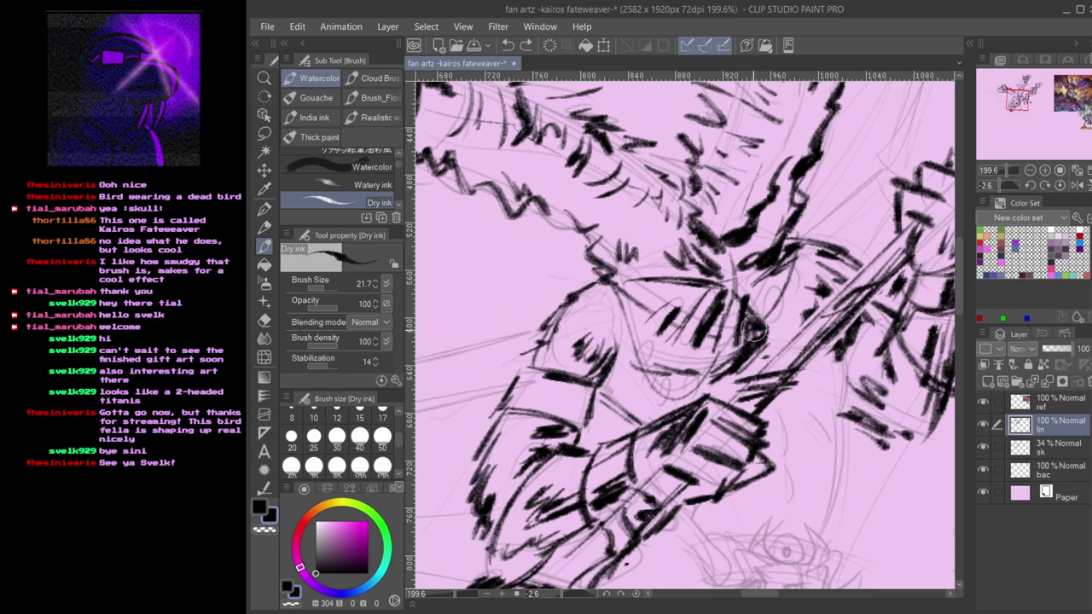
key("e")
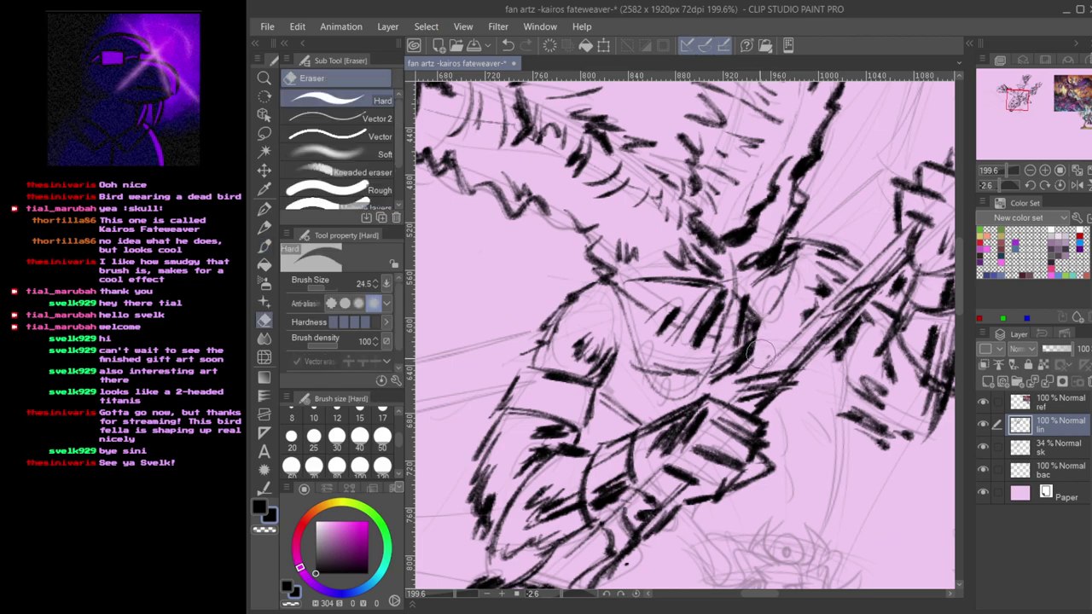
key("b")
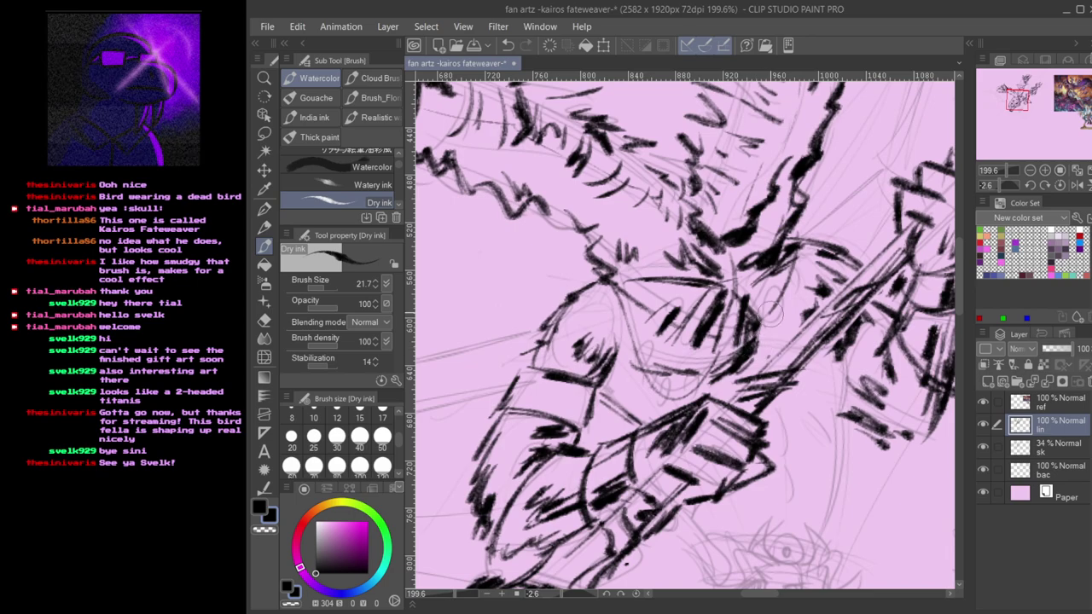
left_click_drag(775, 316, 779, 294)
left_click_drag(765, 299, 765, 332)
left_click_drag(784, 264, 795, 288)
key("e")
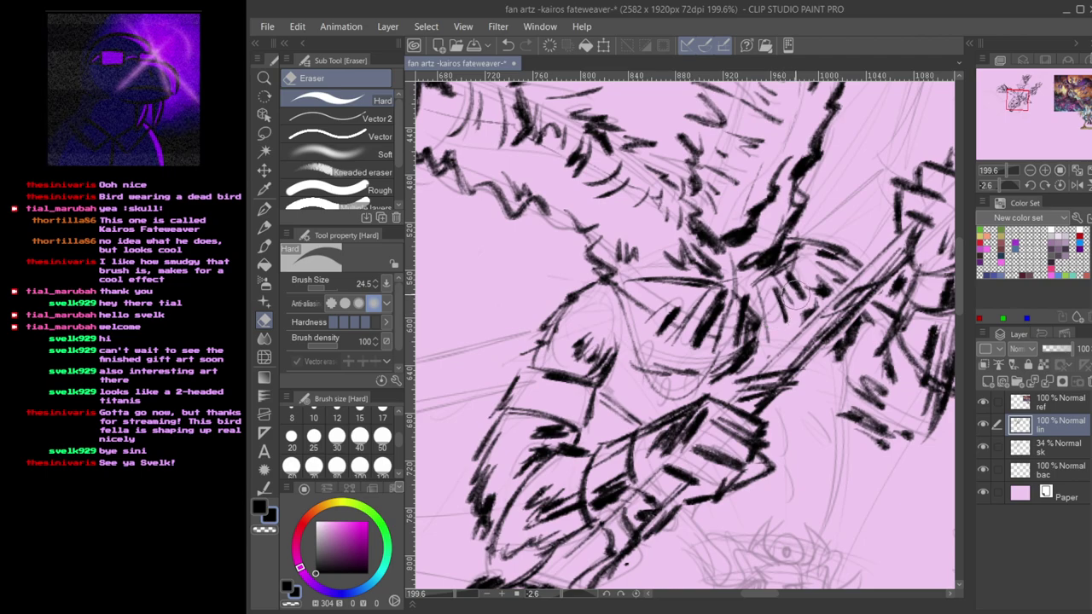
key("b")
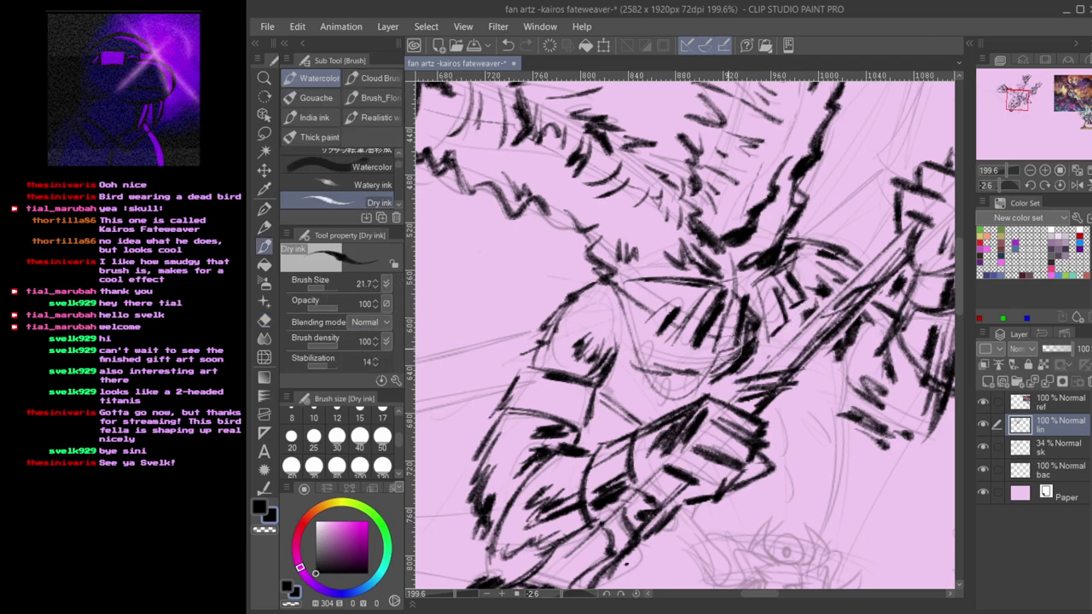
- Add hatching at the shoulder joint and a row of short feather strokes across the lower chest above the forearm
left_click_drag(655, 361, 701, 350)
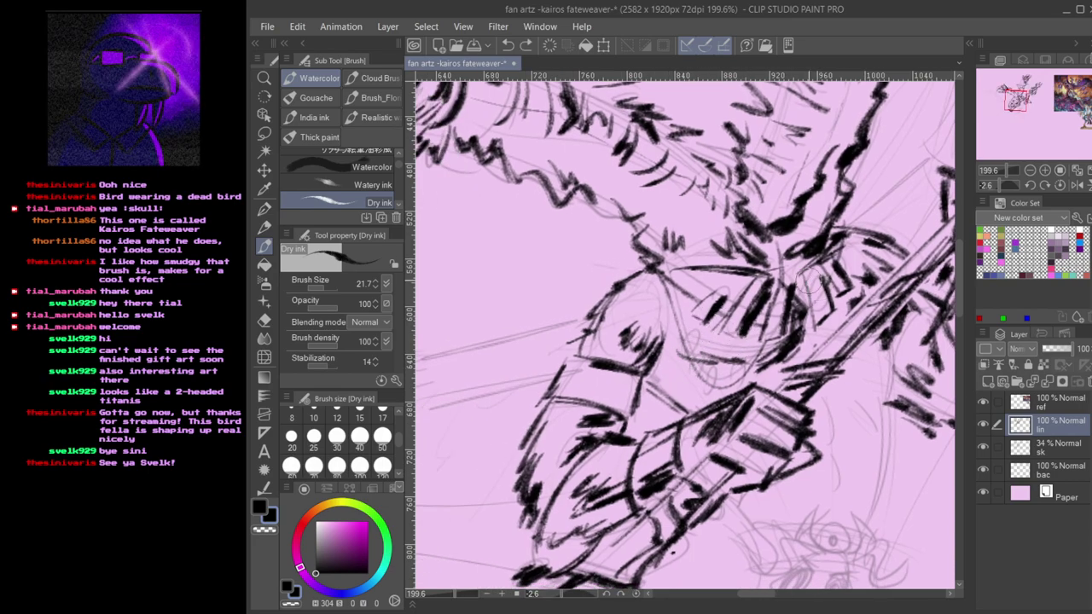
left_click_drag(825, 280, 818, 314)
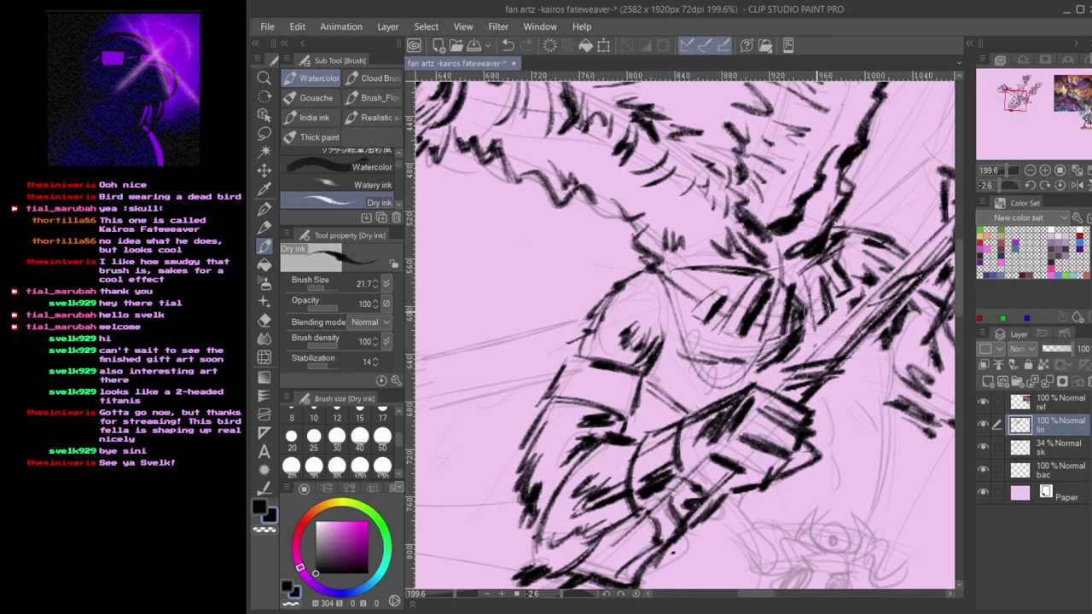
key("e")
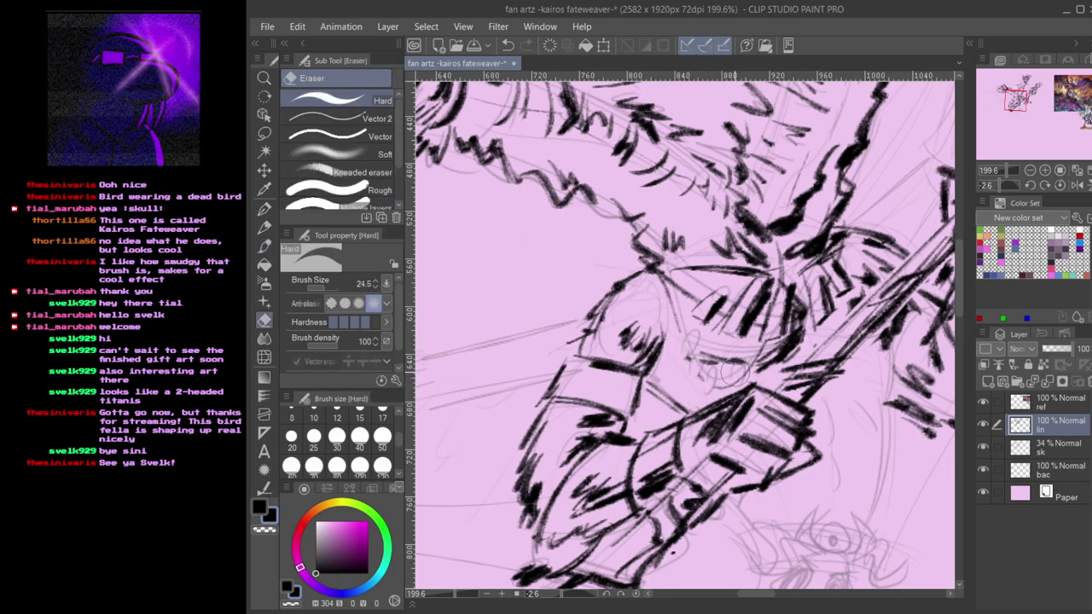
key("b")
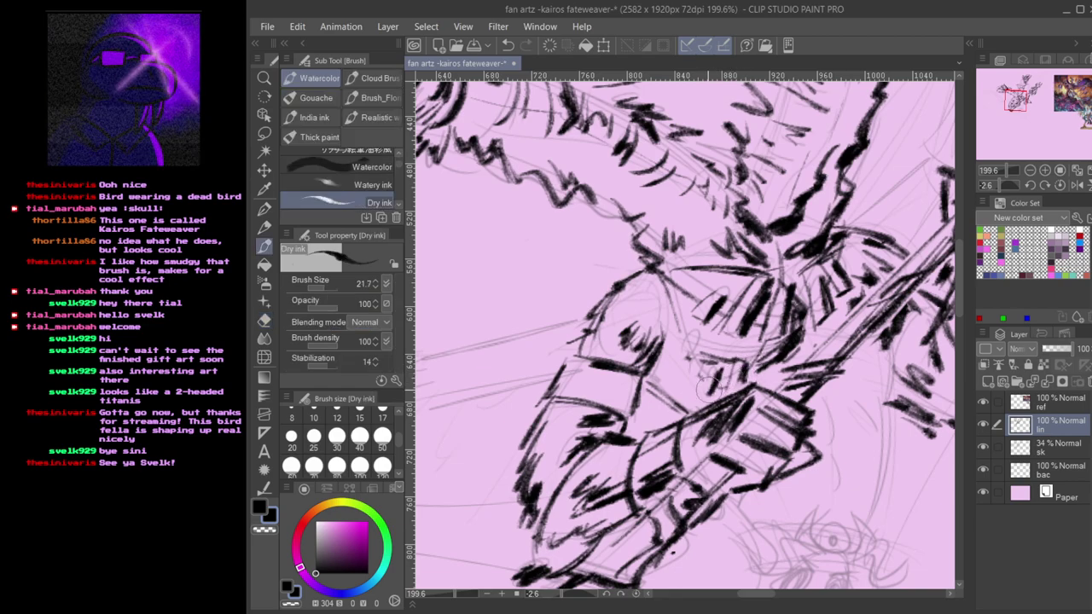
left_click_drag(708, 356, 676, 375)
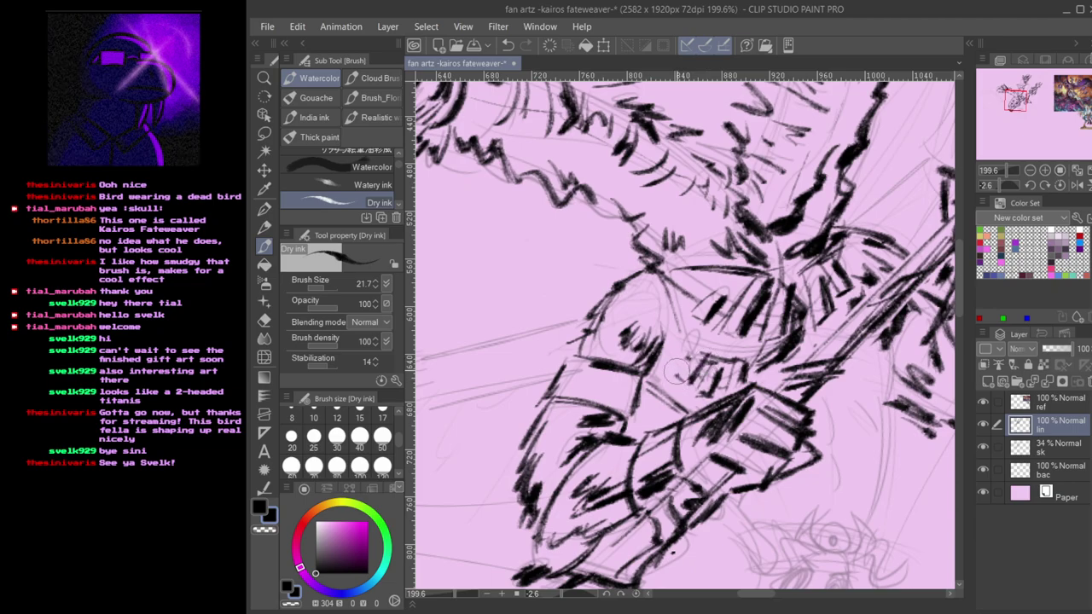
scroll(709, 358, "down", 4)
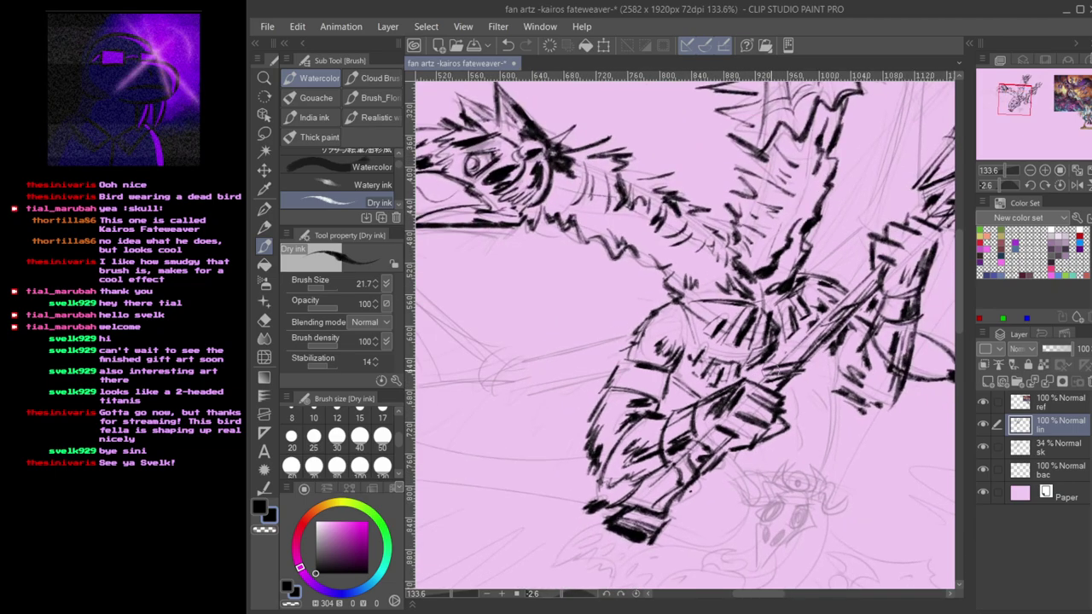
scroll(721, 366, "up", 3)
scroll(715, 359, "up", 1)
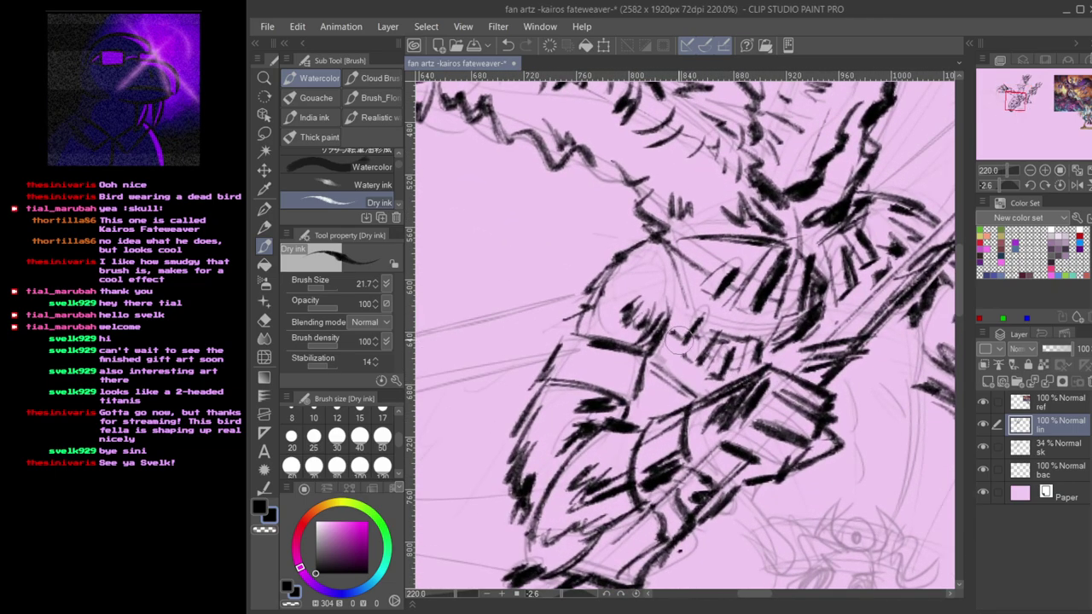
scroll(714, 365, "down", 3)
scroll(794, 432, "down", 3)
scroll(747, 339, "up", 2)
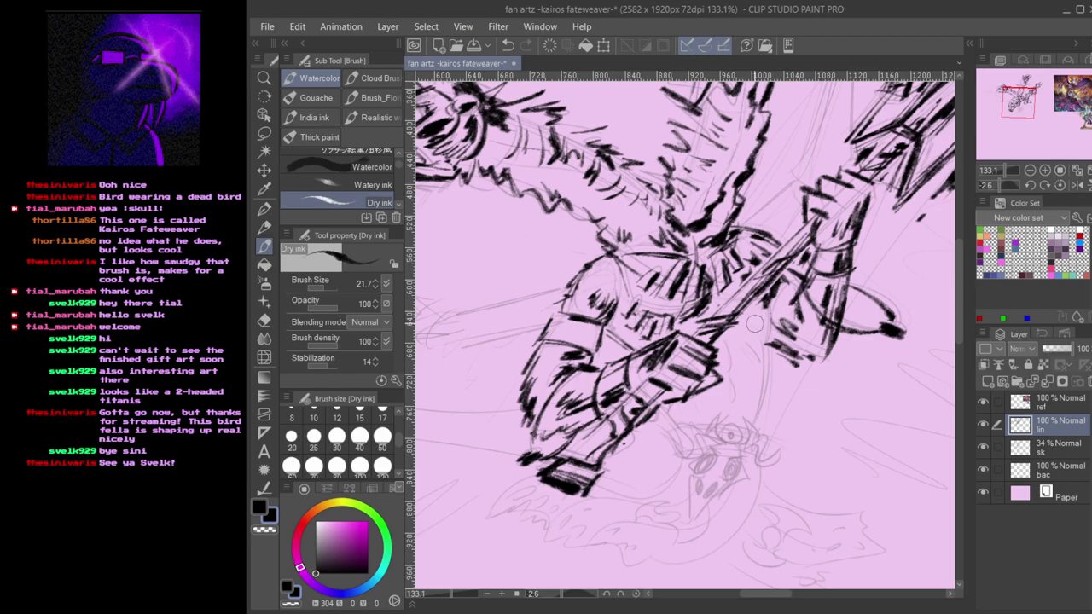
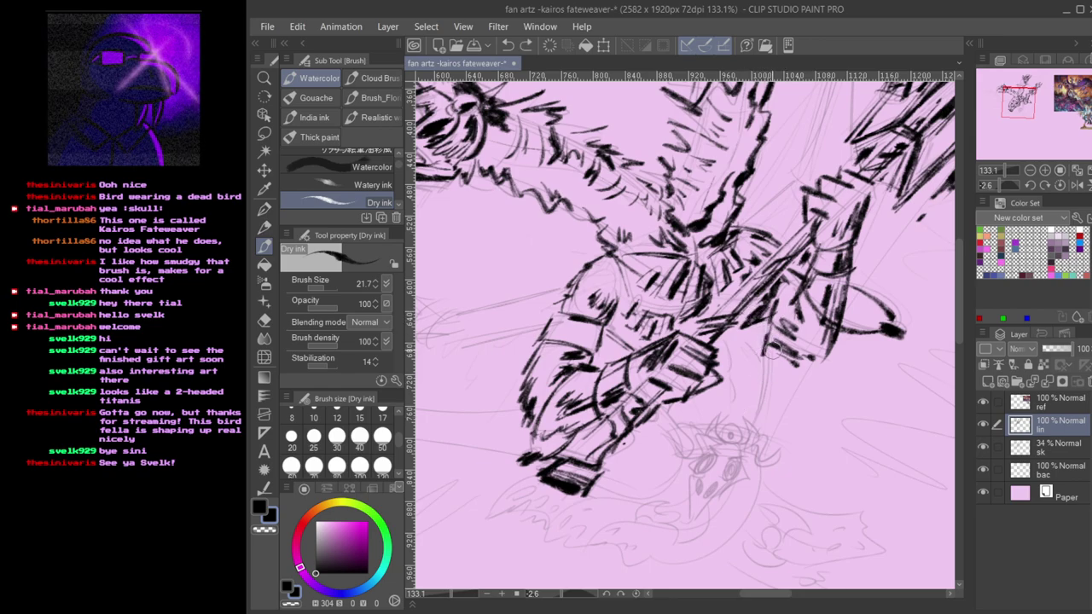
- Ink the side contour of the waist from the raised arm's sleeve toward the horned skull, with feather marks inside it
key("ctrl+z")
mouse_move(766, 346)
left_mouse_down()
mouse_move(759, 376)
mouse_move(757, 350)
mouse_move(758, 410)
left_mouse_up()
key("ctrl+z")
key("ctrl+z")
key("ctrl+z")
key("ctrl+z")
left_click_drag(762, 348, 754, 412)
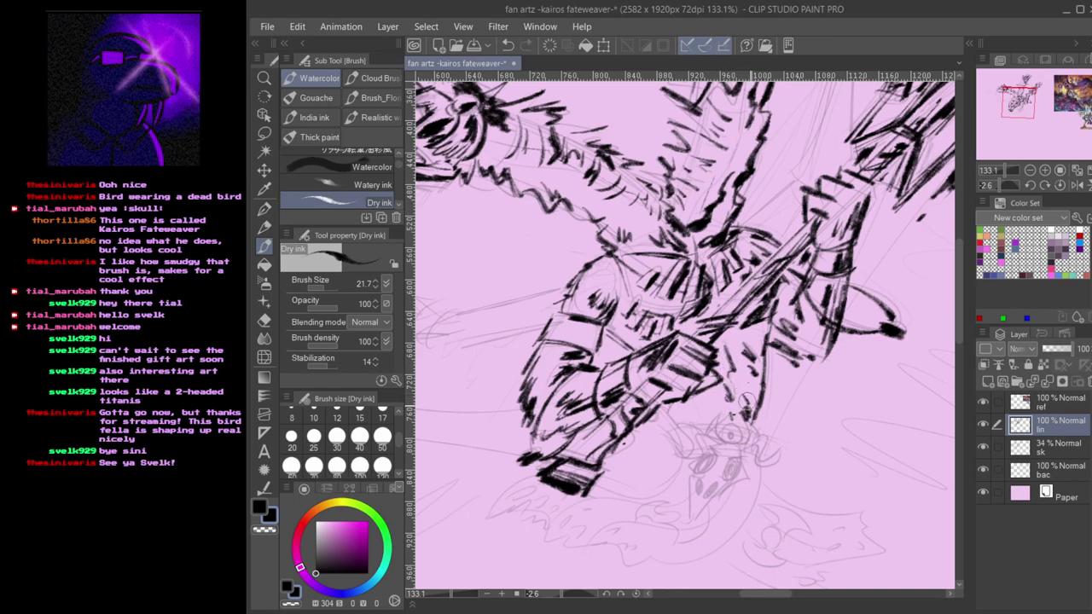
- Add short ink marks at the lower waist above the skull and a short contour stroke beside the staff
mouse_move(706, 402)
left_mouse_down()
mouse_move(701, 415)
mouse_move(713, 417)
left_mouse_up()
key("ctrl+z")
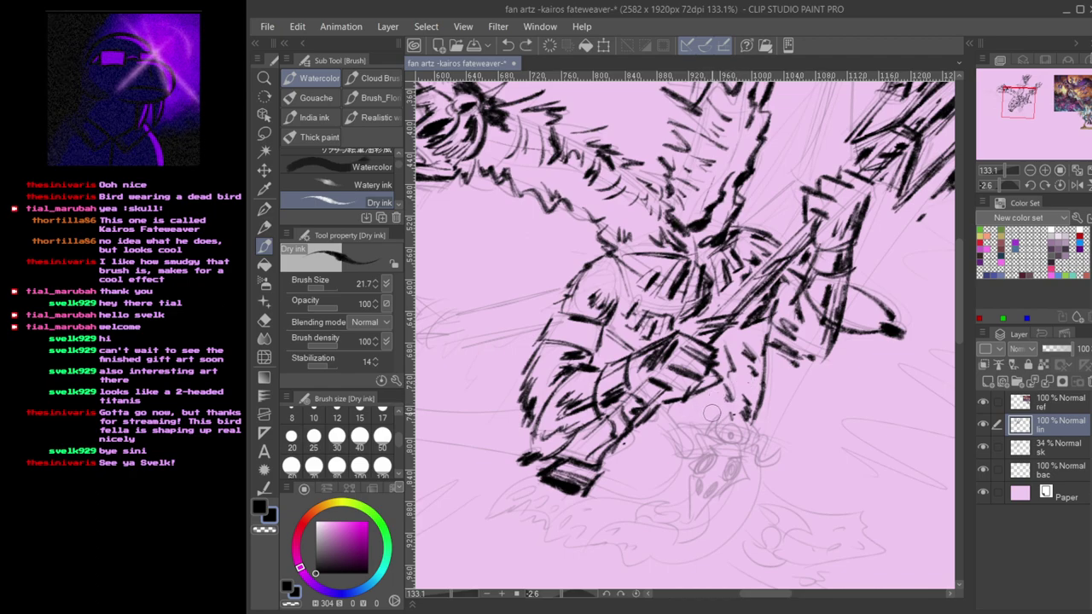
key("ctrl+z")
key("ctrl+z")
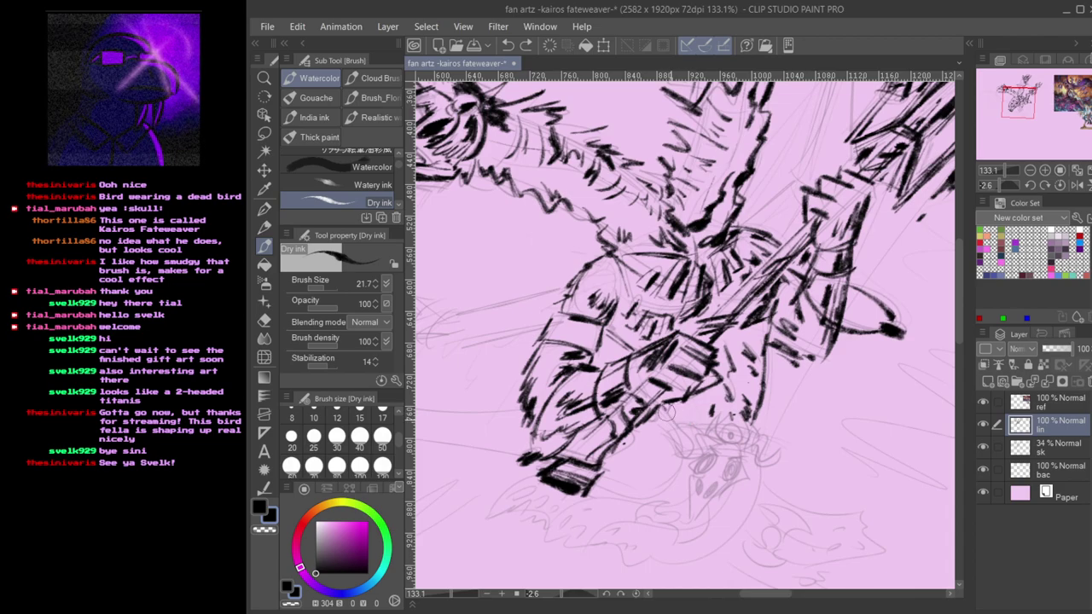
- Ink the round eye ornament on the skull's brow, framed with a rim and short spiky strokes
scroll(687, 422, "up", 2)
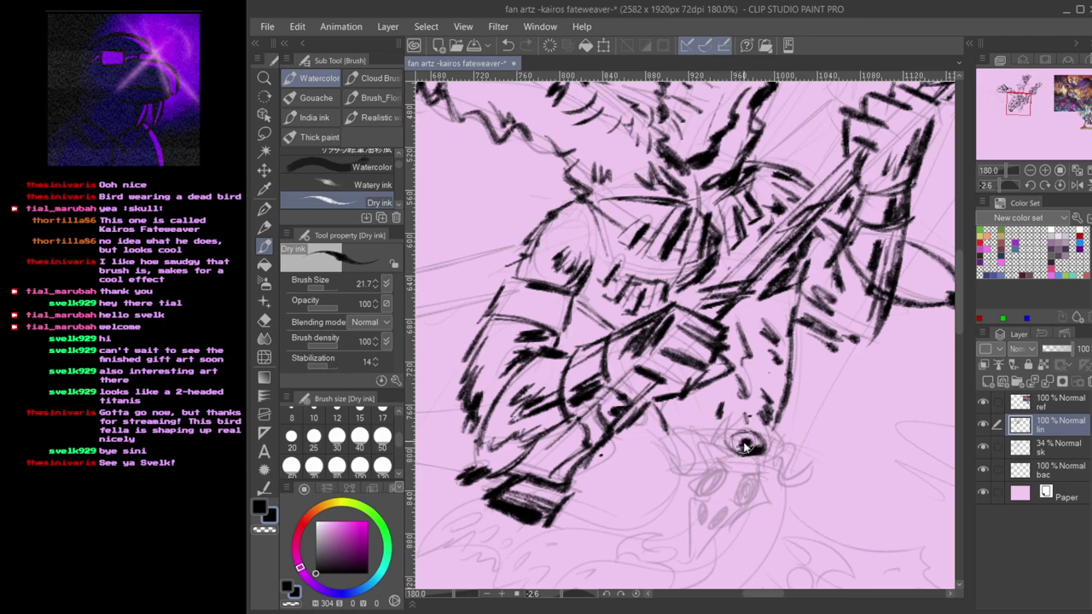
mouse_move(745, 449)
left_mouse_down()
mouse_move(733, 408)
mouse_move(744, 443)
mouse_move(726, 426)
mouse_move(731, 408)
mouse_move(718, 429)
mouse_move(727, 408)
mouse_move(709, 440)
mouse_move(772, 424)
left_mouse_up()
key("ctrl+z")
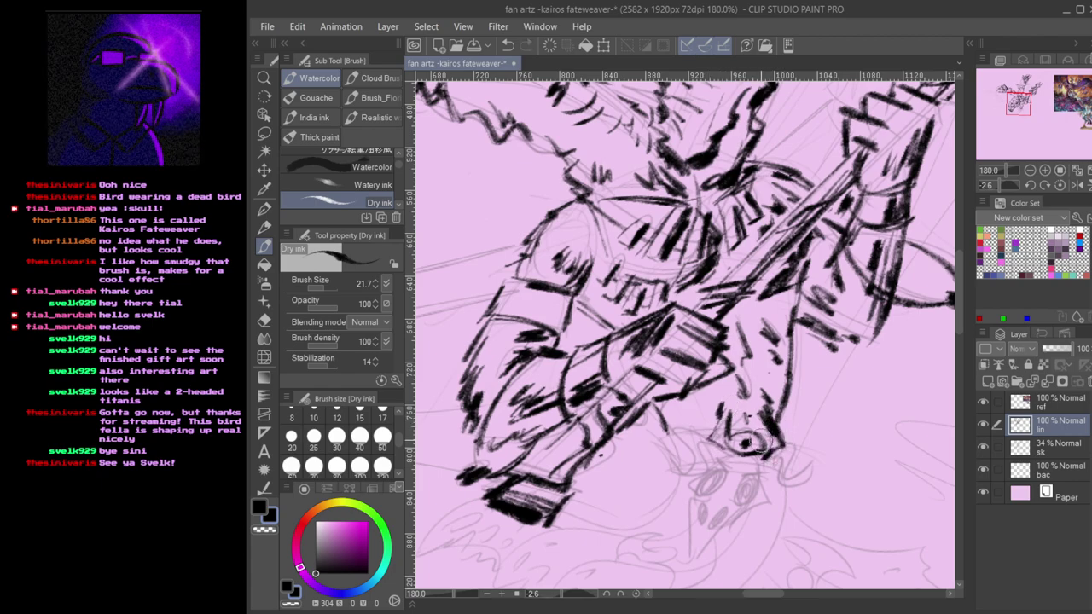
mouse_move(761, 456)
left_mouse_down()
mouse_move(719, 376)
mouse_move(732, 385)
mouse_move(699, 386)
mouse_move(747, 410)
mouse_move(733, 434)
mouse_move(752, 422)
mouse_move(712, 451)
mouse_move(733, 405)
mouse_move(689, 405)
mouse_move(680, 438)
mouse_move(704, 440)
mouse_move(693, 469)
mouse_move(693, 441)
mouse_move(688, 458)
mouse_move(684, 435)
mouse_move(681, 447)
mouse_move(669, 424)
left_mouse_up()
key("ctrl+z")
- Ink the skull's tapering face with dark eye sockets, nasal marks and a pointed snout
left_click_drag(669, 424, 682, 488)
key("ctrl+z")
key("ctrl+z")
left_click_drag(671, 429, 682, 488)
mouse_move(681, 488)
left_mouse_down()
mouse_move(727, 427)
mouse_move(697, 465)
mouse_move(743, 430)
mouse_move(679, 397)
mouse_move(679, 410)
mouse_move(693, 392)
mouse_move(757, 410)
mouse_move(746, 406)
mouse_move(749, 423)
mouse_move(703, 417)
mouse_move(716, 427)
mouse_move(696, 469)
left_mouse_up()
key("ctrl+z")
key("ctrl+z")
key("e")
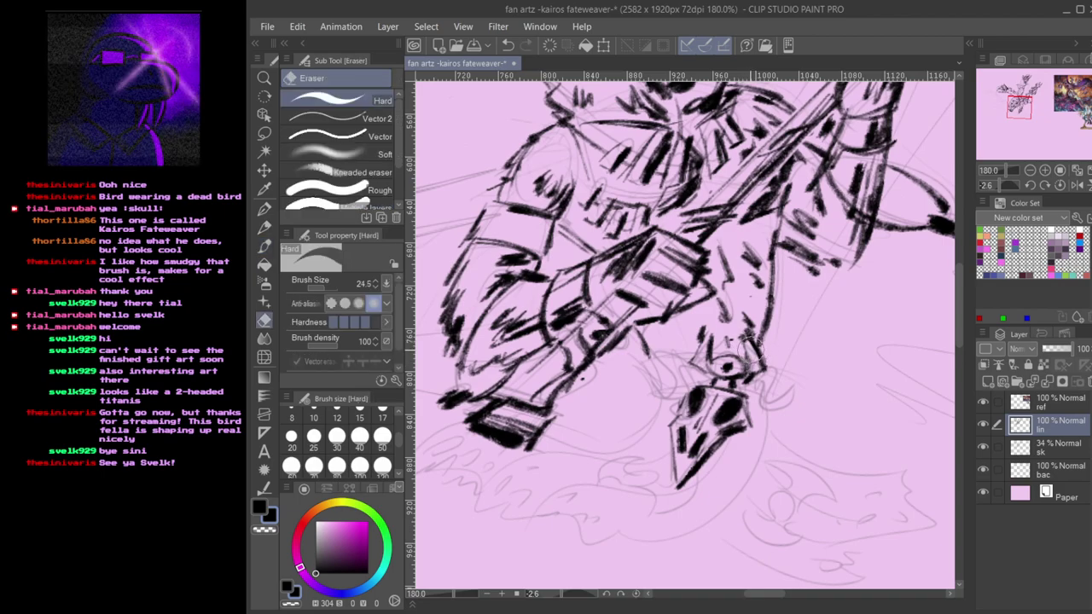
key("b")
- Ink the two curling horns on either side of the skull's brow
mouse_move(751, 343)
left_mouse_down()
mouse_move(777, 384)
mouse_move(772, 398)
left_mouse_up()
key("ctrl+z")
key("ctrl+z")
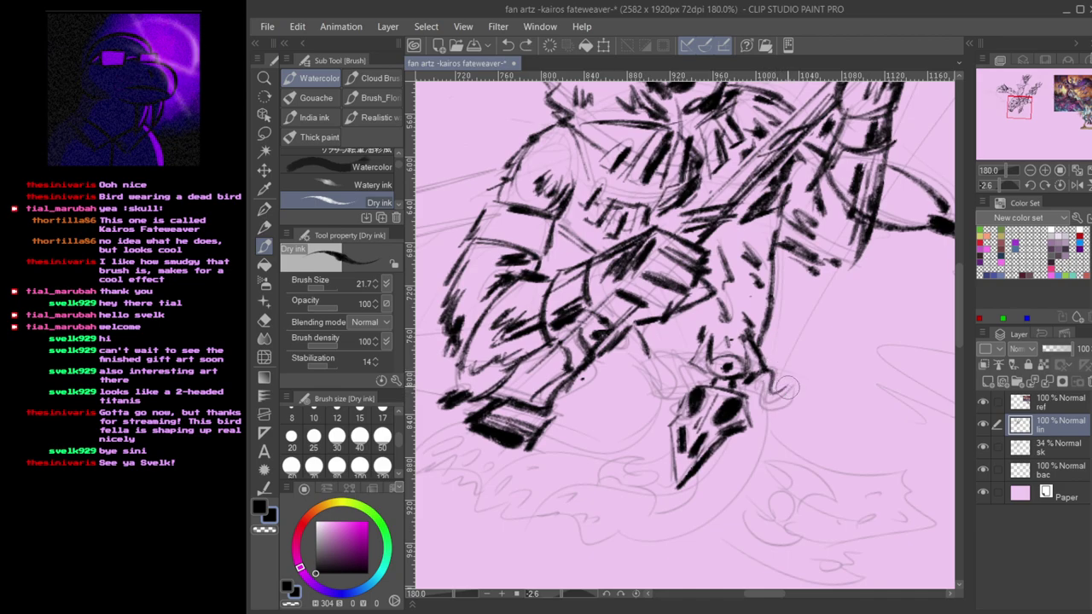
key("ctrl+y")
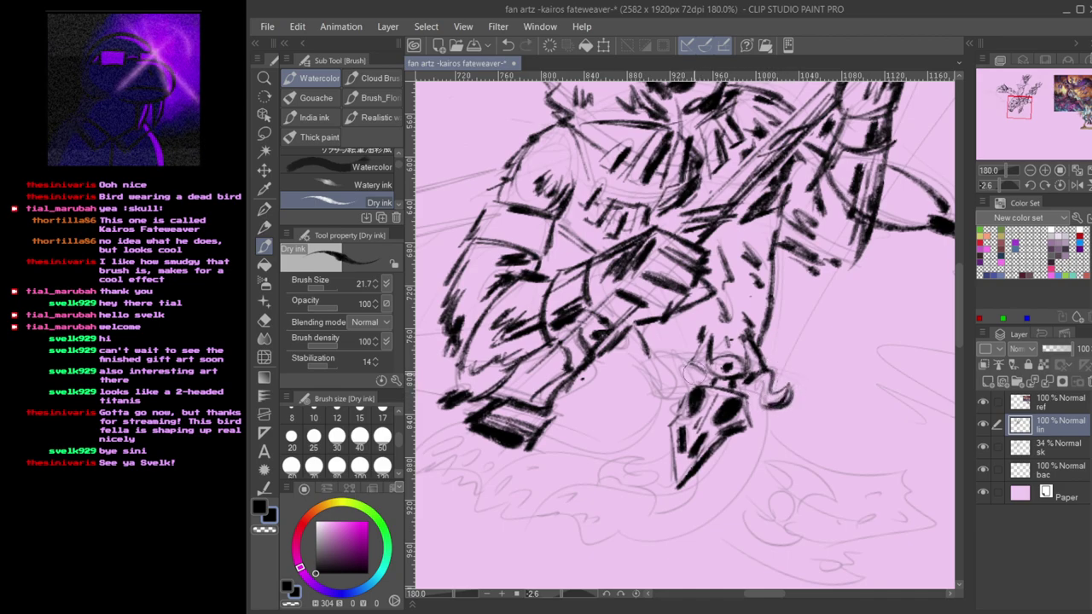
mouse_move(685, 367)
left_mouse_down()
mouse_move(667, 387)
mouse_move(690, 383)
mouse_move(683, 364)
mouse_move(655, 385)
mouse_move(690, 369)
mouse_move(647, 381)
mouse_move(662, 400)
mouse_move(704, 377)
mouse_move(670, 358)
mouse_move(654, 389)
mouse_move(695, 381)
left_mouse_up()
key("ctrl+z")
key("ctrl+z")
key("ctrl+z")
key("ctrl+z")
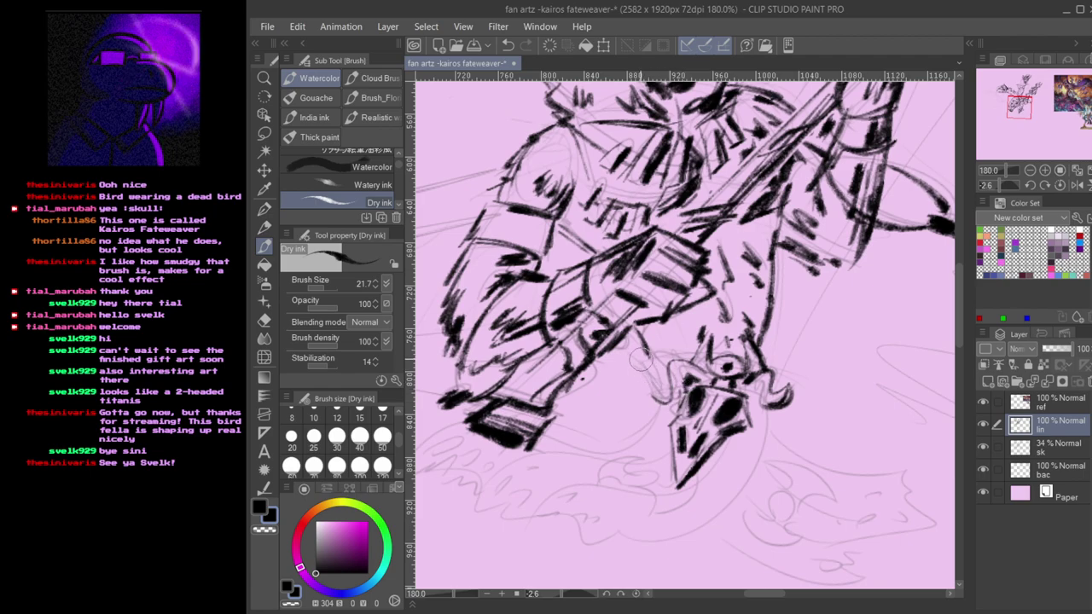
- Thicken the waist's contour between the staff and the skull's horn with short overlapping strokes
left_click_drag(645, 362, 660, 384)
left_click_drag(636, 357, 664, 387)
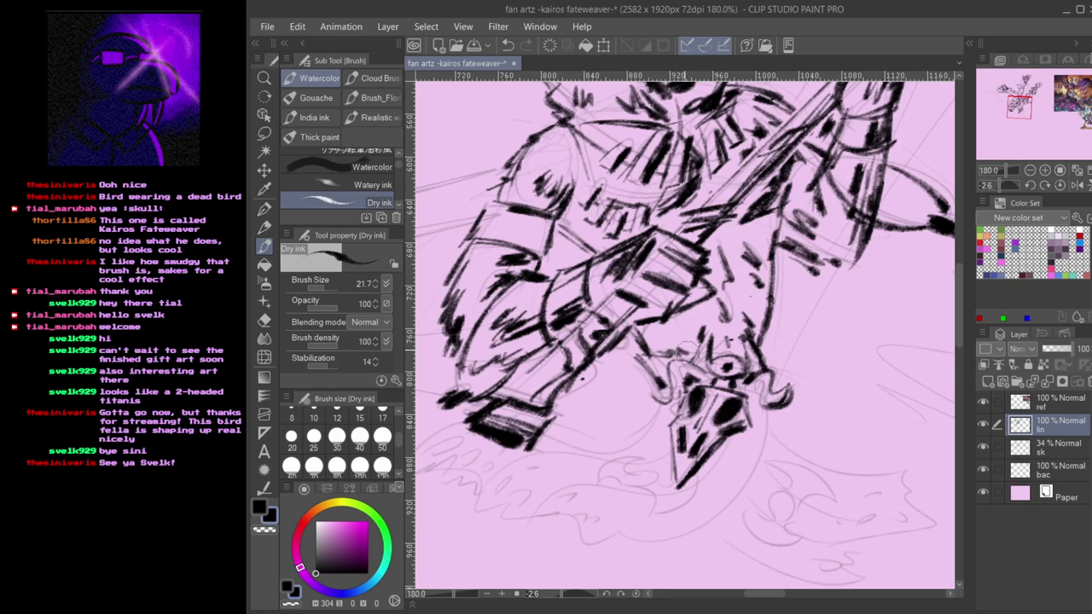
left_click_drag(686, 371, 665, 419)
- Ink the first pointed fold lines and dark accents of the robe beneath the skull's snout
left_click_drag(754, 406, 787, 439)
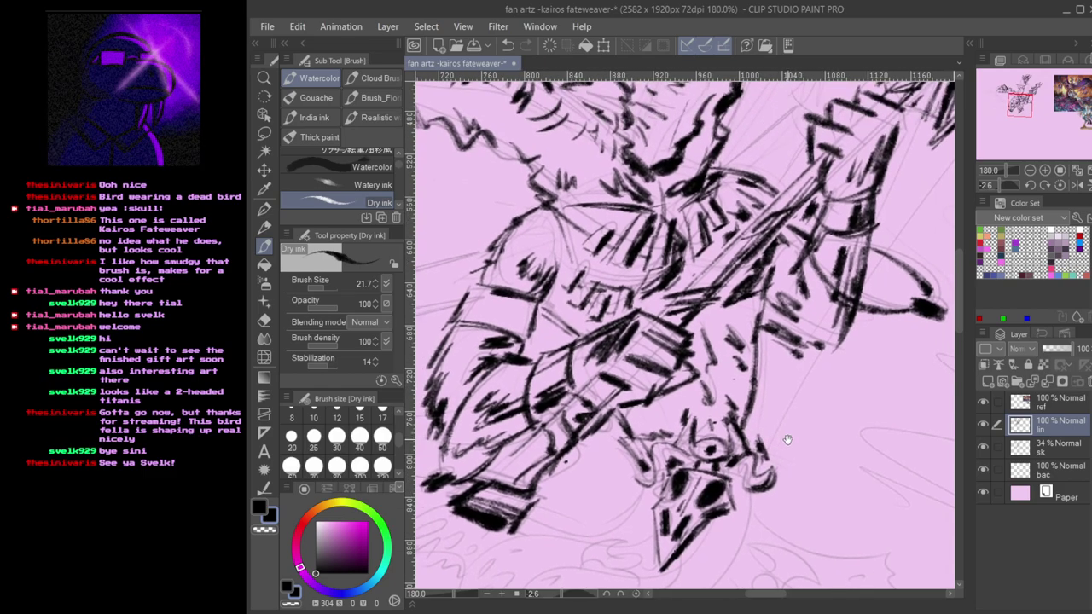
scroll(767, 385, "down", 3)
left_click_drag(812, 399, 853, 363)
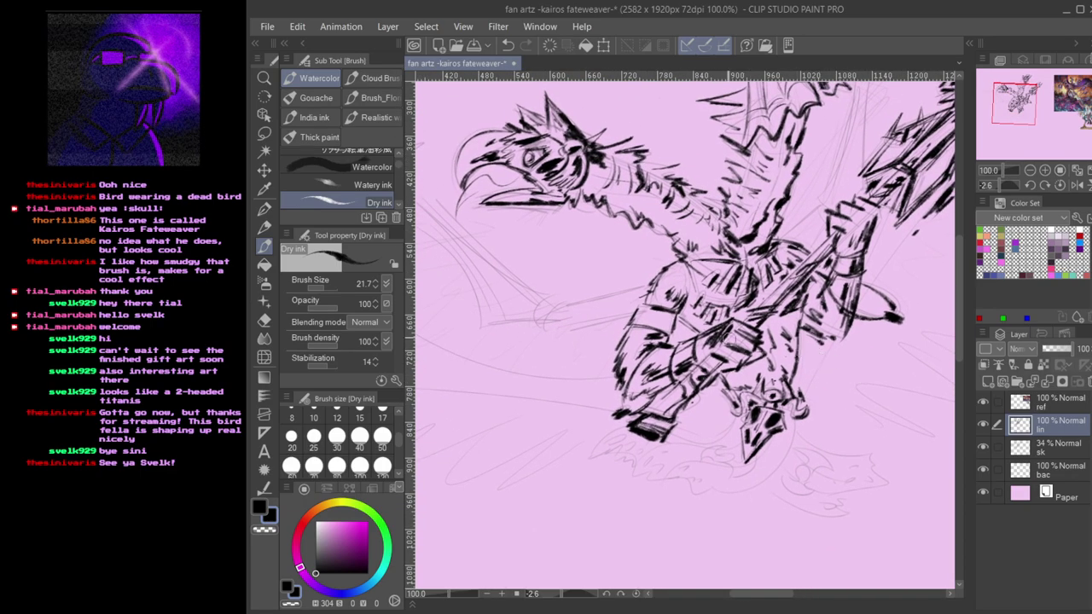
scroll(682, 324, "up", 2)
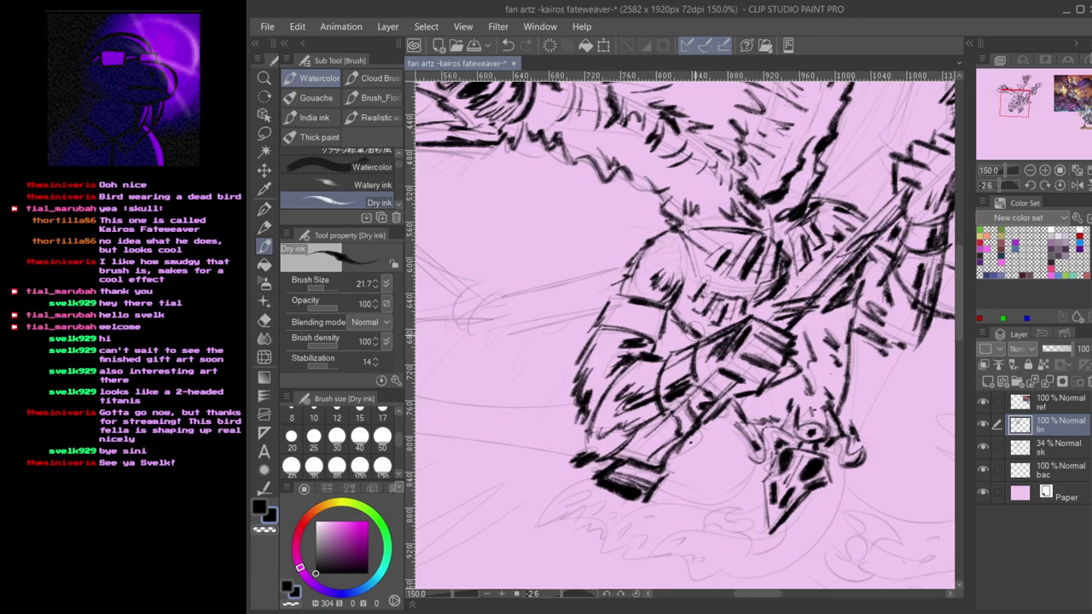
scroll(717, 364, "down", 2)
mouse_move(802, 517)
left_mouse_down()
mouse_move(759, 430)
mouse_move(797, 399)
left_mouse_up()
scroll(741, 397, "up", 3)
key("ctrl+z")
mouse_move(729, 368)
left_mouse_down()
mouse_move(756, 355)
mouse_move(708, 352)
mouse_move(748, 328)
mouse_move(689, 352)
mouse_move(718, 357)
left_mouse_up()
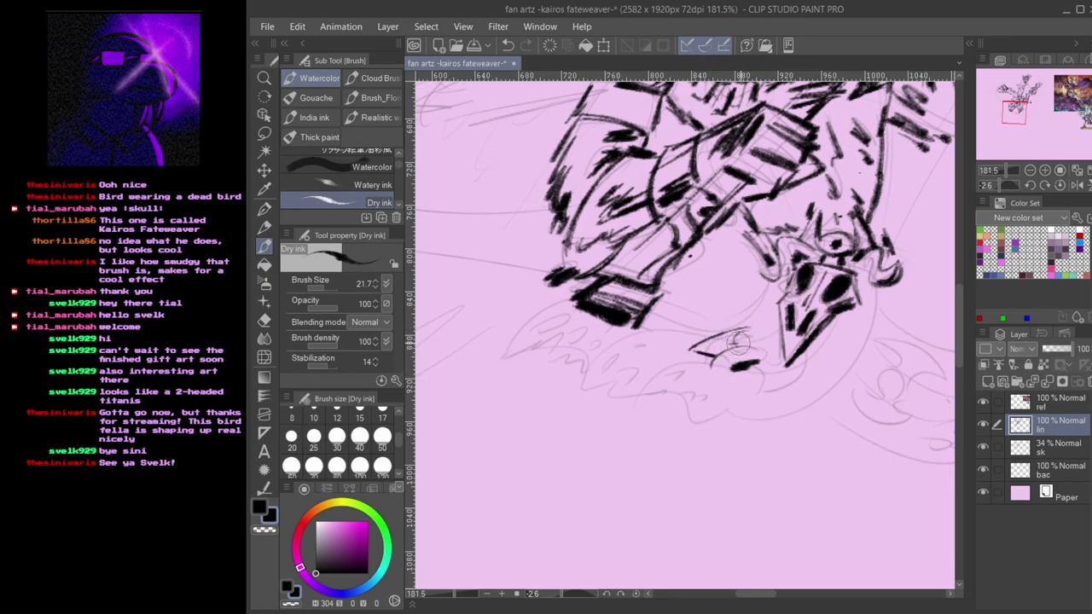
mouse_move(755, 392)
left_mouse_down()
mouse_move(806, 366)
mouse_move(765, 391)
mouse_move(738, 374)
mouse_move(746, 385)
mouse_move(752, 359)
mouse_move(783, 367)
left_mouse_up()
key("ctrl+z")
key("ctrl+z")
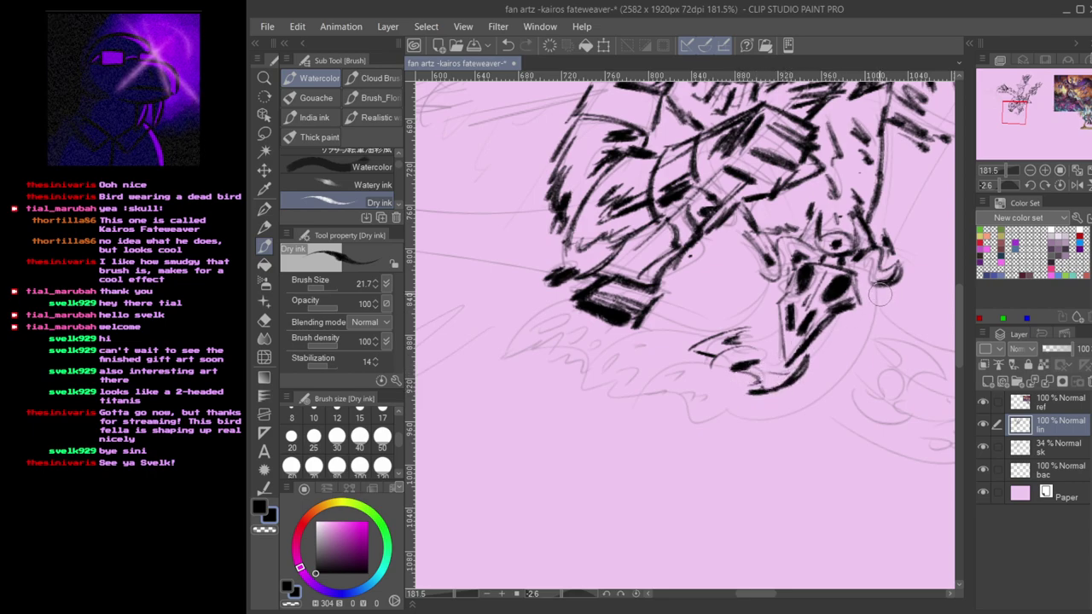
- Ink the robe's outer edge, curving from the skull's horn down and around into the ragged hem
mouse_move(879, 294)
left_mouse_down()
mouse_move(875, 320)
mouse_move(713, 417)
left_mouse_up()
key("ctrl+z")
mouse_move(874, 281)
left_mouse_down()
mouse_move(821, 393)
mouse_move(673, 441)
left_mouse_up()
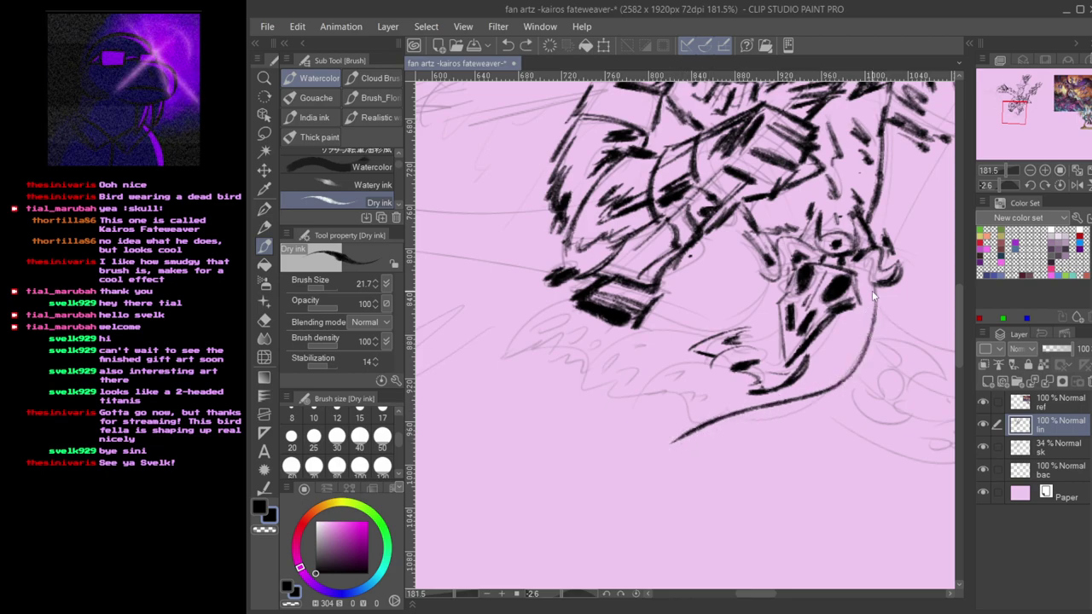
key("ctrl+z")
mouse_move(874, 288)
left_mouse_down()
mouse_move(832, 393)
mouse_move(697, 446)
mouse_move(873, 332)
mouse_move(708, 452)
mouse_move(877, 309)
mouse_move(764, 414)
mouse_move(699, 434)
mouse_move(877, 305)
mouse_move(702, 445)
mouse_move(768, 412)
mouse_move(869, 331)
mouse_move(840, 386)
mouse_move(812, 403)
left_mouse_up()
key("ctrl+z")
key("ctrl+z")
key("ctrl+z")
key("ctrl+z")
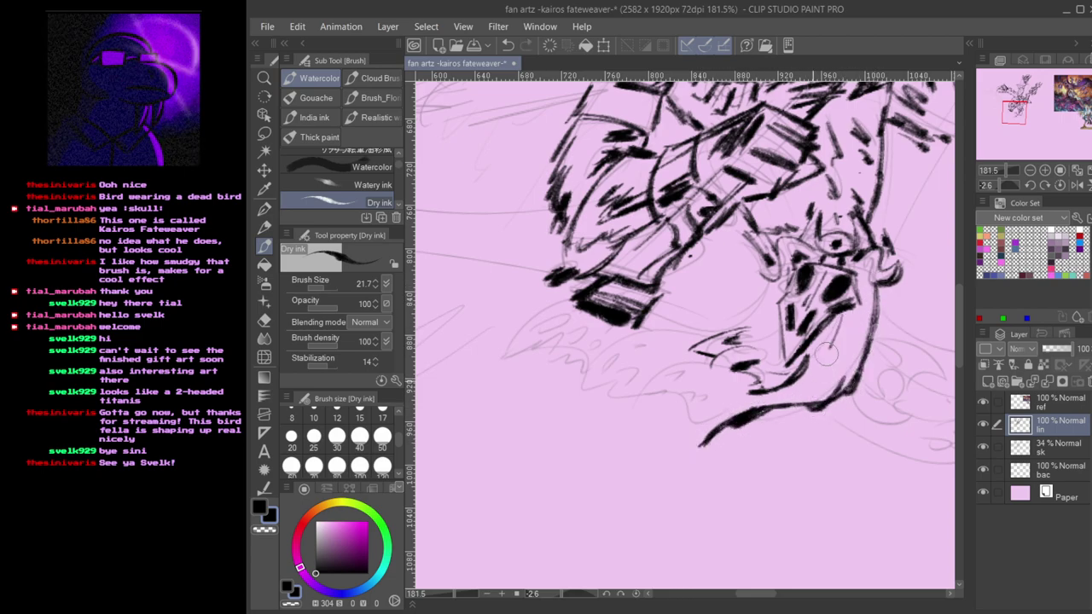
- Ink the tattered hem trailing beneath the staff's lower end, with jagged tips and dark spots
mouse_move(837, 321)
left_mouse_down()
mouse_move(815, 366)
mouse_move(755, 338)
left_mouse_up()
mouse_move(716, 375)
left_mouse_down()
mouse_move(774, 398)
mouse_move(698, 417)
left_mouse_up()
key("ctrl+z")
key("ctrl+z")
left_click_drag(786, 399, 695, 416)
mouse_move(739, 358)
left_mouse_down()
mouse_move(629, 403)
mouse_move(631, 417)
mouse_move(686, 414)
mouse_move(673, 427)
mouse_move(695, 386)
mouse_move(644, 402)
mouse_move(772, 465)
mouse_move(780, 427)
mouse_move(720, 413)
mouse_move(757, 440)
left_mouse_up()
mouse_move(644, 371)
left_mouse_down()
mouse_move(614, 379)
mouse_move(609, 361)
mouse_move(571, 378)
mouse_move(633, 334)
mouse_move(597, 358)
mouse_move(633, 348)
mouse_move(663, 357)
mouse_move(655, 367)
mouse_move(634, 358)
mouse_move(584, 378)
left_mouse_up()
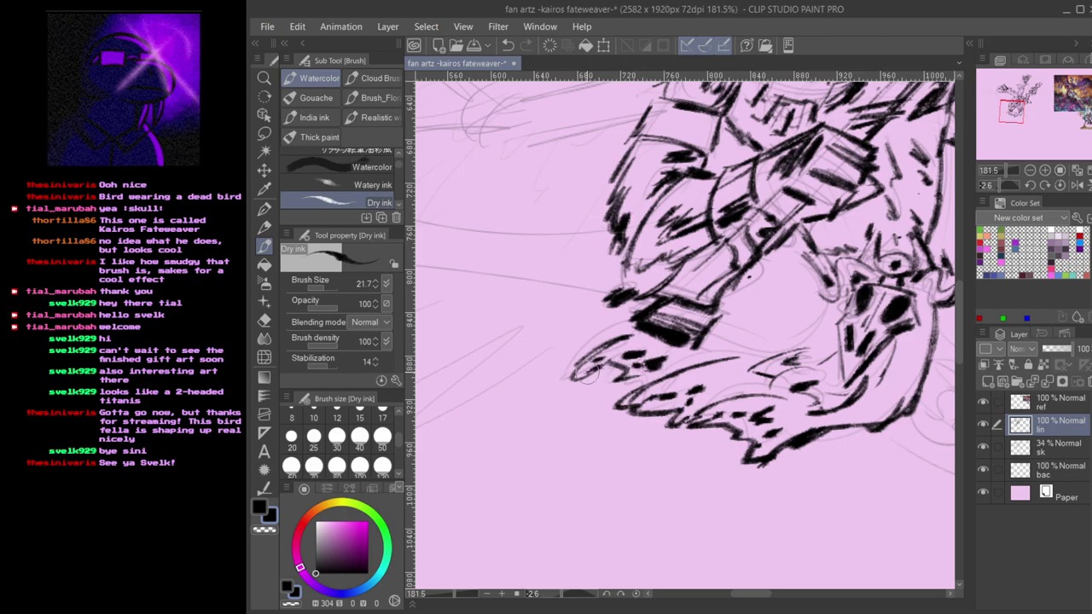
- Ink the robe's inner curve between the staff's lower end and the skull, extending the hem's upper edge
key("ctrl+z")
mouse_move(717, 346)
left_mouse_down()
mouse_move(795, 331)
mouse_move(821, 311)
mouse_move(772, 338)
left_mouse_up()
key("ctrl+z")
key("ctrl+z")
mouse_move(820, 310)
left_mouse_down()
mouse_move(735, 362)
mouse_move(759, 348)
mouse_move(735, 347)
mouse_move(822, 306)
mouse_move(722, 344)
mouse_move(786, 328)
mouse_move(714, 343)
mouse_move(786, 343)
left_mouse_up()
key("ctrl+z")
key("ctrl+z")
key("ctrl+z")
key("ctrl+z")
left_click_drag(718, 336, 824, 309)
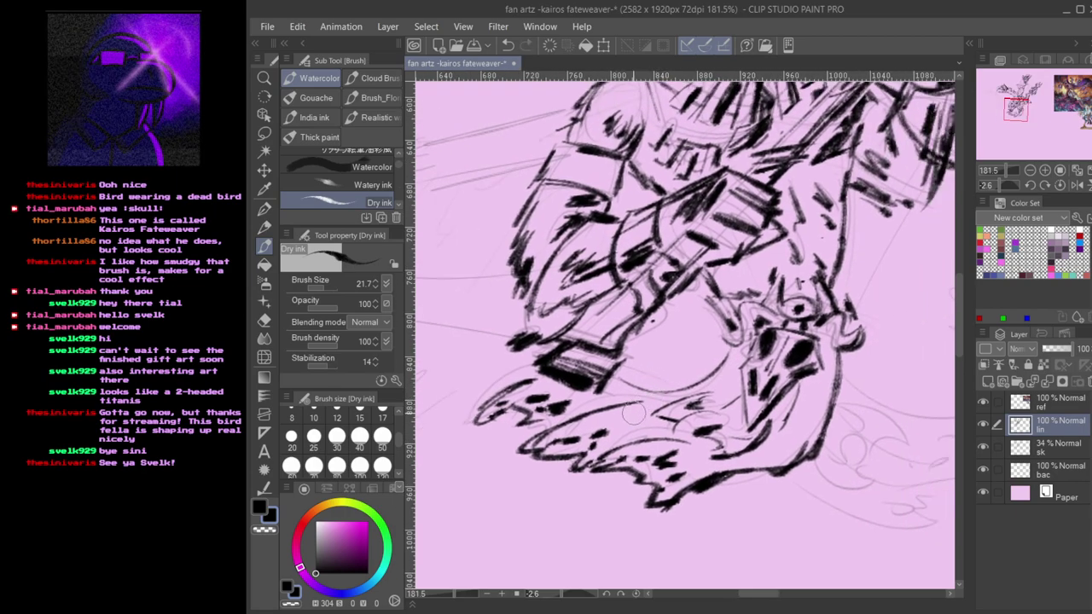
- Touch up the fold lines and spots inside the trailing hem below the staff's end
left_click_drag(647, 396, 732, 380)
key("e")
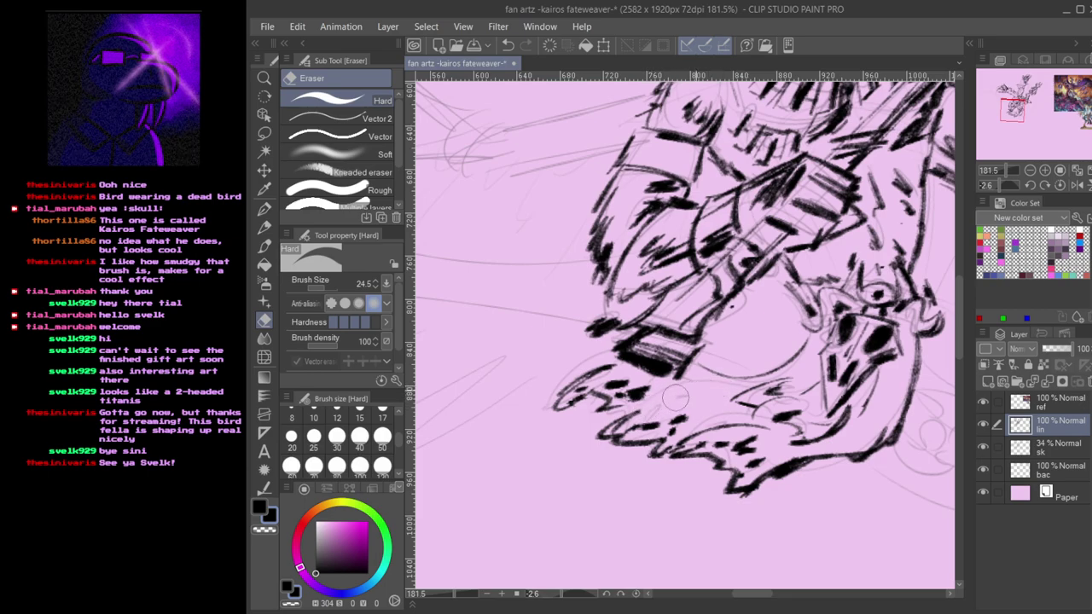
key("b")
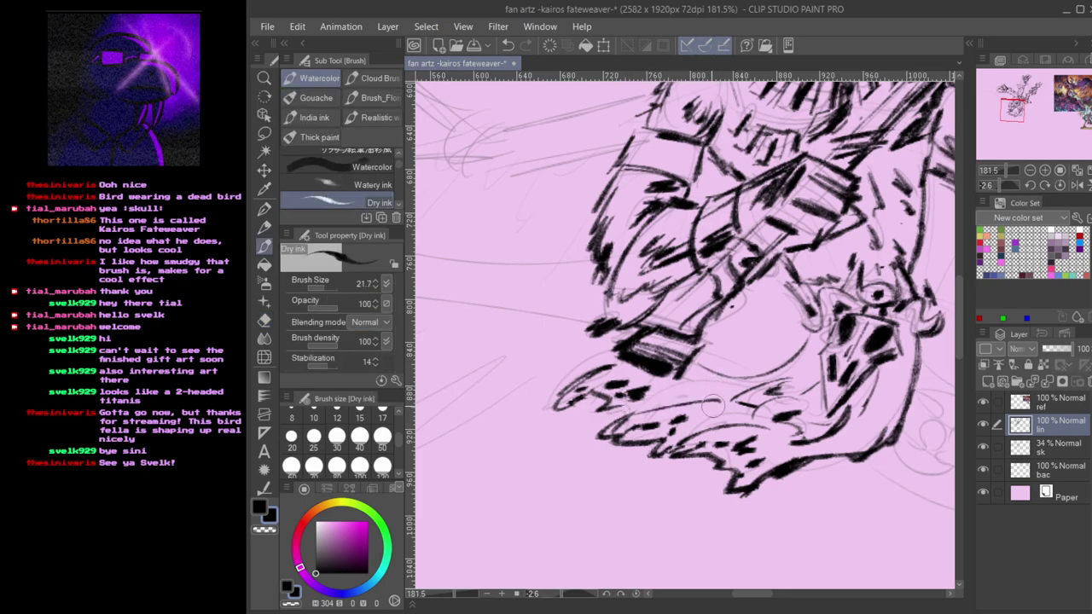
key("ctrl+z")
mouse_move(725, 398)
left_mouse_down()
mouse_move(651, 405)
mouse_move(657, 395)
left_mouse_up()
mouse_move(585, 377)
left_mouse_down()
mouse_move(614, 372)
mouse_move(567, 396)
mouse_move(586, 405)
mouse_move(562, 415)
mouse_move(624, 412)
left_mouse_up()
- Ink the upper edge, jagged tip and inner folds of the hem spreading away from the skull's other side
mouse_move(948, 414)
left_mouse_down()
mouse_move(693, 430)
mouse_move(651, 407)
mouse_move(640, 430)
mouse_move(682, 424)
mouse_move(631, 388)
mouse_move(672, 399)
left_mouse_up()
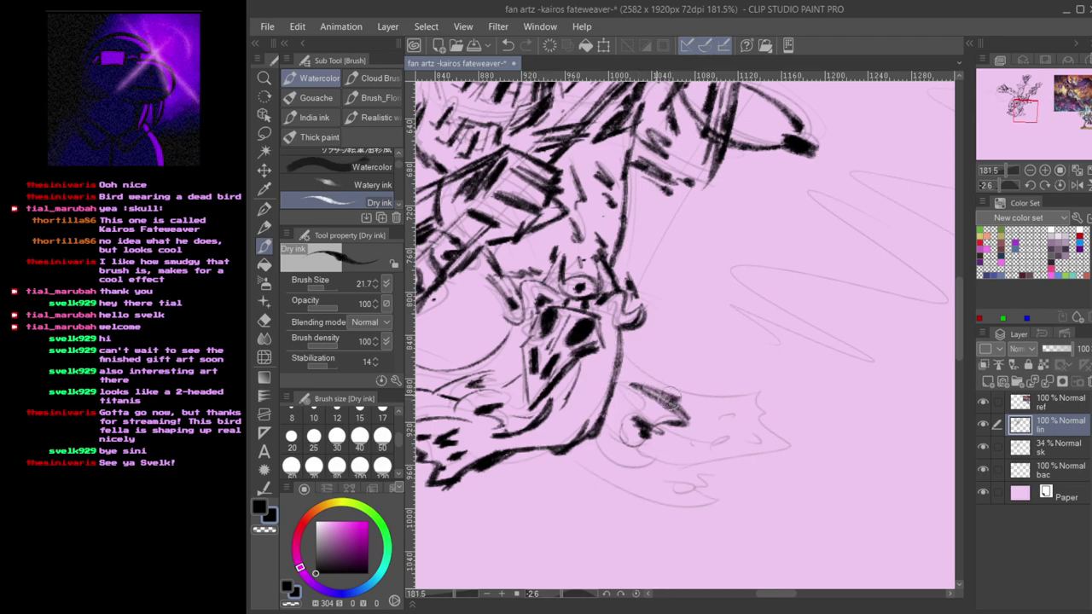
left_click_drag(628, 368, 740, 397)
key("ctrl+z")
left_click_drag(620, 362, 713, 399)
left_click_drag(622, 357, 694, 392)
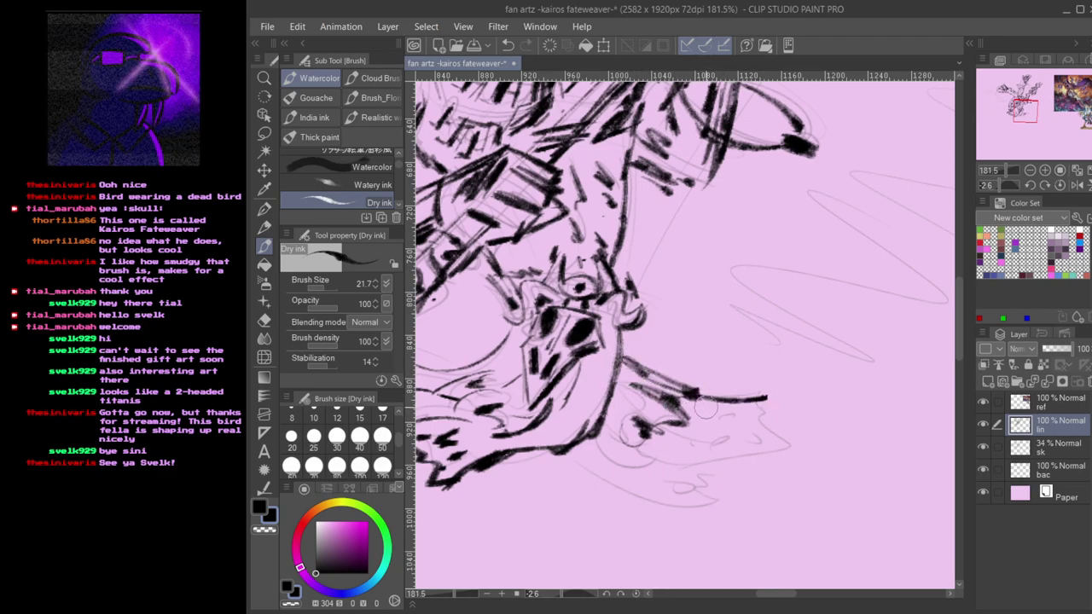
key("ctrl+z")
key("ctrl+z")
mouse_move(624, 354)
left_mouse_down()
mouse_move(679, 384)
mouse_move(758, 388)
left_mouse_up()
left_click_drag(762, 397, 640, 370)
key("ctrl+z")
mouse_move(758, 390)
left_mouse_down()
mouse_move(760, 416)
mouse_move(788, 441)
mouse_move(759, 439)
left_mouse_up()
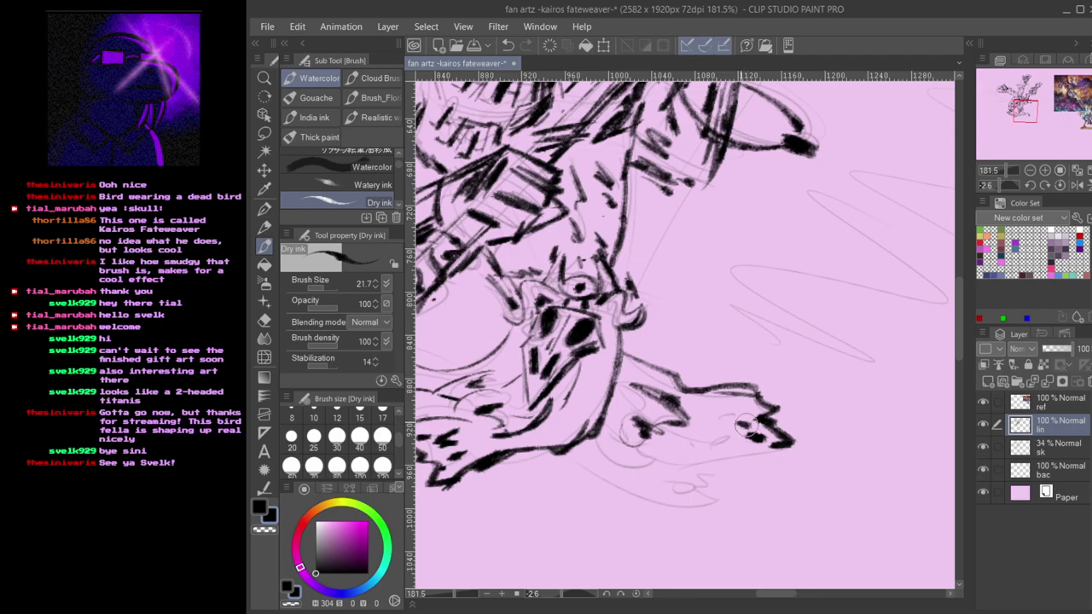
- Ink the lower edge and second torn tip of that hem, adding dark spots and inner fold lines
mouse_move(771, 453)
left_mouse_down()
mouse_move(683, 469)
mouse_move(724, 478)
mouse_move(780, 447)
mouse_move(719, 465)
mouse_move(744, 474)
mouse_move(738, 490)
mouse_move(751, 501)
mouse_move(698, 501)
mouse_move(546, 448)
left_mouse_up()
key("ctrl+z")
key("ctrl+z")
key("ctrl+z")
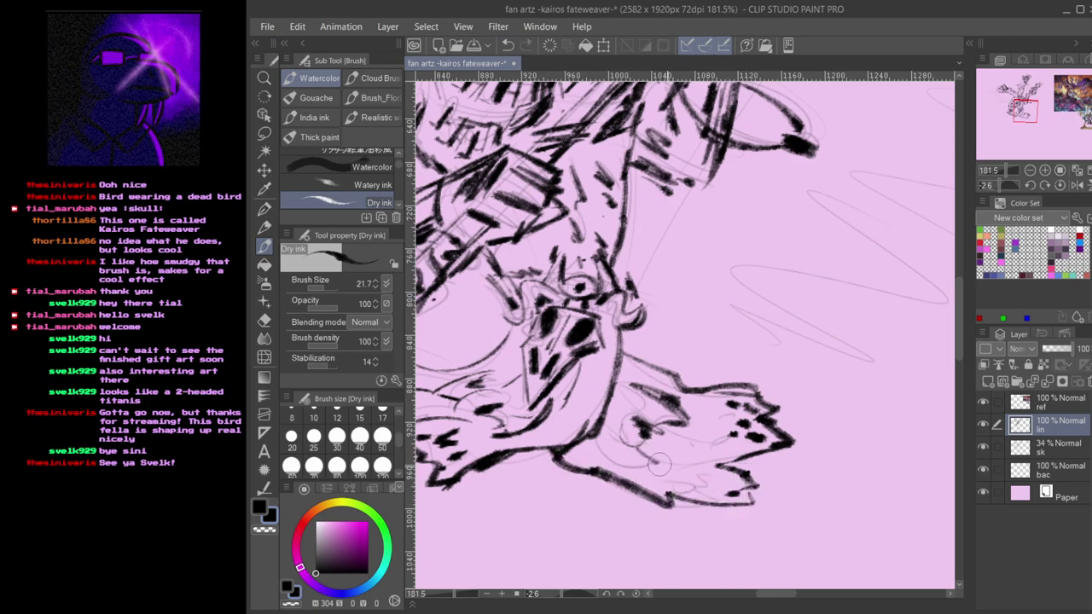
mouse_move(660, 467)
left_mouse_down()
mouse_move(619, 466)
mouse_move(591, 449)
mouse_move(614, 452)
mouse_move(598, 461)
mouse_move(614, 441)
left_mouse_up()
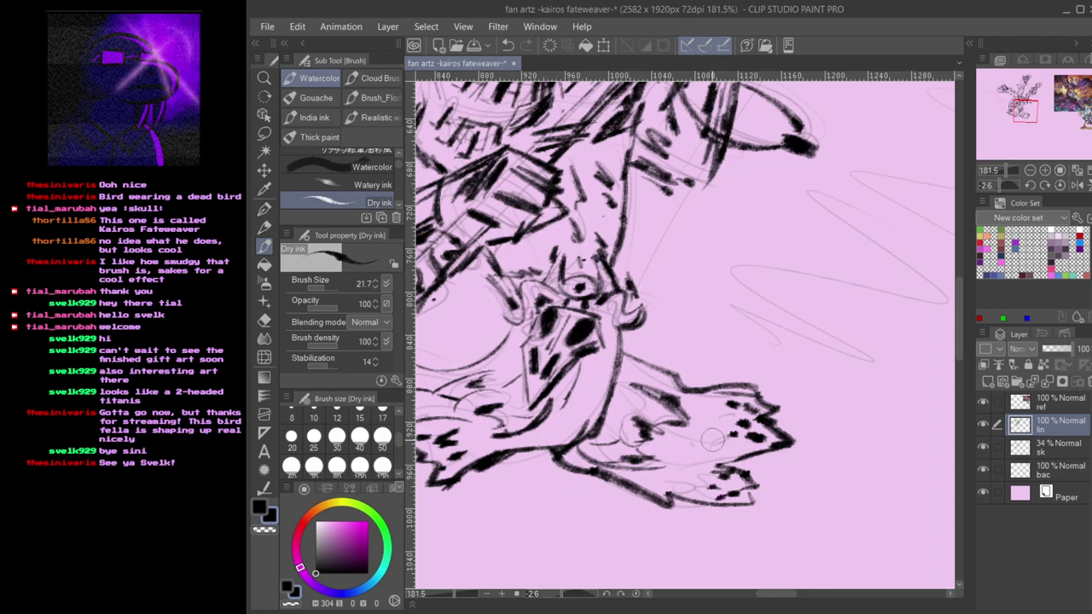
- Review the whole inked figure, add a new layer above the line art layer, and save the file
scroll(693, 418, "down", 3)
left_click_drag(645, 354, 743, 418)
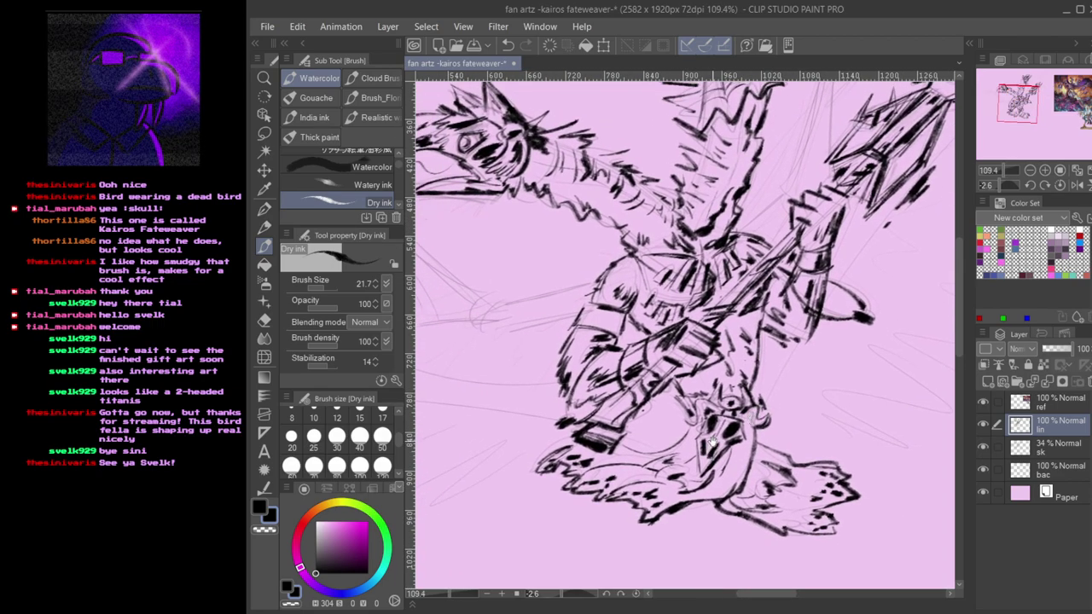
scroll(680, 384, "down", 2)
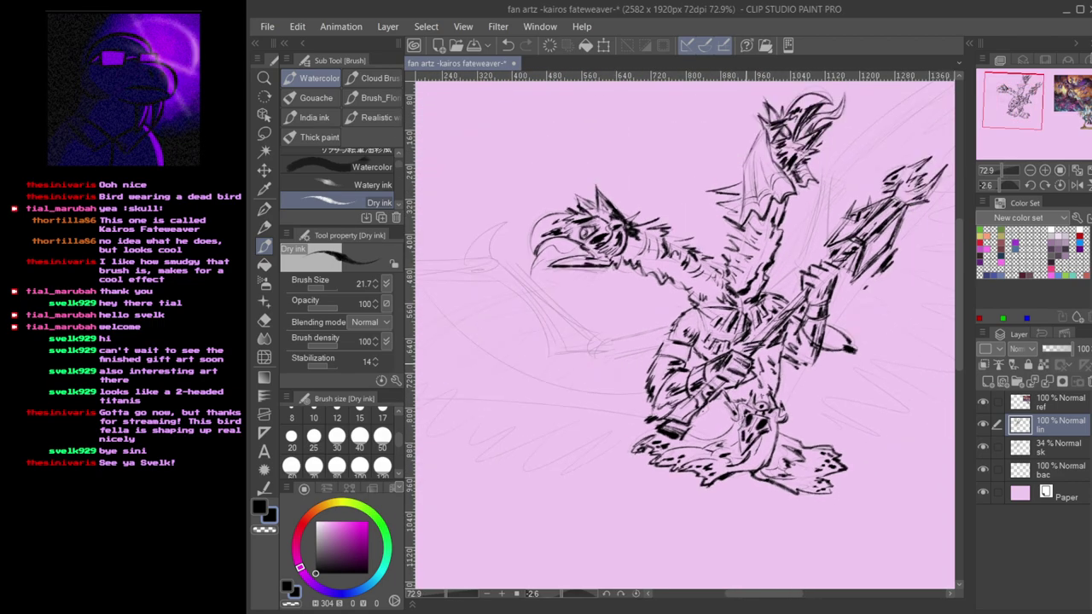
left_click(989, 381)
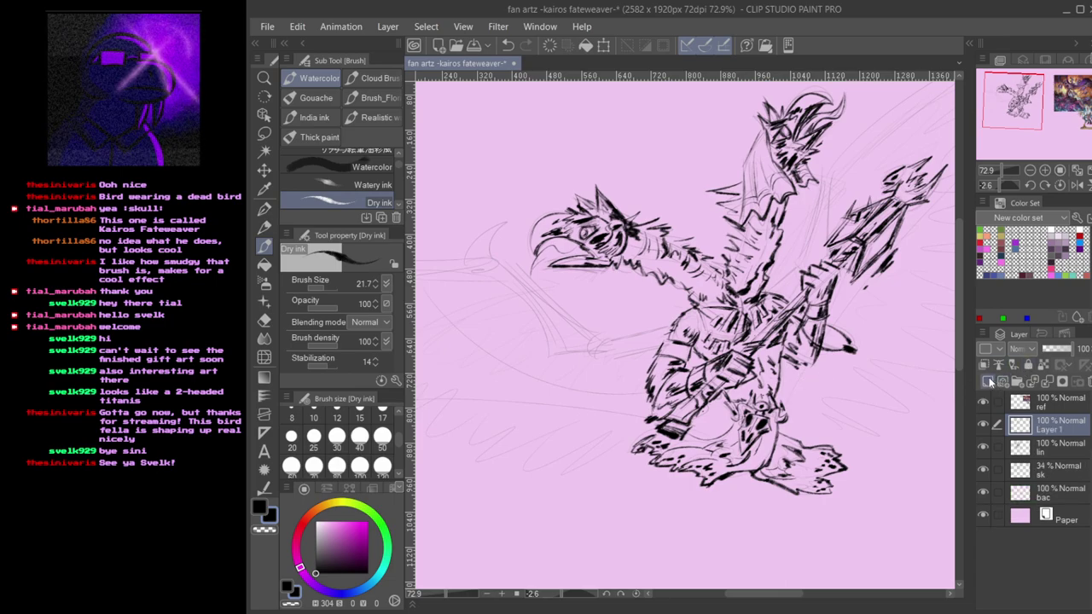
key("ctrl+s")
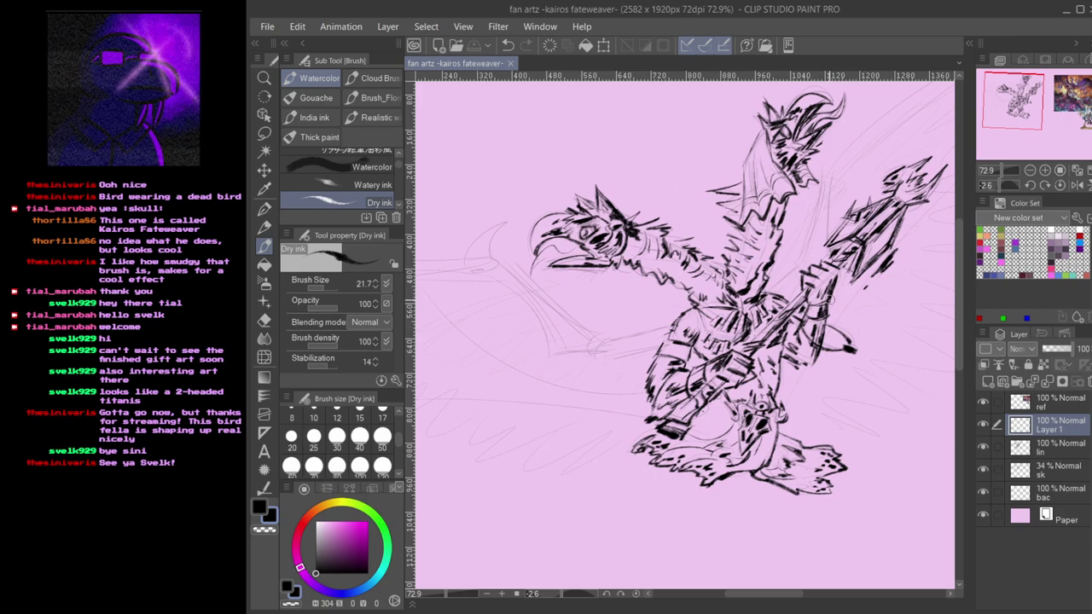
- Ink the long curved upper edge of the wing sweeping away behind the raised head above the staff
left_click_drag(832, 338, 784, 394)
scroll(803, 261, "up", 3)
left_click_drag(786, 256, 686, 362)
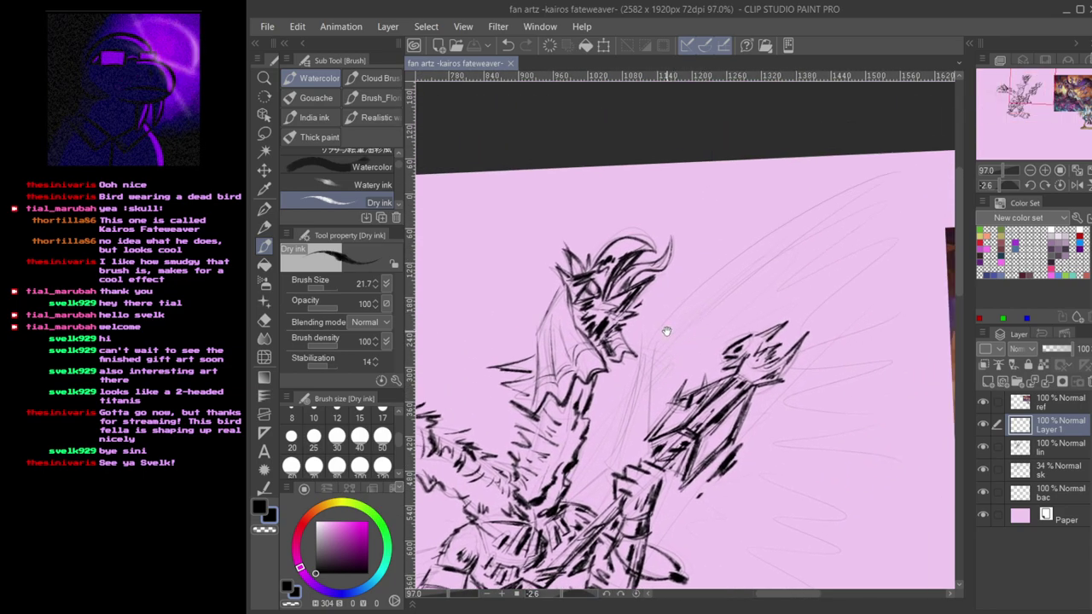
key("ctrl+z")
left_click_drag(648, 340, 824, 217)
key("ctrl+z")
mouse_move(648, 331)
left_mouse_down()
mouse_move(927, 137)
mouse_move(677, 298)
mouse_move(891, 181)
left_mouse_up()
key("ctrl+z")
key("ctrl+z")
mouse_move(648, 335)
left_mouse_down()
mouse_move(887, 177)
mouse_move(684, 336)
left_mouse_up()
key("ctrl+z")
left_click_drag(887, 175, 679, 327)
key("ctrl+z")
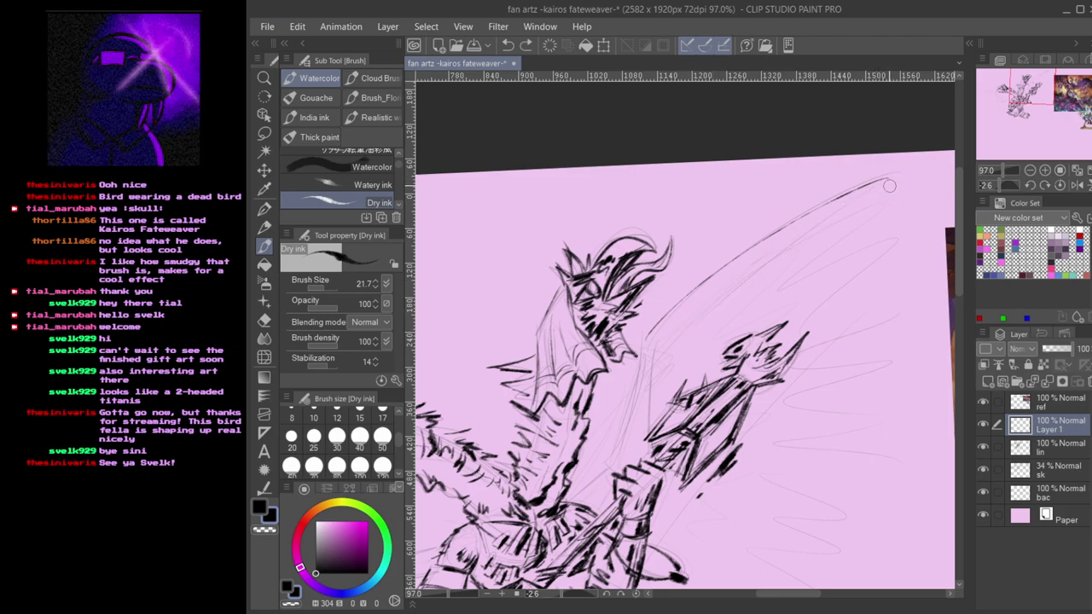
key("ctrl+z")
- Ink the wing's inner edge descending from the curve's lower end toward the staff hand
mouse_move(647, 338)
left_mouse_down()
mouse_move(615, 467)
mouse_move(572, 492)
mouse_move(609, 471)
mouse_move(681, 370)
mouse_move(631, 415)
left_mouse_up()
key("ctrl+z")
key("ctrl+z")
- Ink the opposite wing's arm beyond the lower head: upper edge, slanted segment, elbow joint and start toward the shoulder
mouse_move(421, 510)
left_mouse_down()
mouse_move(440, 495)
mouse_move(794, 392)
left_mouse_up()
mouse_move(870, 356)
left_mouse_down()
mouse_move(743, 388)
mouse_move(780, 376)
mouse_move(665, 265)
mouse_move(662, 275)
mouse_move(751, 360)
left_mouse_up()
key("ctrl+z")
key("ctrl+z")
mouse_move(588, 253)
left_mouse_down()
mouse_move(690, 317)
mouse_move(556, 337)
mouse_move(696, 326)
left_mouse_up()
key("ctrl+z")
left_click_drag(547, 358, 708, 350)
key("ctrl+z")
mouse_move(761, 380)
left_mouse_down()
mouse_move(660, 346)
mouse_move(697, 425)
left_mouse_up()
key("ctrl+z")
mouse_move(638, 319)
left_mouse_down()
mouse_move(680, 355)
mouse_move(707, 421)
mouse_move(773, 422)
mouse_move(777, 402)
mouse_move(773, 422)
mouse_move(857, 403)
left_mouse_up()
key("ctrl+z")
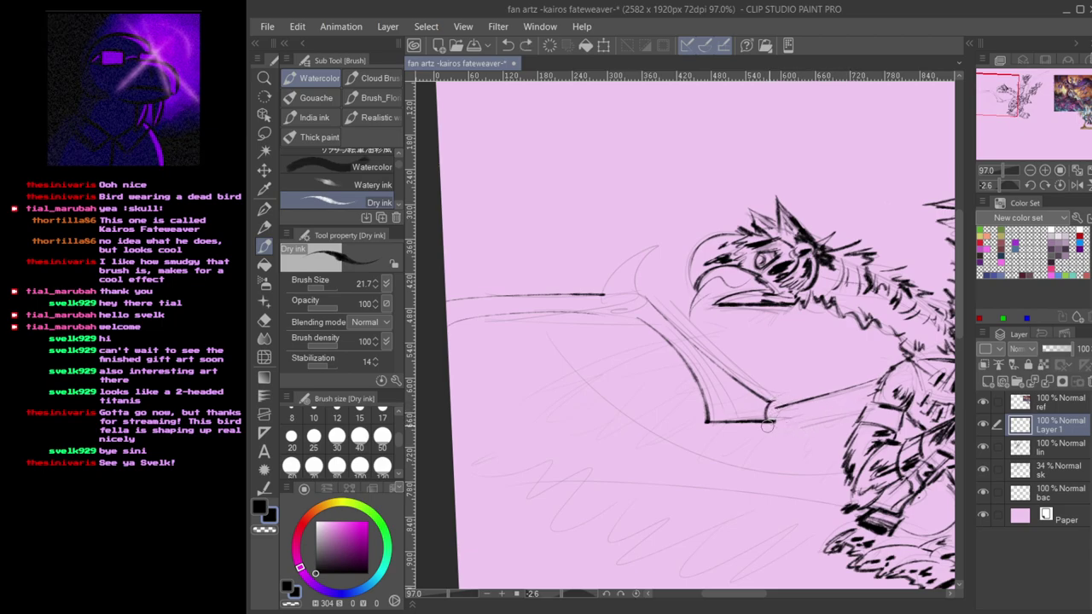
- Ink the wing arm's lower edge from the elbow joint to the shoulder and strengthen its upper edge
key("ctrl+z")
mouse_move(773, 404)
left_mouse_down()
mouse_move(874, 376)
mouse_move(780, 425)
left_mouse_up()
key("ctrl+z")
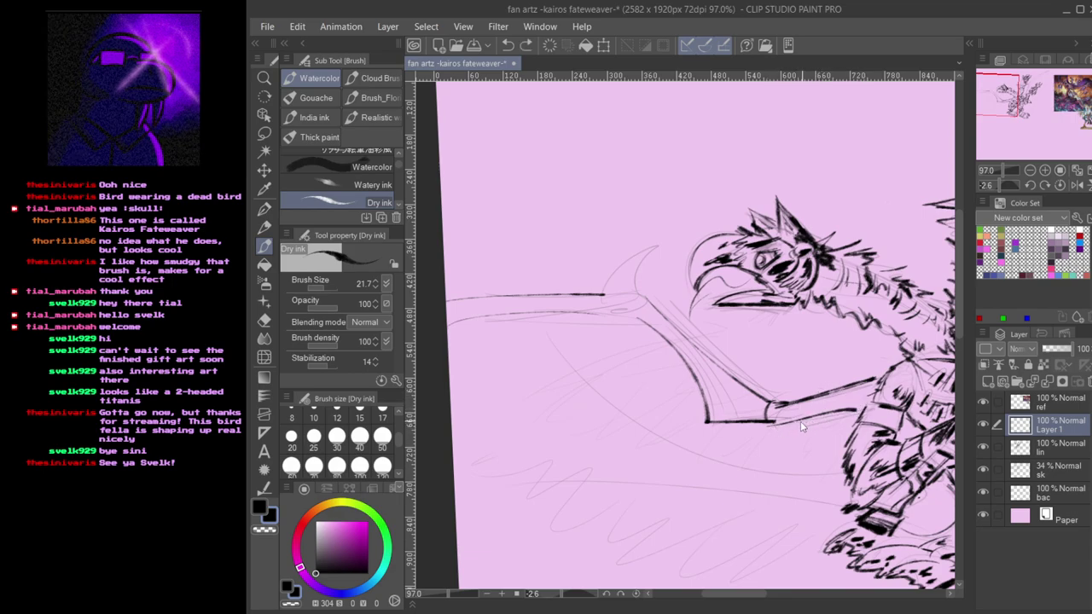
left_click_drag(848, 414, 853, 413)
key("ctrl+z")
mouse_move(778, 424)
left_mouse_down()
mouse_move(853, 412)
mouse_move(841, 414)
left_mouse_up()
- Add dark shading patches along the slanted segment of the wing arm and at its elbow corner
mouse_move(647, 332)
left_mouse_down()
mouse_move(749, 374)
mouse_move(804, 426)
left_mouse_up()
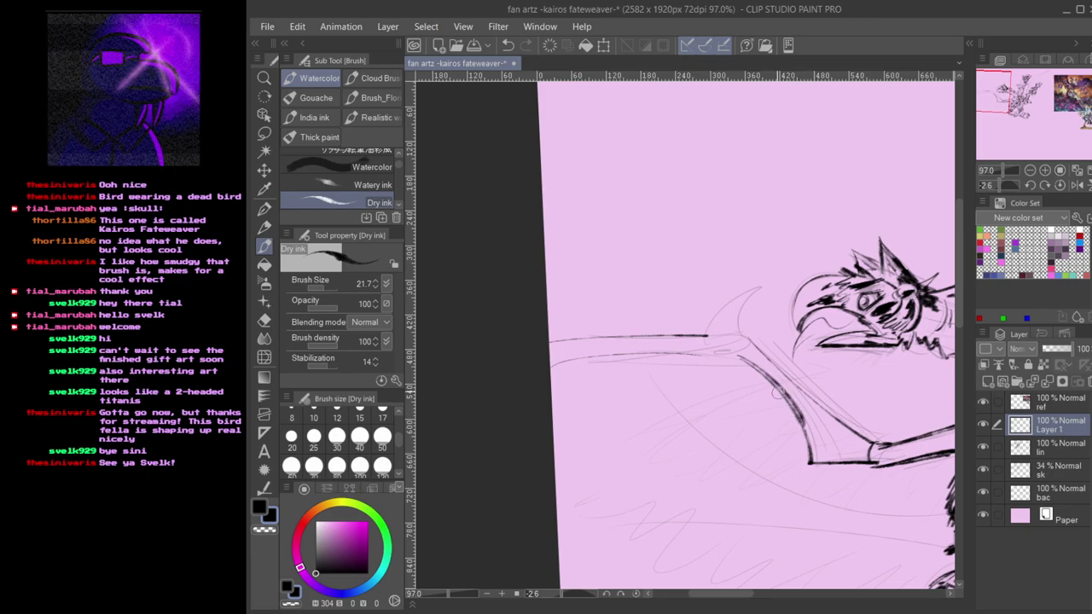
key("ctrl+z")
mouse_move(749, 367)
left_mouse_down()
mouse_move(804, 431)
mouse_move(847, 458)
left_mouse_up()
key("ctrl+z")
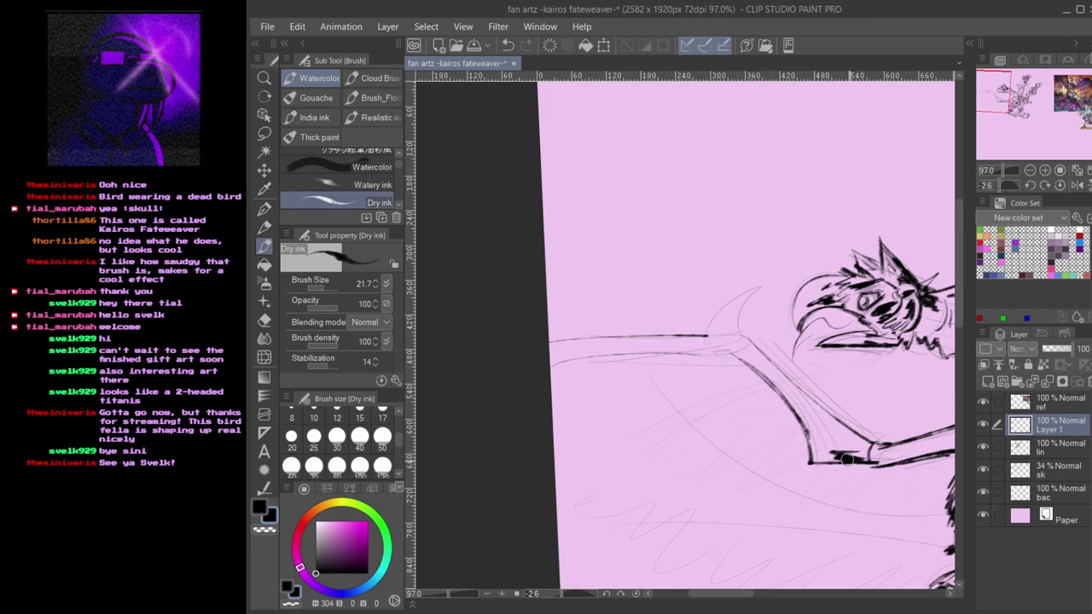
mouse_move(788, 389)
left_mouse_down()
mouse_move(831, 430)
mouse_move(810, 421)
mouse_move(838, 430)
mouse_move(754, 345)
mouse_move(761, 288)
mouse_move(741, 340)
mouse_move(746, 276)
mouse_move(739, 345)
left_mouse_up()
key("ctrl+z")
key("ctrl+z")
key("ctrl+z")
key("ctrl+z")
- Ink the curved claw rising from the wing's wrist joint and darken the joint beneath it
mouse_move(745, 281)
left_mouse_down()
mouse_move(749, 335)
mouse_move(747, 282)
mouse_move(756, 326)
mouse_move(752, 340)
mouse_move(748, 281)
mouse_move(735, 303)
mouse_move(729, 293)
mouse_move(754, 349)
left_mouse_up()
key("ctrl+z")
key("ctrl+z")
key("ctrl+z")
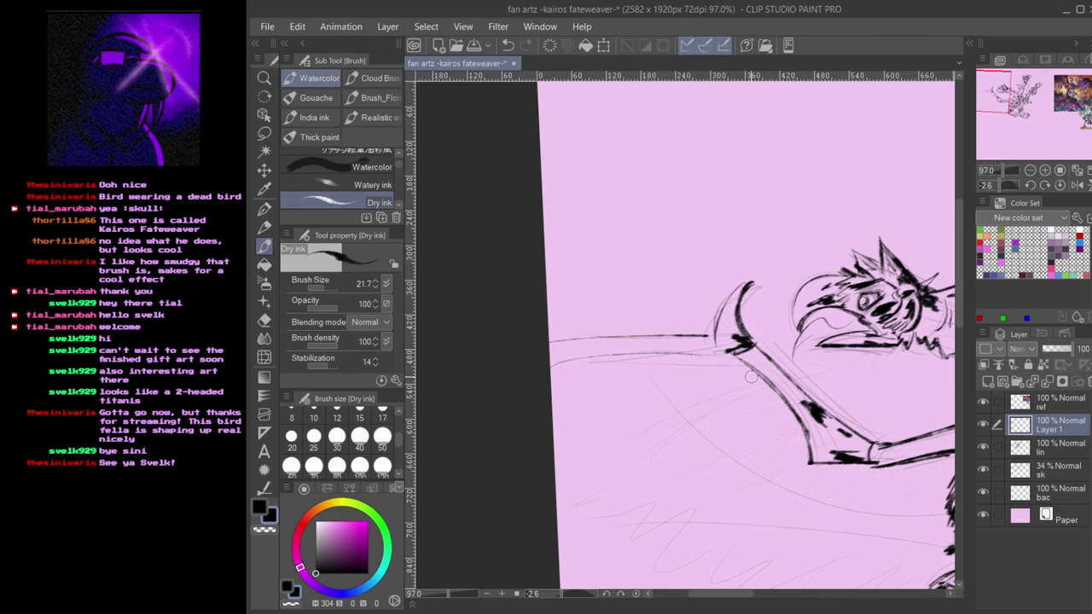
- Ink the lower edge of the outer wing bone from the wing tip to the wrist joint and darken it
mouse_move(585, 354)
left_mouse_down()
mouse_move(697, 337)
mouse_move(621, 351)
mouse_move(683, 352)
left_mouse_up()
key("ctrl+z")
key("ctrl+z")
key("ctrl+z")
mouse_move(567, 361)
left_mouse_down()
mouse_move(700, 348)
mouse_move(595, 357)
mouse_move(649, 351)
left_mouse_up()
key("ctrl+z")
left_click_drag(567, 359, 713, 345)
left_click_drag(636, 352, 681, 351)
- Add short dark marks inside the wing arm between the elbow joint and the shoulder
left_click_drag(751, 406, 539, 372)
left_click_drag(701, 421, 748, 413)
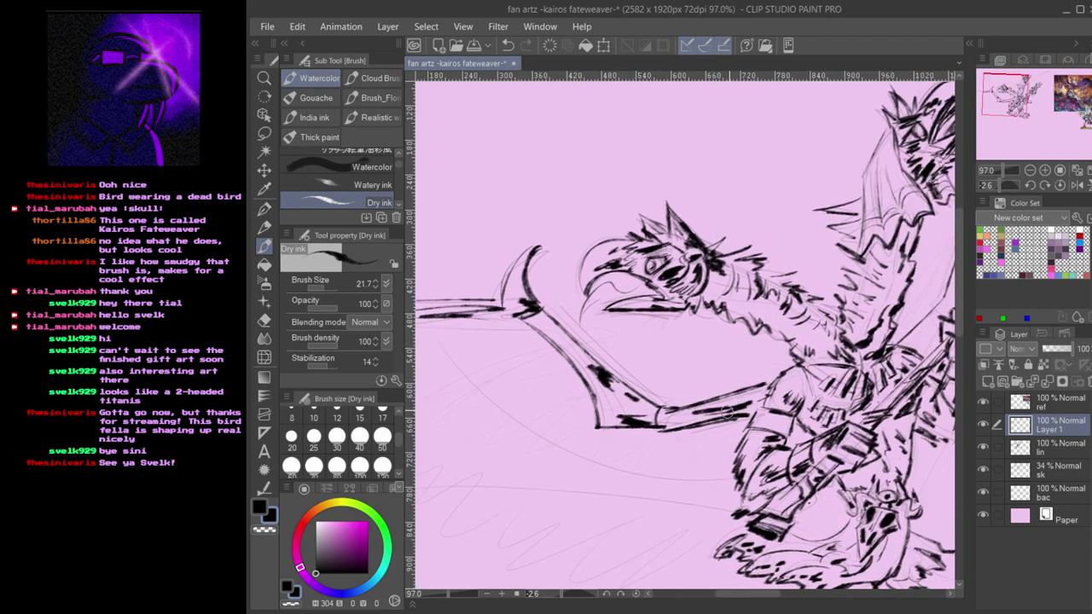
scroll(728, 412, "right", 2)
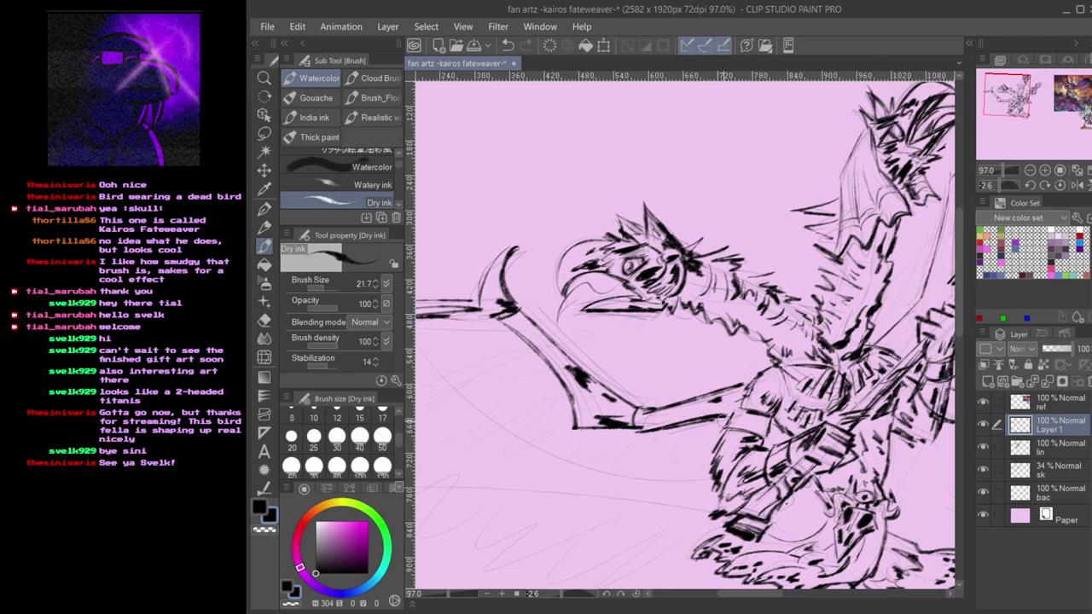
left_click_drag(686, 413, 699, 412)
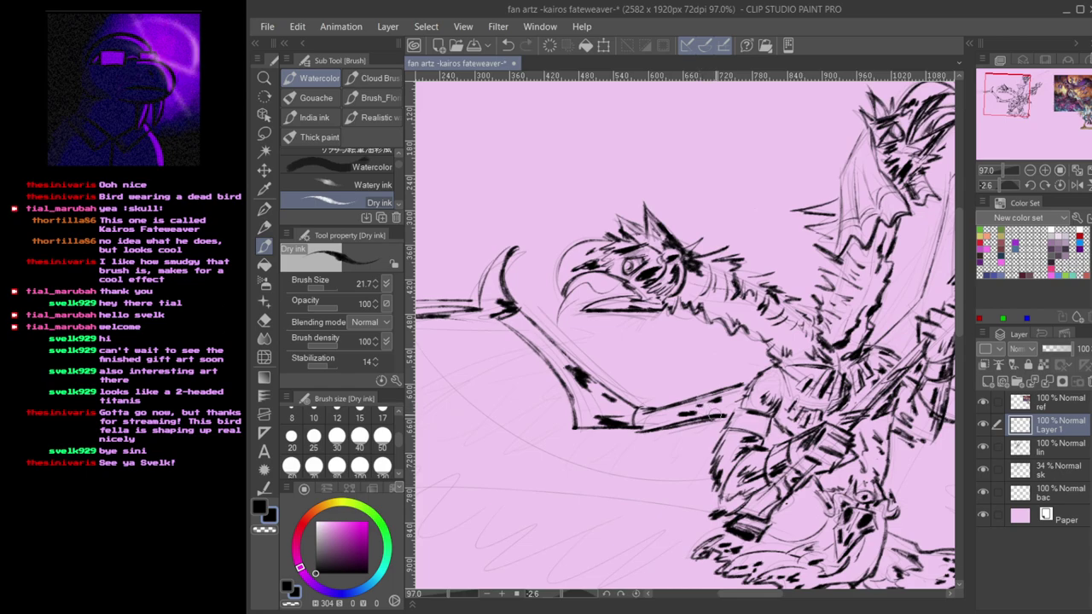
- Rework and thicken the opposite wing's inner edge descending behind the raised head toward the staff
scroll(713, 412, "right", 10)
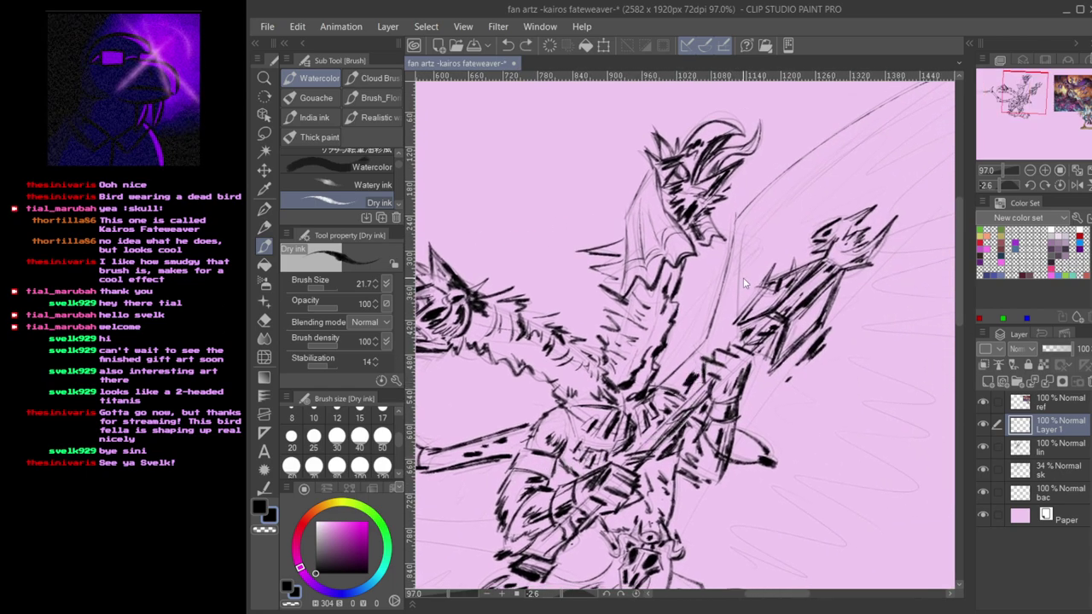
left_click_drag(738, 275, 735, 296)
key("ctrl+z")
key("ctrl+z")
left_click_drag(744, 229, 729, 320)
left_click_drag(739, 226, 709, 338)
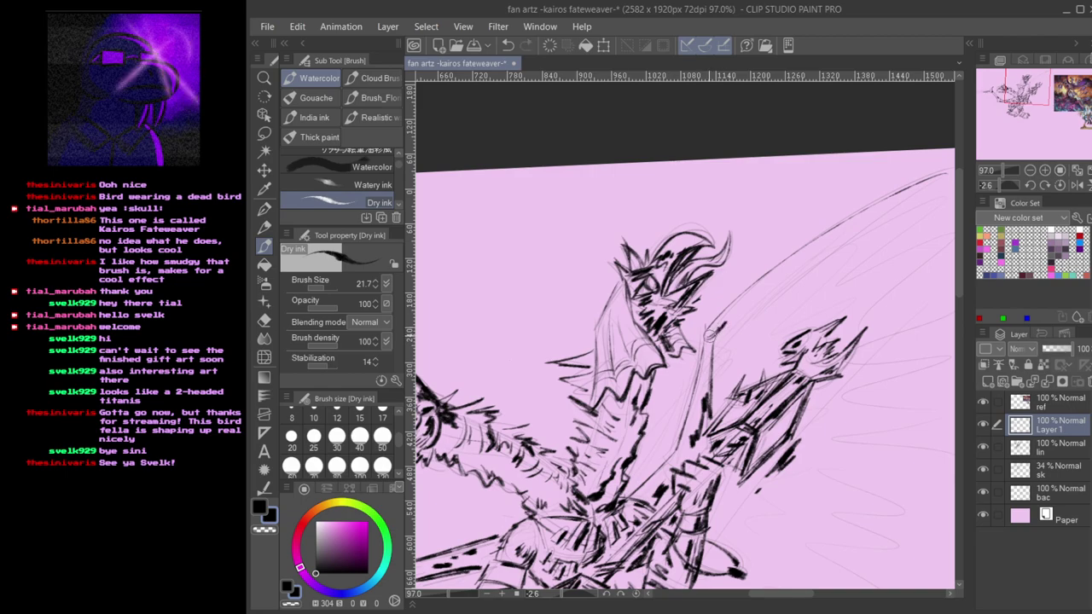
- Strengthen the opposite wing's long upper edge with a second, heavier line that tapers toward the tip
left_click_drag(724, 350, 756, 352)
scroll(756, 352, "down", 1)
scroll(755, 352, "down", 4)
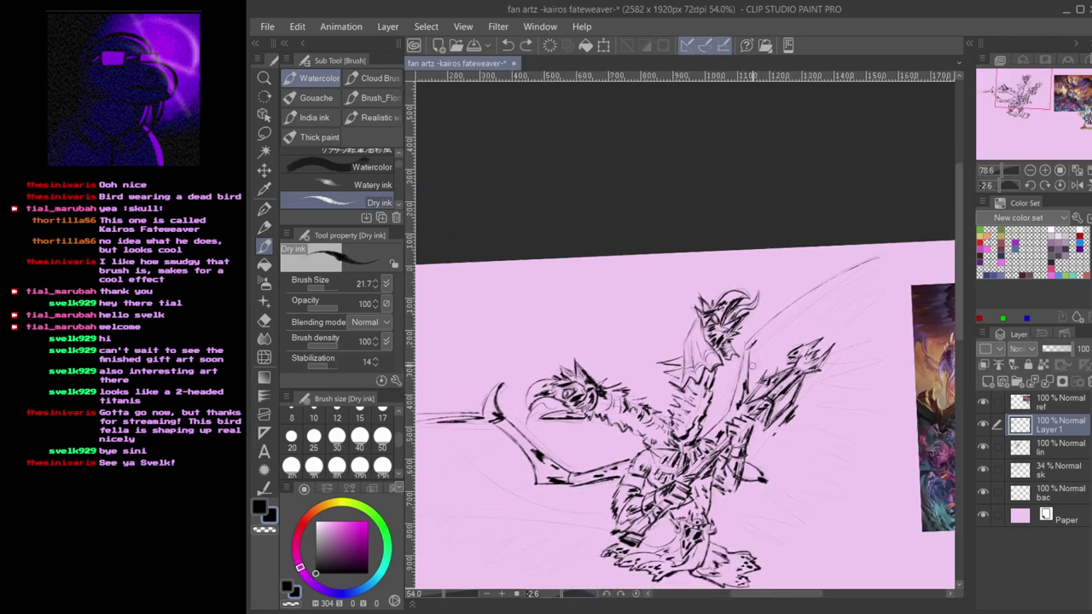
scroll(759, 360, "up", 1)
scroll(759, 359, "up", 1)
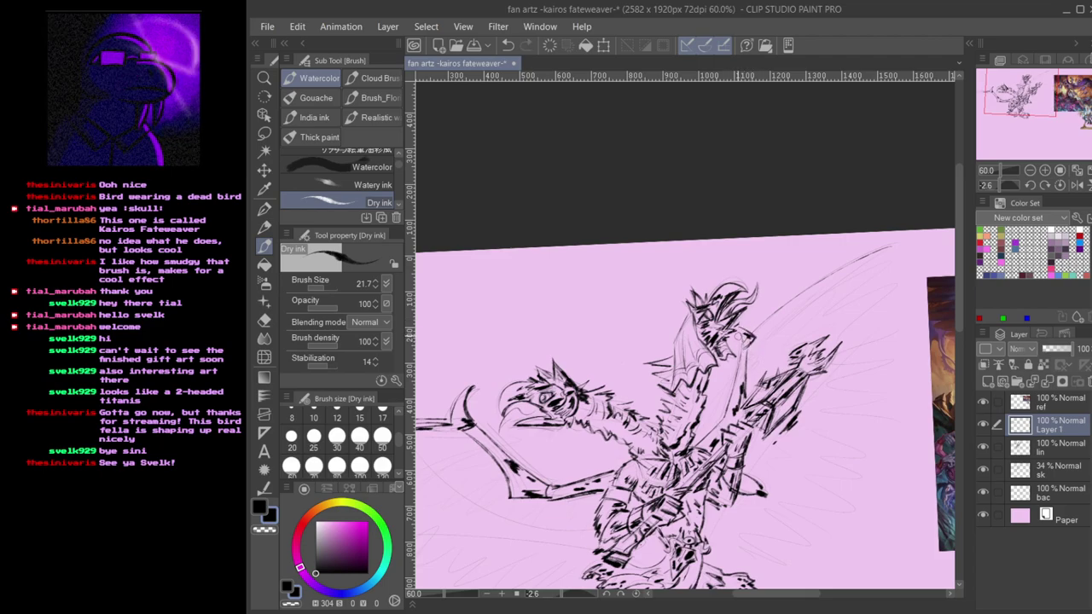
left_click_drag(888, 250, 775, 323)
left_click_drag(857, 271, 776, 324)
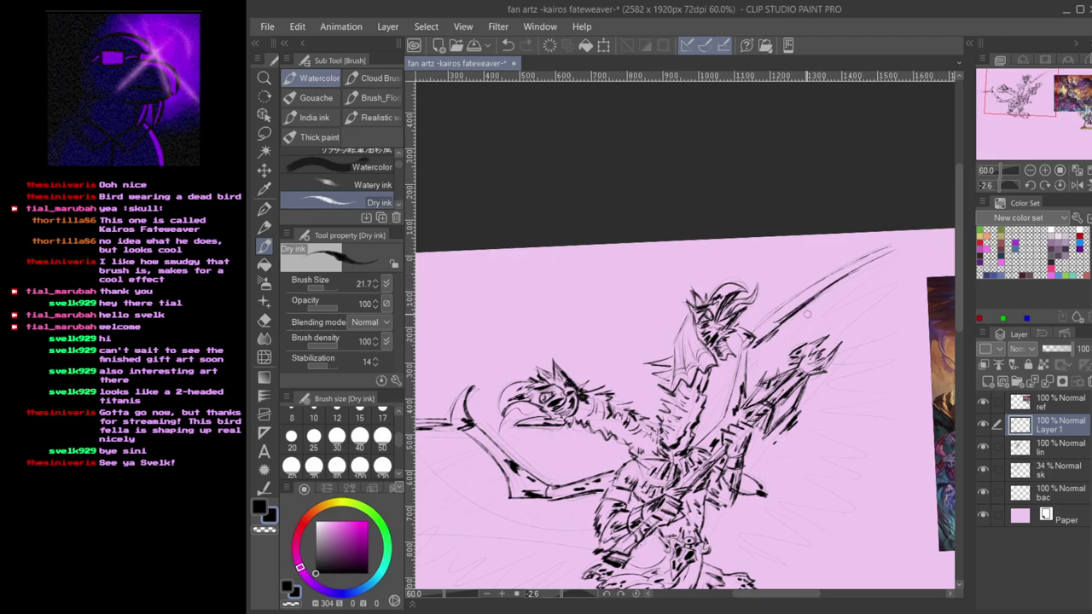
- Ink the first thin feather lines beneath the outer wing bone on the lower head's side
scroll(725, 365, "down", 2)
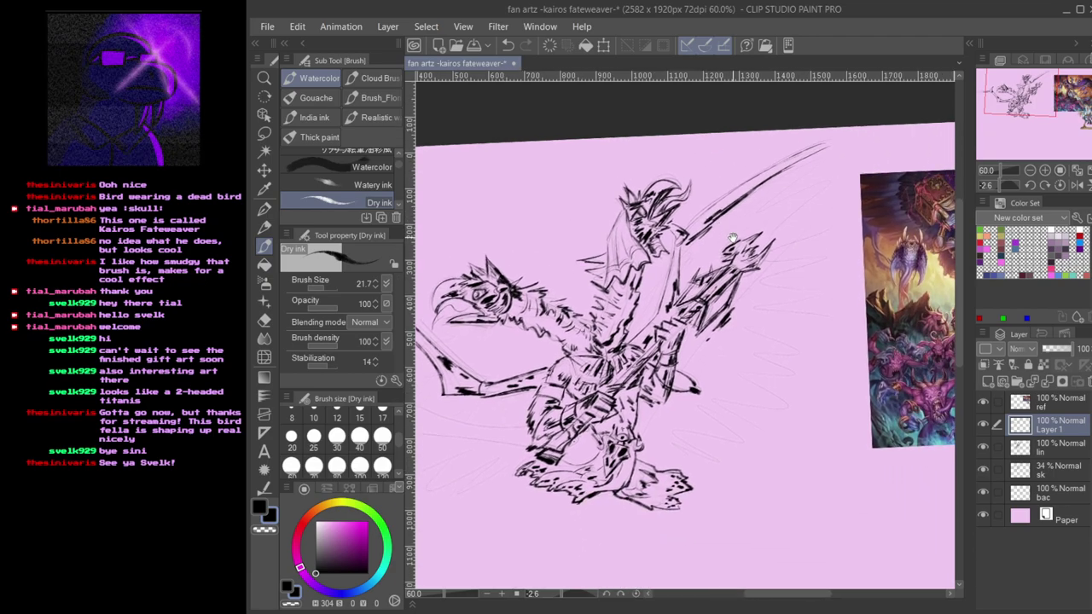
scroll(650, 441, "up", 3)
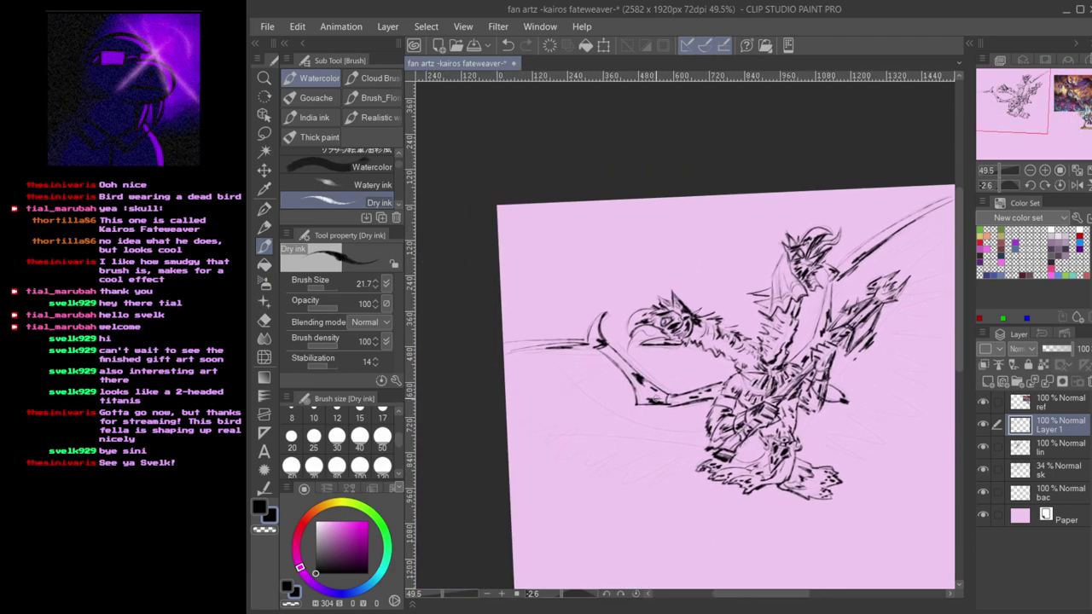
scroll(811, 400, "up", 3)
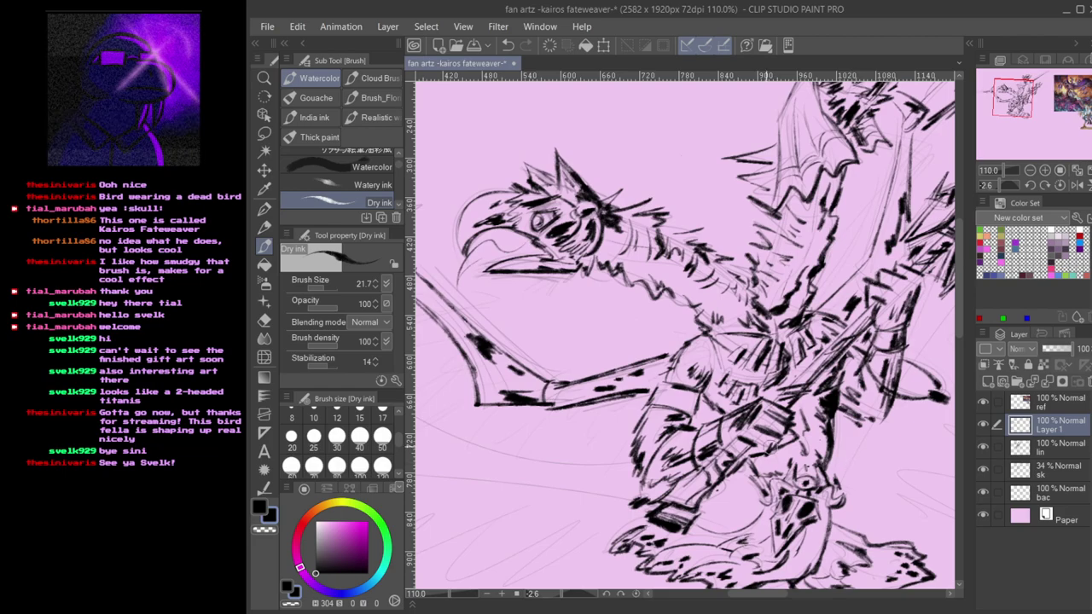
scroll(609, 437, "down", 1)
scroll(609, 437, "down", 5)
left_click_drag(559, 397, 664, 407)
scroll(591, 426, "up", 3)
left_click_drag(580, 432, 664, 387)
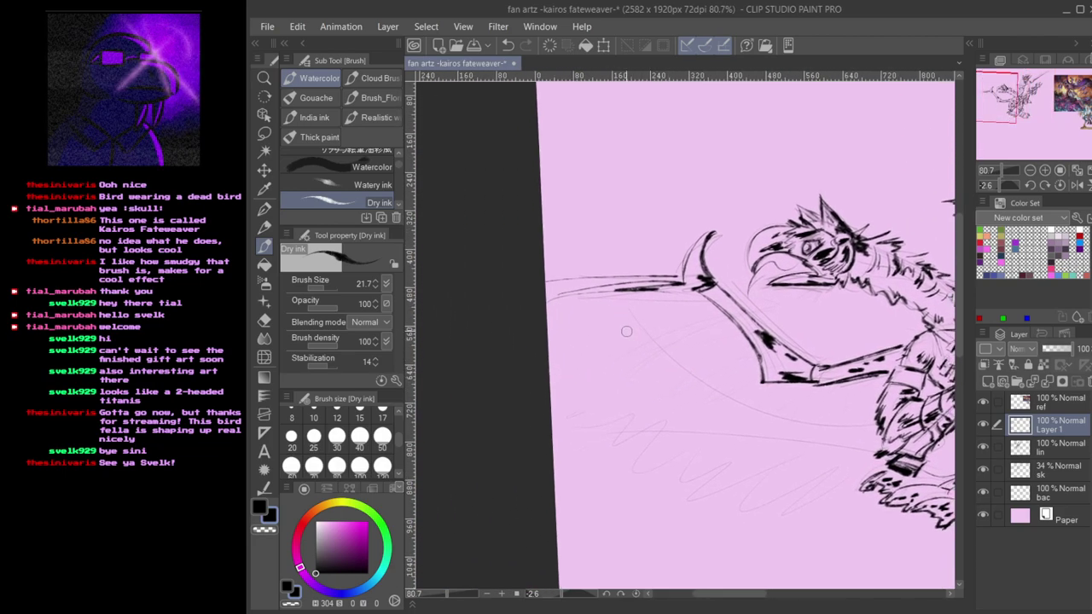
left_click_drag(612, 314, 703, 325)
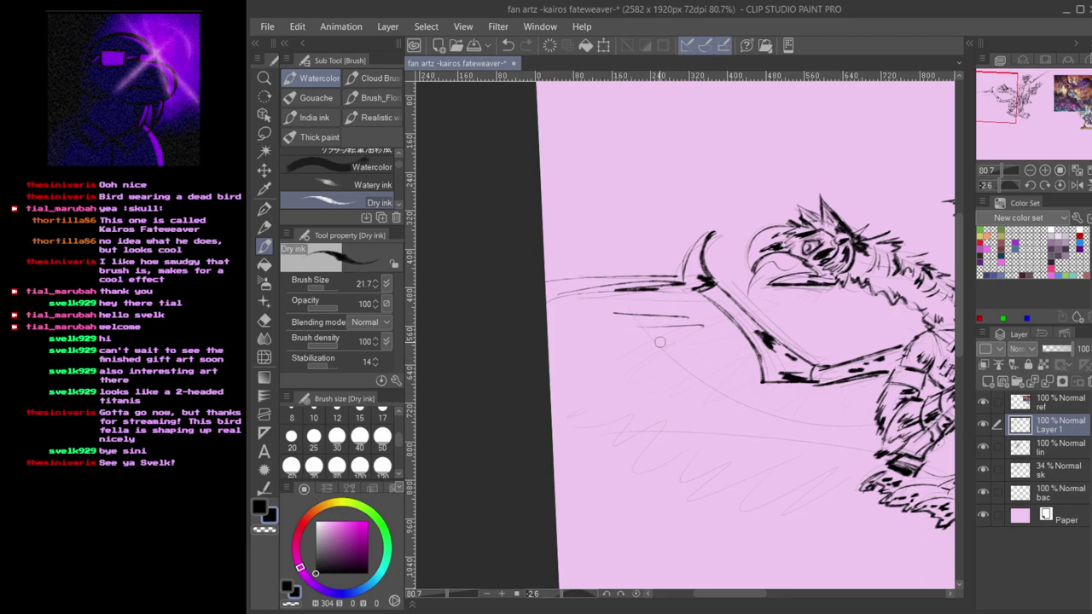
- Ink an inner row of short feather strokes curving from beneath the outer wing bone past the elbow to the robe
mouse_move(746, 376)
left_mouse_down()
mouse_move(751, 389)
mouse_move(731, 407)
left_mouse_up()
left_click_drag(796, 398, 775, 432)
mouse_move(820, 403)
left_mouse_down()
mouse_move(803, 436)
mouse_move(824, 438)
mouse_move(863, 414)
left_mouse_up()
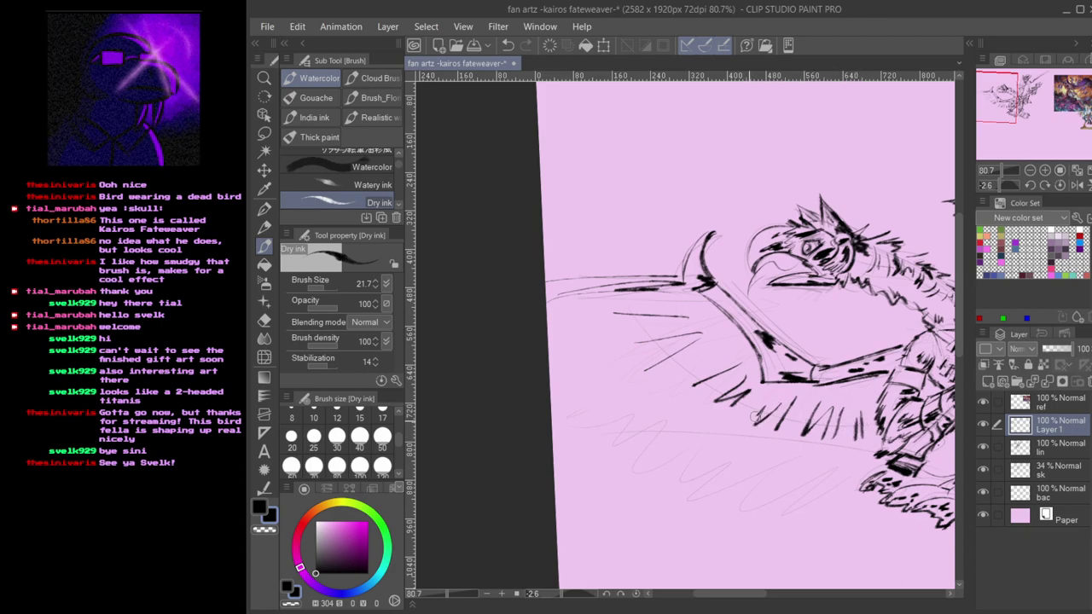
mouse_move(707, 365)
left_mouse_down()
mouse_move(678, 391)
mouse_move(635, 365)
mouse_move(633, 340)
mouse_move(682, 327)
left_mouse_up()
key("ctrl+z")
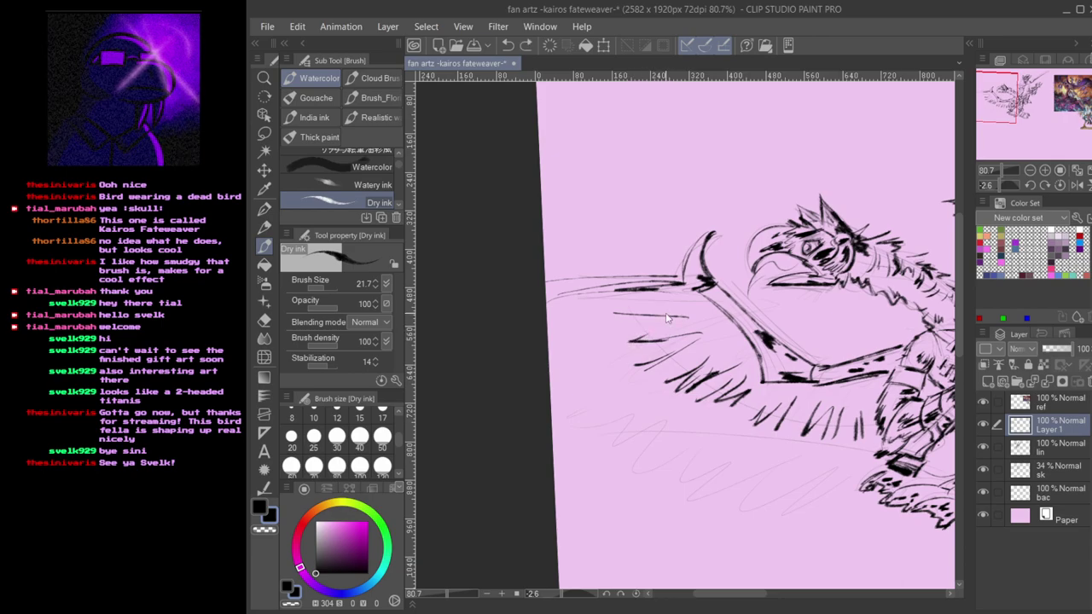
- Ink bold slanted strokes for the outer feather row below the inner row, from the foot outward
left_click_drag(720, 413, 582, 315)
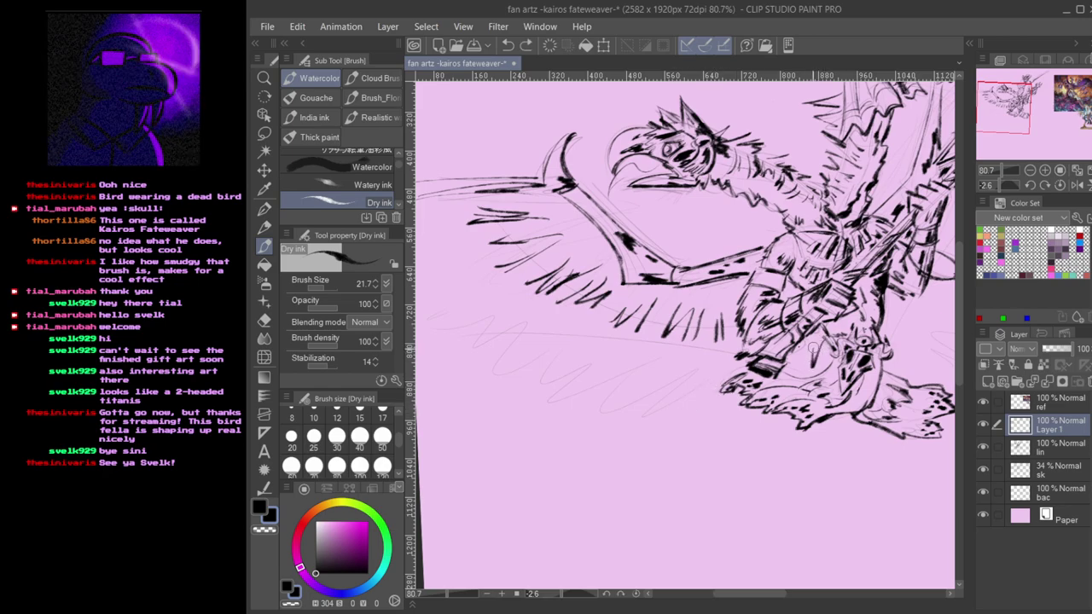
key("ctrl+z")
mouse_move(824, 340)
left_mouse_down()
mouse_move(815, 366)
mouse_move(798, 369)
left_mouse_up()
mouse_move(690, 389)
left_mouse_down()
mouse_move(822, 378)
mouse_move(772, 418)
left_mouse_up()
mouse_move(790, 372)
left_mouse_down()
mouse_move(751, 421)
mouse_move(728, 421)
mouse_move(733, 410)
left_mouse_up()
left_click_drag(757, 365, 730, 411)
left_click_drag(754, 355, 687, 402)
left_click_drag(749, 356, 686, 412)
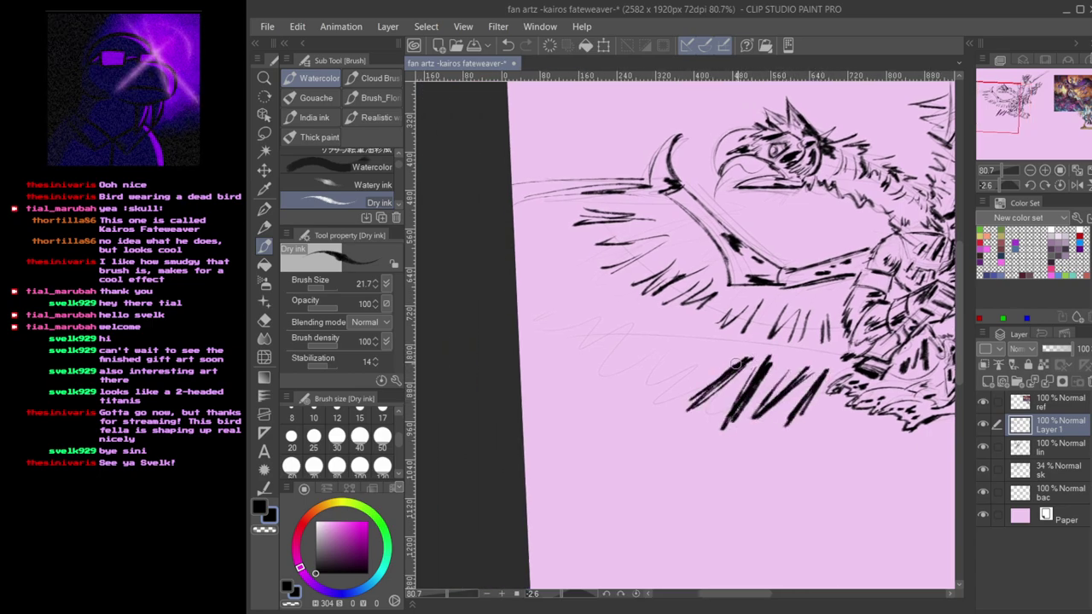
left_click_drag(701, 339, 654, 400)
left_click_drag(708, 338, 665, 396)
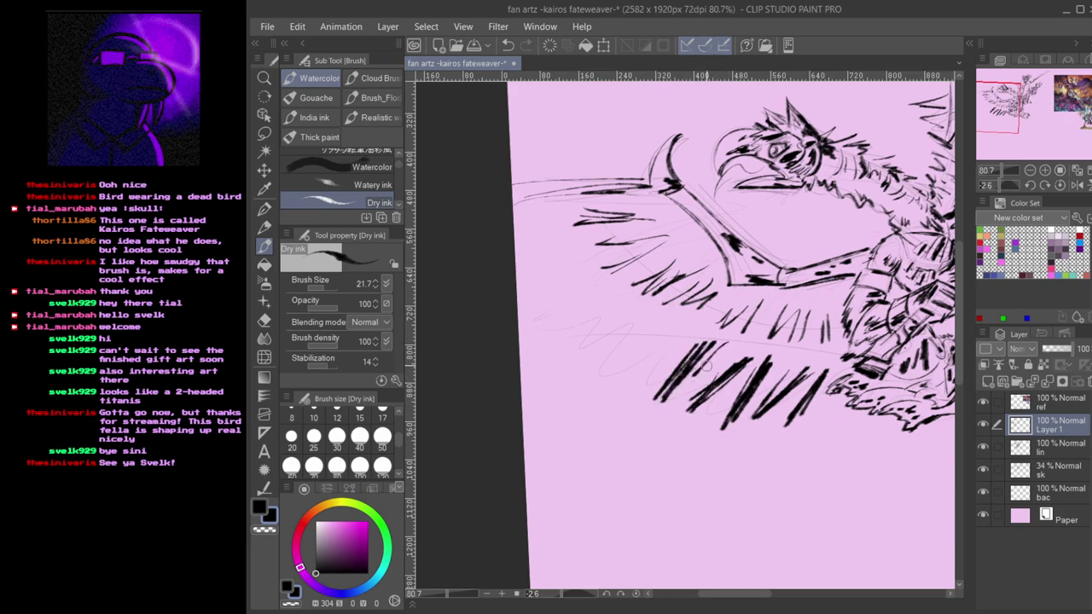
- Ink bold feather strokes at the wing's outer end along the canvas edge, curving downward
left_click_drag(603, 354, 678, 405)
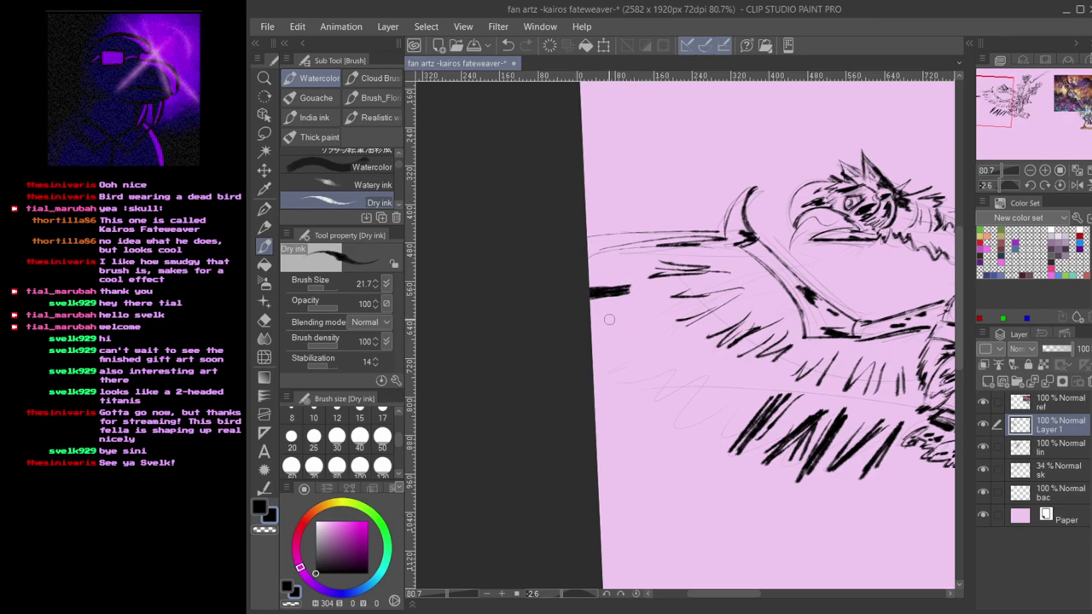
mouse_move(643, 305)
left_mouse_down()
mouse_move(614, 308)
mouse_move(587, 322)
left_mouse_up()
left_click_drag(665, 335, 621, 362)
left_click_drag(684, 350, 633, 412)
left_click_drag(678, 345, 628, 406)
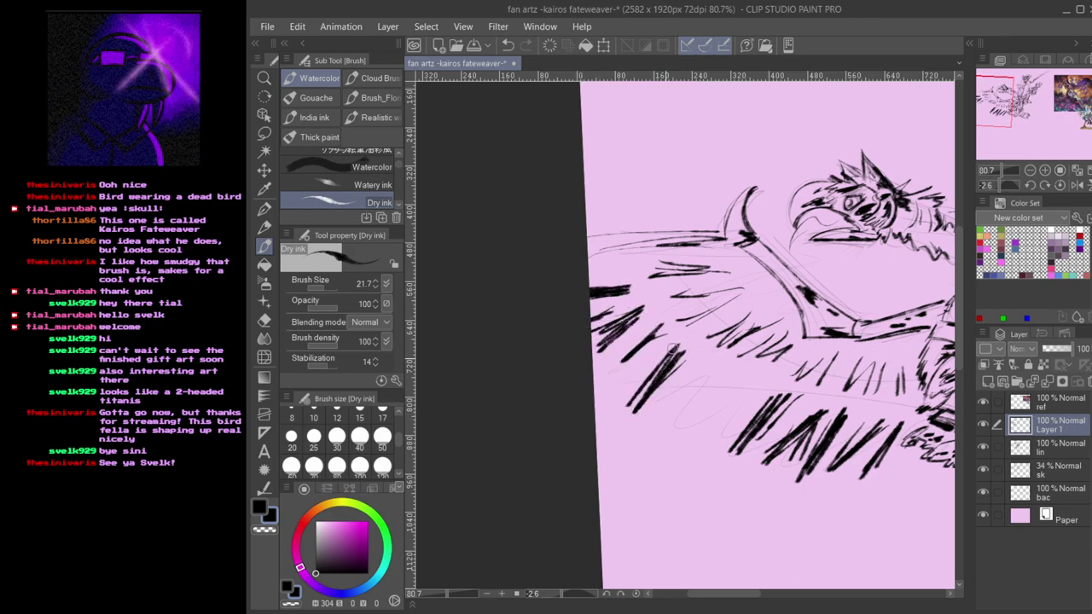
- Fill the gap in the outer feather row with bold slanted strokes joining the wing tip to the feathers near the foot
left_click_drag(716, 368, 662, 426)
left_click_drag(682, 372, 647, 423)
mouse_move(726, 391)
left_mouse_down()
mouse_move(694, 433)
mouse_move(699, 444)
mouse_move(730, 431)
left_mouse_up()
left_click_drag(726, 372, 677, 420)
mouse_move(721, 382)
left_mouse_down()
mouse_move(687, 418)
mouse_move(701, 395)
mouse_move(666, 394)
mouse_move(649, 358)
left_mouse_up()
key("ctrl+z")
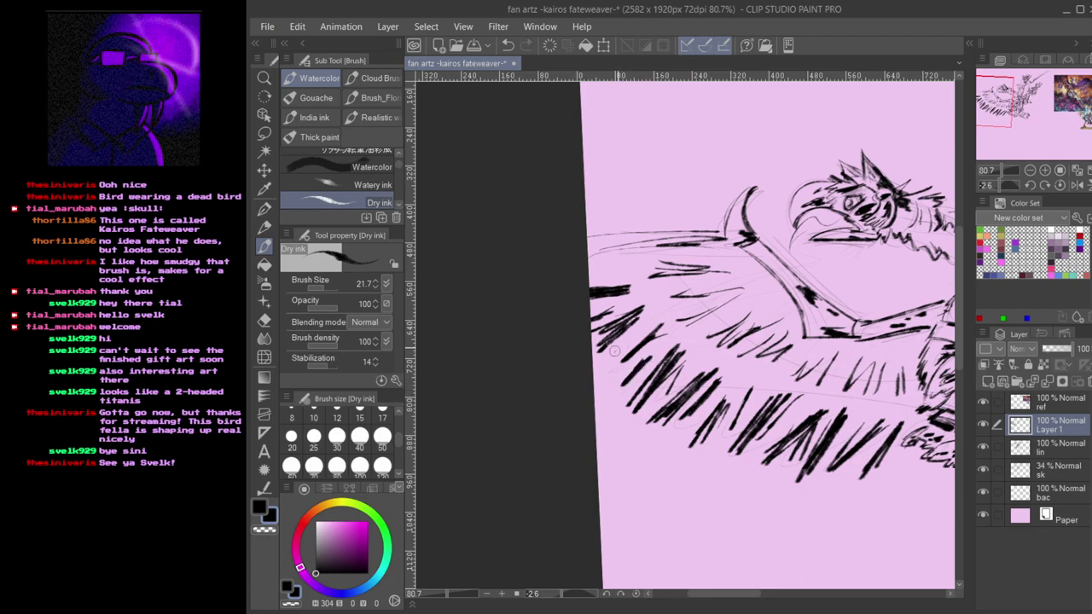
left_click_drag(752, 406, 735, 429)
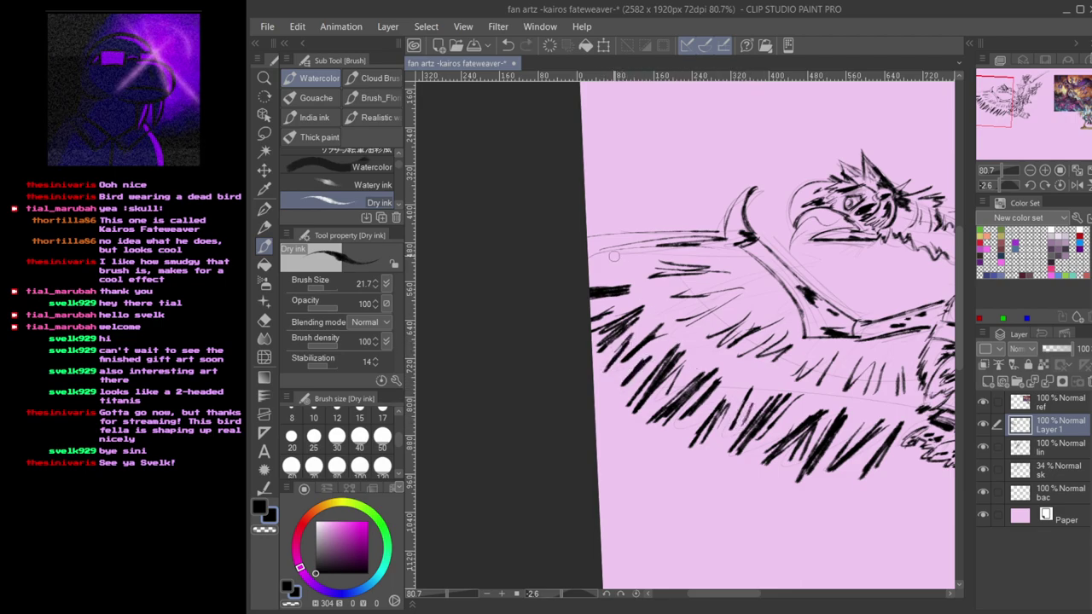
mouse_move(640, 248)
left_mouse_down()
mouse_move(595, 257)
mouse_move(609, 254)
mouse_move(608, 277)
left_mouse_up()
key("ctrl+z")
- Scatter dark ink flecks between the feather rows, above the wing claw and below the lower head's neck
left_click_drag(760, 380, 645, 356)
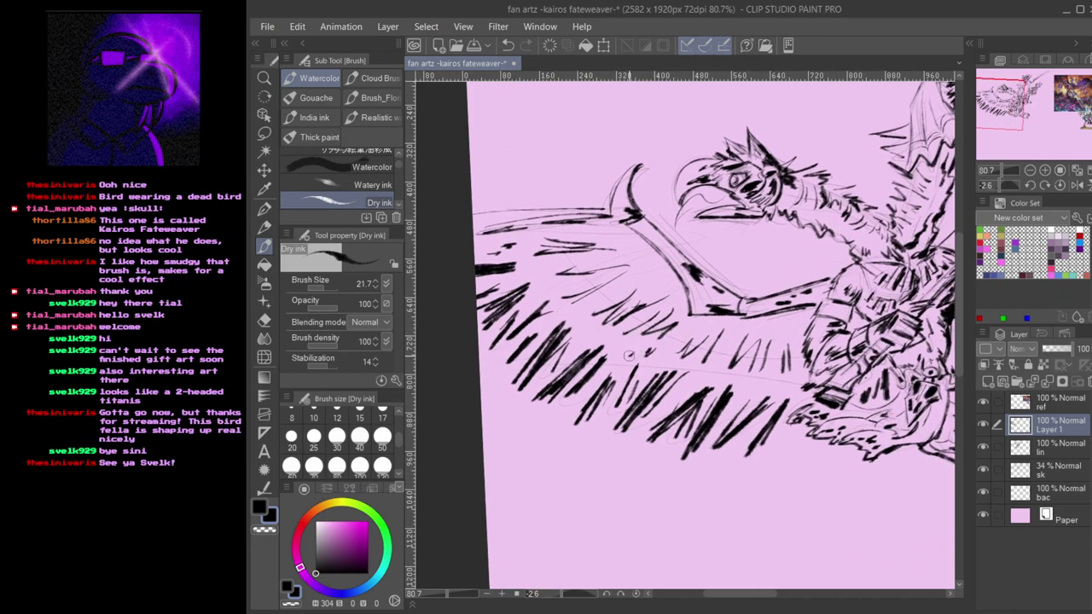
mouse_move(642, 145)
left_mouse_down()
mouse_move(717, 233)
mouse_move(701, 241)
left_mouse_up()
left_click(674, 259)
left_click_drag(728, 302, 544, 320)
mouse_move(708, 367)
left_mouse_down()
mouse_move(680, 371)
mouse_move(692, 368)
left_mouse_up()
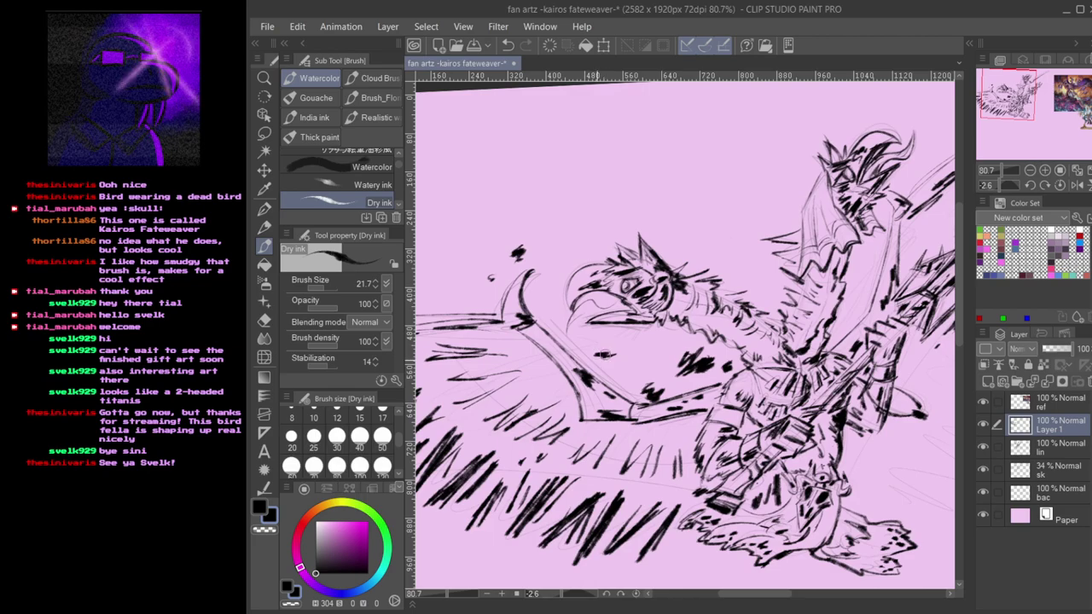
- Ink feather strokes beneath the opposite wing's upper edge, above the staff
left_click_drag(597, 359, 338, 421)
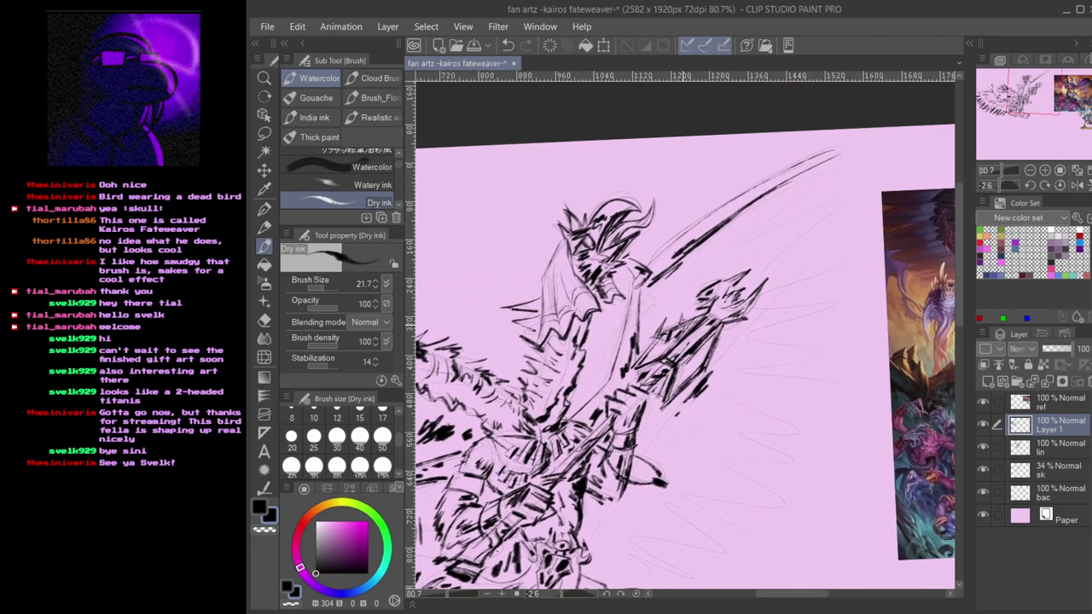
scroll(629, 352, "down", 2)
left_click_drag(657, 337, 828, 256)
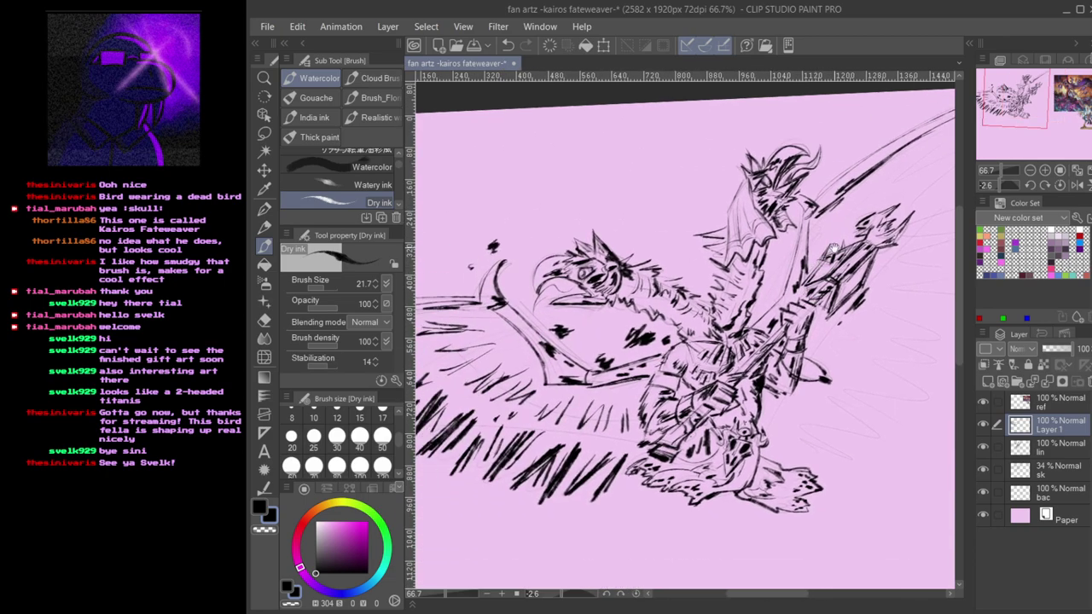
left_click_drag(892, 169, 860, 203)
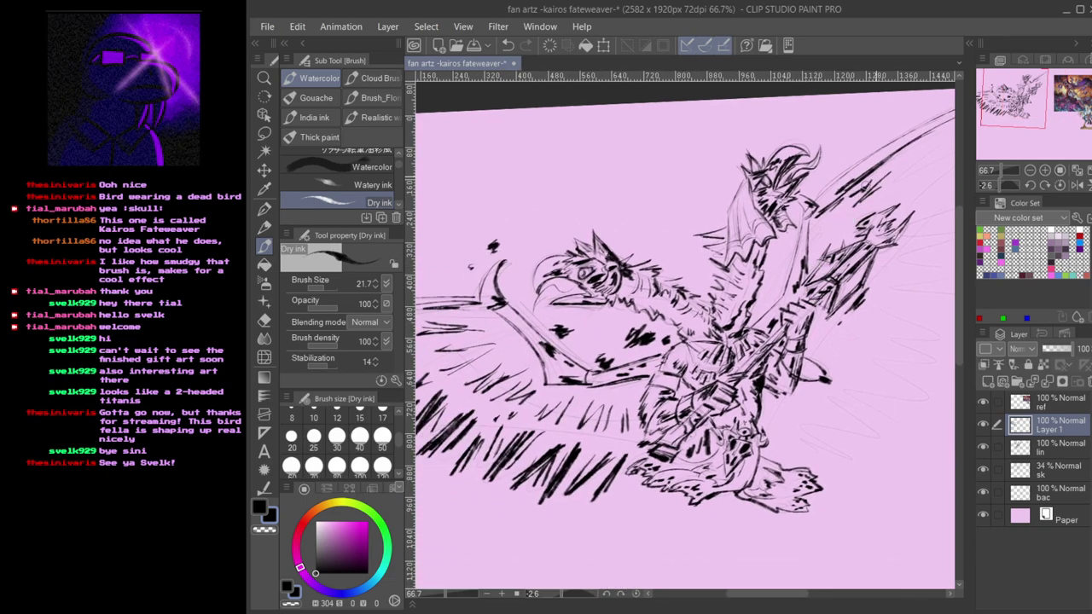
- Undo the last two strokes and ink a short feather mark just above the head of the staff
key("ctrl+z")
key("ctrl+z")
left_click_drag(885, 190, 867, 209)
mouse_move(866, 337)
left_mouse_down()
mouse_move(845, 309)
mouse_move(791, 278)
mouse_move(769, 287)
left_mouse_up()
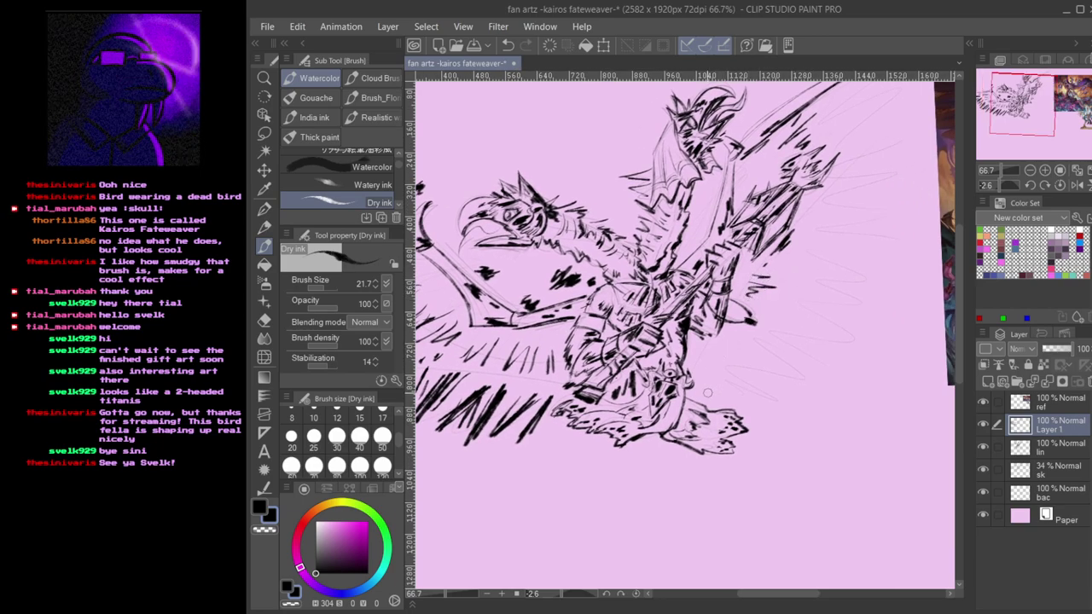
mouse_move(710, 384)
left_mouse_down()
mouse_move(754, 402)
mouse_move(730, 406)
mouse_move(790, 418)
left_mouse_up()
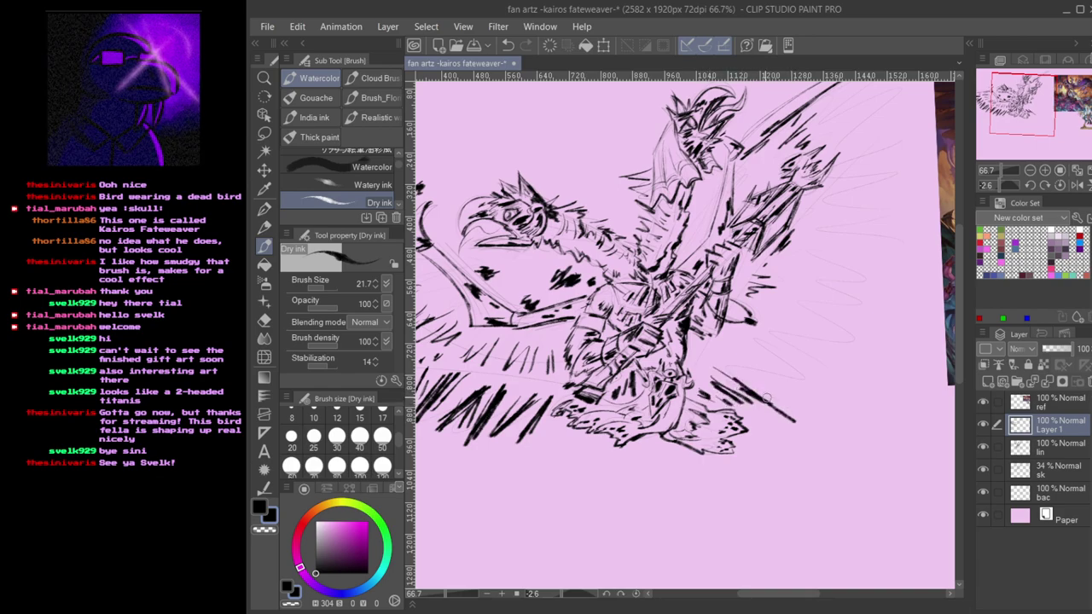
left_click_drag(742, 378, 797, 417)
key("ctrl+z")
key("ctrl+z")
key("ctrl+z")
key("ctrl+z")
- Ink bold diagonal strokes for the lowest feathers of the right-hand wing
mouse_move(763, 377)
left_mouse_down()
mouse_move(790, 387)
mouse_move(791, 402)
left_mouse_up()
left_click_drag(734, 373, 789, 412)
mouse_move(737, 362)
left_mouse_down()
mouse_move(768, 391)
mouse_move(797, 380)
left_mouse_up()
mouse_move(749, 365)
left_mouse_down()
mouse_move(784, 372)
mouse_move(789, 389)
left_mouse_up()
- Ink thick feather strokes along the outer edge of the right-hand wing, from its upper tip down to the lowest feathers
left_click_drag(806, 342, 743, 425)
mouse_move(832, 157)
left_mouse_down()
mouse_move(793, 180)
mouse_move(833, 155)
left_mouse_up()
mouse_move(783, 208)
left_mouse_down()
mouse_move(807, 201)
mouse_move(801, 162)
left_mouse_up()
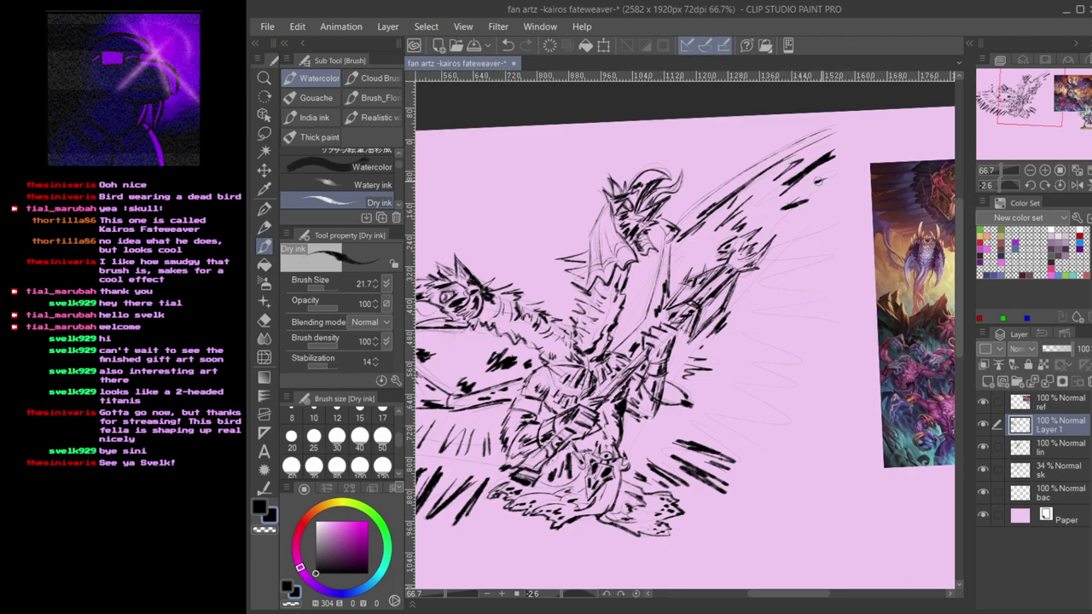
left_click_drag(778, 241, 842, 223)
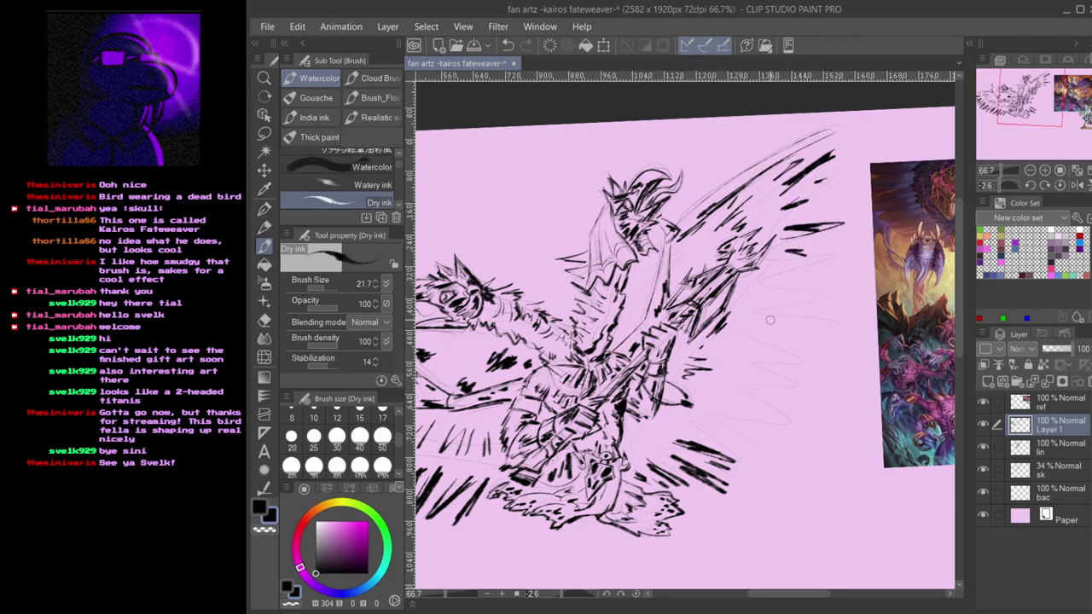
left_click_drag(827, 299, 766, 290)
mouse_move(793, 346)
left_mouse_down()
mouse_move(752, 328)
mouse_move(794, 348)
left_mouse_up()
mouse_move(777, 399)
left_mouse_down()
mouse_move(730, 371)
mouse_move(786, 409)
mouse_move(734, 377)
left_mouse_up()
left_click_drag(759, 425, 716, 405)
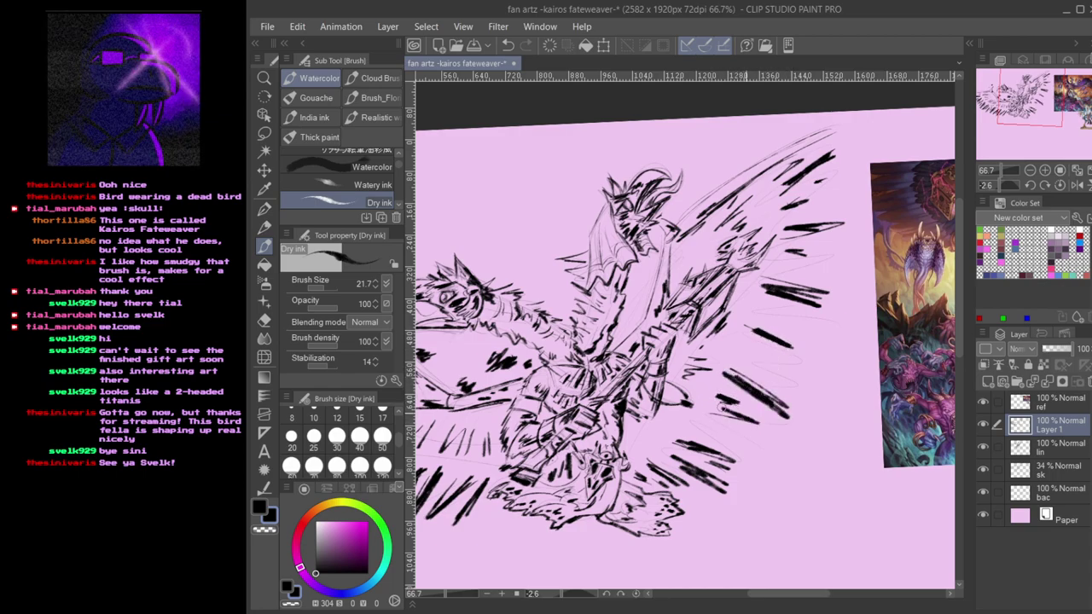
left_click_drag(749, 443, 709, 424)
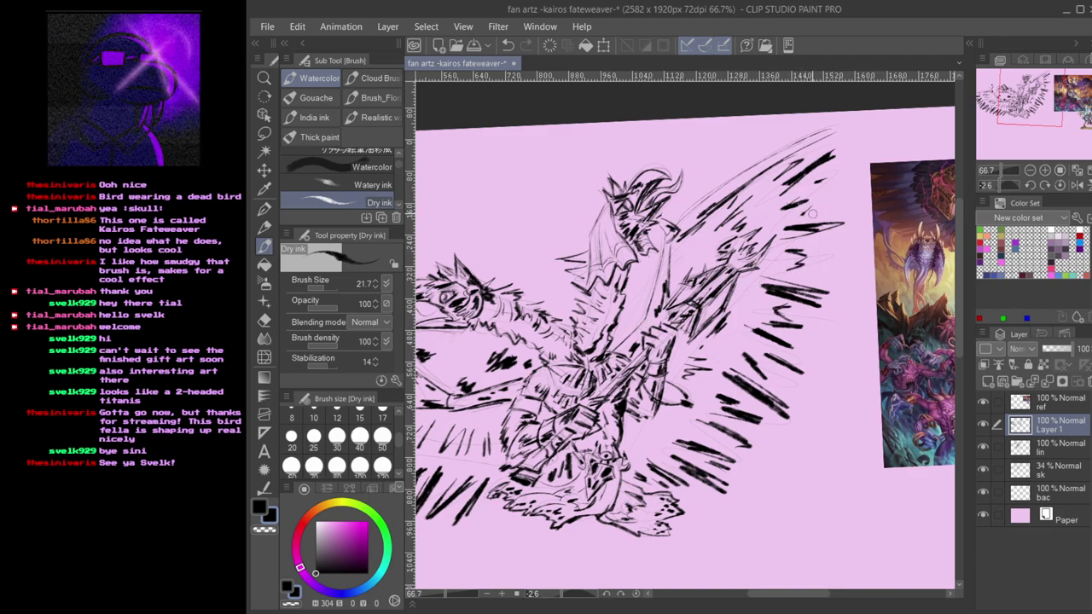
- Enlarge the Dry ink brush to 43.1 and paint solid black patches inside the right-hand wing, behind the feather strokes
mouse_move(629, 401)
left_mouse_down()
mouse_move(645, 441)
mouse_move(663, 445)
mouse_move(646, 441)
mouse_move(655, 448)
mouse_move(661, 431)
mouse_move(645, 456)
left_mouse_up()
key("ctrl+z")
key("ctrl+z")
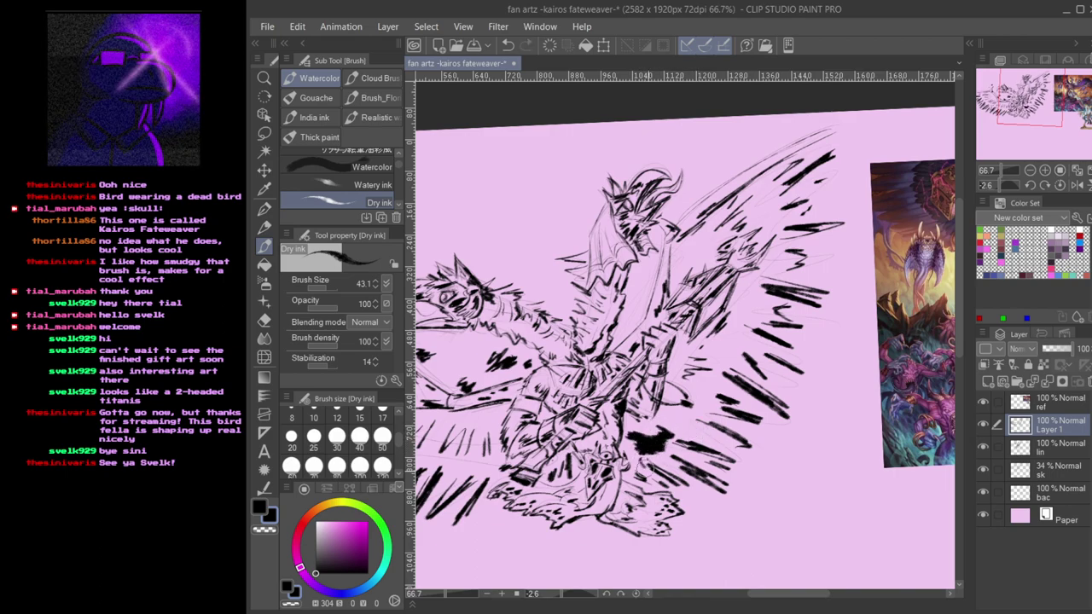
mouse_move(736, 345)
left_mouse_down()
mouse_move(723, 352)
mouse_move(727, 365)
left_mouse_up()
left_click_drag(747, 303, 750, 321)
mouse_move(771, 203)
left_mouse_down()
mouse_move(760, 212)
mouse_move(764, 199)
mouse_move(777, 220)
left_mouse_up()
- Paint solid black patches between the feather strokes along the left-hand wing
mouse_move(460, 429)
left_mouse_down()
mouse_move(646, 408)
mouse_move(709, 429)
mouse_move(708, 459)
left_mouse_up()
left_click_drag(644, 411, 622, 455)
left_click_drag(632, 442, 611, 464)
left_click_drag(620, 441, 607, 467)
left_click_drag(606, 412, 595, 438)
left_click_drag(620, 418, 608, 443)
mouse_move(576, 400)
left_mouse_down()
mouse_move(627, 424)
mouse_move(589, 433)
mouse_move(593, 417)
left_mouse_up()
left_click_drag(613, 404, 595, 439)
left_click_drag(619, 422, 605, 452)
mouse_move(570, 358)
left_mouse_down()
mouse_move(537, 394)
mouse_move(545, 406)
left_mouse_up()
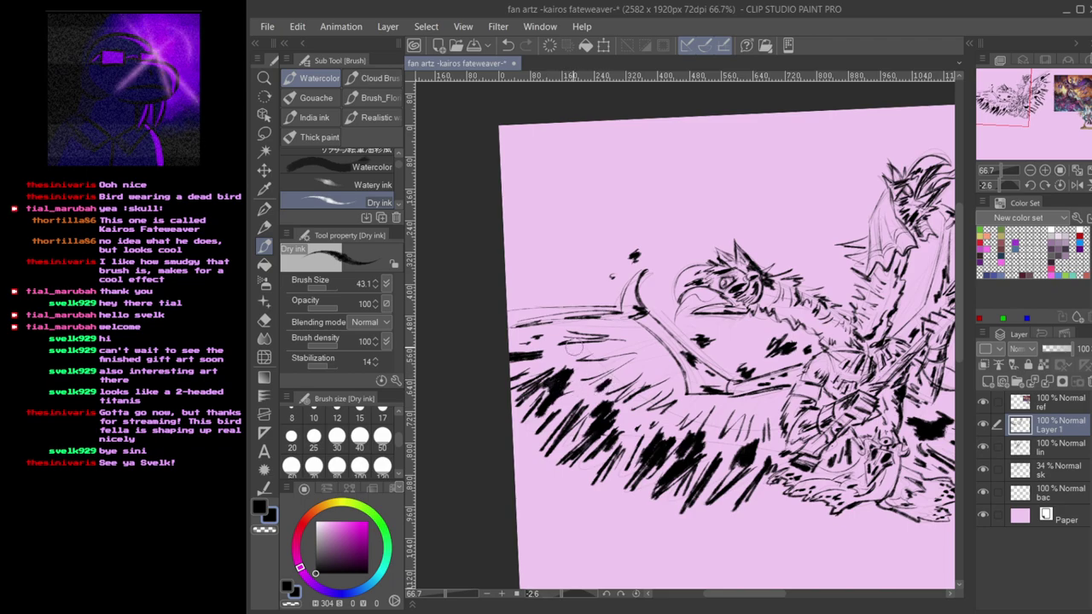
- Thicken the black patches between the middle and lower feathers of the right-hand wing
mouse_move(887, 504)
left_mouse_down()
mouse_move(736, 437)
mouse_move(651, 442)
mouse_move(670, 415)
mouse_move(682, 433)
left_mouse_up()
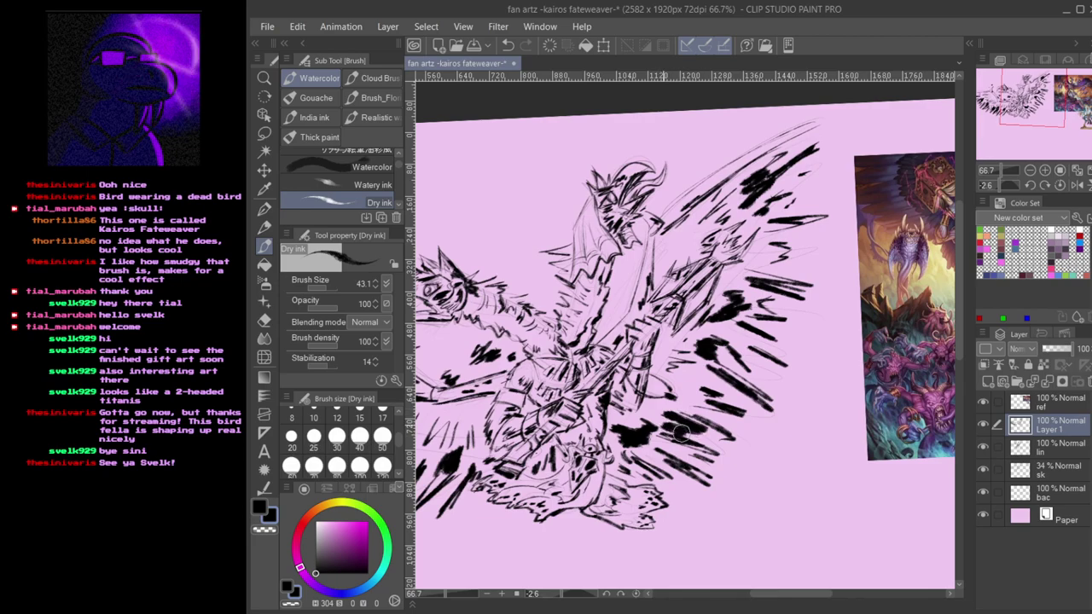
left_click_drag(684, 391, 707, 407)
mouse_move(679, 369)
left_mouse_down()
mouse_move(708, 396)
mouse_move(749, 402)
left_mouse_up()
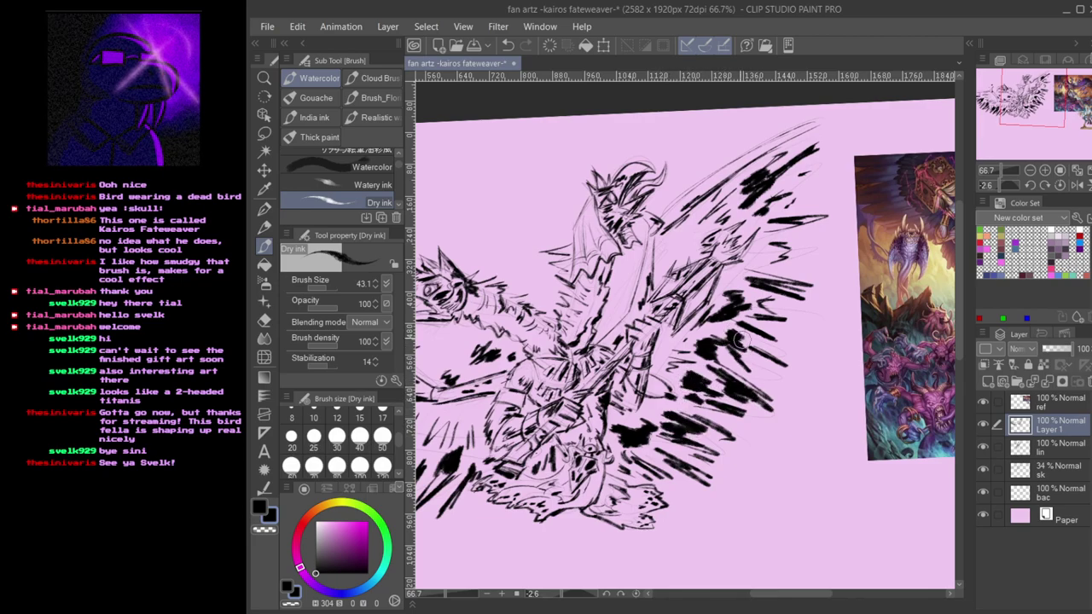
left_click_drag(751, 360, 778, 377)
- Set the Dry ink brush size to 47.6
left_click_drag(613, 489, 715, 441)
key("bracketleft")
key("bracketleft")
key("bracketleft")
key("bracketright")
key("bracketright")
key("bracketright")
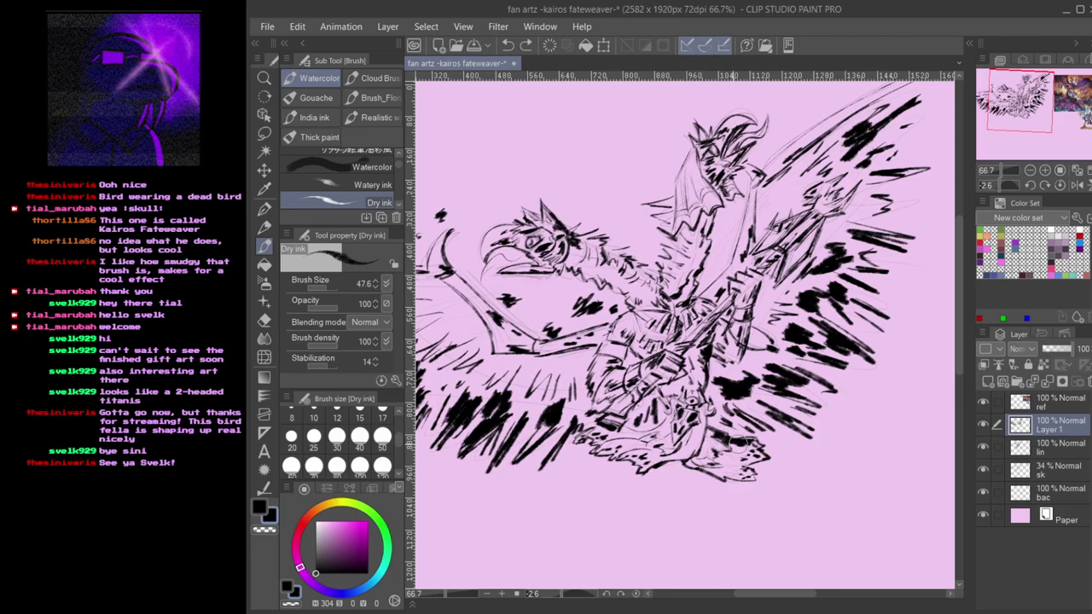
scroll(708, 418, "up", 1)
scroll(709, 423, "up", 3)
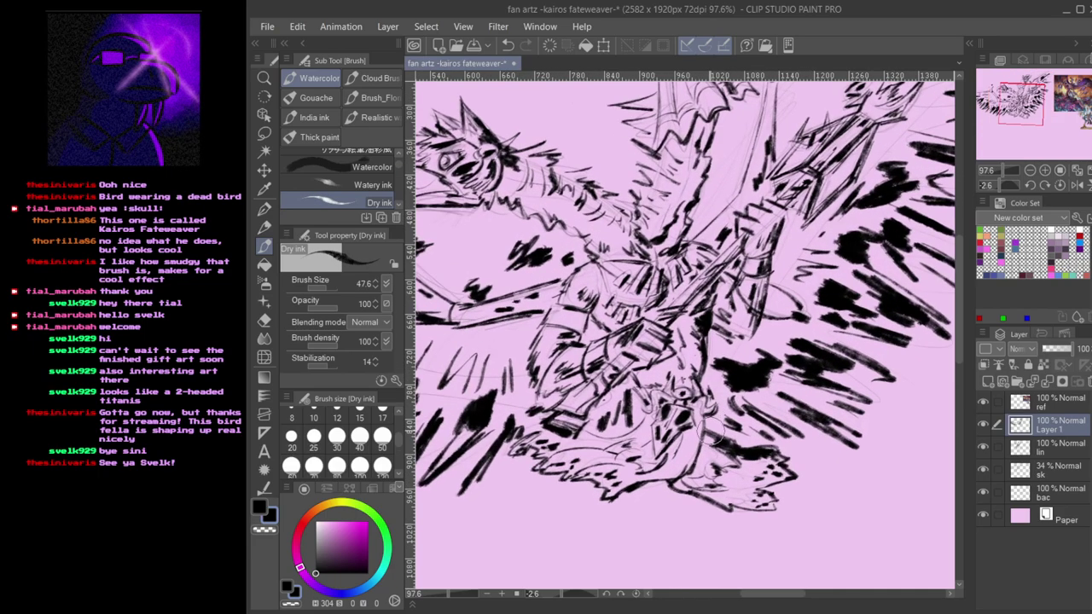
mouse_move(700, 433)
left_mouse_down()
mouse_move(670, 490)
mouse_move(629, 496)
left_mouse_up()
key("ctrl+z")
key("ctrl+z")
key("ctrl+z")
left_click_drag(702, 442, 694, 469)
key("ctrl+z")
- Paint a heavy black shadow down the right edge of the cloth hanging below the horned skull
left_click_drag(709, 430, 687, 475)
mouse_move(702, 405)
left_mouse_down()
mouse_move(673, 467)
mouse_move(683, 475)
left_mouse_up()
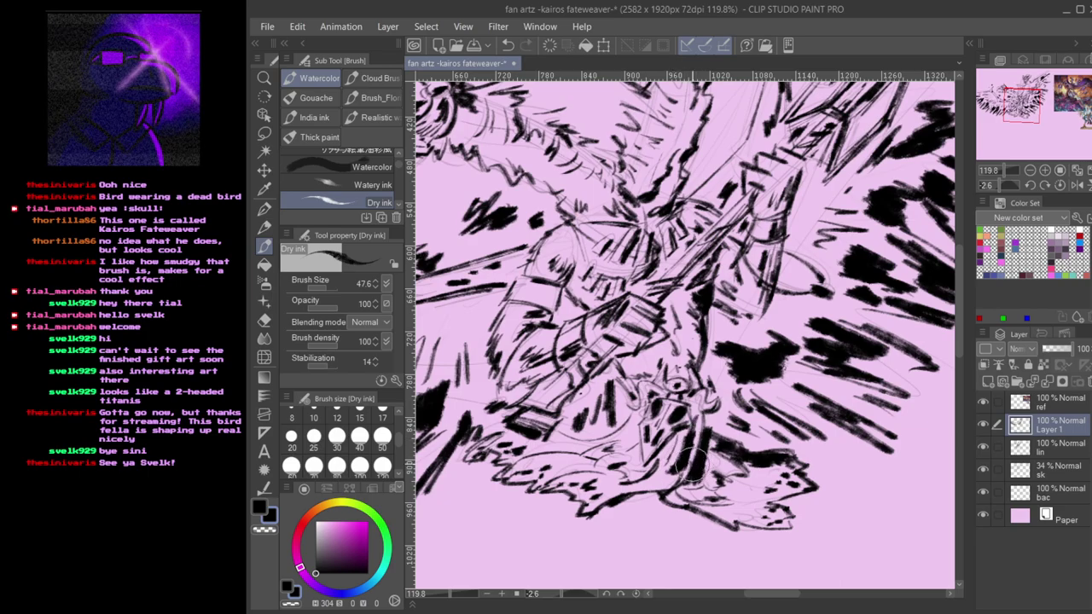
- Reduce the brush size to 37.8 and shade the robe around the waist, just above the horned skull
mouse_move(682, 427)
left_mouse_down()
mouse_move(743, 478)
mouse_move(721, 505)
mouse_move(774, 557)
left_mouse_up()
key("bracketleft")
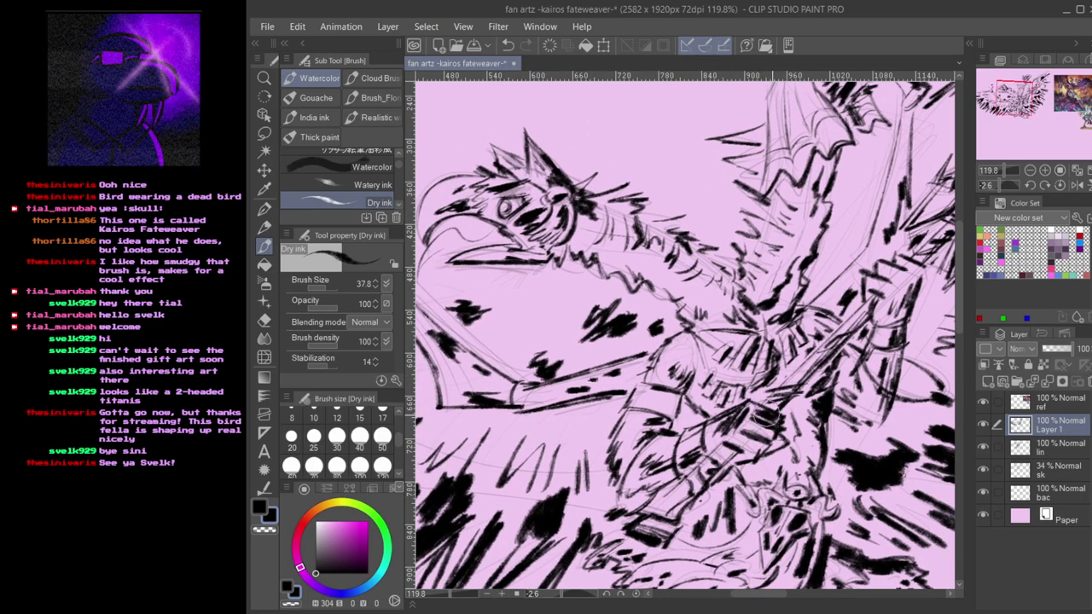
left_click_drag(802, 441, 789, 425)
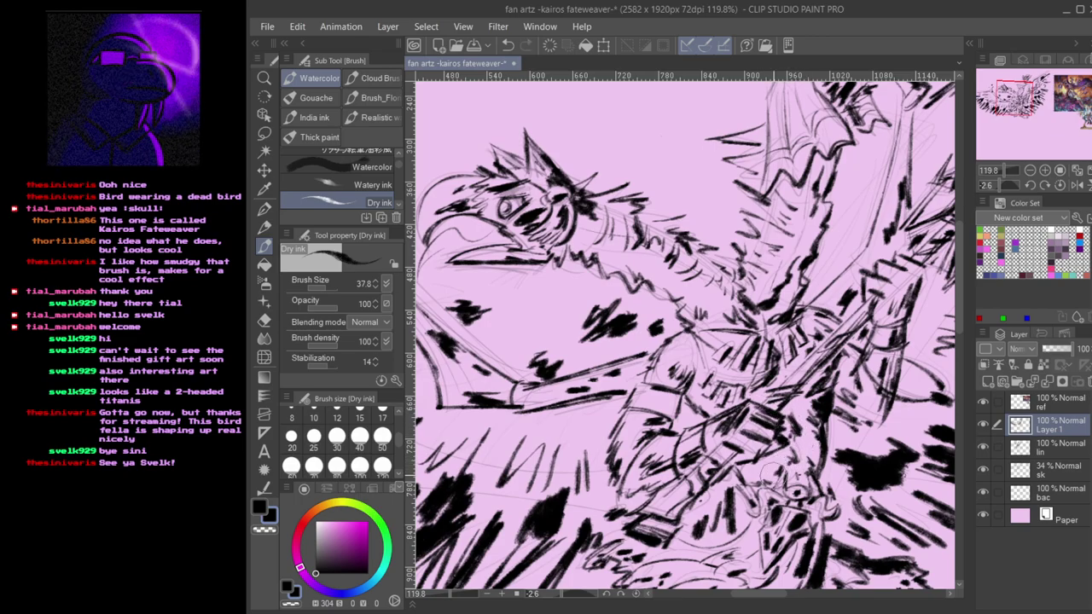
mouse_move(795, 483)
left_mouse_down()
mouse_move(786, 468)
mouse_move(798, 441)
left_mouse_up()
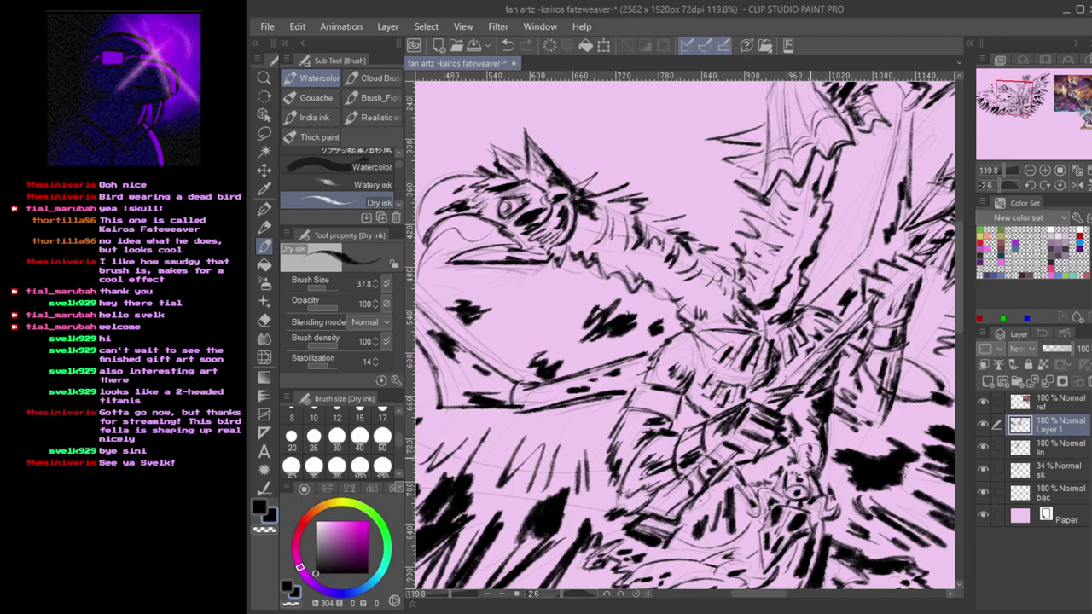
mouse_move(811, 449)
left_mouse_down()
mouse_move(800, 433)
mouse_move(730, 467)
left_mouse_up()
left_click_drag(795, 452, 787, 462)
key("ctrl+z")
- Shade the right-hand head's neck with solid black from below the fin down to the shoulders
left_click_drag(824, 323, 802, 302)
key("ctrl+z")
mouse_move(807, 341)
left_mouse_down()
mouse_move(771, 300)
mouse_move(797, 336)
left_mouse_up()
left_click_drag(794, 290, 764, 362)
left_click_drag(794, 230, 774, 307)
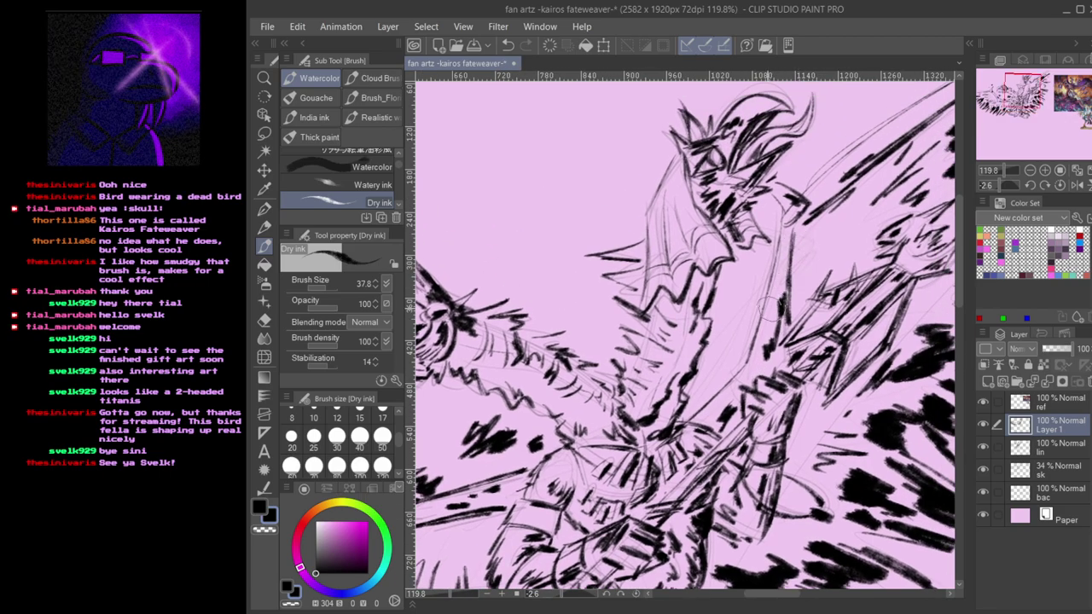
mouse_move(716, 278)
left_mouse_down()
mouse_move(665, 372)
mouse_move(679, 382)
left_mouse_up()
- Paint black shading patches along the left-hand bird head's neck and around the point where the necks meet
mouse_move(711, 331)
left_mouse_down()
mouse_move(686, 358)
mouse_move(666, 412)
mouse_move(764, 342)
mouse_move(750, 347)
mouse_move(725, 372)
mouse_move(736, 381)
mouse_move(749, 362)
mouse_move(776, 367)
left_mouse_up()
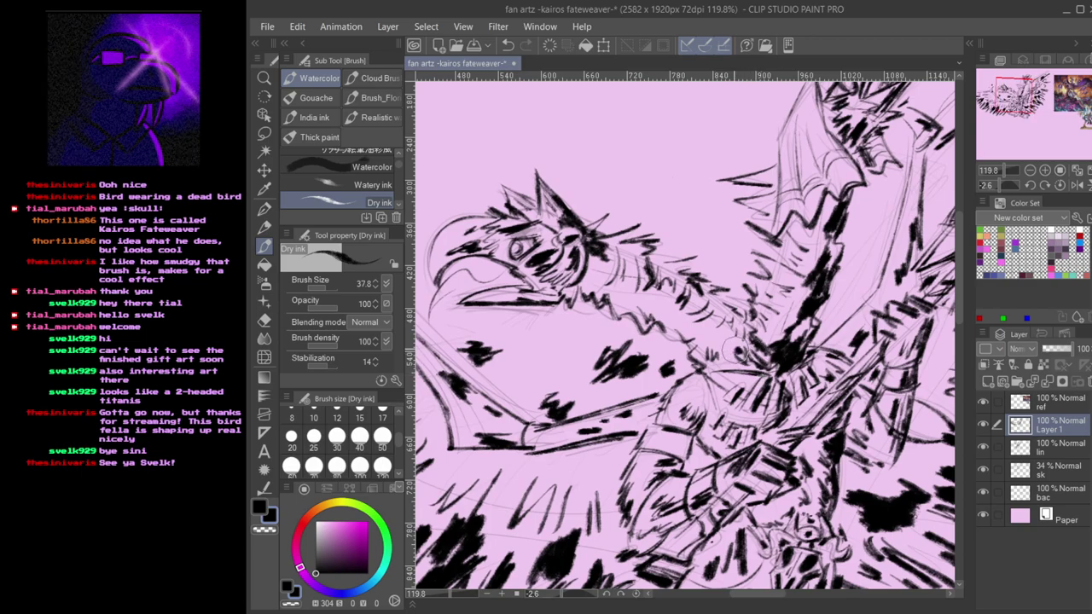
left_click_drag(737, 350, 744, 367)
left_click_drag(656, 312, 748, 363)
mouse_move(727, 297)
left_mouse_down()
mouse_move(696, 337)
mouse_move(689, 318)
mouse_move(708, 325)
left_mouse_up()
left_click_drag(798, 343, 792, 354)
left_click_drag(799, 345, 813, 369)
- Add small black accents to the webbed fin of the right-hand head
left_click_drag(850, 360, 704, 380)
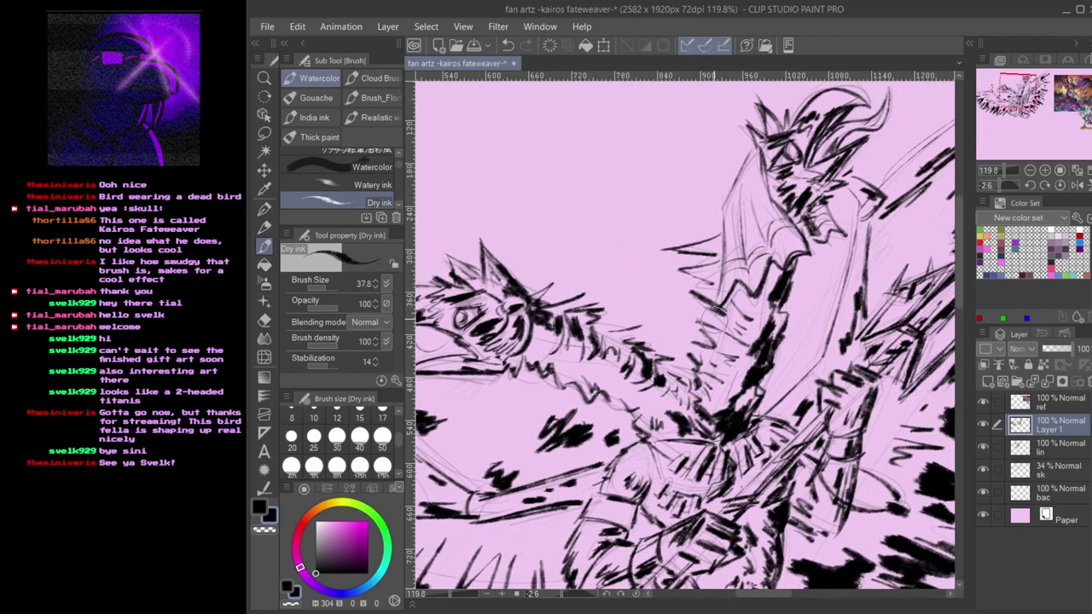
mouse_move(536, 351)
left_mouse_down()
mouse_move(702, 345)
mouse_move(517, 382)
left_mouse_up()
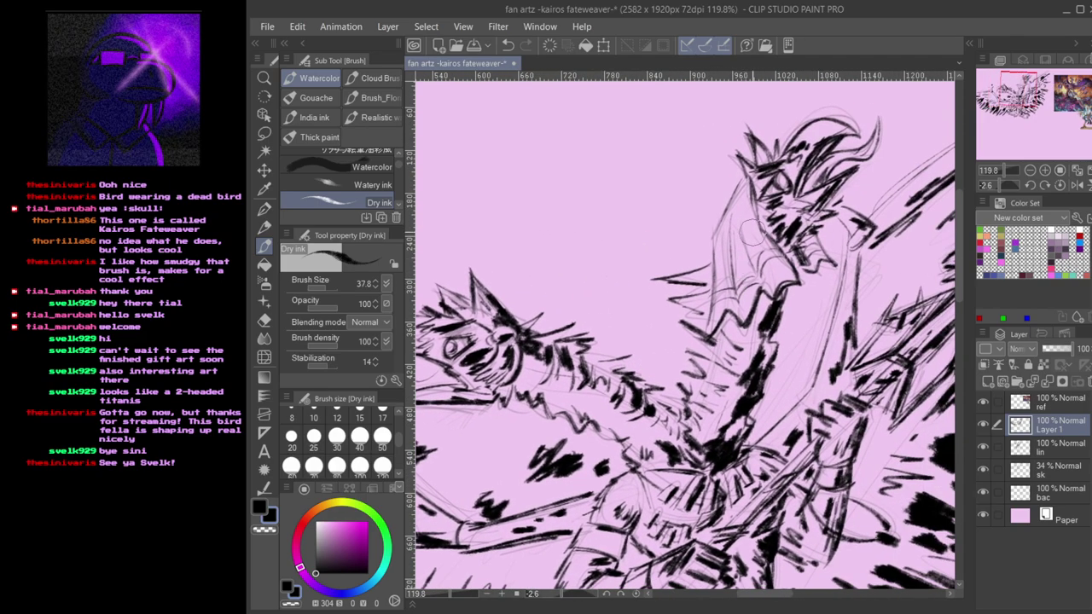
left_click_drag(752, 210, 751, 231)
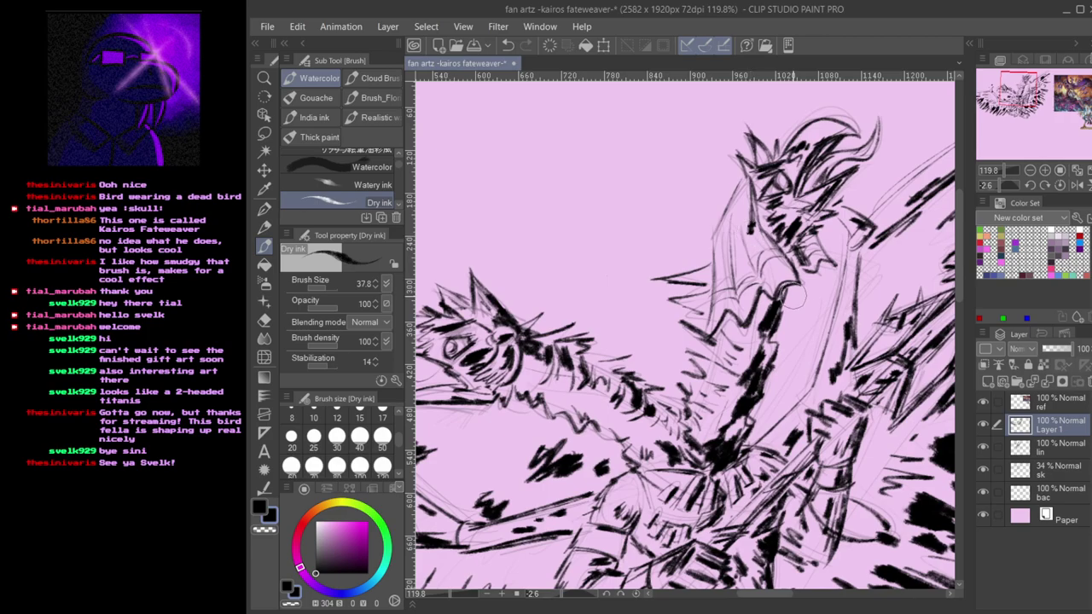
mouse_move(857, 228)
left_mouse_down()
mouse_move(608, 189)
mouse_move(729, 222)
mouse_move(741, 210)
left_mouse_up()
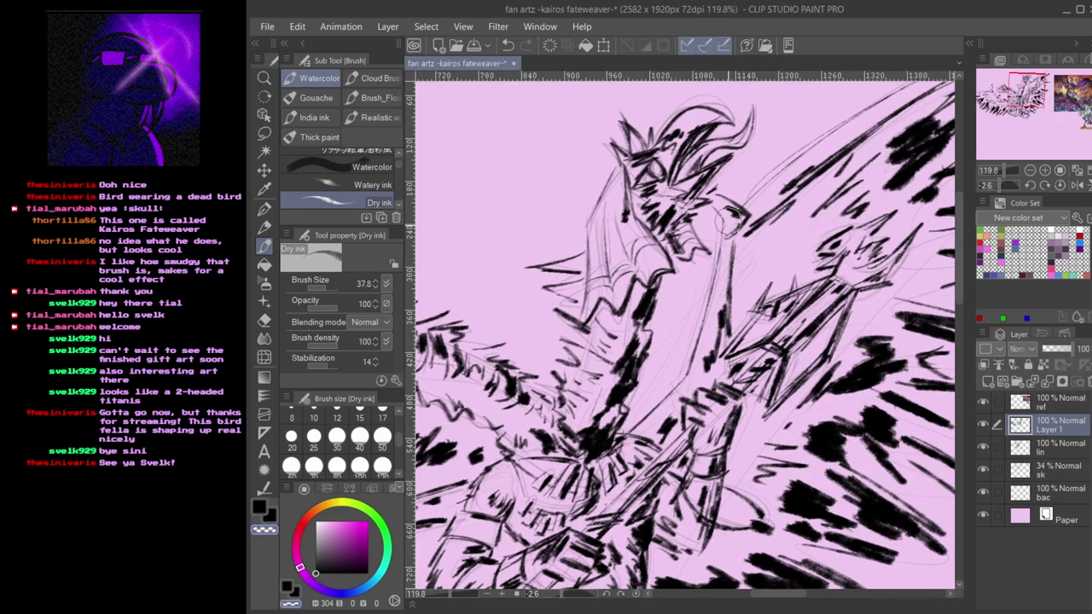
- Touch up the ink shading on the torso beside the staff and on the sleeve, undoing unwanted strokes
left_click_drag(627, 483, 723, 374)
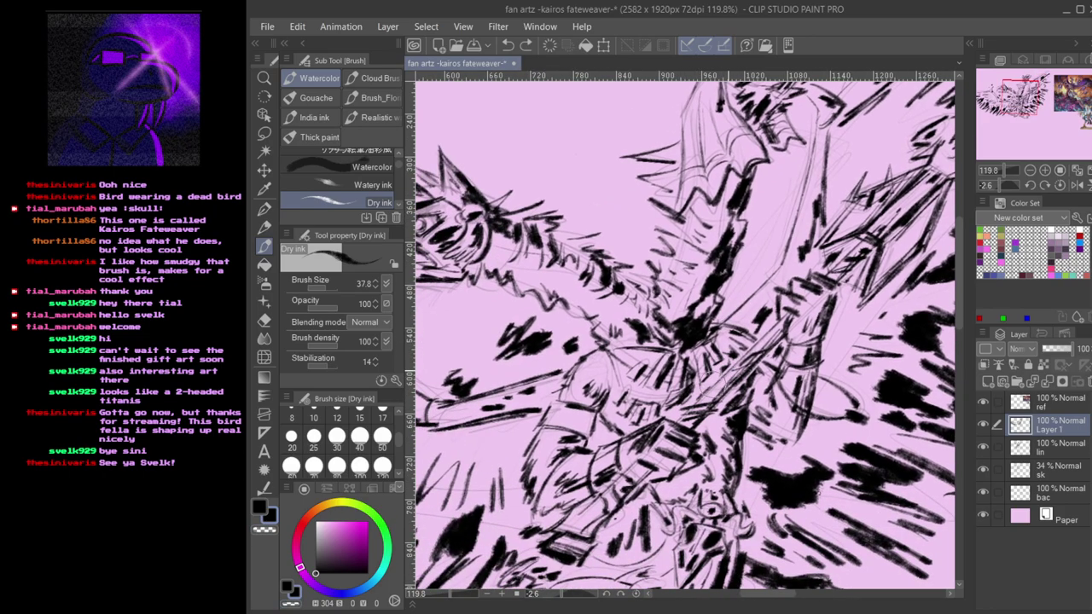
left_click_drag(692, 393, 708, 386)
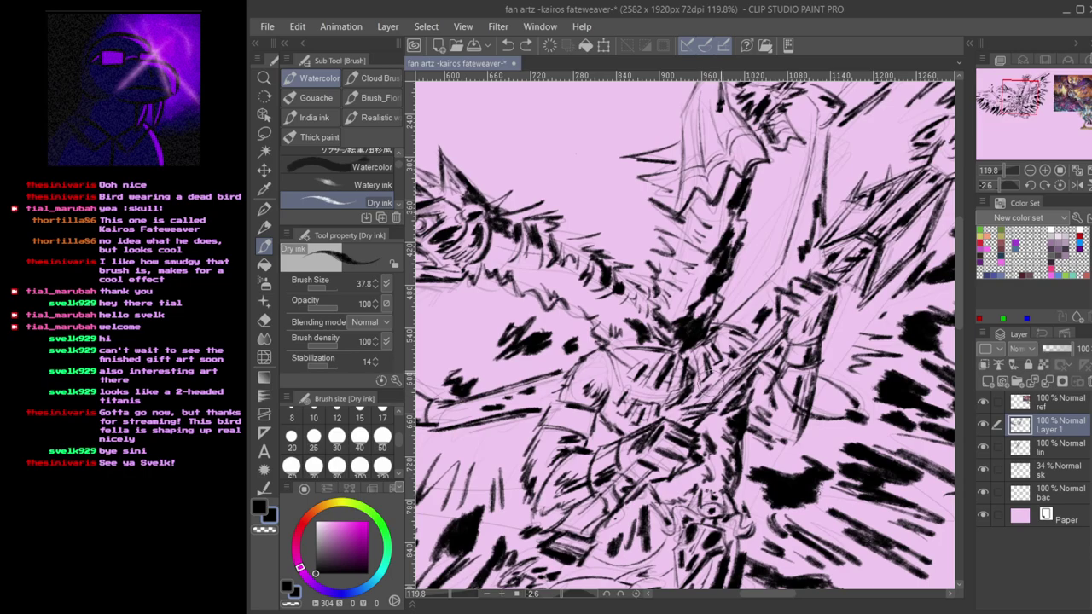
left_click_drag(791, 318, 698, 354)
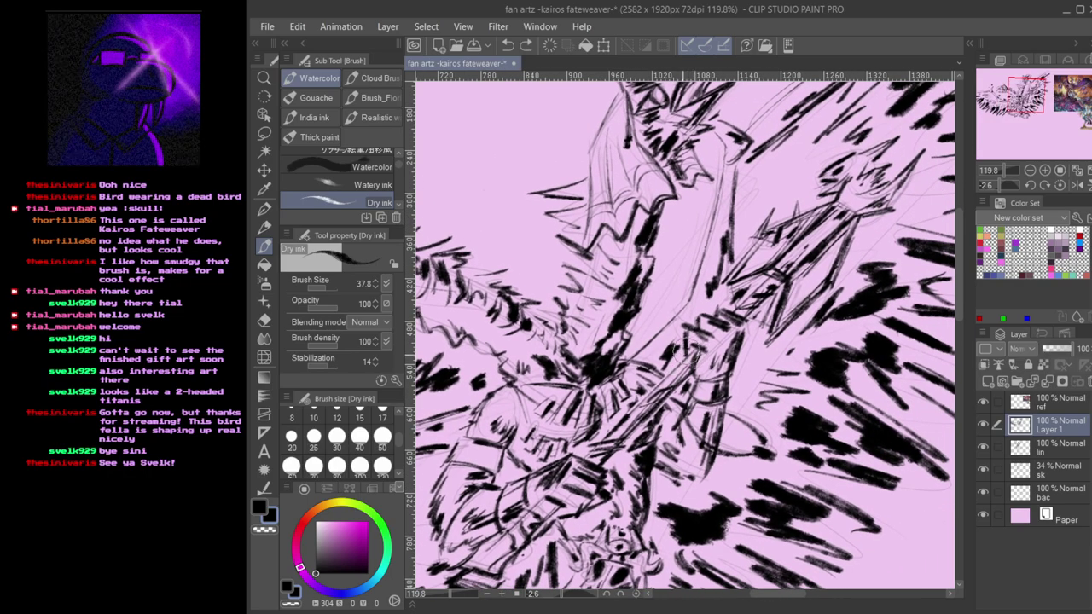
key("ctrl+z")
key("ctrl+y")
mouse_move(691, 353)
left_mouse_down()
mouse_move(673, 371)
mouse_move(723, 325)
mouse_move(780, 406)
left_mouse_up()
key("ctrl+z")
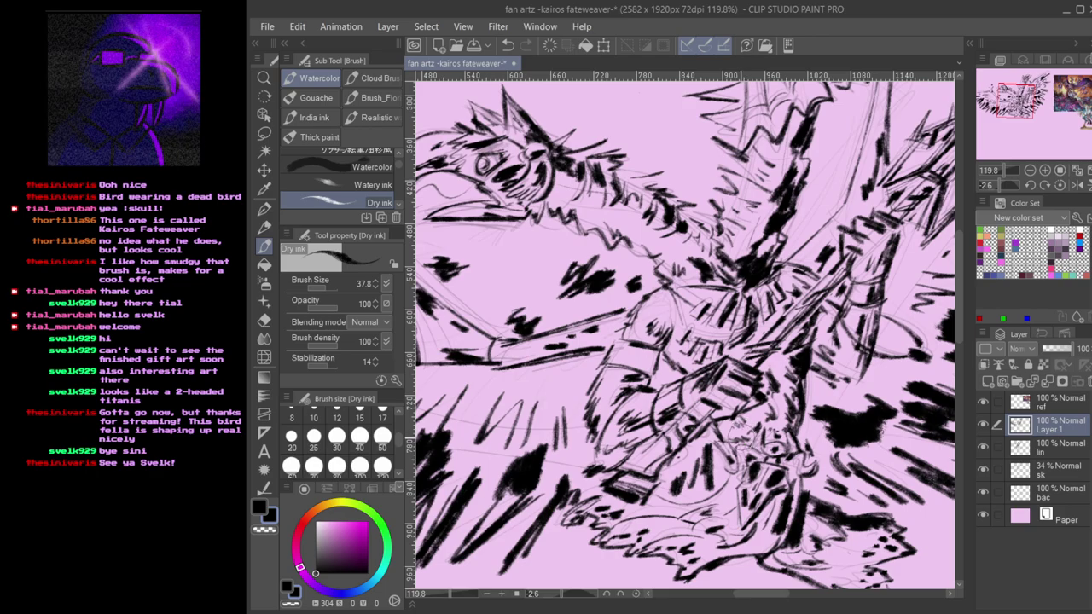
left_click_drag(647, 361, 681, 415)
- Merge Layer 1 down into the lin layer
left_click_drag(685, 483, 744, 422)
key("c")
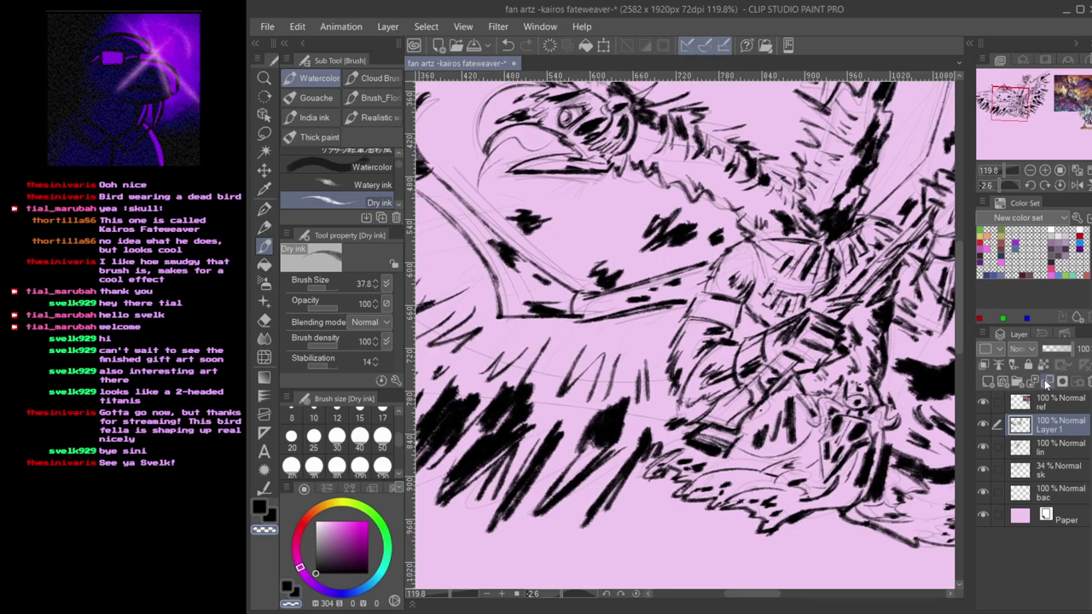
left_click(1047, 385)
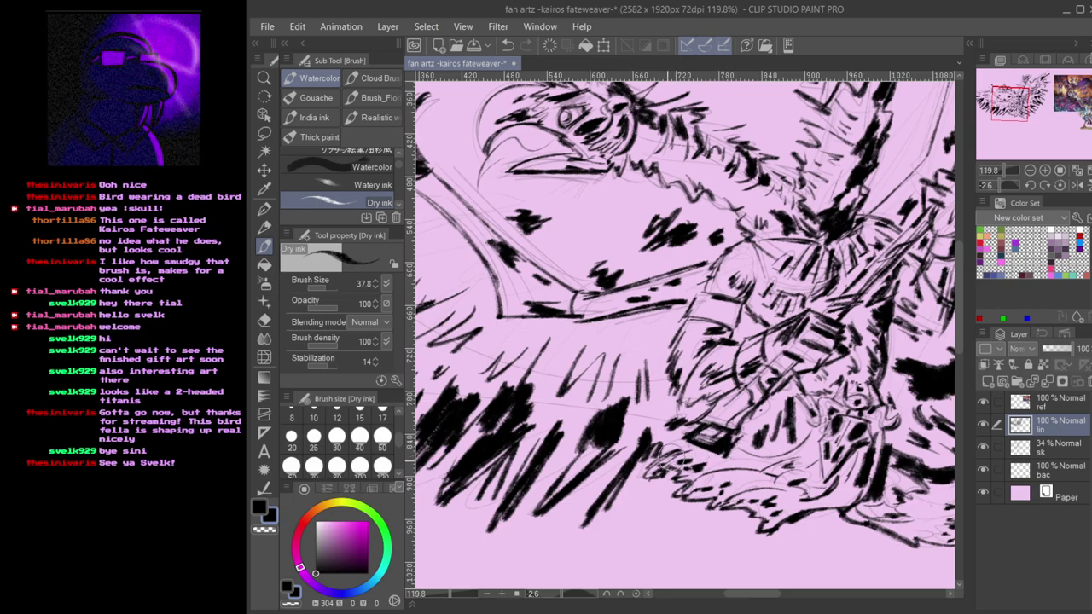
- Darken the ragged lower edge at the base of the figure with black strokes
mouse_move(767, 498)
left_mouse_down()
mouse_move(664, 474)
mouse_move(712, 486)
left_mouse_up()
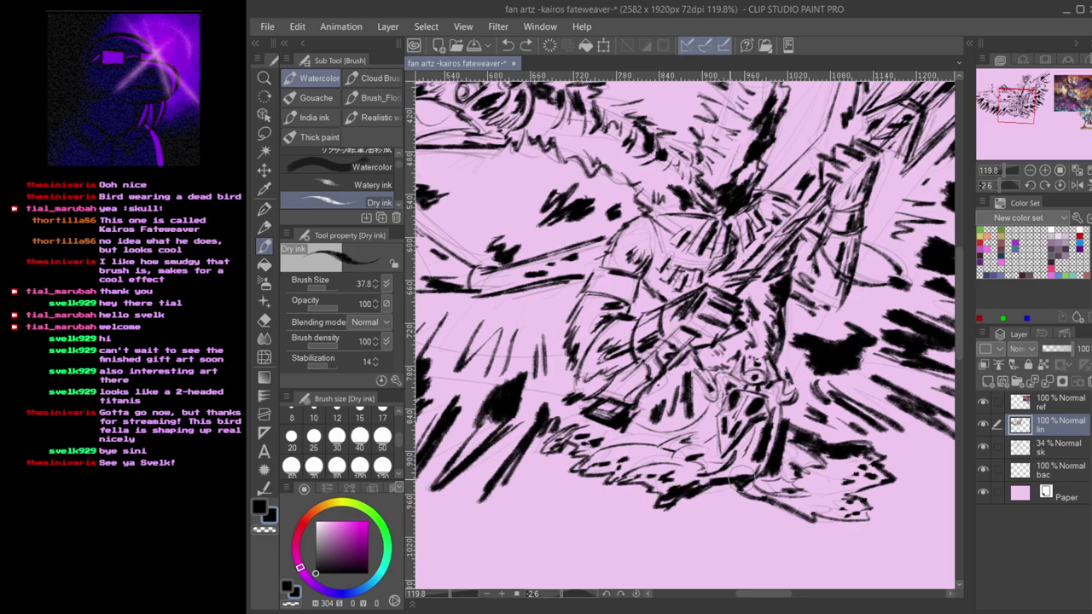
left_click_drag(745, 479, 773, 478)
- Shade the blade and the clawed ornament at the top of the staff with dense black strokes
left_click_drag(825, 367, 723, 389)
left_click_drag(769, 231, 742, 447)
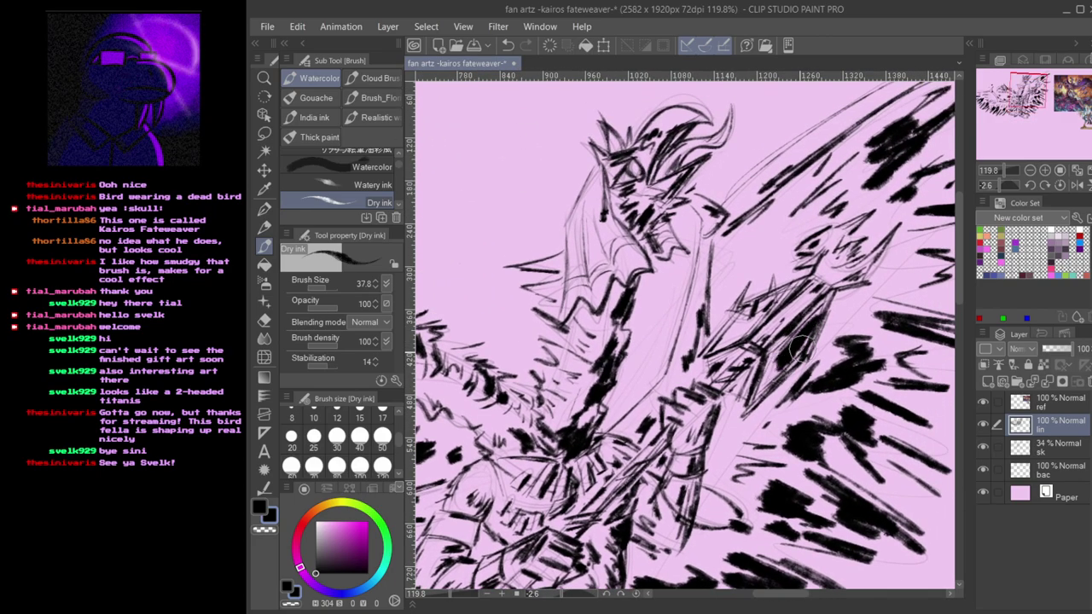
left_click_drag(803, 347, 781, 371)
left_click_drag(809, 305, 782, 330)
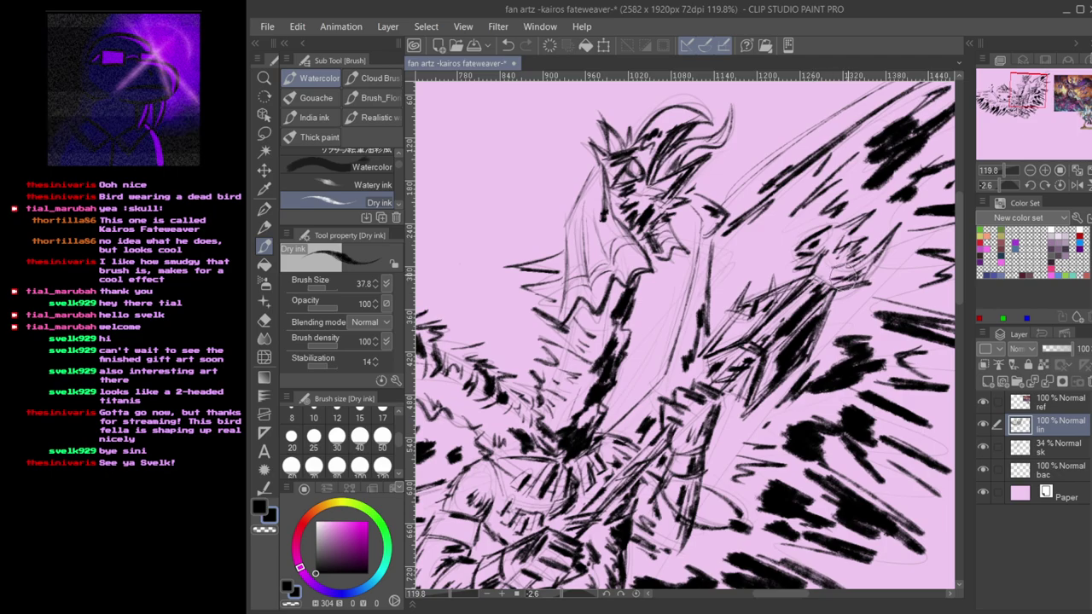
left_click_drag(870, 261, 850, 290)
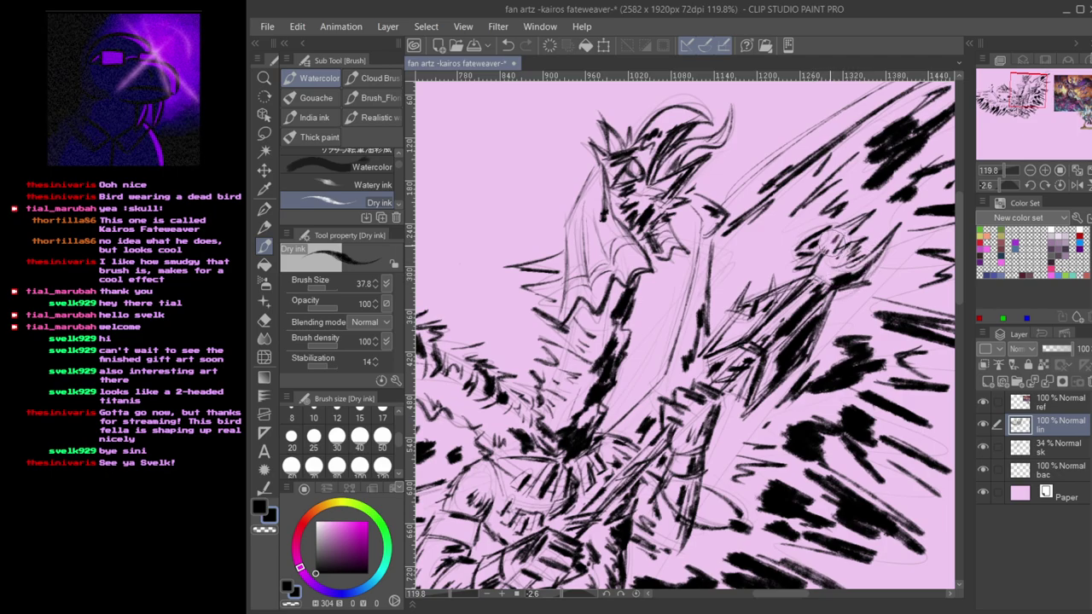
mouse_move(863, 216)
left_mouse_down()
mouse_move(836, 245)
mouse_move(827, 285)
left_mouse_up()
- Darken the underside of the right-hand head and the wing joint beside it
mouse_move(681, 199)
left_mouse_down()
mouse_move(786, 282)
mouse_move(740, 328)
left_mouse_up()
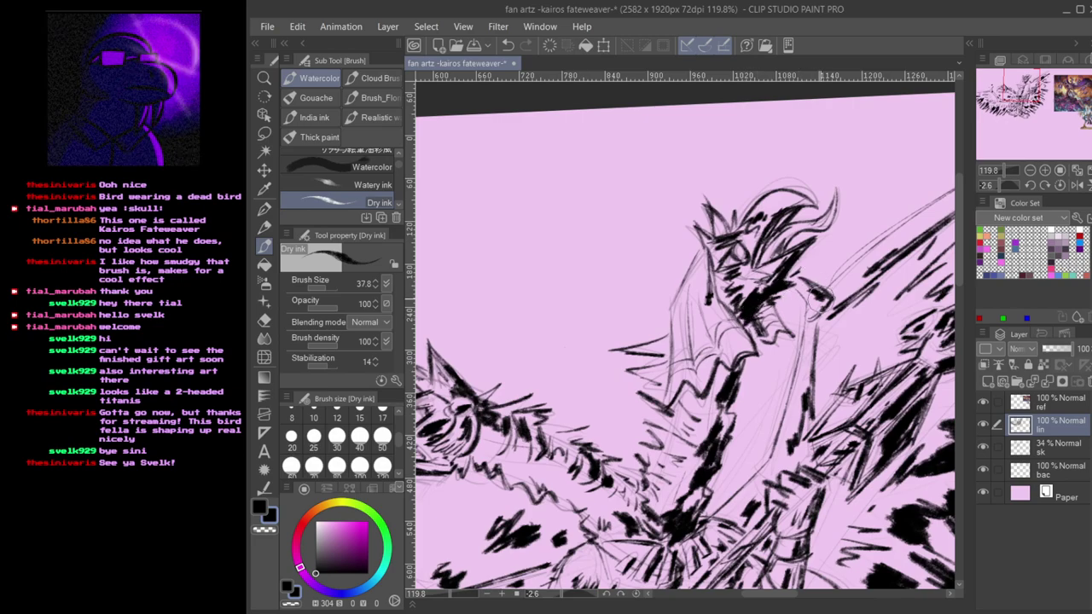
left_click_drag(815, 290, 824, 312)
- Paint black shading along the left-hand wing's claw and arm bone
left_click_drag(485, 511, 817, 376)
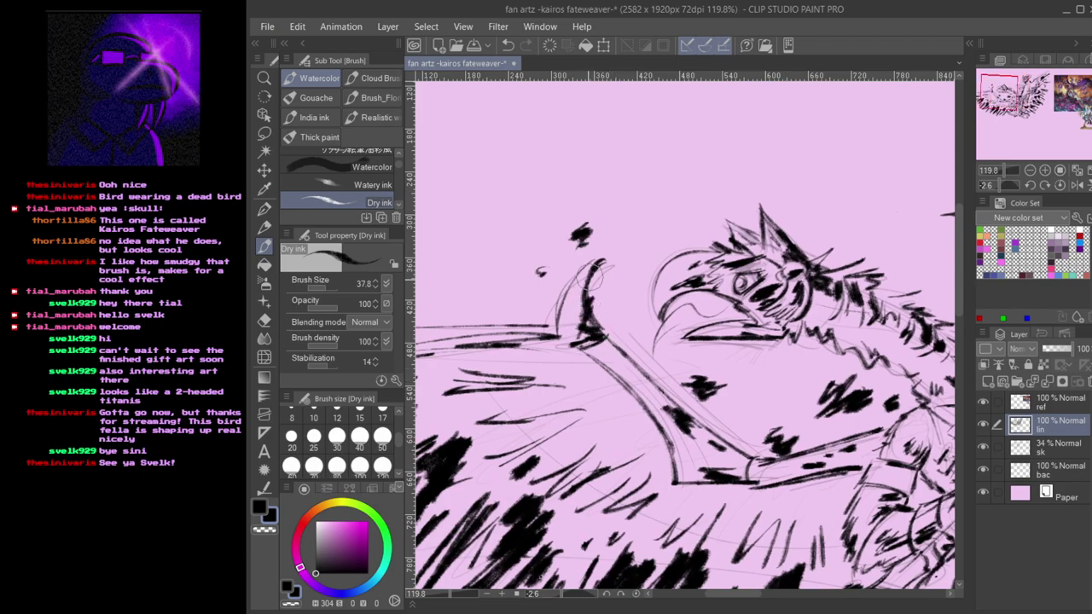
left_click_drag(627, 365, 675, 407)
left_click_drag(600, 312, 637, 350)
mouse_move(740, 451)
left_mouse_down()
mouse_move(708, 418)
mouse_move(661, 399)
left_mouse_up()
mouse_move(676, 412)
left_mouse_down()
mouse_move(609, 346)
mouse_move(648, 397)
left_mouse_up()
left_click_drag(580, 370, 599, 371)
left_click_drag(559, 379, 670, 380)
mouse_move(903, 444)
left_mouse_down()
mouse_move(664, 356)
mouse_move(605, 351)
left_mouse_up()
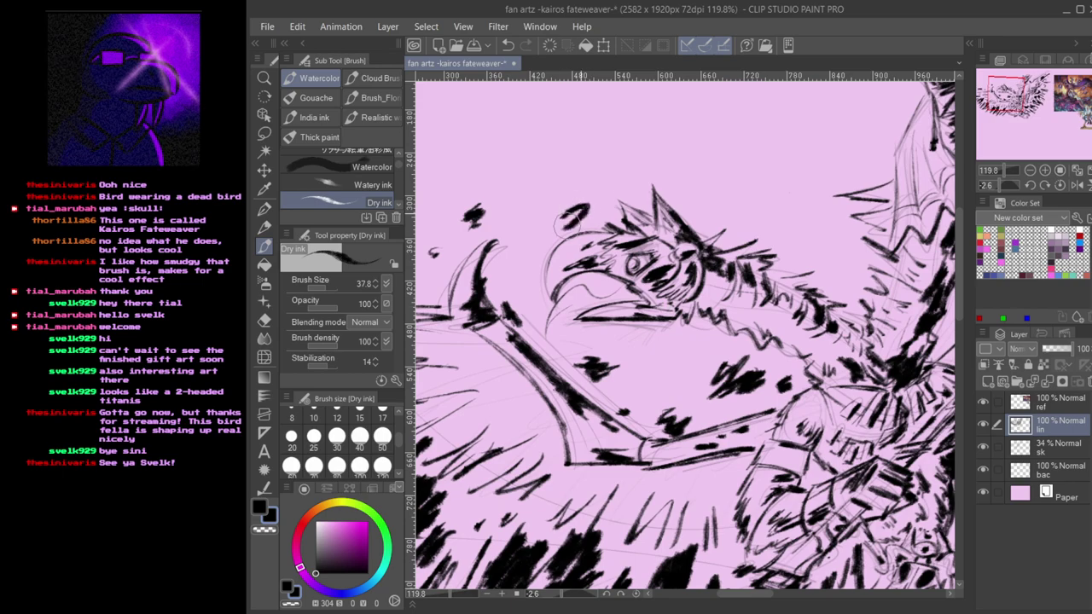
- Add small black flecks beside the crest of the right-hand head
mouse_move(865, 120)
left_mouse_down()
mouse_move(817, 165)
mouse_move(697, 200)
mouse_move(718, 179)
mouse_move(717, 197)
left_mouse_up()
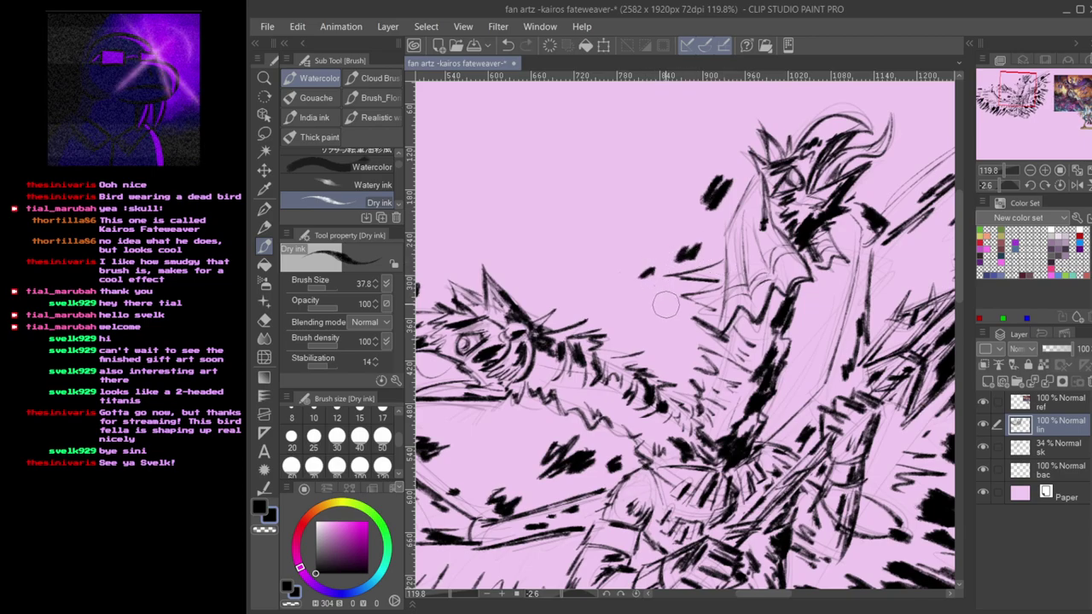
scroll(719, 330, "down", 3)
left_click_drag(752, 343, 701, 348)
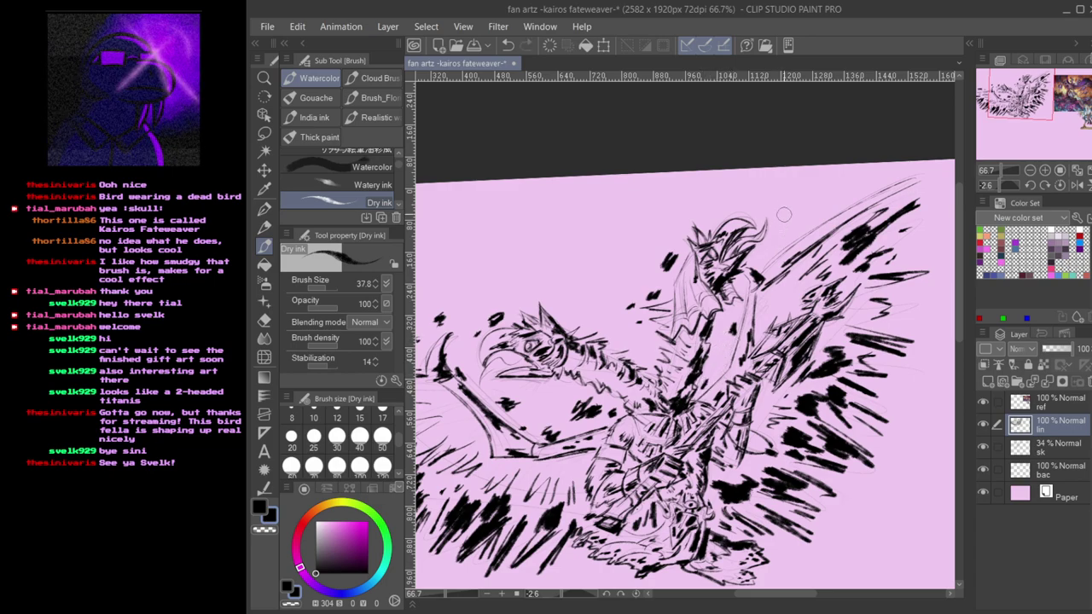
scroll(589, 263, "left", 5)
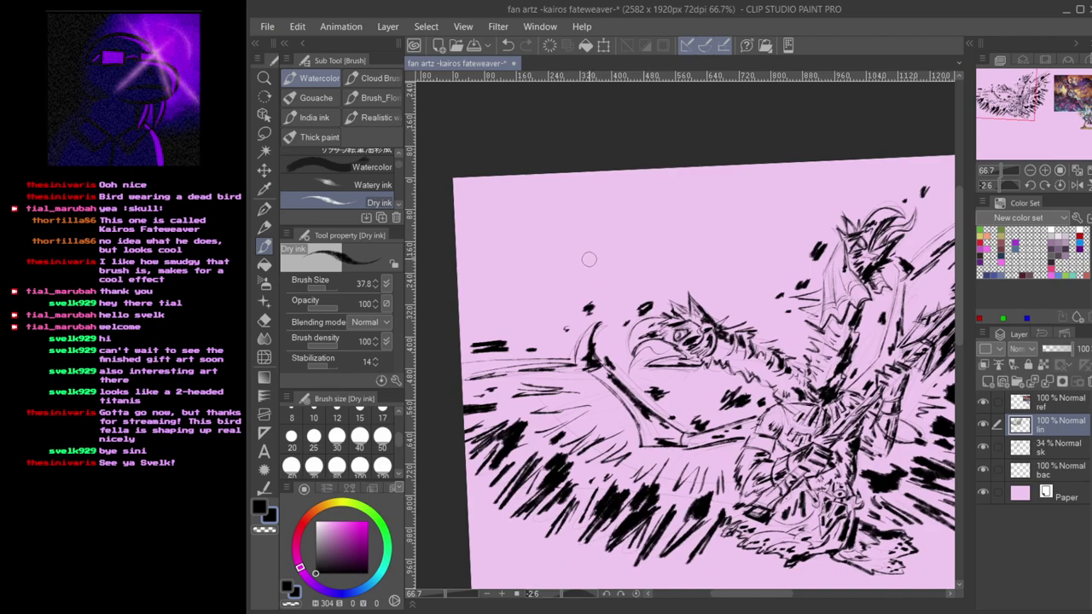
- Enlarge the Dry ink brush to 54.9 and scatter black blotches across the sky above the left-hand head and wing
key("ctrl+z")
key("bracketright")
key("ctrl+z")
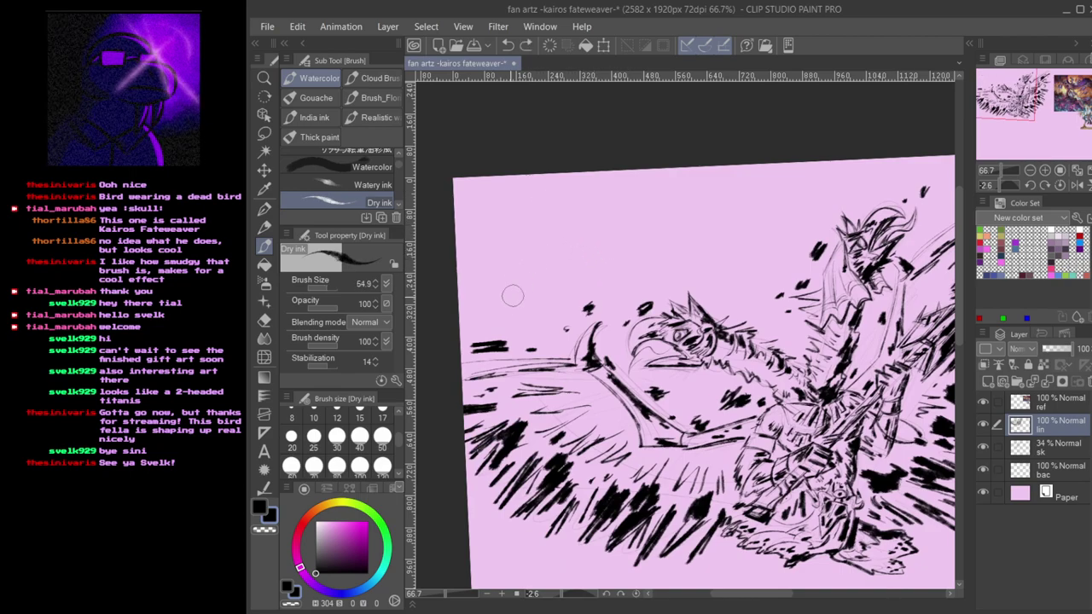
mouse_move(550, 282)
left_mouse_down()
mouse_move(663, 223)
mouse_move(644, 220)
mouse_move(714, 194)
left_mouse_up()
key("ctrl+z")
key("ctrl+z")
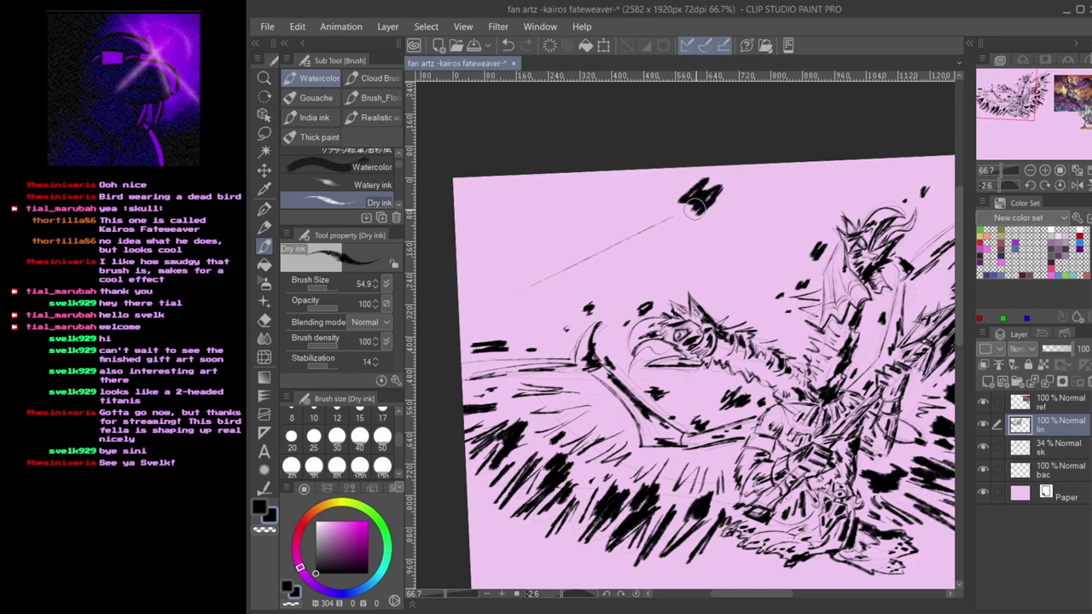
mouse_move(609, 225)
left_mouse_down()
mouse_move(587, 244)
mouse_move(605, 254)
mouse_move(573, 266)
left_mouse_up()
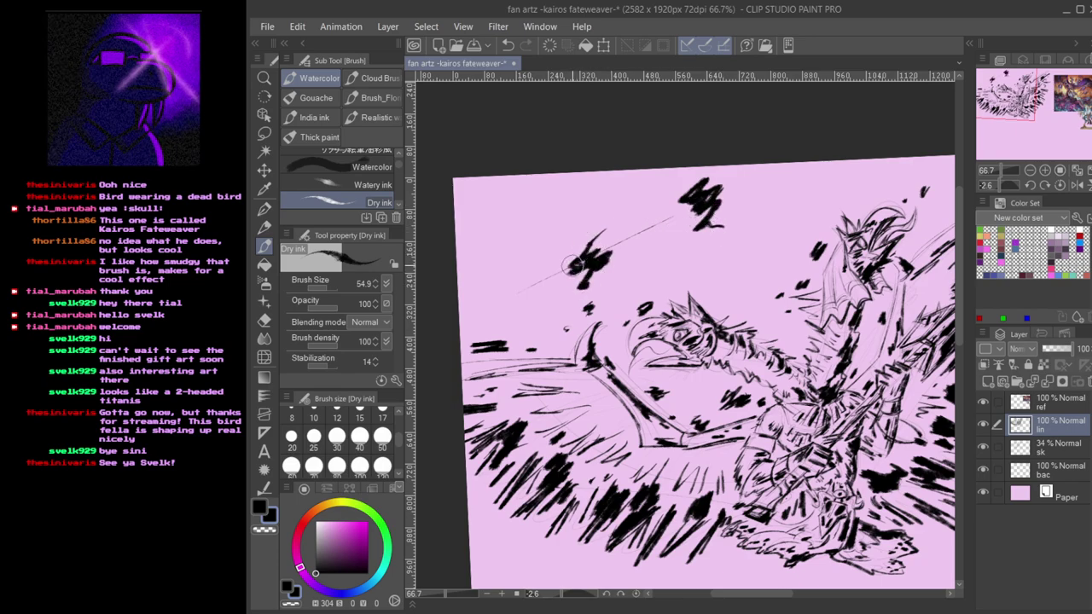
mouse_move(716, 261)
left_mouse_down()
mouse_move(629, 230)
mouse_move(643, 216)
mouse_move(578, 233)
left_mouse_up()
left_click_drag(720, 152, 698, 176)
- Create a new layer named col between the lin and sk layers
left_click_drag(547, 249, 657, 321)
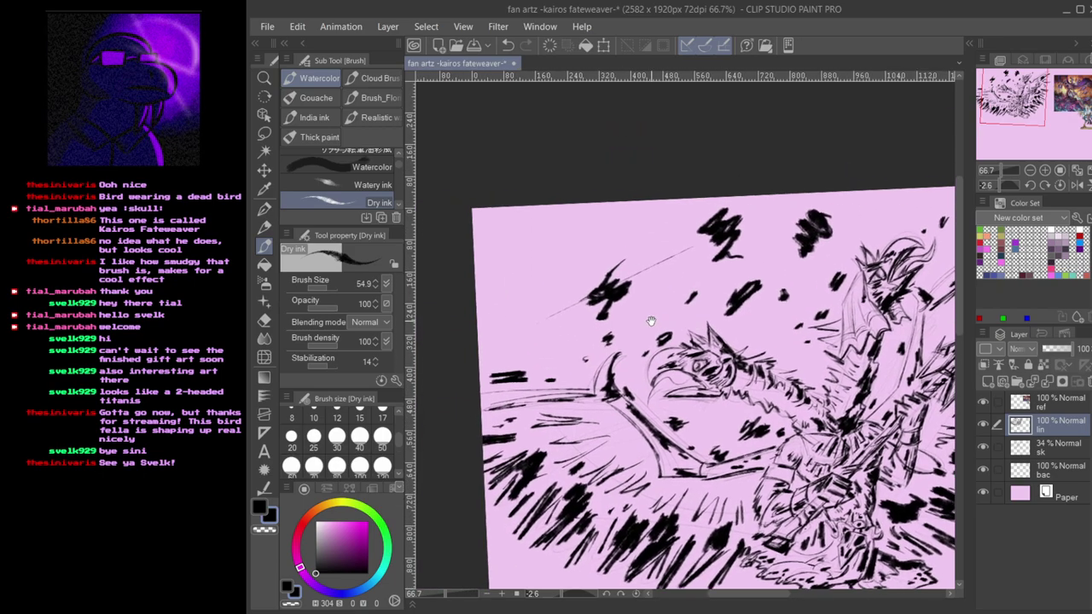
left_click_drag(711, 282, 591, 231)
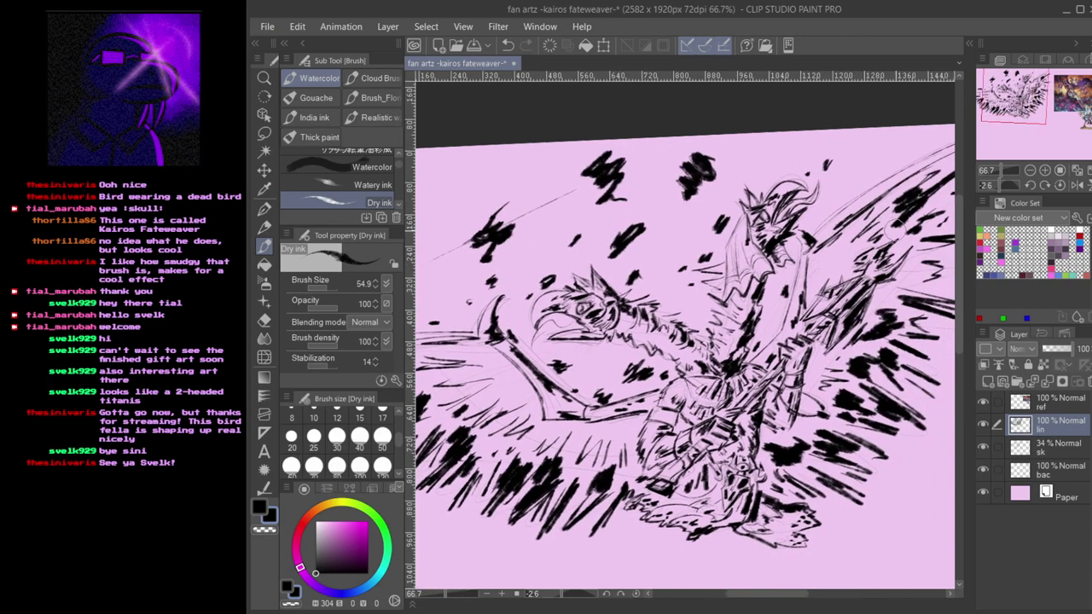
left_click_drag(888, 354, 872, 373)
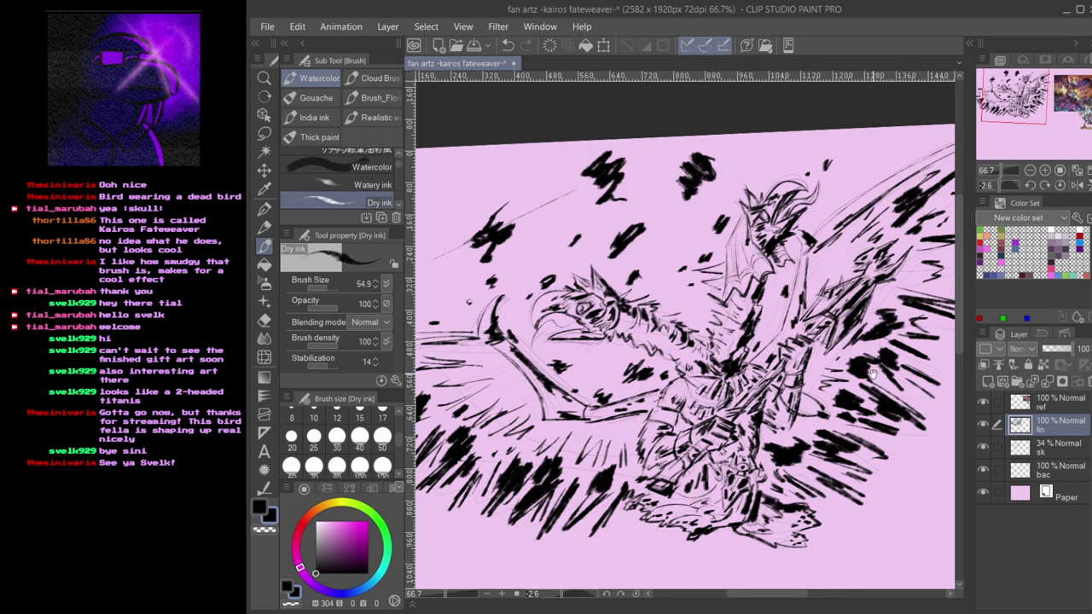
left_click_drag(893, 411, 880, 393)
left_click(1025, 447)
left_click(988, 382)
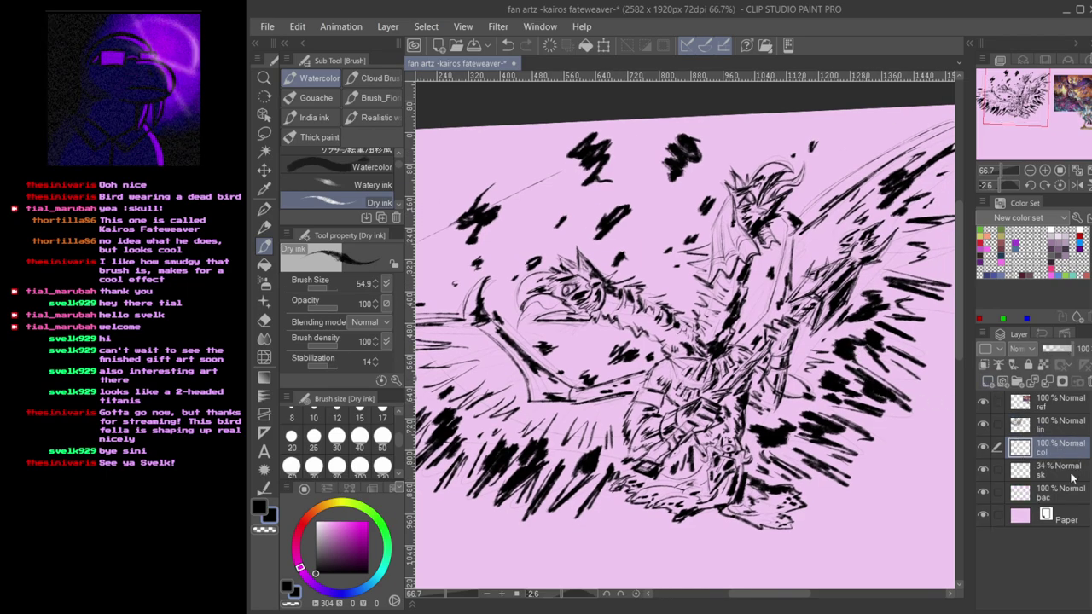
- Change the paper colour to a medium purple
left_click(1036, 512)
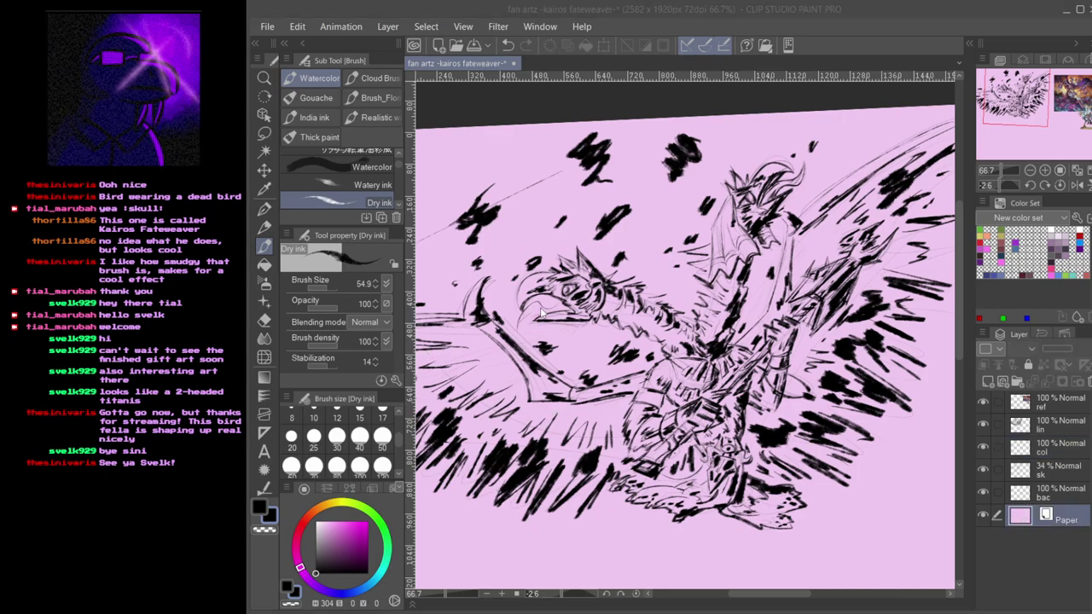
left_click(754, 206)
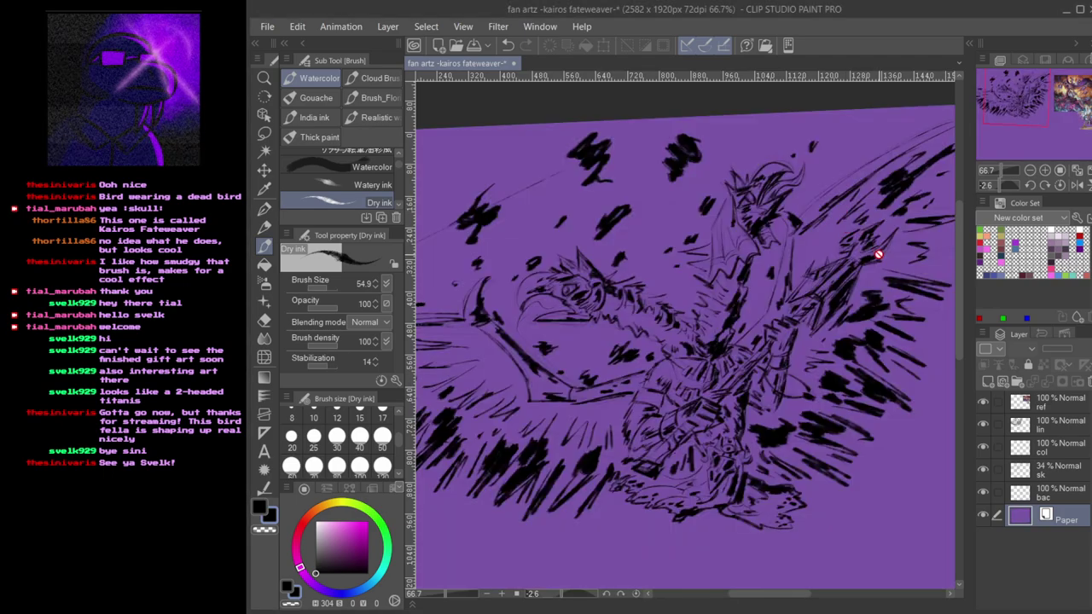
- On the bac layer, paint a diagonal band above the left-hand wing in orange sampled from the reference, brush size 268.9
left_click_drag(1023, 122, 1063, 125)
left_click(1058, 448)
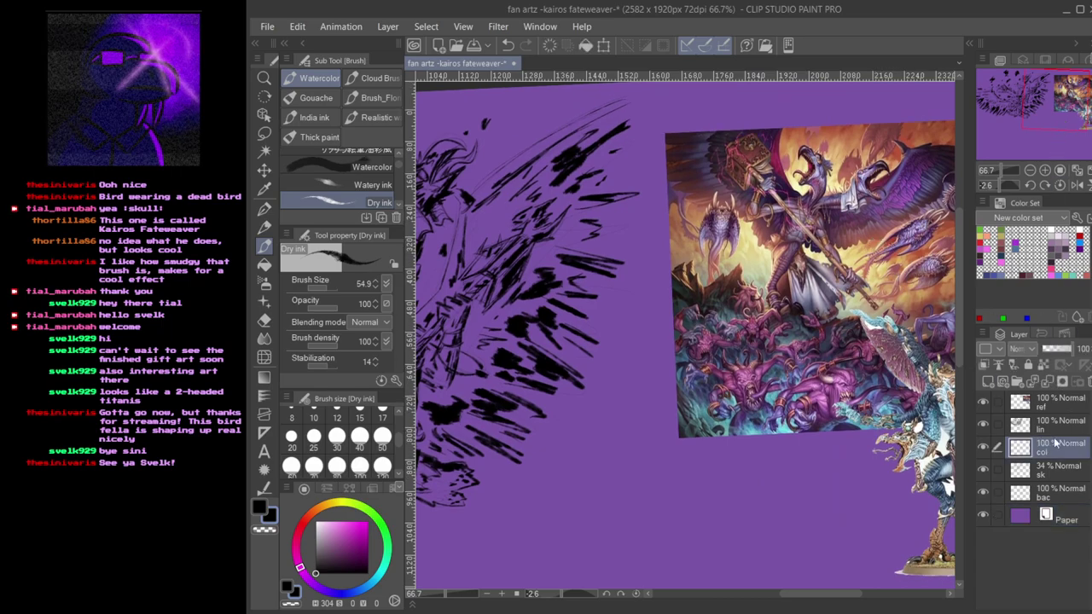
left_click(1046, 473)
left_click(1046, 493)
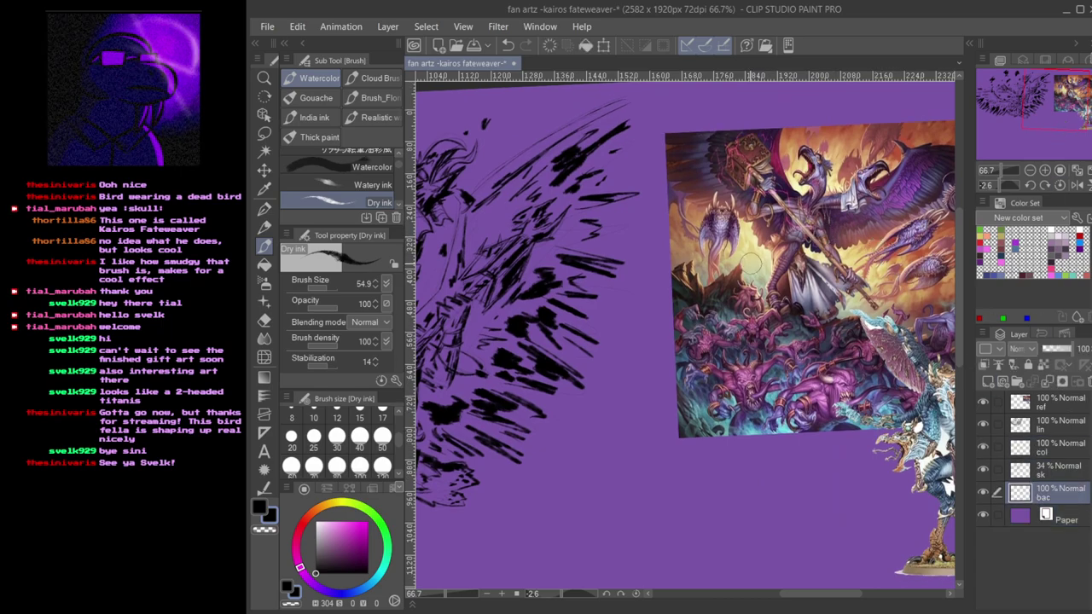
left_click(853, 143, "alt")
key("Tab")
mouse_move(434, 307)
left_mouse_down()
mouse_move(721, 344)
mouse_move(818, 370)
left_mouse_up()
mouse_move(628, 214)
left_mouse_down()
mouse_move(514, 287)
mouse_move(538, 281)
left_mouse_up()
key("ctrl+z")
mouse_move(471, 313)
left_mouse_down()
mouse_move(602, 235)
mouse_move(521, 286)
left_mouse_up()
- Soften the orange to H 19, S 43, V 74 and paint broad diagonal bands behind both heads and the wings
key("Tab")
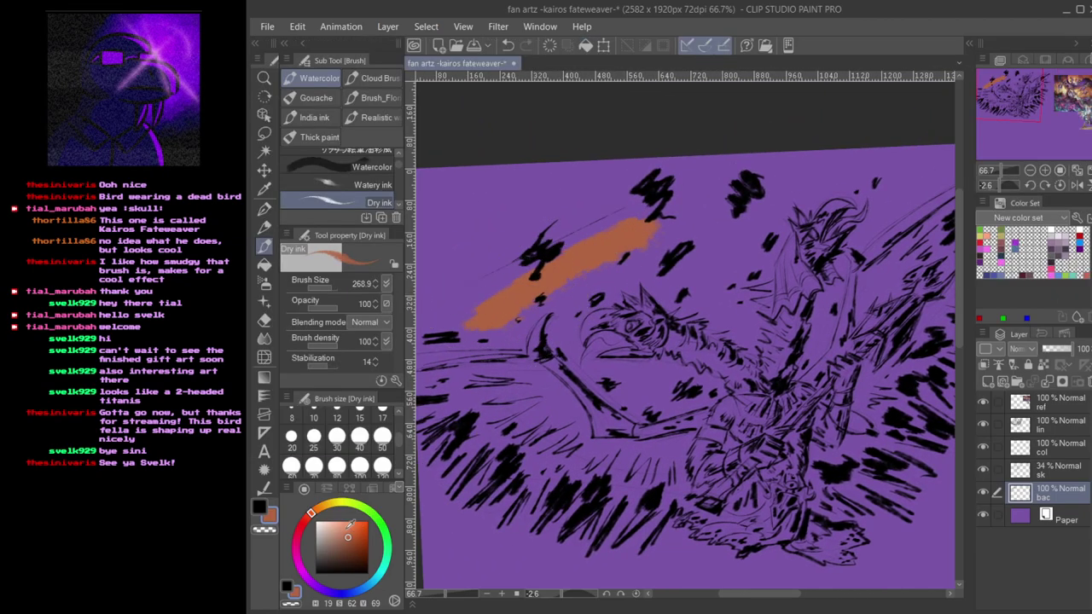
key("Tab")
mouse_move(500, 293)
left_mouse_down()
mouse_move(635, 209)
mouse_move(451, 297)
mouse_move(666, 181)
mouse_move(532, 278)
mouse_move(465, 265)
mouse_move(589, 187)
mouse_move(488, 307)
mouse_move(707, 208)
mouse_move(539, 321)
mouse_move(811, 179)
mouse_move(636, 306)
mouse_move(717, 273)
mouse_move(769, 287)
mouse_move(739, 320)
mouse_move(662, 372)
mouse_move(677, 345)
mouse_move(635, 357)
mouse_move(603, 388)
mouse_move(751, 346)
mouse_move(703, 399)
mouse_move(775, 373)
mouse_move(870, 303)
left_mouse_up()
mouse_move(941, 189)
left_mouse_down()
mouse_move(926, 202)
mouse_move(921, 257)
mouse_move(900, 280)
left_mouse_up()
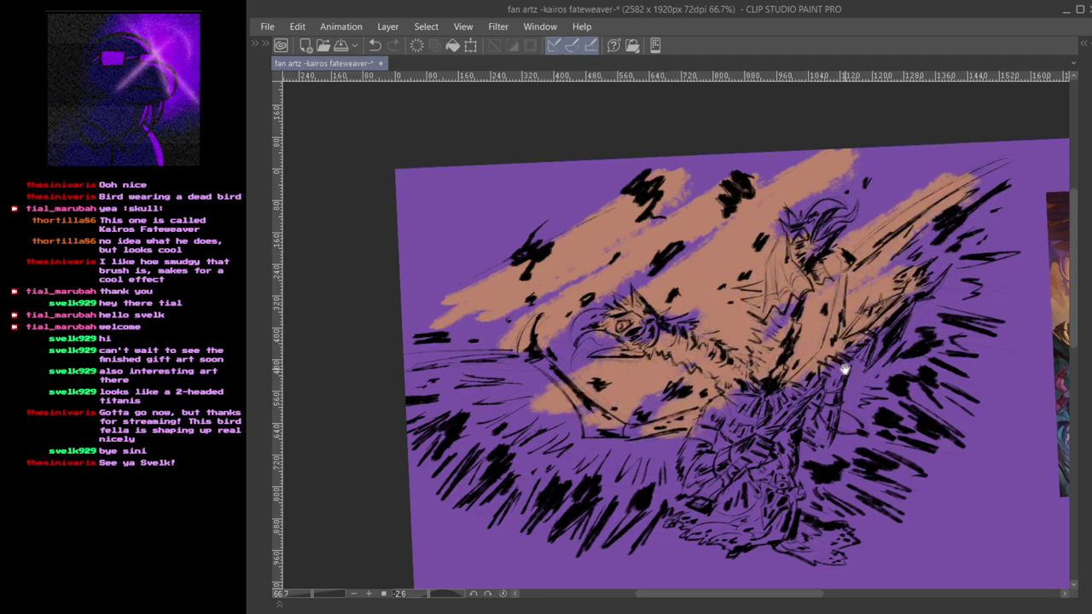
left_click_drag(845, 367, 764, 314)
left_click_drag(644, 248, 818, 315)
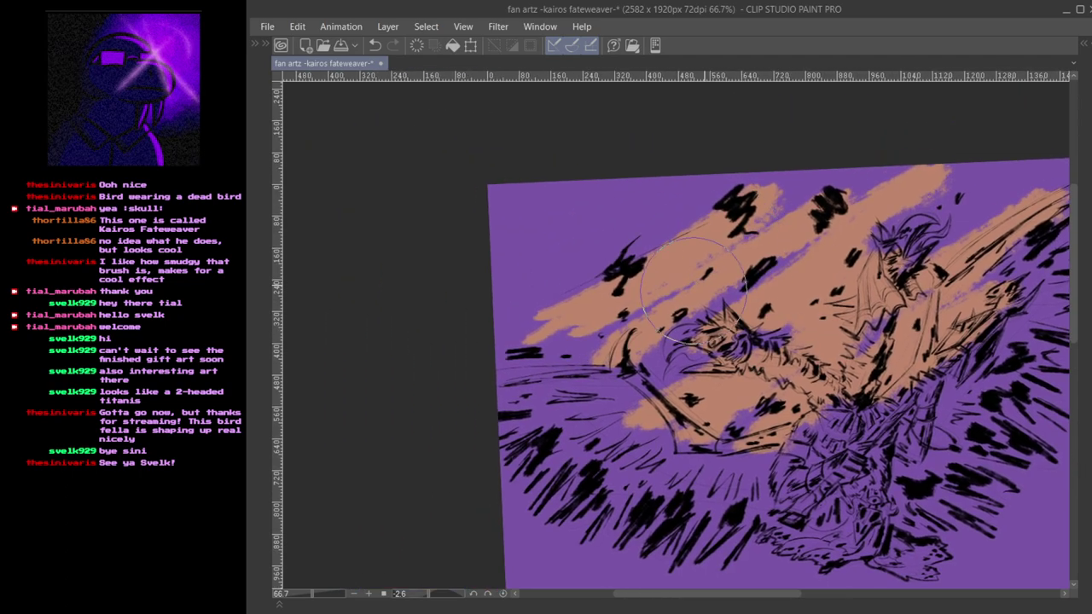
- Duplicate the bac layer and clear the contents of the copy
key("Tab")
left_click(1021, 520)
left_click(1028, 495)
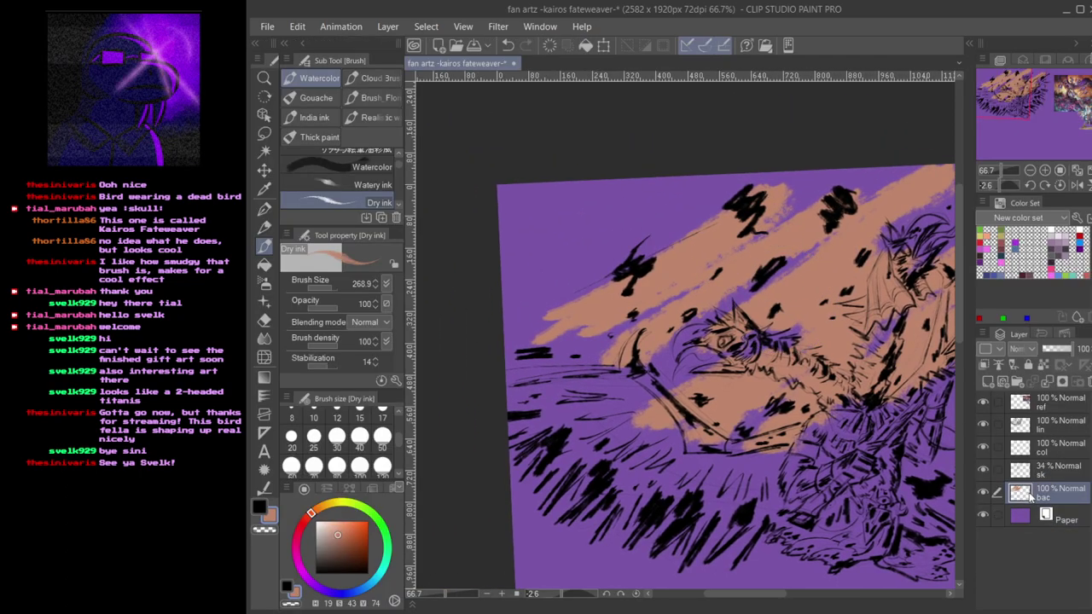
key("ctrl+c")
key("ctrl+v")
key("Delete")
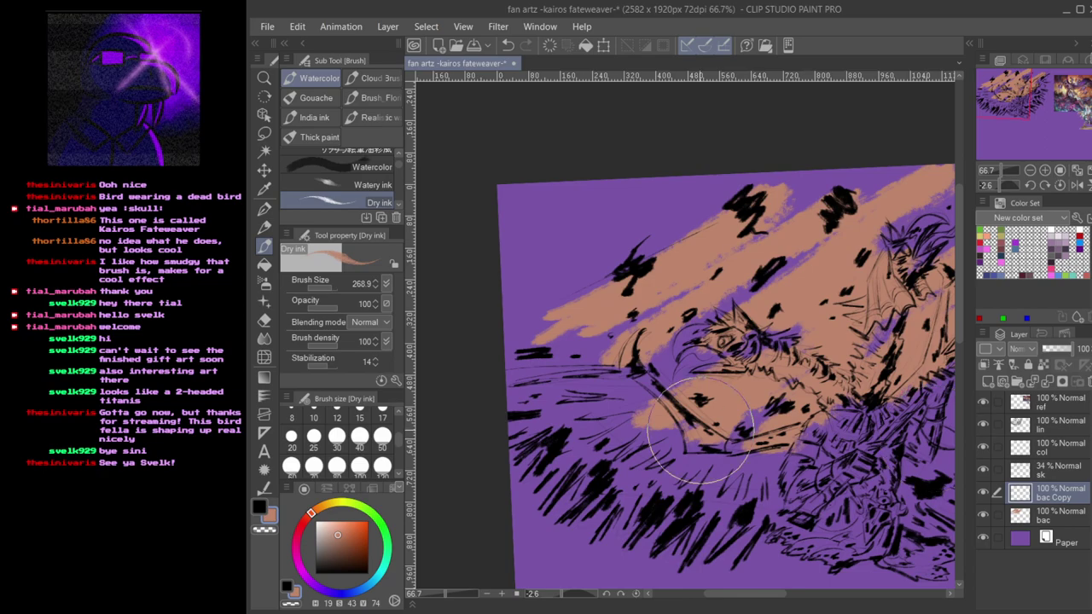
- Place the cleared copy beneath bac and fill around the orange bands with pale yellow (H 54, S 43, V 80)
left_click(334, 504)
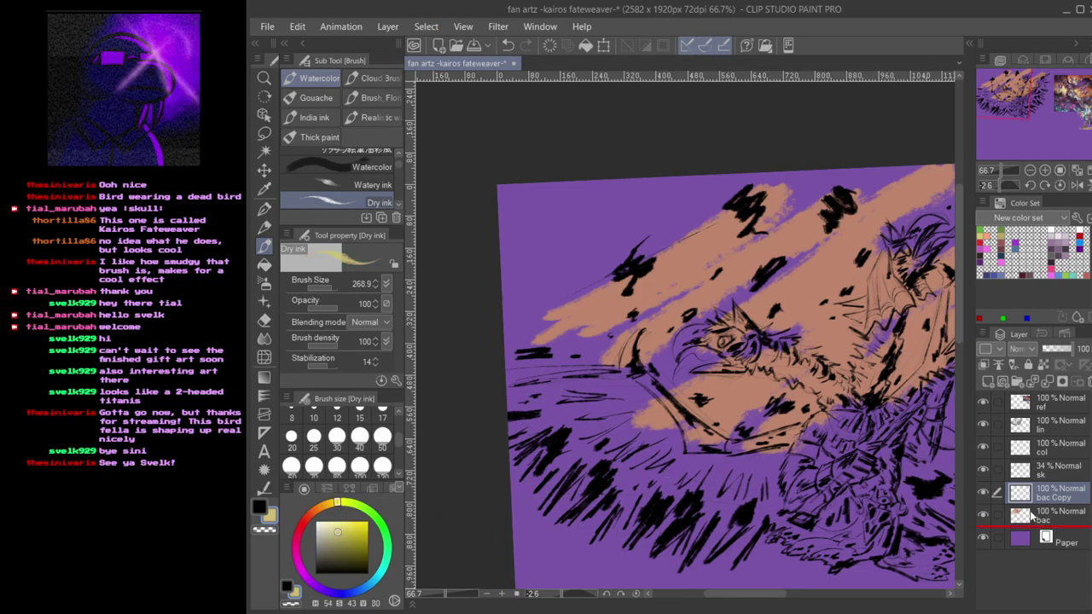
key("Tab")
mouse_move(700, 371)
left_mouse_down()
mouse_move(605, 390)
mouse_move(801, 256)
mouse_move(659, 350)
mouse_move(781, 277)
mouse_move(735, 363)
mouse_move(739, 414)
mouse_move(725, 465)
mouse_move(688, 298)
mouse_move(628, 337)
mouse_move(503, 366)
left_mouse_up()
mouse_move(853, 182)
left_mouse_down()
mouse_move(634, 345)
mouse_move(871, 155)
mouse_move(742, 239)
mouse_move(828, 156)
left_mouse_up()
mouse_move(867, 233)
left_mouse_down()
mouse_move(692, 225)
mouse_move(783, 176)
mouse_move(700, 204)
mouse_move(726, 142)
mouse_move(853, 171)
mouse_move(785, 268)
mouse_move(800, 270)
mouse_move(661, 394)
mouse_move(782, 261)
left_mouse_up()
mouse_move(606, 377)
left_mouse_down()
mouse_move(673, 324)
mouse_move(793, 382)
left_mouse_up()
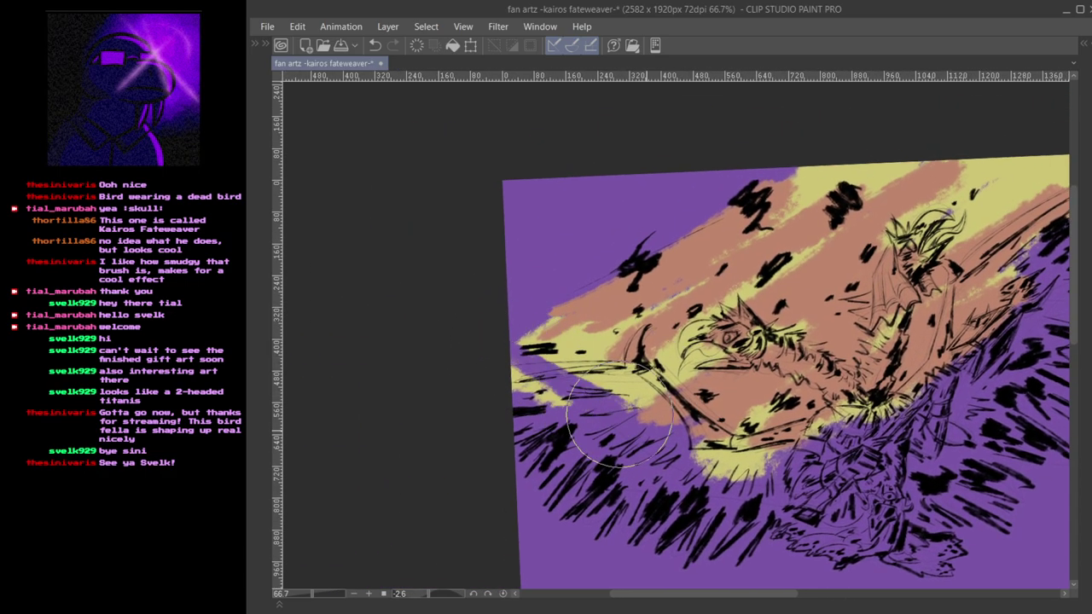
key("ctrl+z")
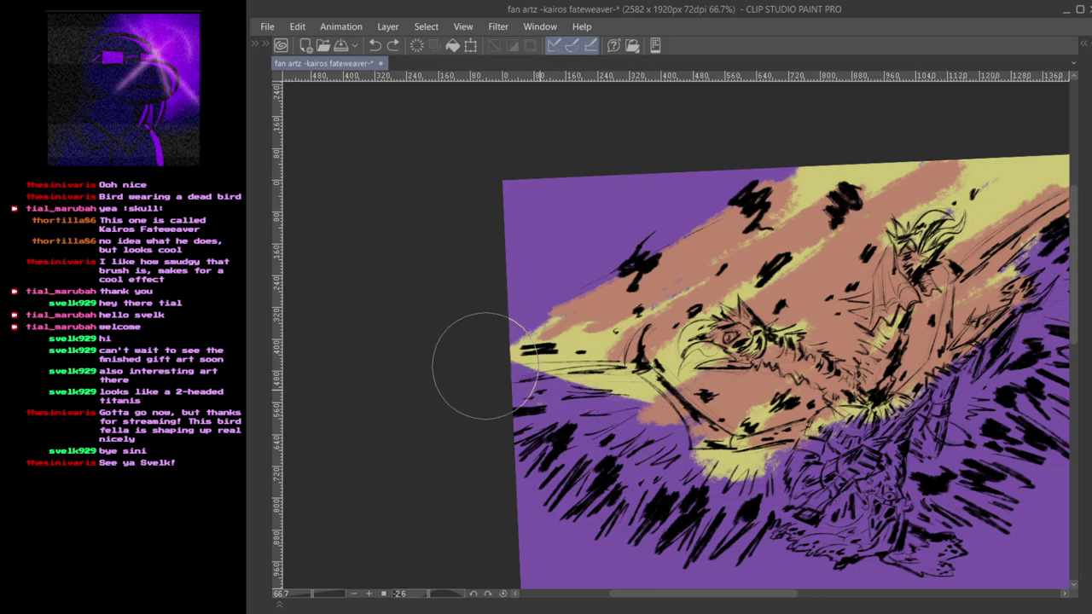
mouse_move(486, 365)
left_mouse_down()
mouse_move(649, 426)
mouse_move(478, 378)
mouse_move(541, 402)
mouse_move(755, 452)
left_mouse_up()
- Move the reference images closer to the drawing so the photo of the painted miniature lies on the canvas
mouse_move(946, 490)
left_mouse_down()
mouse_move(733, 432)
mouse_move(522, 443)
left_mouse_up()
mouse_move(906, 317)
left_mouse_down()
mouse_move(845, 359)
mouse_move(751, 398)
left_mouse_up()
scroll(789, 273, "up", 3)
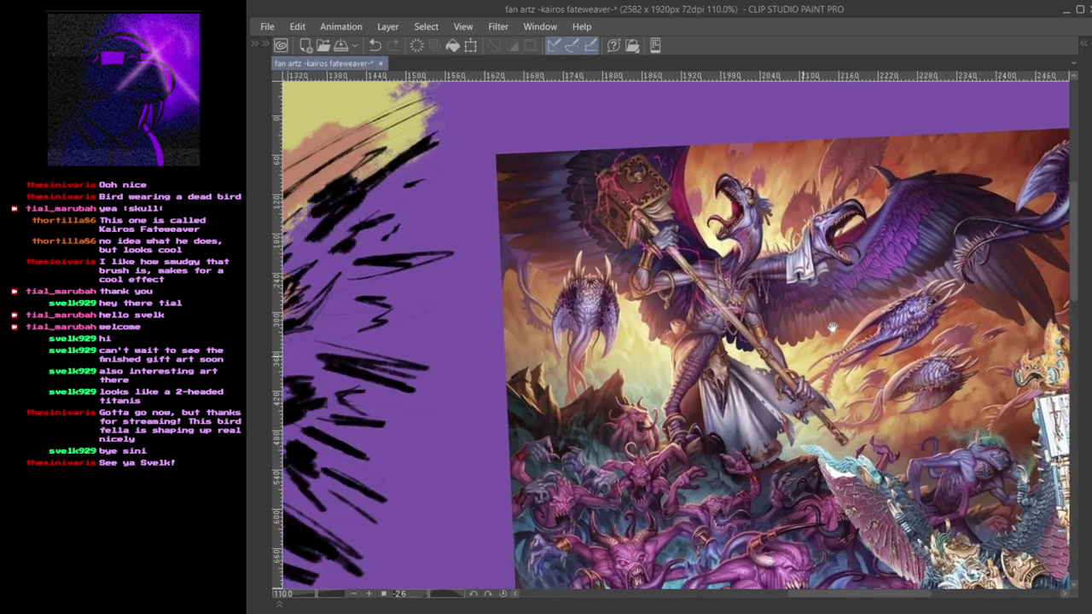
scroll(828, 325, "down", 4)
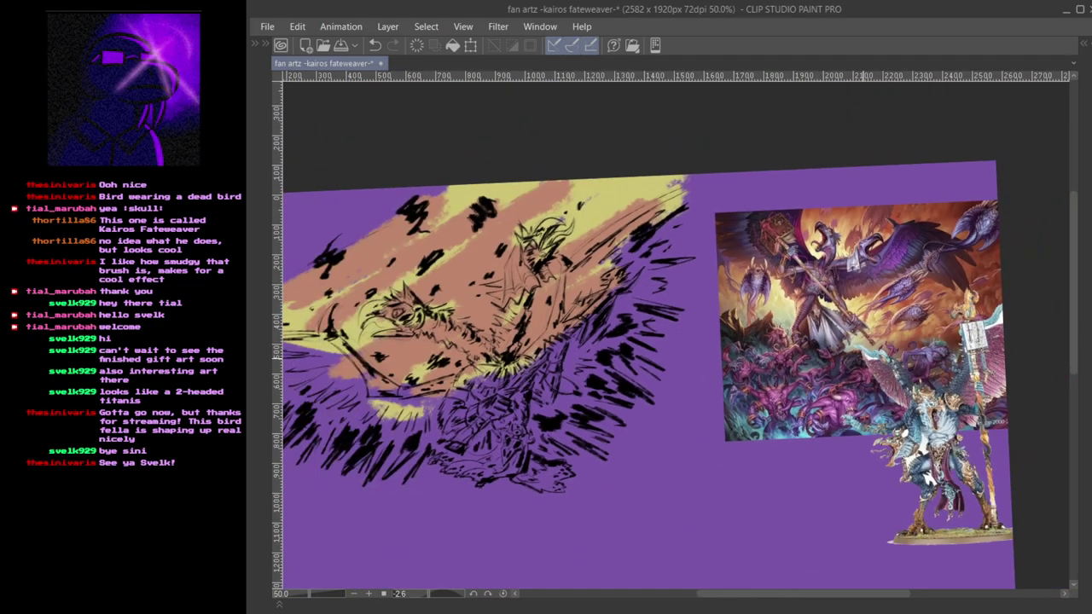
left_click_drag(872, 366, 682, 388)
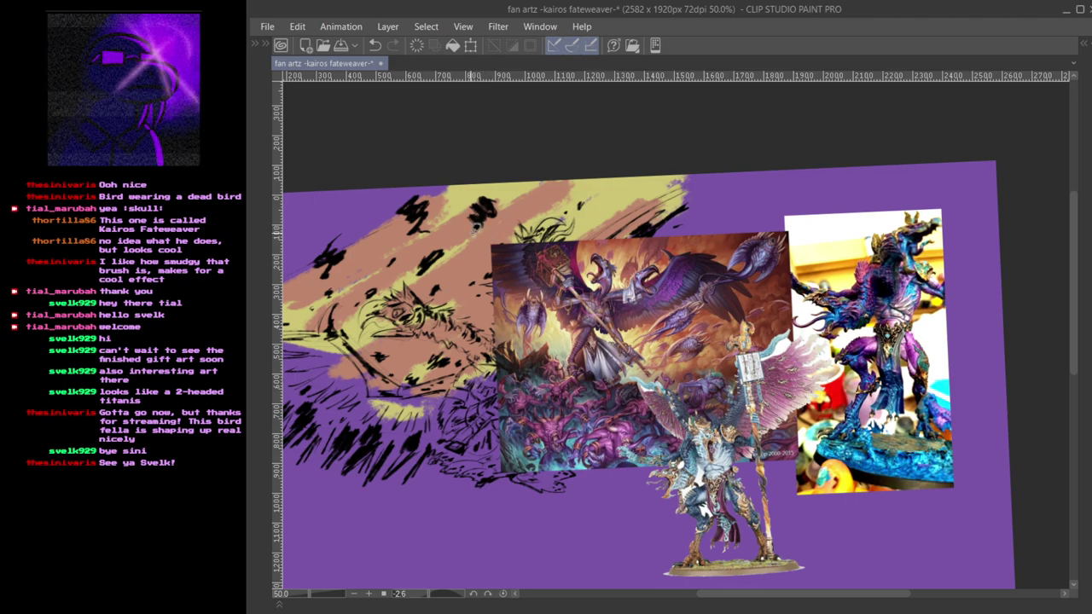
- Cut the main part of the battle illustration out of the ref layer, keeping the blue model's wings and staff
left_click_drag(470, 239, 626, 390)
left_click_drag(788, 413, 710, 316)
left_click(609, 516)
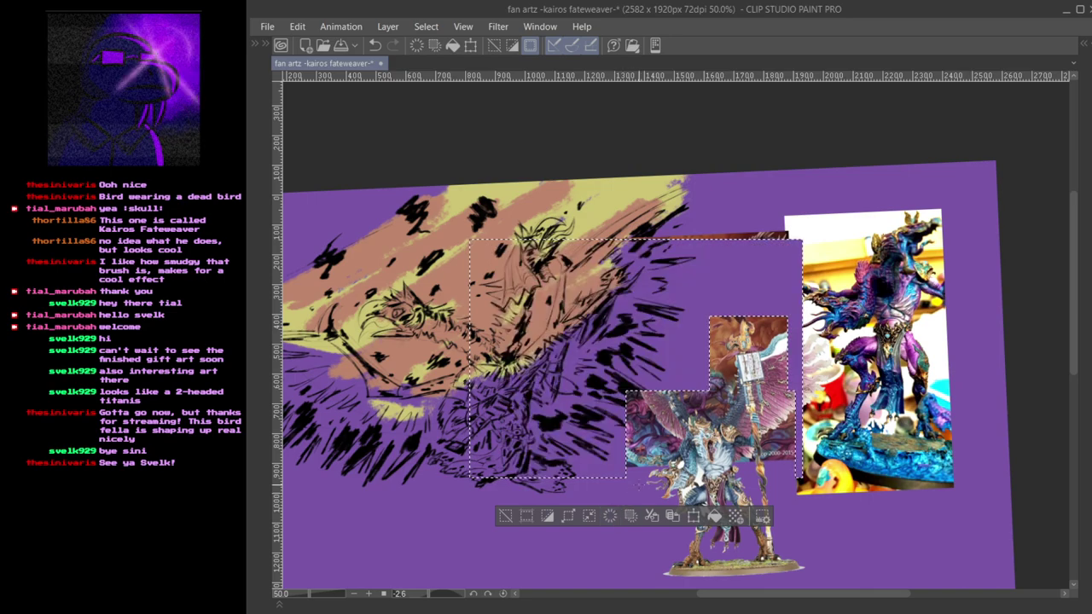
left_click(735, 263)
- Delete the leftover upper strip of the battle illustration from the ref layer
mouse_move(797, 298)
left_mouse_down()
mouse_move(738, 224)
mouse_move(564, 206)
mouse_move(565, 186)
left_mouse_up()
left_click(657, 331)
left_click(742, 368)
mouse_move(718, 425)
left_mouse_down()
mouse_move(823, 358)
mouse_move(785, 435)
left_mouse_up()
key("Tab")
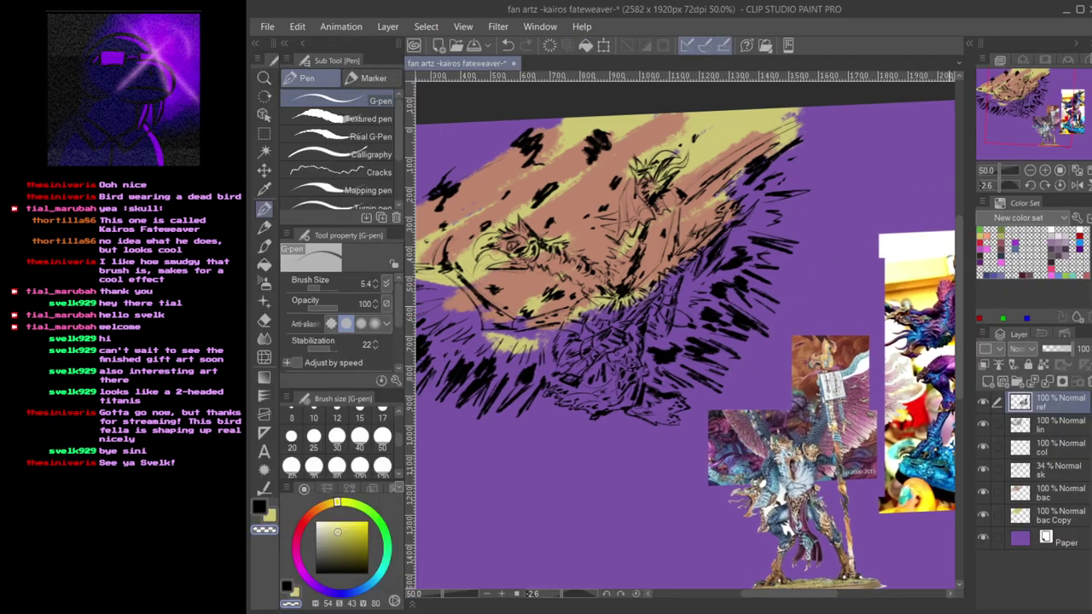
- Activate the col layer and pick a magenta-purple (H 299, S 52, V 56) based on the painted miniature's leg
scroll(884, 337, "up", 1)
left_click_drag(883, 337, 658, 369)
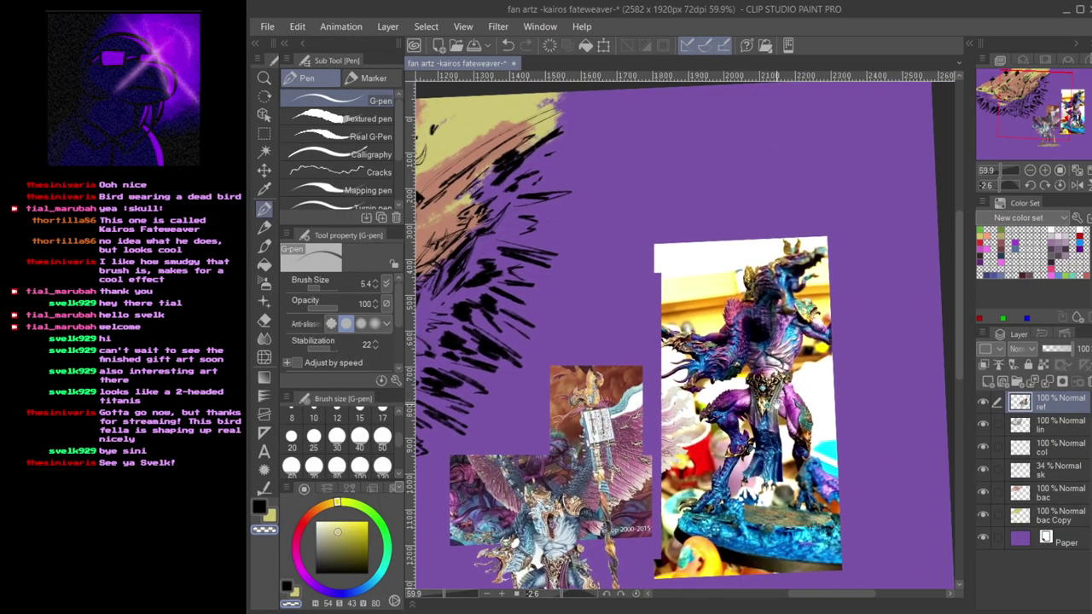
left_click(1046, 454)
left_click(789, 401, "alt")
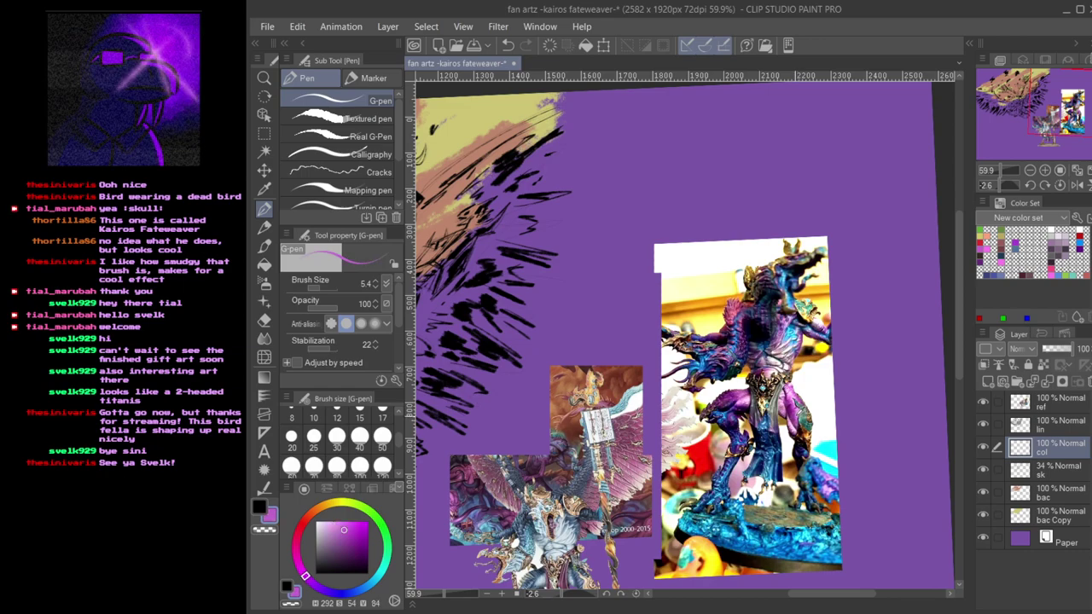
left_click(795, 406, "alt")
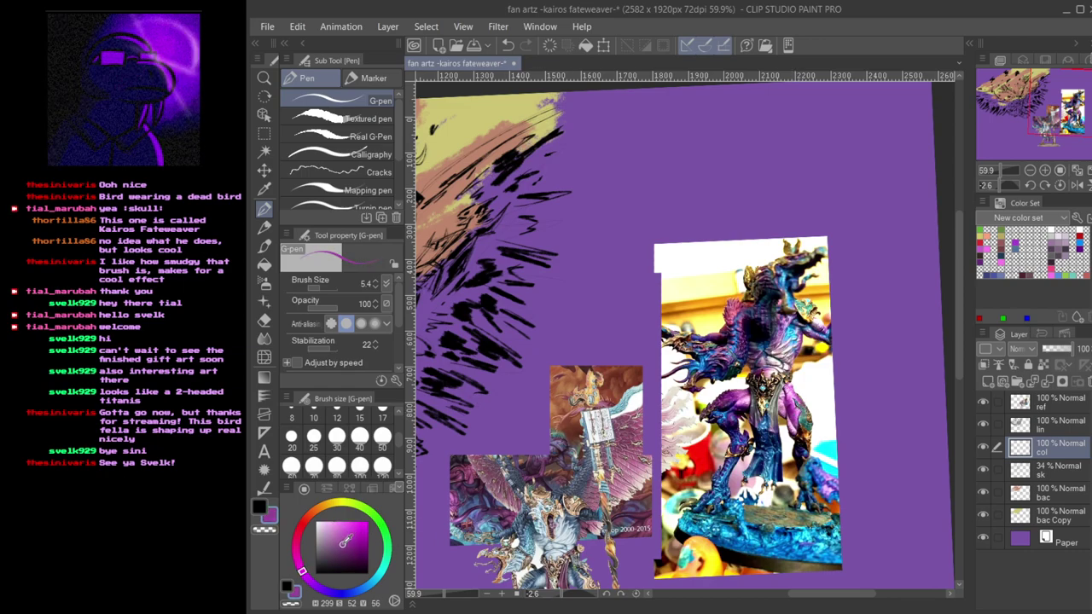
- Set the other drawing colour to blue-violet (H 249, S 56, V 64) and make the magenta-purple active again
key("x")
left_click(334, 593)
left_click(345, 541)
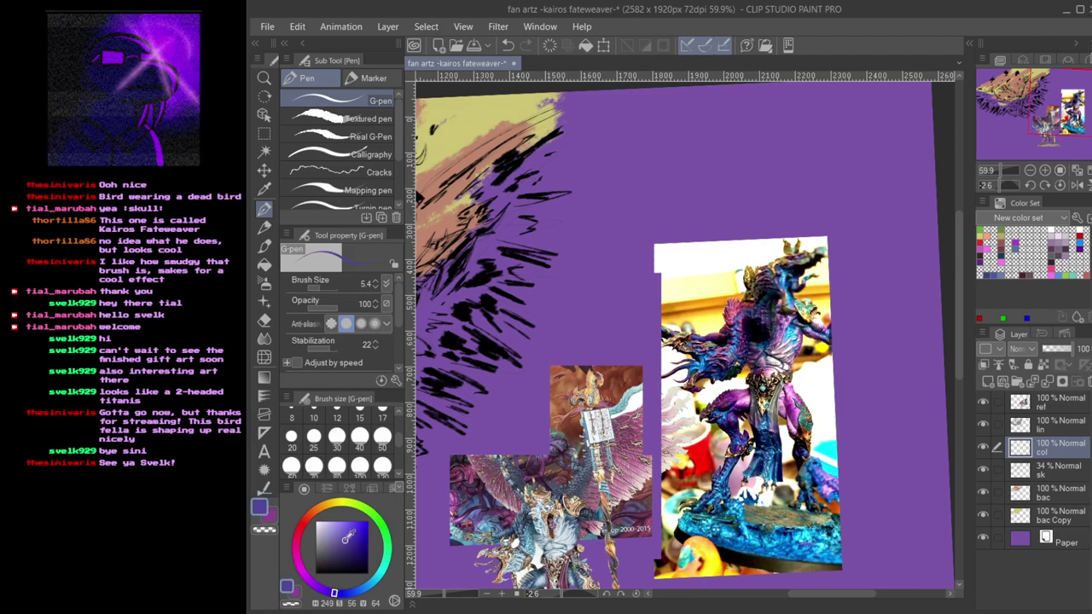
key("x")
- Return to the Dry ink brush with the blue-violet colour and undo the trial strokes on the drawing
left_click_drag(446, 391, 851, 395)
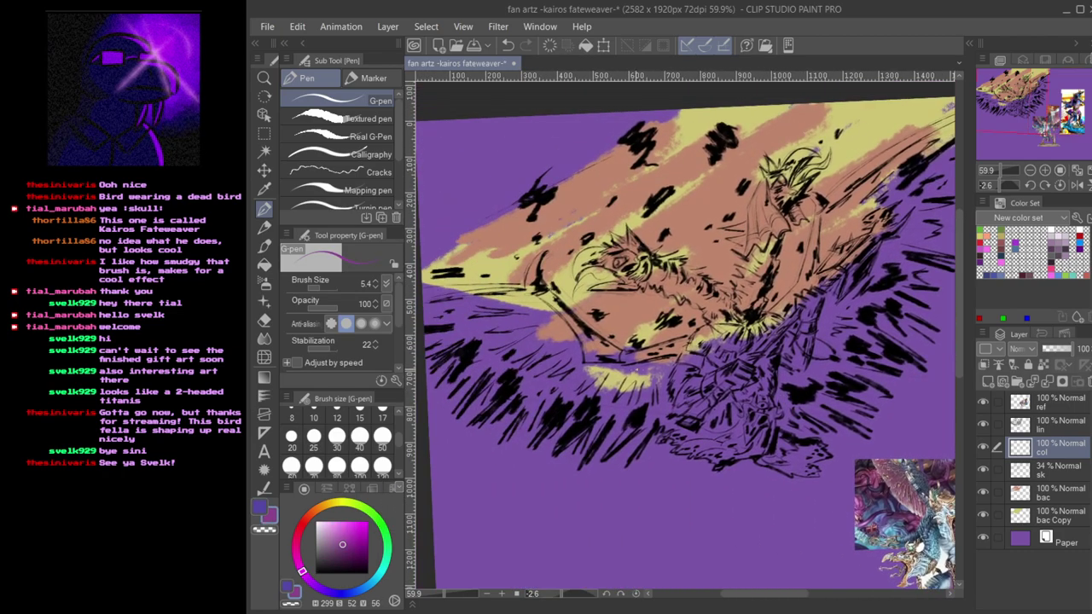
mouse_move(569, 369)
left_mouse_down()
mouse_move(654, 416)
mouse_move(617, 392)
mouse_move(567, 389)
mouse_move(605, 392)
left_mouse_up()
key("b")
key("x")
key("ctrl+z")
key("ctrl+z")
double_click(1025, 531)
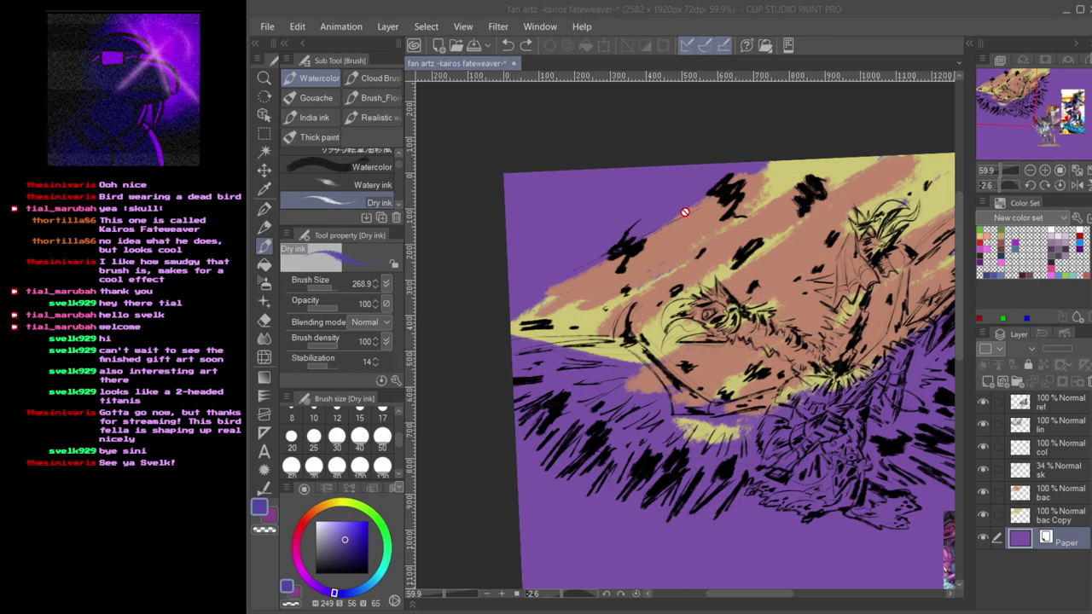
double_click(1025, 544)
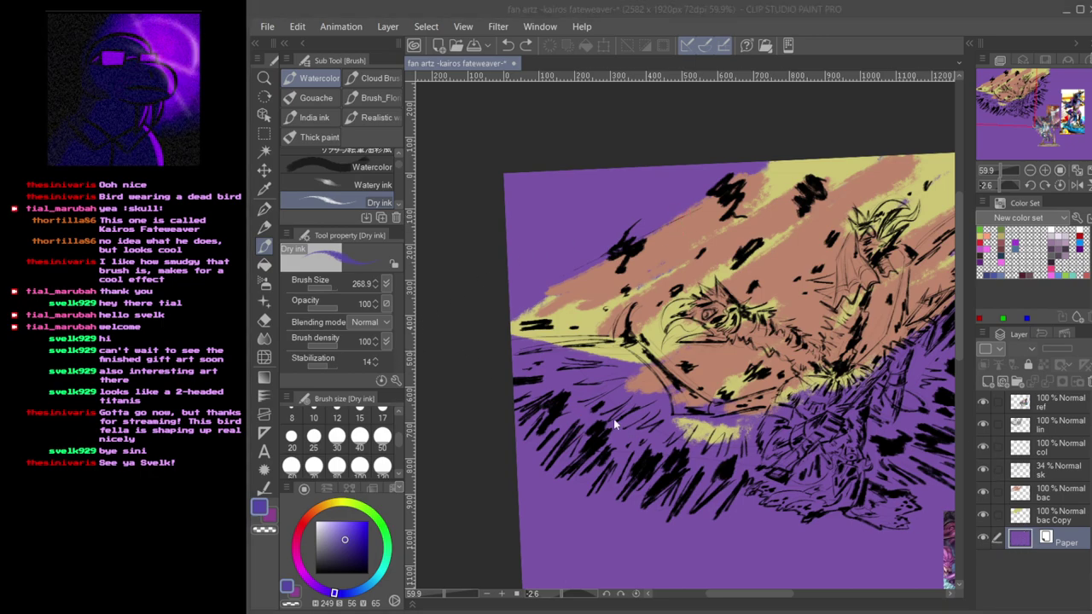
left_click(706, 211)
- Darken the magenta-purple to H 299, S 51, V 40 and make the col layer active
key("x")
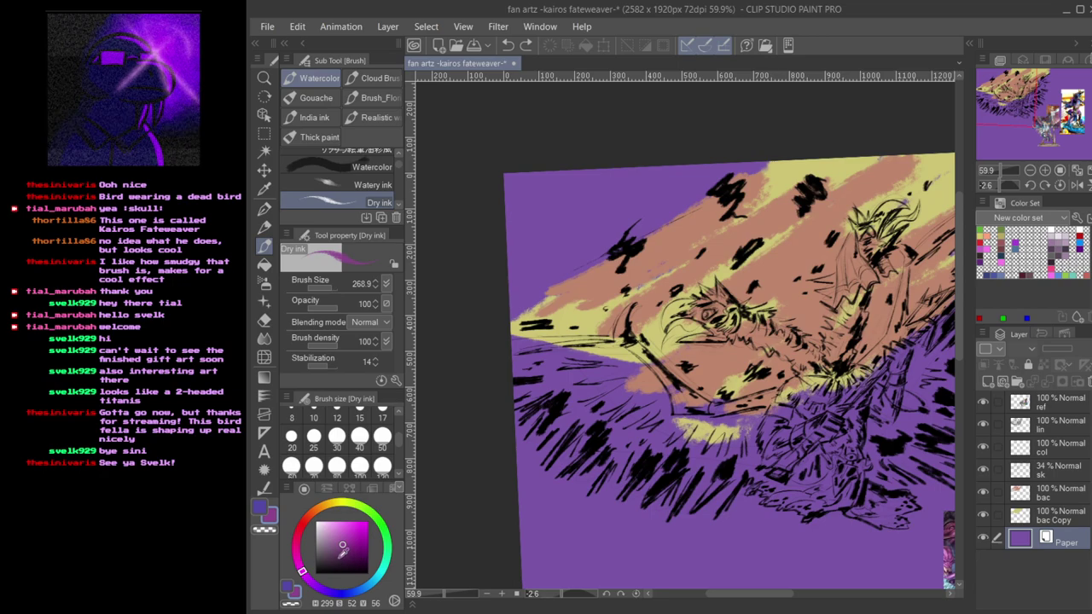
left_click(341, 552)
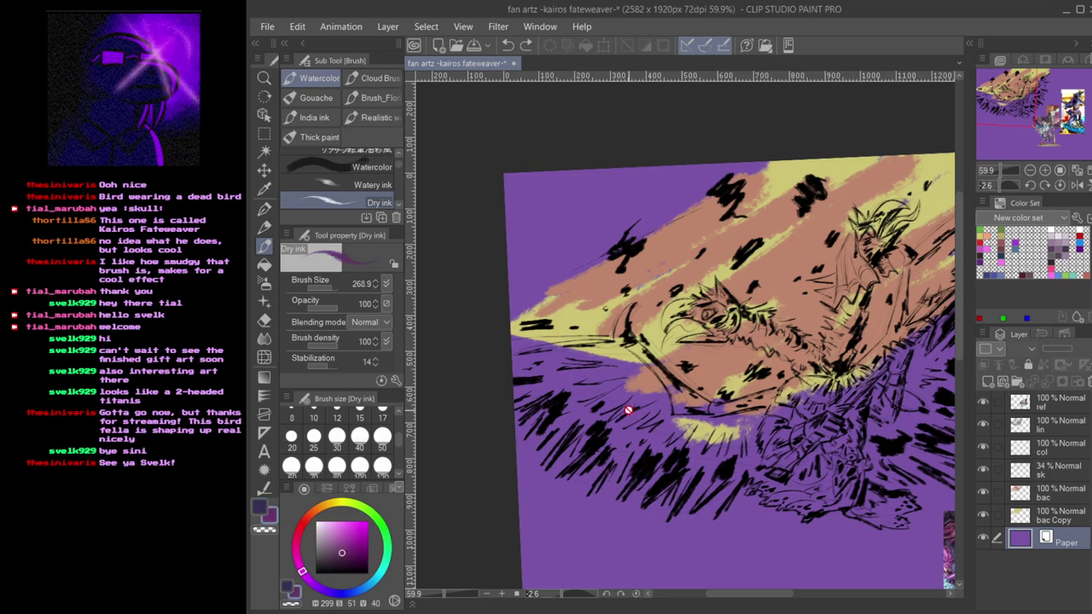
key("b")
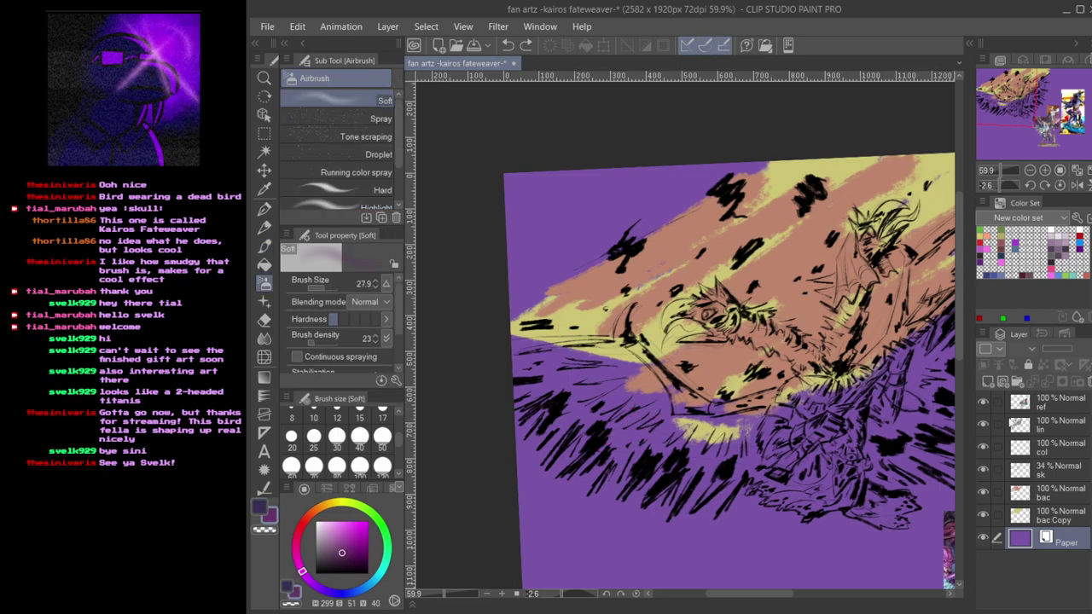
left_click(1049, 447)
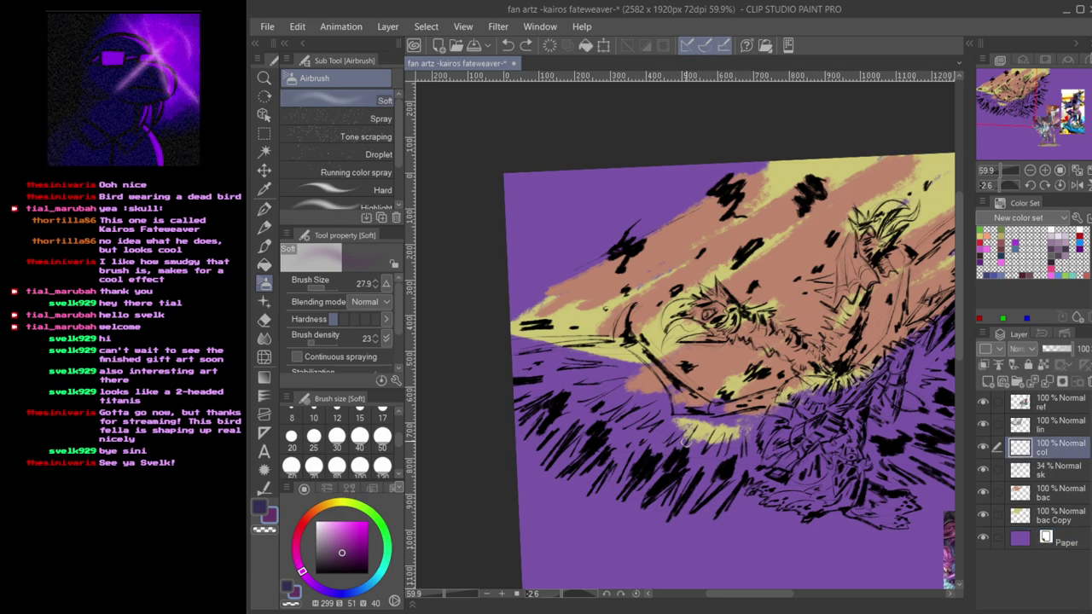
- Block in the left wing and body beneath the lines with large Dry ink strokes in dark blue-violet (H 249, S 45, V 33)
left_click_drag(664, 426, 691, 434)
left_click_drag(702, 435, 637, 432)
key("ctrl+z")
mouse_move(715, 449)
left_mouse_down()
mouse_move(671, 412)
mouse_move(700, 414)
mouse_move(671, 421)
mouse_move(561, 382)
mouse_move(576, 373)
mouse_move(614, 383)
mouse_move(601, 363)
mouse_move(655, 397)
mouse_move(660, 417)
mouse_move(595, 372)
mouse_move(615, 389)
mouse_move(522, 358)
mouse_move(608, 359)
mouse_move(515, 347)
mouse_move(604, 353)
mouse_move(563, 348)
mouse_move(595, 351)
mouse_move(527, 373)
mouse_move(522, 387)
mouse_move(586, 393)
mouse_move(587, 409)
mouse_move(618, 401)
mouse_move(634, 423)
mouse_move(582, 450)
mouse_move(597, 433)
mouse_move(690, 481)
mouse_move(810, 418)
mouse_move(713, 425)
mouse_move(772, 406)
left_mouse_up()
key("b")
key("b")
key("[")
mouse_move(683, 435)
left_mouse_down()
mouse_move(630, 385)
mouse_move(661, 396)
mouse_move(627, 368)
mouse_move(716, 420)
left_mouse_up()
left_click_drag(630, 362, 686, 422)
left_click_drag(788, 418, 652, 430)
mouse_move(754, 441)
left_mouse_down()
mouse_move(639, 436)
mouse_move(640, 418)
mouse_move(682, 389)
mouse_move(642, 378)
mouse_move(657, 362)
mouse_move(729, 376)
mouse_move(687, 396)
mouse_move(713, 375)
mouse_move(705, 380)
mouse_move(713, 360)
mouse_move(701, 365)
left_mouse_up()
- Fill the torso and the base of the right wing dark blue-violet, reducing the Dry ink brush to about 92.5
scroll(658, 404, "up", 1)
scroll(658, 405, "up", 2)
key("bracketleft")
key("bracketleft")
mouse_move(797, 303)
left_mouse_down()
mouse_move(708, 367)
mouse_move(794, 294)
mouse_move(723, 354)
left_mouse_up()
left_click_drag(759, 385, 739, 320)
mouse_move(771, 245)
left_mouse_down()
mouse_move(701, 365)
mouse_move(762, 351)
mouse_move(768, 263)
left_mouse_up()
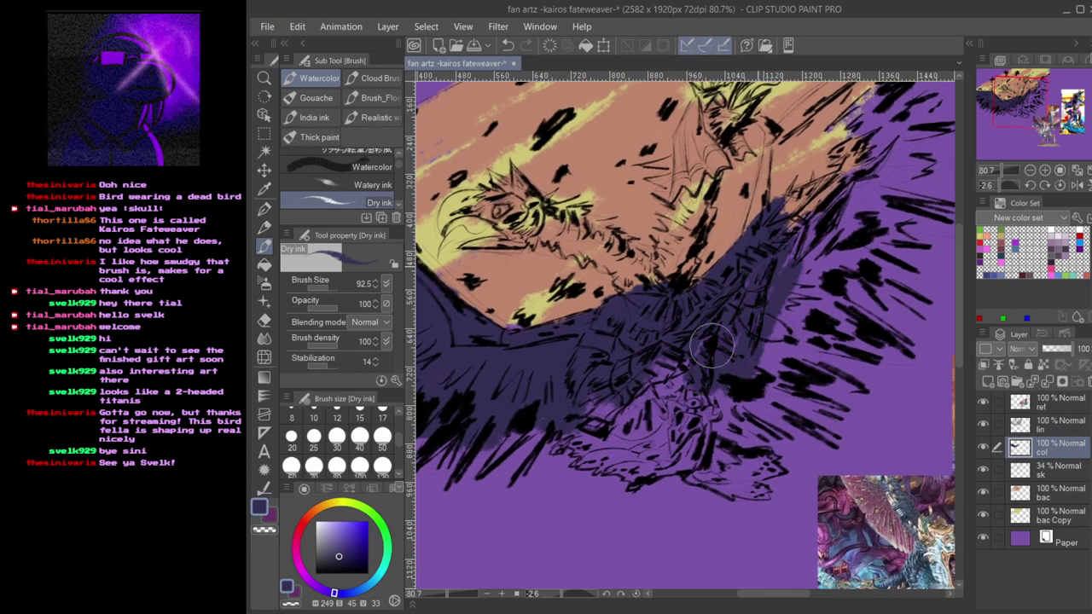
key("bracketright")
key("bracketright")
mouse_move(693, 360)
left_mouse_down()
mouse_move(632, 412)
mouse_move(619, 406)
mouse_move(588, 422)
mouse_move(554, 403)
left_mouse_up()
- Extend the dark fill into the feather tips along the left wing's lower edge with the Dry ink brush at 95.6
key("bracketleft")
key("bracketleft")
key("bracketleft")
left_click_drag(490, 440, 722, 424)
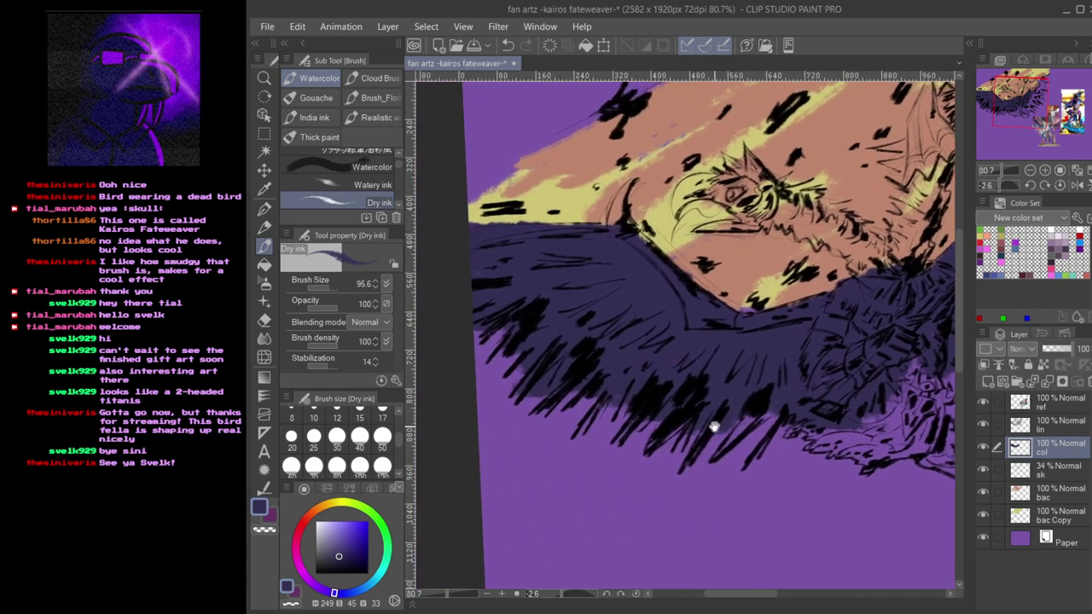
left_click_drag(604, 346, 591, 388)
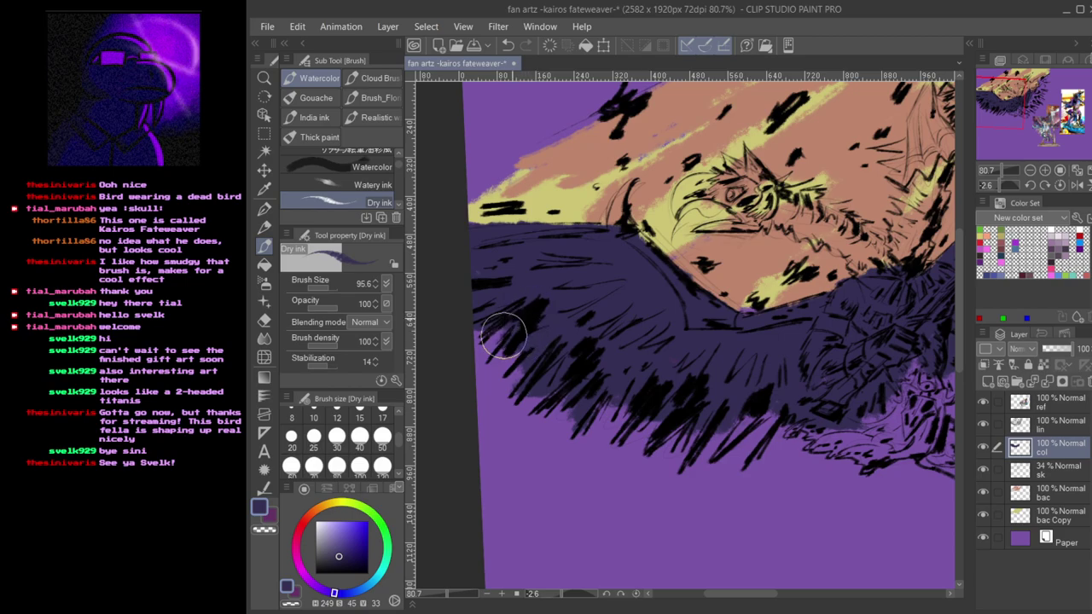
mouse_move(664, 368)
left_mouse_down()
mouse_move(537, 402)
mouse_move(530, 425)
mouse_move(542, 425)
mouse_move(487, 410)
mouse_move(515, 438)
left_mouse_up()
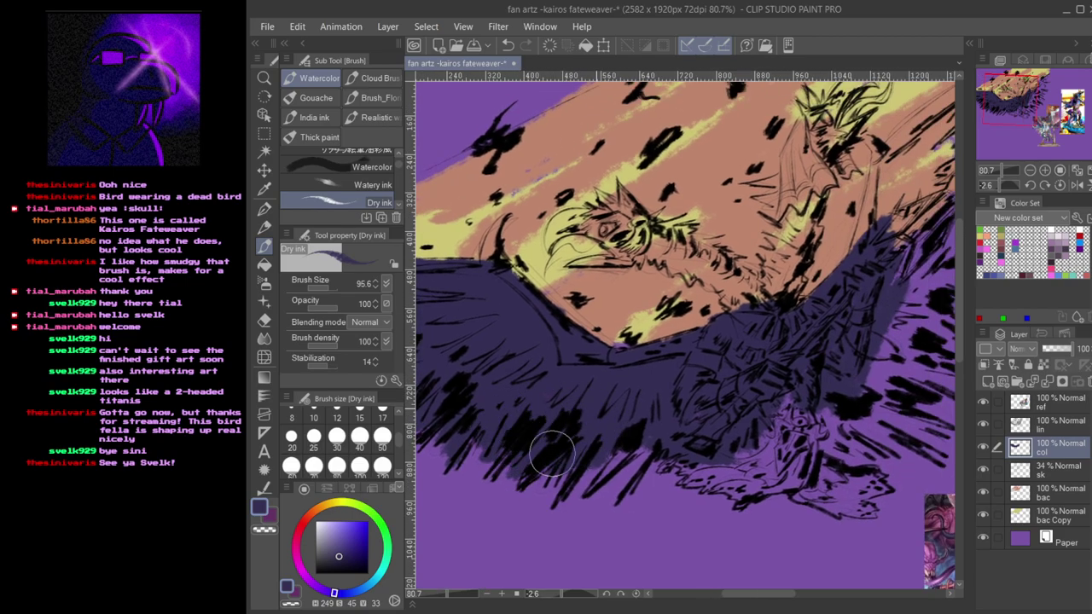
- Colour the legs, the feet and the lower feathers of the right wing dark blue-violet
mouse_move(601, 467)
left_mouse_down()
mouse_move(627, 455)
mouse_move(637, 468)
mouse_move(682, 447)
mouse_move(709, 461)
mouse_move(710, 483)
mouse_move(768, 486)
mouse_move(806, 456)
mouse_move(805, 440)
mouse_move(760, 445)
mouse_move(753, 423)
mouse_move(622, 398)
left_mouse_up()
mouse_move(714, 460)
left_mouse_down()
mouse_move(661, 452)
mouse_move(620, 394)
left_mouse_up()
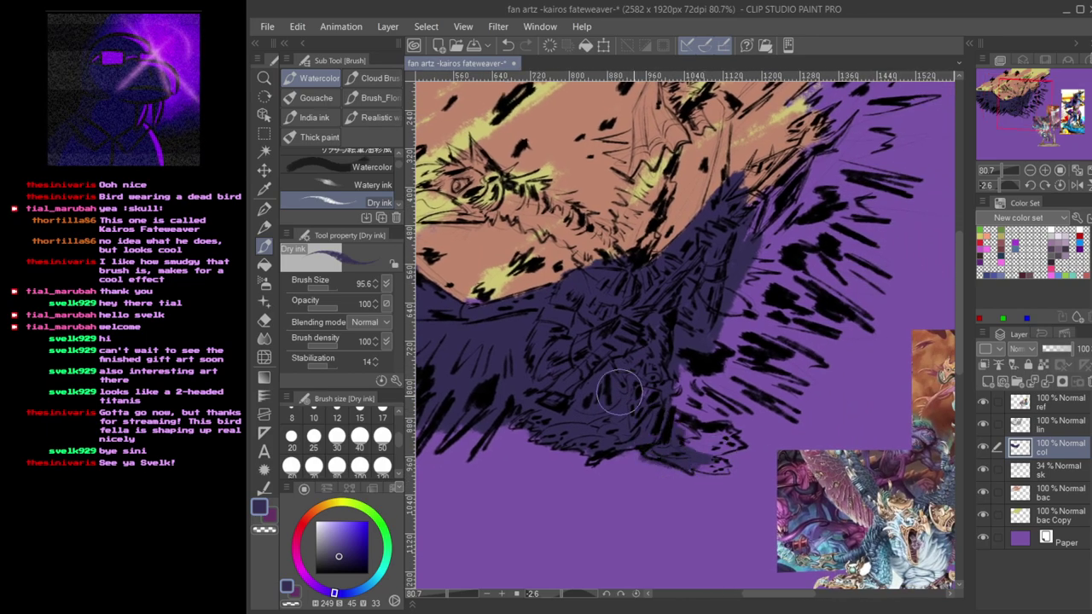
mouse_move(689, 436)
left_mouse_down()
mouse_move(727, 439)
mouse_move(714, 464)
mouse_move(710, 407)
mouse_move(684, 410)
mouse_move(679, 385)
mouse_move(788, 417)
left_mouse_up()
mouse_move(716, 383)
left_mouse_down()
mouse_move(772, 379)
mouse_move(757, 368)
mouse_move(761, 382)
mouse_move(781, 358)
mouse_move(757, 336)
mouse_move(783, 347)
mouse_move(761, 327)
mouse_move(735, 353)
mouse_move(736, 289)
mouse_move(778, 273)
mouse_move(819, 328)
mouse_move(809, 328)
mouse_move(835, 322)
mouse_move(782, 281)
mouse_move(839, 308)
mouse_move(801, 295)
mouse_move(786, 312)
mouse_move(780, 324)
mouse_move(804, 343)
mouse_move(797, 364)
mouse_move(806, 357)
mouse_move(754, 321)
left_mouse_up()
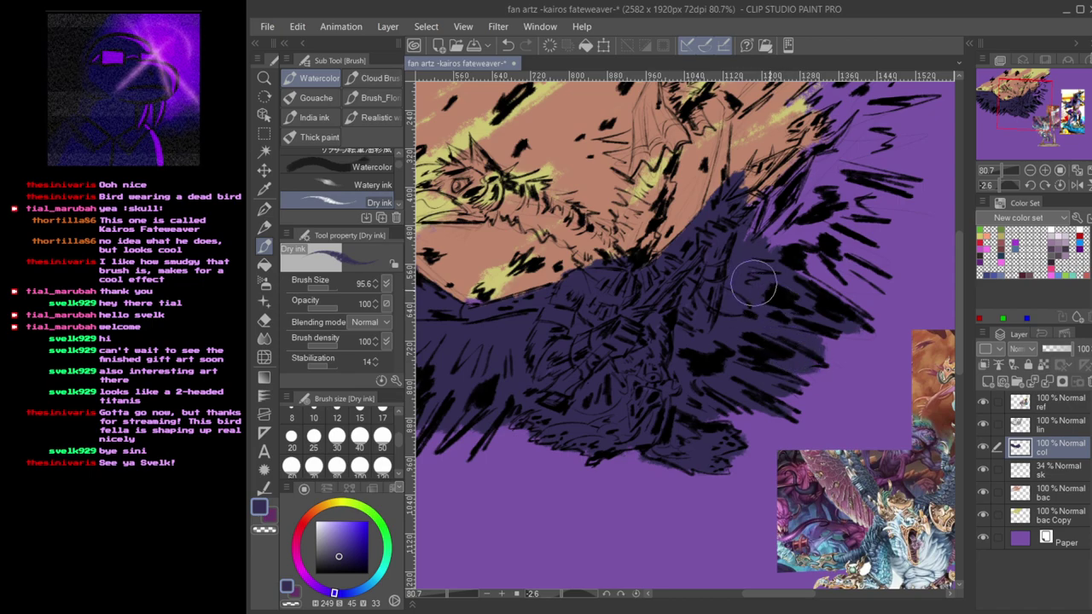
mouse_move(828, 361)
left_mouse_down()
mouse_move(789, 363)
mouse_move(817, 376)
left_mouse_up()
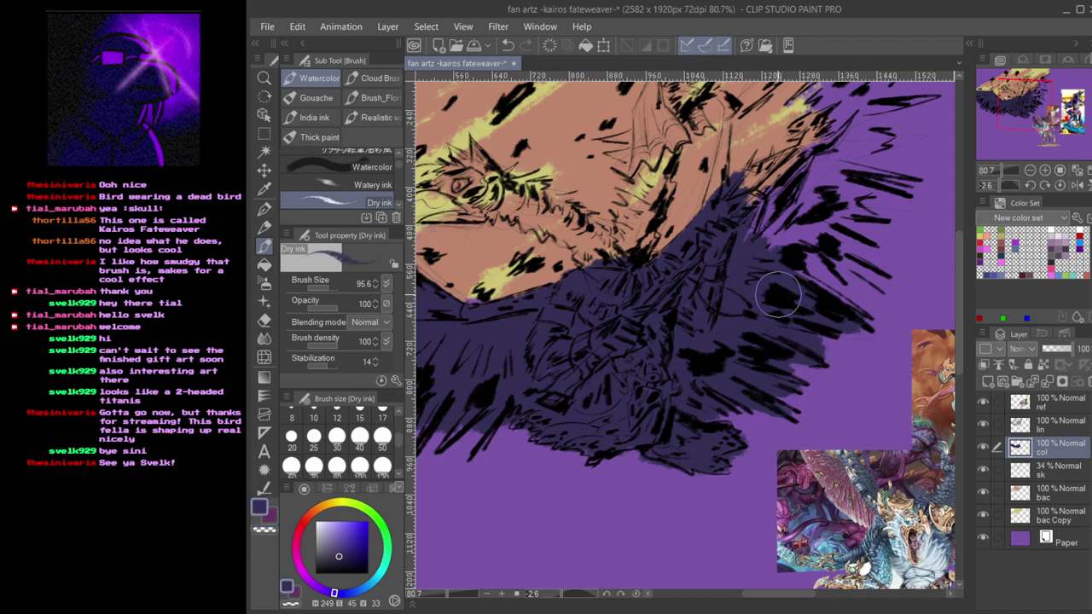
- Fill the rest of the right wing dark blue-violet, from its raised upper edge out to the feather tips
left_click_drag(751, 265, 680, 414)
mouse_move(719, 362)
left_mouse_down()
mouse_move(648, 385)
mouse_move(673, 296)
mouse_move(637, 399)
mouse_move(654, 293)
mouse_move(633, 399)
mouse_move(655, 297)
mouse_move(645, 250)
mouse_move(632, 273)
mouse_move(643, 263)
mouse_move(630, 305)
mouse_move(640, 263)
mouse_move(649, 267)
mouse_move(642, 315)
mouse_move(652, 258)
mouse_move(643, 290)
mouse_move(639, 265)
mouse_move(653, 244)
mouse_move(631, 337)
left_mouse_up()
mouse_move(657, 275)
left_mouse_down()
mouse_move(717, 220)
mouse_move(682, 256)
mouse_move(695, 223)
mouse_move(768, 194)
mouse_move(681, 251)
mouse_move(759, 183)
mouse_move(672, 244)
mouse_move(764, 192)
mouse_move(655, 266)
mouse_move(811, 145)
mouse_move(699, 226)
mouse_move(787, 162)
mouse_move(713, 211)
left_mouse_up()
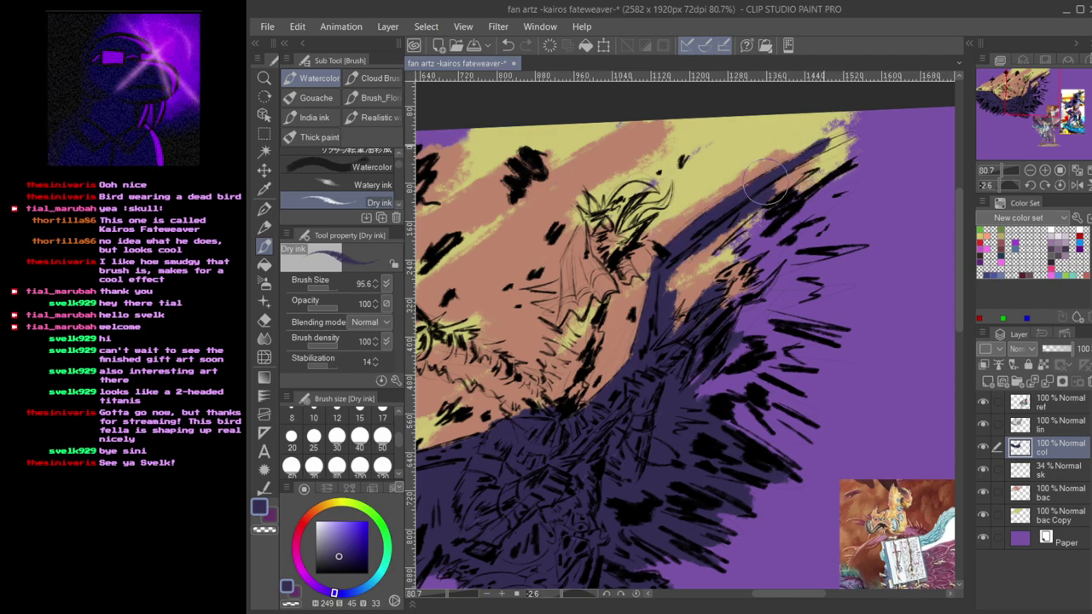
mouse_move(825, 146)
left_mouse_down()
mouse_move(744, 187)
mouse_move(851, 125)
mouse_move(783, 153)
mouse_move(822, 147)
mouse_move(738, 198)
mouse_move(793, 158)
mouse_move(730, 211)
mouse_move(841, 145)
mouse_move(679, 290)
mouse_move(722, 231)
mouse_move(752, 219)
mouse_move(692, 262)
mouse_move(712, 236)
mouse_move(673, 353)
mouse_move(727, 287)
mouse_move(709, 272)
mouse_move(684, 282)
mouse_move(717, 273)
mouse_move(816, 181)
mouse_move(721, 291)
mouse_move(772, 263)
left_mouse_up()
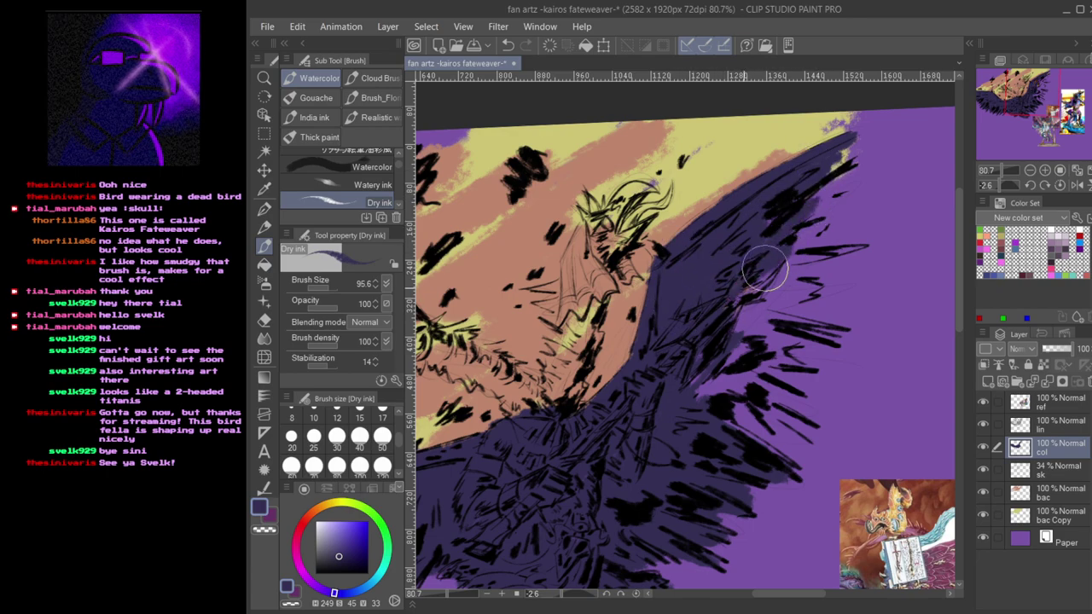
mouse_move(836, 179)
left_mouse_down()
mouse_move(788, 267)
mouse_move(860, 244)
mouse_move(735, 296)
mouse_move(791, 278)
mouse_move(798, 293)
mouse_move(784, 307)
mouse_move(715, 326)
mouse_move(770, 310)
mouse_move(771, 291)
mouse_move(724, 324)
mouse_move(714, 351)
mouse_move(829, 326)
mouse_move(756, 353)
mouse_move(790, 359)
mouse_move(778, 428)
mouse_move(794, 420)
mouse_move(751, 431)
left_mouse_up()
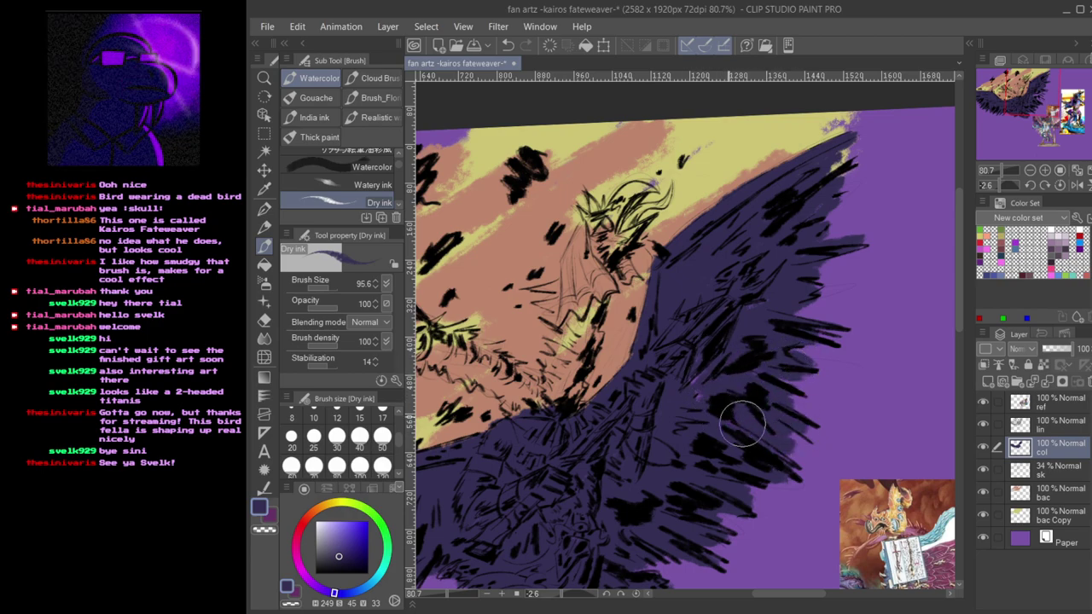
mouse_move(680, 379)
left_mouse_down()
mouse_move(734, 293)
mouse_move(742, 328)
mouse_move(717, 368)
mouse_move(812, 201)
mouse_move(793, 244)
mouse_move(812, 220)
mouse_move(722, 311)
mouse_move(692, 382)
mouse_move(701, 402)
mouse_move(755, 355)
mouse_move(753, 394)
left_mouse_up()
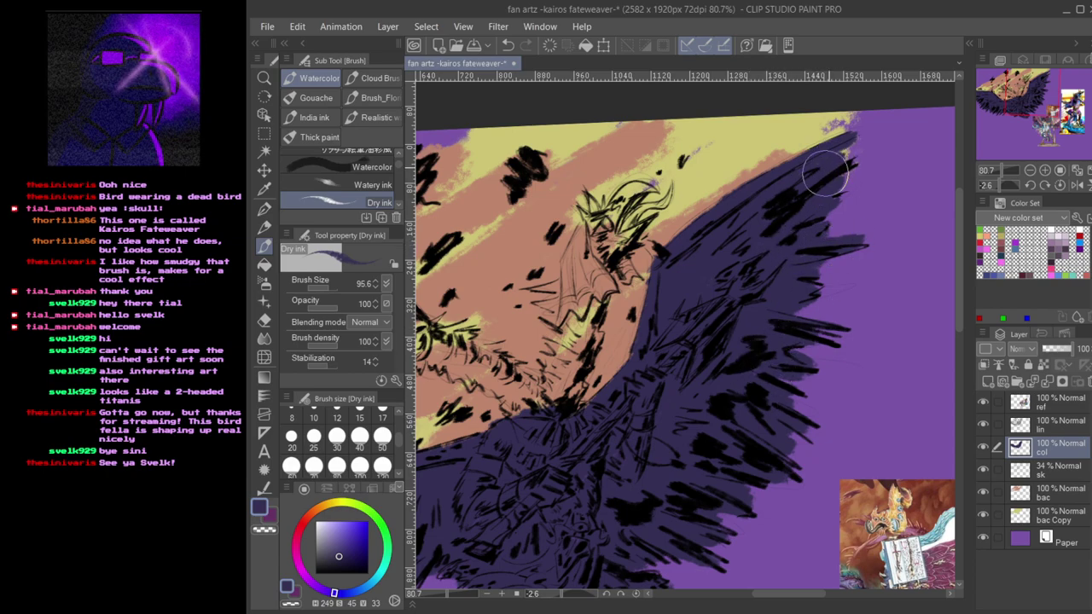
left_click_drag(622, 320, 758, 342)
- Colour the right head with its webbed frill and open beak dark blue-violet, narrowing the Dry ink brush down to 39.3
scroll(717, 372, "up", 2)
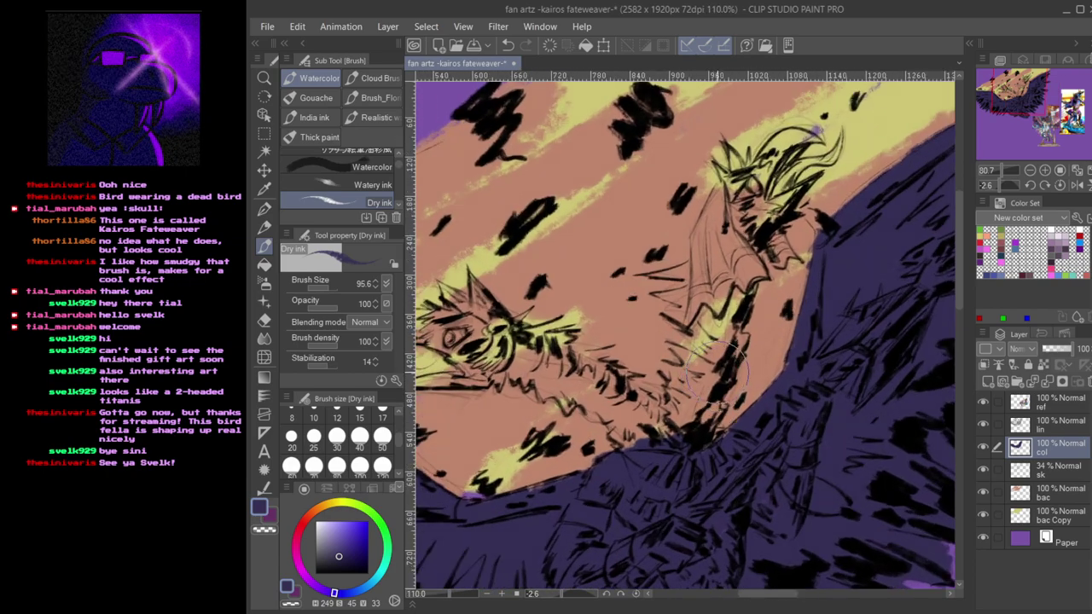
mouse_move(696, 416)
left_mouse_down()
mouse_move(705, 395)
mouse_move(702, 452)
left_mouse_up()
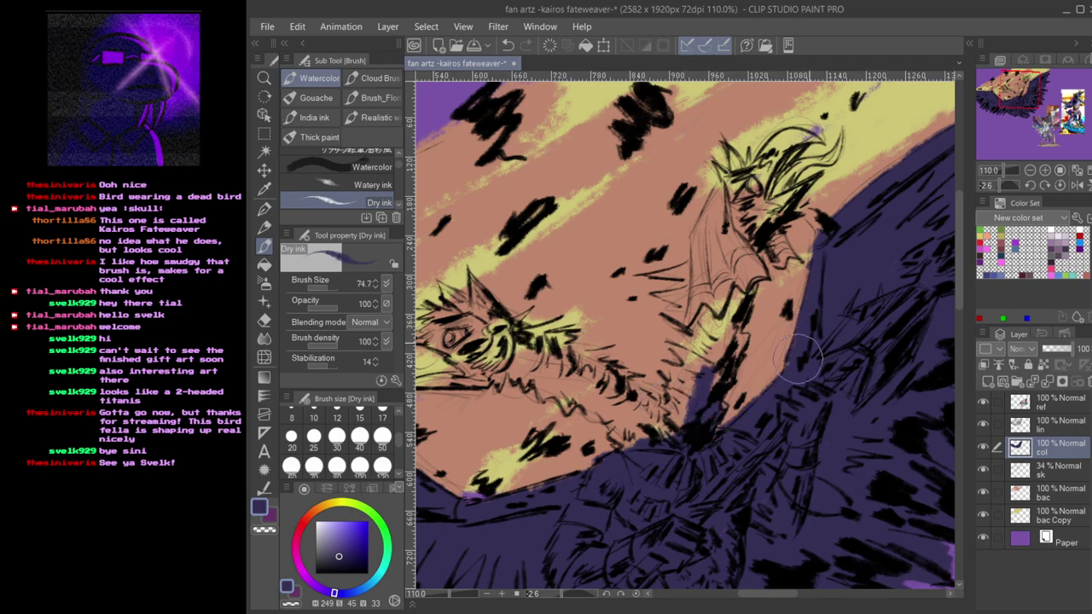
left_click_drag(742, 243, 748, 286)
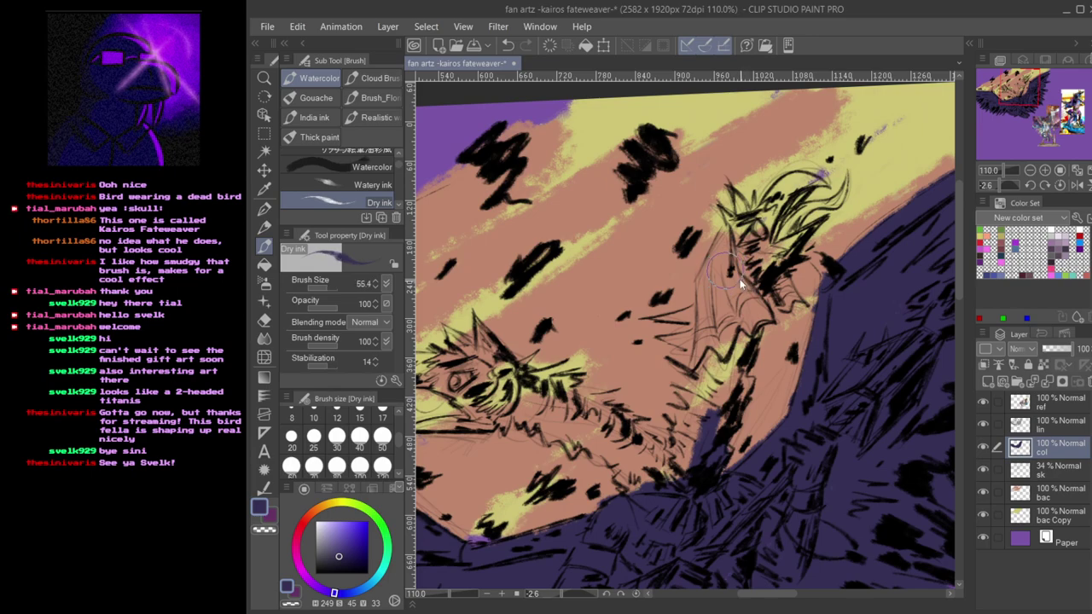
mouse_move(746, 211)
left_mouse_down()
mouse_move(738, 199)
mouse_move(752, 243)
mouse_move(725, 215)
mouse_move(740, 275)
mouse_move(724, 239)
mouse_move(731, 226)
mouse_move(709, 266)
mouse_move(726, 232)
left_mouse_up()
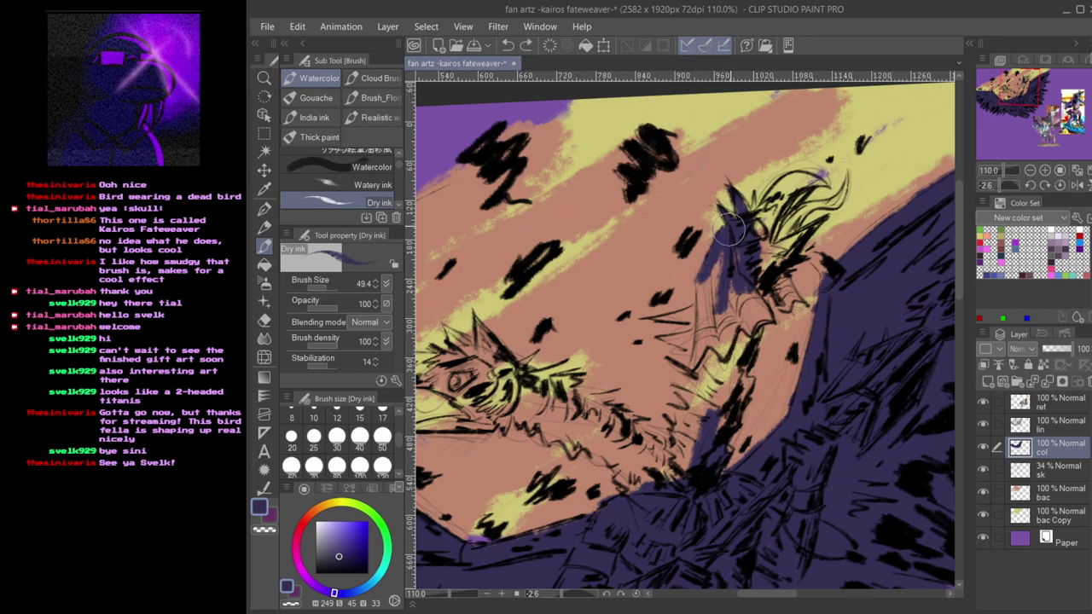
mouse_move(701, 290)
left_mouse_down()
mouse_move(699, 341)
mouse_move(704, 300)
mouse_move(724, 273)
mouse_move(730, 341)
mouse_move(725, 324)
mouse_move(760, 314)
mouse_move(737, 307)
mouse_move(793, 299)
mouse_move(769, 266)
mouse_move(778, 290)
mouse_move(762, 290)
mouse_move(770, 247)
mouse_move(795, 239)
mouse_move(763, 232)
mouse_move(821, 183)
mouse_move(778, 189)
mouse_move(761, 216)
mouse_move(802, 183)
left_mouse_up()
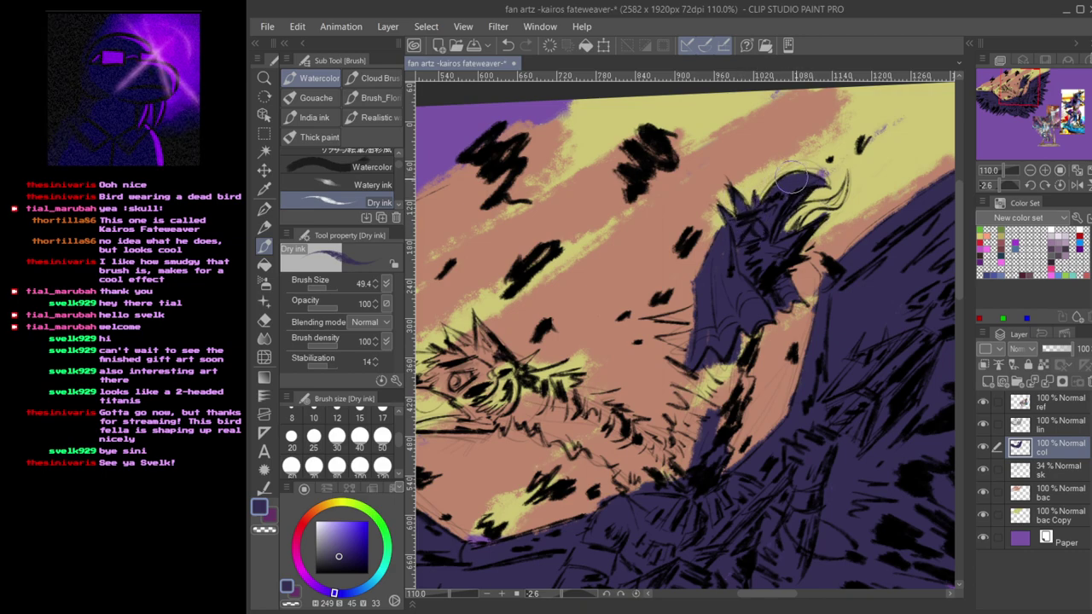
left_click_drag(800, 217, 846, 175)
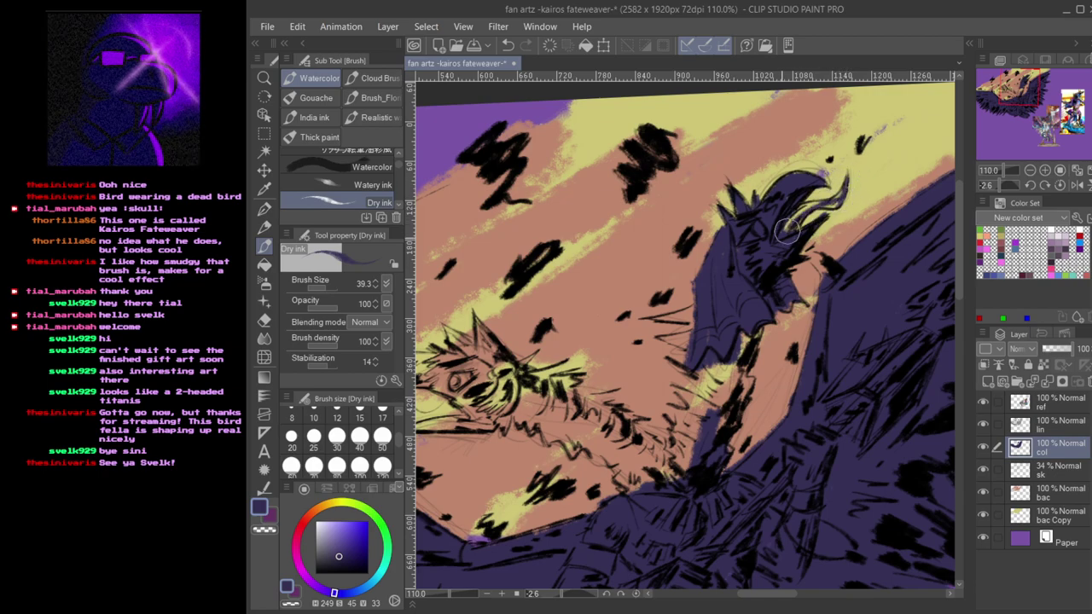
left_click_drag(847, 189, 791, 236)
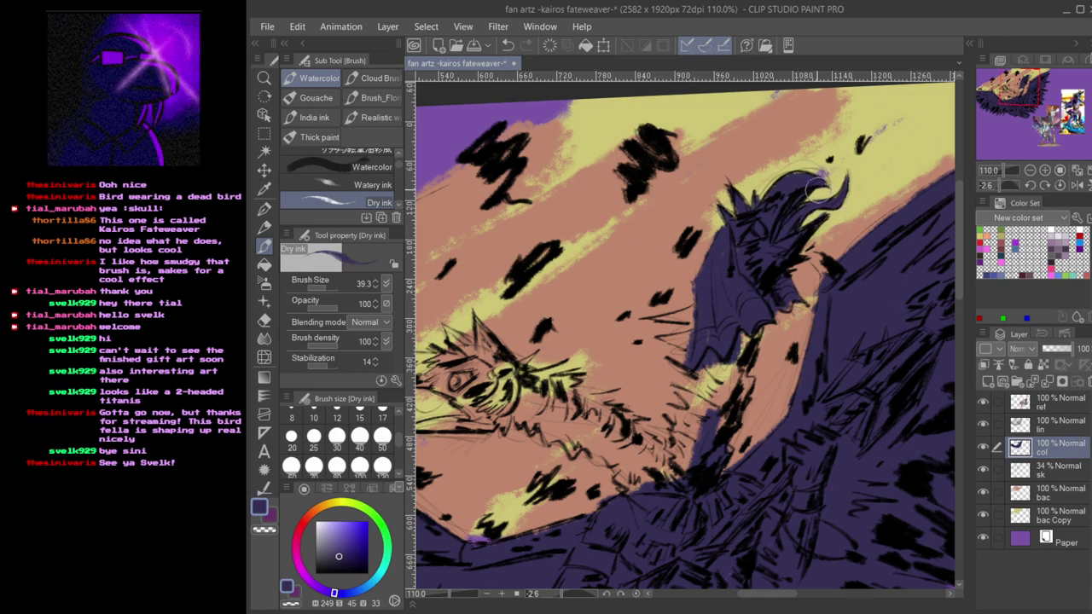
- Fill the right head's neck and the spikes beside its frill dark blue-violet, undoing one stray stroke
mouse_move(700, 323)
left_mouse_down()
mouse_move(655, 316)
mouse_move(720, 310)
mouse_move(663, 317)
mouse_move(704, 321)
mouse_move(681, 314)
mouse_move(714, 305)
mouse_move(679, 316)
mouse_move(733, 274)
mouse_move(725, 259)
mouse_move(698, 351)
mouse_move(702, 337)
mouse_move(672, 332)
mouse_move(700, 323)
mouse_move(683, 325)
mouse_move(712, 335)
mouse_move(659, 338)
mouse_move(699, 353)
mouse_move(705, 340)
mouse_move(706, 371)
mouse_move(686, 367)
mouse_move(704, 393)
mouse_move(686, 383)
mouse_move(703, 409)
mouse_move(685, 409)
mouse_move(681, 456)
mouse_move(672, 422)
mouse_move(694, 430)
mouse_move(710, 343)
mouse_move(688, 384)
mouse_move(728, 339)
mouse_move(718, 401)
left_mouse_up()
key("ctrl+z")
mouse_move(748, 312)
left_mouse_down()
mouse_move(726, 385)
mouse_move(740, 362)
mouse_move(711, 387)
mouse_move(724, 419)
mouse_move(750, 383)
mouse_move(730, 399)
mouse_move(725, 346)
left_mouse_up()
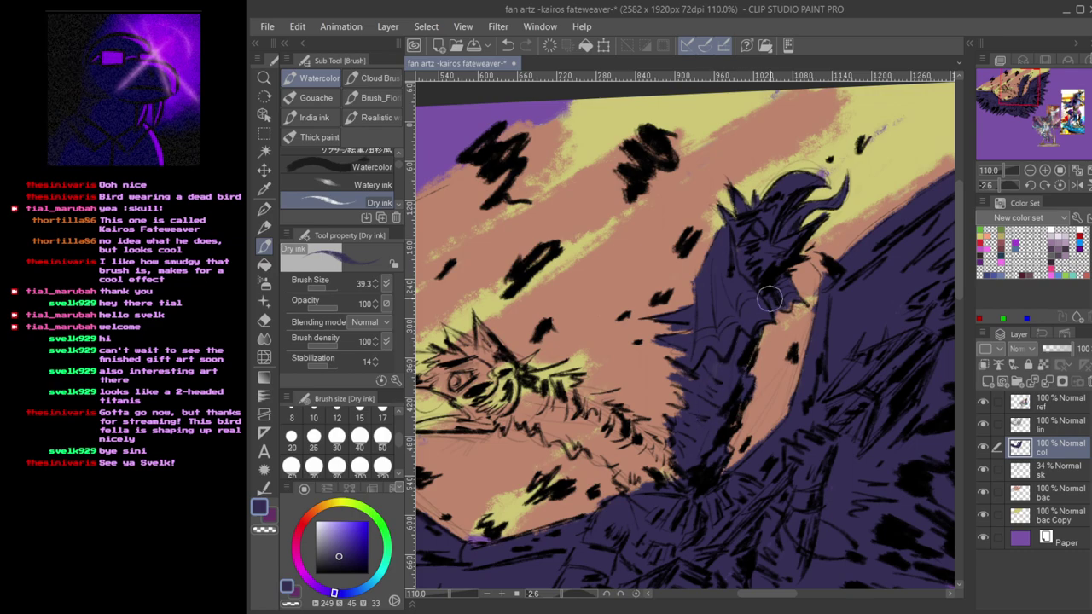
mouse_move(783, 309)
left_mouse_down()
mouse_move(731, 384)
mouse_move(720, 430)
mouse_move(732, 419)
mouse_move(723, 464)
left_mouse_up()
- Colour the left head, its beak and throat, and the claw on the left wing dark blue-violet
left_click_drag(635, 465, 741, 471)
mouse_move(563, 431)
left_mouse_down()
mouse_move(714, 438)
mouse_move(648, 438)
mouse_move(752, 411)
mouse_move(762, 430)
mouse_move(806, 454)
mouse_move(764, 414)
mouse_move(785, 408)
mouse_move(772, 414)
left_mouse_up()
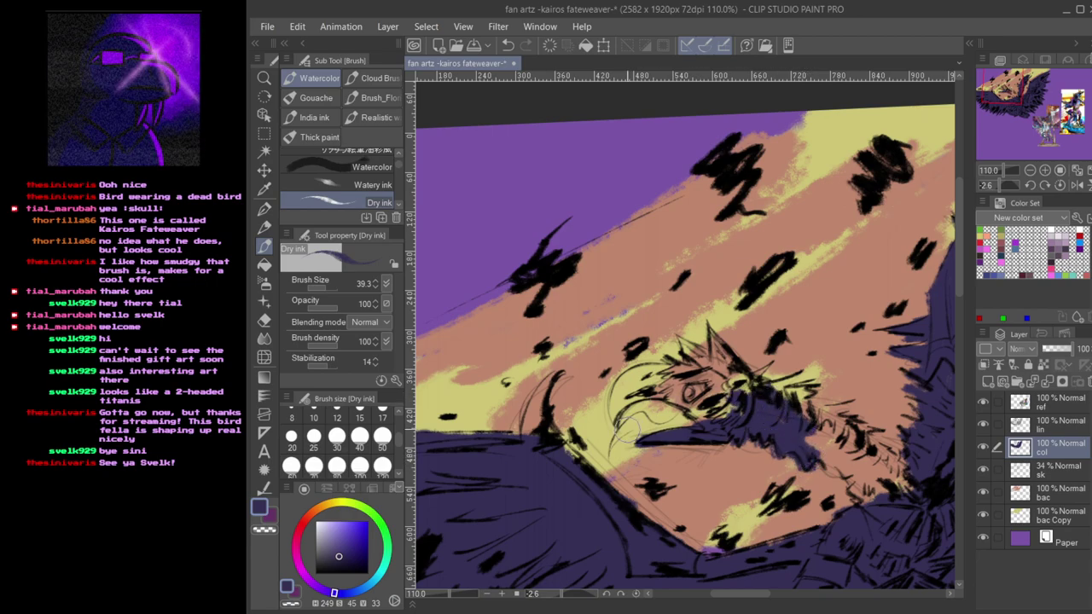
mouse_move(535, 437)
left_mouse_down()
mouse_move(546, 375)
mouse_move(525, 445)
mouse_move(563, 465)
mouse_move(573, 450)
mouse_move(543, 423)
left_mouse_up()
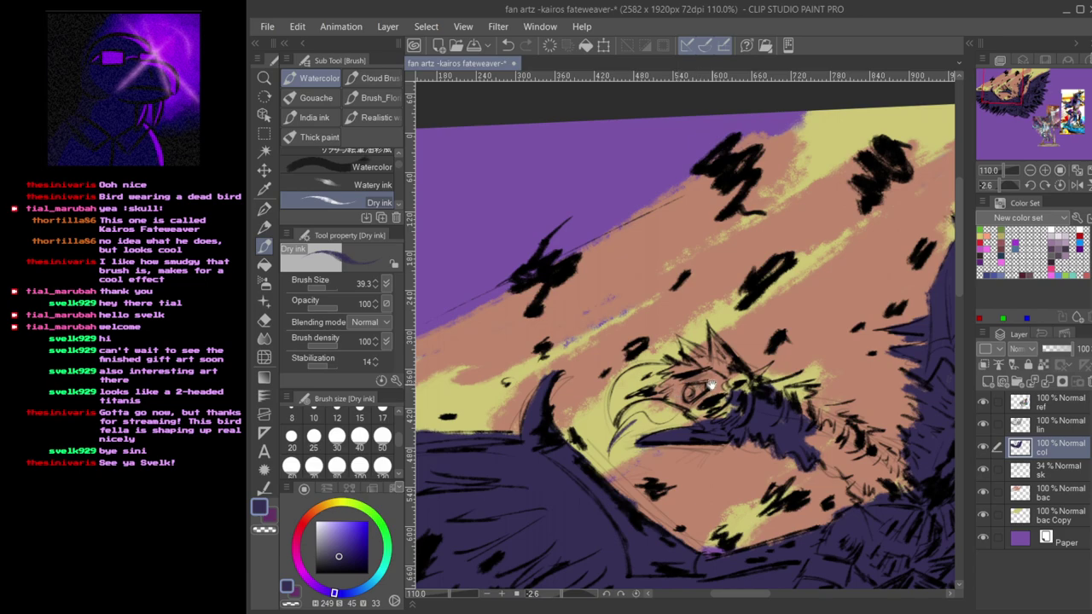
mouse_move(619, 418)
left_mouse_down()
mouse_move(640, 390)
mouse_move(615, 423)
mouse_move(661, 390)
mouse_move(614, 407)
mouse_move(644, 377)
mouse_move(617, 388)
mouse_move(683, 368)
mouse_move(619, 404)
mouse_move(642, 389)
mouse_move(722, 418)
mouse_move(682, 381)
mouse_move(637, 388)
mouse_move(684, 391)
mouse_move(711, 379)
mouse_move(676, 366)
mouse_move(690, 348)
mouse_move(701, 372)
mouse_move(701, 361)
mouse_move(714, 369)
mouse_move(706, 330)
mouse_move(688, 341)
mouse_move(695, 354)
mouse_move(667, 331)
mouse_move(713, 342)
left_mouse_up()
key("c")
key("c")
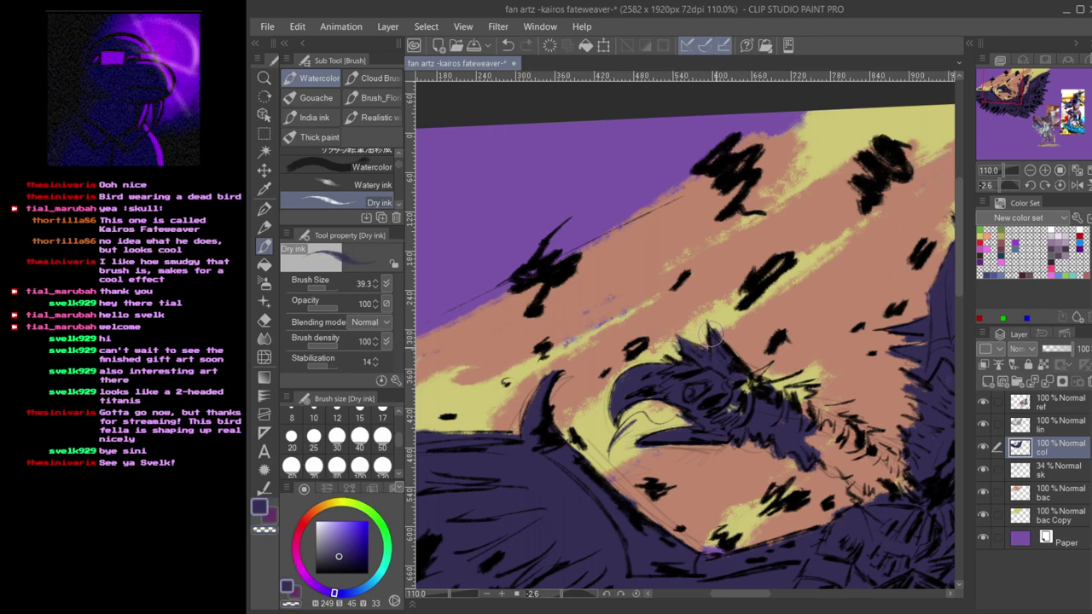
- Fill the feathered neck between the left head and the body dark blue-violet
mouse_move(749, 385)
left_mouse_down()
mouse_move(761, 383)
mouse_move(756, 374)
mouse_move(770, 388)
mouse_move(789, 383)
mouse_move(805, 414)
left_mouse_up()
mouse_move(803, 424)
left_mouse_down()
mouse_move(666, 410)
mouse_move(690, 409)
mouse_move(739, 435)
mouse_move(745, 450)
mouse_move(714, 437)
mouse_move(753, 479)
mouse_move(701, 430)
mouse_move(714, 445)
mouse_move(705, 432)
mouse_move(785, 467)
mouse_move(794, 460)
mouse_move(775, 432)
mouse_move(710, 415)
left_mouse_up()
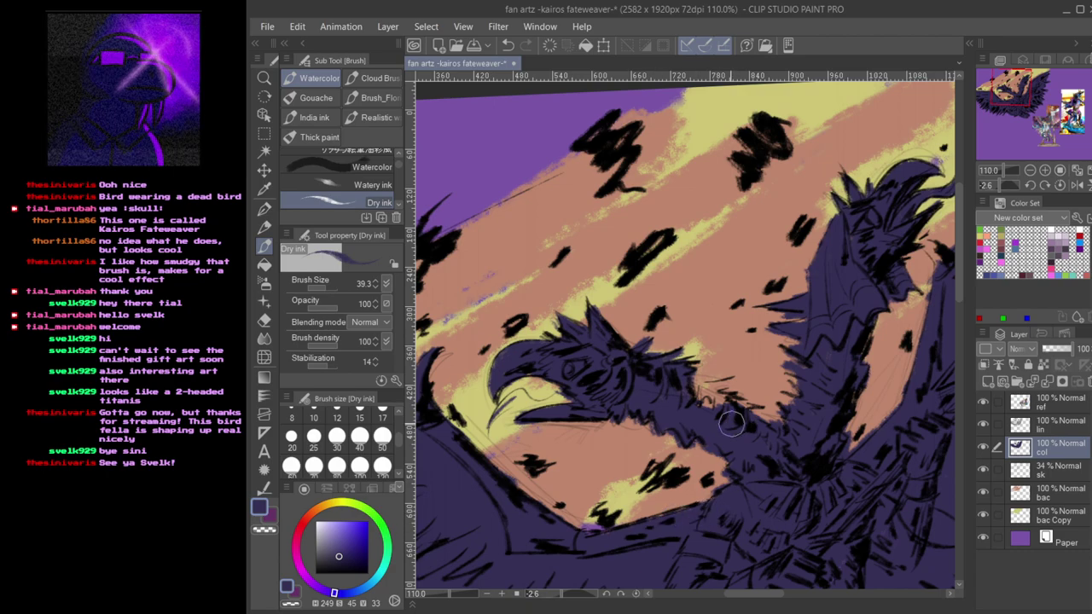
mouse_move(707, 404)
left_mouse_down()
mouse_move(685, 391)
mouse_move(722, 389)
mouse_move(680, 381)
left_mouse_up()
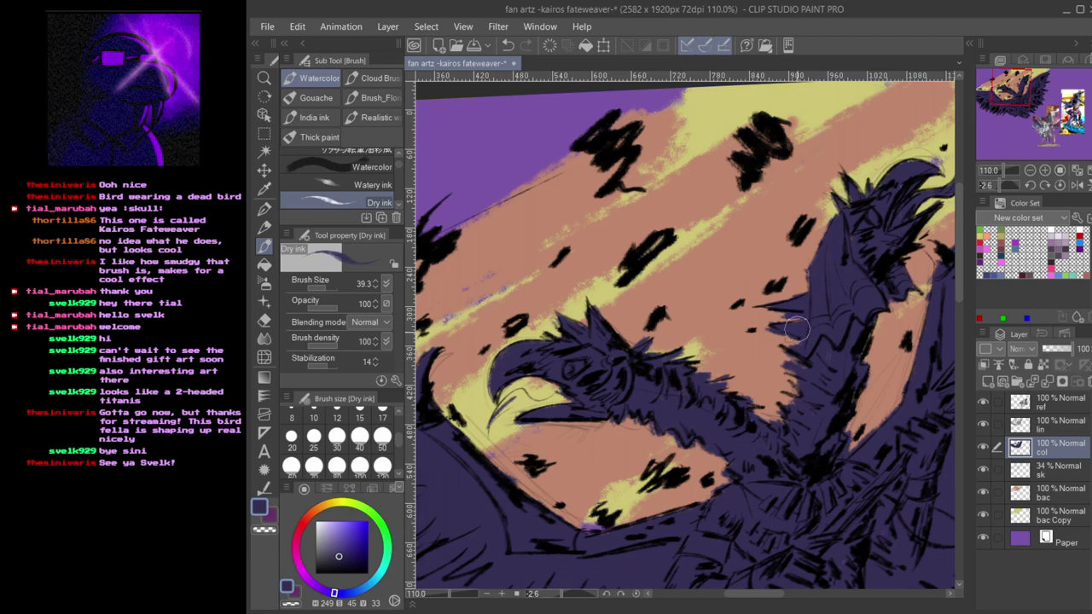
- Lighten the creature's dark base colour on the col layer and shift it to a more saturated blue-violet with two colour adjustments
scroll(820, 402, "down", 2)
left_click_drag(839, 428, 716, 398)
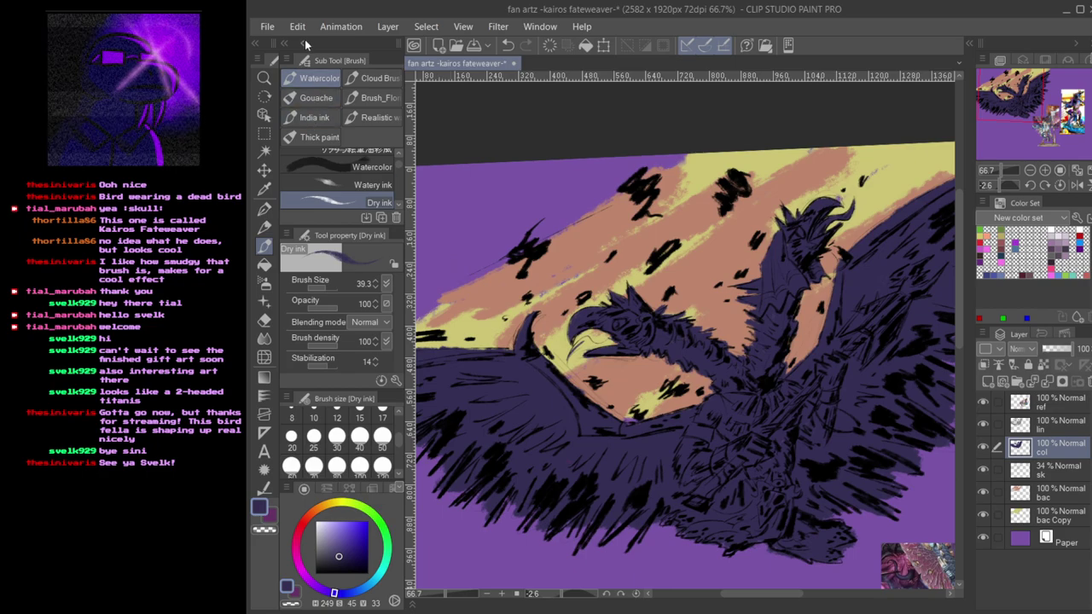
left_click(568, 350)
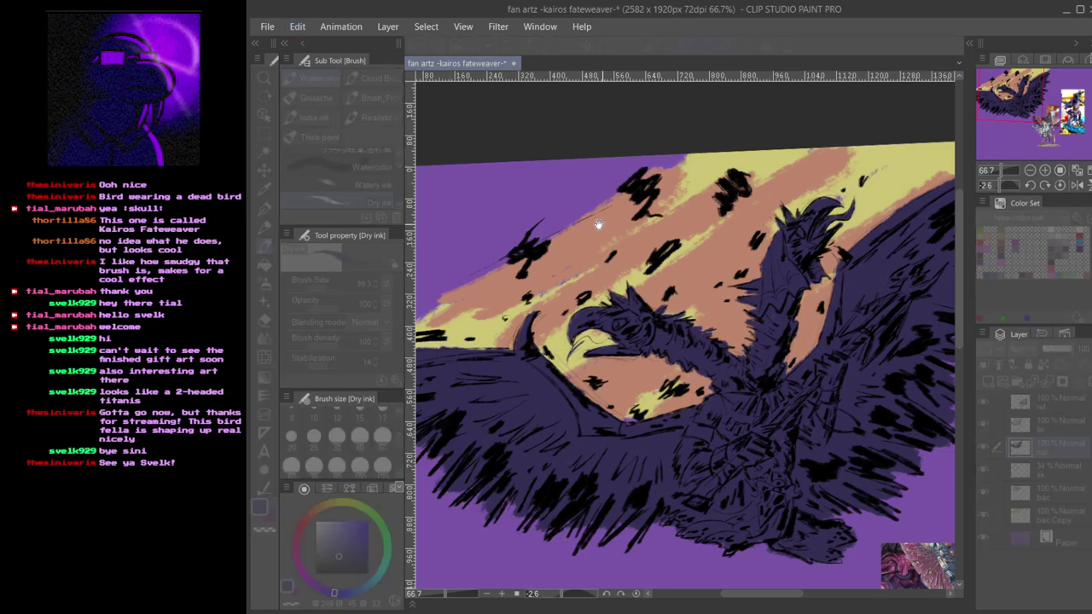
left_click(693, 107)
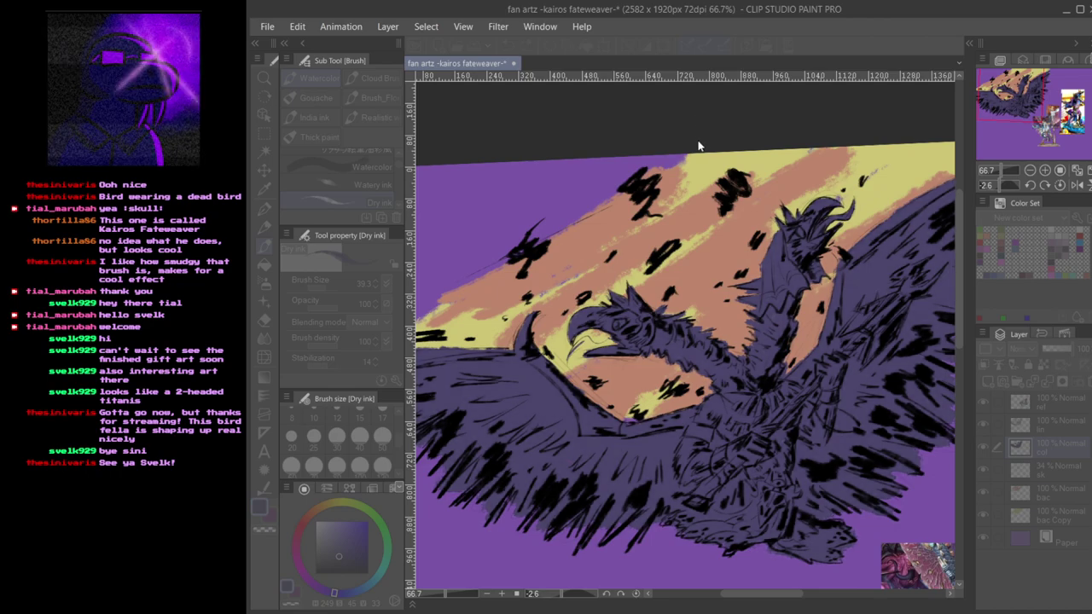
left_click(777, 86)
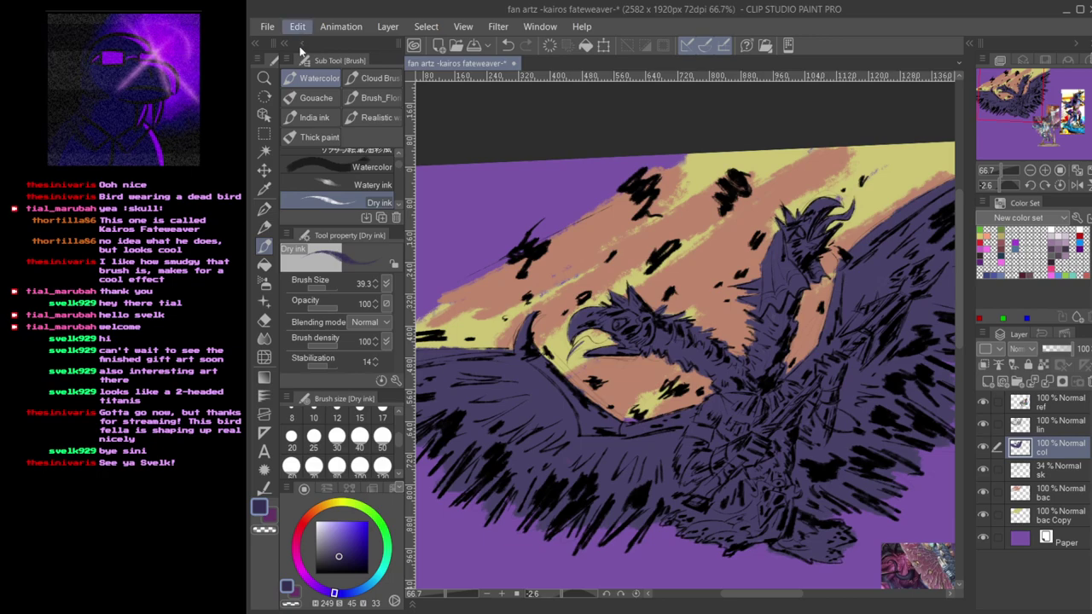
left_click(565, 358)
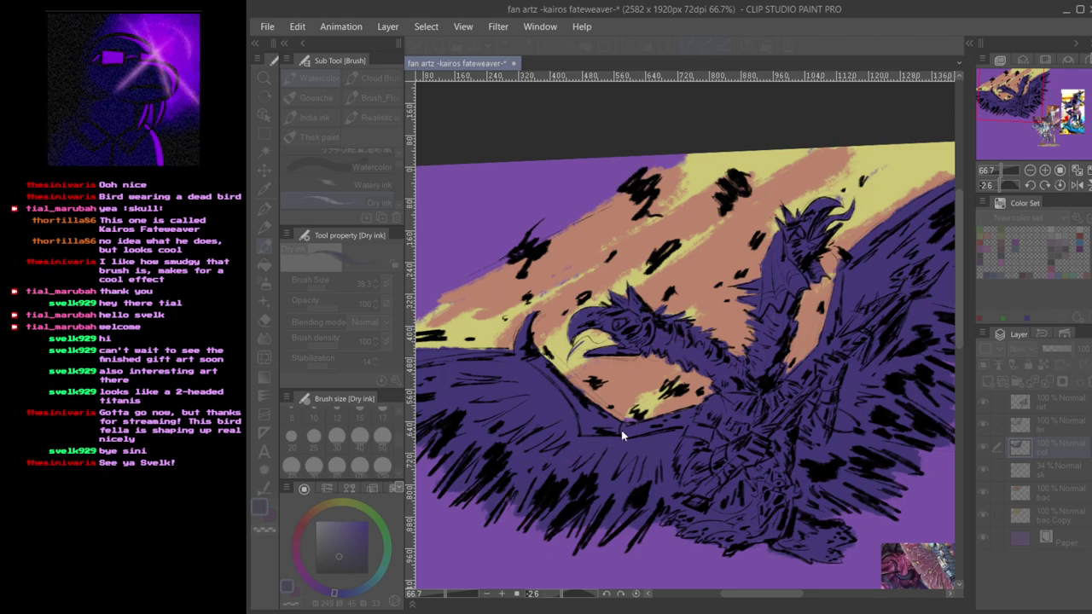
left_click(706, 431)
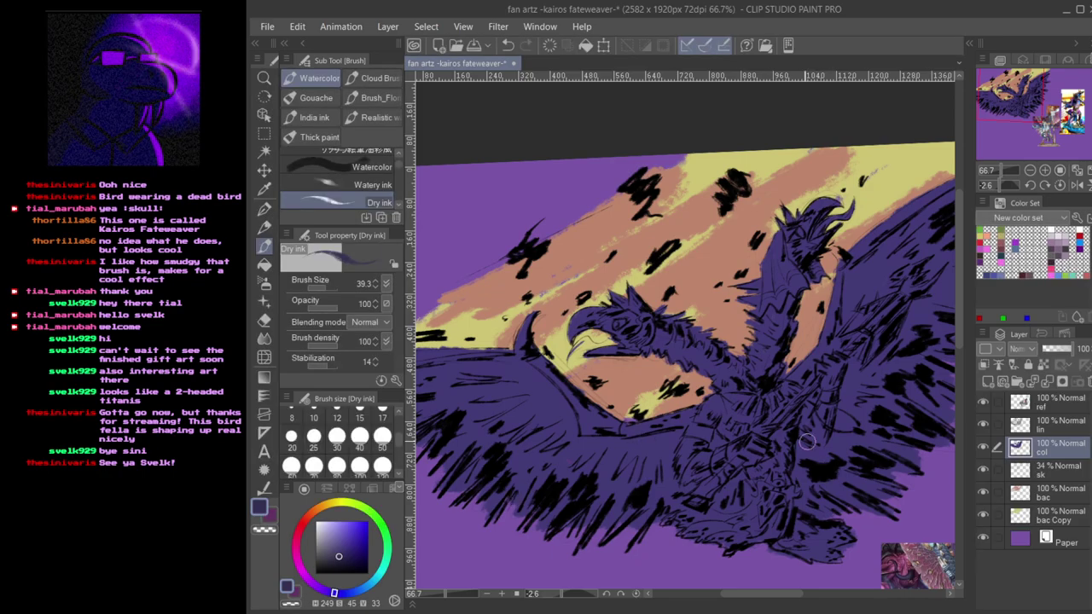
- Paint the inner membrane of the left wing dark magenta with the Dry ink brush, following the wing bone
left_click(686, 431, "alt")
left_click_drag(666, 453, 670, 437)
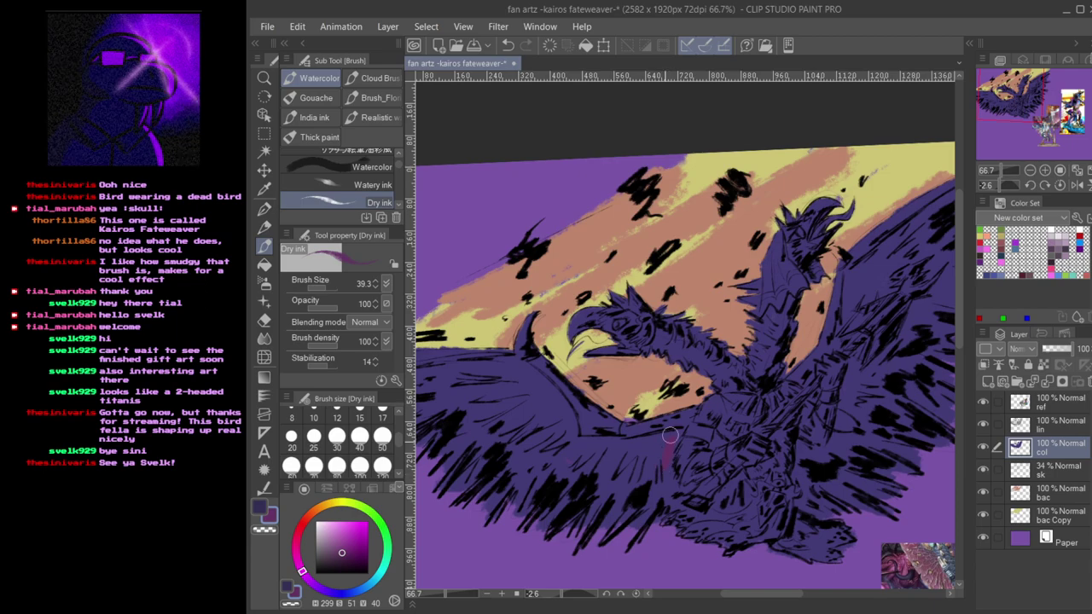
mouse_move(620, 466)
left_mouse_down()
mouse_move(657, 455)
mouse_move(660, 470)
mouse_move(670, 431)
left_mouse_up()
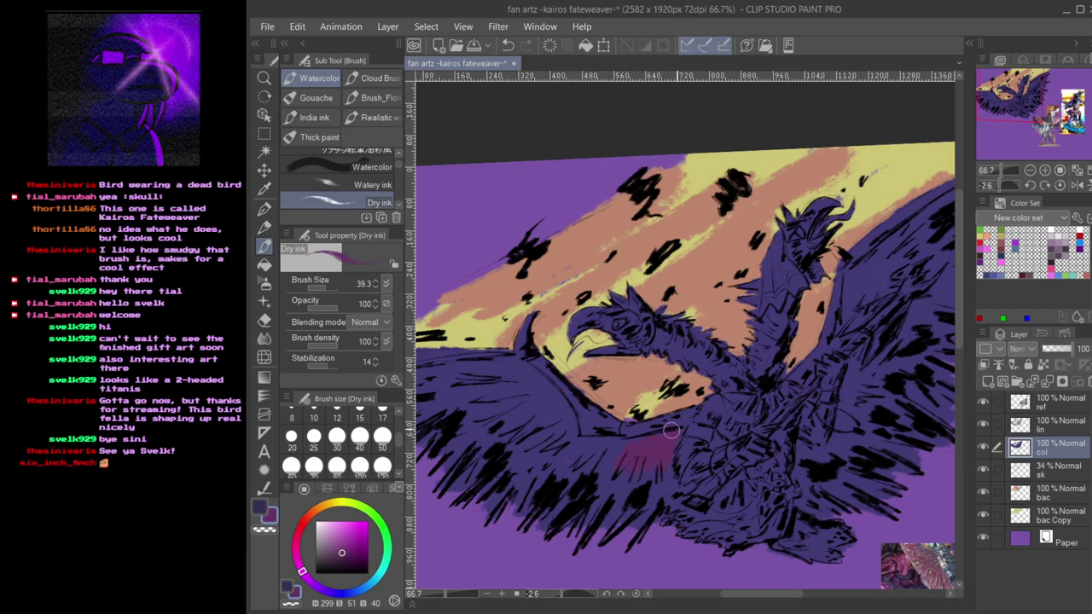
key("Tab")
left_click_drag(774, 425, 576, 395)
left_click_drag(469, 376, 608, 432)
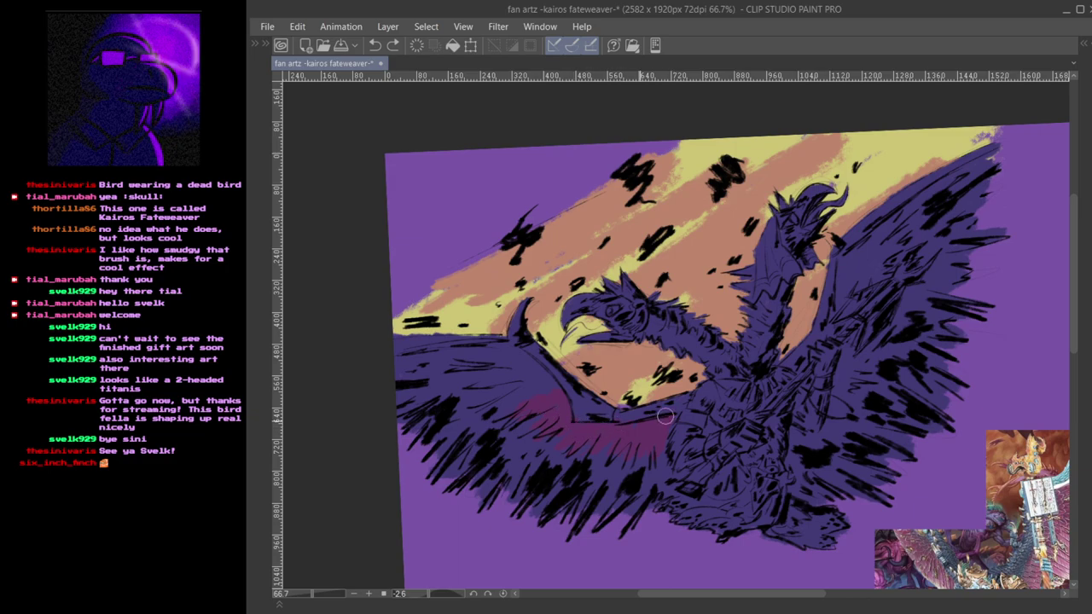
- Paint the inner membrane of the right wing dark magenta and extend the left wing's magenta up to its claw
left_click_drag(775, 432, 663, 441)
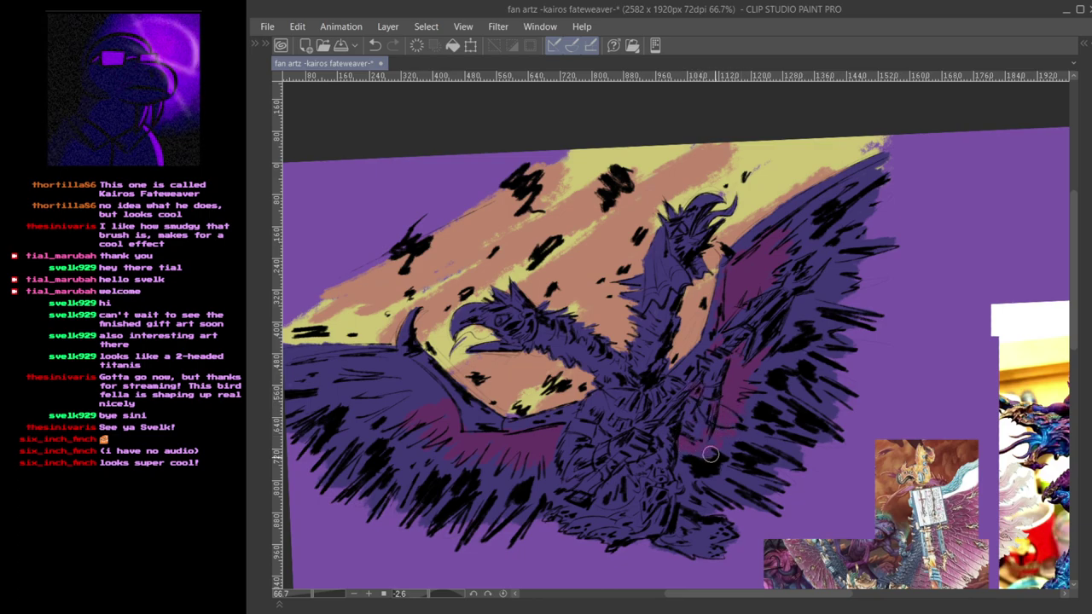
left_click_drag(555, 444, 700, 461)
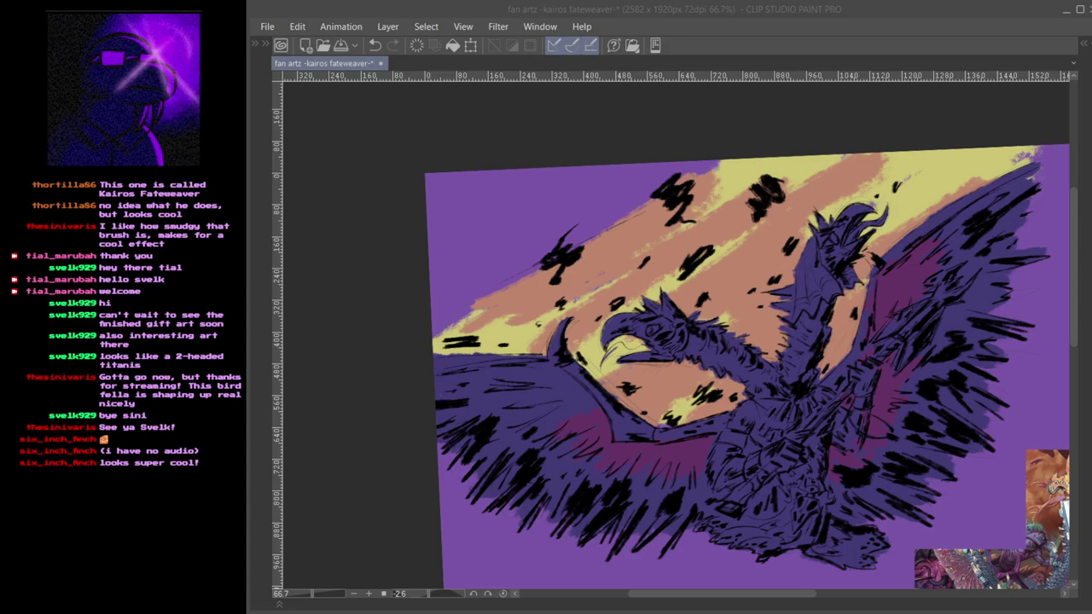
left_click(629, 415)
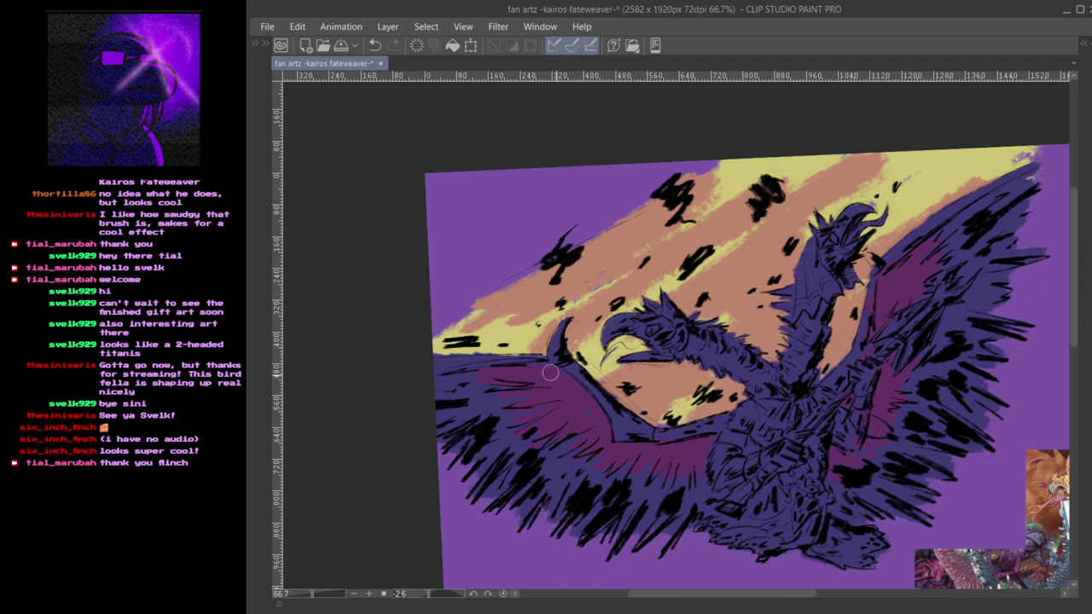
- Fill the small gap between the left arm and the torso with dark magenta, undoing one stroke
left_click_drag(847, 421, 695, 396)
scroll(712, 338, "up", 4)
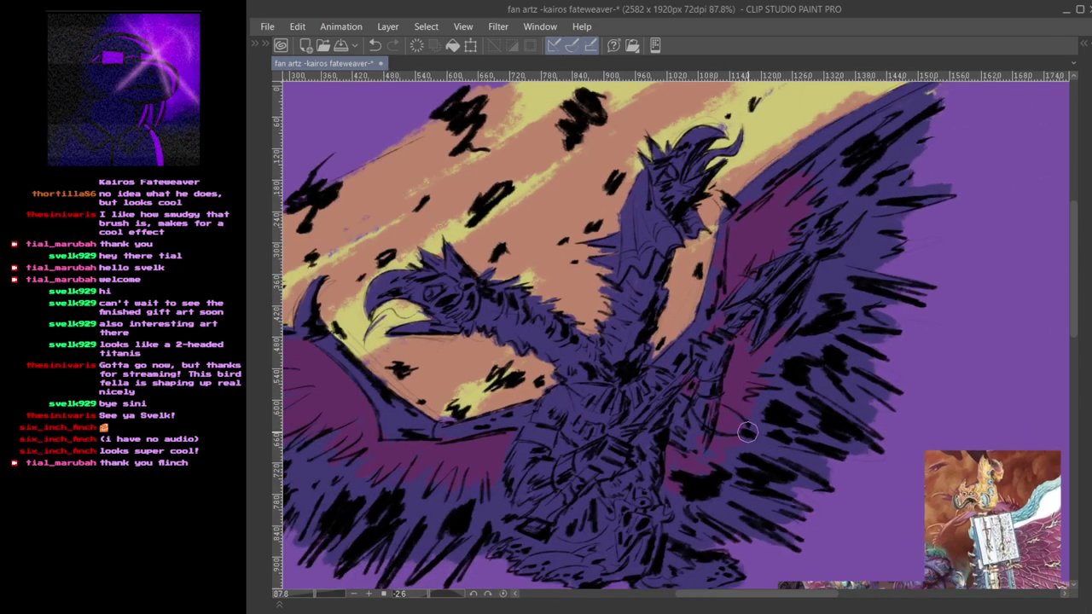
left_click_drag(831, 482, 622, 348)
left_click_drag(384, 327, 647, 410)
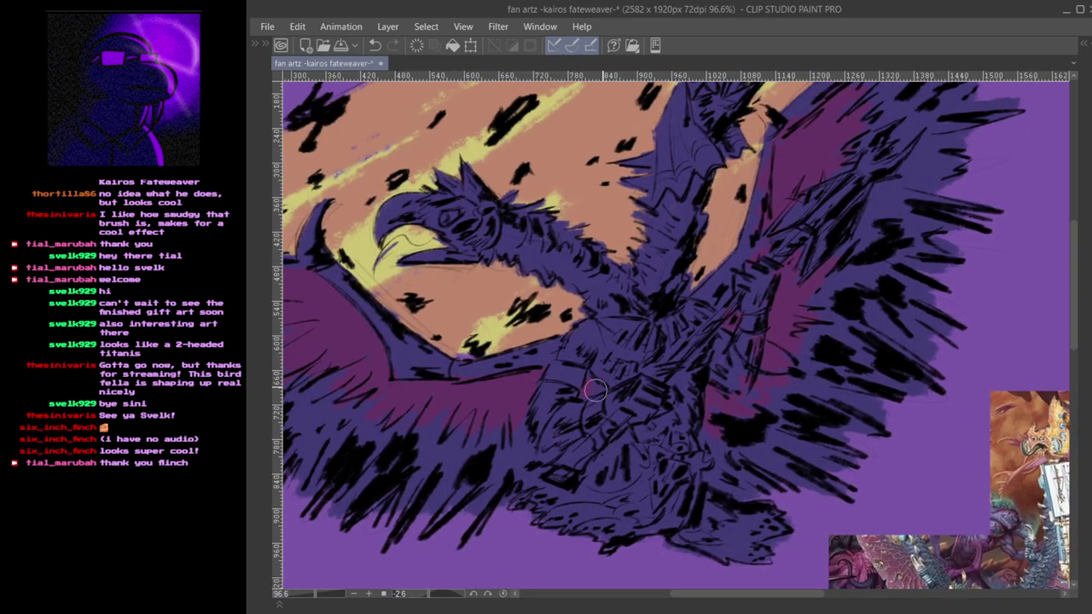
key("ctrl+z")
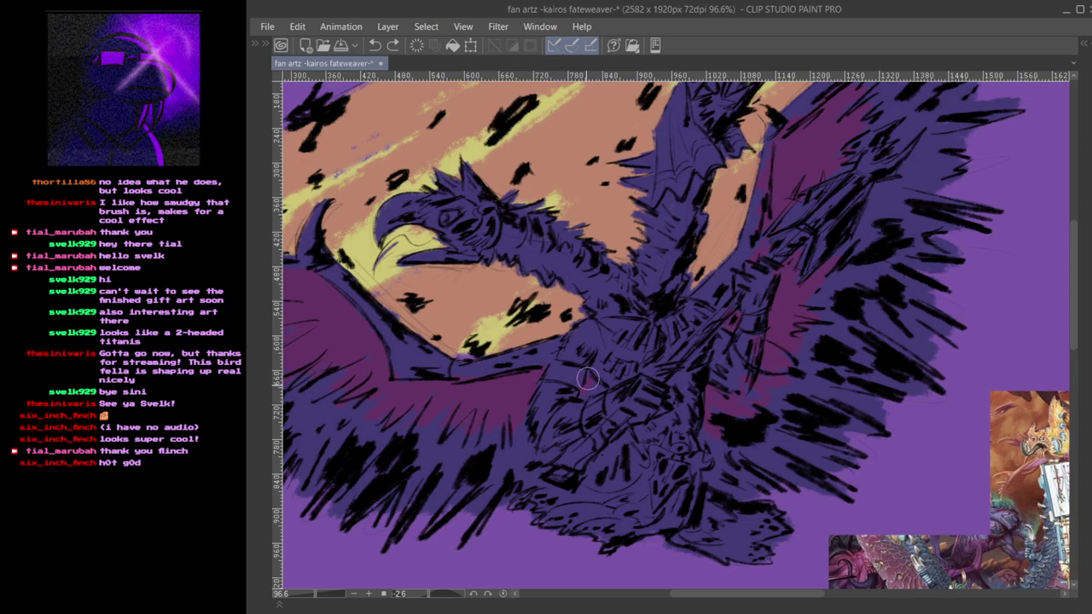
left_click_drag(595, 388, 593, 385)
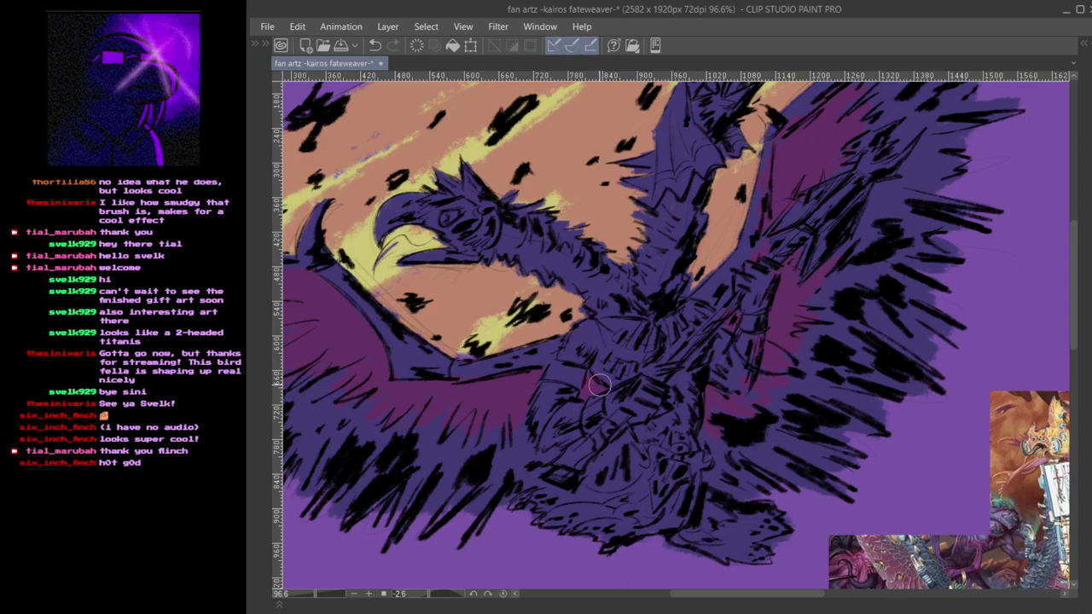
- Check the reference miniature, lock the col layer's transparent pixels, and paint the spikes along both necks dark magenta at brush size 30.4
left_click_drag(779, 461, 664, 385)
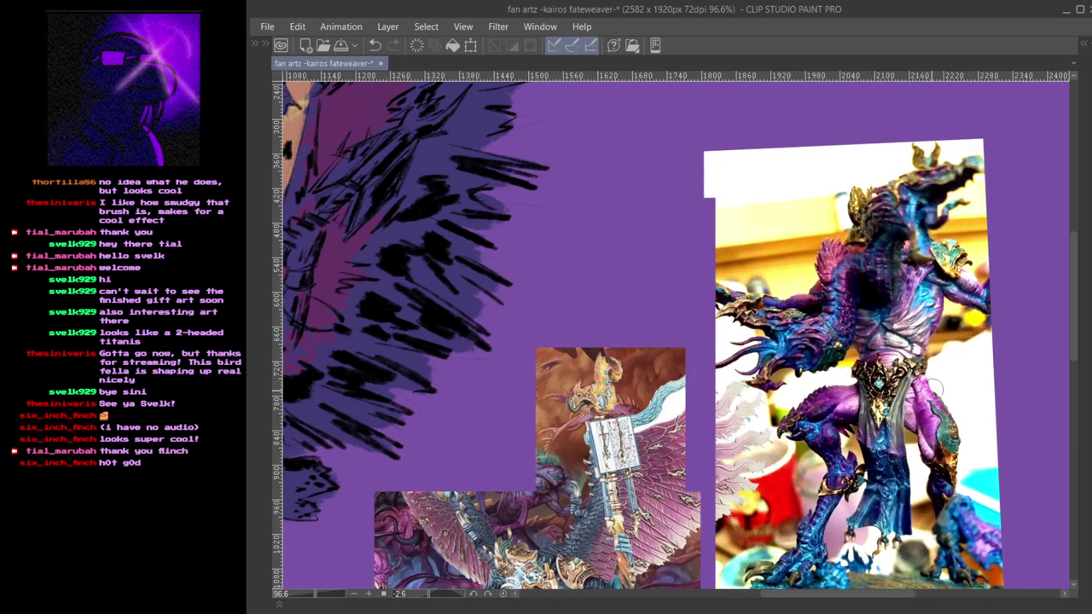
left_click_drag(569, 375, 785, 458)
left_click_drag(609, 461, 739, 407)
mouse_move(536, 438)
left_mouse_down()
mouse_move(607, 419)
mouse_move(517, 408)
left_mouse_up()
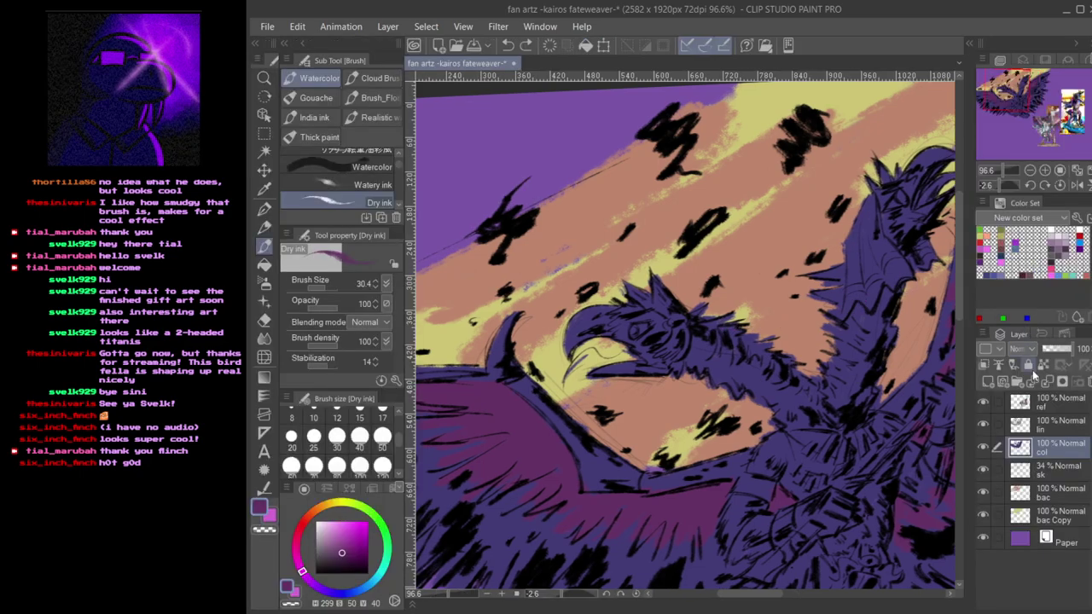
key("Tab")
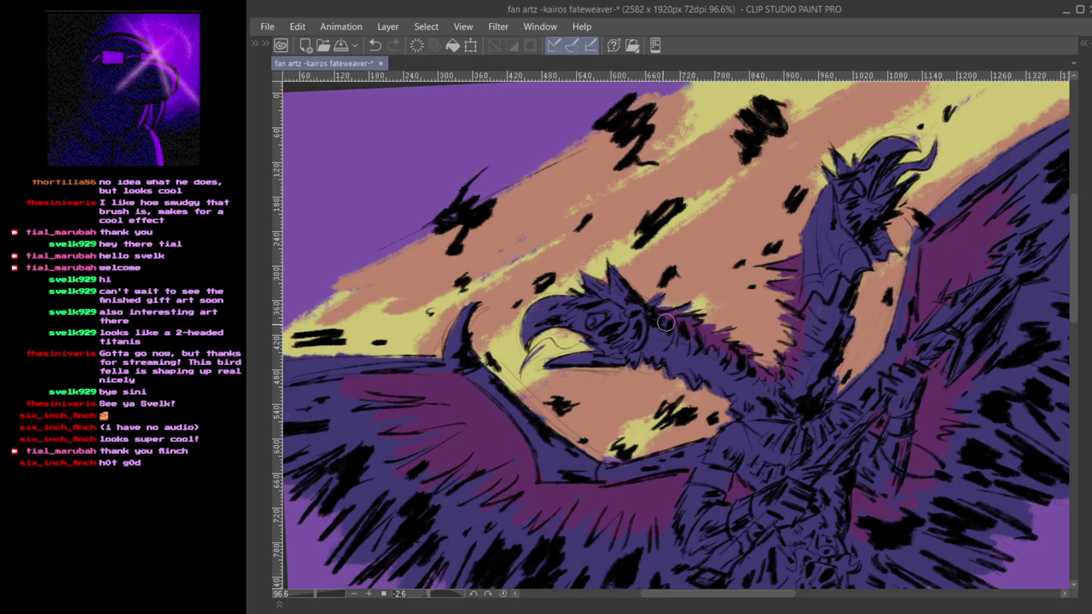
- Add bright pink highlights to the spikes on both necks and paint the eyes of both heads pink
left_click_drag(686, 318, 655, 305)
left_click_drag(692, 326, 719, 324)
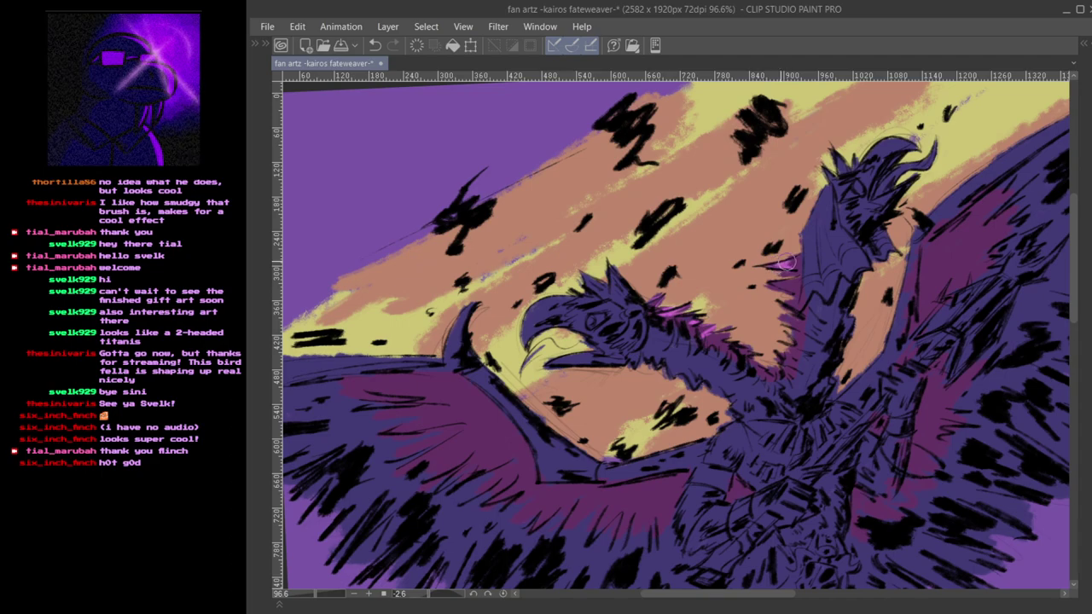
mouse_move(759, 266)
left_mouse_down()
mouse_move(787, 278)
mouse_move(776, 284)
mouse_move(792, 317)
mouse_move(765, 372)
left_mouse_up()
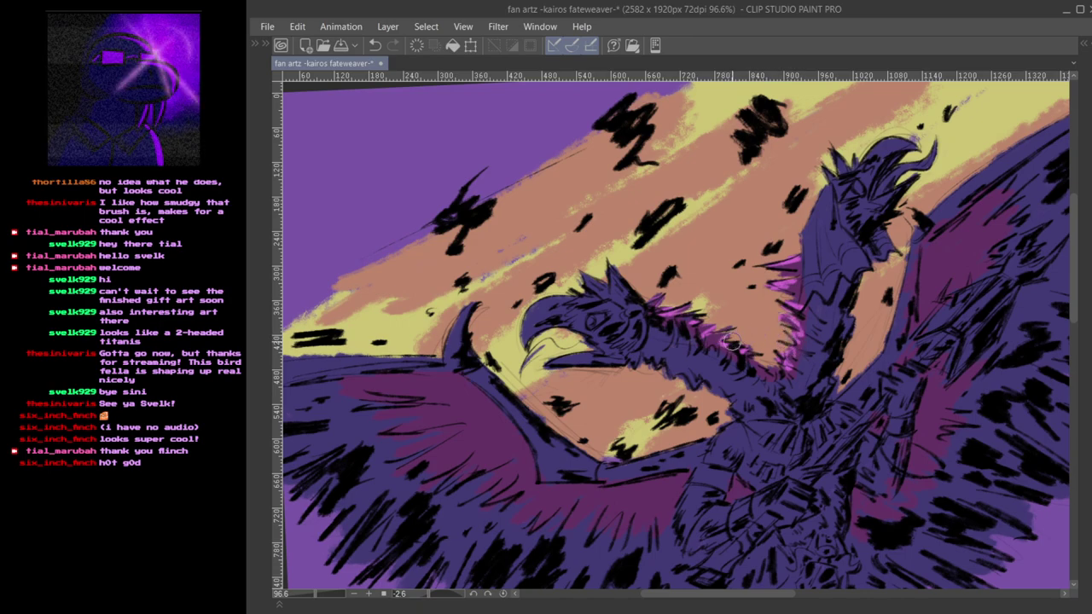
left_click_drag(608, 385, 739, 398)
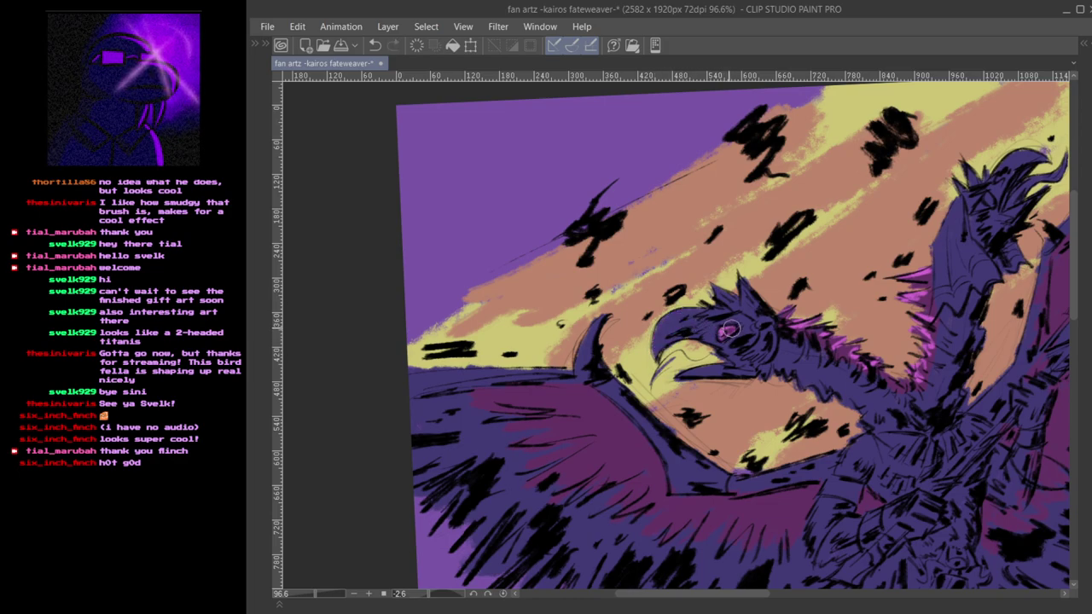
left_click_drag(898, 258, 772, 290)
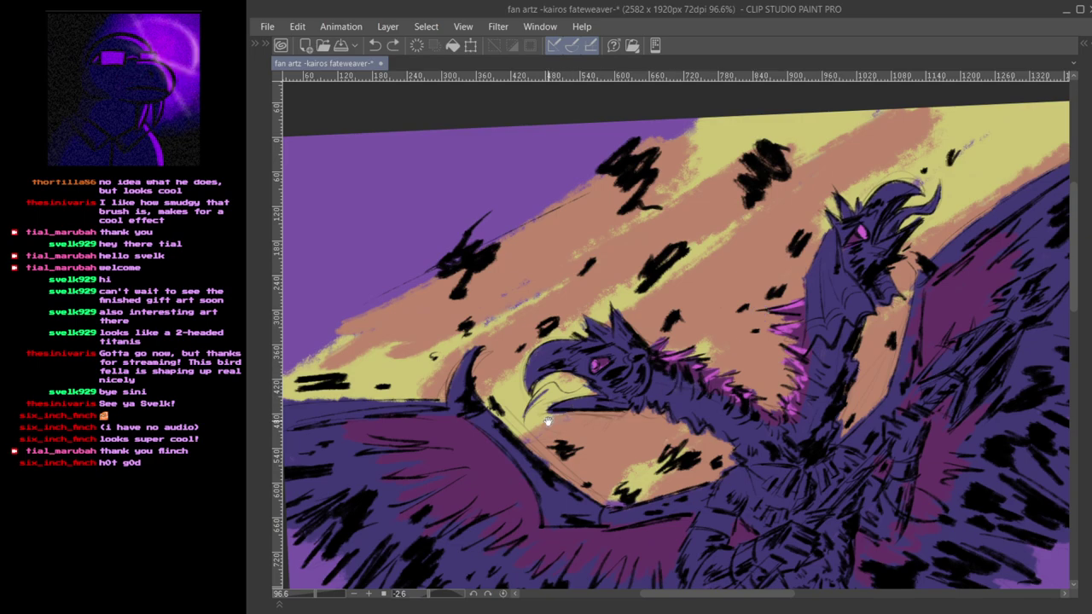
- Streak bright pink highlights across the upper part of the left wing's magenta membrane, undoing the strokes that miss
left_click_drag(549, 421, 726, 361)
left_click_drag(558, 368, 638, 359)
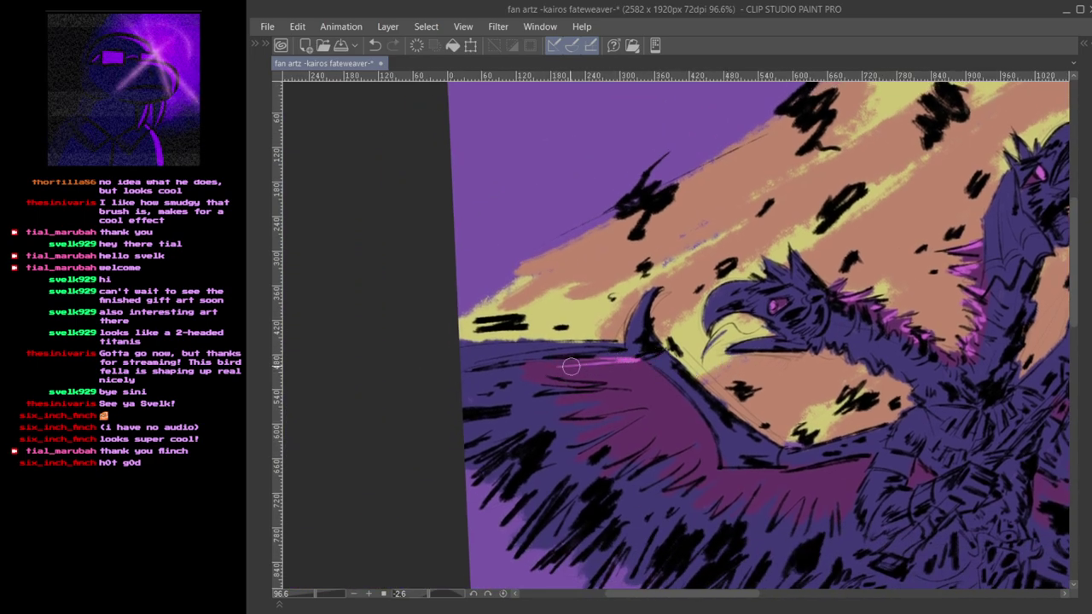
mouse_move(546, 361)
left_mouse_down()
mouse_move(632, 360)
mouse_move(574, 371)
left_mouse_up()
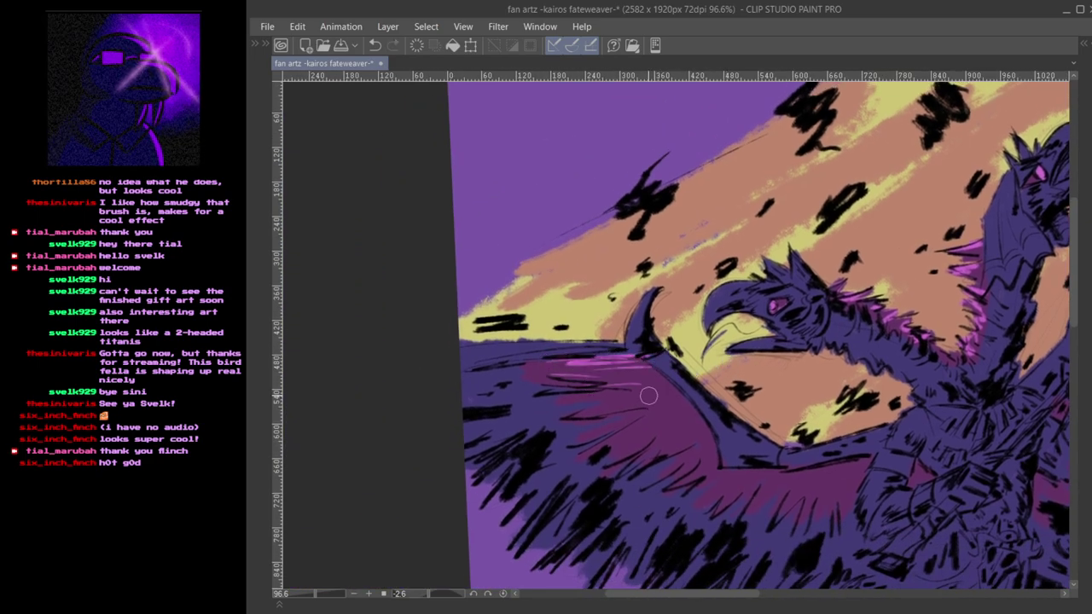
mouse_move(631, 424)
left_mouse_down()
mouse_move(672, 424)
mouse_move(621, 455)
left_mouse_up()
key("ctrl+z")
key("ctrl+z")
mouse_move(673, 401)
left_mouse_down()
mouse_move(612, 444)
mouse_move(655, 408)
mouse_move(628, 419)
left_mouse_up()
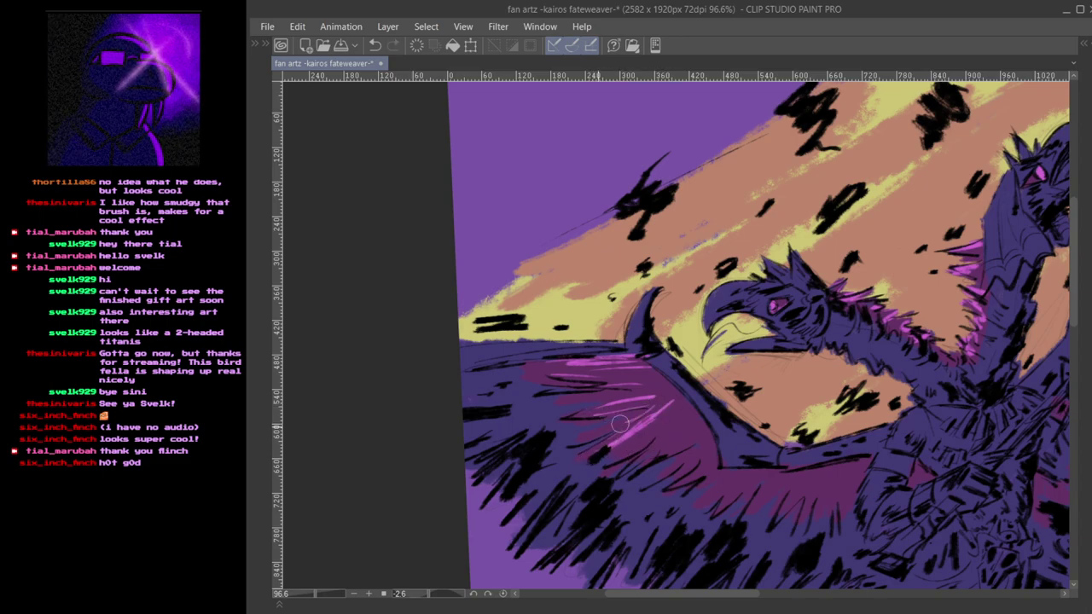
left_click_drag(531, 377, 514, 375)
mouse_move(649, 431)
left_mouse_down()
mouse_move(540, 392)
mouse_move(543, 414)
left_mouse_up()
key("ctrl+z")
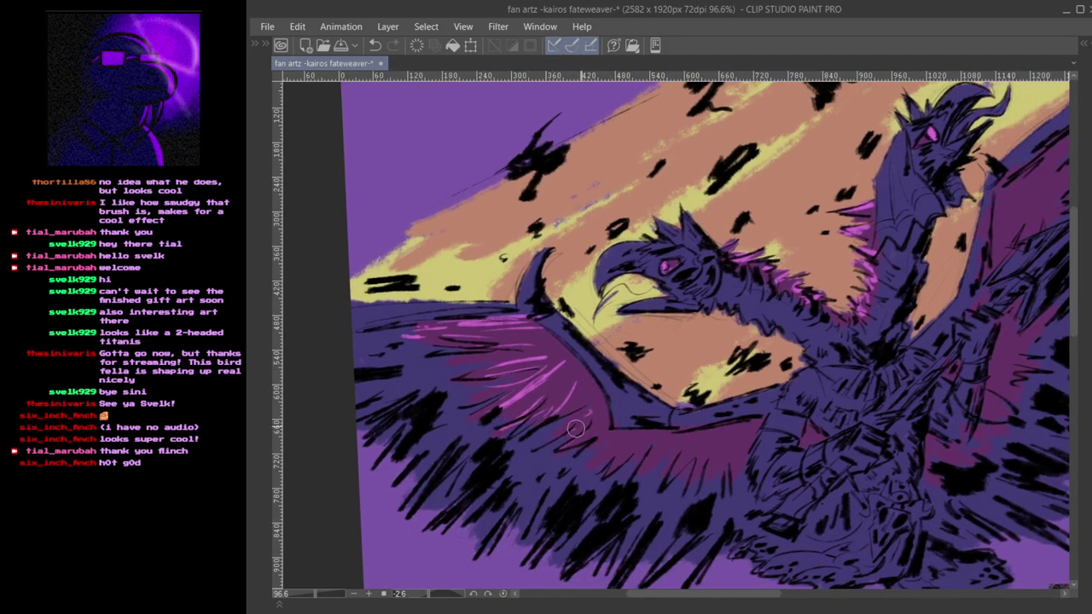
- Add short bright pink streaks along the lower part of the left wing's membrane towards the body, undoing one stroke
left_click_drag(624, 441, 596, 466)
mouse_move(666, 435)
left_mouse_down()
mouse_move(759, 431)
mouse_move(742, 455)
mouse_move(638, 474)
left_mouse_up()
key("ctrl+z")
mouse_move(701, 458)
left_mouse_down()
mouse_move(670, 481)
mouse_move(687, 481)
left_mouse_up()
left_click_drag(732, 435, 715, 466)
- Streak bright pink highlights over the right wing's magenta membrane, above and below the staff
left_click_drag(816, 429, 572, 463)
mouse_move(783, 209)
left_mouse_down()
mouse_move(832, 175)
mouse_move(762, 243)
left_mouse_up()
left_click_drag(771, 254, 761, 282)
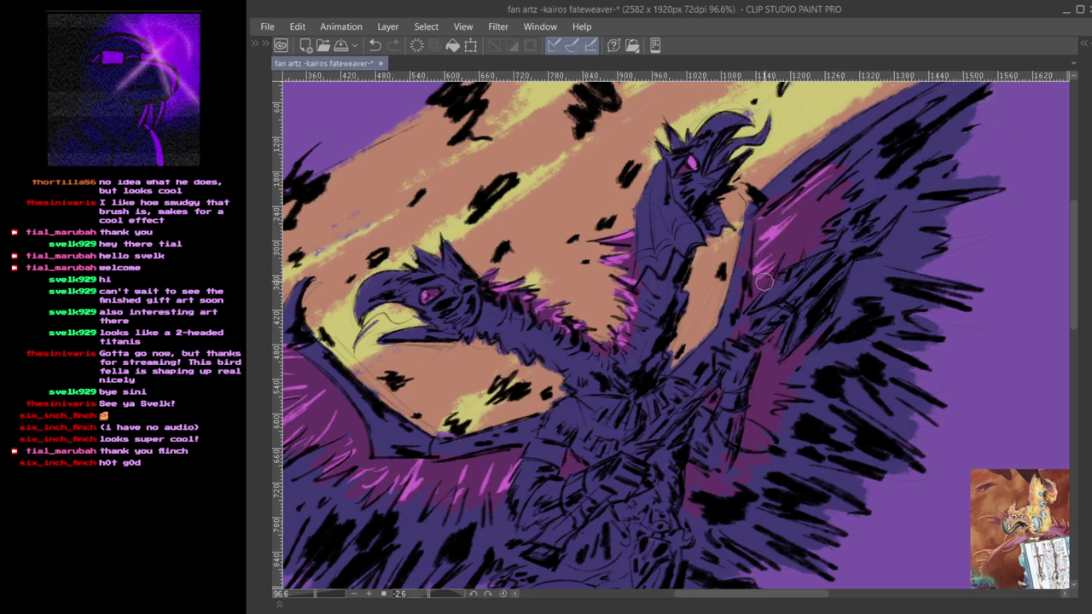
left_click_drag(851, 180, 828, 207)
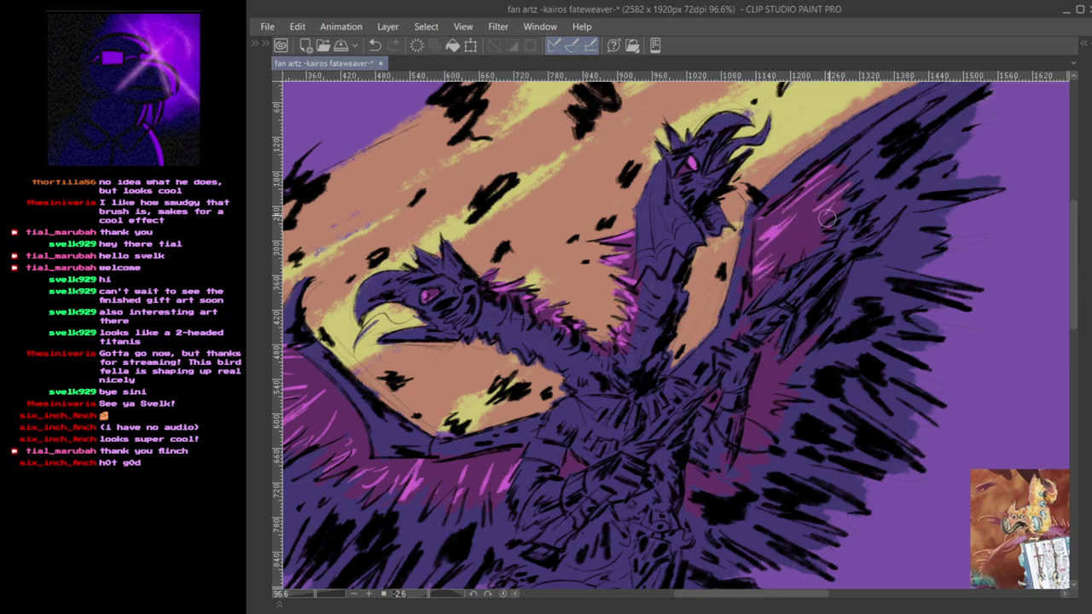
left_click_drag(762, 369, 781, 339)
left_click_drag(762, 397, 784, 364)
mouse_move(754, 416)
left_mouse_down()
mouse_move(780, 382)
mouse_move(776, 406)
left_mouse_up()
left_click_drag(627, 460, 796, 481)
left_click_drag(561, 441, 697, 368)
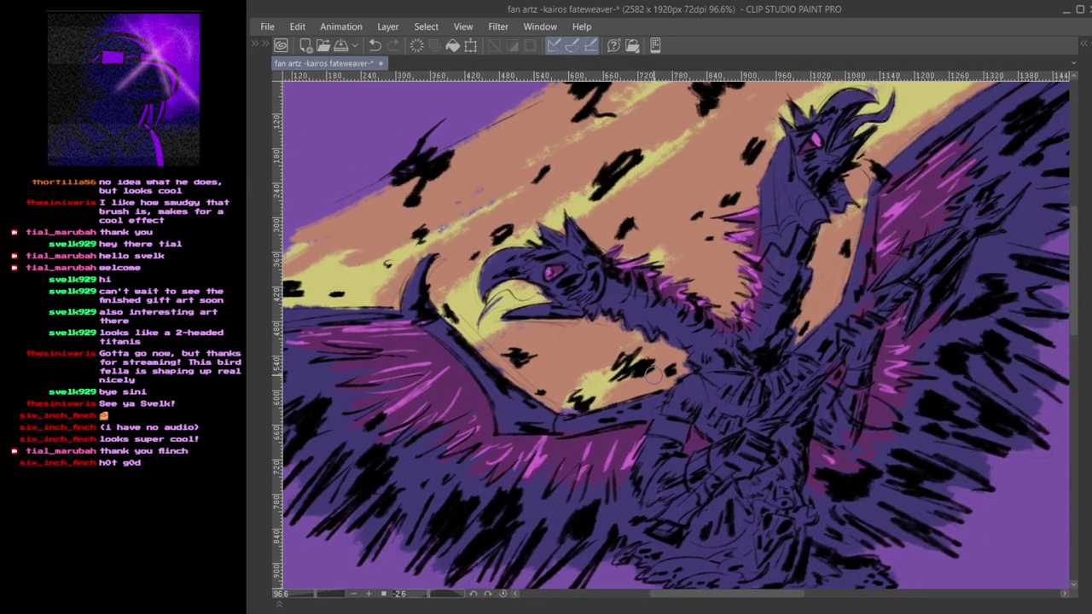
- Darken the colour to a greyish blue (H 249, S 30, V 25) and cover the left shoulder and left neck, switching to the G-pen at 48.3
key("Tab")
left_click(703, 401, "alt")
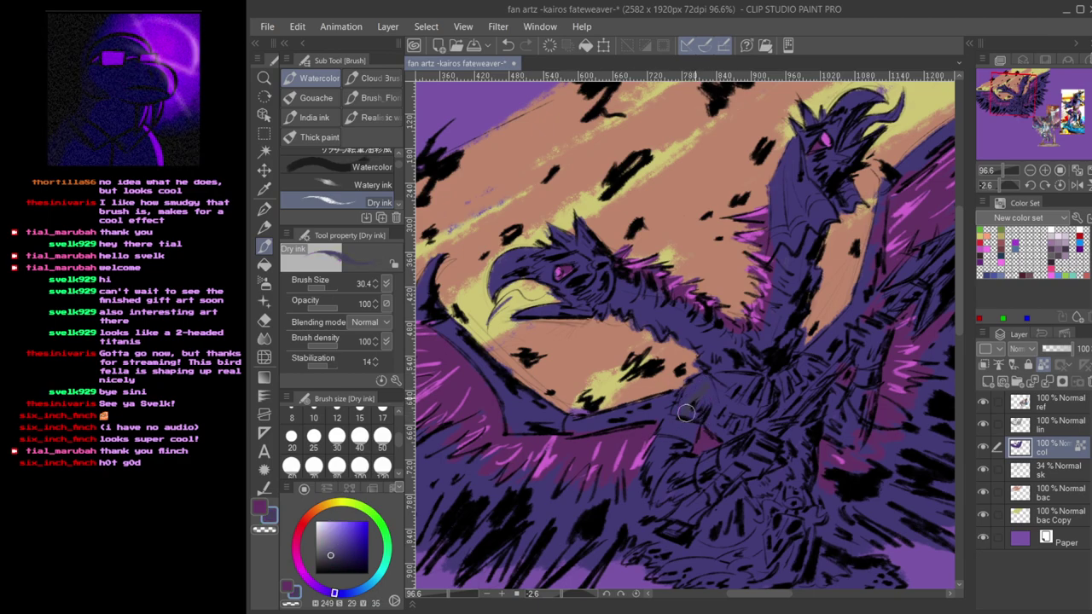
left_click(334, 555)
left_click(331, 560)
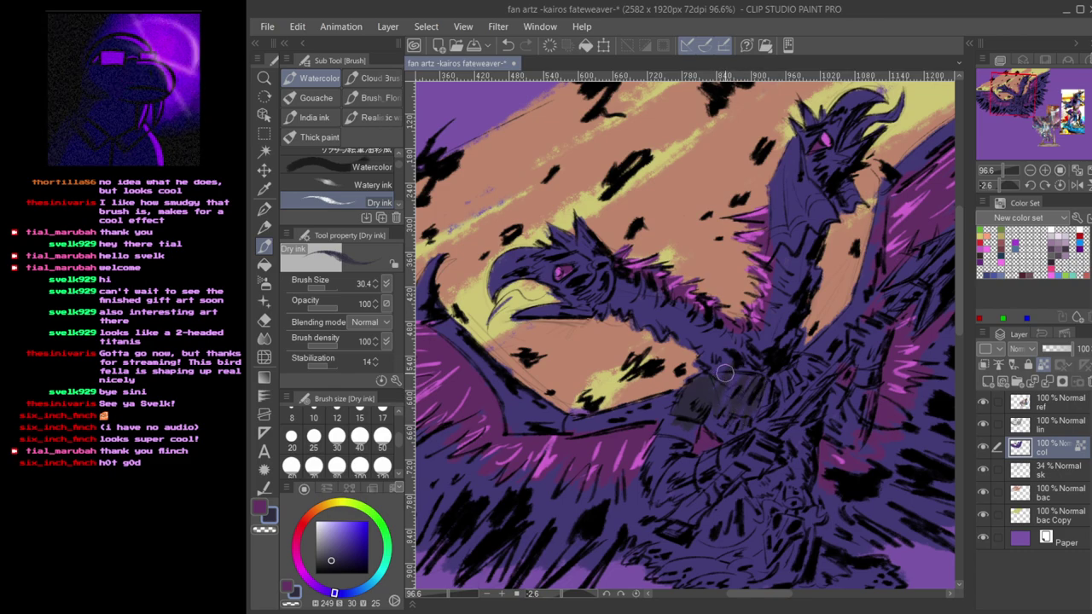
key("p")
mouse_move(733, 369)
left_mouse_down()
mouse_move(722, 344)
mouse_move(714, 369)
mouse_move(708, 347)
mouse_move(613, 317)
mouse_move(647, 304)
left_mouse_up()
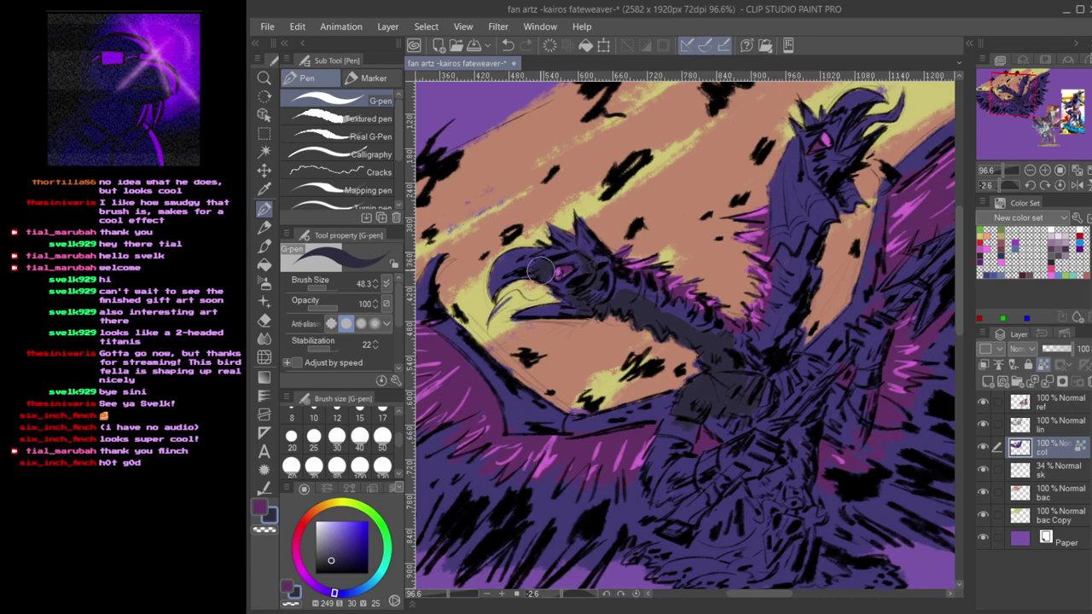
- Paint the right head's neck, the chest and the right arm in the same dark greyish blue with the G-pen
mouse_move(818, 179)
left_mouse_down()
mouse_move(834, 171)
mouse_move(807, 170)
left_mouse_up()
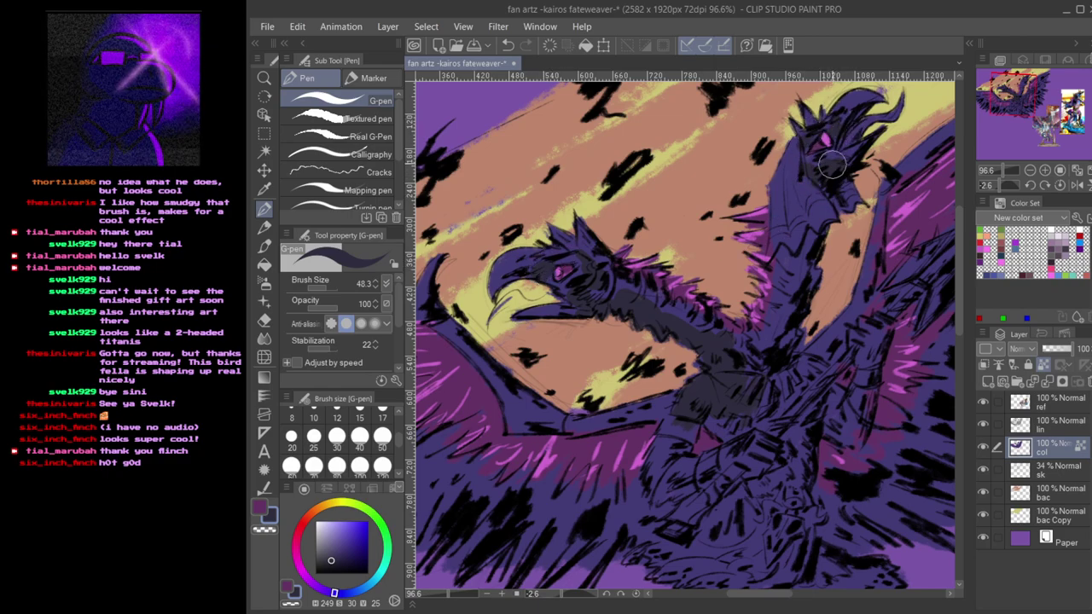
mouse_move(819, 209)
left_mouse_down()
mouse_move(764, 342)
mouse_move(786, 336)
mouse_move(817, 231)
mouse_move(792, 345)
mouse_move(750, 371)
left_mouse_up()
mouse_move(791, 411)
left_mouse_down()
mouse_move(682, 341)
mouse_move(710, 298)
mouse_move(694, 298)
mouse_move(734, 322)
mouse_move(717, 345)
mouse_move(727, 325)
mouse_move(745, 341)
mouse_move(746, 358)
mouse_move(718, 336)
left_mouse_up()
mouse_move(772, 284)
left_mouse_down()
mouse_move(771, 253)
mouse_move(753, 271)
mouse_move(759, 279)
left_mouse_up()
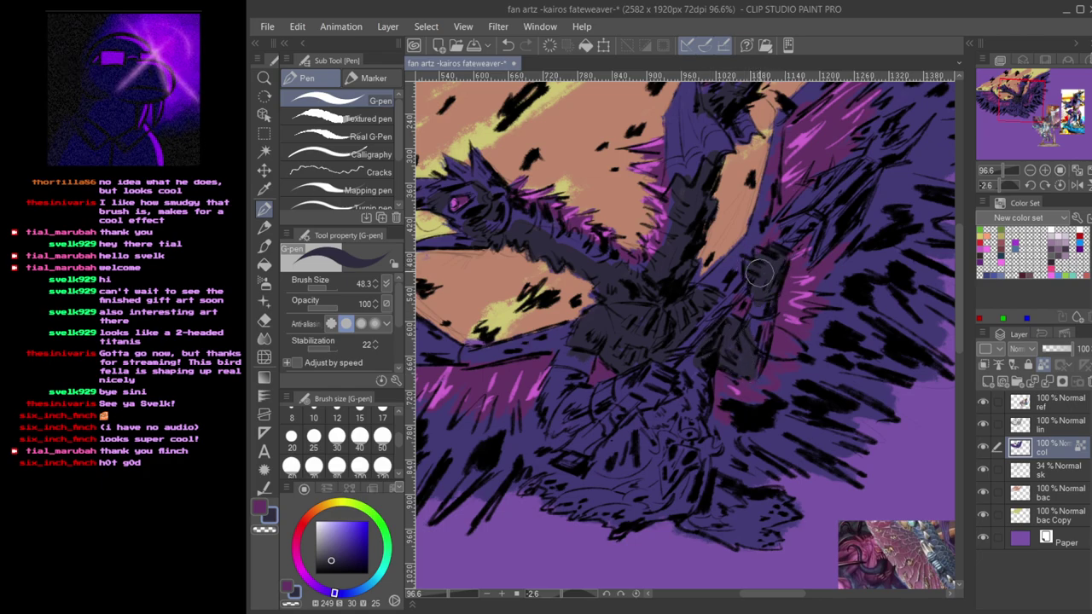
- Paint the left hand and the lower torso in dark greyish blue (H 249, S 30, V 25) with the G-pen
mouse_move(679, 373)
left_mouse_down()
mouse_move(745, 334)
mouse_move(710, 340)
mouse_move(719, 344)
left_mouse_up()
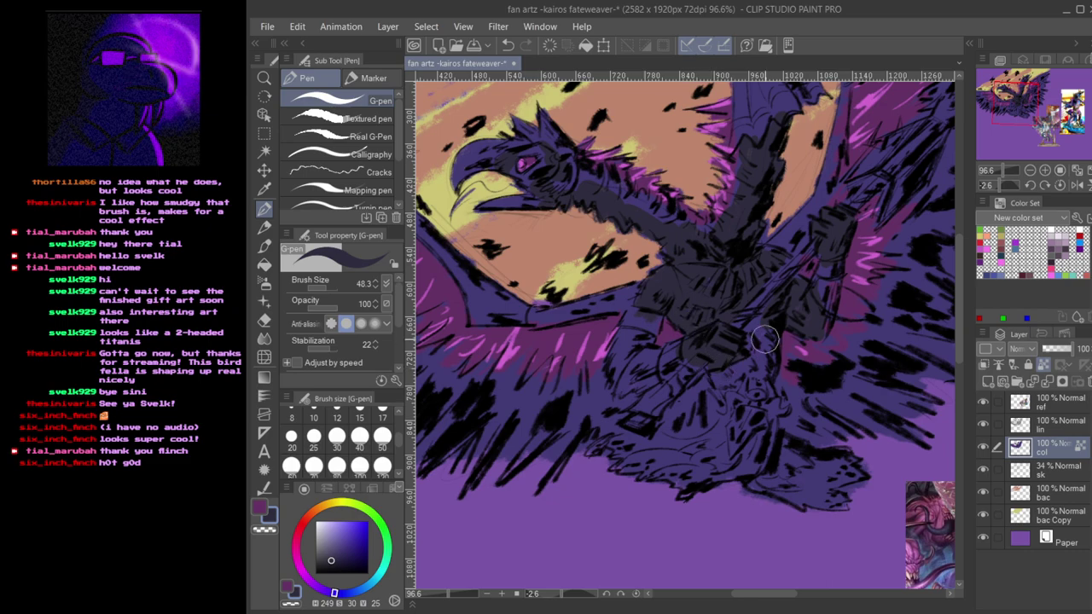
mouse_move(745, 332)
left_mouse_down()
mouse_move(773, 324)
mouse_move(764, 381)
mouse_move(726, 378)
mouse_move(719, 394)
left_mouse_up()
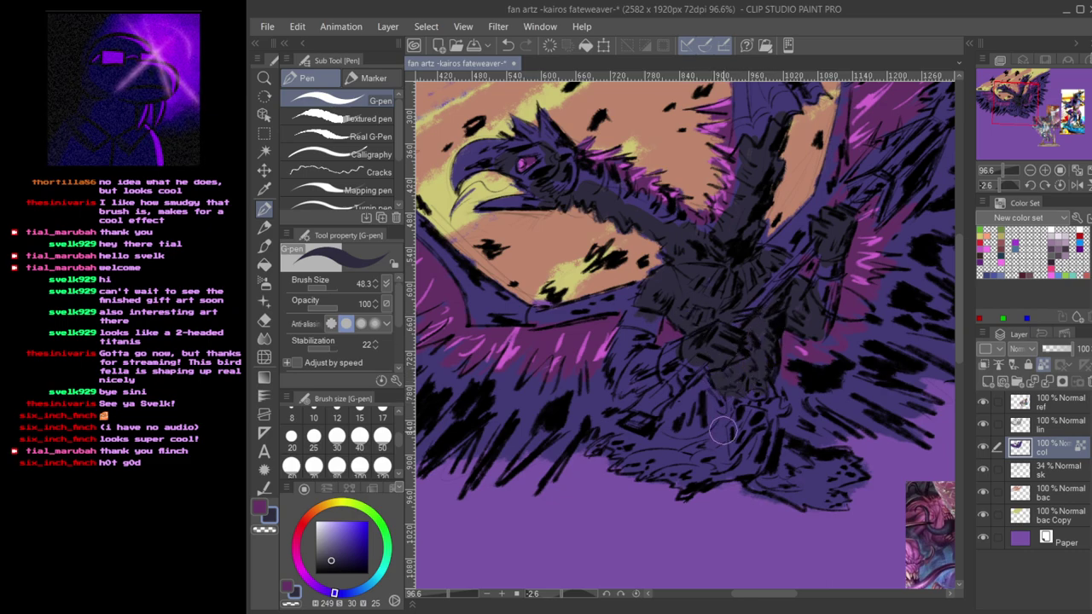
left_click_drag(751, 483, 728, 506)
left_click_drag(591, 483, 717, 492)
left_click_drag(629, 465, 674, 401)
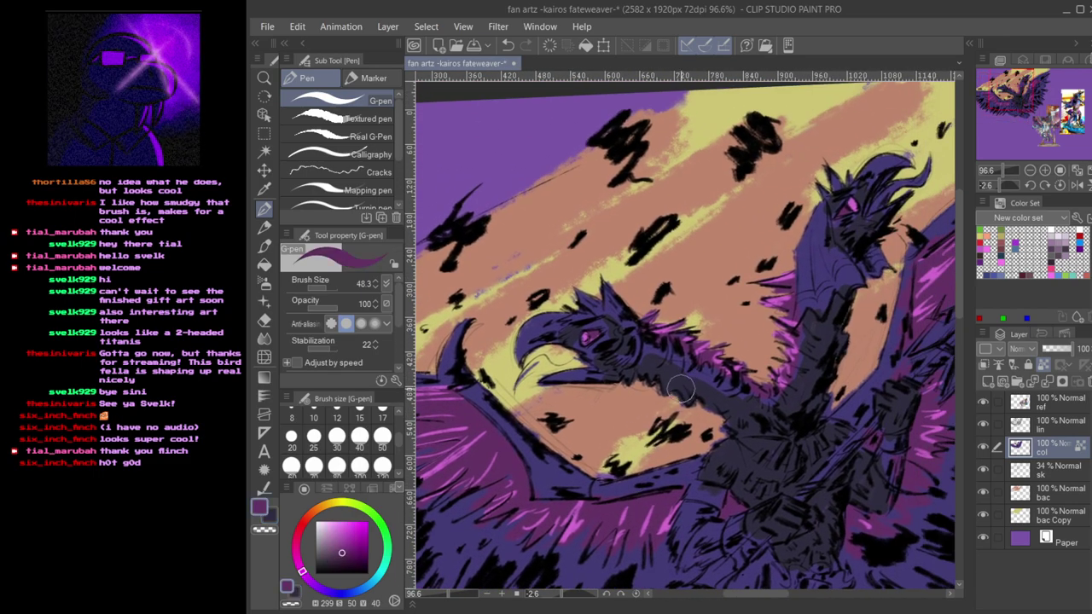
- Touch up both necks with Dry ink at 37.7, alternating between blue-violet (H 249, S 51, V 46) and the dark greyish blue
left_click(535, 328, "alt")
key("b")
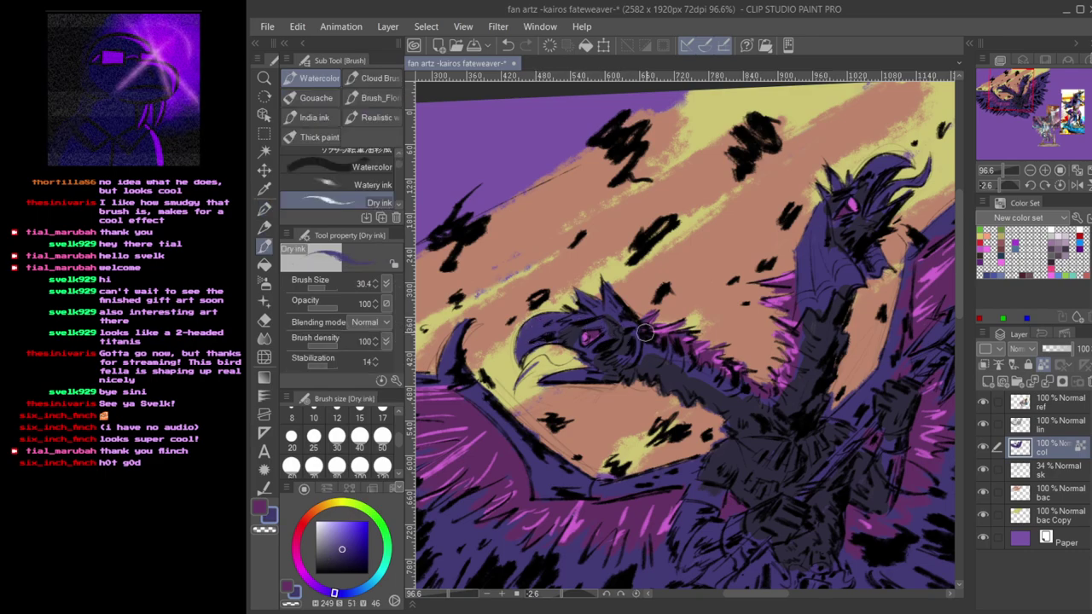
left_click_drag(674, 370, 668, 359)
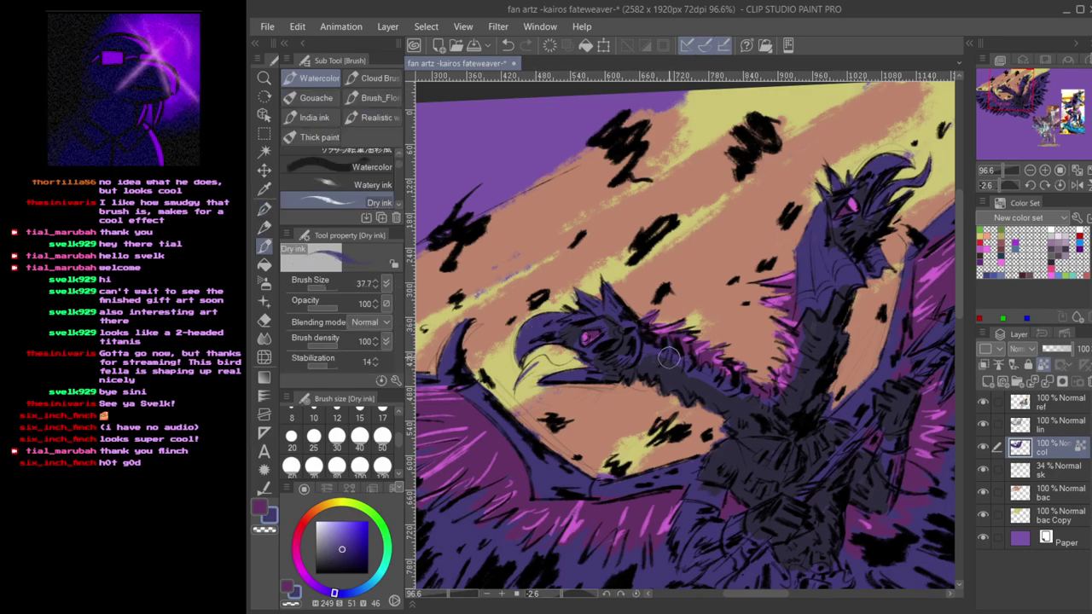
left_click(715, 387, "alt")
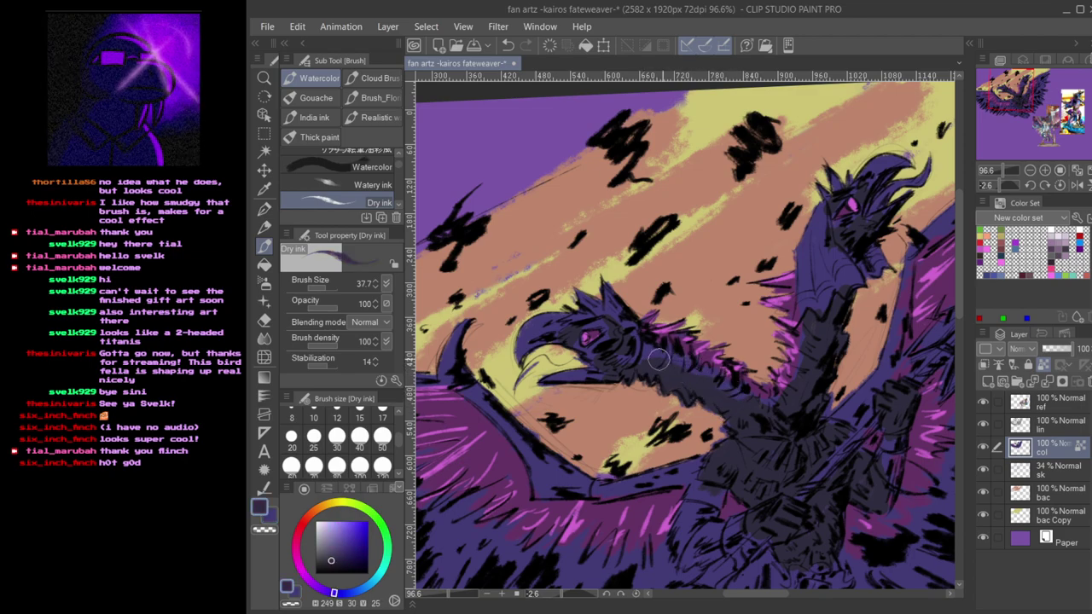
left_click(813, 332, "alt")
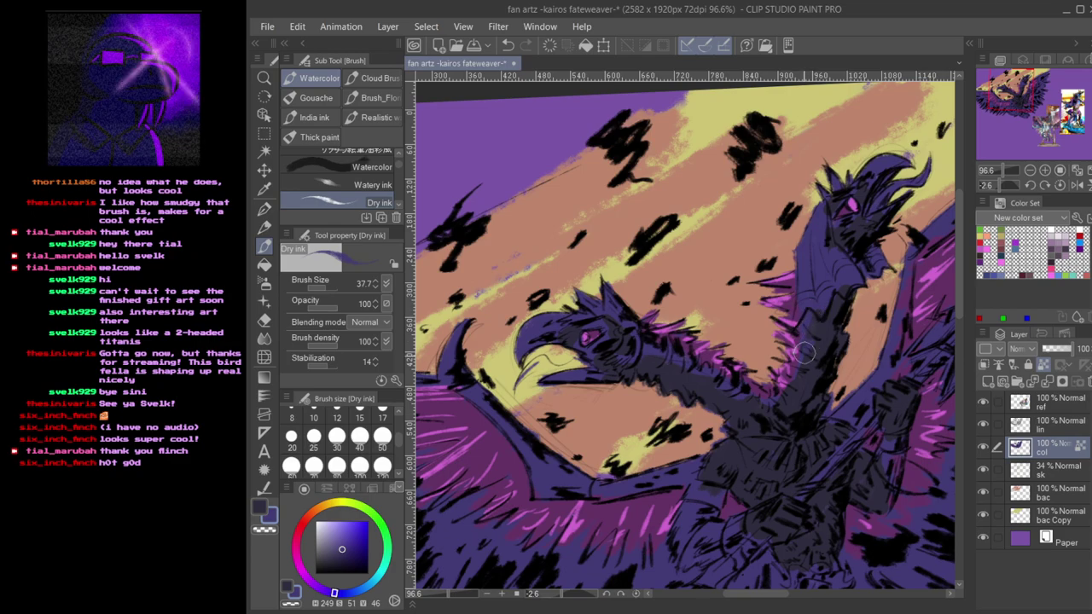
left_click(808, 392, "alt")
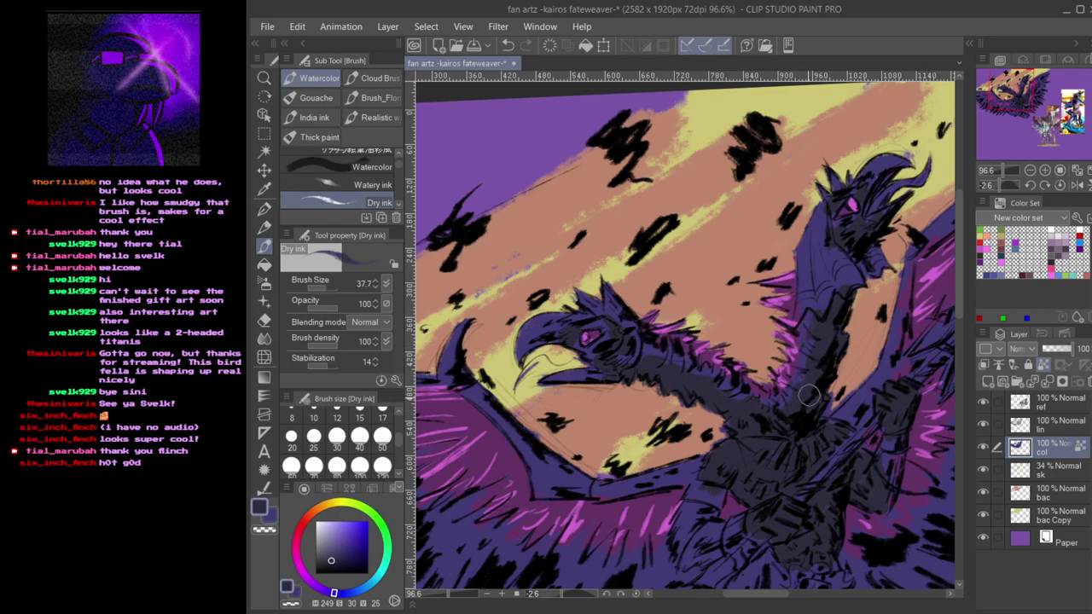
left_click(737, 417, "alt")
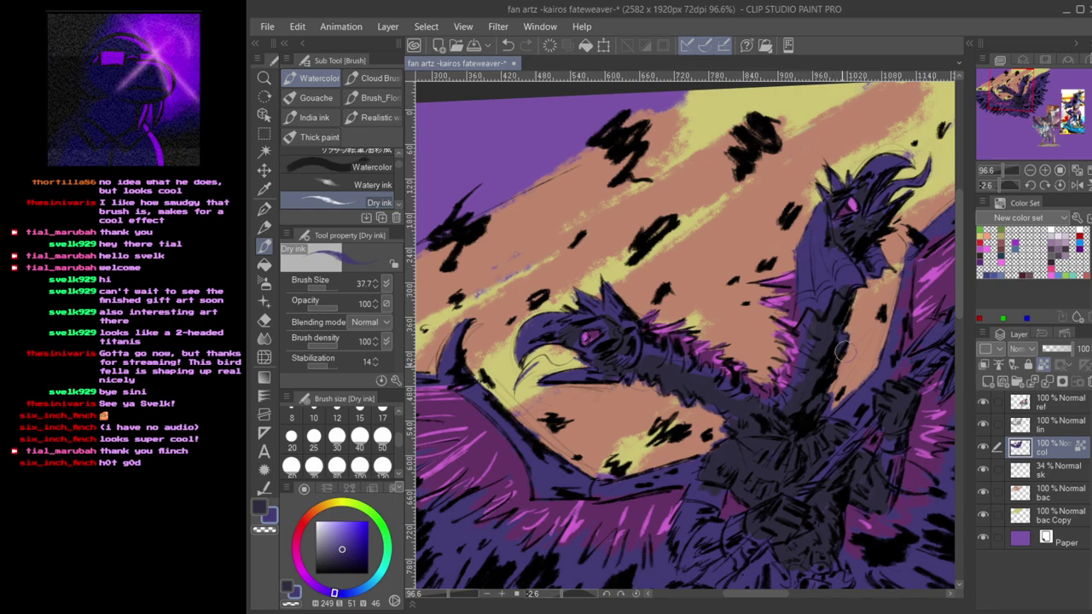
- Shade the right head's face with the sampled dark greyish blue, using Dry ink
left_click_drag(863, 330, 734, 369)
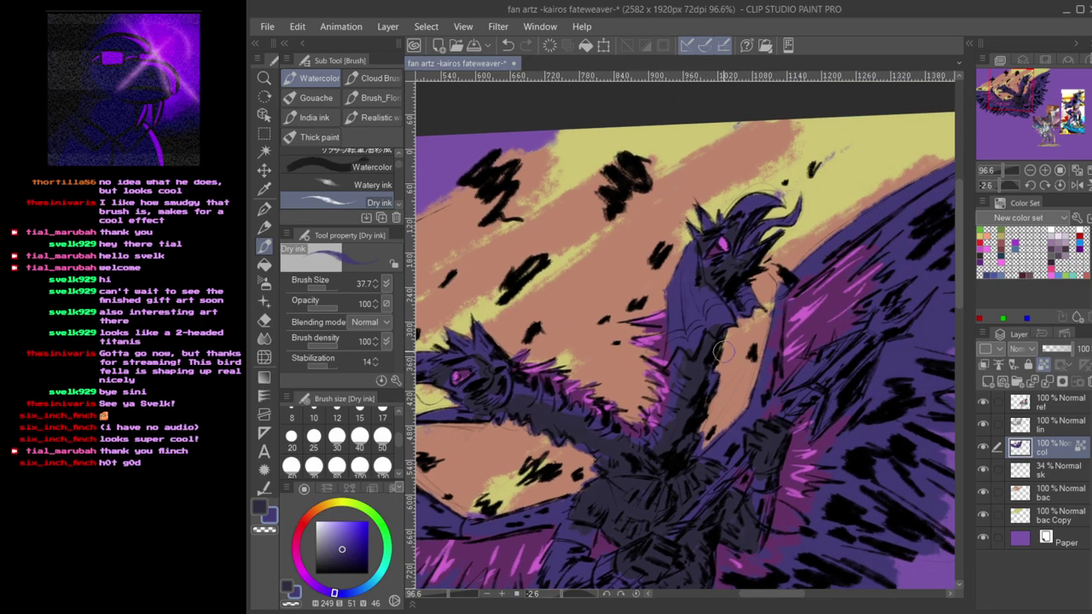
left_click(739, 262, "alt")
scroll(736, 257, "up", 3)
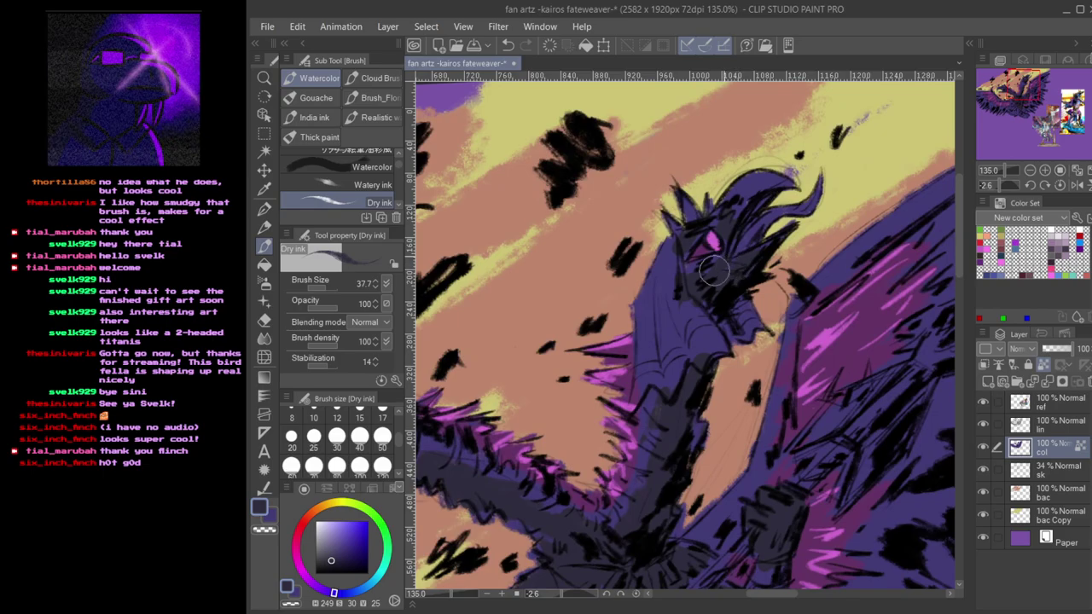
- Sample the bright blue from the reference miniature's base and mute it to H 199, S 67, V 57, undoing one action
scroll(695, 252, "down", 4)
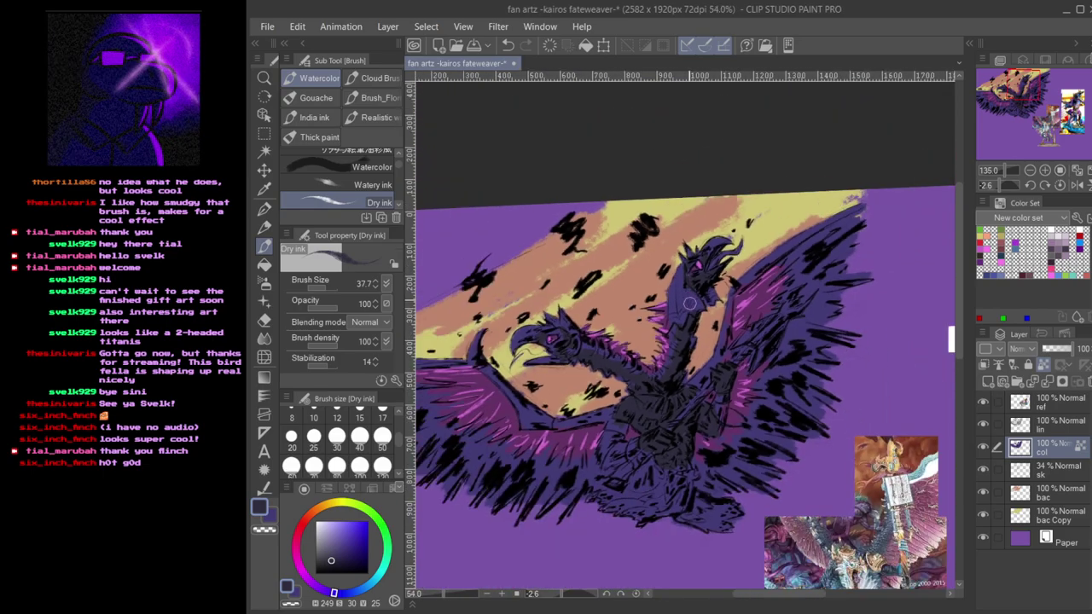
left_click_drag(819, 386, 705, 310)
scroll(744, 344, "up", 1)
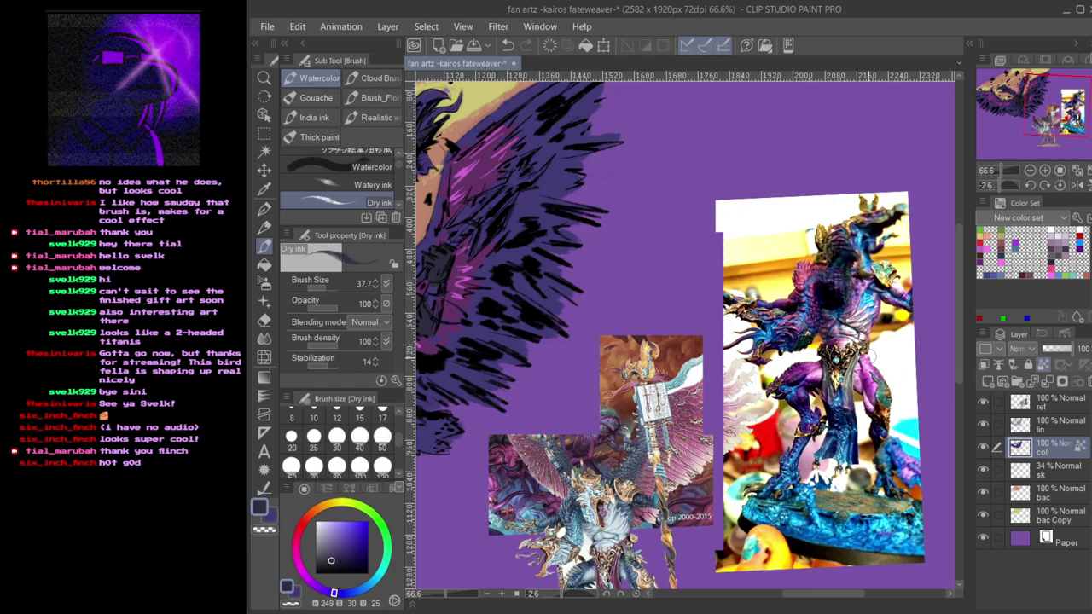
left_click(839, 521, "alt")
left_click_drag(420, 353, 710, 434)
left_click_drag(513, 401, 691, 428)
scroll(534, 362, "up", 3)
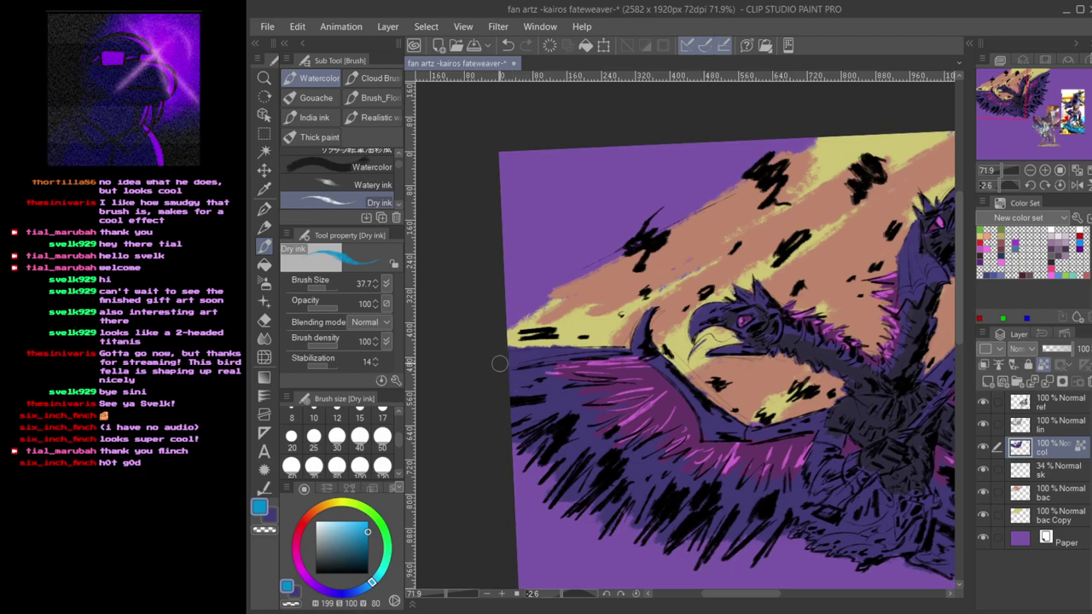
key("ctrl+z")
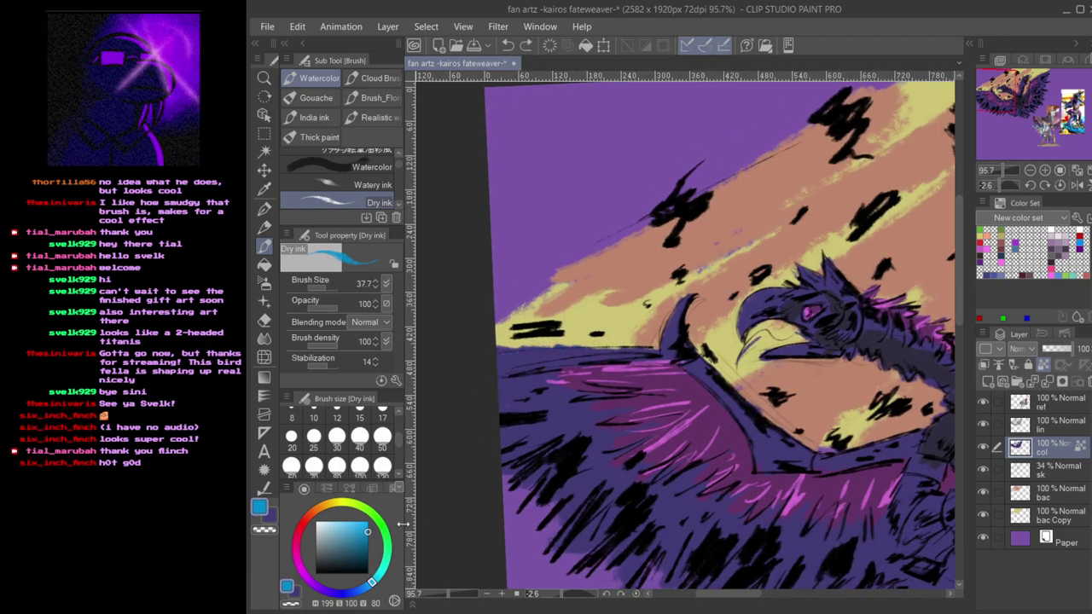
left_click_drag(369, 533, 349, 543)
- Paint the left wing's bony upper edge and hook, plus the right wing's inner arm, in muted teal with Dry ink
mouse_move(584, 341)
left_mouse_down()
mouse_move(503, 362)
mouse_move(670, 350)
mouse_move(636, 355)
mouse_move(682, 356)
mouse_move(764, 438)
left_mouse_up()
left_click_drag(759, 432, 626, 381)
mouse_move(633, 384)
left_mouse_down()
mouse_move(676, 404)
mouse_move(659, 384)
mouse_move(627, 394)
mouse_move(629, 411)
mouse_move(652, 416)
mouse_move(785, 385)
mouse_move(691, 413)
mouse_move(740, 408)
mouse_move(539, 423)
left_mouse_up()
mouse_move(682, 345)
left_mouse_down()
mouse_move(730, 296)
mouse_move(752, 198)
mouse_move(714, 299)
left_mouse_up()
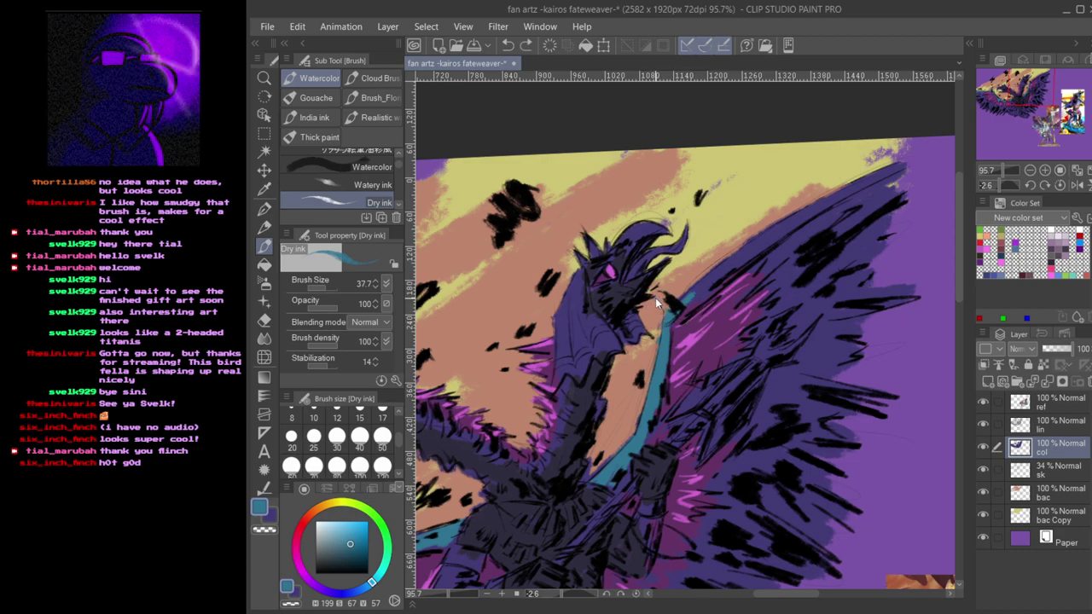
- Paint the right wing's upper edge teal up to its tip, undoing one stroke and locking the colour layer's transparent pixels
left_click_drag(657, 296, 742, 256)
left_click_drag(663, 321, 788, 225)
left_click_drag(702, 283, 837, 186)
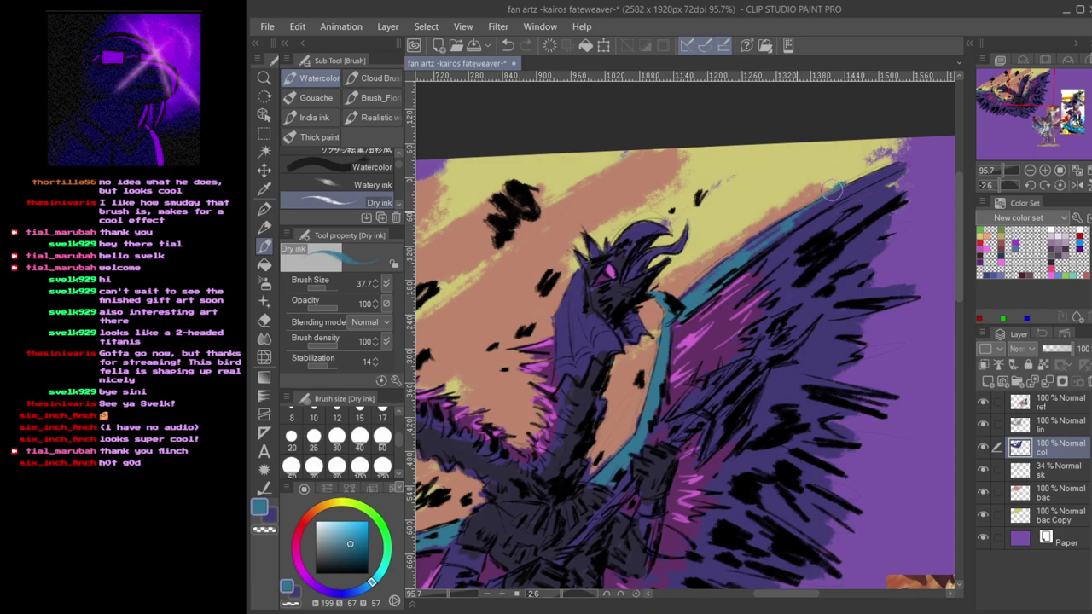
key("ctrl+z")
left_click(1043, 365)
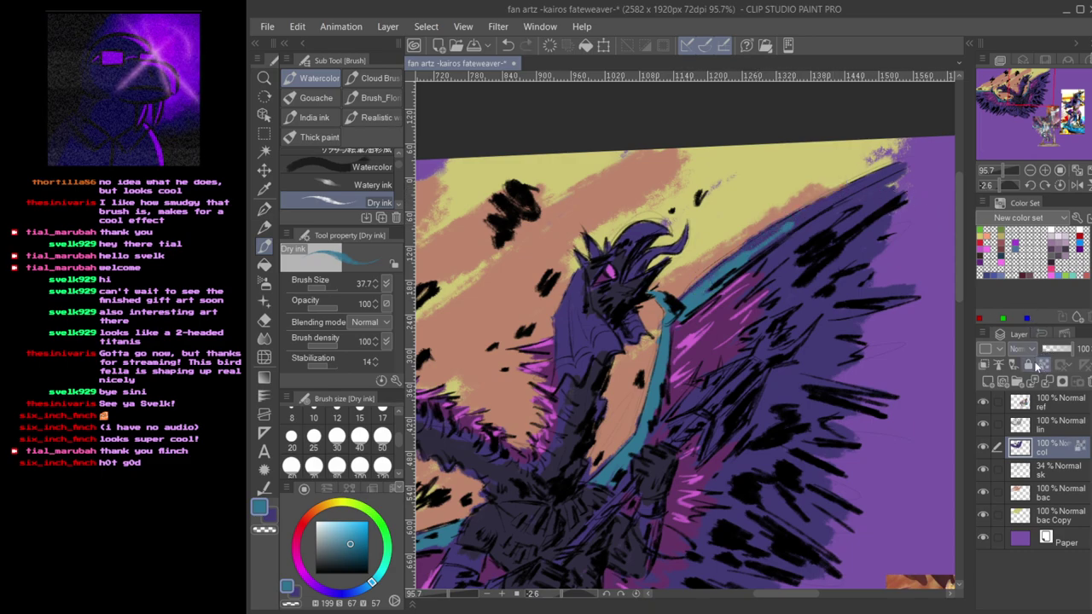
mouse_move(684, 306)
left_mouse_down()
mouse_move(721, 270)
mouse_move(781, 219)
mouse_move(744, 245)
mouse_move(900, 162)
left_mouse_up()
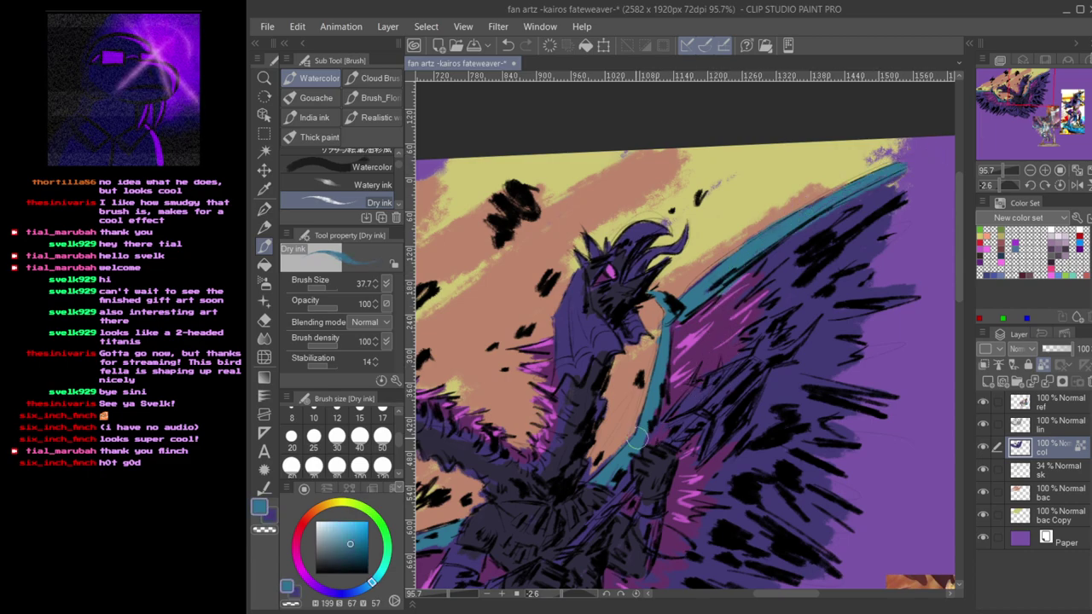
- Sample the dark greyish blue and cover the left arm down to the hand with Dry ink
left_click_drag(524, 503, 694, 344)
left_click(667, 356, "alt")
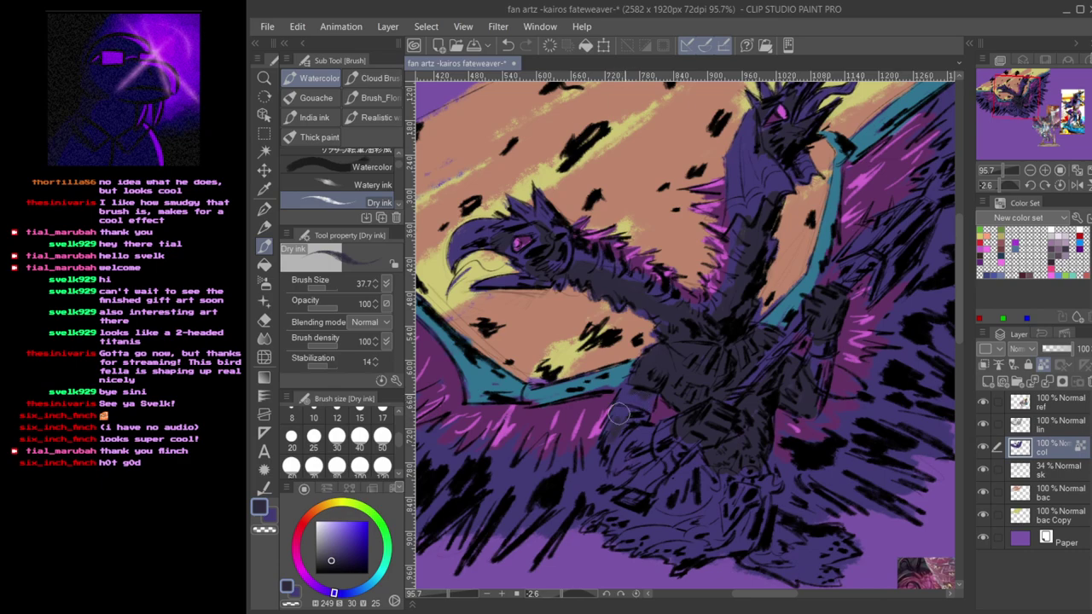
mouse_move(622, 427)
left_mouse_down()
mouse_move(634, 432)
mouse_move(632, 416)
mouse_move(646, 445)
mouse_move(625, 464)
mouse_move(642, 438)
left_mouse_up()
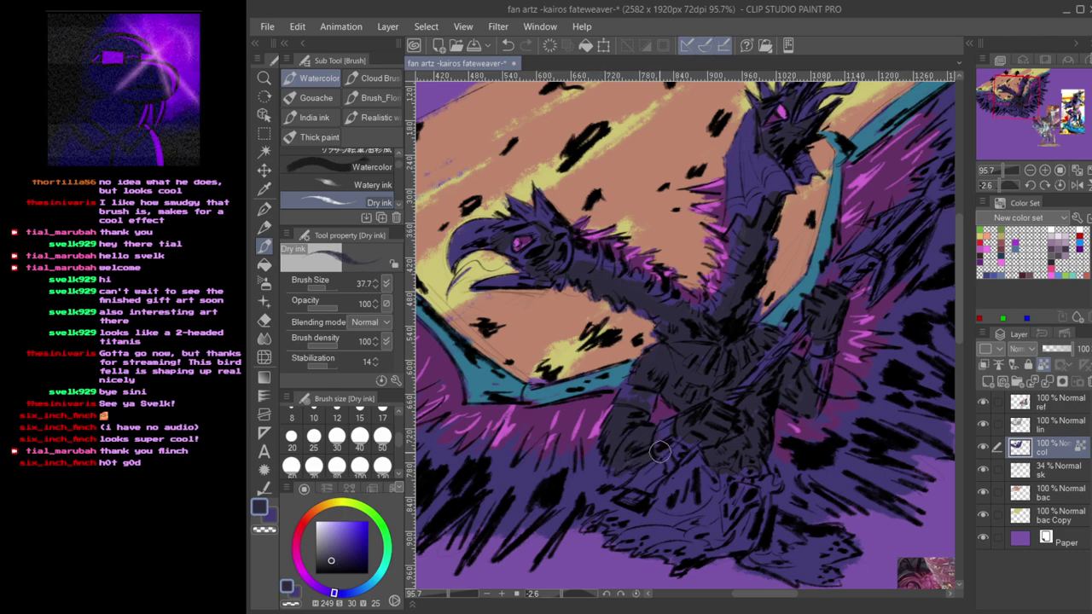
left_click_drag(734, 471, 606, 487)
left_click_drag(681, 413, 674, 397)
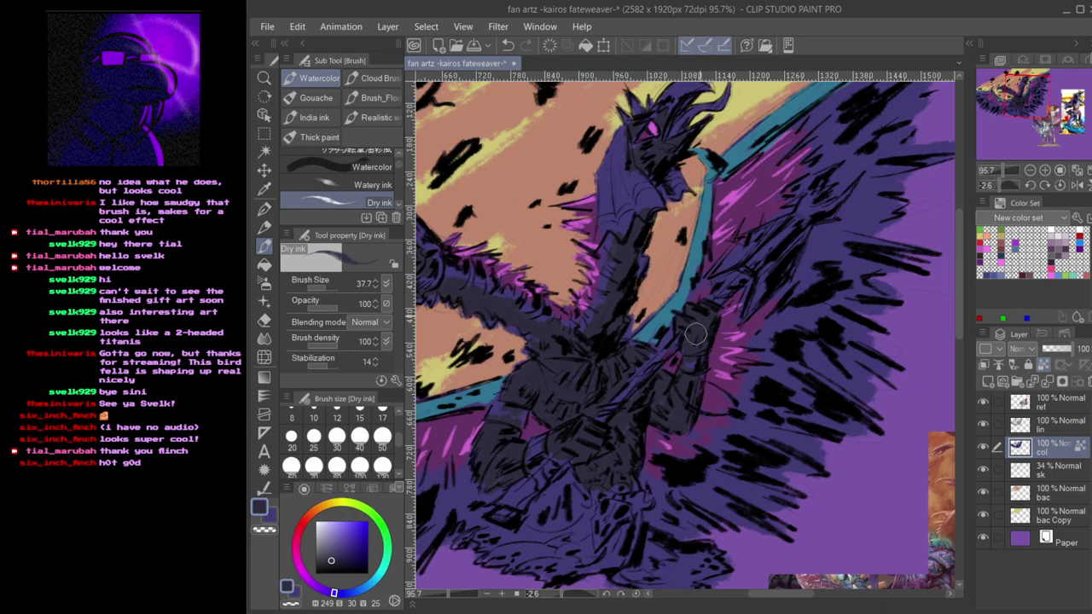
left_click_drag(624, 334, 715, 382)
- Darken the left wing's outer feathers with dark greyish blue (H 249, S 30, V 25), using Dry ink at 60.6
left_click_drag(651, 475, 766, 349)
left_click_drag(719, 417, 780, 325)
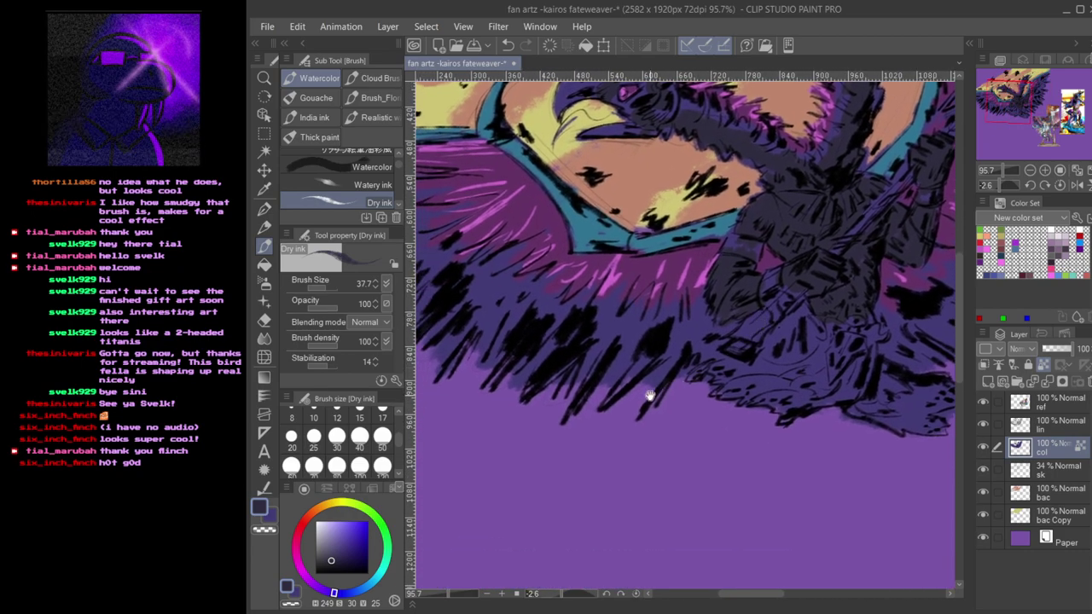
left_click_drag(656, 390, 777, 432)
left_click_drag(598, 362, 695, 428)
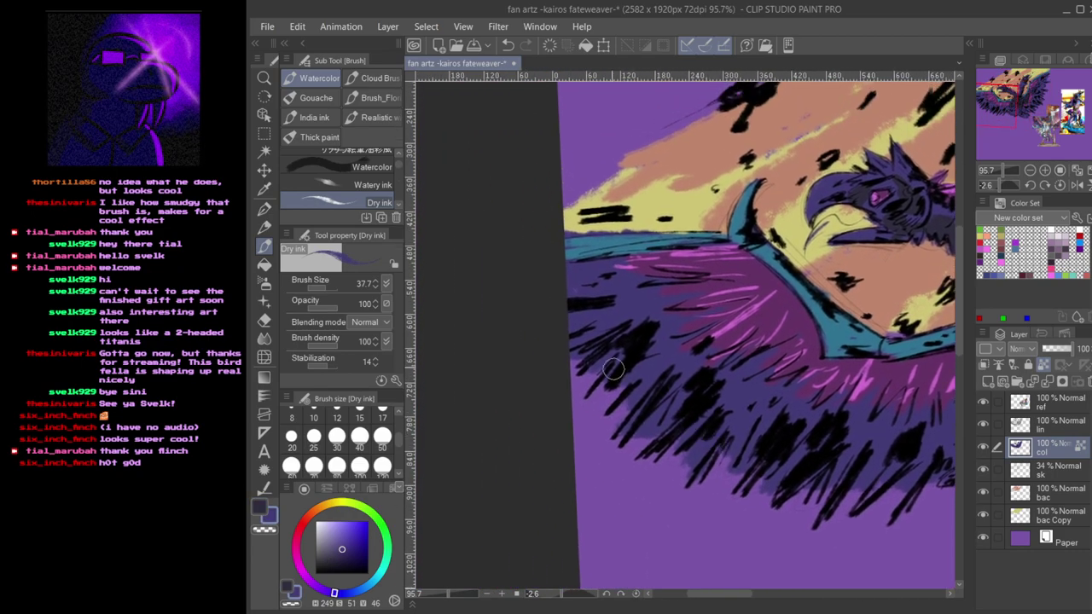
left_click_drag(559, 300, 596, 266)
mouse_move(569, 325)
left_mouse_down()
mouse_move(588, 344)
mouse_move(645, 336)
mouse_move(569, 381)
mouse_move(632, 384)
left_mouse_up()
mouse_move(592, 352)
left_mouse_down()
mouse_move(604, 325)
mouse_move(583, 301)
mouse_move(572, 269)
left_mouse_up()
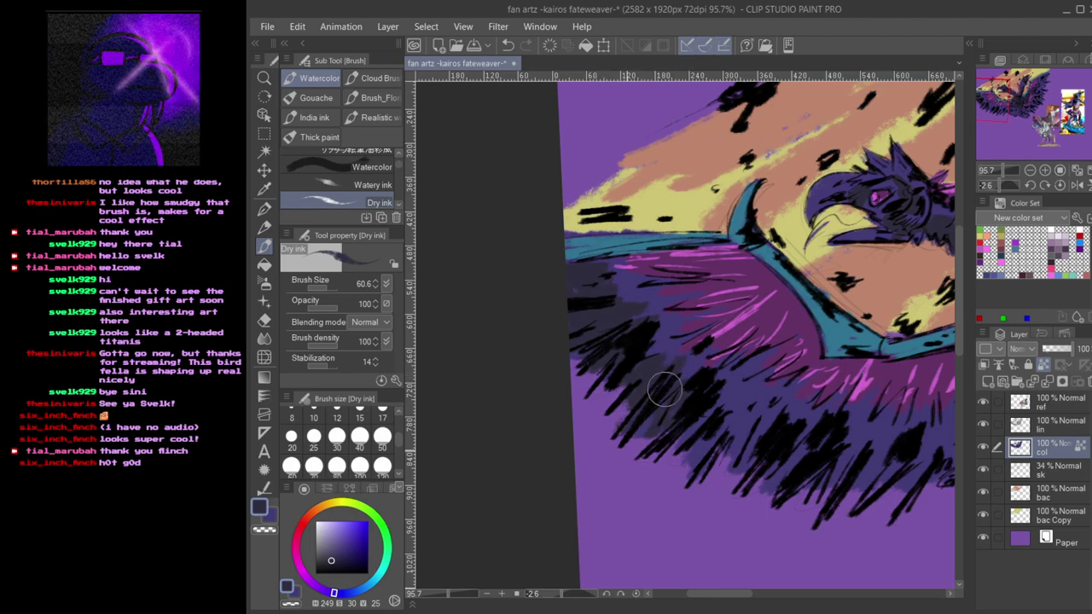
mouse_move(675, 451)
left_mouse_down()
mouse_move(712, 442)
mouse_move(720, 456)
mouse_move(762, 400)
mouse_move(730, 461)
mouse_move(758, 422)
mouse_move(790, 429)
left_mouse_up()
left_click_drag(870, 452, 612, 434)
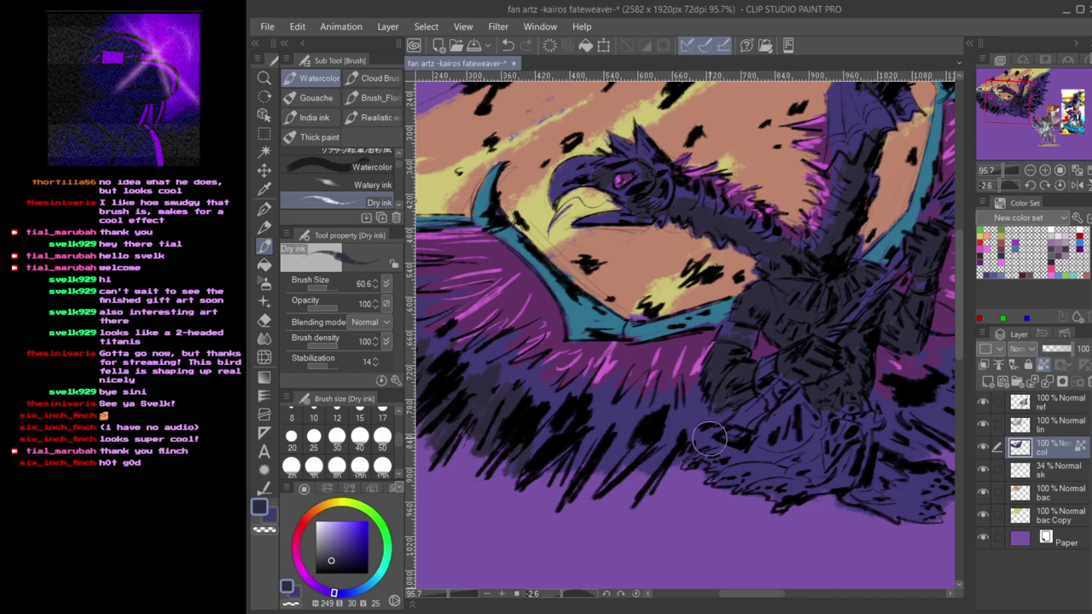
mouse_move(636, 512)
left_mouse_down()
mouse_move(545, 498)
mouse_move(529, 457)
mouse_move(557, 433)
left_mouse_up()
- Darken the lowest feathers of the right wing and sample the membrane's magenta to touch up beside the right arm
left_click_drag(750, 474, 607, 503)
mouse_move(808, 447)
left_mouse_down()
mouse_move(653, 455)
mouse_move(628, 473)
left_mouse_up()
mouse_move(564, 504)
left_mouse_down()
mouse_move(613, 511)
mouse_move(633, 489)
mouse_move(611, 482)
mouse_move(624, 499)
mouse_move(675, 491)
left_mouse_up()
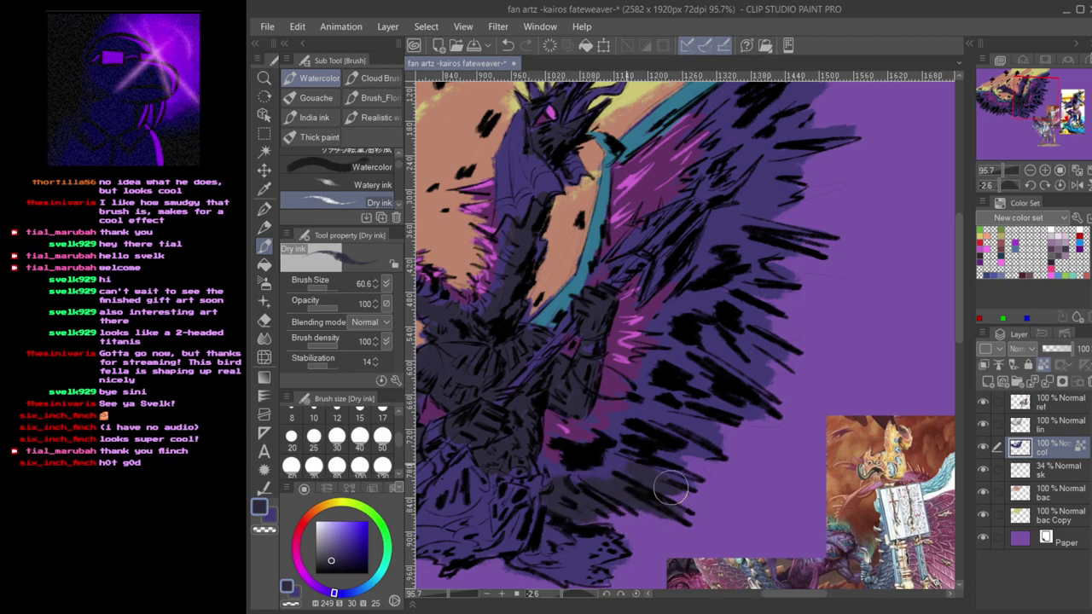
mouse_move(654, 442)
left_mouse_down()
mouse_move(732, 414)
mouse_move(708, 398)
left_mouse_up()
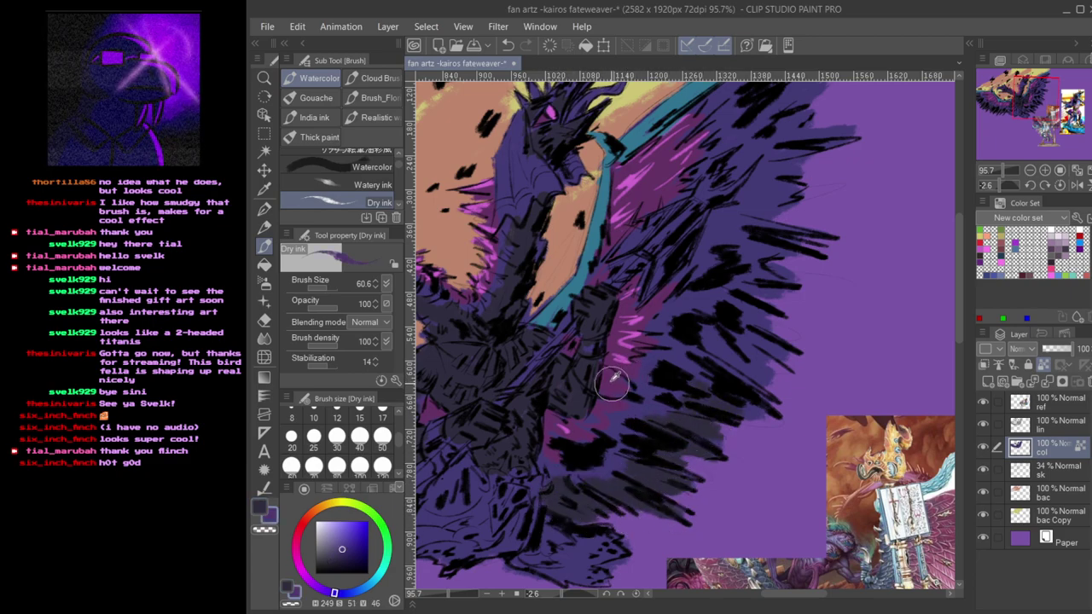
left_click(613, 384, "alt")
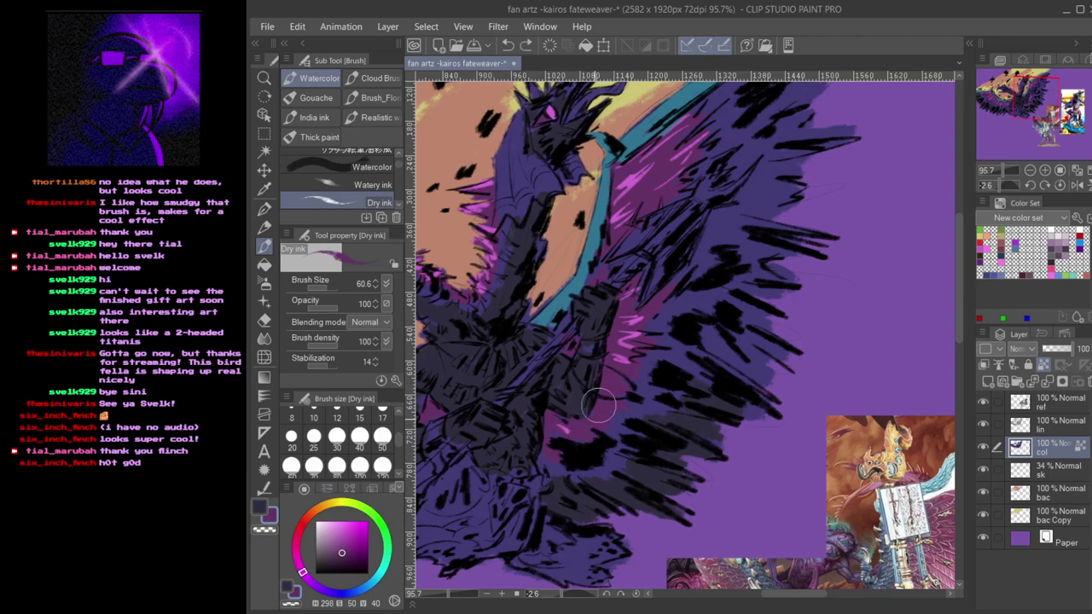
- Resample the dark greyish blue and darken the right wing's remaining outer feathers up to the wing tip
left_click(685, 417, "alt")
mouse_move(708, 378)
left_mouse_down()
mouse_move(734, 408)
mouse_move(770, 417)
left_mouse_up()
mouse_move(718, 339)
left_mouse_down()
mouse_move(788, 378)
mouse_move(747, 334)
mouse_move(707, 332)
mouse_move(777, 340)
left_mouse_up()
left_click_drag(720, 303, 746, 311)
mouse_move(738, 269)
left_mouse_down()
mouse_move(770, 256)
mouse_move(743, 343)
mouse_move(735, 325)
mouse_move(681, 335)
mouse_move(711, 342)
mouse_move(673, 341)
mouse_move(776, 252)
mouse_move(729, 258)
mouse_move(715, 316)
mouse_move(758, 294)
mouse_move(726, 232)
mouse_move(766, 183)
mouse_move(683, 208)
mouse_move(720, 180)
mouse_move(747, 223)
mouse_move(724, 233)
mouse_move(749, 232)
mouse_move(769, 214)
mouse_move(757, 206)
mouse_move(729, 277)
left_mouse_up()
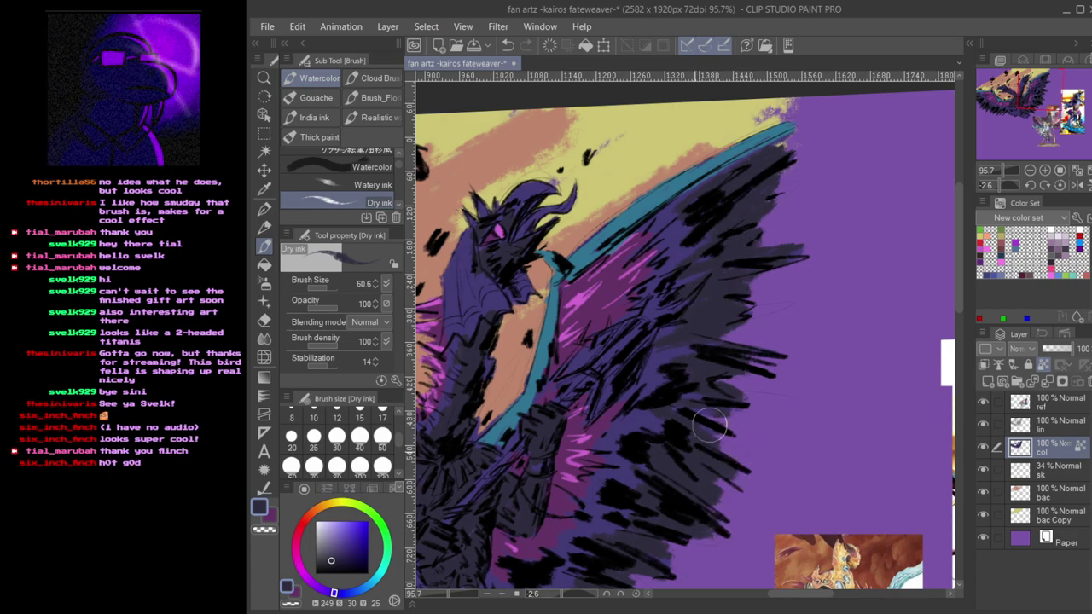
key("p")
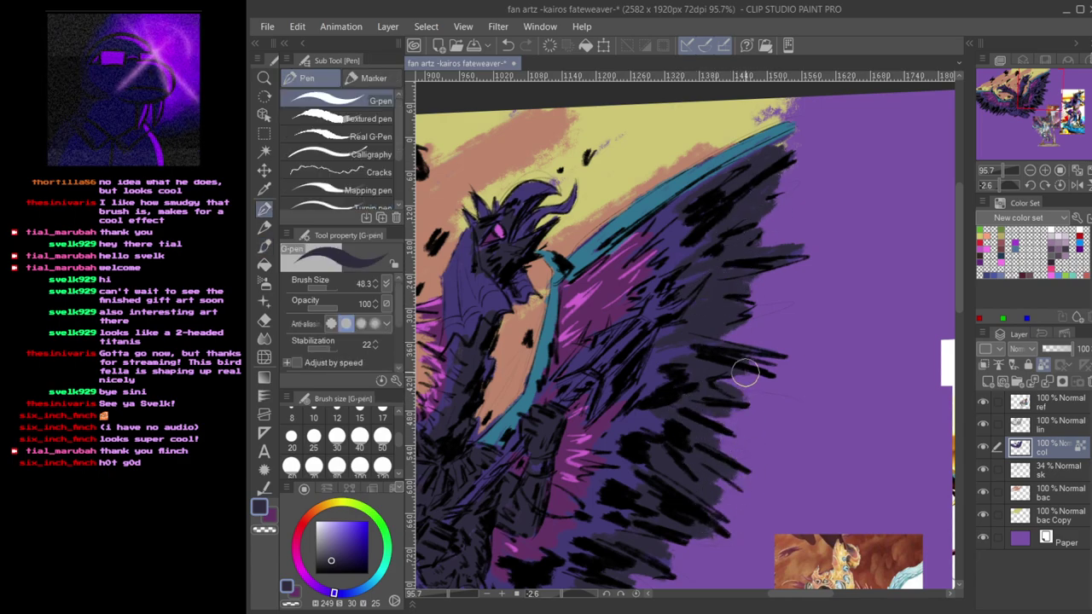
key("b")
mouse_move(589, 382)
left_mouse_down()
mouse_move(750, 331)
mouse_move(802, 356)
left_mouse_up()
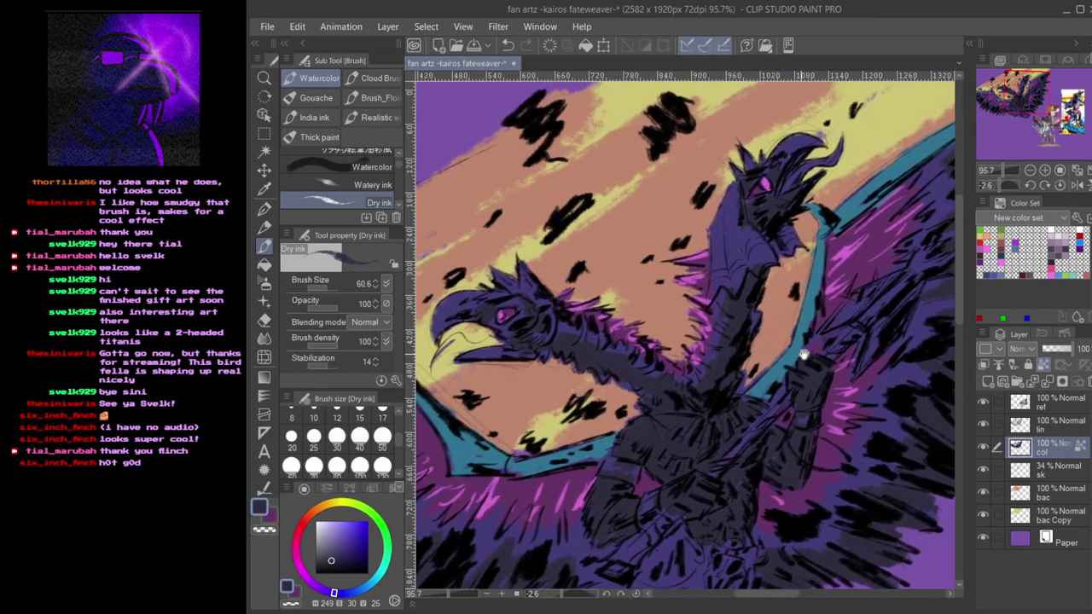
left_click_drag(683, 365, 770, 325)
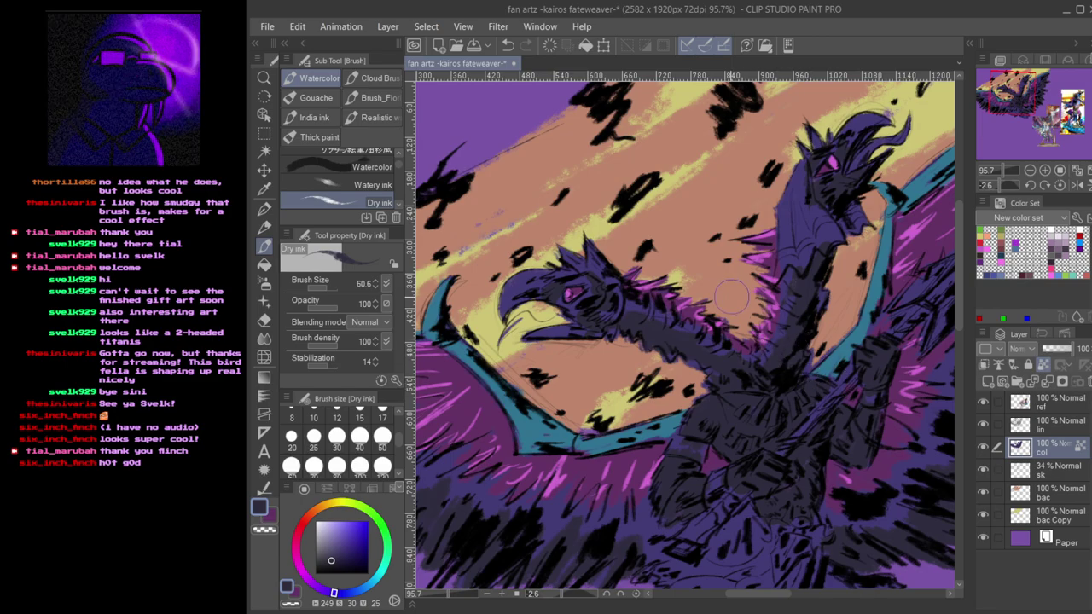
scroll(775, 289, "down", 5)
scroll(748, 338, "up", 4)
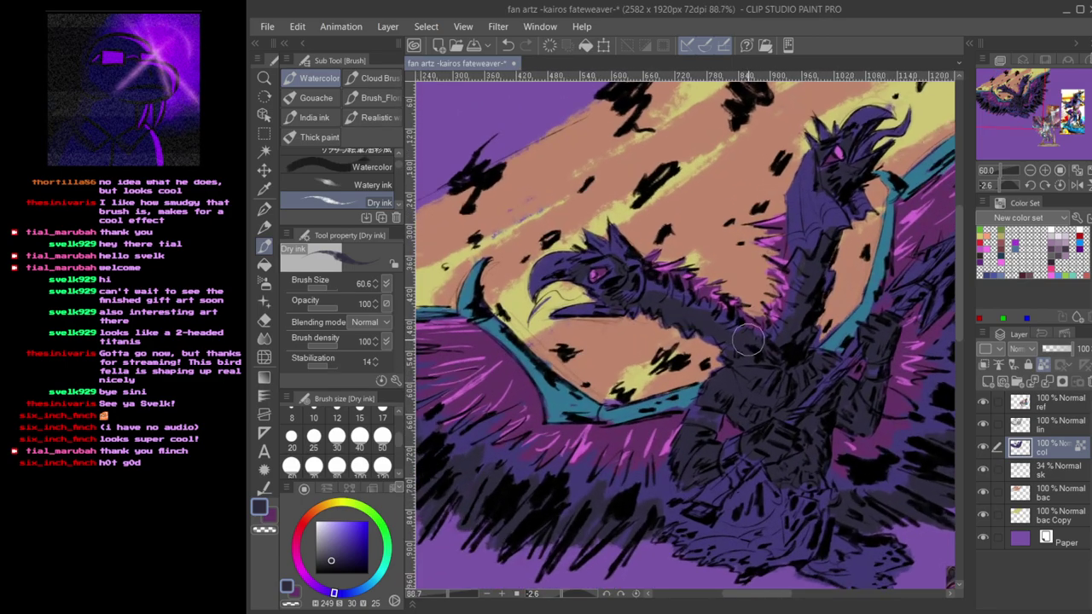
scroll(699, 300, "down", 3)
left_click_drag(771, 360, 735, 369)
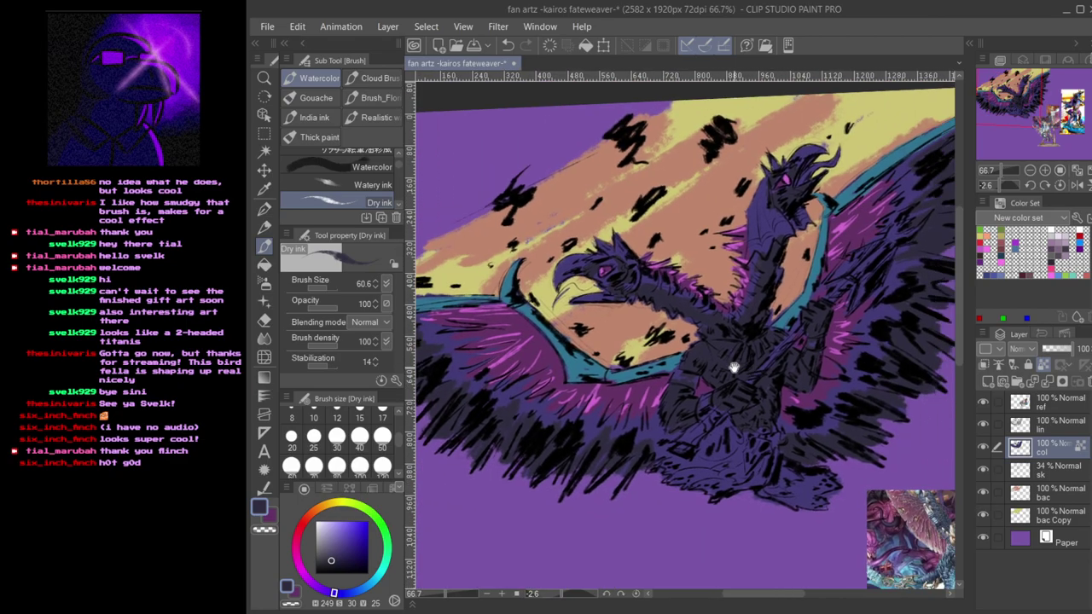
- Examine the painted miniature's heads and beaks in the reference photo beside the drawing
scroll(588, 271, "up", 4)
scroll(815, 271, "down", 5)
left_click_drag(867, 361, 553, 410)
left_click_drag(779, 383, 666, 399)
scroll(666, 400, "up", 5)
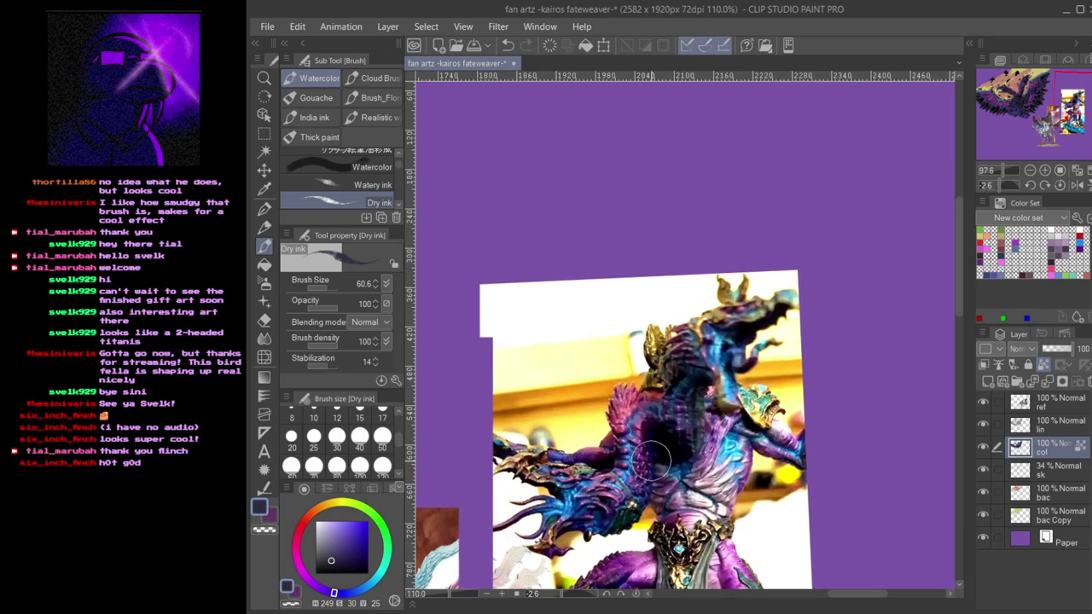
scroll(648, 465, "down", 5)
scroll(672, 341, "up", 4)
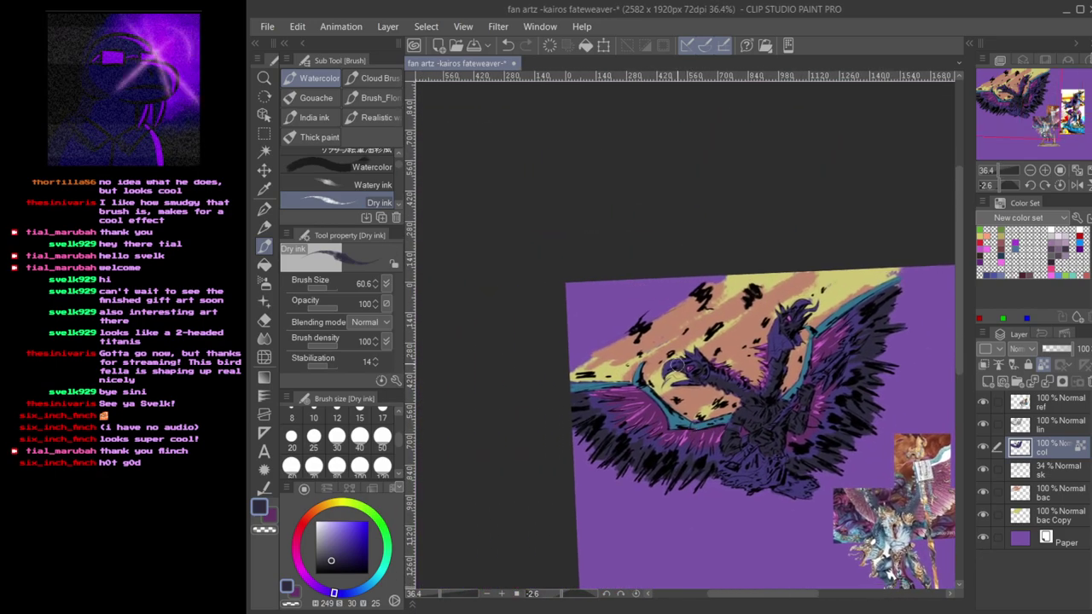
- Colour the left head's upper and lower beak muted tan (H 32, S 36, V 66), using Dry ink at 60.6
scroll(674, 345, "up", 4)
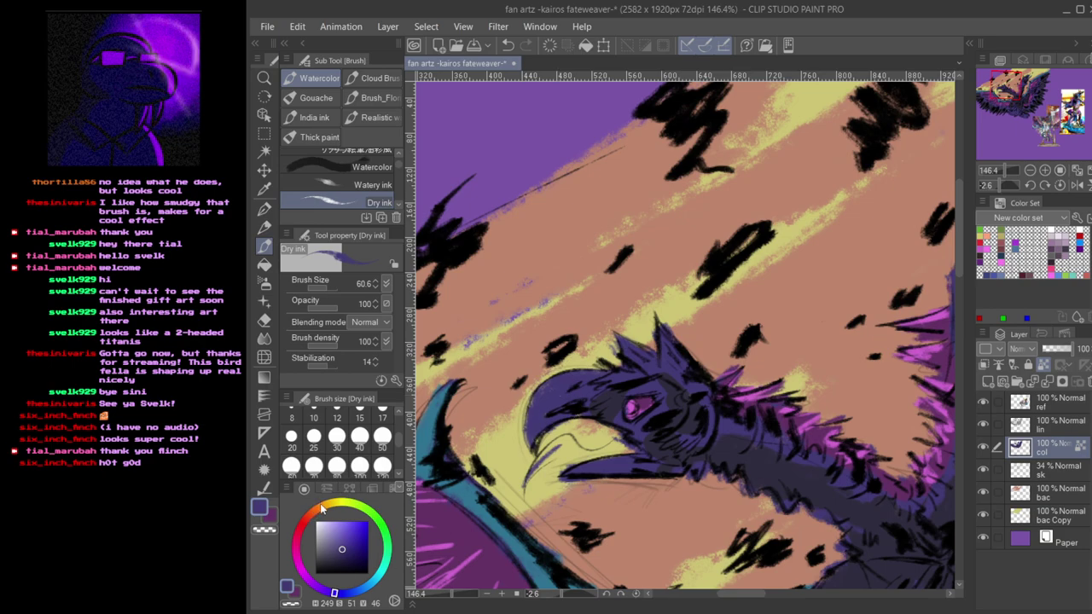
left_click(321, 508)
left_click(334, 532)
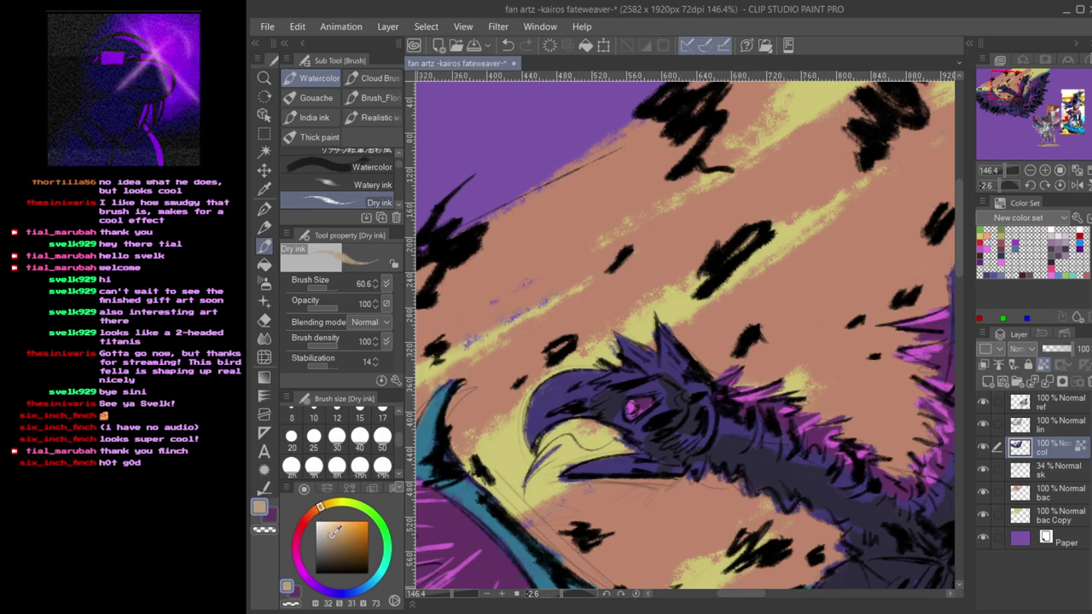
left_click(334, 538)
left_click_drag(529, 439, 536, 407)
mouse_move(527, 450)
left_mouse_down()
mouse_move(569, 383)
mouse_move(595, 370)
mouse_move(538, 391)
mouse_move(588, 370)
mouse_move(561, 389)
mouse_move(565, 414)
left_mouse_up()
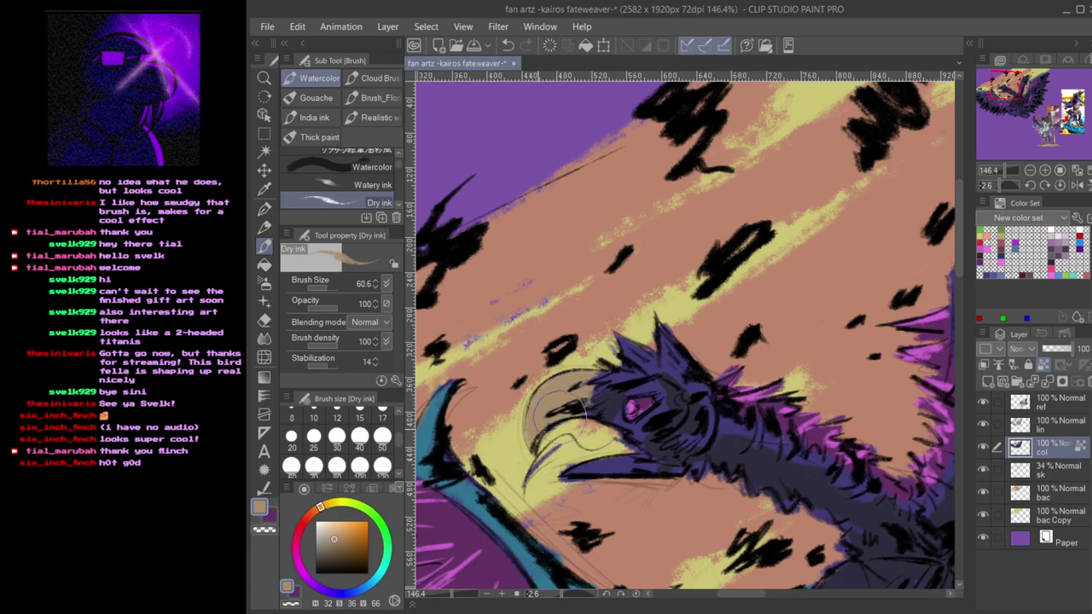
mouse_move(629, 461)
left_mouse_down()
mouse_move(560, 470)
mouse_move(633, 464)
mouse_move(601, 456)
left_mouse_up()
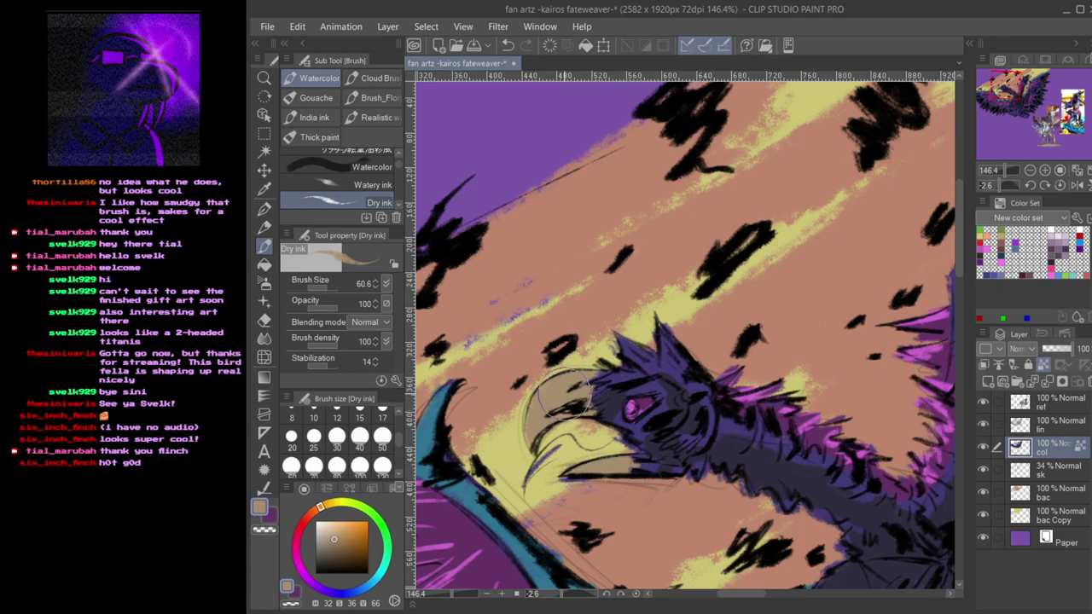
- Cover the right head's upper and lower beak with the same muted tan
scroll(716, 452, "down", 3)
left_click_drag(716, 452, 630, 437)
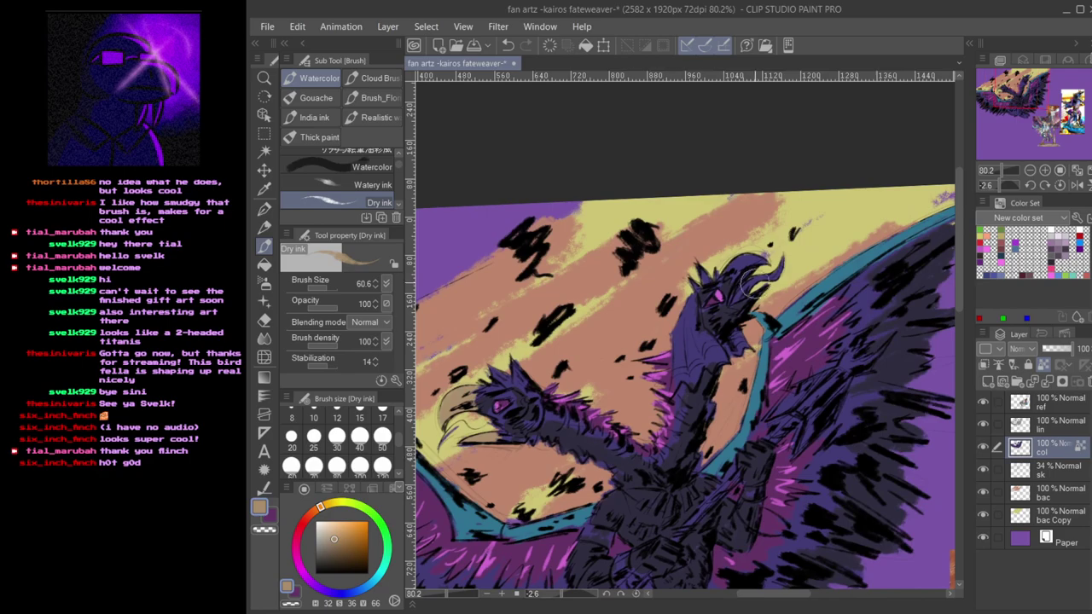
scroll(768, 255, "up", 4)
mouse_move(760, 261)
left_mouse_down()
mouse_move(694, 268)
mouse_move(709, 260)
mouse_move(703, 310)
mouse_move(725, 264)
mouse_move(753, 266)
mouse_move(749, 343)
mouse_move(704, 365)
mouse_move(768, 320)
mouse_move(712, 362)
mouse_move(658, 433)
mouse_move(678, 370)
mouse_move(734, 318)
mouse_move(715, 339)
left_mouse_up()
- Colour the right head's inner mouth and curling tongue dull reddish brown (H 345, S 27, V 41), using Dry ink at 32.0
left_click(669, 345, "alt")
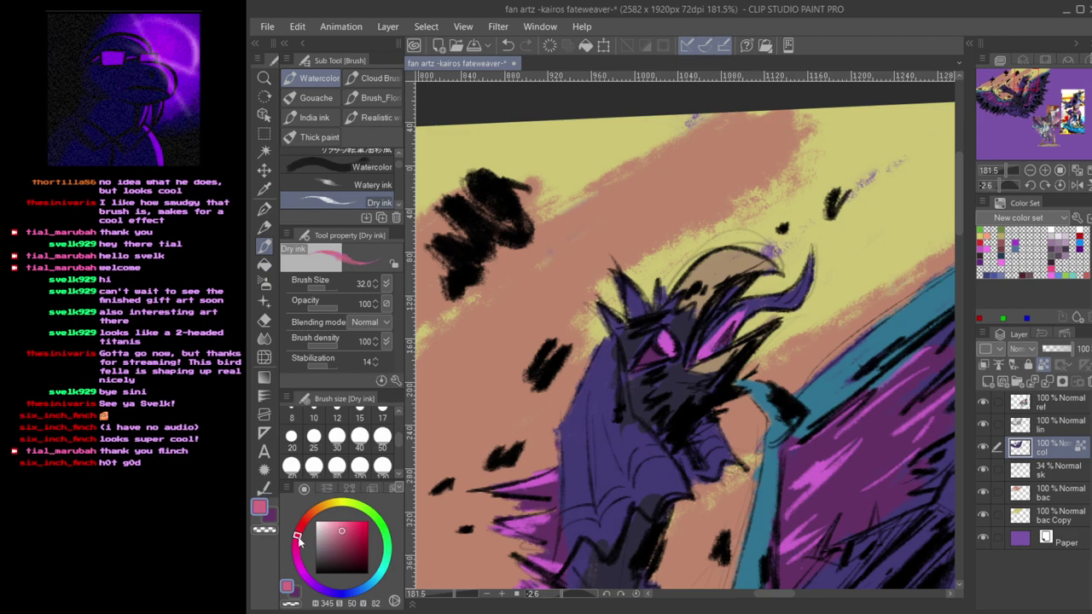
left_click_drag(340, 533, 336, 538)
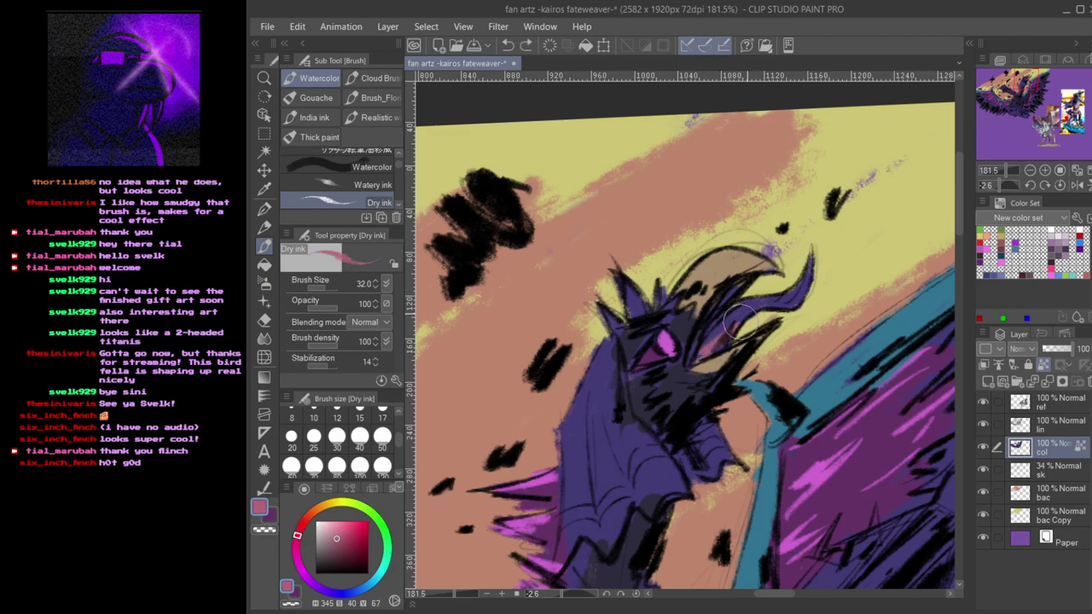
left_click(725, 295, "alt")
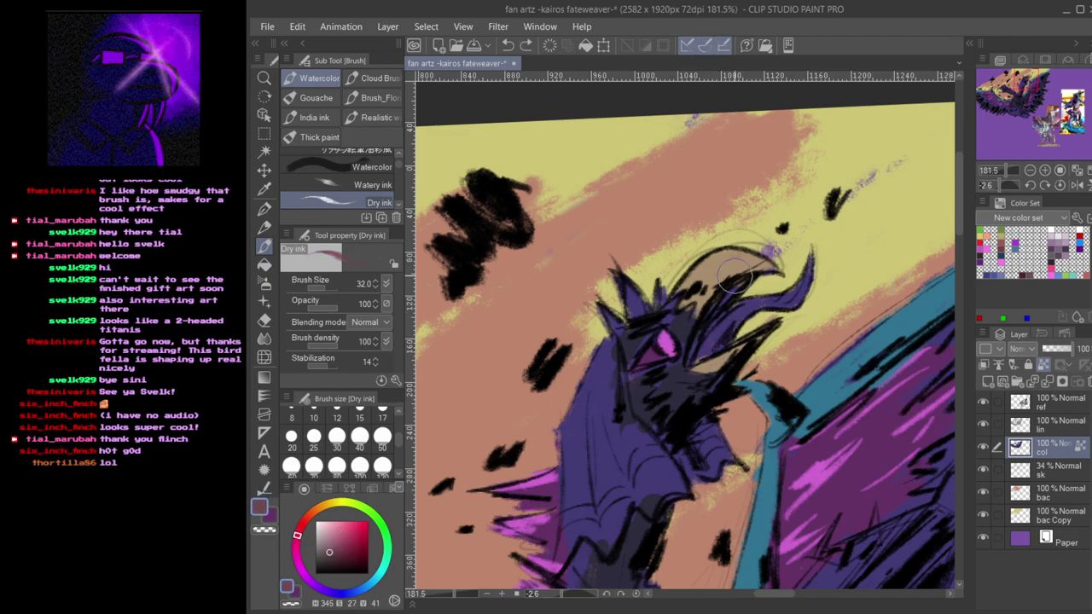
mouse_move(729, 324)
left_mouse_down()
mouse_move(787, 259)
mouse_move(811, 256)
mouse_move(814, 270)
mouse_move(816, 250)
mouse_move(743, 303)
left_mouse_up()
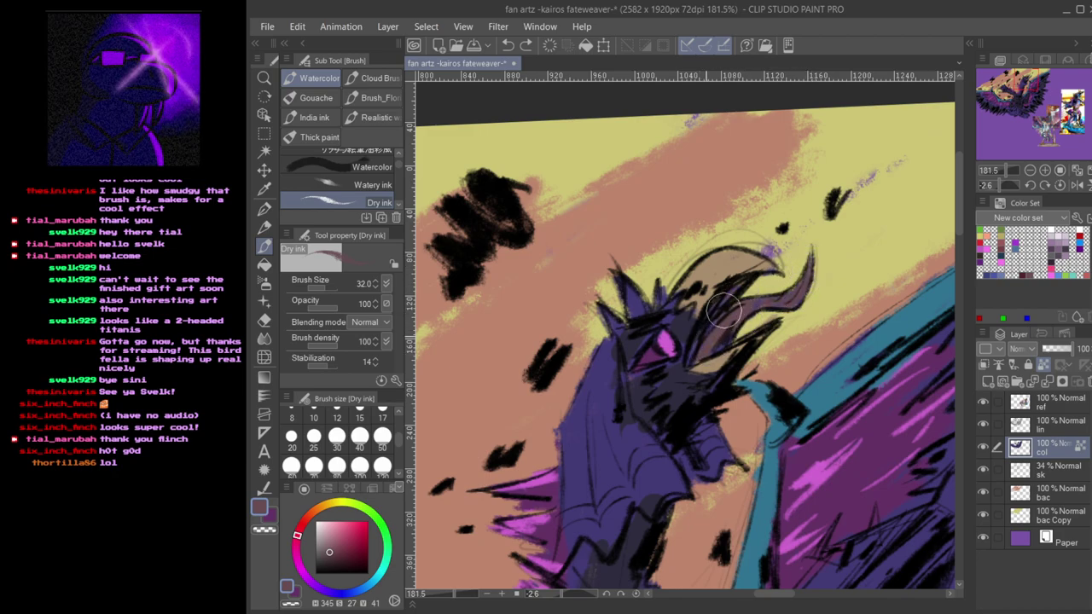
- Fill the left head's tongue with the same dull reddish brown
scroll(802, 304, "down", 4)
left_click_drag(606, 461, 739, 343)
left_click_drag(520, 401, 688, 414)
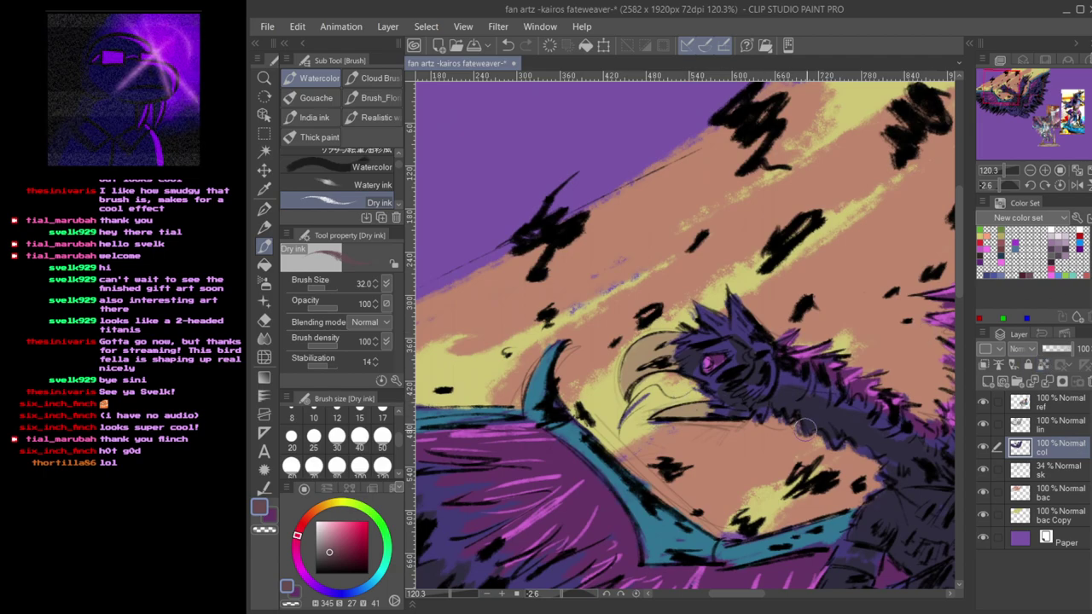
scroll(650, 457, "up", 3)
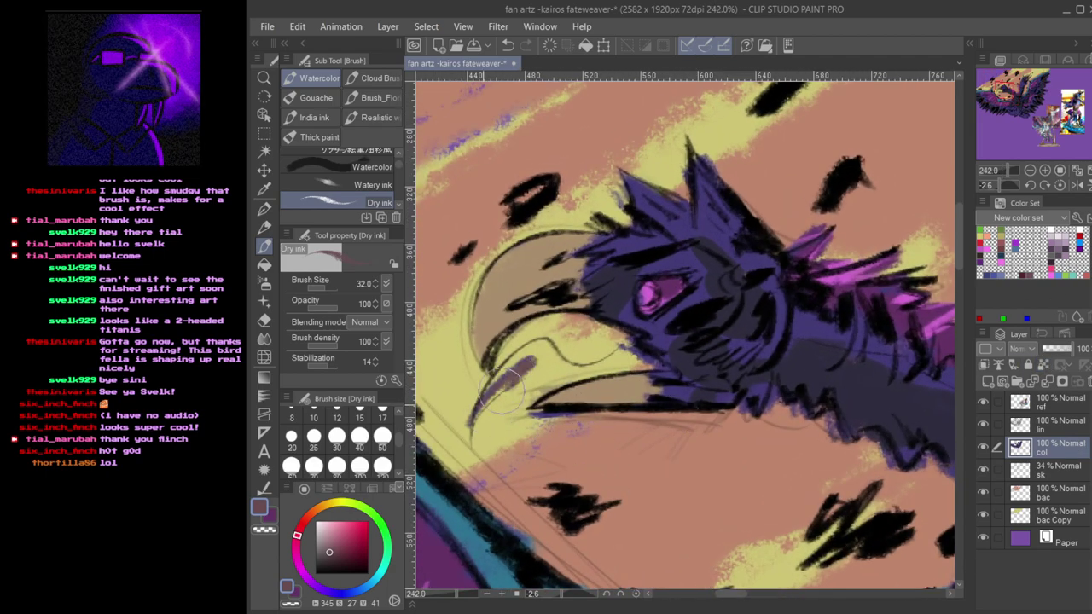
mouse_move(475, 424)
left_mouse_down()
mouse_move(537, 350)
mouse_move(522, 360)
mouse_move(648, 358)
mouse_move(653, 380)
mouse_move(615, 358)
mouse_move(631, 350)
mouse_move(564, 369)
mouse_move(533, 354)
mouse_move(602, 362)
left_mouse_up()
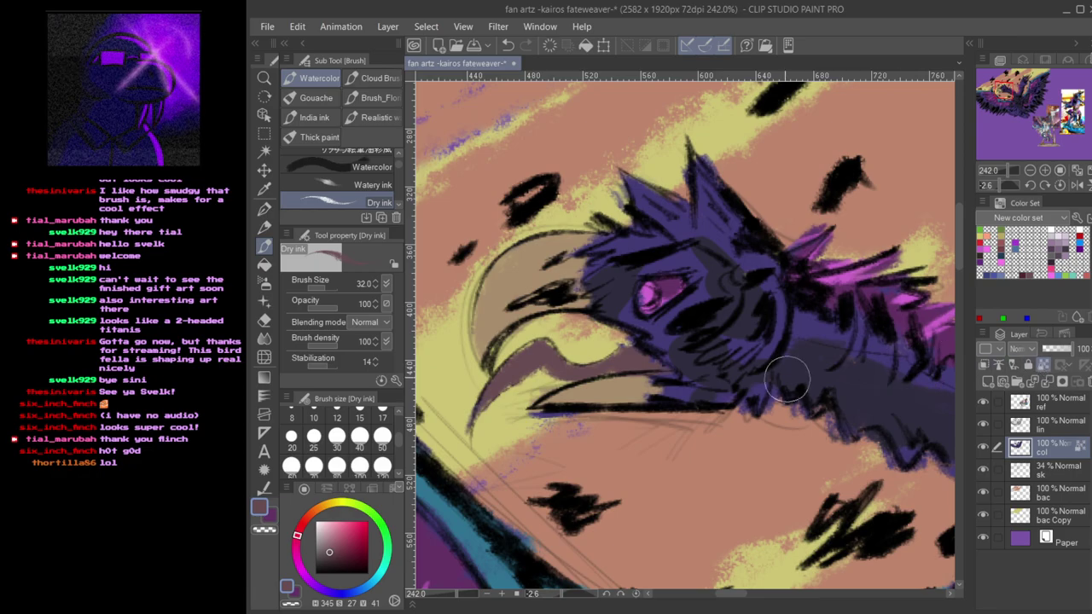
- Sample the wing edge's teal as the main colour and the left beak's tan as the sub colour
scroll(724, 392, "down", 2)
scroll(724, 401, "down", 3)
left_click_drag(858, 444, 670, 335)
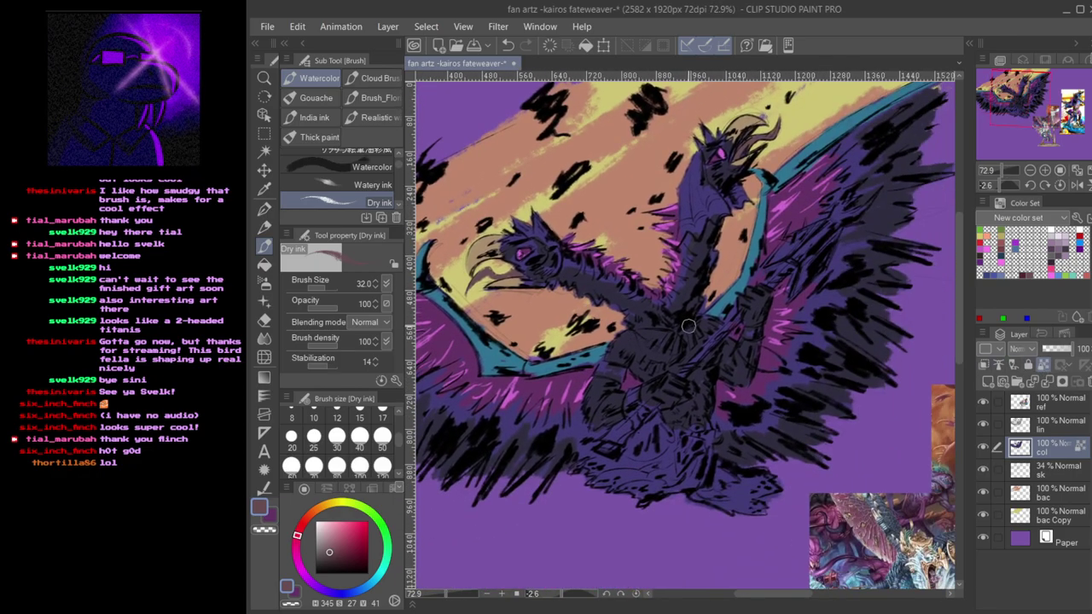
left_click_drag(778, 409, 591, 362)
mouse_move(798, 423)
left_mouse_down()
mouse_move(646, 406)
mouse_move(627, 380)
mouse_move(818, 443)
left_mouse_up()
left_click(752, 332, "alt")
key("x")
left_click(502, 287, "alt")
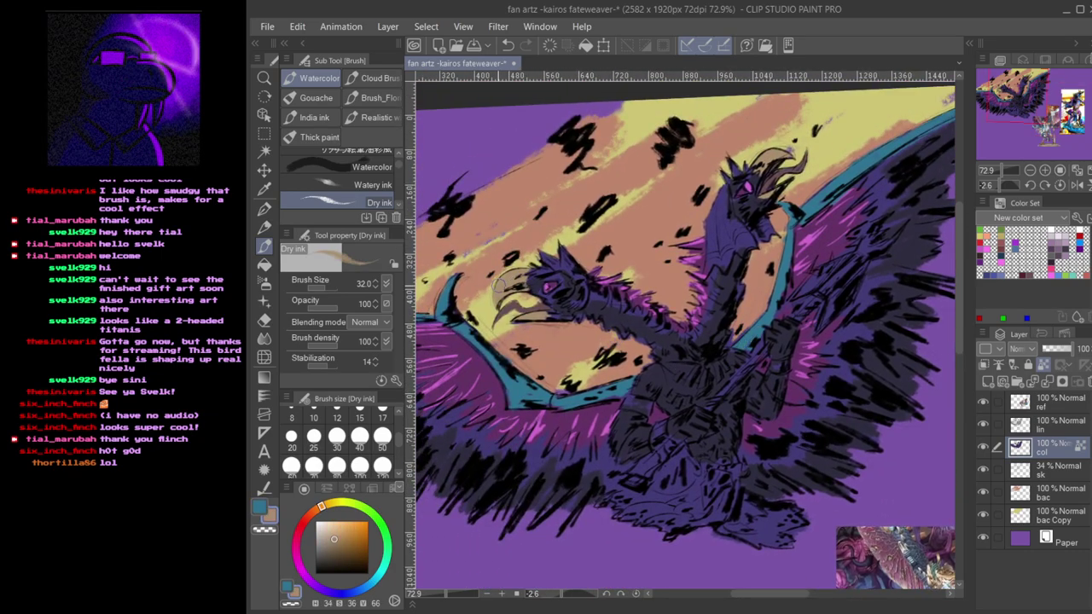
- Colour the staff's shaft between and below the hands with teal (H 199, S 67, V 57)
key("x")
mouse_move(672, 433)
left_mouse_down()
mouse_move(587, 405)
mouse_move(589, 375)
mouse_move(533, 426)
left_mouse_up()
scroll(586, 405, "up", 5)
mouse_move(602, 355)
left_mouse_down()
mouse_move(650, 320)
mouse_move(556, 416)
left_mouse_up()
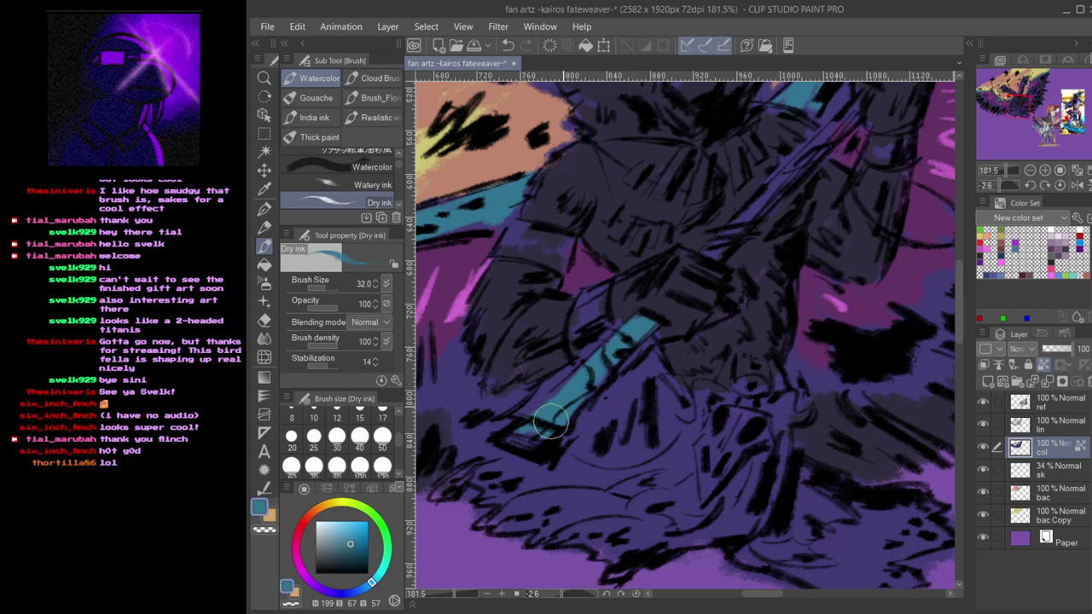
mouse_move(693, 247)
left_mouse_down()
mouse_move(575, 415)
mouse_move(697, 315)
left_mouse_up()
key("ctrl+z")
mouse_move(628, 396)
left_mouse_down()
mouse_move(684, 331)
mouse_move(616, 404)
mouse_move(688, 314)
left_mouse_up()
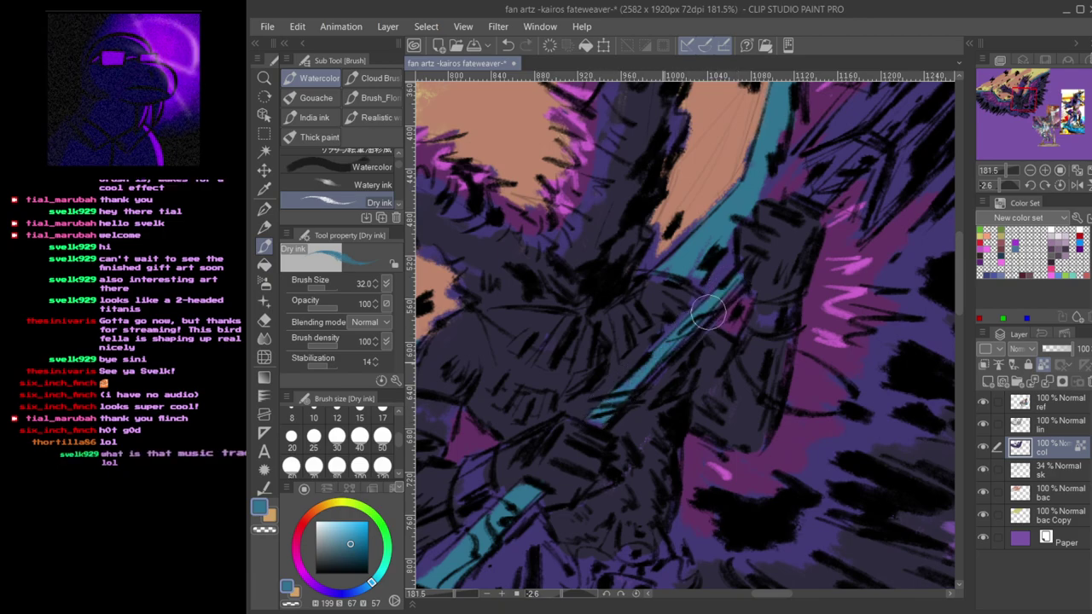
left_click_drag(717, 315, 643, 416)
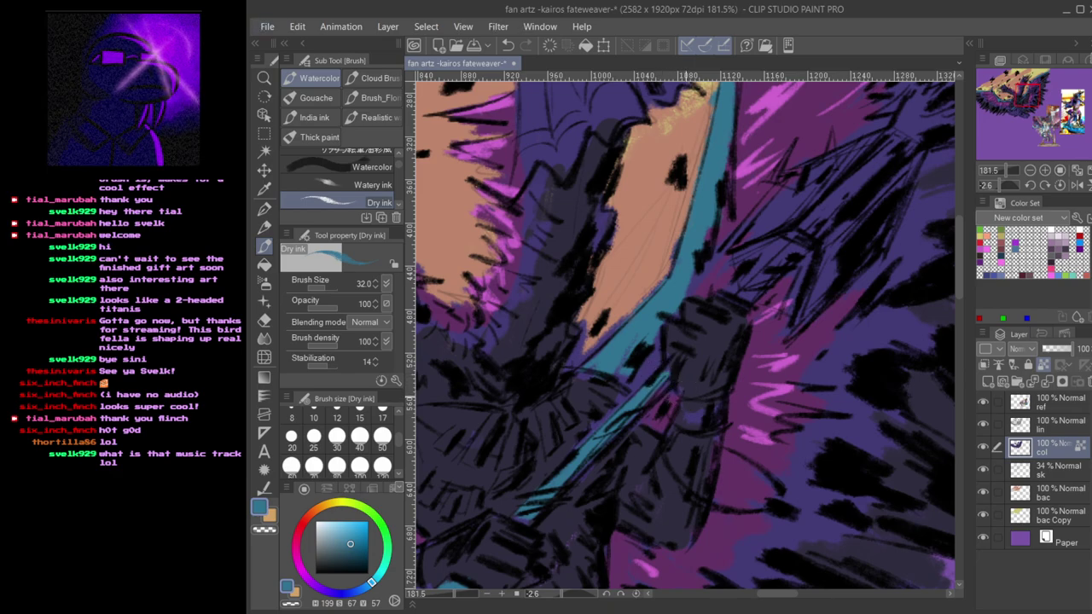
- Colour the staff's ornate head and its spikes golden tan (H 34, S 51, V 82), using Dry ink at 32.0
key("alt+Tab")
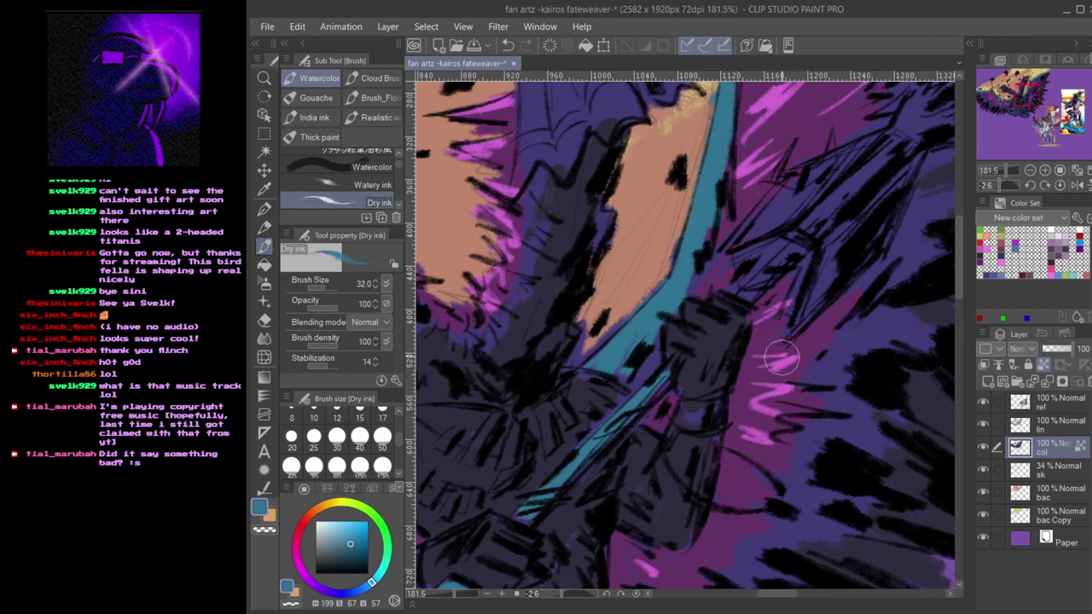
scroll(768, 358, "up", 3)
mouse_move(755, 345)
left_mouse_down()
mouse_move(737, 366)
mouse_move(793, 308)
left_mouse_up()
left_click_drag(868, 218, 762, 321)
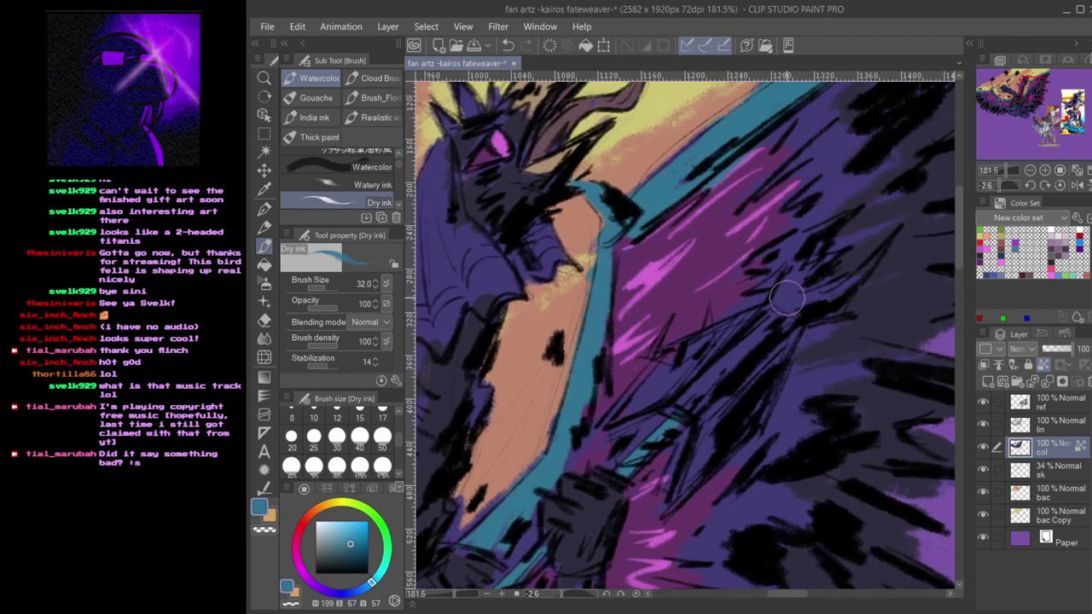
mouse_move(691, 394)
left_mouse_down()
mouse_move(722, 386)
mouse_move(758, 341)
mouse_move(738, 388)
mouse_move(765, 370)
mouse_move(766, 388)
mouse_move(717, 432)
mouse_move(714, 420)
mouse_move(696, 447)
mouse_move(693, 427)
mouse_move(681, 463)
mouse_move(703, 465)
mouse_move(694, 482)
mouse_move(757, 403)
mouse_move(784, 342)
mouse_move(779, 321)
mouse_move(642, 420)
mouse_move(613, 420)
mouse_move(619, 410)
mouse_move(672, 347)
mouse_move(729, 327)
mouse_move(672, 370)
mouse_move(654, 402)
mouse_move(689, 360)
mouse_move(621, 434)
mouse_move(628, 448)
mouse_move(680, 434)
mouse_move(650, 484)
mouse_move(678, 459)
left_mouse_up()
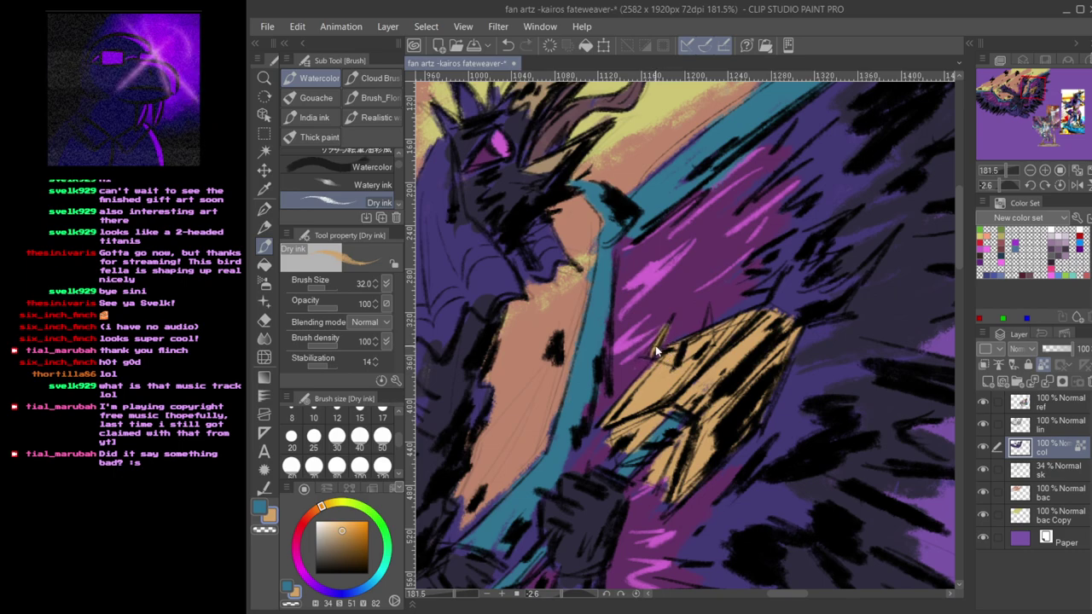
mouse_move(652, 350)
left_mouse_down()
mouse_move(662, 336)
mouse_move(711, 331)
left_mouse_up()
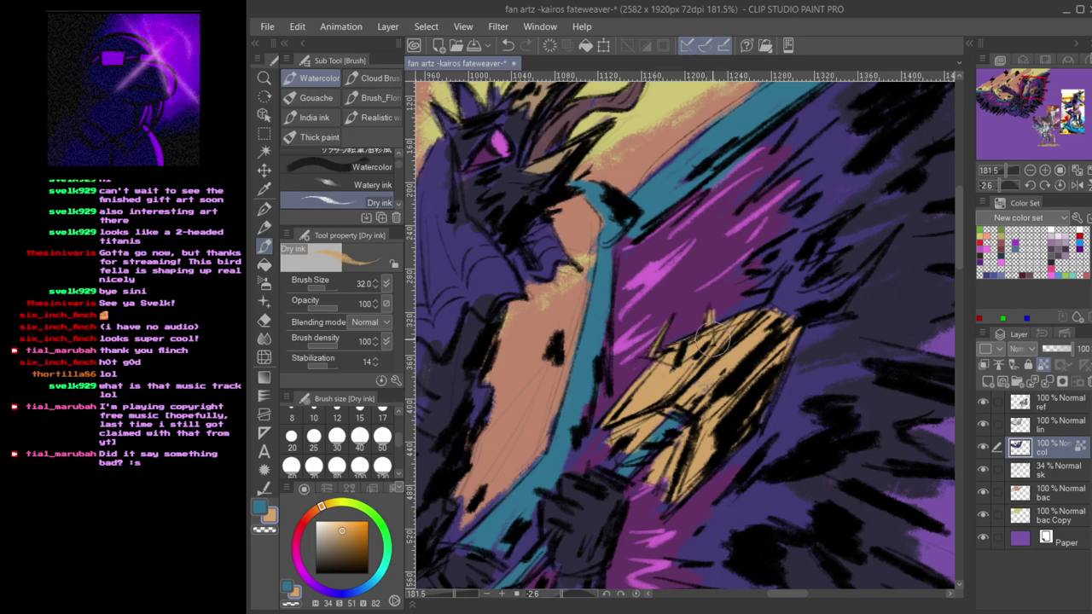
mouse_move(768, 262)
left_mouse_down()
mouse_move(850, 212)
mouse_move(824, 248)
mouse_move(770, 283)
mouse_move(826, 260)
mouse_move(775, 294)
mouse_move(781, 313)
mouse_move(799, 314)
mouse_move(860, 278)
mouse_move(893, 239)
mouse_move(837, 304)
mouse_move(846, 285)
mouse_move(824, 300)
mouse_move(847, 277)
left_mouse_up()
left_click_drag(802, 323, 958, 141)
- Colour both wrist cuffs and the left upper-arm band with the golden tan
mouse_move(738, 382)
left_mouse_down()
mouse_move(794, 350)
mouse_move(778, 360)
mouse_move(802, 356)
mouse_move(772, 363)
left_mouse_up()
left_click_drag(689, 466, 807, 346)
mouse_move(653, 419)
left_mouse_down()
mouse_move(740, 439)
mouse_move(697, 458)
mouse_move(682, 443)
mouse_move(691, 416)
mouse_move(698, 439)
mouse_move(710, 422)
left_mouse_up()
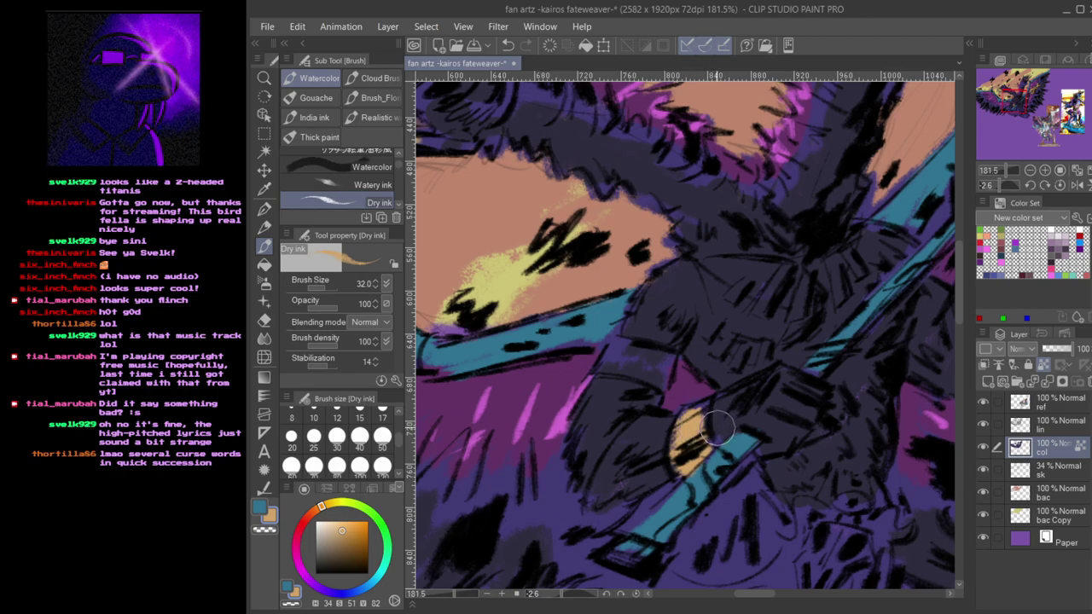
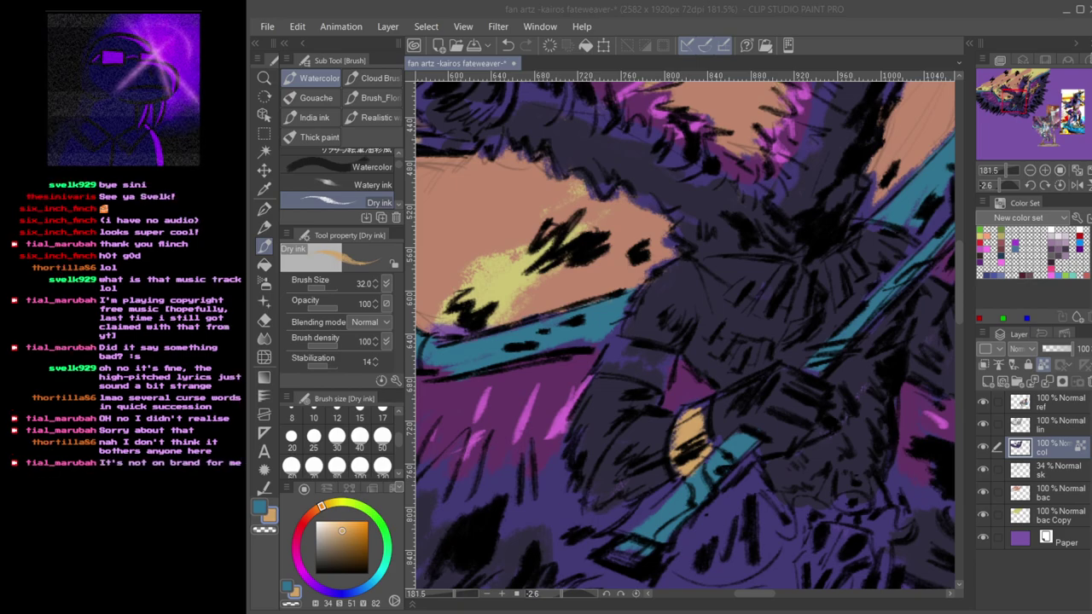
left_click(1055, 305)
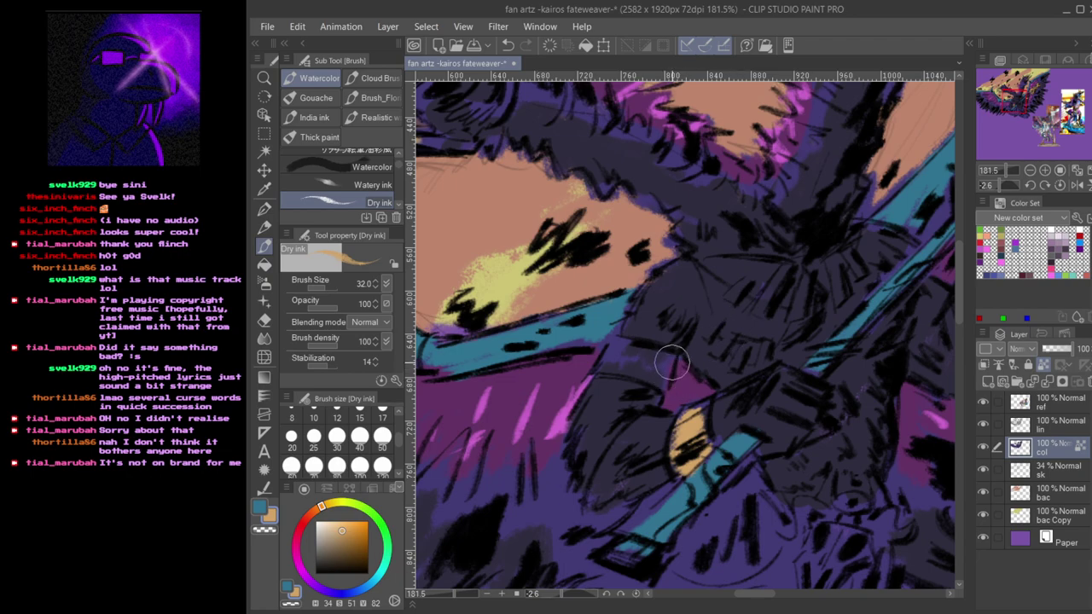
mouse_move(669, 362)
left_mouse_down()
mouse_move(658, 379)
mouse_move(629, 358)
mouse_move(610, 365)
mouse_move(631, 350)
mouse_move(665, 362)
mouse_move(652, 357)
left_mouse_up()
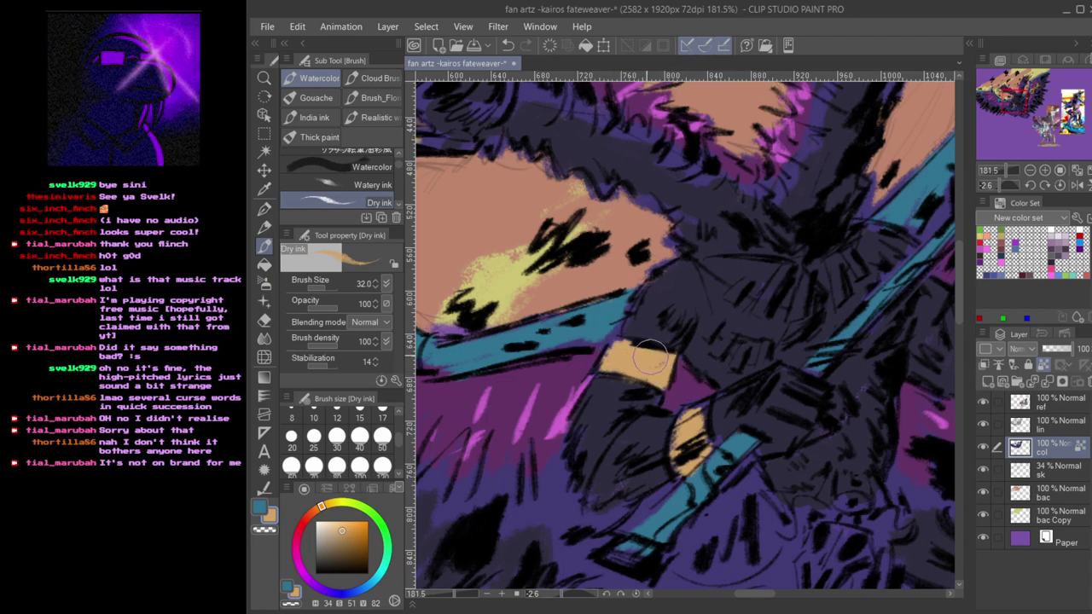
- Colour the belt ornament at the waist golden tan, reducing Dry ink to 18.2 and undoing the misplaced strokes
left_click_drag(765, 418, 639, 422)
left_click_drag(743, 466, 713, 384)
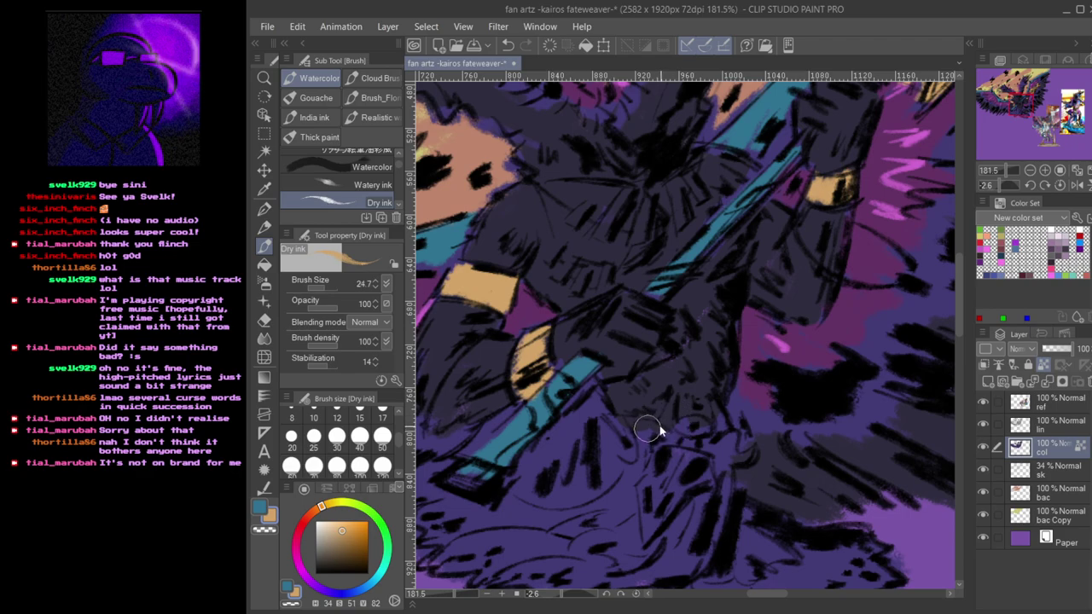
mouse_move(671, 400)
left_mouse_down()
mouse_move(667, 428)
mouse_move(646, 437)
mouse_move(642, 422)
mouse_move(658, 429)
mouse_move(645, 431)
mouse_move(638, 463)
mouse_move(620, 459)
mouse_move(631, 465)
mouse_move(644, 436)
mouse_move(640, 463)
mouse_move(621, 459)
mouse_move(639, 465)
mouse_move(643, 428)
left_mouse_up()
key("ctrl+z")
key("ctrl+z")
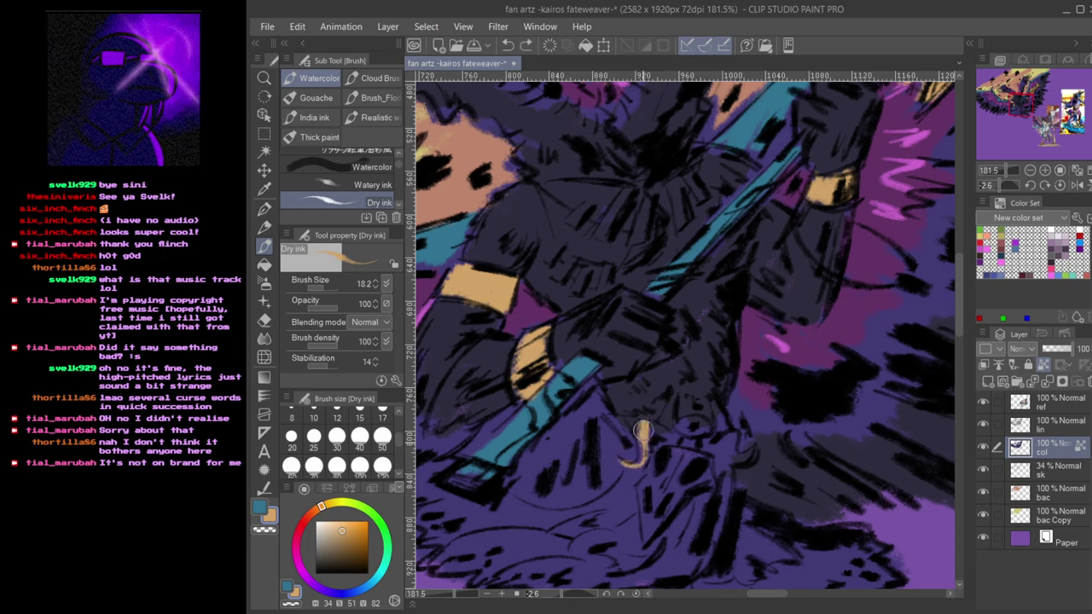
mouse_move(713, 450)
left_mouse_down()
mouse_move(752, 447)
mouse_move(726, 434)
mouse_move(696, 448)
mouse_move(719, 426)
mouse_move(666, 414)
mouse_move(671, 406)
mouse_move(671, 422)
mouse_move(697, 423)
left_mouse_up()
mouse_move(747, 505)
left_mouse_down()
mouse_move(754, 489)
mouse_move(706, 470)
left_mouse_up()
left_click_drag(772, 392, 680, 449)
- Colour the left head's crest and cheek ring golden tan with Dry ink at 30.9, and resample the dark greyish blue
left_click_drag(629, 162, 685, 364)
left_click_drag(572, 384, 837, 448)
left_click_drag(649, 393, 830, 426)
mouse_move(689, 379)
left_mouse_down()
mouse_move(701, 337)
mouse_move(716, 338)
mouse_move(711, 372)
mouse_move(722, 351)
mouse_move(685, 384)
mouse_move(667, 382)
mouse_move(749, 394)
mouse_move(750, 363)
mouse_move(763, 368)
mouse_move(711, 290)
mouse_move(711, 319)
mouse_move(718, 299)
mouse_move(772, 362)
mouse_move(735, 318)
mouse_move(747, 309)
mouse_move(725, 330)
mouse_move(760, 365)
mouse_move(704, 326)
mouse_move(694, 343)
mouse_move(704, 336)
mouse_move(676, 304)
mouse_move(716, 309)
mouse_move(688, 351)
mouse_move(715, 369)
mouse_move(721, 362)
mouse_move(669, 341)
mouse_move(649, 364)
mouse_move(646, 346)
mouse_move(713, 349)
mouse_move(700, 359)
mouse_move(722, 365)
mouse_move(737, 392)
mouse_move(696, 421)
mouse_move(739, 463)
left_mouse_up()
key("x")
left_click(722, 363, "alt")
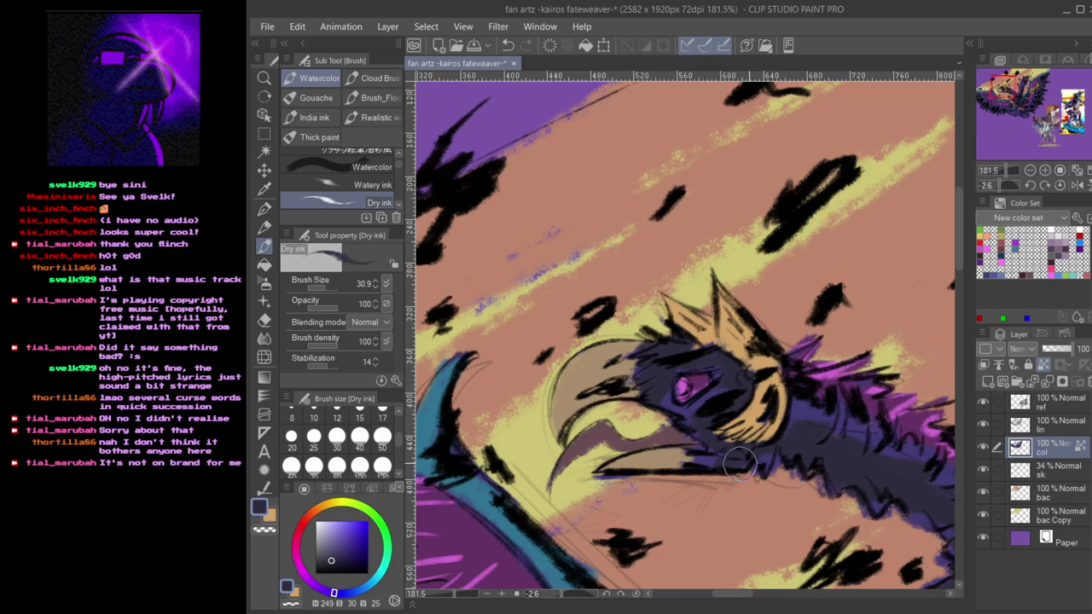
- Paint the scalloped lower edge of the right head's neck covering with golden tan
key("x")
left_click_drag(817, 419, 533, 409)
left_click_drag(848, 310, 697, 361)
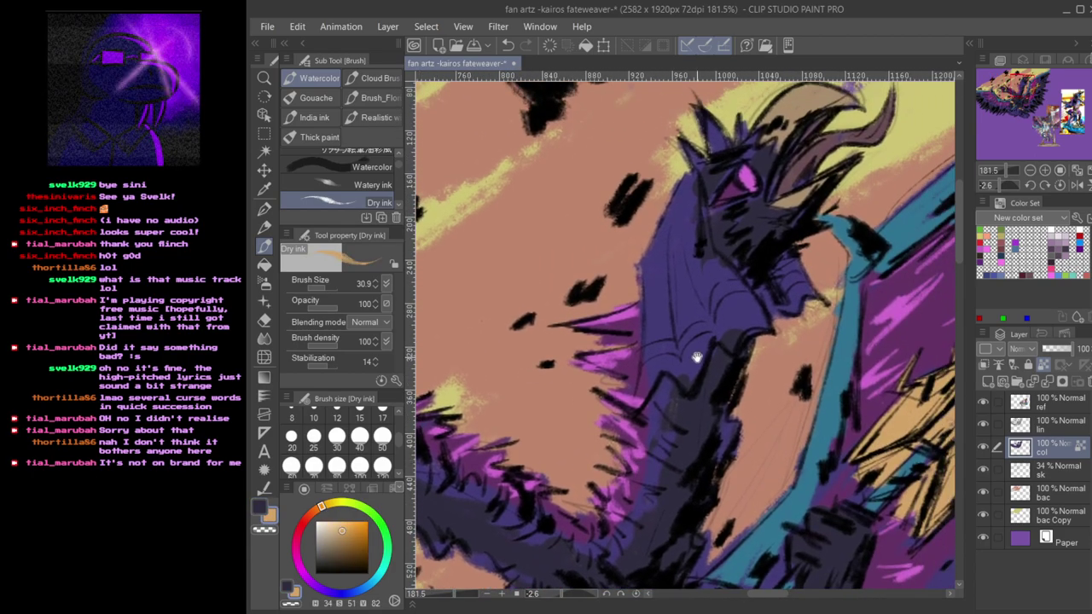
left_click_drag(727, 228, 707, 344)
mouse_move(730, 403)
left_mouse_down()
mouse_move(696, 412)
mouse_move(672, 455)
mouse_move(637, 466)
mouse_move(638, 457)
mouse_move(635, 467)
mouse_move(676, 444)
left_mouse_up()
left_click_drag(778, 383, 771, 394)
- Mix rusty orange (H 17, S 81, V 66) for accents on the upper staff shaft, and sample the golden tan as the main colour
left_click_drag(784, 486, 695, 341)
left_click_drag(795, 477, 806, 313)
left_click(311, 515)
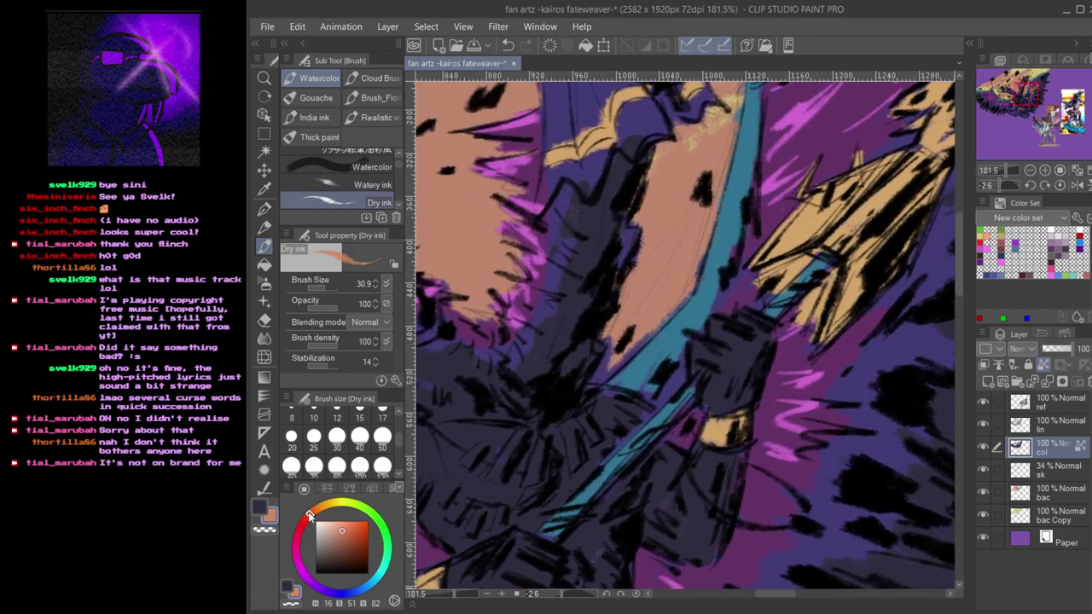
left_click(356, 540)
left_click_drag(357, 539, 358, 539)
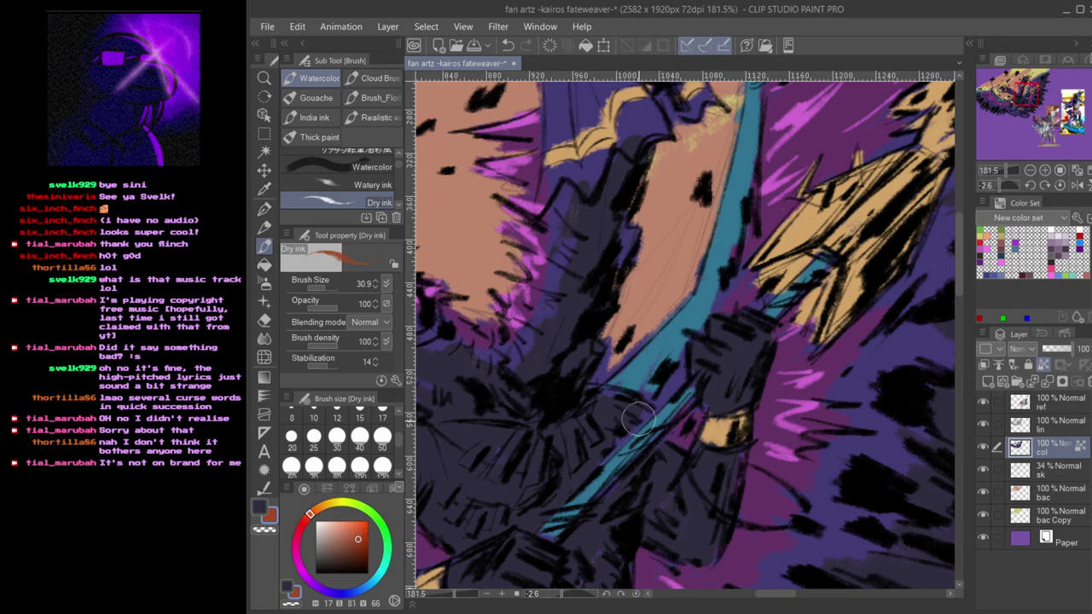
key("x")
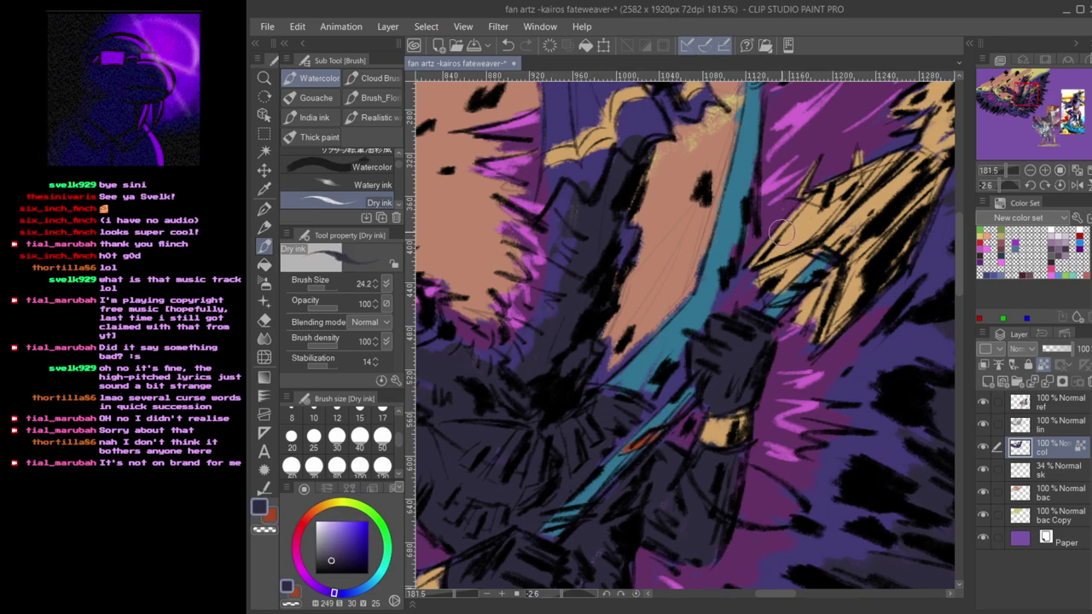
left_click(772, 256, "alt")
key("x")
left_click_drag(629, 450, 695, 395)
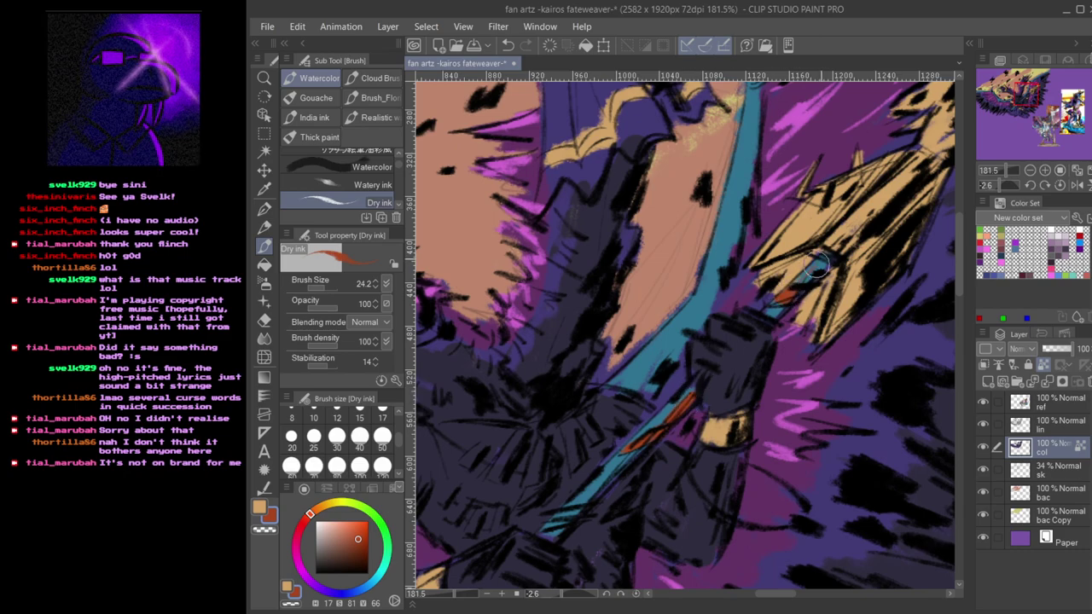
- Paint rusty orange accents across the golden staff head and on the lower tip of the staff
mouse_move(823, 265)
left_mouse_down()
mouse_move(775, 323)
mouse_move(738, 345)
left_mouse_up()
mouse_move(732, 280)
left_mouse_down()
mouse_move(764, 268)
mouse_move(761, 249)
mouse_move(771, 267)
mouse_move(700, 322)
mouse_move(772, 273)
mouse_move(794, 335)
mouse_move(759, 399)
mouse_move(767, 385)
mouse_move(739, 375)
mouse_move(806, 273)
mouse_move(762, 293)
mouse_move(836, 243)
mouse_move(772, 277)
left_mouse_up()
key("x")
key("x")
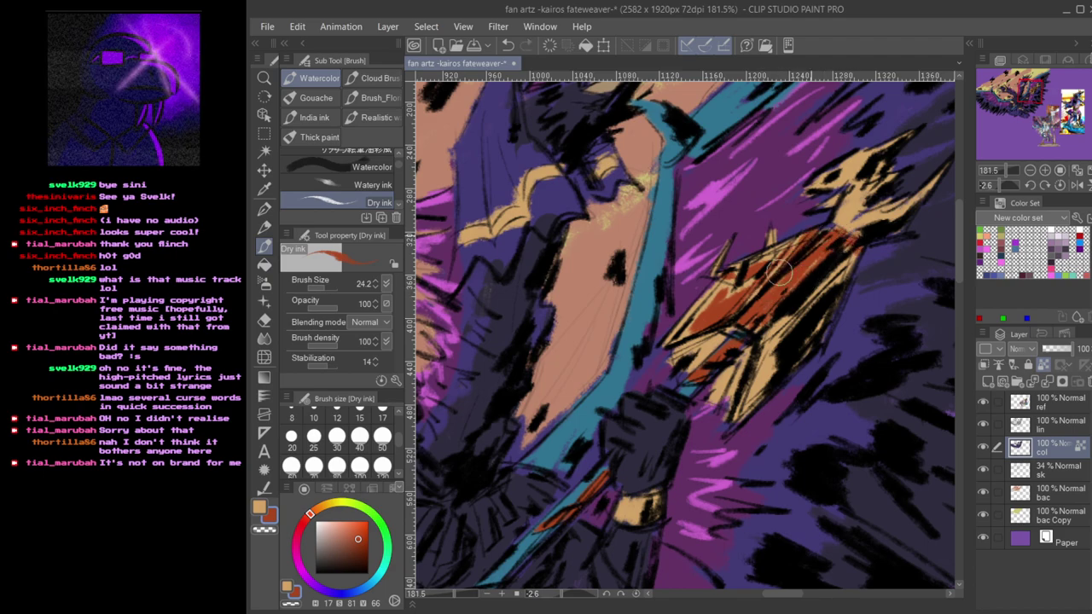
left_click_drag(638, 510, 744, 361)
left_click_drag(677, 447, 815, 294)
mouse_move(570, 452)
left_mouse_down()
mouse_move(667, 410)
mouse_move(628, 446)
mouse_move(624, 438)
mouse_move(658, 430)
left_mouse_up()
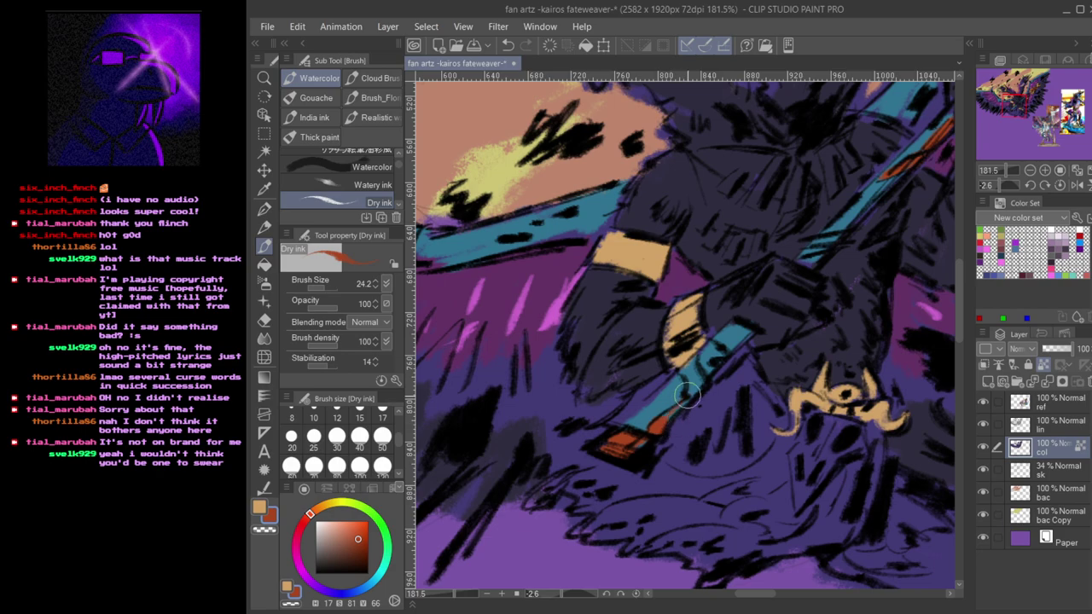
- Add rusty orange to the lower shaft, the upper armband, both wrist cuffs and the centre of the belt ornament, undoing the misplaced strokes
mouse_move(686, 377)
left_mouse_down()
mouse_move(706, 351)
mouse_move(695, 376)
left_mouse_up()
mouse_move(654, 242)
left_mouse_down()
mouse_move(694, 323)
mouse_move(641, 337)
mouse_move(690, 335)
mouse_move(703, 363)
left_mouse_up()
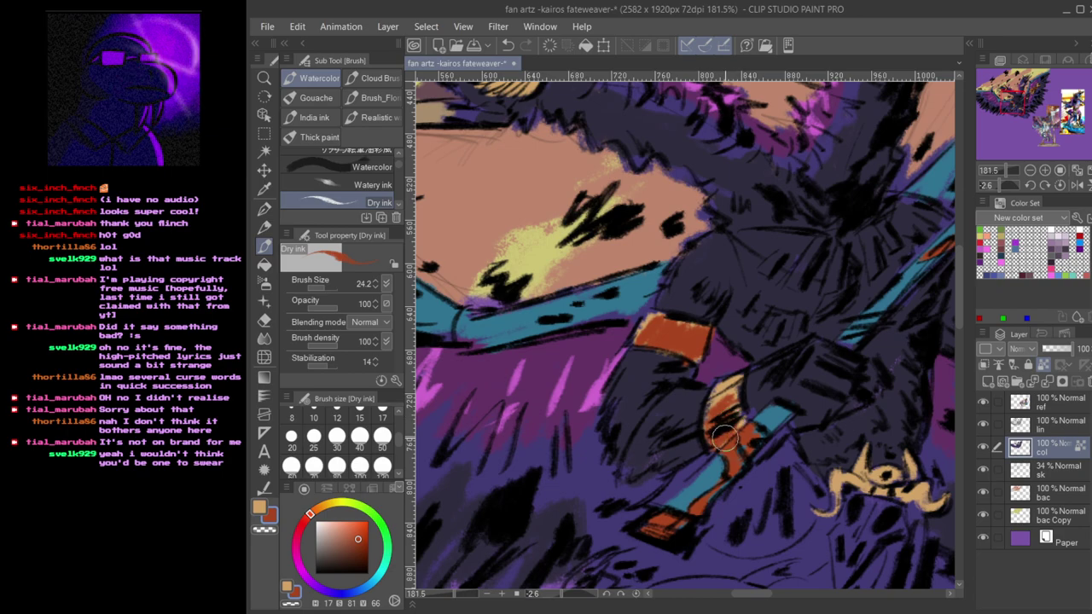
scroll(721, 440, "right", 5)
mouse_move(671, 458)
left_mouse_down()
mouse_move(675, 450)
mouse_move(672, 467)
left_mouse_up()
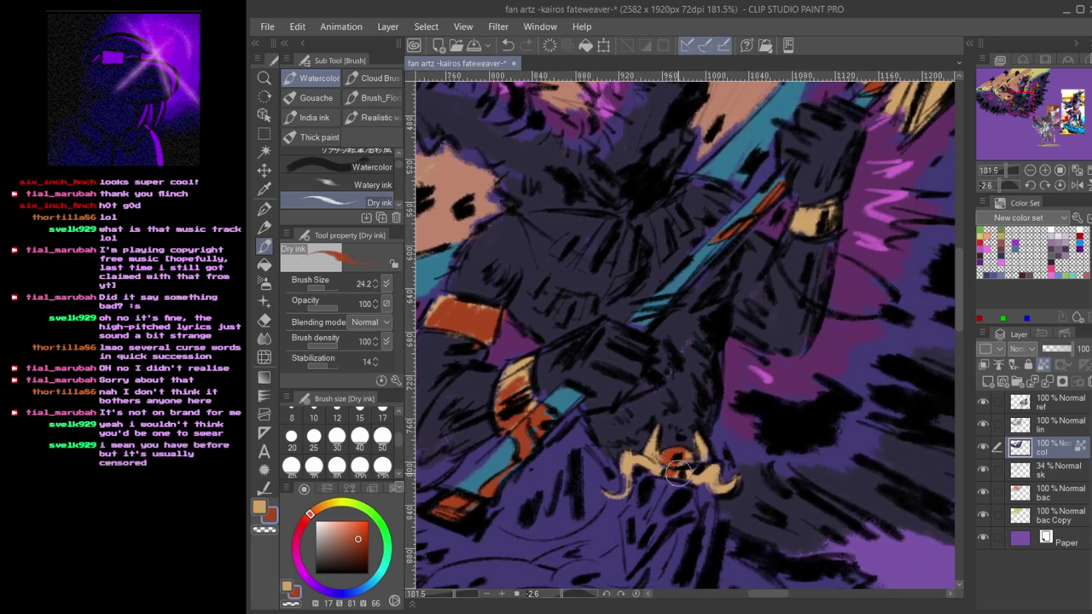
mouse_move(791, 199)
left_mouse_down()
mouse_move(694, 390)
mouse_move(700, 429)
mouse_move(726, 411)
mouse_move(716, 430)
left_mouse_up()
key("ctrl+z")
key("ctrl+z")
left_click_drag(735, 390, 731, 399)
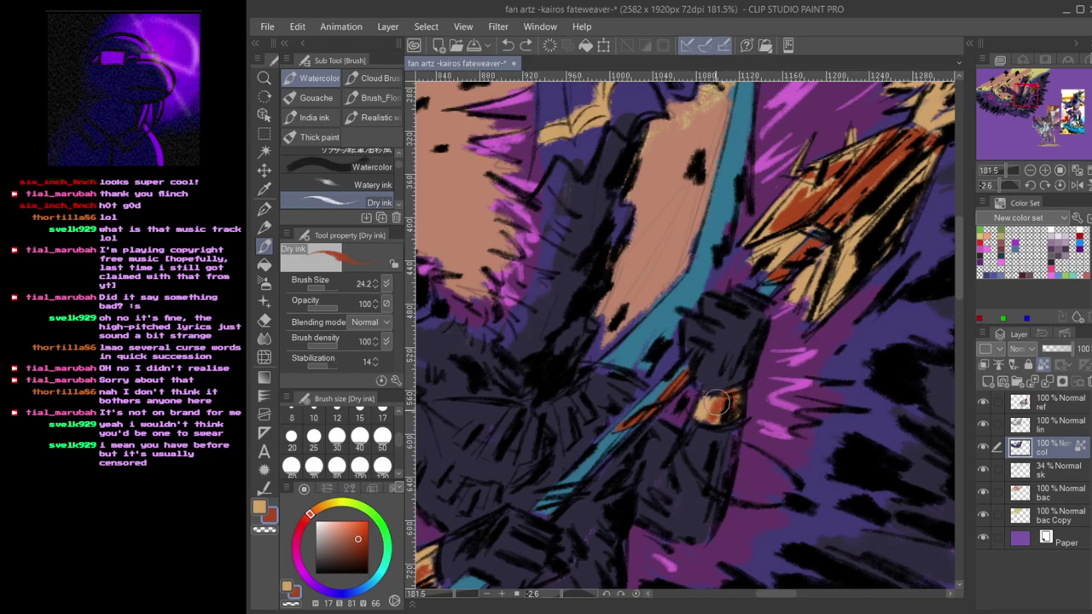
- Add a rusty orange accent at the base of the left head's golden crest
left_click_drag(626, 283, 709, 512)
left_click_drag(599, 425, 758, 365)
left_click_drag(567, 420, 767, 333)
left_click_drag(657, 325, 742, 376)
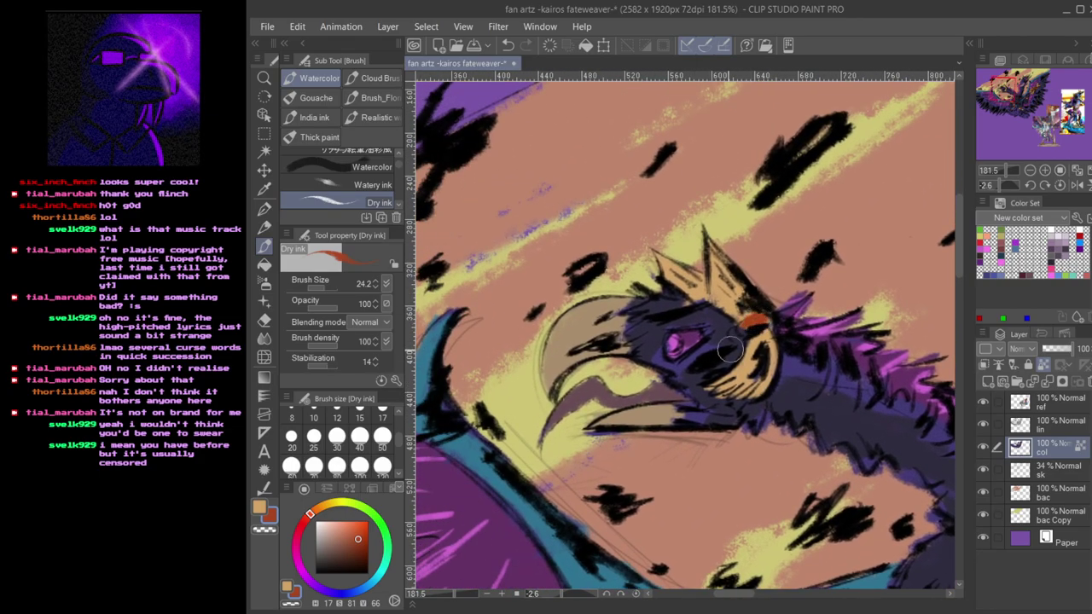
- Draw thin golden tan necklace cords across the chest with Dry ink at 12.6, undoing the rusty orange cord stroke
left_click_drag(713, 559, 660, 324)
left_click_drag(715, 443, 787, 383)
left_click_drag(939, 387, 765, 402)
left_click_drag(900, 436, 542, 495)
left_click_drag(533, 378, 694, 406)
left_click_drag(652, 411, 646, 409)
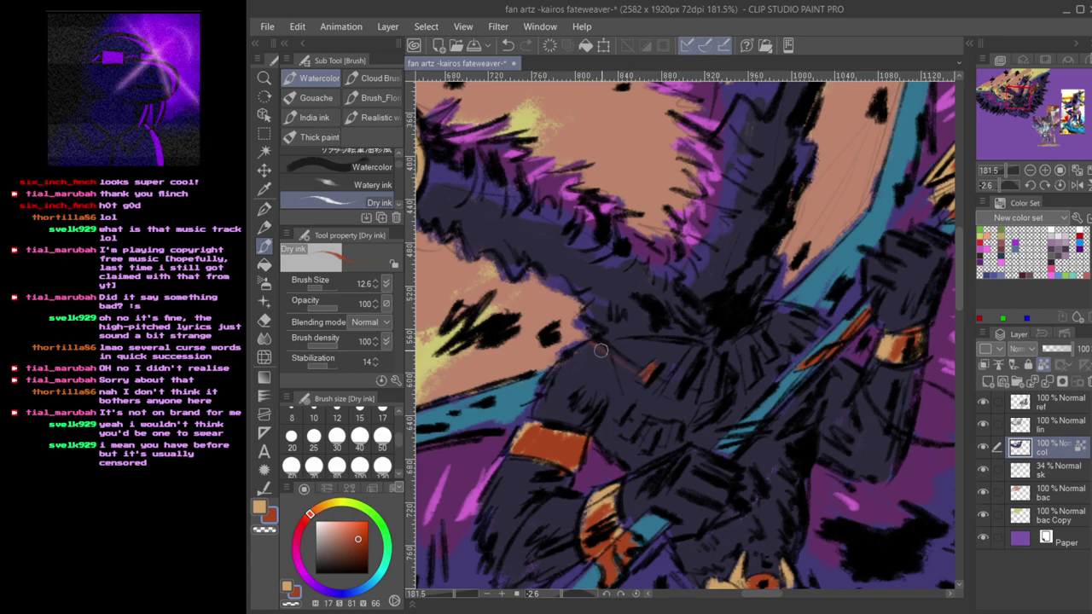
left_click_drag(608, 346, 638, 372)
key("ctrl+z")
left_click(639, 371, "alt")
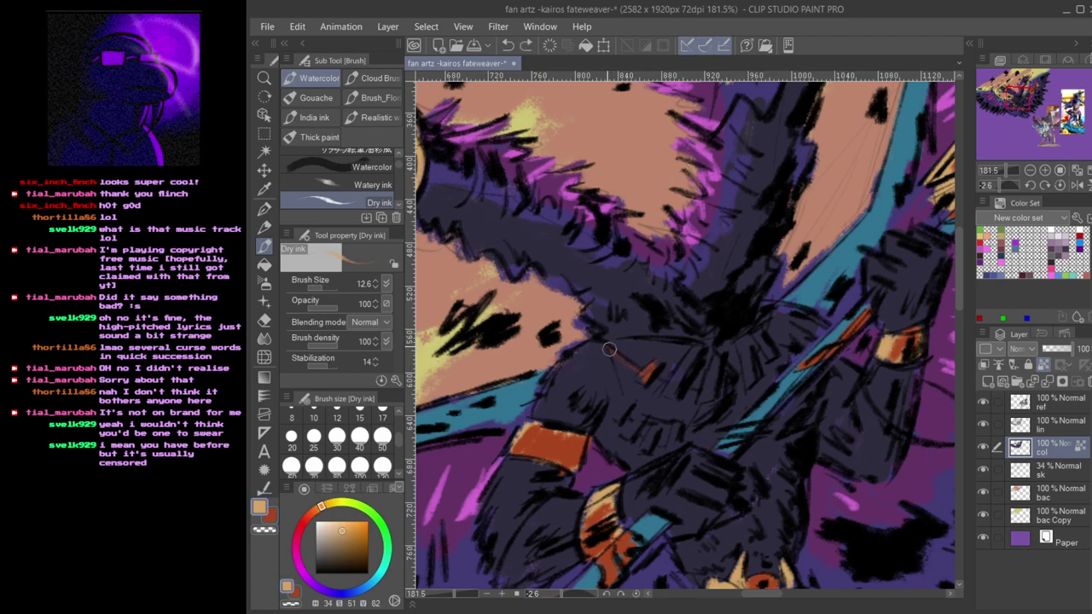
left_click_drag(605, 344, 625, 404)
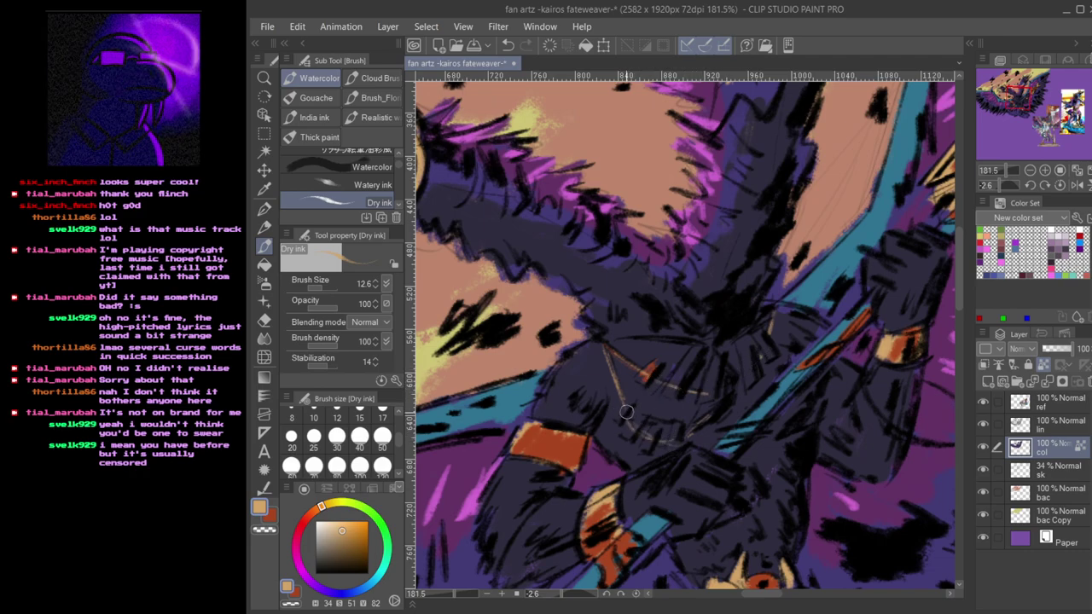
- Paint rusty orange pendants along both rows of the chest necklace, undoing the misplaced stroke
key("x")
left_click_drag(626, 407, 625, 436)
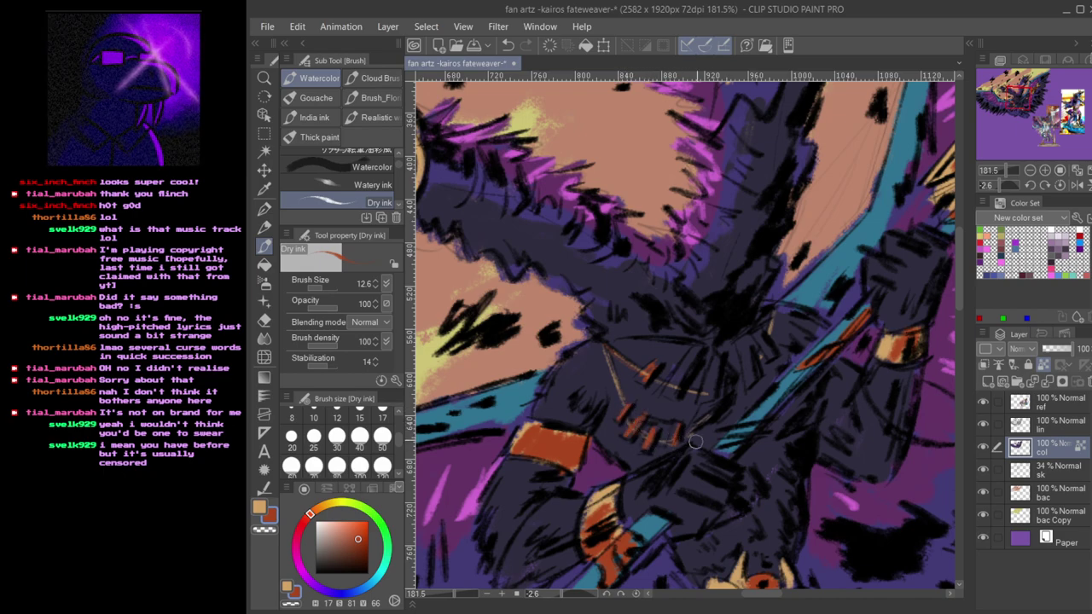
key("ctrl+z")
mouse_move(713, 362)
left_mouse_down()
mouse_move(702, 395)
mouse_move(711, 365)
mouse_move(701, 348)
mouse_move(671, 388)
left_mouse_up()
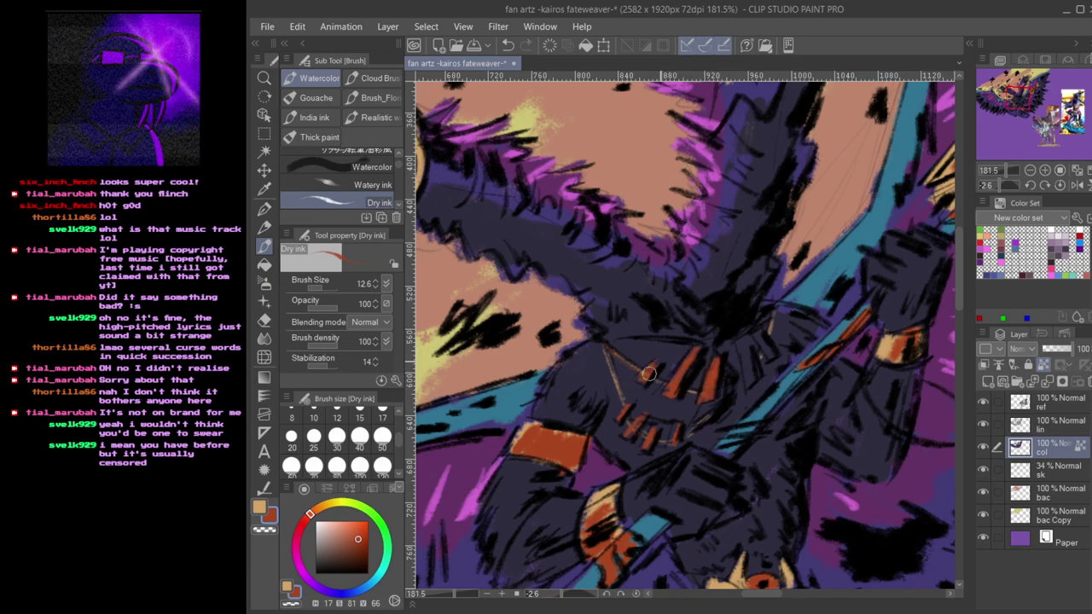
left_click_drag(751, 384, 747, 353)
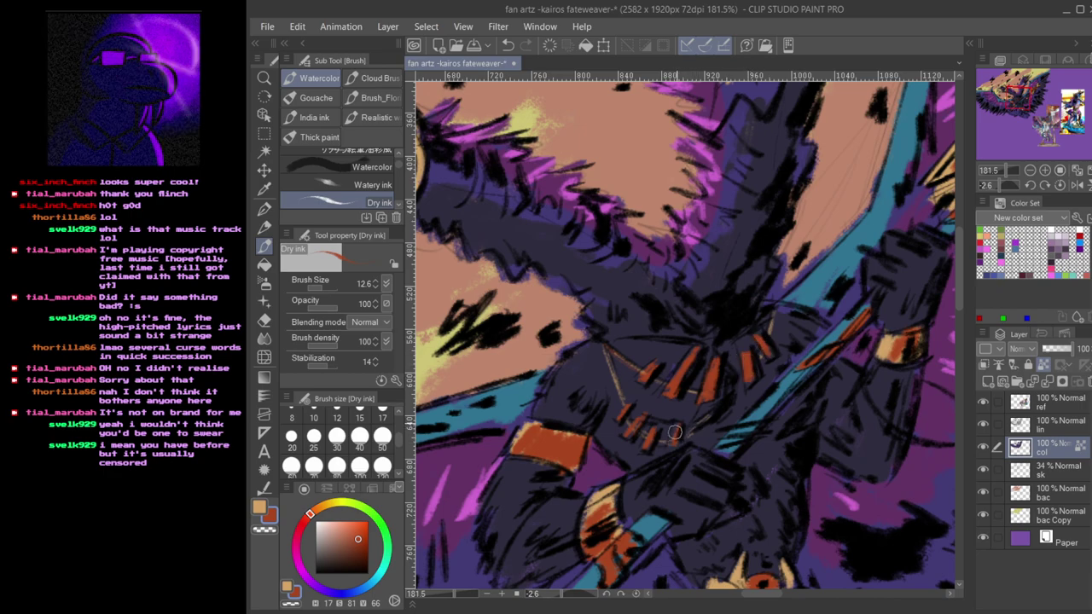
- Repaint some necklace pendants with sampled teal (H 199, S 67, V 57), and sample the golden tan again
left_click(840, 254, "alt")
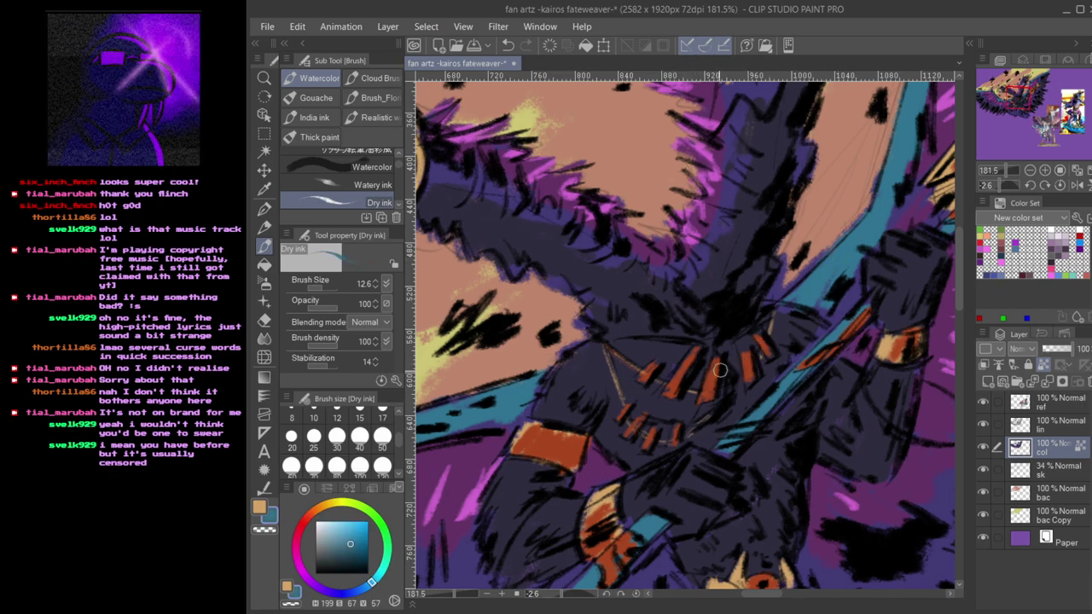
left_click_drag(711, 357, 706, 390)
key("ctrl+z")
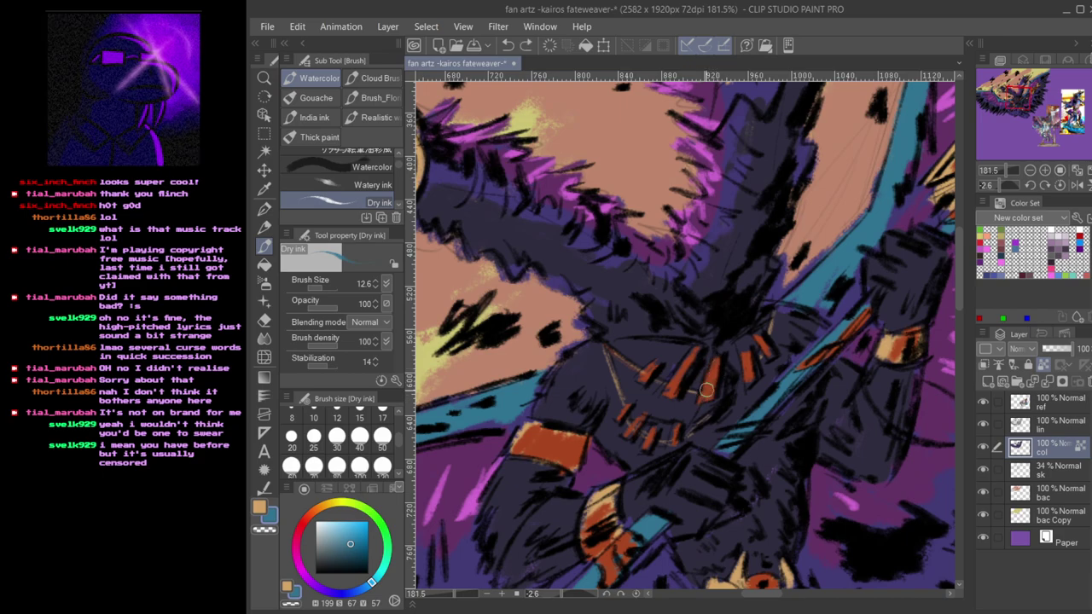
left_click_drag(716, 378, 702, 395)
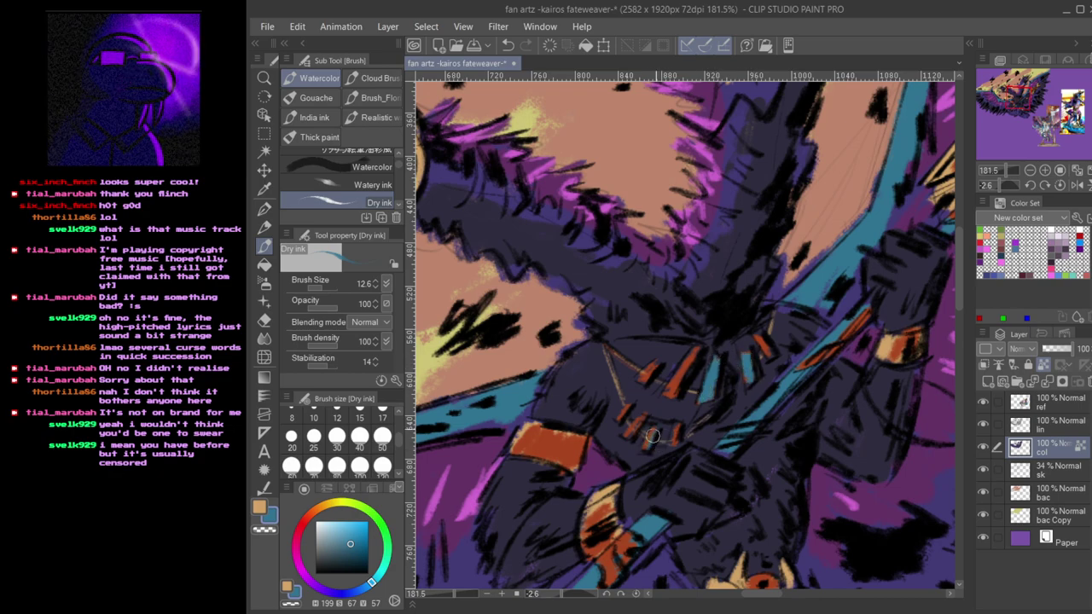
left_click_drag(652, 433, 648, 448)
left_click(607, 499, "alt")
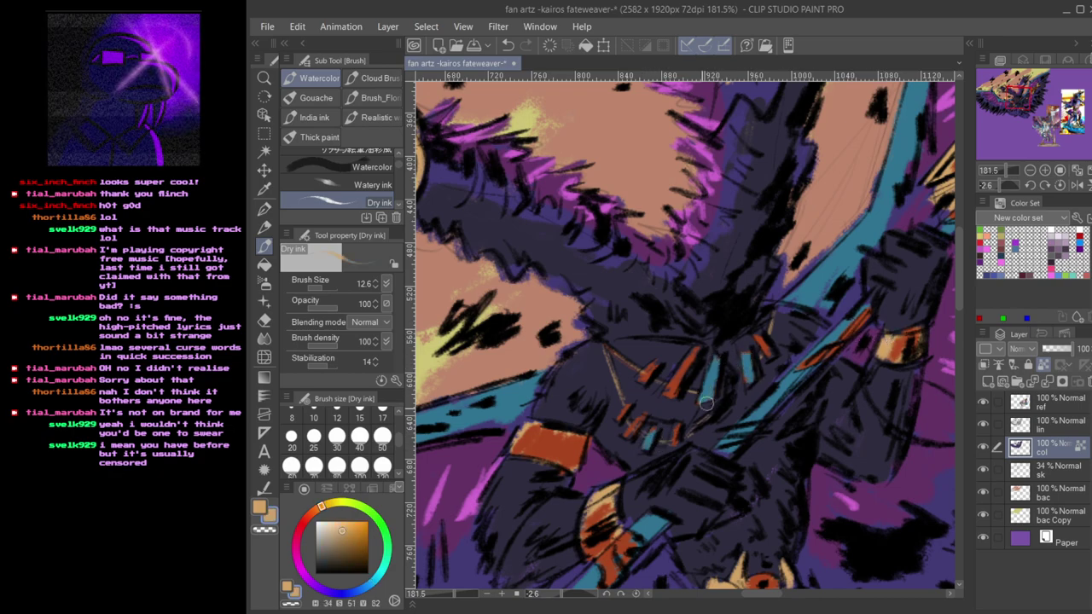
- Sample a colour from the canvas and adjust it to a neutral light grey (H 0, S 0, V 83)
scroll(666, 411, "down", 4)
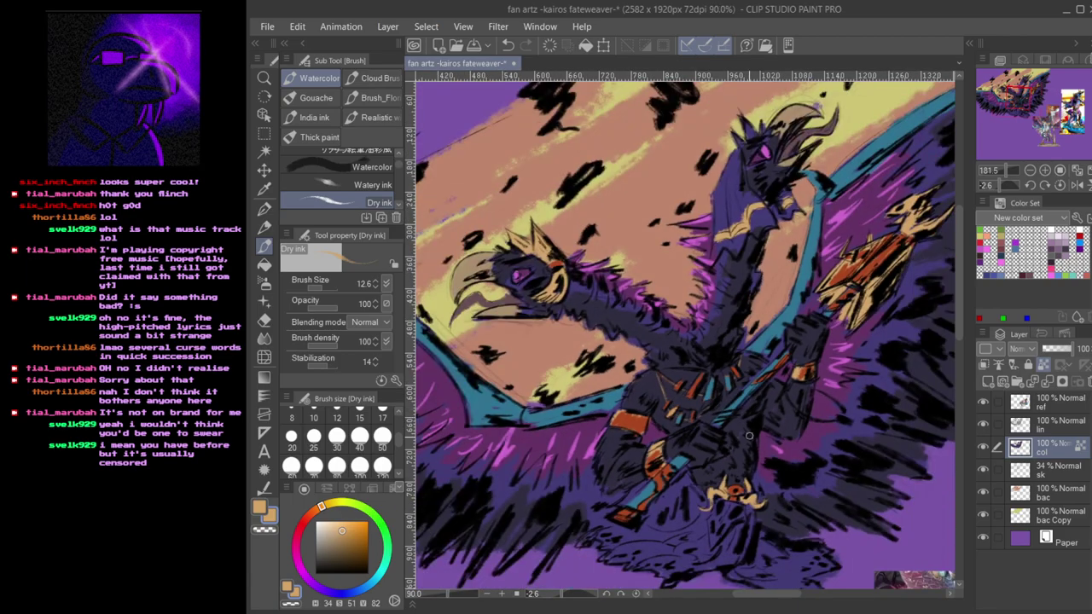
left_click_drag(789, 425, 735, 392)
left_click_drag(671, 343, 766, 394)
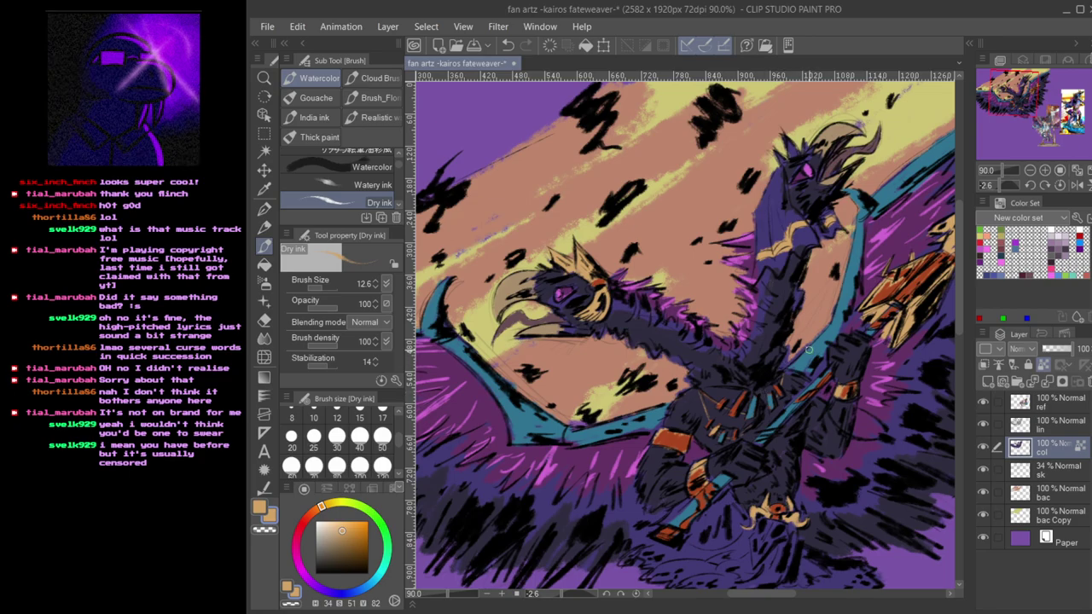
left_click_drag(853, 397, 630, 403)
left_click_drag(824, 462, 707, 414)
left_click_drag(676, 540, 934, 496)
left_click(691, 410, "alt")
left_click(316, 530)
left_click_drag(460, 350, 645, 473)
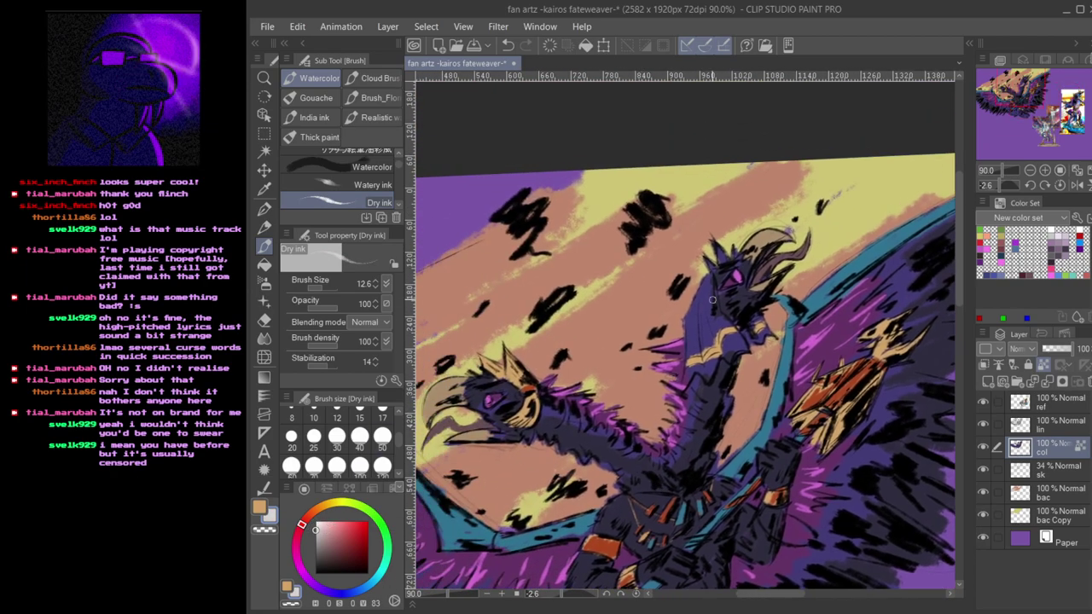
- Fill the right head's crest spikes with dark purple sampled from the neck quills, using Dry ink at 26.4
scroll(721, 298, "up", 7)
left_click_drag(697, 273, 718, 276)
key("x")
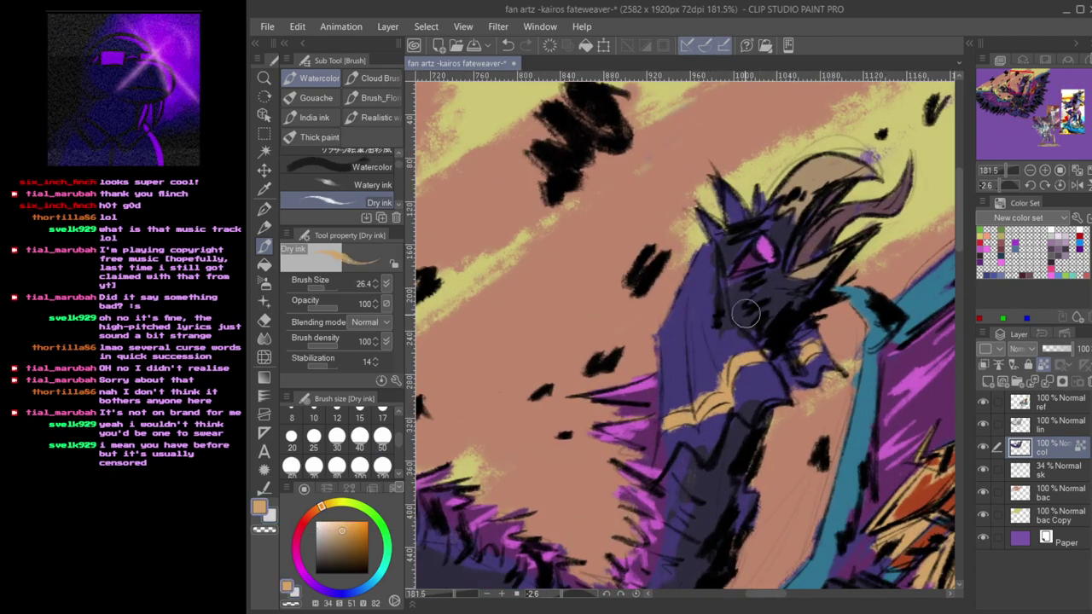
left_click(637, 412, "alt")
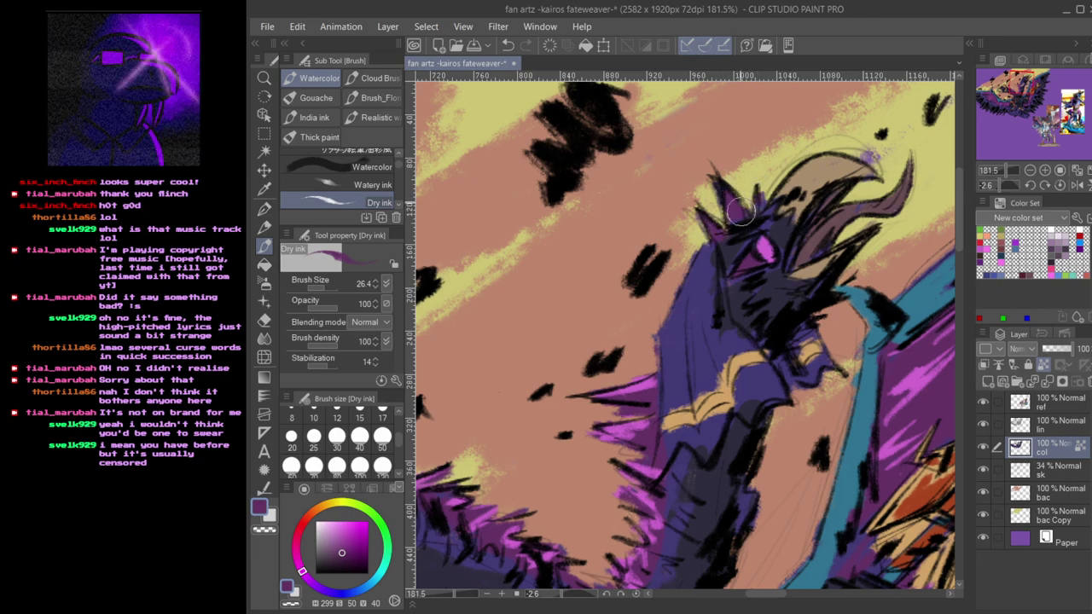
left_click(636, 403, "alt")
left_click(640, 404, "alt")
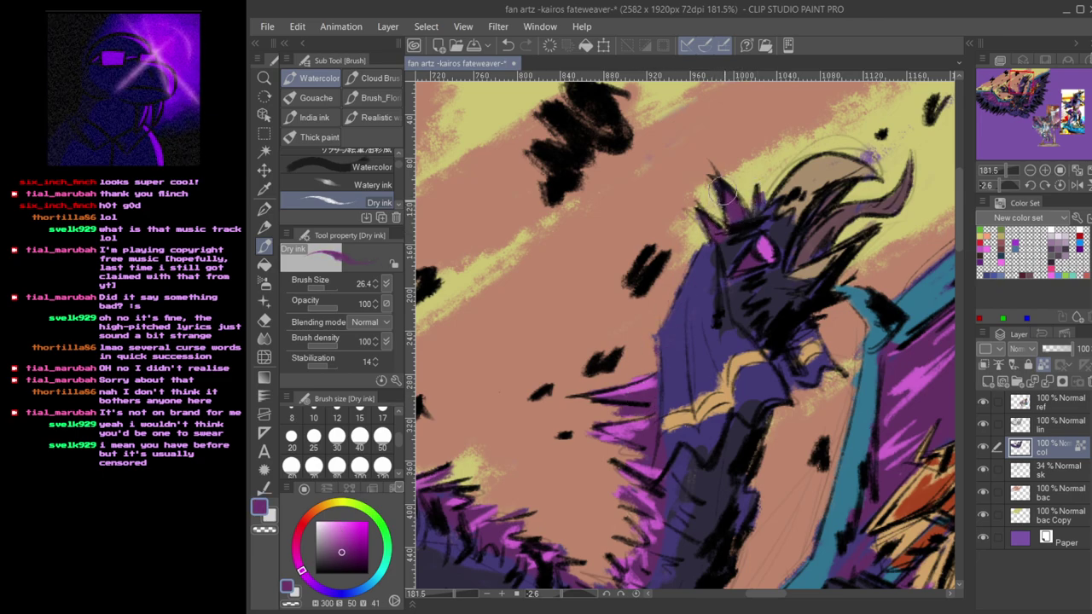
- Highlight the right head's crest spikes with sampled bright magenta (H 300, S 50, V 82) and Dry ink at 16.6
left_click(633, 406, "alt")
left_click(638, 389, "alt")
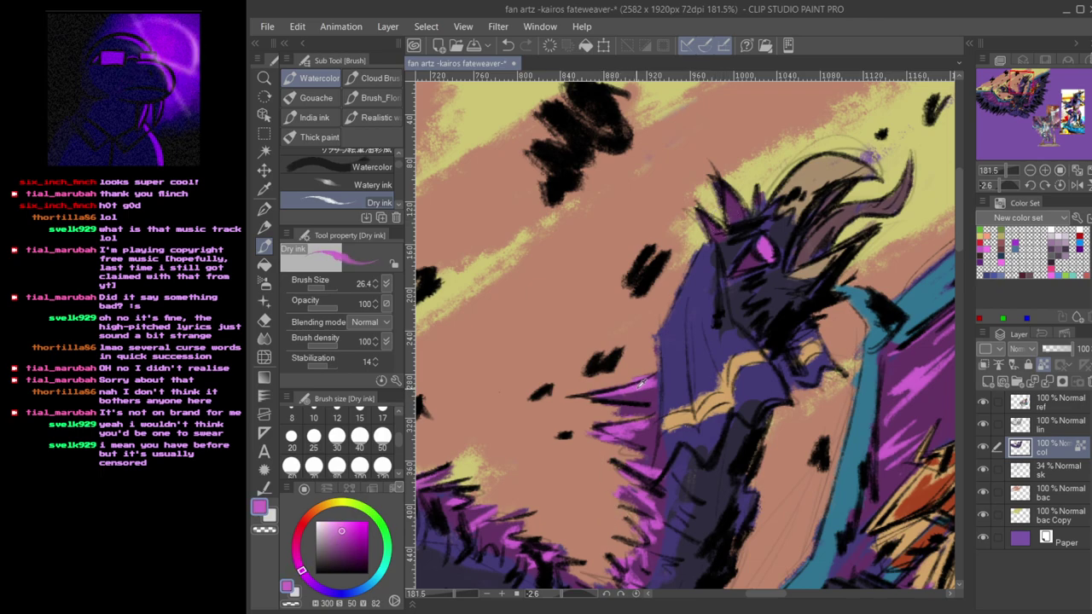
key("bracketleft")
key("bracketleft")
key("bracketleft")
left_click_drag(732, 217, 725, 195)
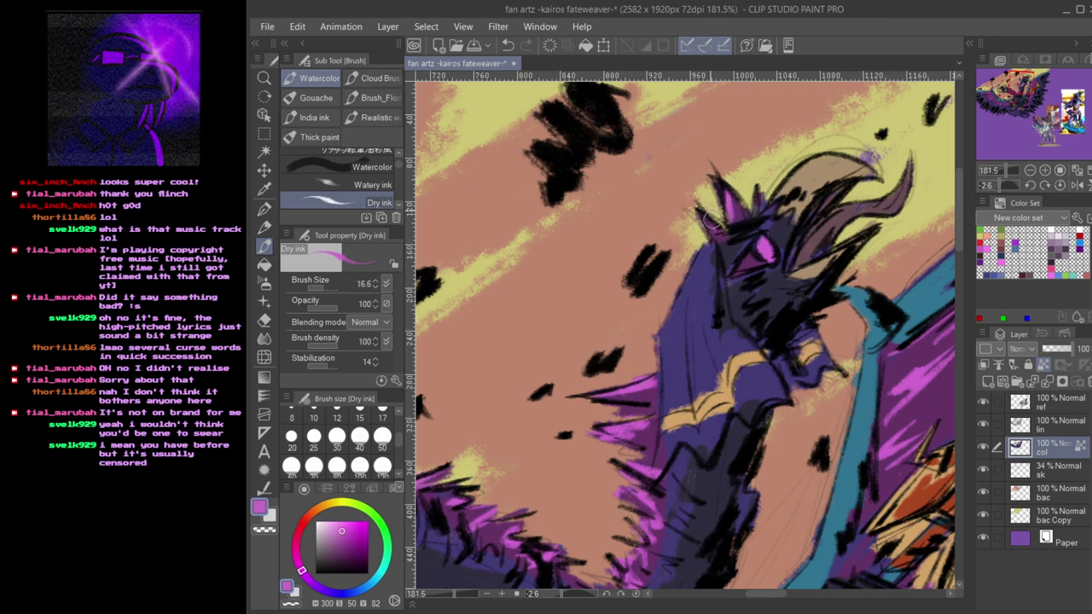
left_click_drag(713, 232, 707, 218)
- Paint the right head's neck covering light grey around its golden trim with Dry ink at 25.7, undoing the misplaced strokes
key("x")
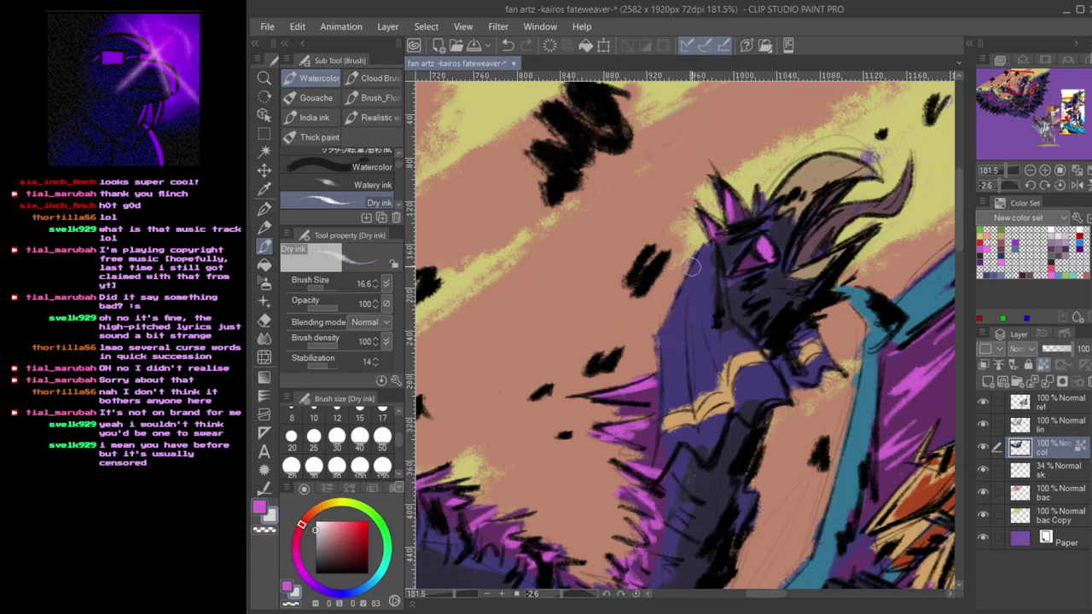
mouse_move(665, 331)
left_mouse_down()
mouse_move(701, 265)
mouse_move(696, 296)
mouse_move(710, 235)
mouse_move(722, 321)
mouse_move(713, 325)
mouse_move(719, 318)
mouse_move(751, 347)
left_mouse_up()
key("bracketright")
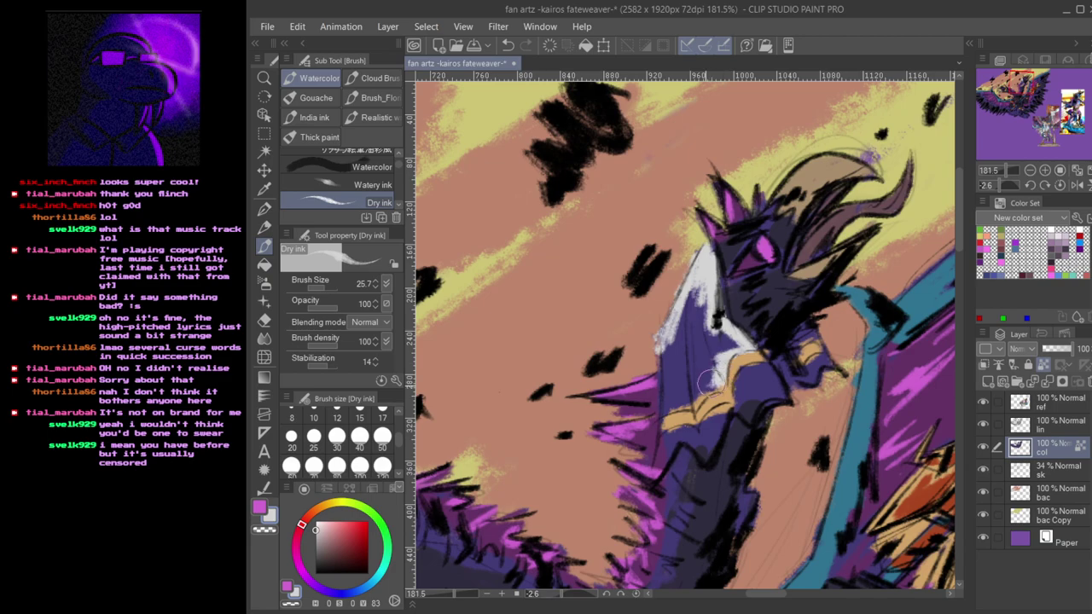
mouse_move(697, 394)
left_mouse_down()
mouse_move(668, 411)
mouse_move(660, 322)
mouse_move(665, 411)
mouse_move(676, 307)
mouse_move(681, 377)
mouse_move(708, 327)
mouse_move(734, 343)
mouse_move(720, 371)
mouse_move(682, 381)
mouse_move(690, 394)
mouse_move(706, 370)
mouse_move(682, 354)
left_mouse_up()
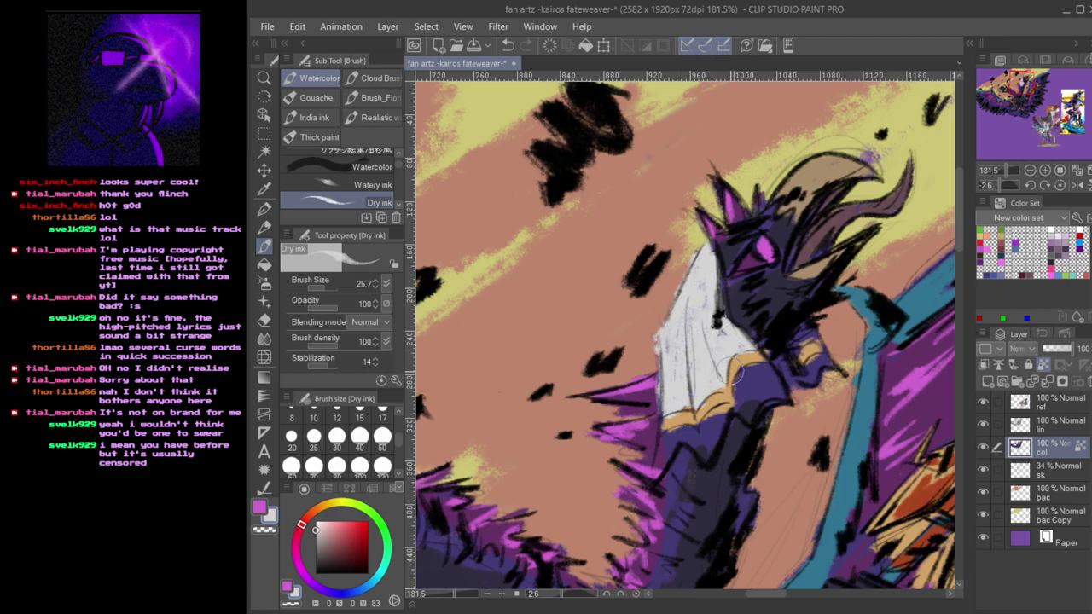
mouse_move(744, 391)
left_mouse_down()
mouse_move(780, 385)
mouse_move(772, 372)
mouse_move(752, 382)
mouse_move(793, 379)
mouse_move(803, 390)
mouse_move(816, 361)
mouse_move(794, 344)
mouse_move(803, 330)
mouse_move(796, 348)
mouse_move(817, 327)
mouse_move(824, 362)
left_mouse_up()
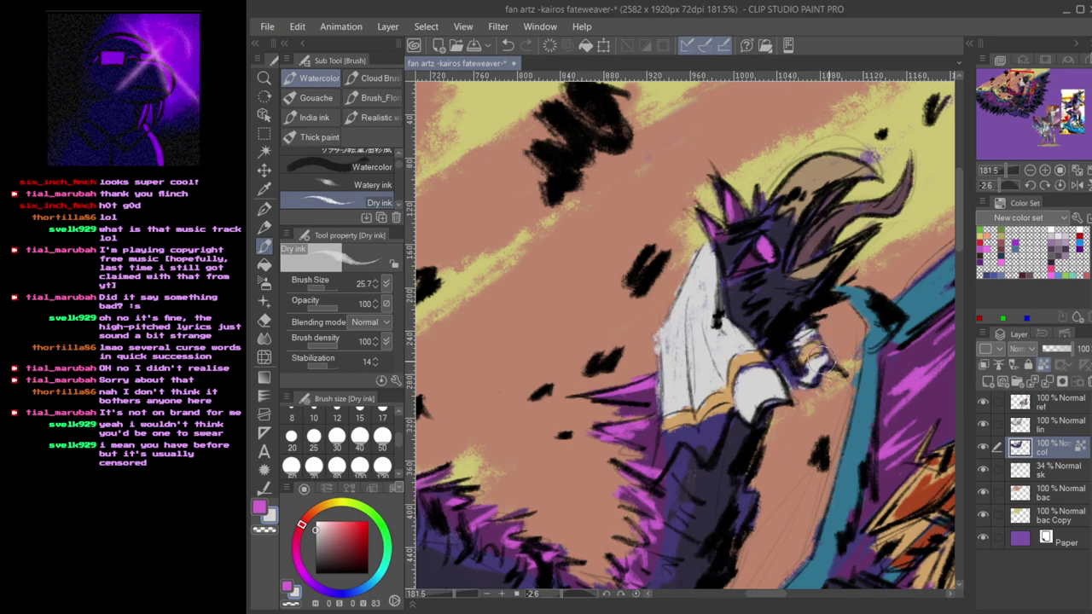
mouse_move(731, 431)
left_mouse_down()
mouse_move(718, 413)
mouse_move(707, 447)
mouse_move(709, 431)
mouse_move(666, 435)
mouse_move(663, 465)
mouse_move(677, 438)
mouse_move(662, 455)
mouse_move(686, 447)
left_mouse_up()
key("ctrl+z")
key("ctrl+z")
- Dab light grey onto a small pendant of the upper chest necklace
left_click_drag(559, 581, 616, 417)
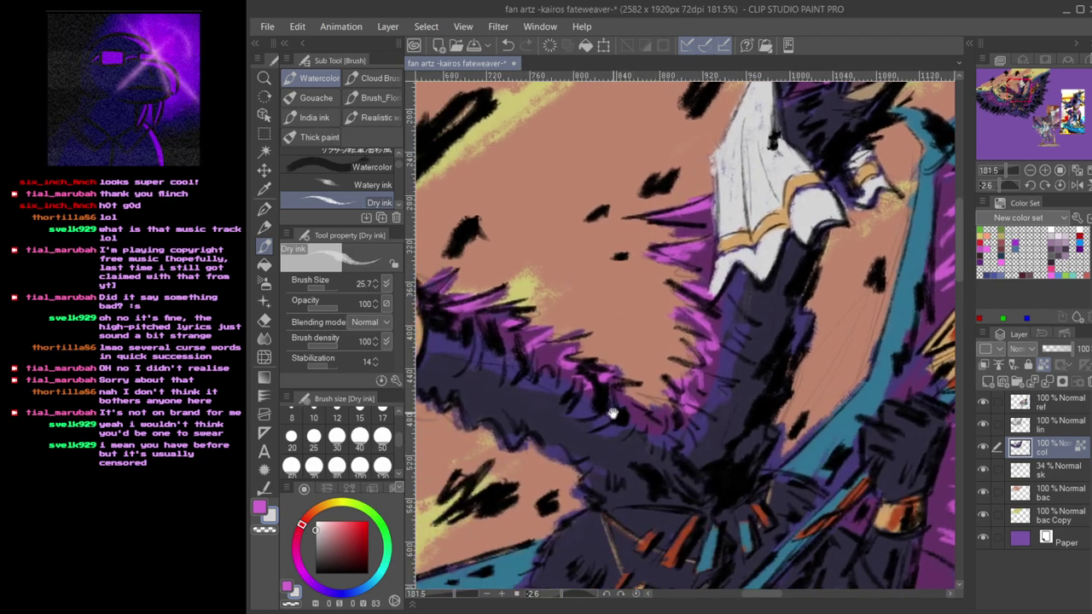
left_click_drag(498, 360, 636, 392)
mouse_move(739, 423)
left_mouse_down()
mouse_move(782, 394)
mouse_move(816, 451)
mouse_move(819, 401)
mouse_move(708, 368)
left_mouse_up()
left_click_drag(741, 405, 626, 320)
left_click_drag(790, 389, 725, 386)
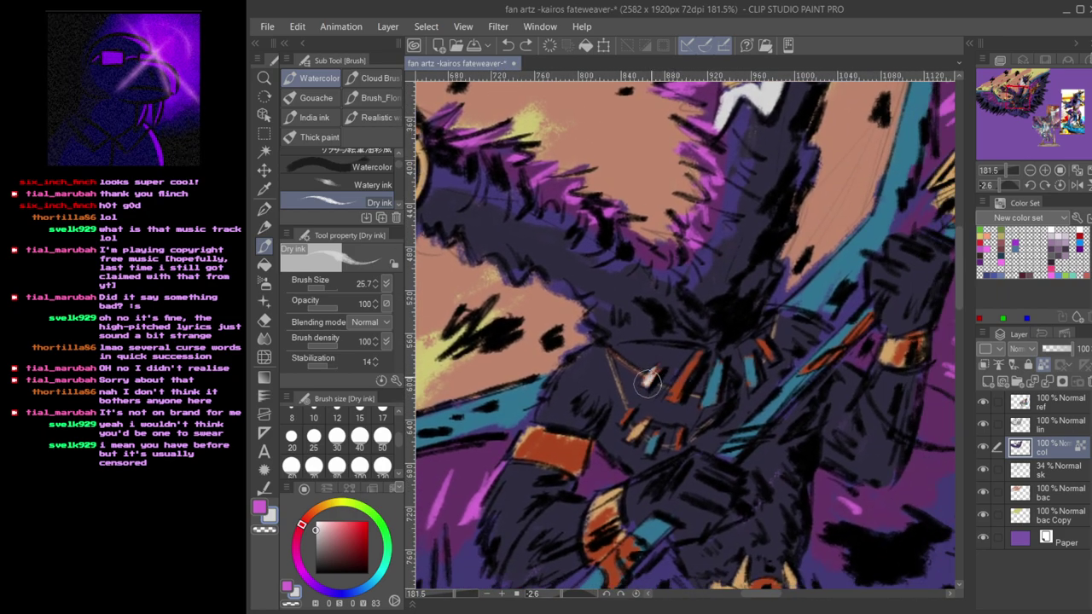
- Paint a rusty orange accent on the middle of the staff shaft with the sampled colour, and switch back to light grey
mouse_move(759, 435)
left_mouse_down()
mouse_move(693, 418)
mouse_move(663, 418)
mouse_move(664, 430)
mouse_move(679, 420)
mouse_move(662, 429)
left_mouse_up()
key("x")
left_click(684, 418, "alt")
left_click(553, 553, "alt")
key("x")
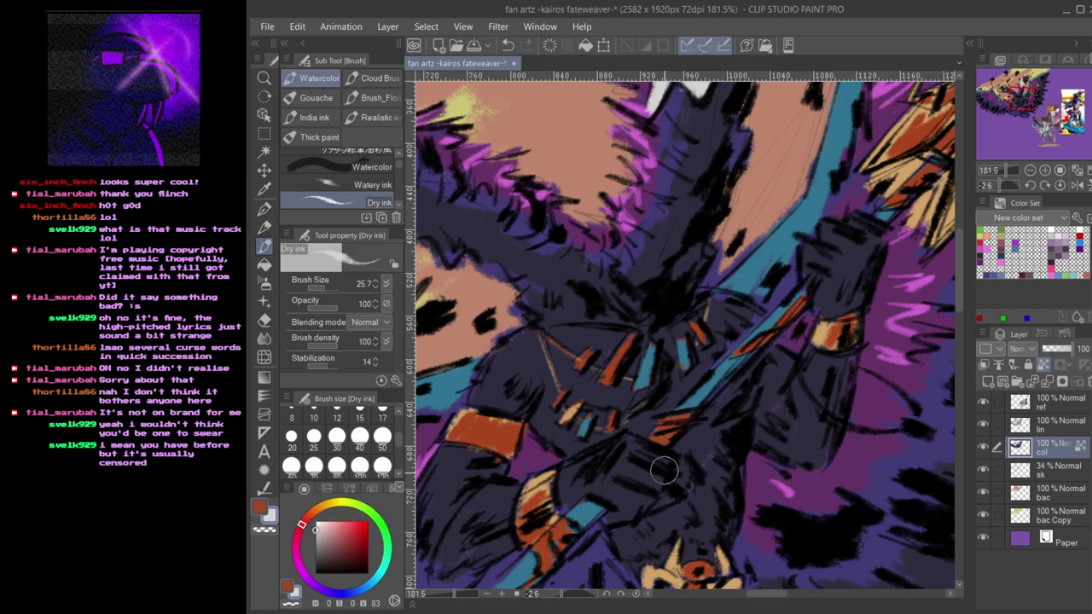
- Paint the hanging cloth fold below the belt and the adjoining lower robe hem light grey
left_click_drag(666, 538, 731, 326)
mouse_move(762, 409)
left_mouse_down()
mouse_move(772, 374)
mouse_move(759, 478)
mouse_move(746, 473)
mouse_move(789, 397)
mouse_move(800, 403)
mouse_move(812, 365)
mouse_move(793, 358)
mouse_move(796, 401)
left_mouse_up()
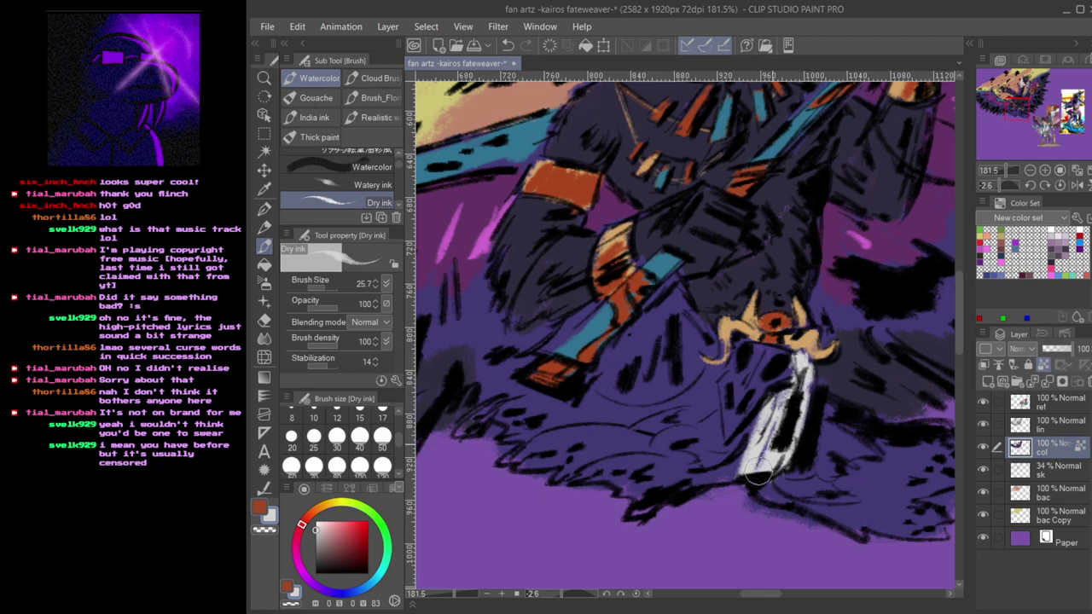
mouse_move(743, 476)
left_mouse_down()
mouse_move(692, 485)
mouse_move(720, 476)
mouse_move(700, 476)
mouse_move(621, 498)
mouse_move(591, 486)
mouse_move(589, 471)
mouse_move(577, 486)
mouse_move(648, 459)
mouse_move(639, 457)
mouse_move(682, 454)
left_mouse_up()
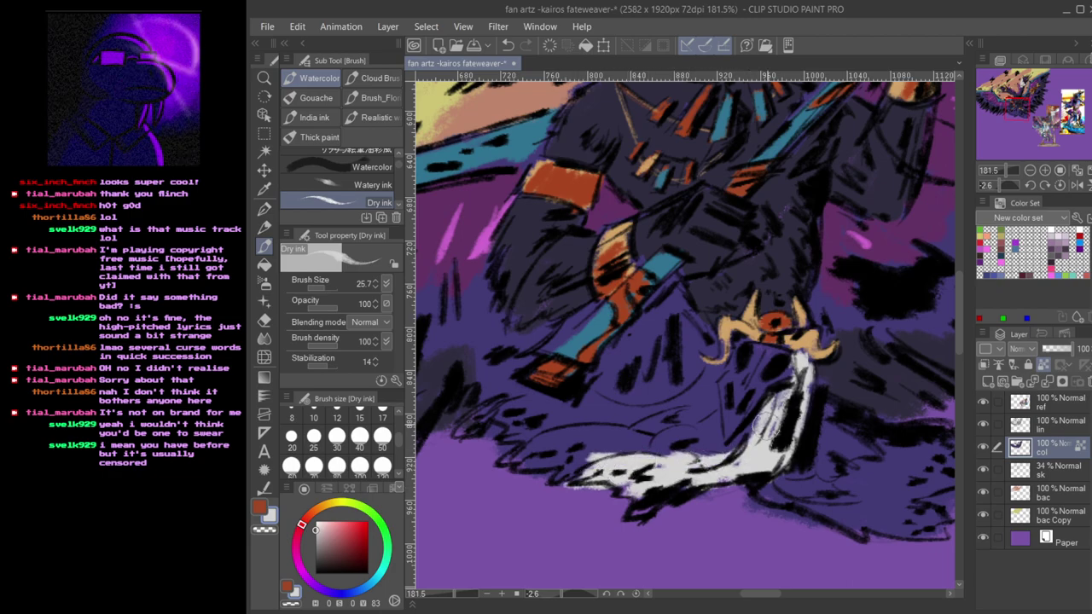
mouse_move(812, 418)
left_mouse_down()
mouse_move(672, 444)
mouse_move(770, 491)
mouse_move(757, 480)
left_mouse_up()
- Enlarge Dry ink to 44.2 and fill the robe's front and spreading hem beneath the belt ornament with light grey
key("bracketright")
key("bracketright")
key("bracketright")
key("bracketright")
key("bracketright")
key("bracketright")
key("bracketright")
key("bracketright")
mouse_move(682, 434)
left_mouse_down()
mouse_move(821, 482)
mouse_move(818, 467)
mouse_move(752, 494)
mouse_move(817, 554)
mouse_move(679, 534)
mouse_move(729, 501)
mouse_move(763, 547)
mouse_move(809, 546)
left_mouse_up()
mouse_move(598, 431)
left_mouse_down()
mouse_move(793, 437)
mouse_move(761, 483)
mouse_move(778, 413)
mouse_move(734, 435)
left_mouse_up()
mouse_move(799, 383)
left_mouse_down()
mouse_move(780, 415)
mouse_move(793, 371)
left_mouse_up()
mouse_move(778, 407)
left_mouse_down()
mouse_move(764, 401)
mouse_move(716, 452)
mouse_move(648, 460)
mouse_move(674, 439)
mouse_move(627, 431)
mouse_move(698, 452)
mouse_move(755, 409)
left_mouse_up()
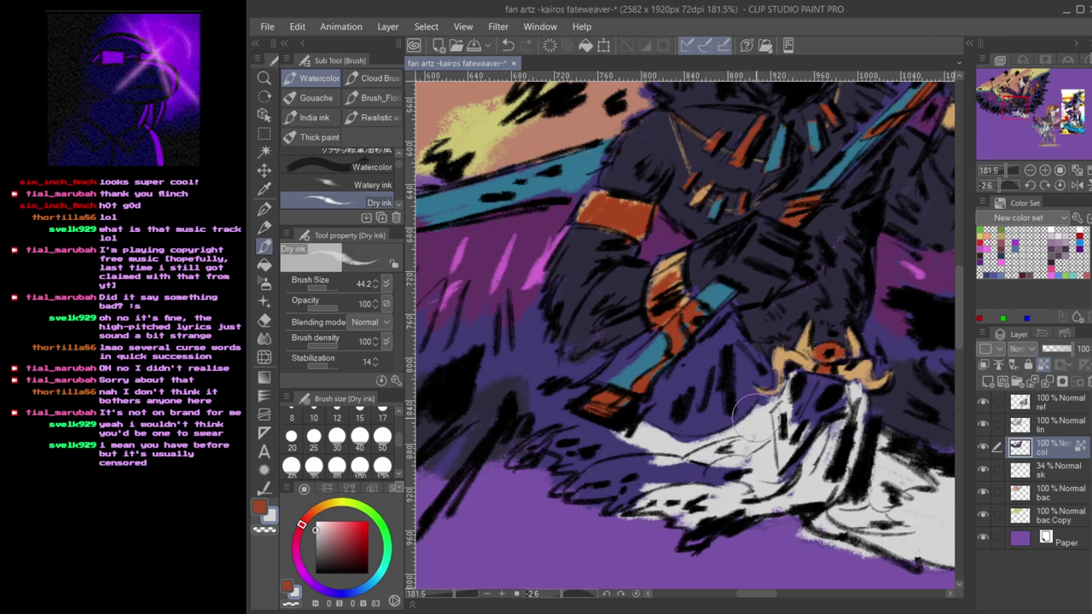
- Extend the light grey across the rest of the spread robe hem out to its ragged edges, undoing one stroke
mouse_move(712, 477)
left_mouse_down()
mouse_move(609, 480)
mouse_move(726, 507)
mouse_move(690, 512)
mouse_move(592, 470)
mouse_move(650, 442)
mouse_move(686, 447)
left_mouse_up()
mouse_move(639, 493)
left_mouse_down()
mouse_move(580, 470)
mouse_move(691, 510)
left_mouse_up()
key("c")
key("ctrl+z")
mouse_move(781, 518)
left_mouse_down()
mouse_move(602, 467)
mouse_move(806, 510)
left_mouse_up()
mouse_move(881, 462)
left_mouse_down()
mouse_move(867, 480)
mouse_move(837, 473)
mouse_move(889, 463)
mouse_move(902, 424)
left_mouse_up()
key("c")
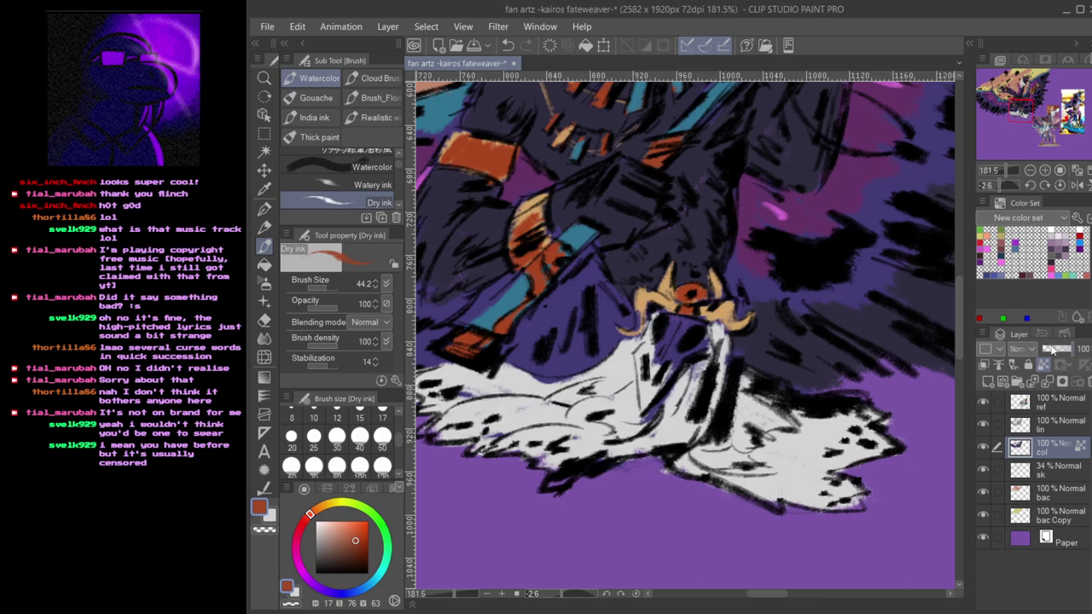
- Recolour the robe hem on the side beneath the dark wing a muted beige, and reduce Dry ink to 33
key("c")
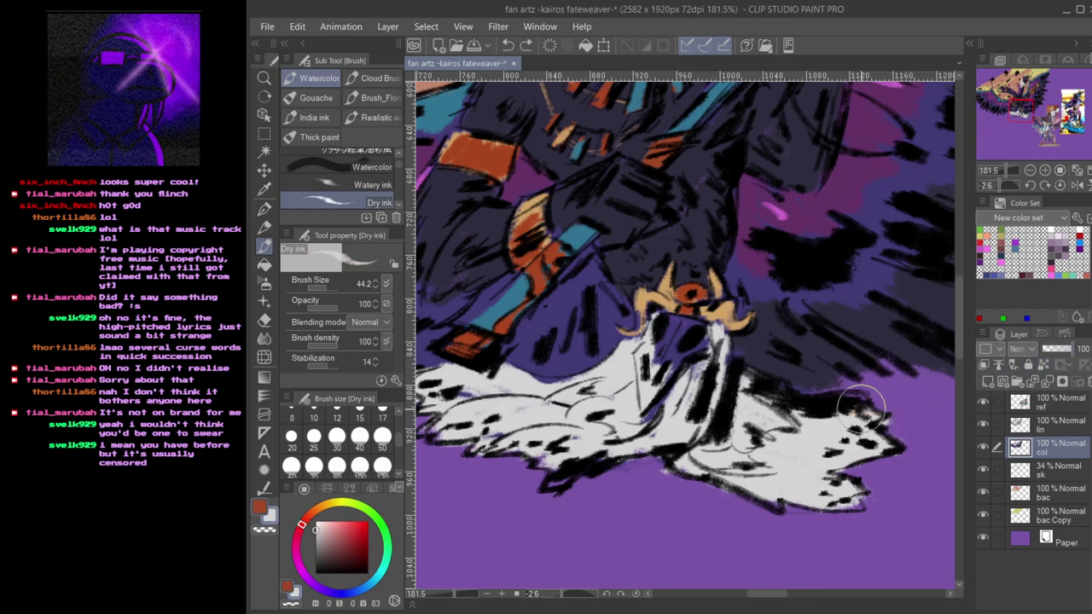
mouse_move(826, 418)
left_mouse_down()
mouse_move(866, 401)
mouse_move(847, 416)
left_mouse_up()
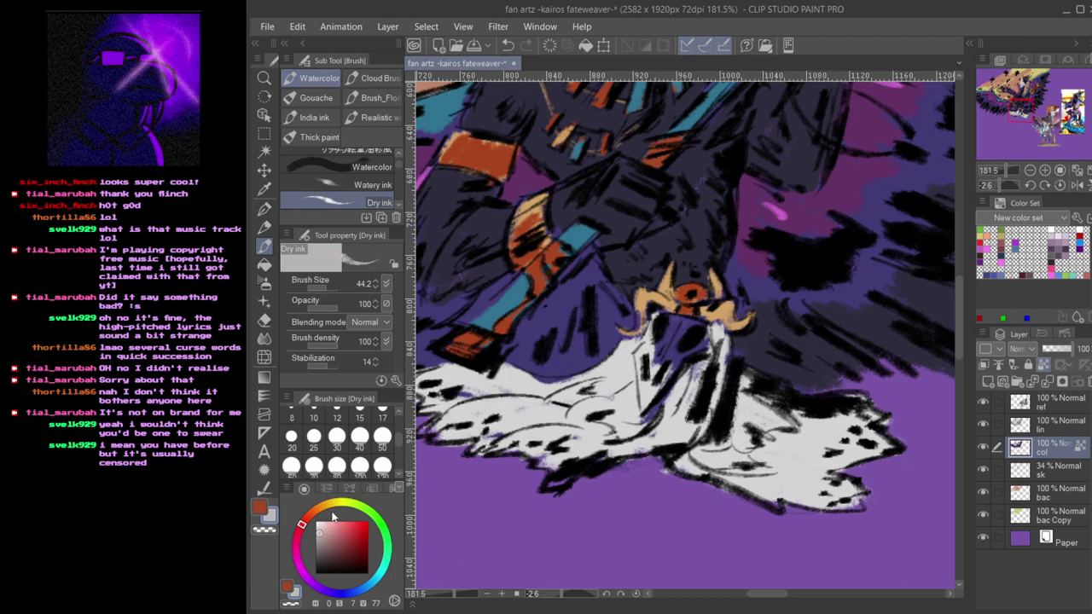
left_click(337, 505)
mouse_move(759, 461)
left_mouse_down()
mouse_move(806, 444)
mouse_move(852, 465)
mouse_move(891, 430)
left_mouse_up()
left_click(322, 535)
mouse_move(617, 463)
left_mouse_down()
mouse_move(702, 463)
mouse_move(670, 464)
mouse_move(751, 410)
mouse_move(831, 401)
mouse_move(768, 460)
mouse_move(751, 409)
mouse_move(844, 435)
mouse_move(855, 490)
mouse_move(629, 460)
mouse_move(718, 486)
left_mouse_up()
key("bracketleft")
key("bracketleft")
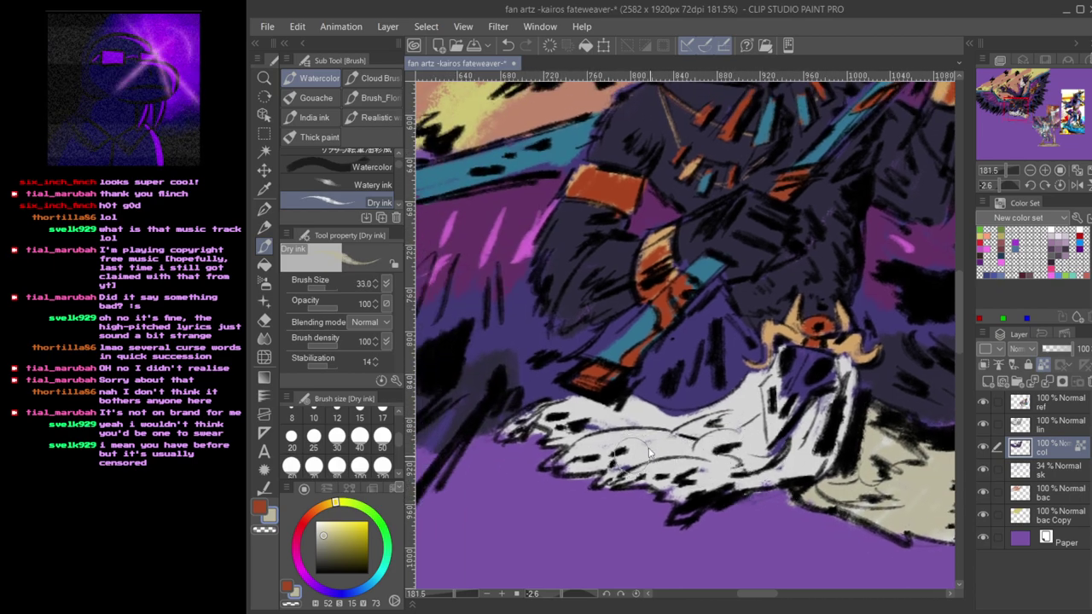
left_click(521, 204, "alt")
mouse_move(607, 491)
left_mouse_down()
mouse_move(567, 468)
mouse_move(597, 448)
left_mouse_up()
key("ctrl+z")
left_click(503, 240, "alt")
mouse_move(769, 438)
left_mouse_down()
mouse_move(655, 450)
mouse_move(756, 431)
mouse_move(747, 439)
mouse_move(747, 424)
mouse_move(764, 420)
mouse_move(747, 454)
left_mouse_up()
key("ctrl+z")
left_click(735, 373, "alt")
key("ctrl+z")
key("ctrl+z")
- Paint the hem beneath the staff end with sampled beige and cover its central folds with the wing's dark magenta
left_click(886, 277, "alt")
left_click(935, 487, "alt")
key("x")
key("x")
mouse_move(820, 397)
left_mouse_down()
mouse_move(809, 428)
mouse_move(774, 460)
left_mouse_up()
mouse_move(633, 491)
left_mouse_down()
mouse_move(649, 470)
mouse_move(716, 473)
mouse_move(713, 422)
mouse_move(748, 394)
mouse_move(748, 409)
mouse_move(682, 436)
mouse_move(604, 428)
mouse_move(535, 450)
mouse_move(544, 429)
mouse_move(566, 420)
mouse_move(565, 460)
mouse_move(612, 466)
mouse_move(618, 453)
mouse_move(581, 456)
mouse_move(605, 472)
mouse_move(644, 448)
mouse_move(591, 445)
mouse_move(615, 435)
mouse_move(573, 454)
mouse_move(622, 435)
left_mouse_up()
key("x")
key("ctrl+z")
mouse_move(562, 456)
left_mouse_down()
mouse_move(626, 433)
mouse_move(566, 449)
mouse_move(641, 433)
mouse_move(593, 455)
mouse_move(656, 446)
mouse_move(654, 456)
mouse_move(671, 444)
mouse_move(622, 438)
mouse_move(682, 445)
mouse_move(631, 431)
mouse_move(716, 453)
mouse_move(762, 414)
mouse_move(734, 441)
mouse_move(755, 426)
mouse_move(748, 443)
mouse_move(758, 433)
mouse_move(767, 444)
mouse_move(794, 430)
mouse_move(802, 409)
mouse_move(760, 455)
mouse_move(804, 403)
mouse_move(788, 446)
mouse_move(726, 448)
left_mouse_up()
- Add sampled teal patches to both sides of the robe hem with Dry ink at 19.3, and dab rusty orange spots beside them
left_click(638, 341, "alt")
key("x")
left_click(666, 312, "alt")
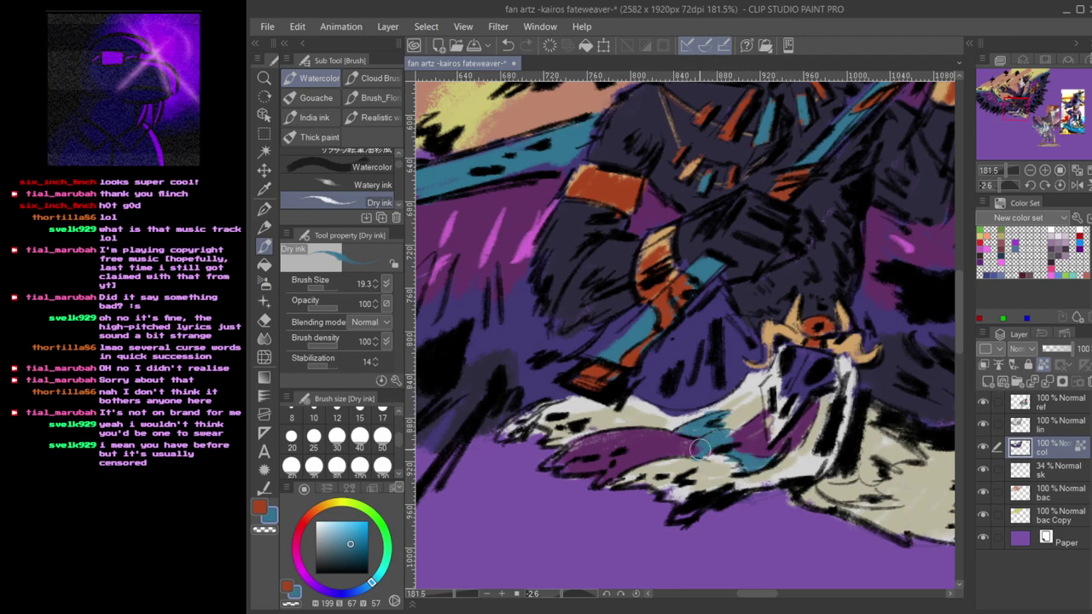
left_click_drag(816, 451, 633, 455)
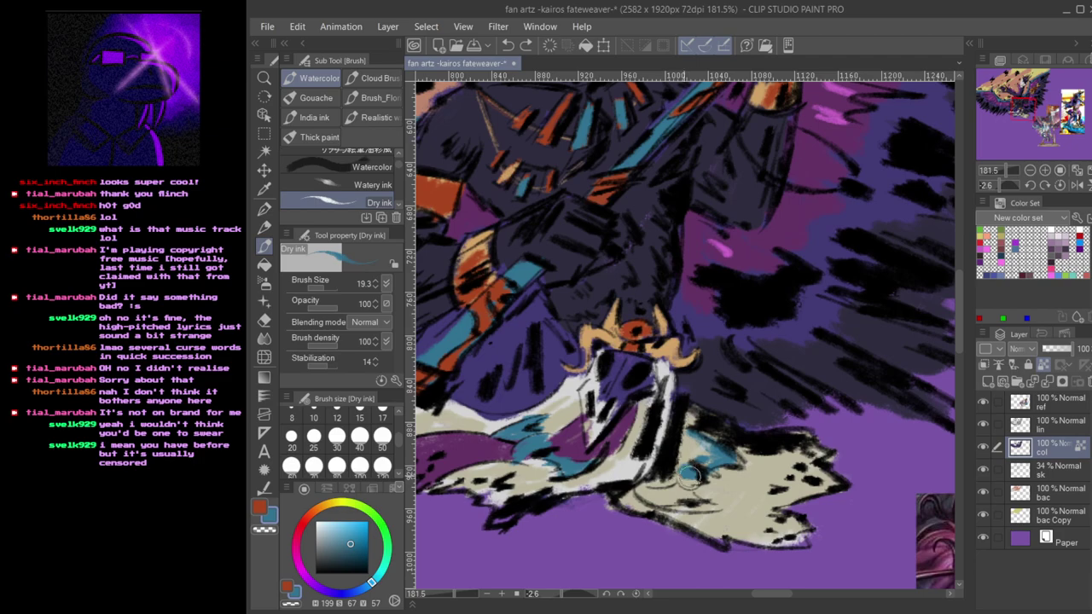
mouse_move(727, 460)
left_mouse_down()
mouse_move(686, 480)
mouse_move(711, 504)
mouse_move(660, 496)
mouse_move(687, 495)
mouse_move(670, 486)
mouse_move(632, 489)
mouse_move(685, 491)
mouse_move(676, 493)
mouse_move(708, 508)
mouse_move(693, 465)
left_mouse_up()
key("x")
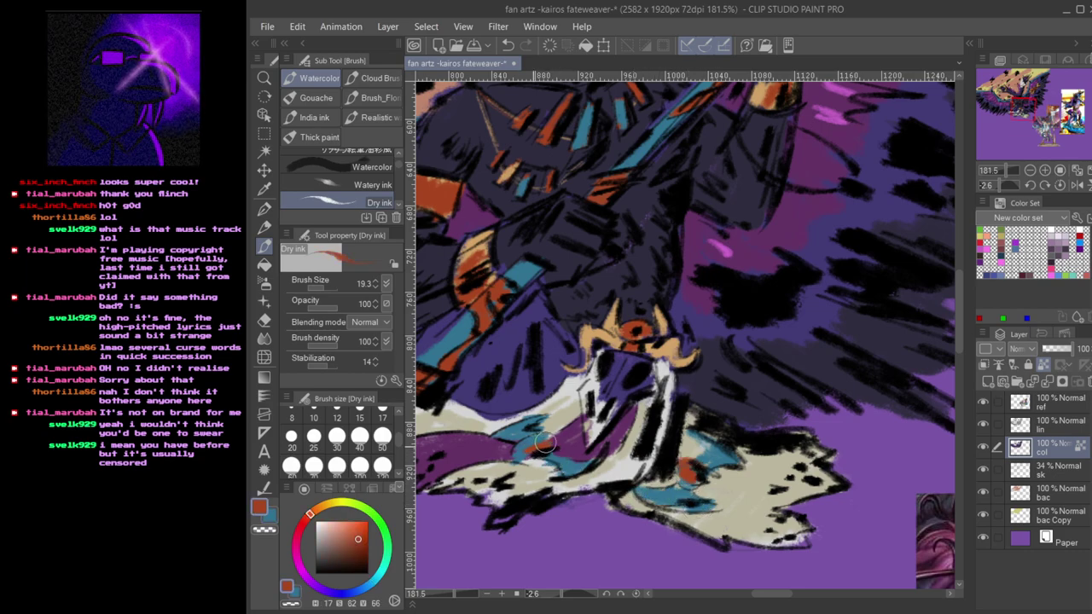
left_click_drag(573, 406, 666, 474)
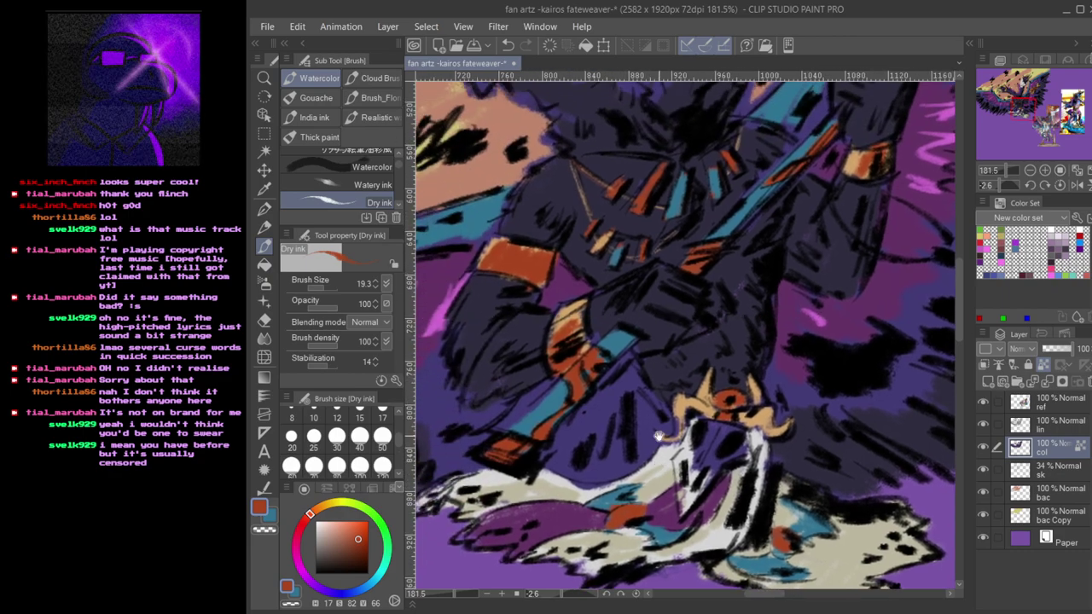
- Recolour the belt ornament's two upright horns teal and paint a light grey ring in its central eye
key("x")
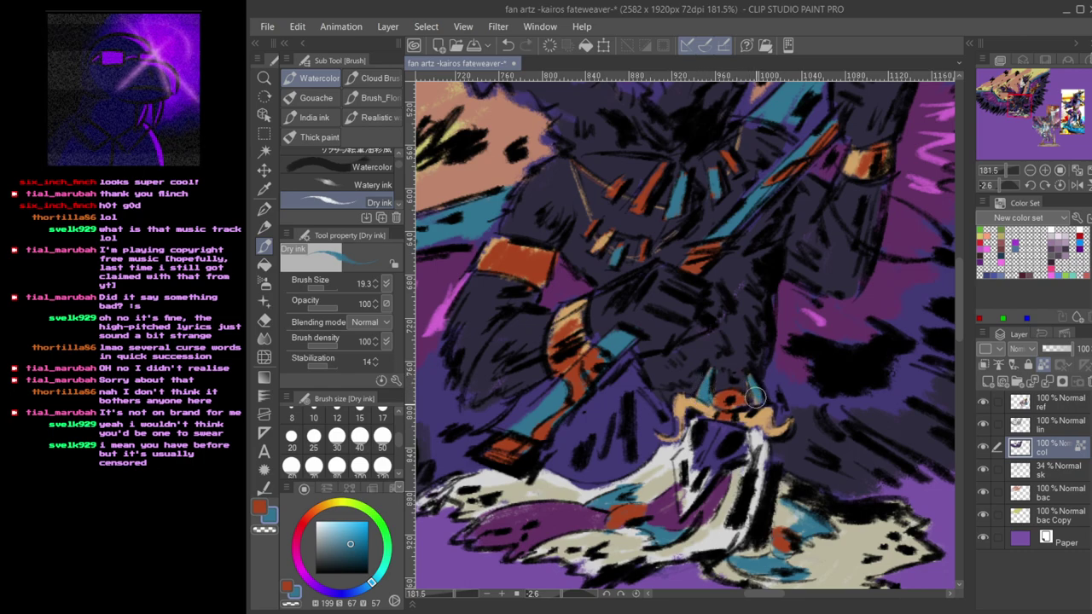
left_click(743, 359, "alt")
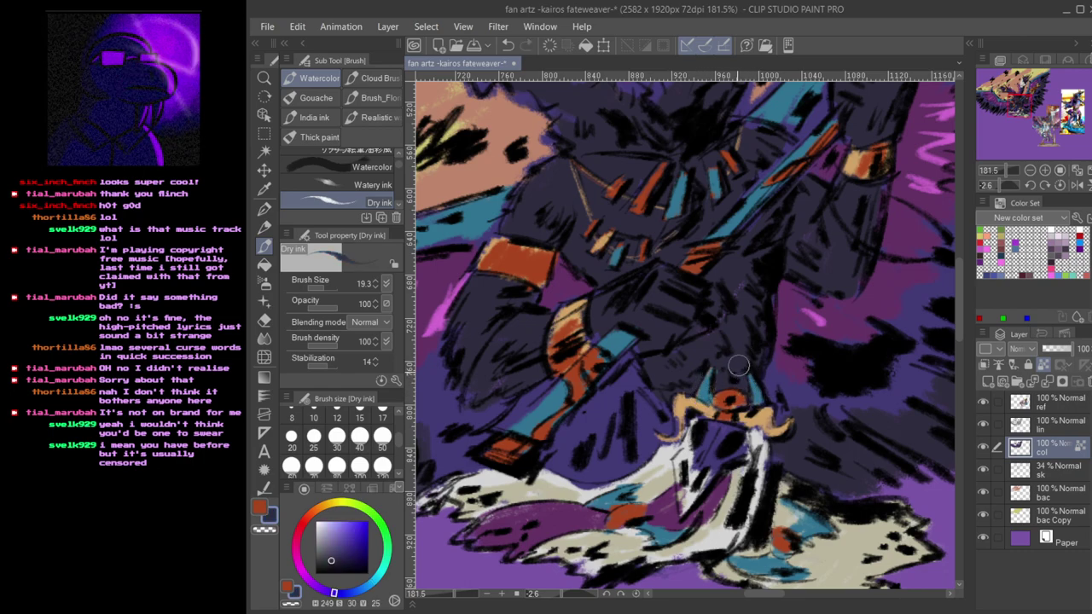
left_click(732, 411, "alt")
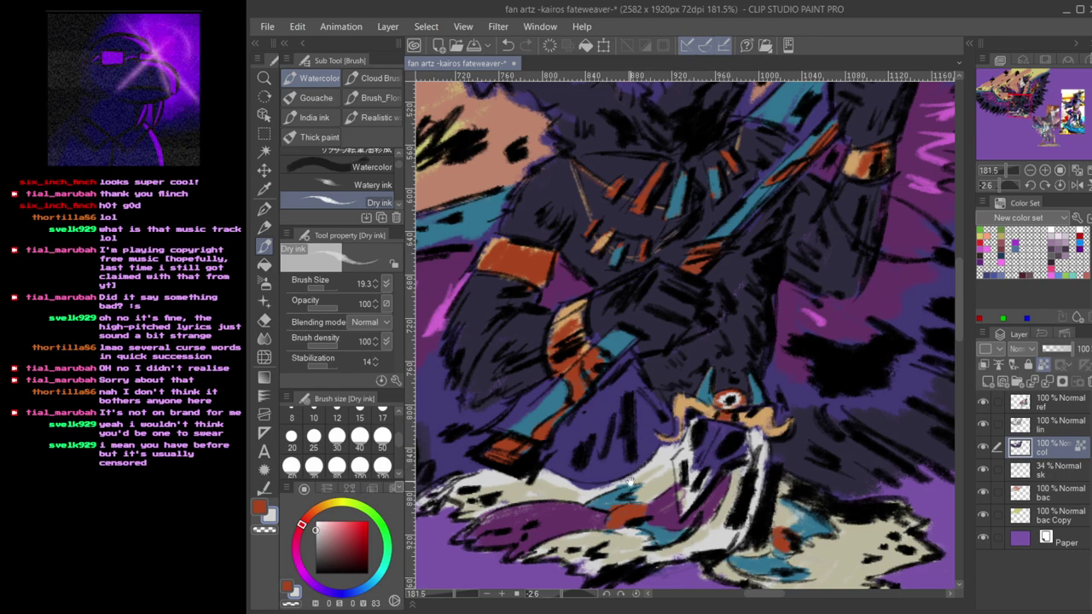
- Fill the pointed skull-shaped piece hanging below the belt ornament with the golden orange sampled from the wrist band
left_click_drag(611, 486, 692, 482)
left_click_drag(901, 548, 748, 502)
left_click(778, 484, "alt")
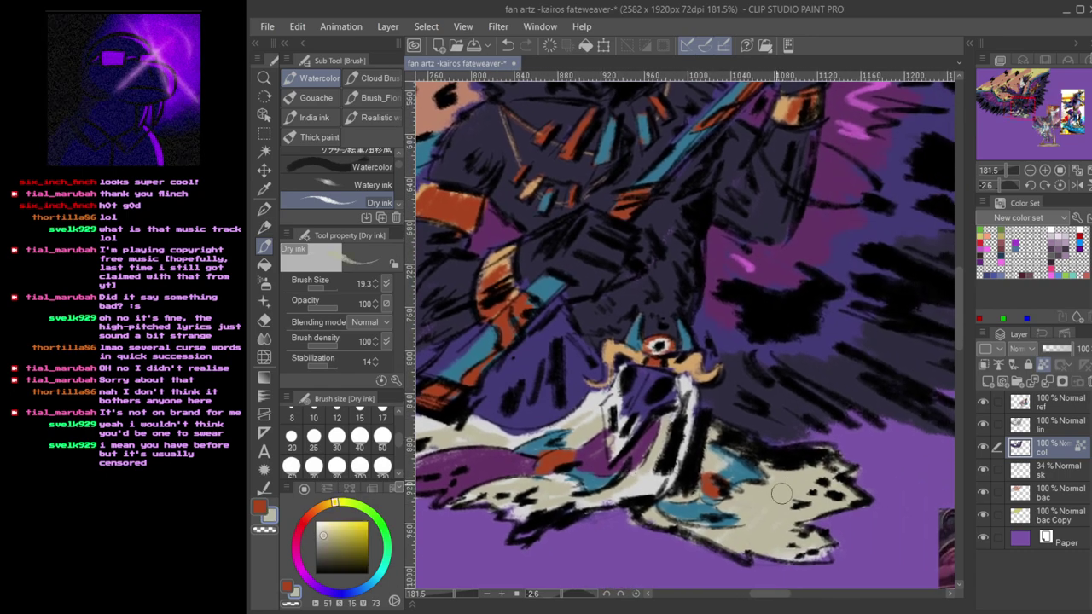
left_click_drag(523, 264, 610, 406)
left_click(866, 250, "alt")
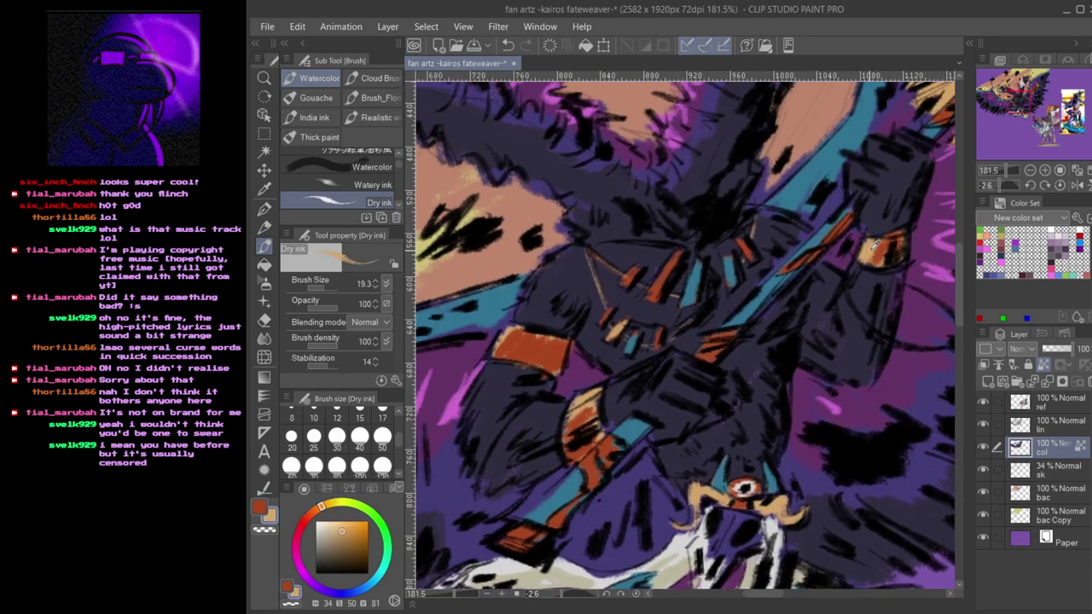
left_click_drag(766, 425, 692, 321)
left_click_drag(655, 415, 625, 442)
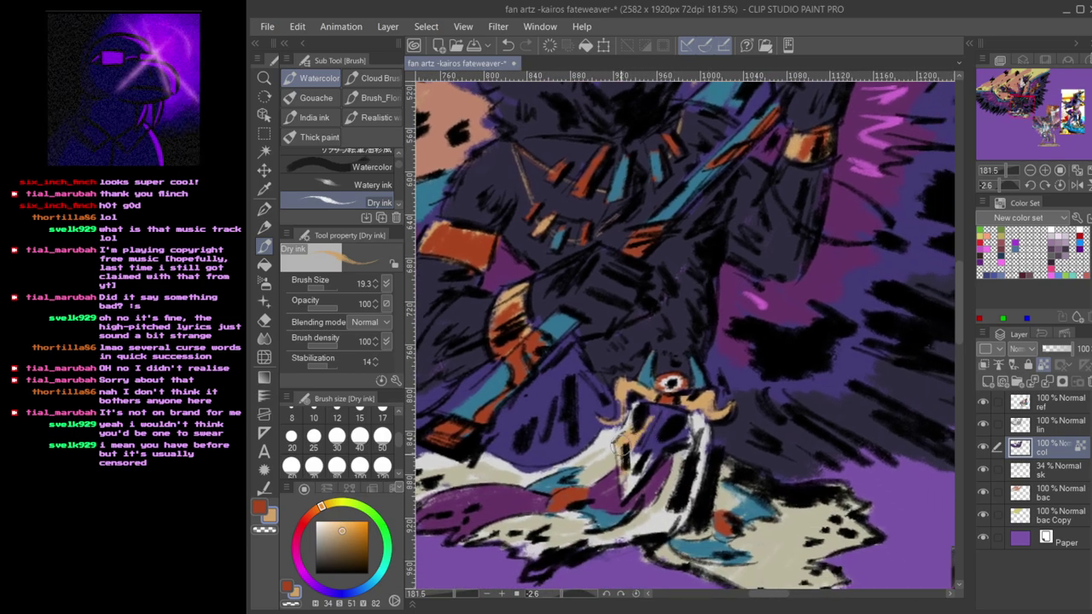
mouse_move(627, 486)
left_mouse_down()
mouse_move(648, 440)
mouse_move(638, 482)
left_mouse_up()
left_click_drag(667, 437, 636, 458)
mouse_move(653, 399)
left_mouse_down()
mouse_move(634, 435)
mouse_move(654, 420)
left_mouse_up()
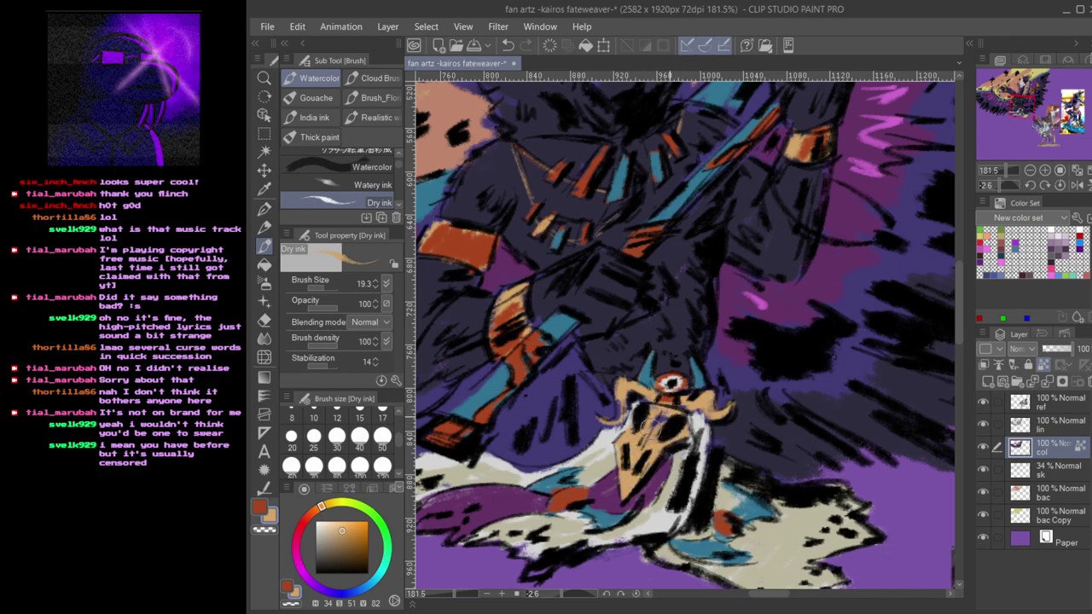
left_click_drag(632, 415, 627, 447)
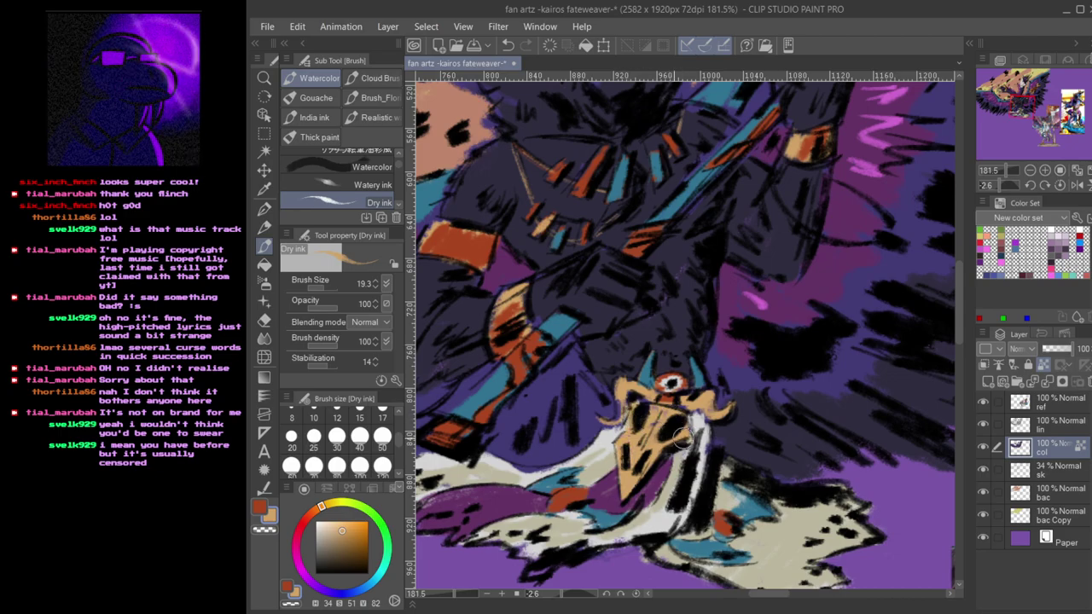
- Paint light grey highlights on the crown spikes and golden cheek ring of the lower, long-beaked head
scroll(667, 475, "down", 5)
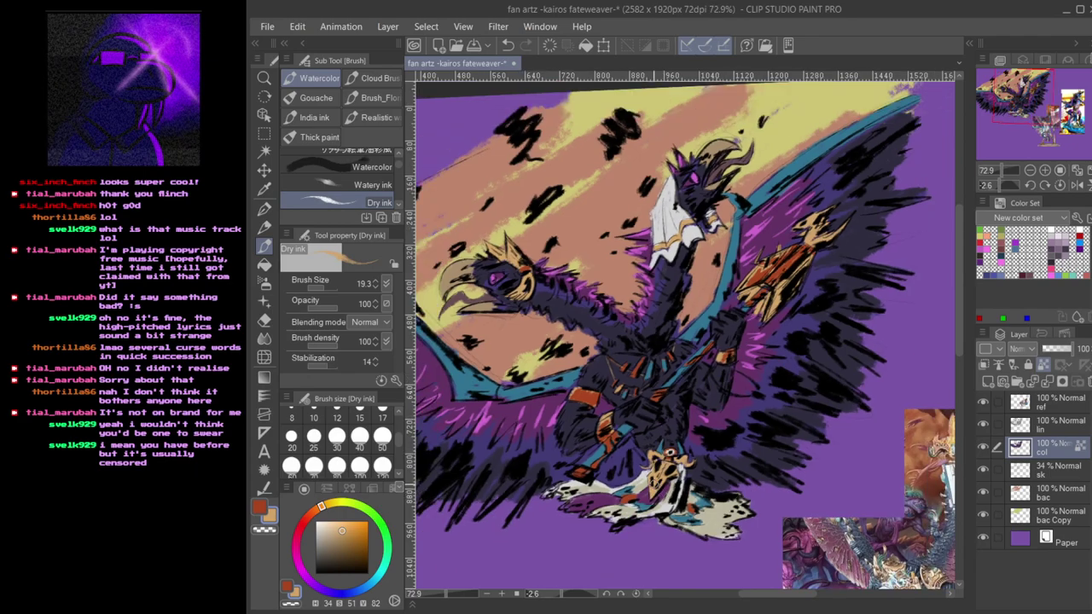
key("alt+Tab")
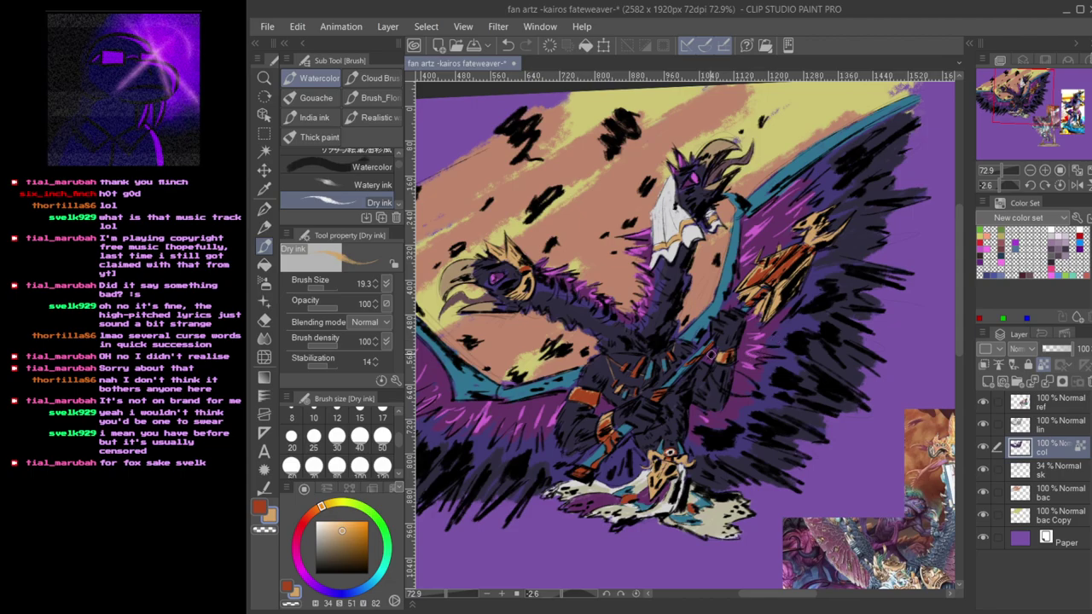
left_click_drag(616, 343, 703, 348)
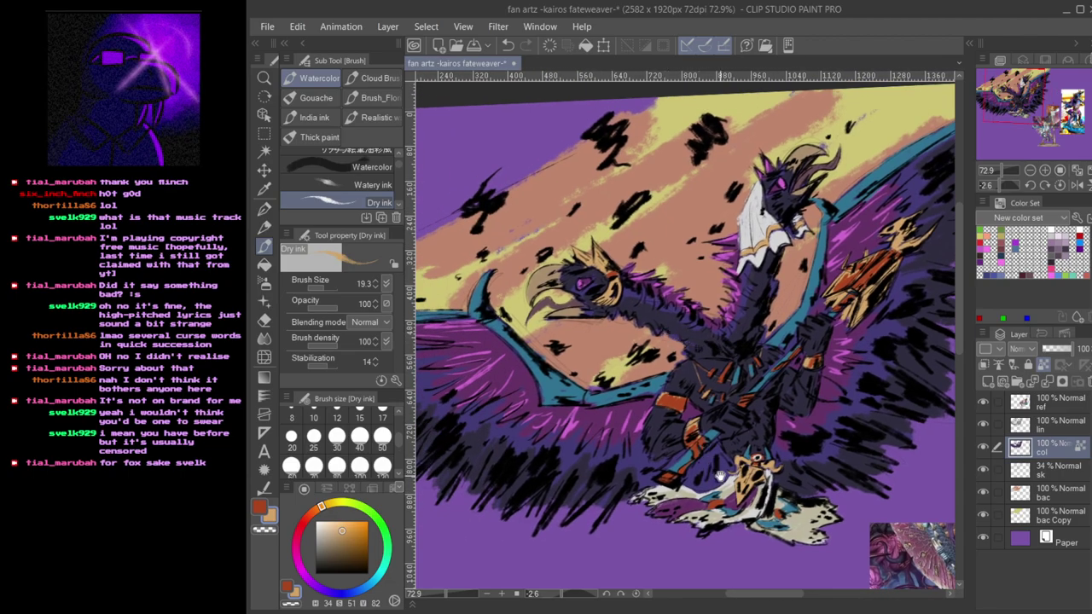
scroll(717, 463, "up", 5)
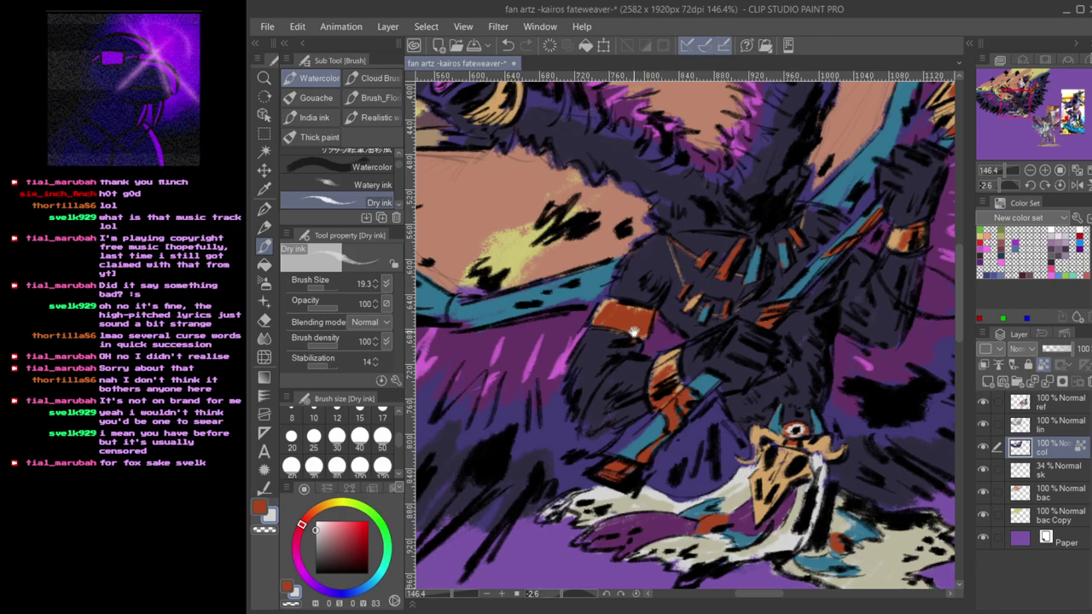
left_click_drag(479, 95, 654, 316)
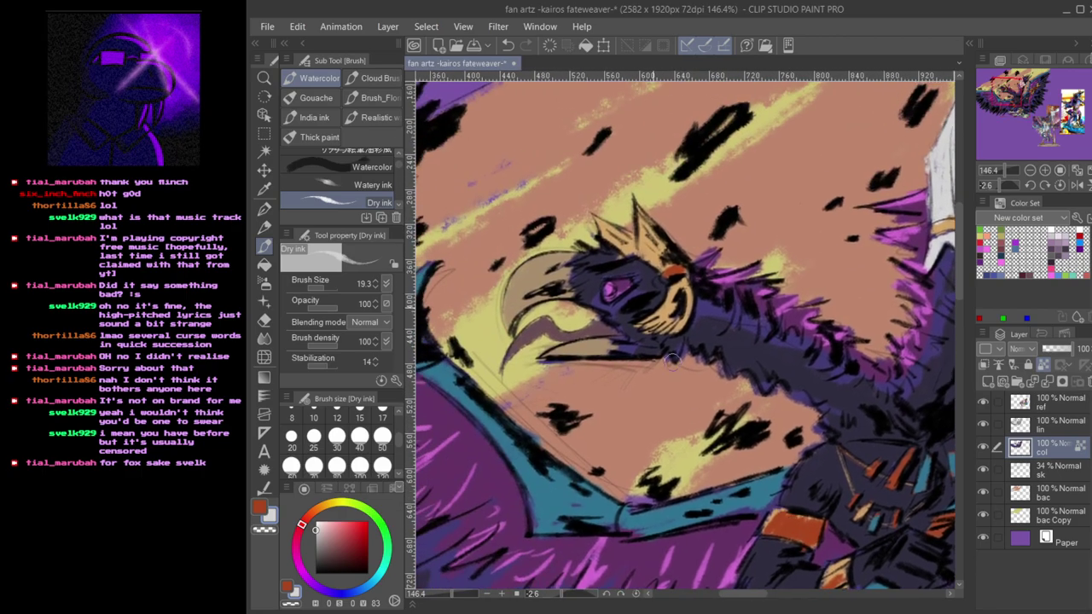
scroll(642, 256, "up", 3)
mouse_move(619, 163)
left_mouse_down()
mouse_move(648, 265)
mouse_move(588, 218)
mouse_move(631, 249)
left_mouse_up()
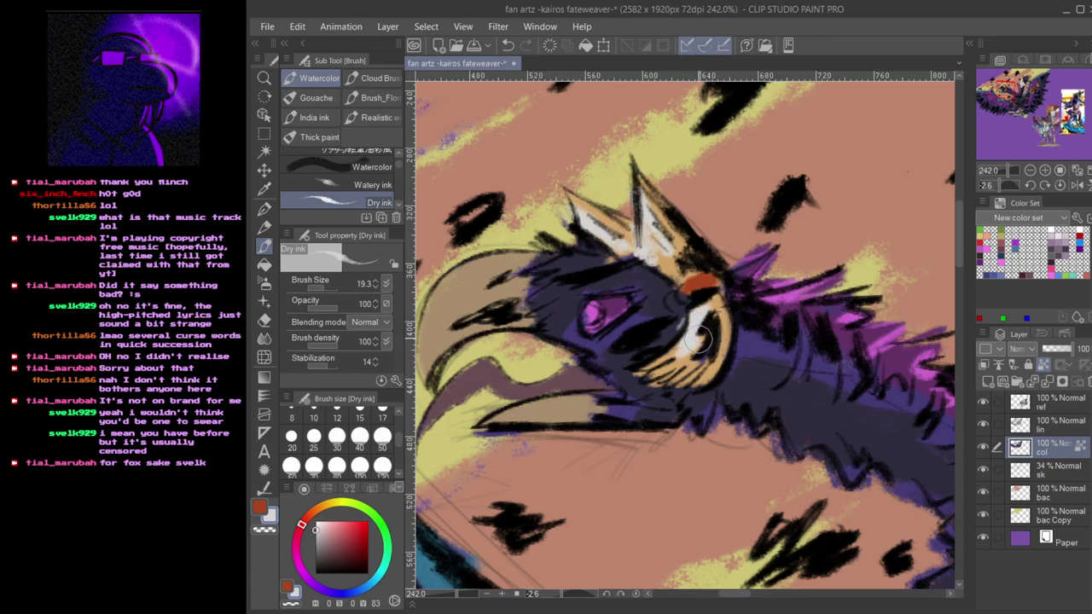
scroll(725, 400, "down", 4)
scroll(729, 406, "down", 4)
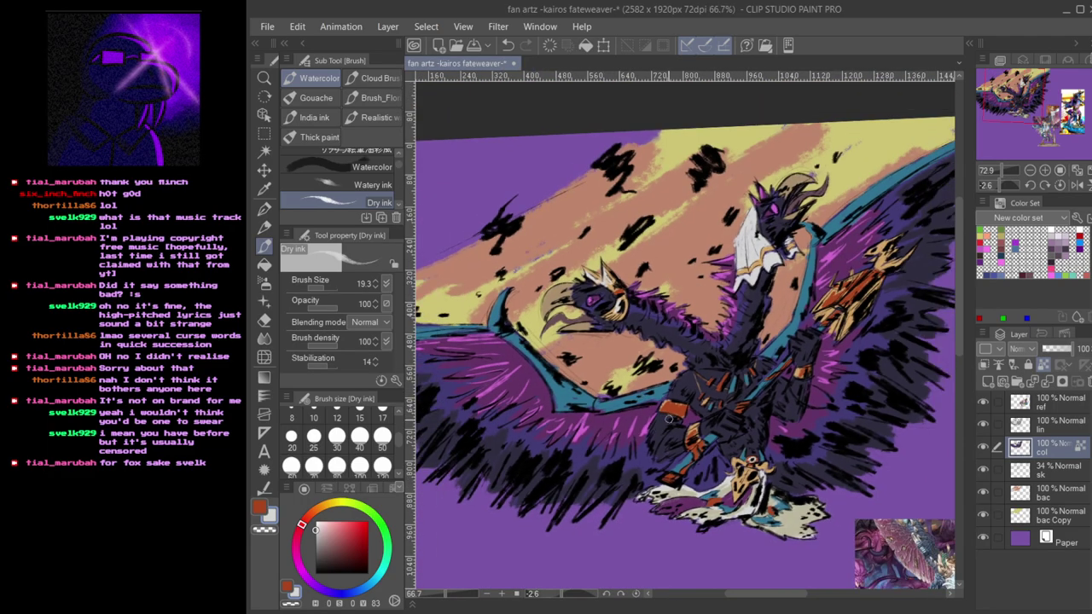
- Touch up the inner feathers of the staff-side wing beside the arm with the sampled dark indigo
scroll(653, 449, "up", 1)
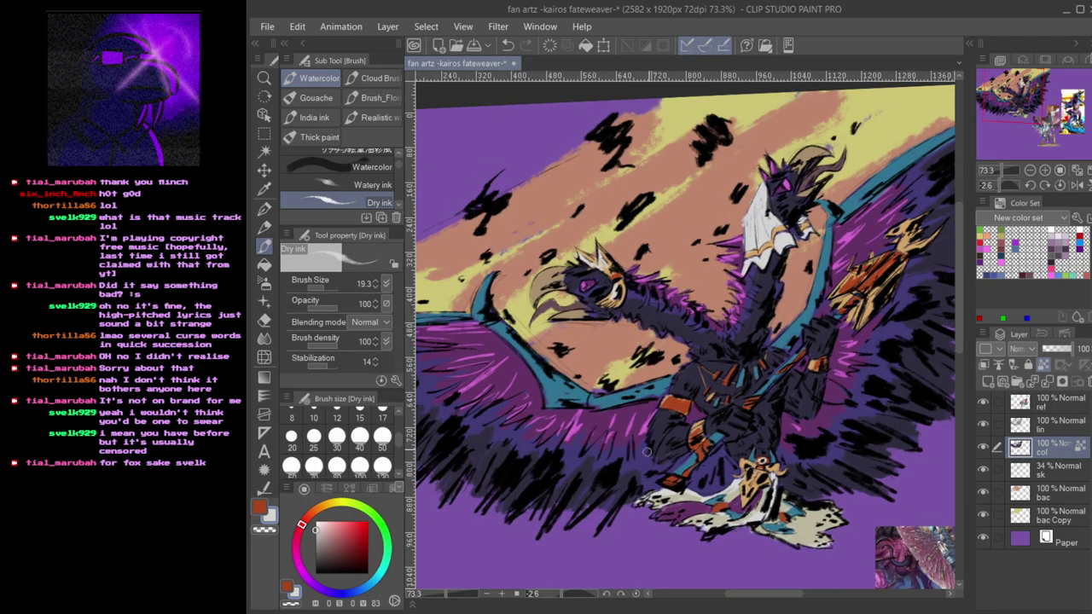
left_click(615, 505, "alt")
left_click_drag(661, 527, 525, 524)
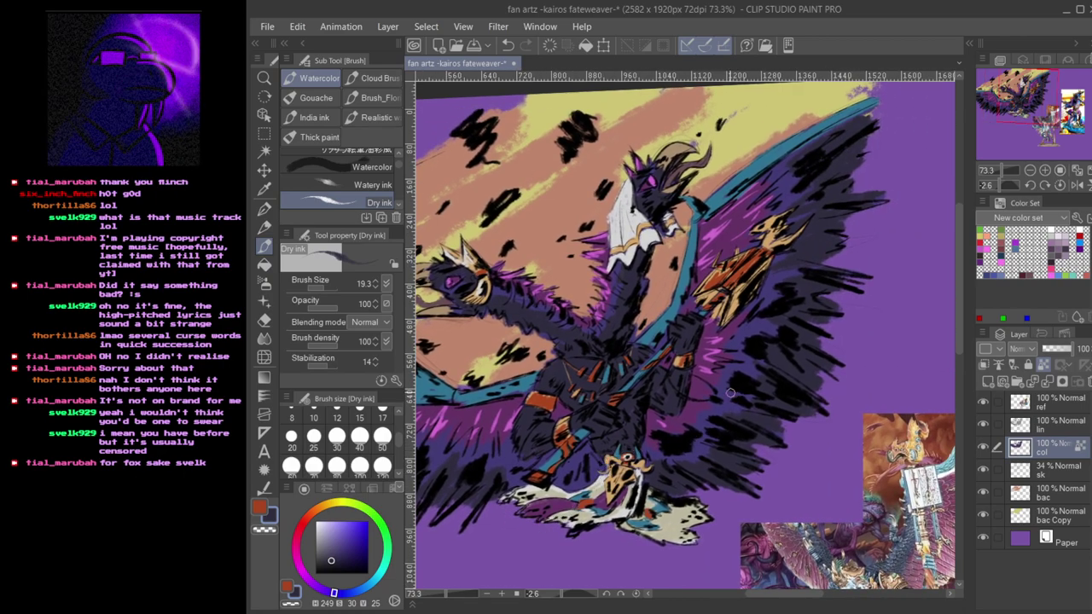
left_click_drag(721, 384, 771, 389)
left_click_drag(786, 452, 937, 431)
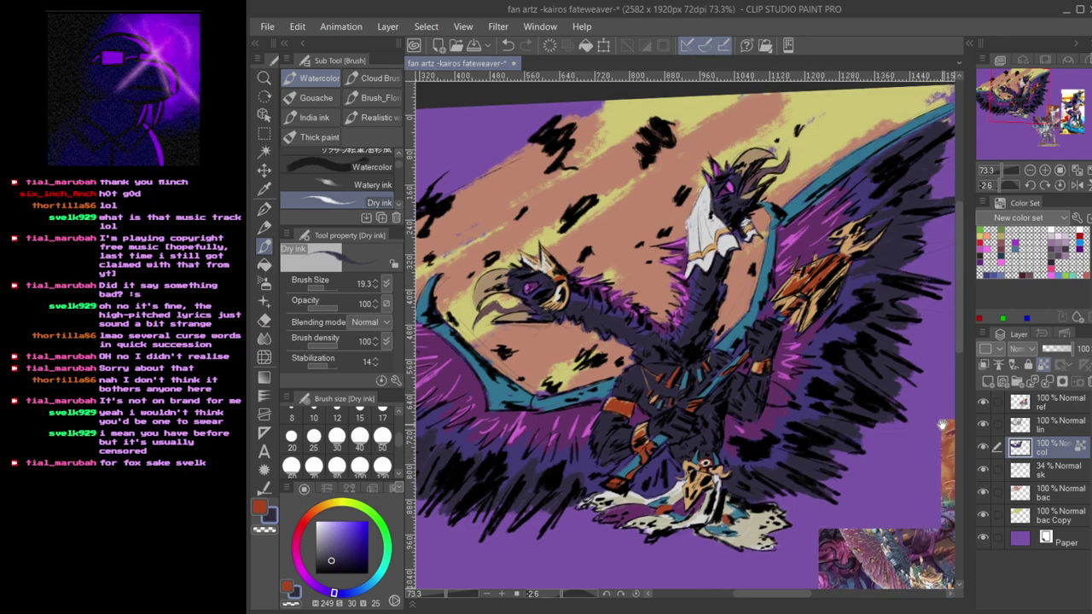
- Hide the ref layer, and add a new layer directly above Paper filled with the sampled background purple
left_click(983, 404)
left_click(1020, 538)
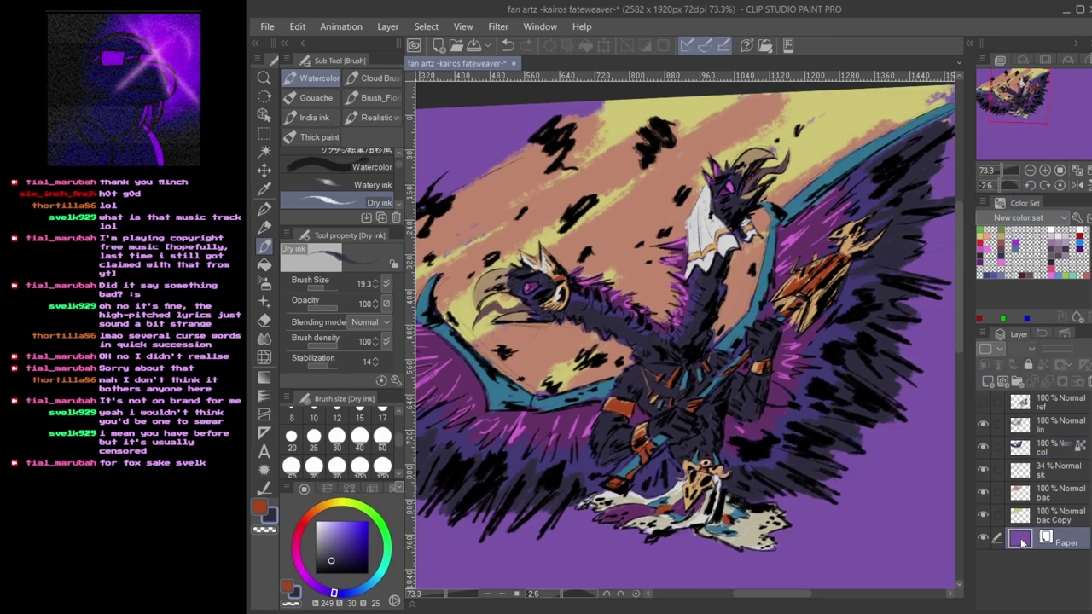
left_click(916, 514, "alt")
key("x")
left_click(918, 515, "alt")
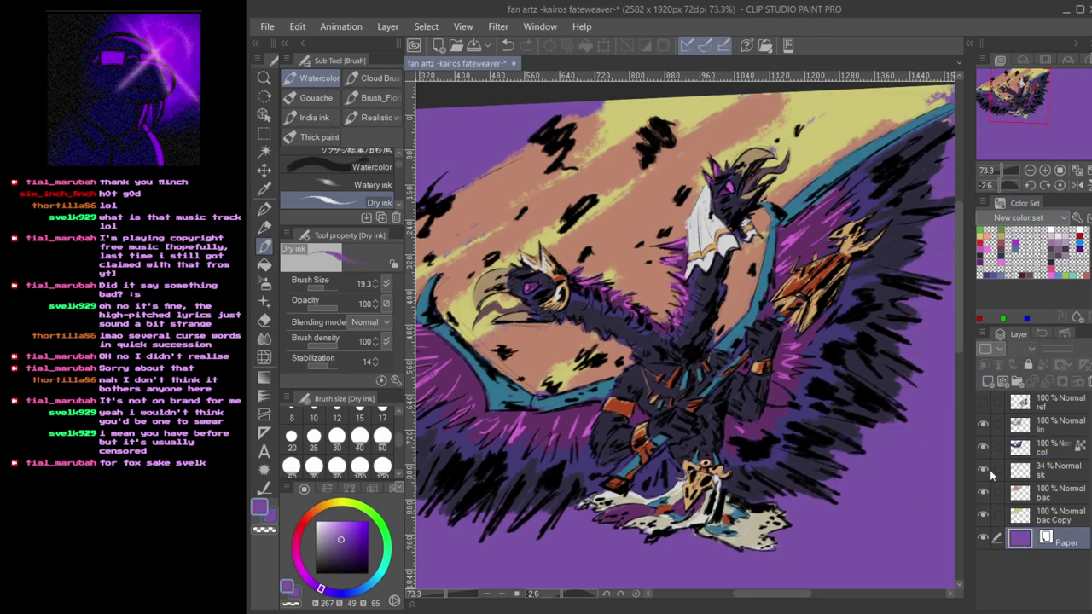
left_click(988, 381)
key("ctrl+a")
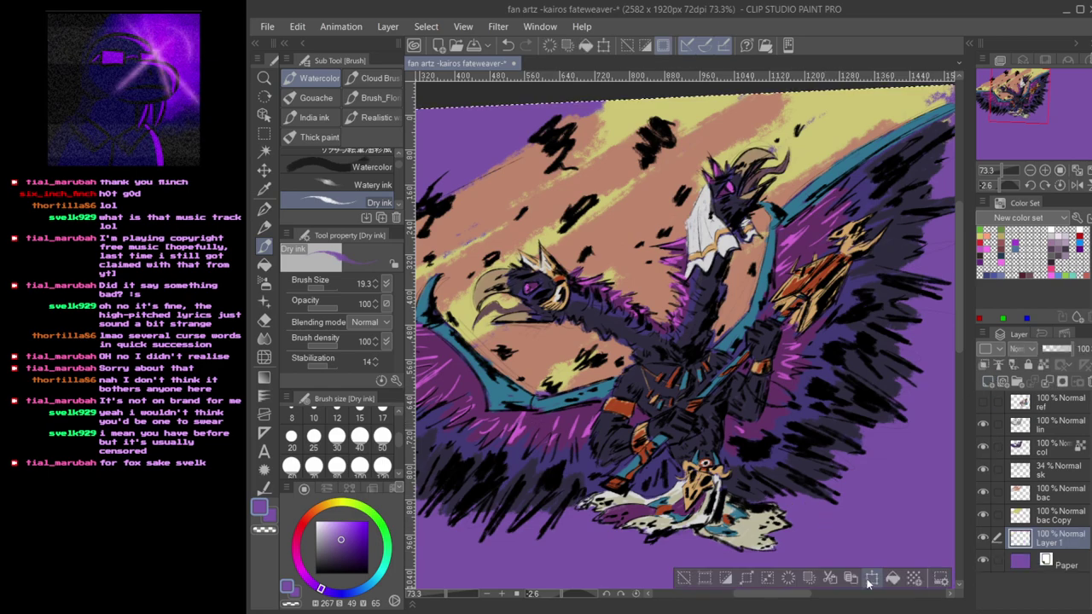
left_click(893, 579)
key("ctrl+d")
- Sample the sky's yellow as the main colour and its salmon as the secondary colour
scroll(533, 264, "down", 2)
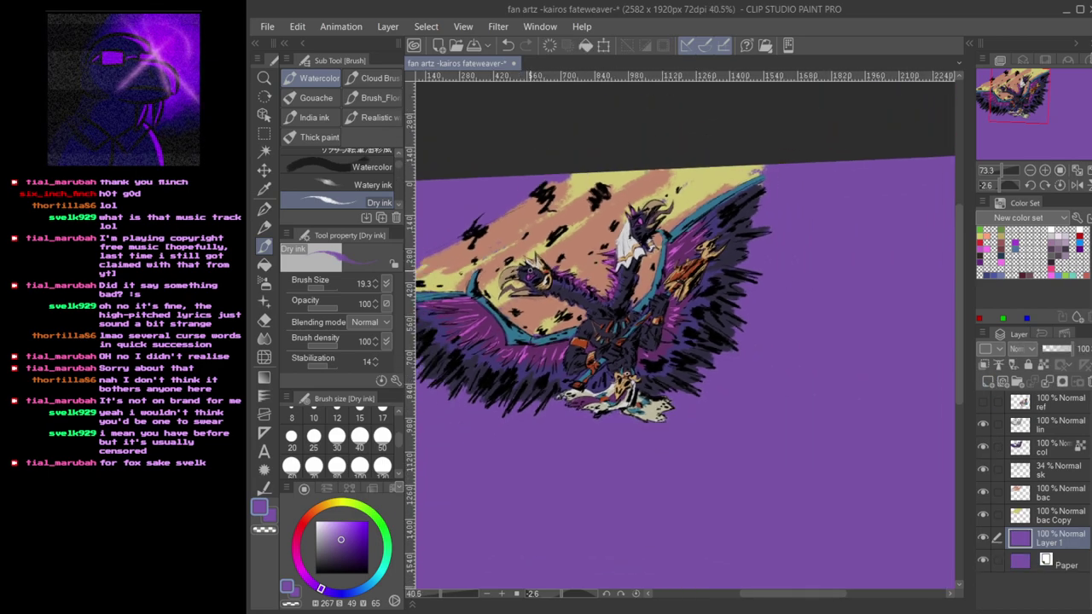
scroll(546, 277, "up", 1)
left_click_drag(635, 342, 711, 388)
left_click(816, 180, "alt")
key("x")
left_click(772, 193, "alt")
key("x")
key("b")
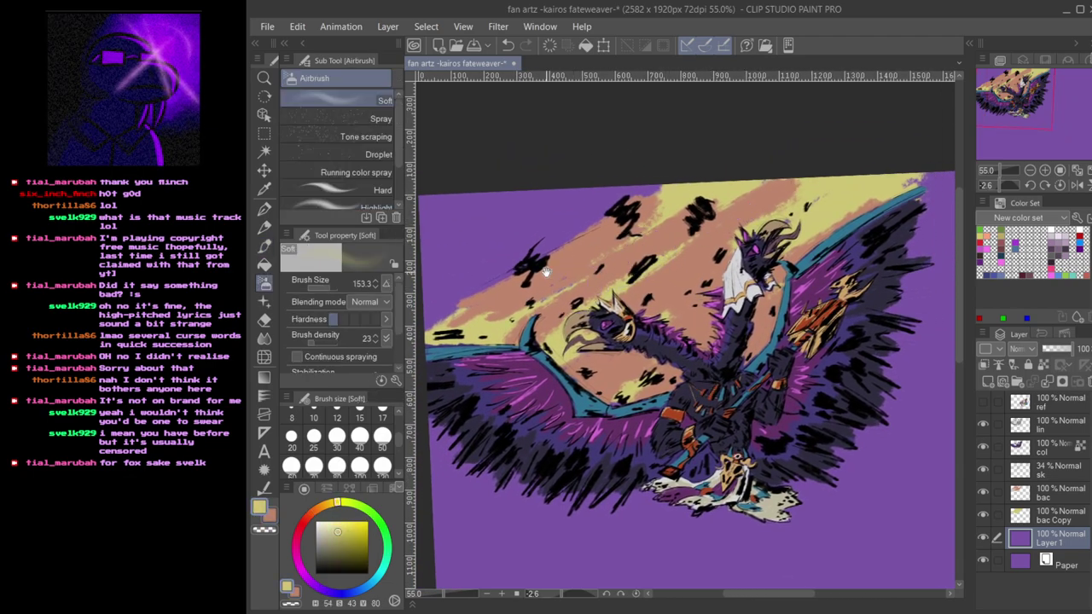
left_click_drag(545, 272, 612, 286)
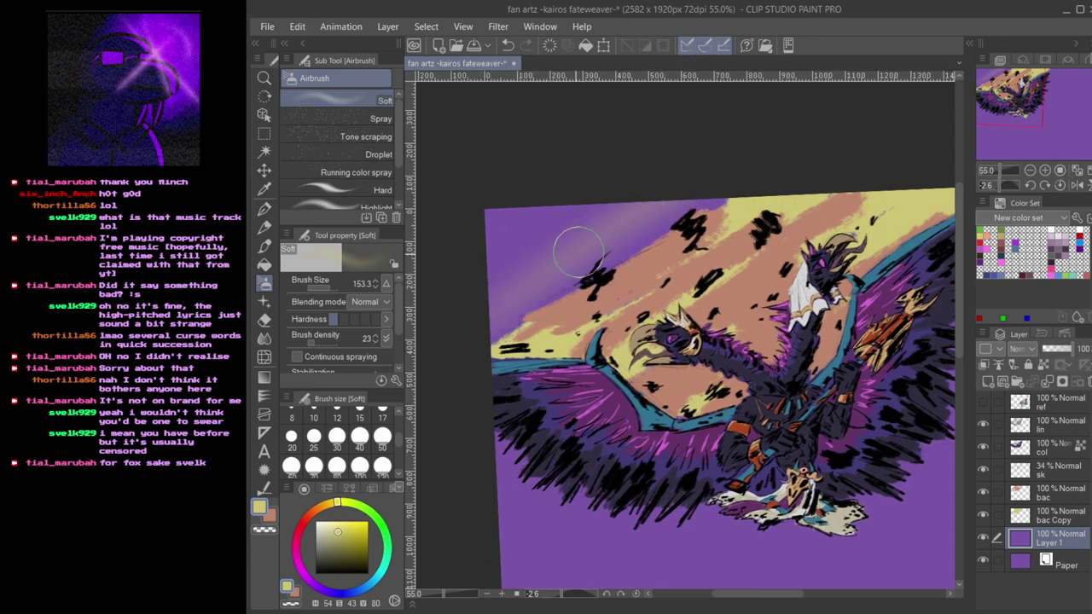
key("j")
- Cover the empty purple sky corner with yellow and salmon diagonal streaks using Dry ink at 211.5
key("b")
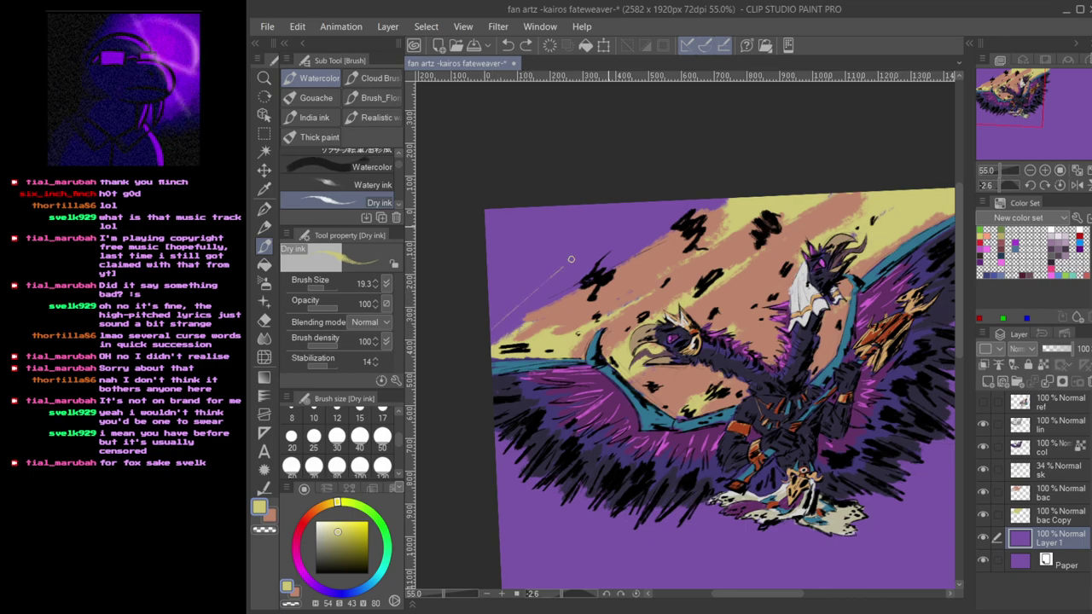
left_click_drag(556, 271, 609, 229)
left_click_drag(520, 302, 554, 302)
left_click_drag(496, 327, 674, 197)
key("ctrl+z")
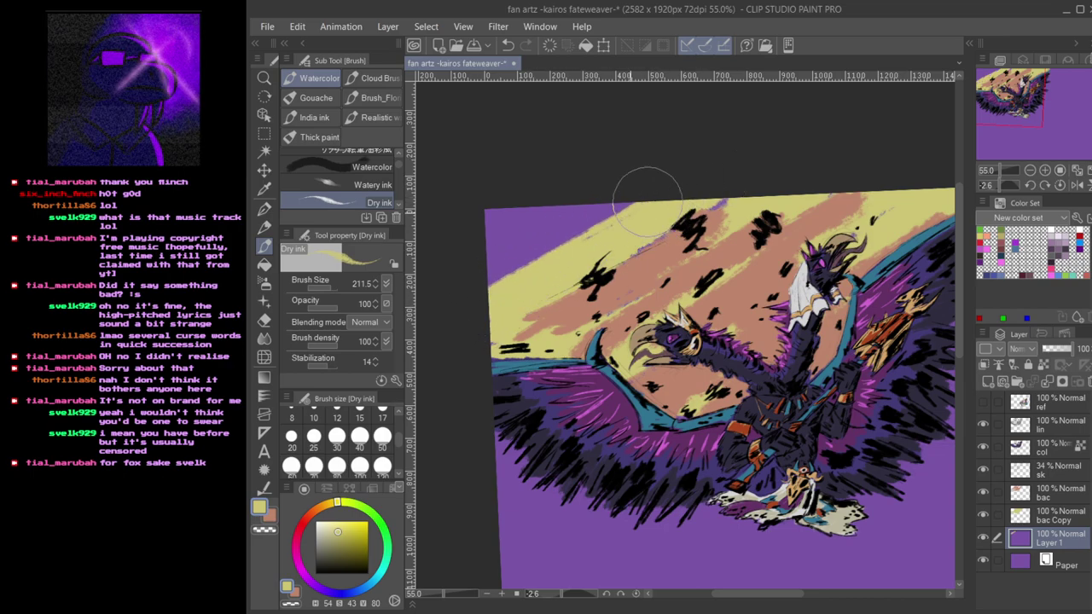
mouse_move(472, 243)
left_mouse_down()
mouse_move(564, 182)
mouse_move(521, 206)
mouse_move(530, 193)
mouse_move(585, 180)
mouse_move(555, 209)
mouse_move(611, 180)
mouse_move(553, 215)
mouse_move(536, 209)
mouse_move(507, 243)
mouse_move(526, 243)
mouse_move(630, 170)
left_mouse_up()
key("x")
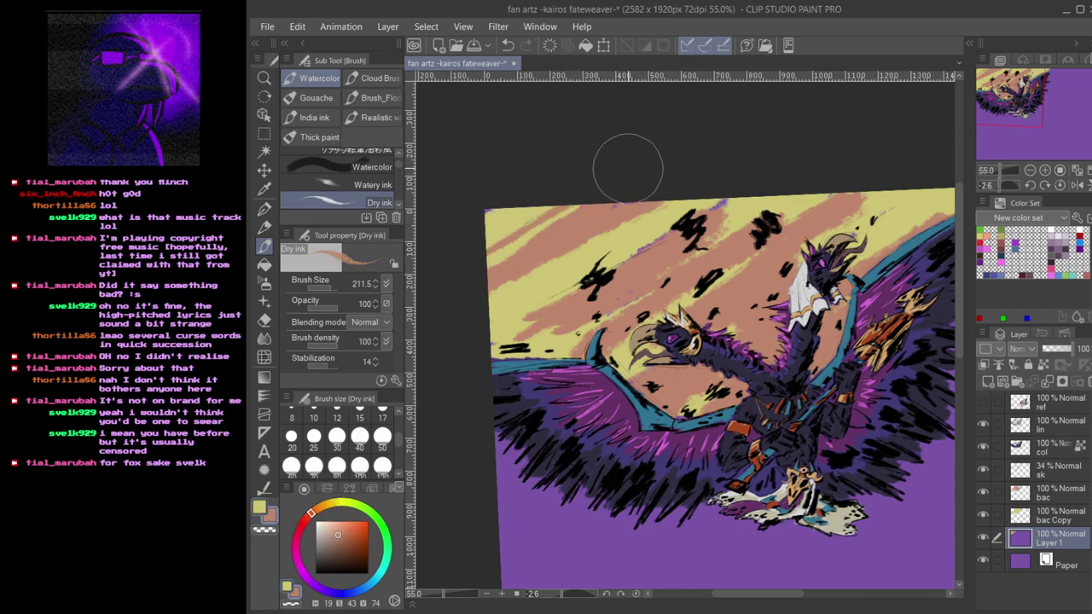
- Merge the bac, bac Copy and Layer 1 layers into a single background layer
left_click_drag(665, 286, 579, 278)
mouse_move(693, 321)
left_mouse_down()
mouse_move(782, 329)
mouse_move(744, 313)
left_mouse_up()
left_click(1048, 517)
left_click(1051, 492)
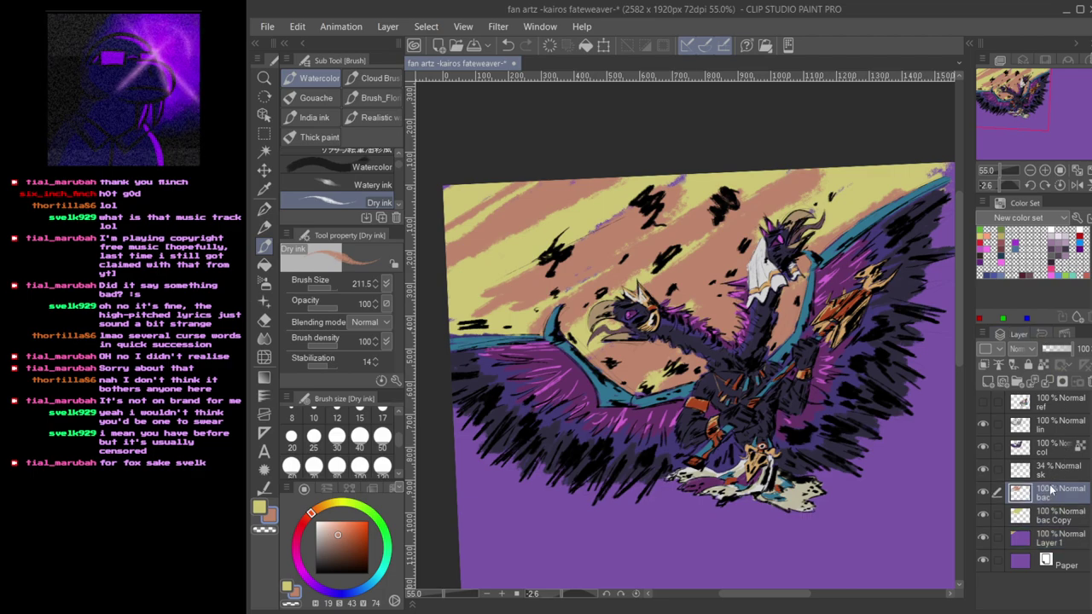
left_click(1046, 383)
left_click(1046, 383)
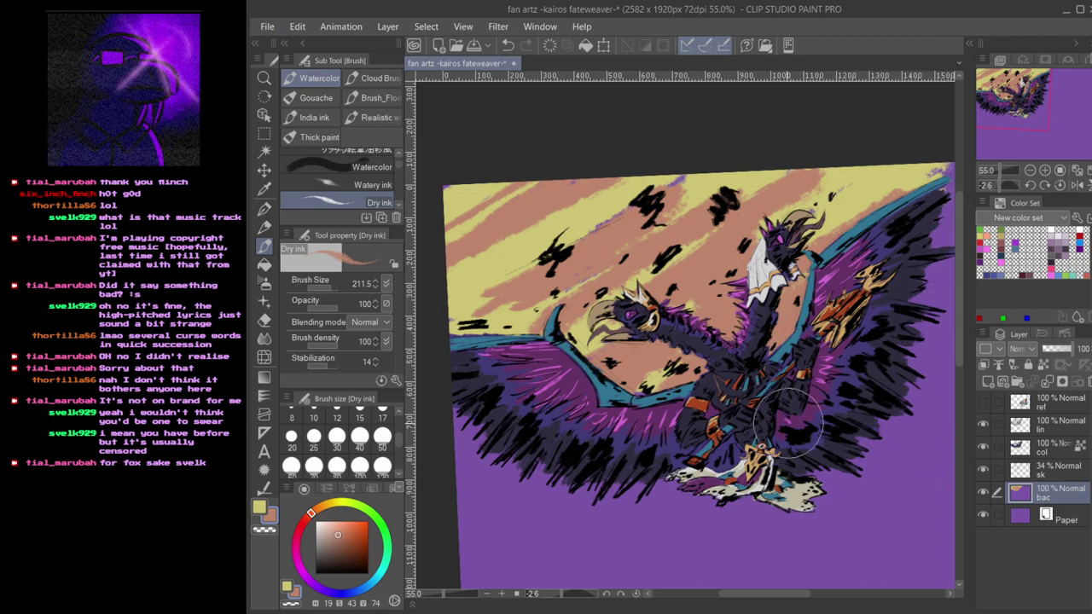
- Brighten and intensify the merged bac layer's yellow, salmon and purple with a tonal correction
left_click_drag(736, 435, 702, 421)
key("Tab")
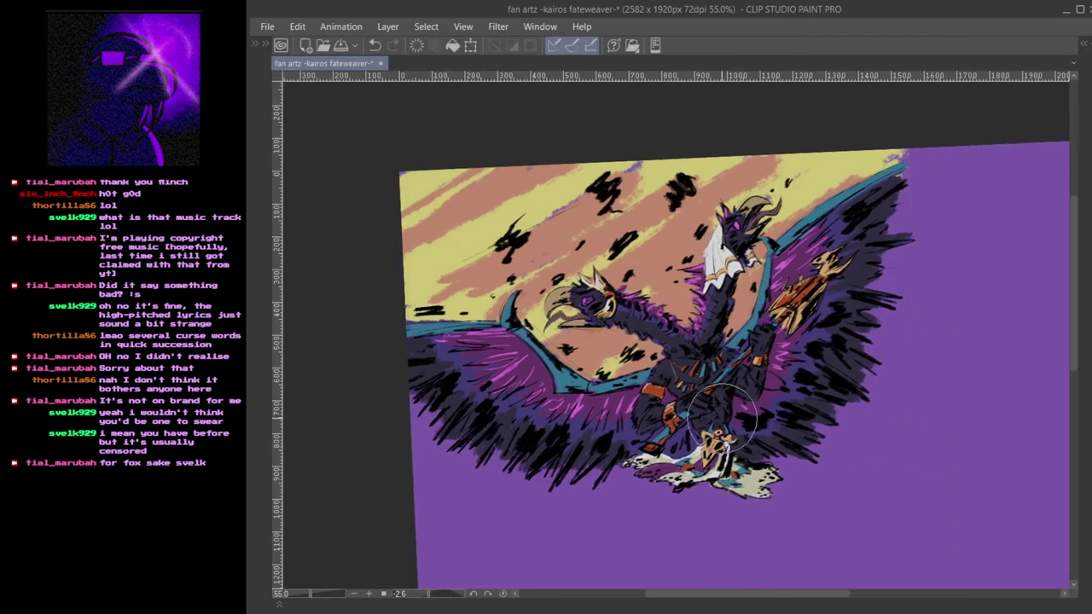
key("Tab")
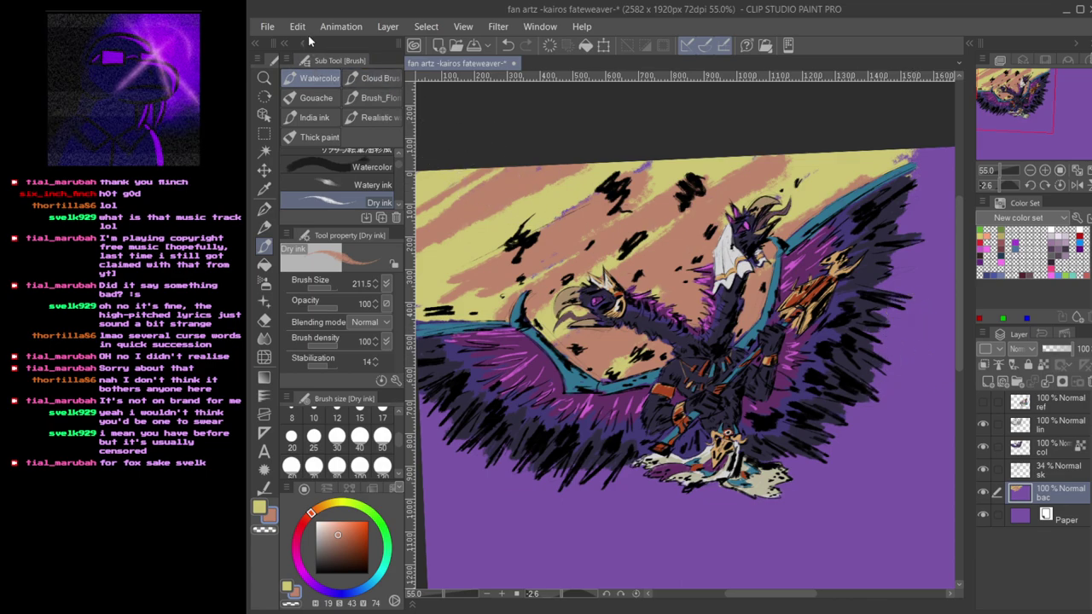
left_click_drag(548, 207, 581, 219)
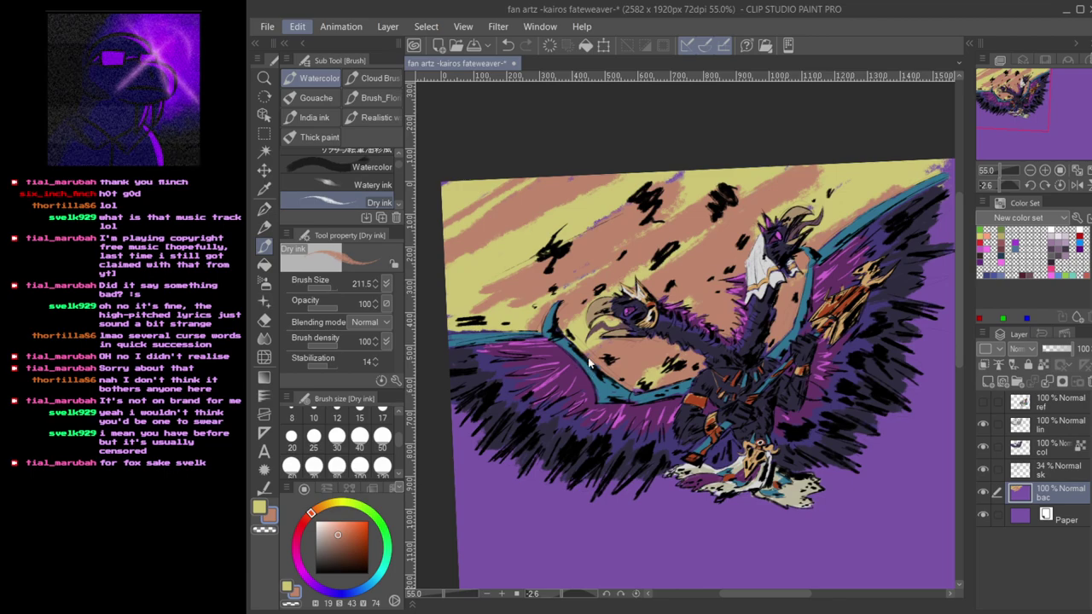
key("Tab")
left_click_drag(693, 150, 705, 147)
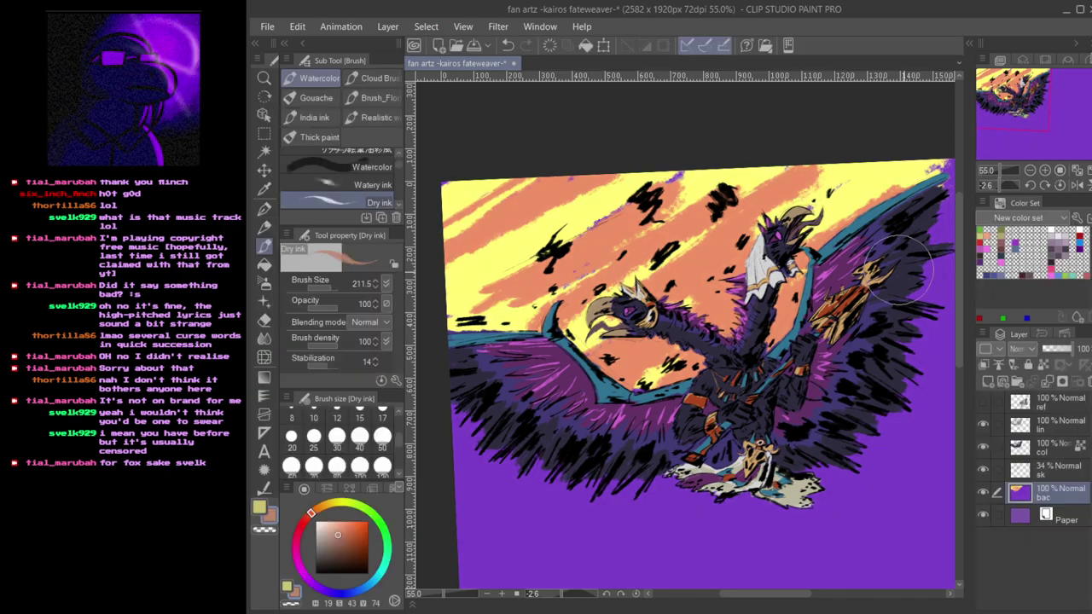
- Brighten and intensify the creature's colours on the col layer with a tonal correction
left_click(1056, 447)
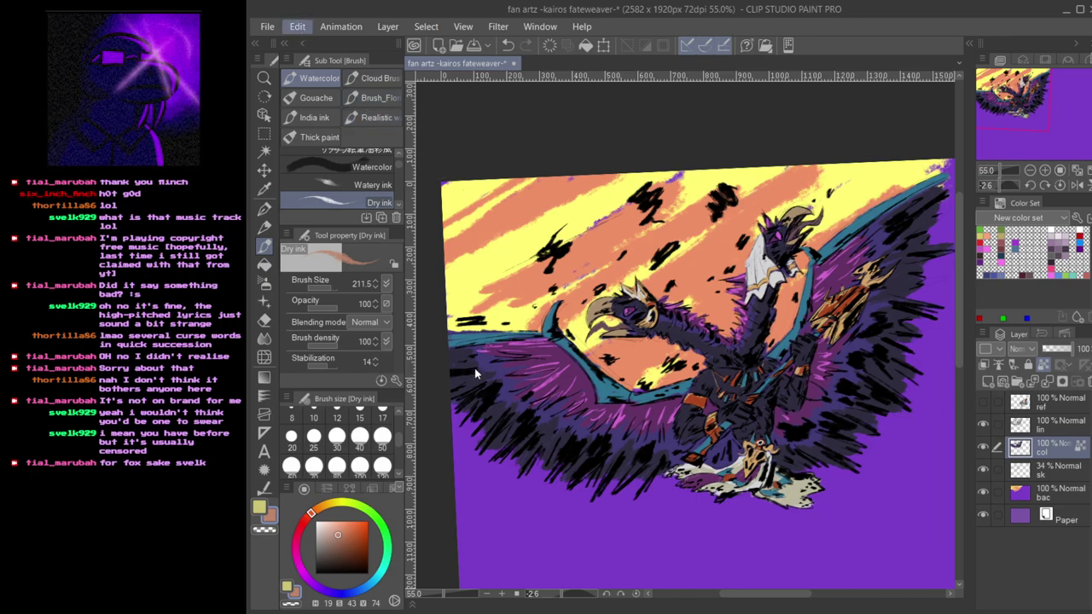
left_click(557, 347)
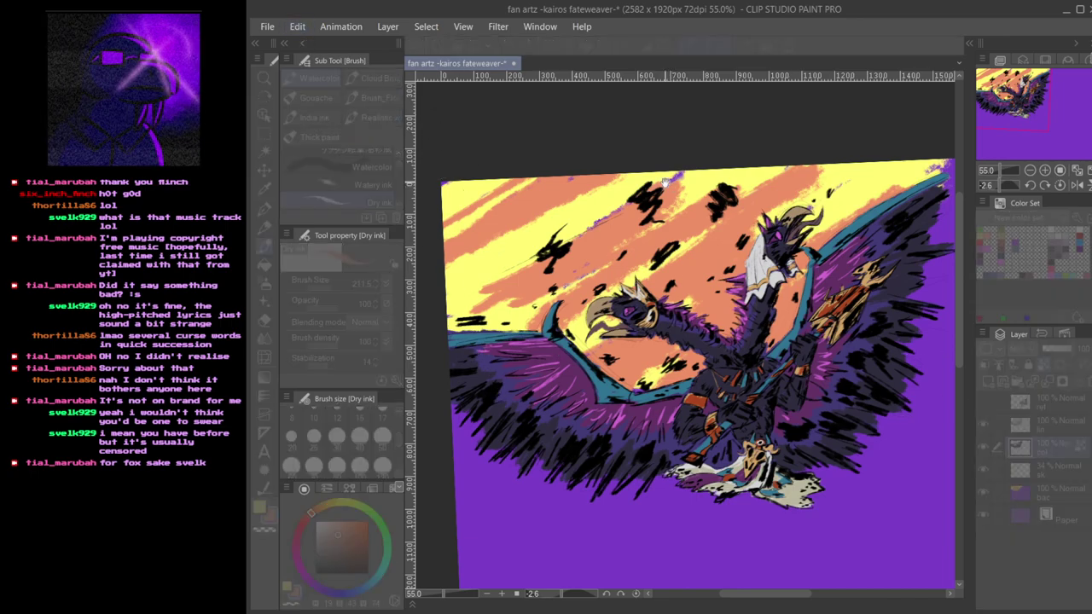
left_click_drag(687, 151, 707, 150)
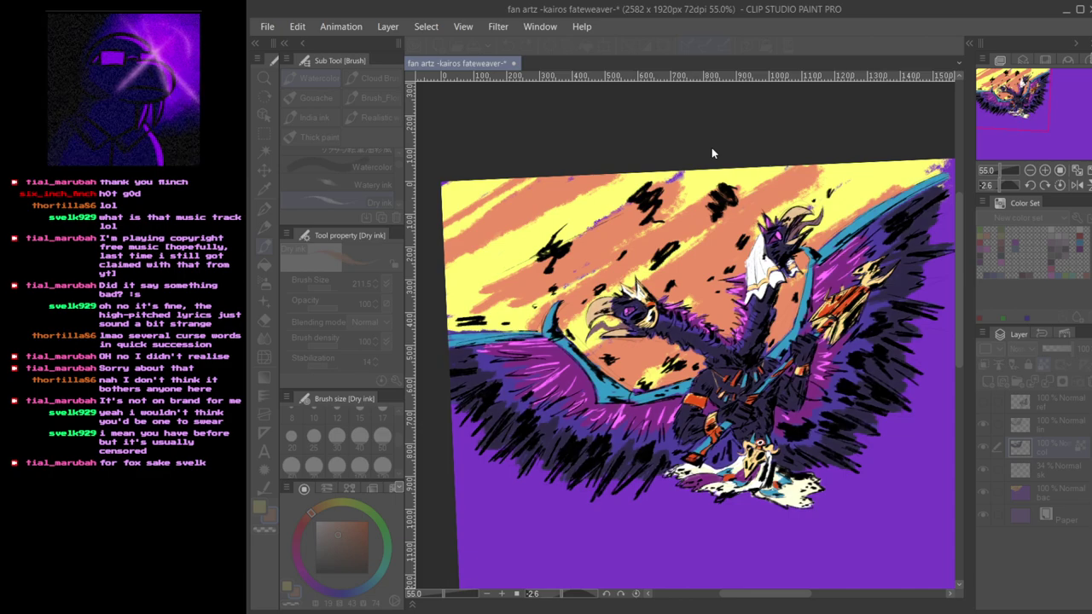
left_click(1042, 292)
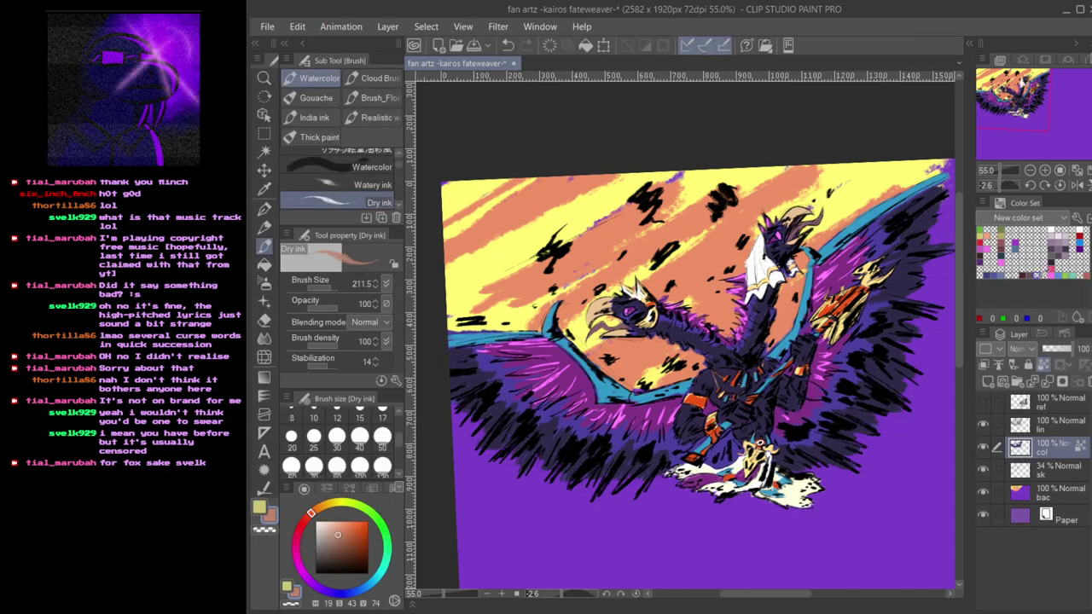
- Make the bac layer active and sample its vivid purple as both main and secondary colour
left_click(867, 510, "alt")
left_click(871, 522, "ctrl+shift")
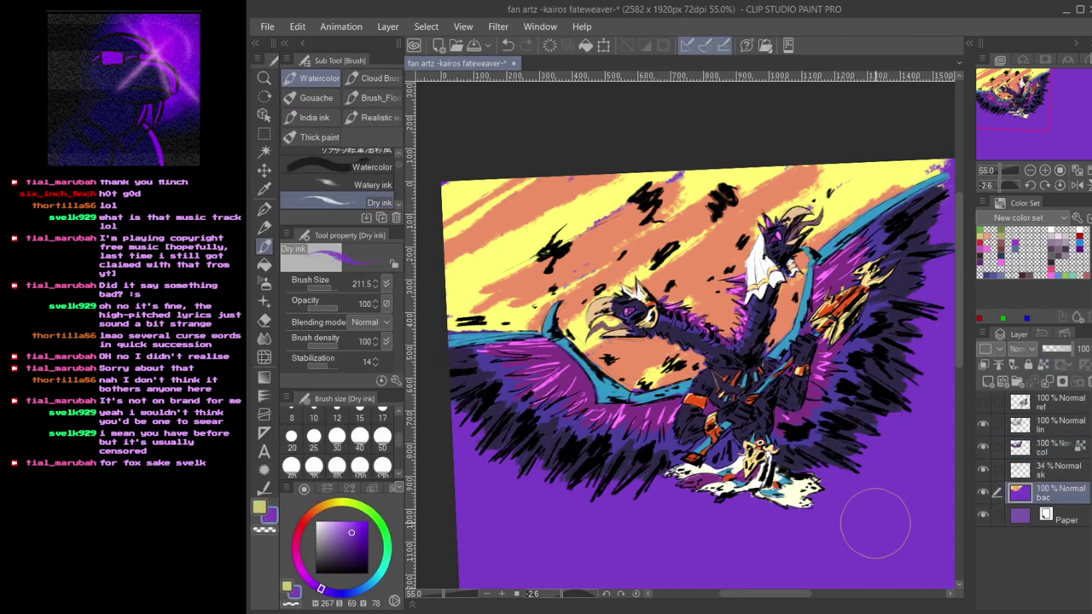
left_click(875, 512, "alt")
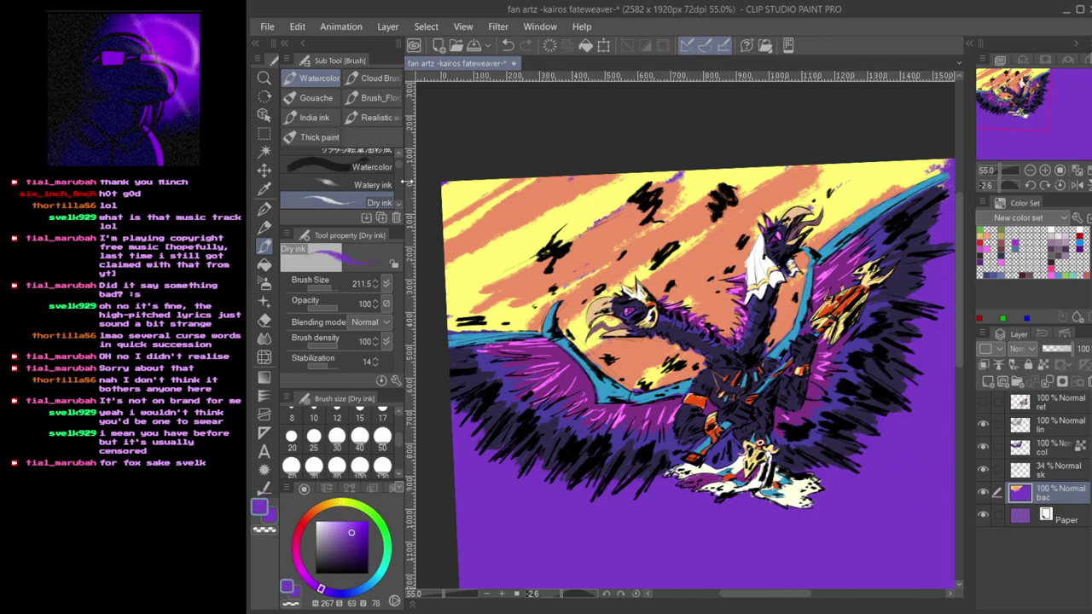
left_click(294, 30)
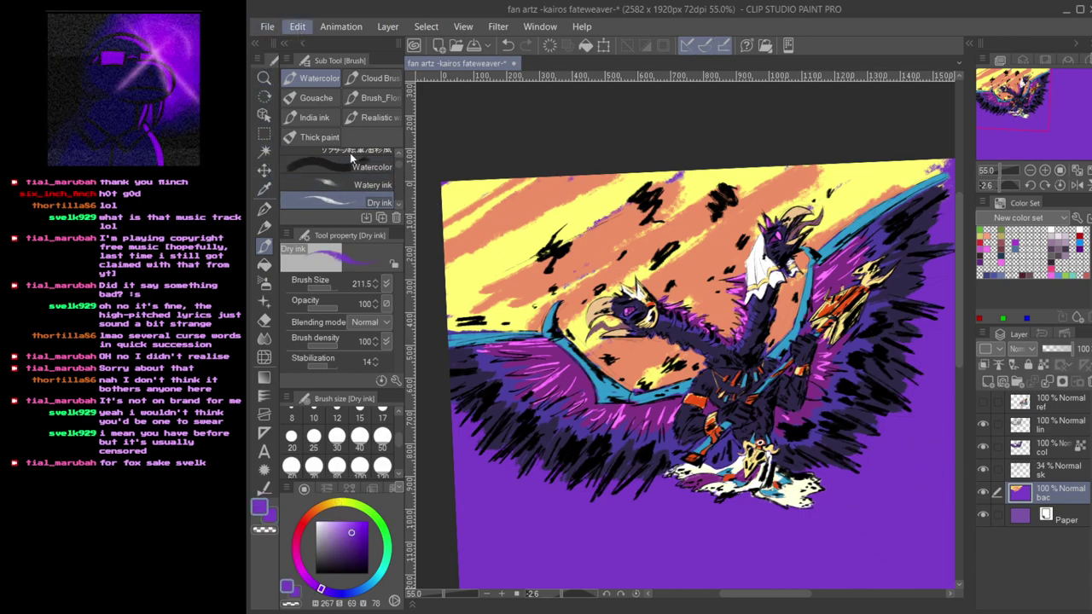
left_click(556, 358)
left_click(437, 501)
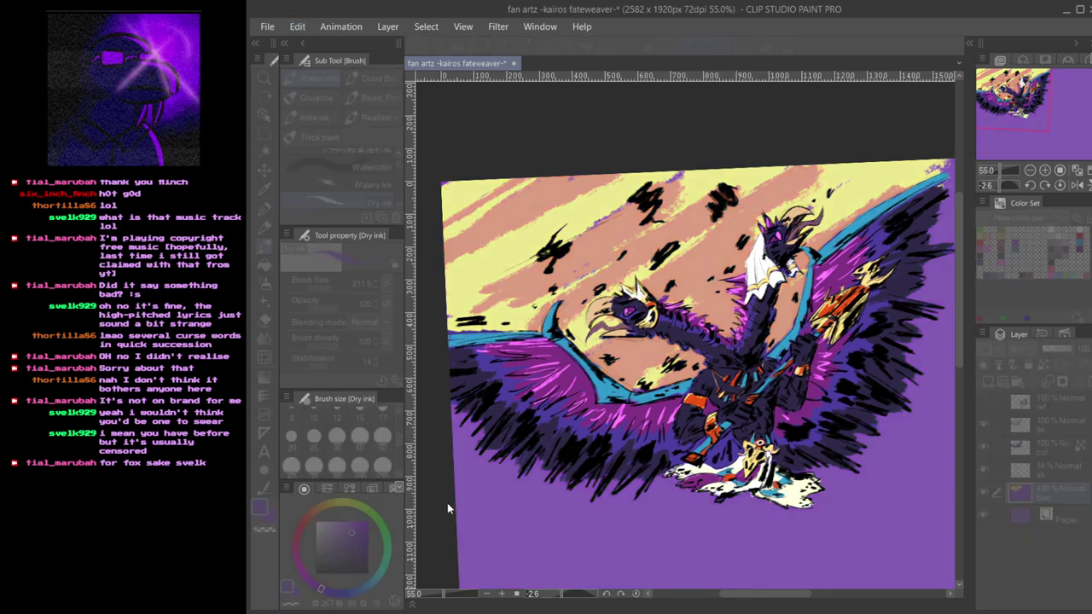
left_click(646, 458)
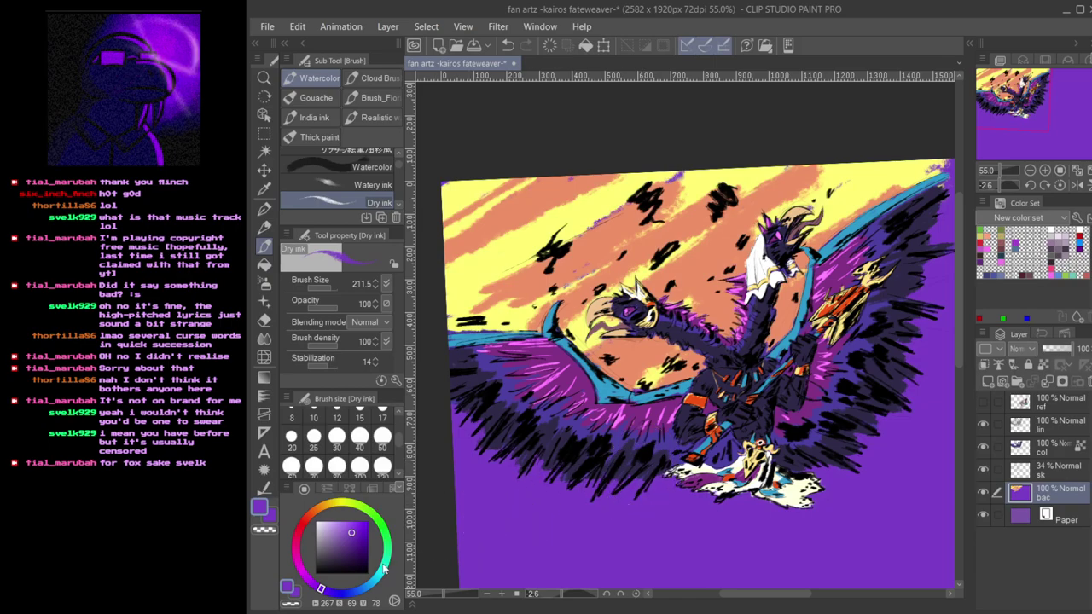
- Darken the purple to H 267, S 52, V 41 and paint diagonal Dry ink streaks below the empty-handed wing and the robes
left_click(342, 552)
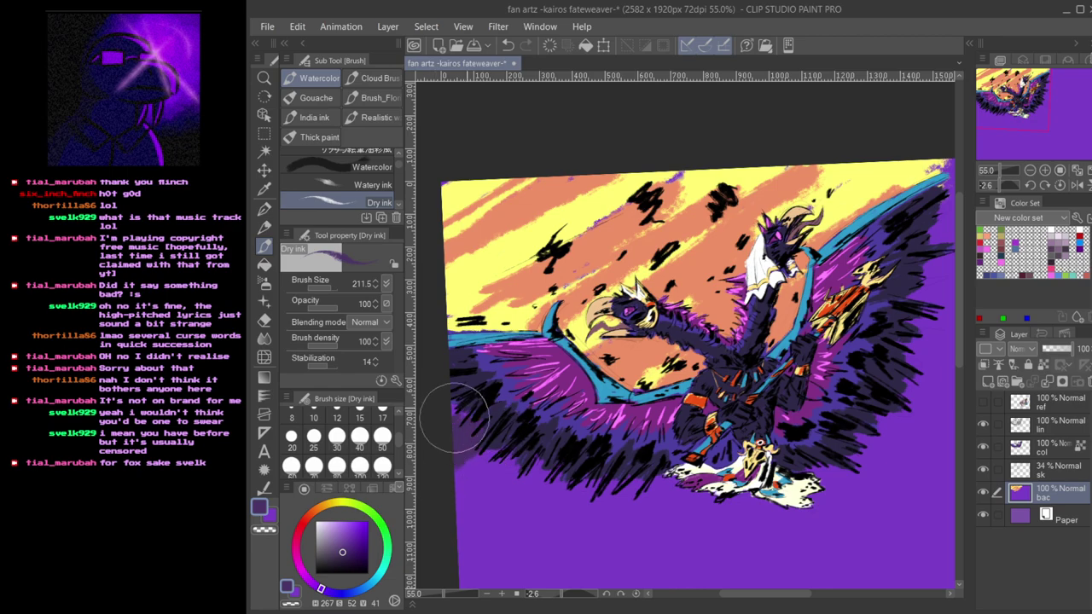
left_click_drag(438, 536, 603, 447)
mouse_move(452, 567)
left_mouse_down()
mouse_move(538, 510)
mouse_move(631, 486)
mouse_move(568, 519)
mouse_move(512, 495)
mouse_move(515, 480)
mouse_move(556, 477)
left_mouse_up()
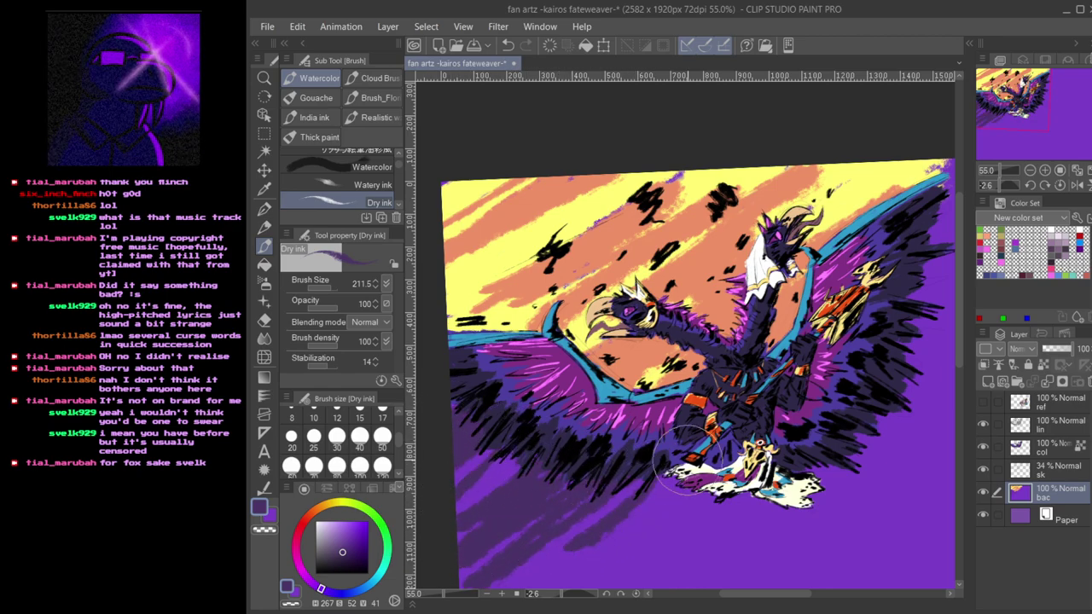
mouse_move(632, 537)
left_mouse_down()
mouse_move(595, 537)
mouse_move(724, 435)
left_mouse_up()
mouse_move(640, 515)
left_mouse_down()
mouse_move(667, 484)
mouse_move(636, 513)
mouse_move(747, 444)
left_mouse_up()
mouse_move(687, 514)
left_mouse_down()
mouse_move(817, 415)
mouse_move(844, 451)
left_mouse_up()
- Continue the diagonal dark purple streaks behind and beyond the staff-side wing up to the sky's edge
mouse_move(803, 515)
left_mouse_down()
mouse_move(906, 413)
mouse_move(851, 479)
mouse_move(885, 437)
mouse_move(876, 371)
mouse_move(912, 318)
mouse_move(844, 415)
mouse_move(875, 400)
mouse_move(888, 366)
mouse_move(835, 314)
mouse_move(672, 315)
left_mouse_up()
mouse_move(772, 341)
left_mouse_down()
mouse_move(827, 276)
mouse_move(688, 430)
left_mouse_up()
left_click_drag(733, 315, 791, 260)
mouse_move(751, 266)
left_mouse_down()
mouse_move(773, 214)
mouse_move(735, 256)
mouse_move(768, 184)
left_mouse_up()
mouse_move(550, 376)
left_mouse_down()
mouse_move(754, 267)
mouse_move(726, 388)
mouse_move(685, 388)
left_mouse_up()
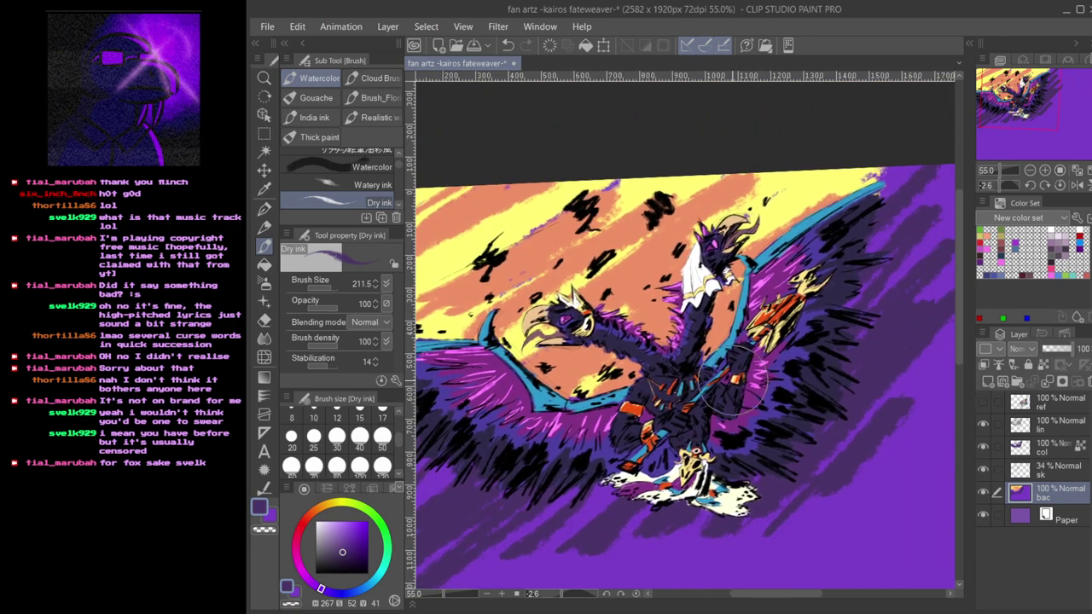
left_click_drag(904, 220, 837, 317)
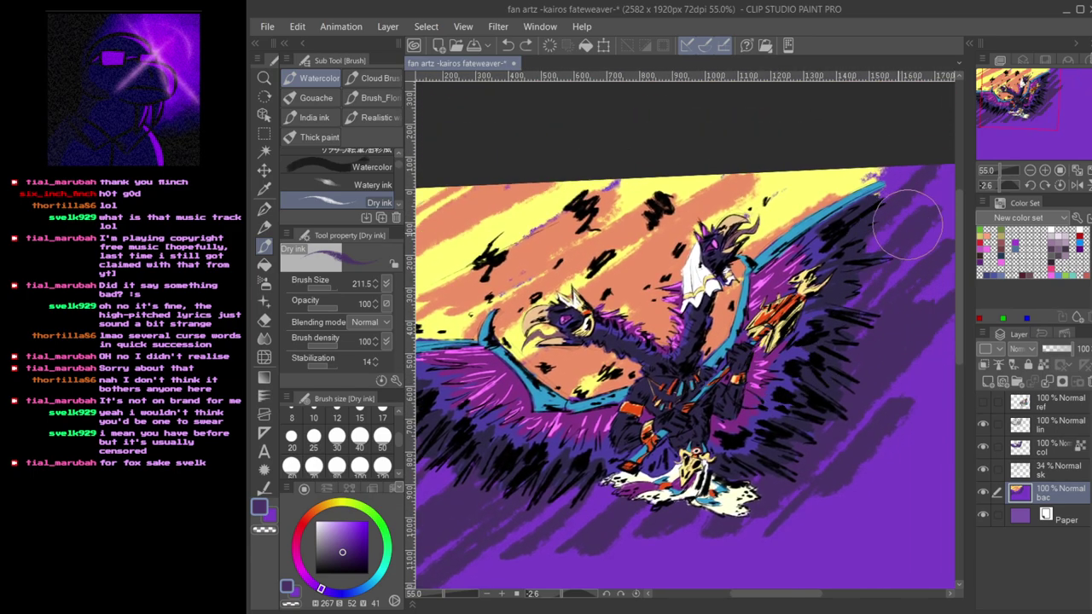
left_click_drag(683, 447, 722, 467)
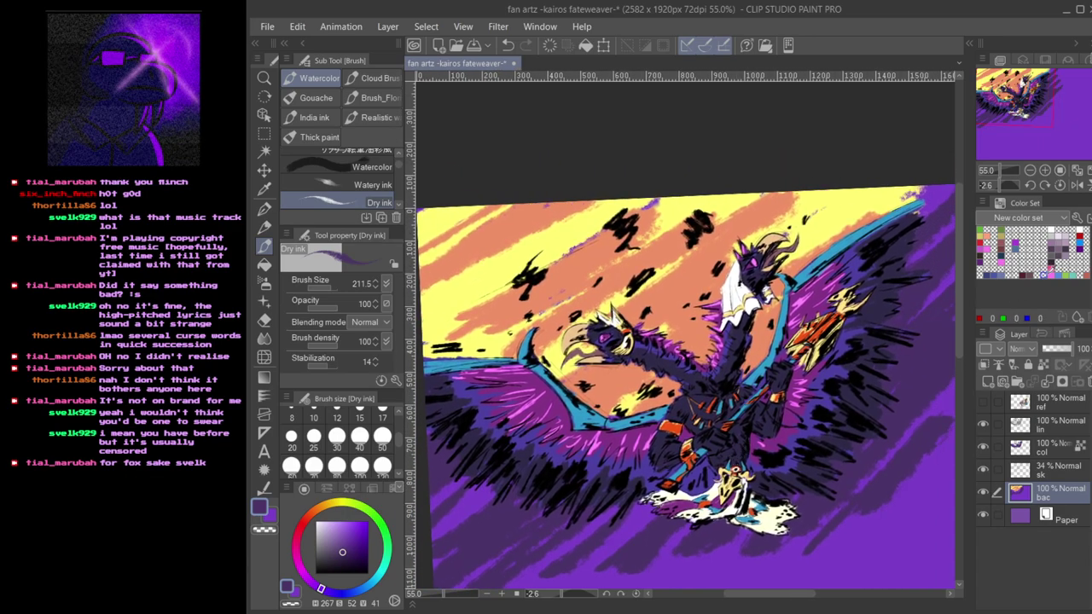
- Examine the whole coloured artwork unrotated, both close up and zoomed out
left_click(1045, 170)
key("Tab")
left_click_drag(844, 240, 810, 208)
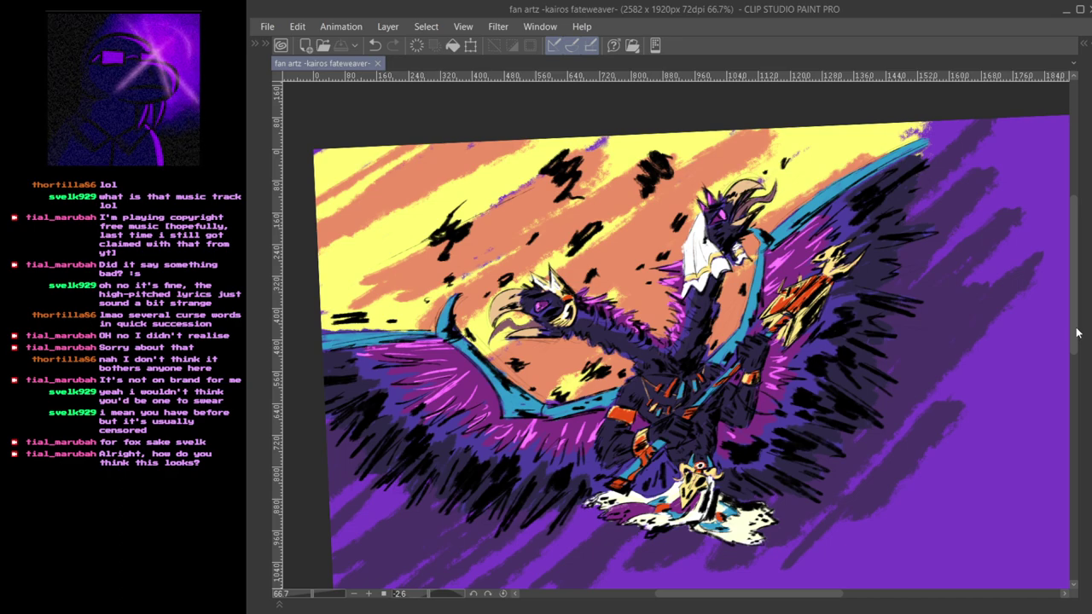
key("Tab")
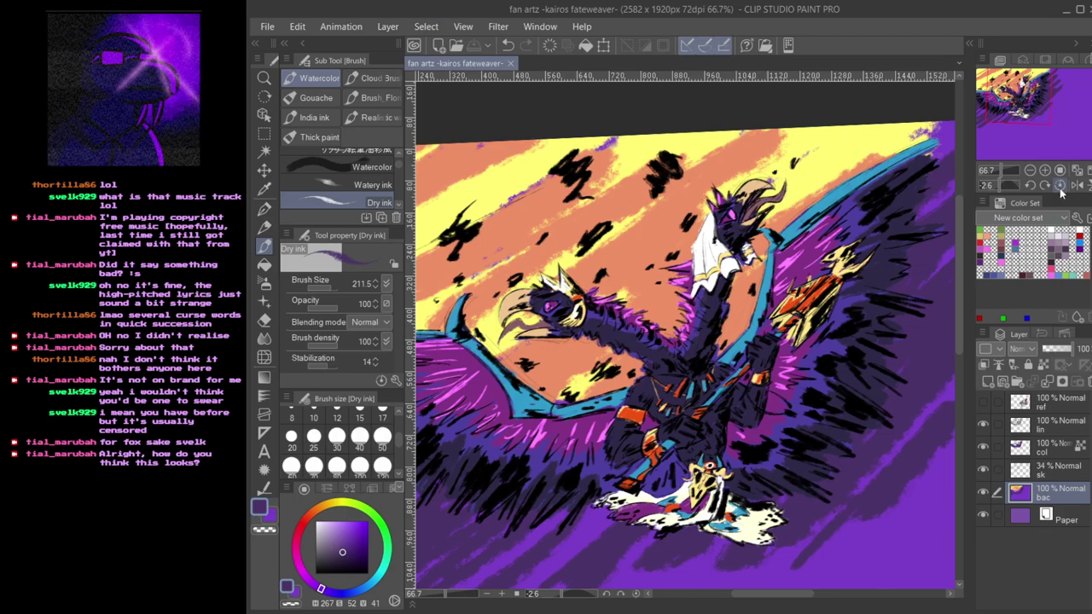
left_click(1067, 210)
key("Tab")
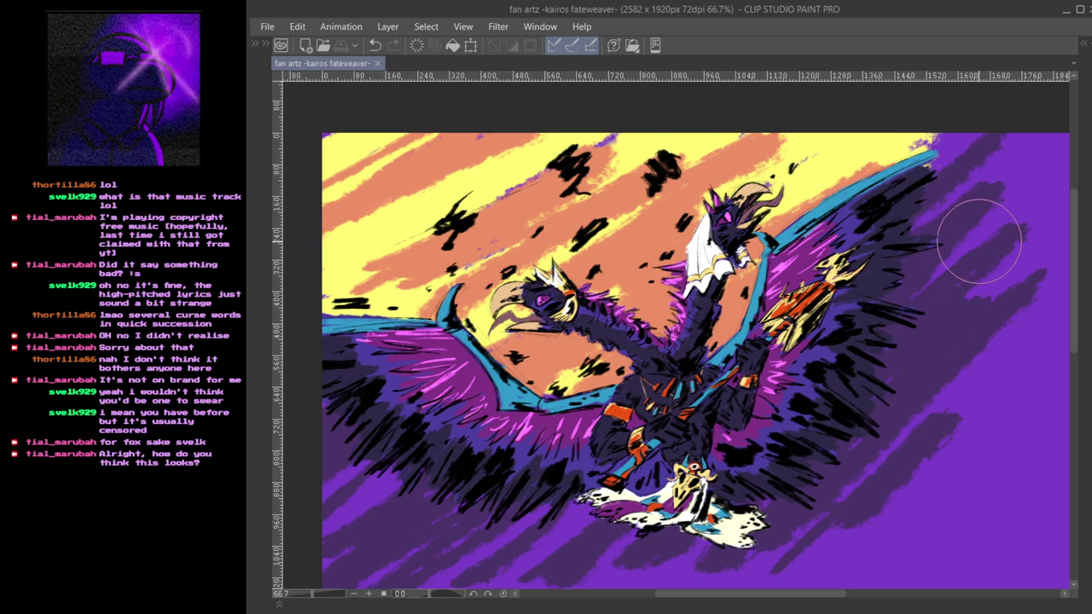
key("Tab")
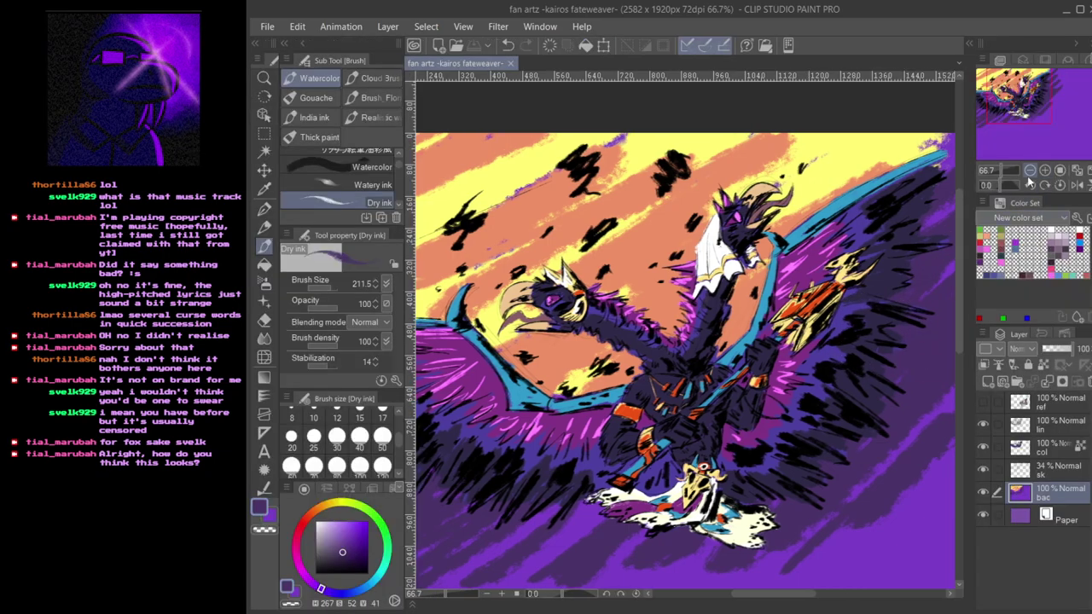
left_click_drag(1002, 171, 1001, 170)
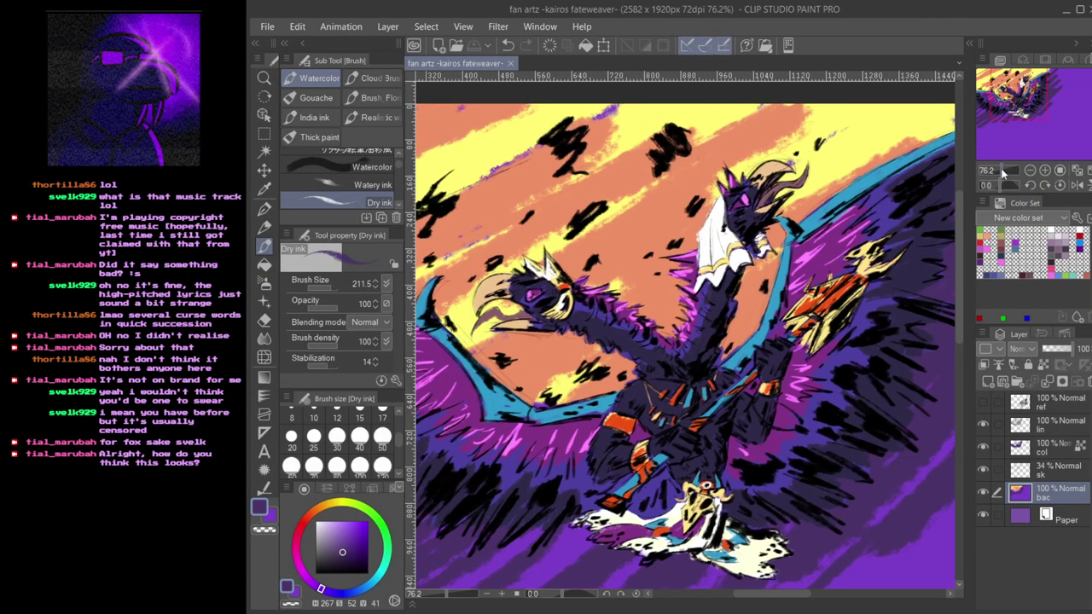
scroll(1002, 173, "down", 3)
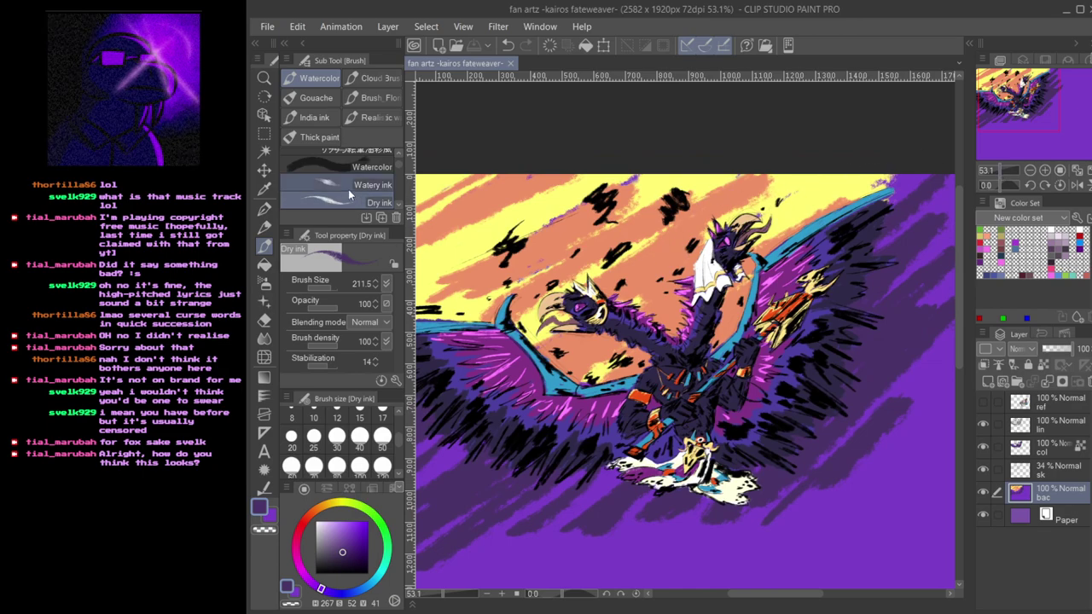
- Crop the canvas to a rectangular selection of about 1595 x 1061 px around the creature and clear the selection
left_click(264, 134)
scroll(463, 181, "down", 2)
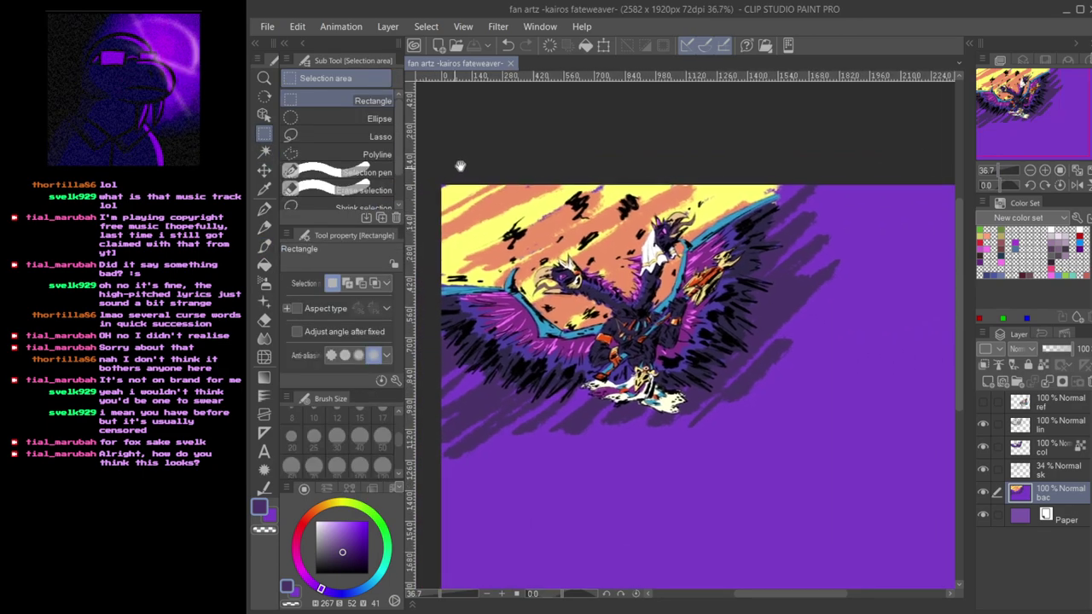
left_click_drag(488, 206, 811, 408)
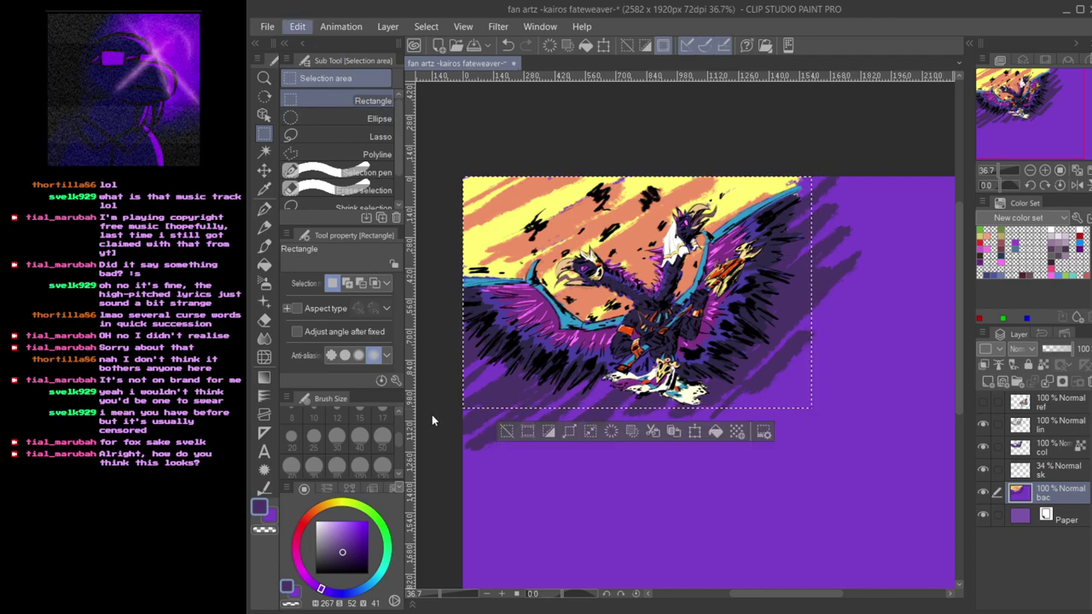
left_click(527, 431)
key("ctrl+d")
- Fit the cropped artwork to the view and save the file
left_click(1080, 171)
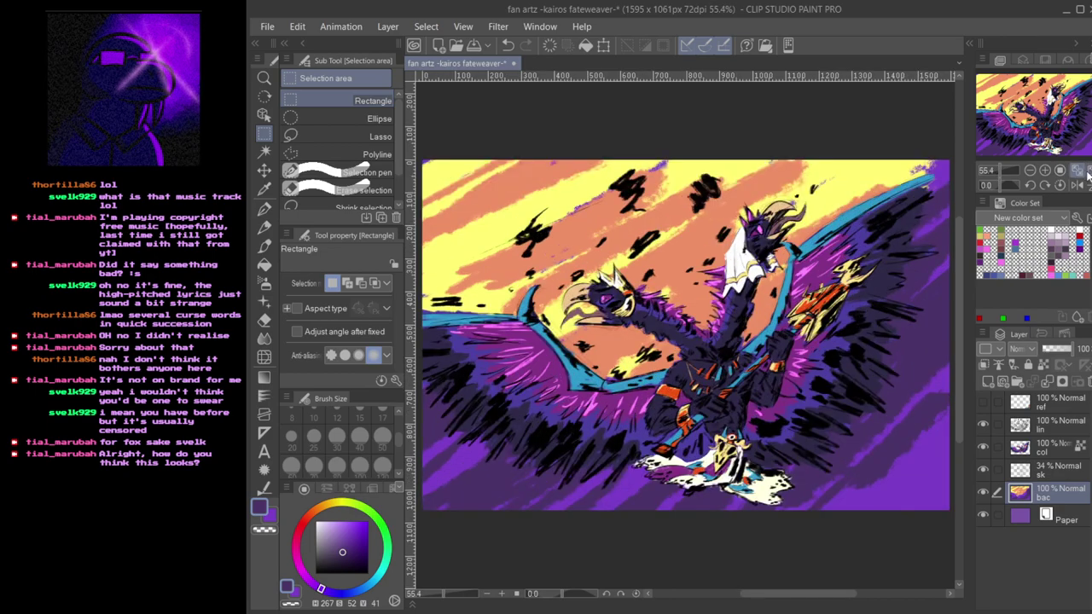
key("Tab")
key("ctrl+s")
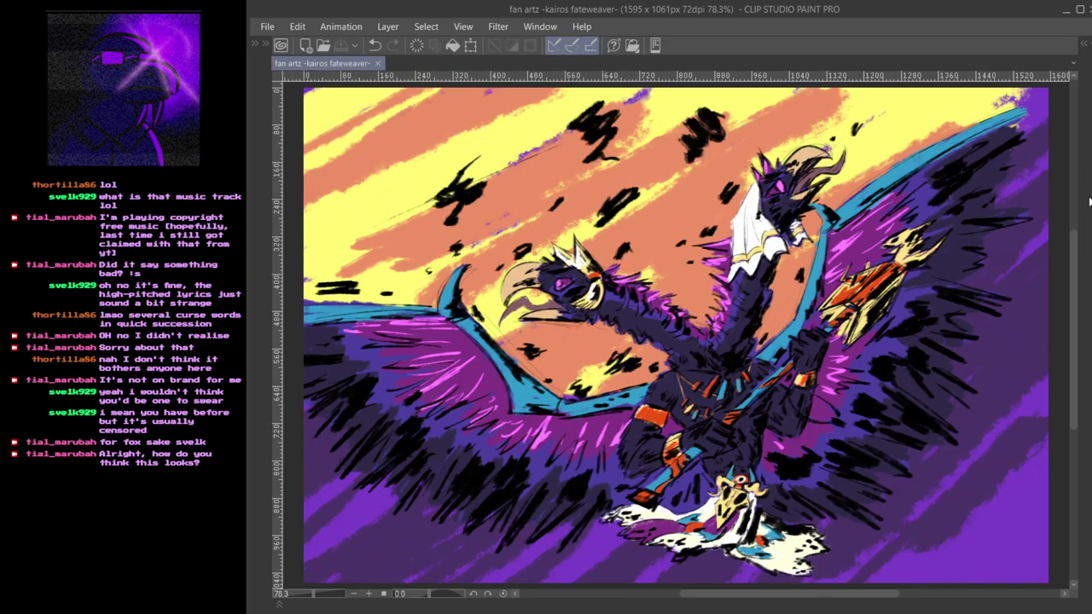